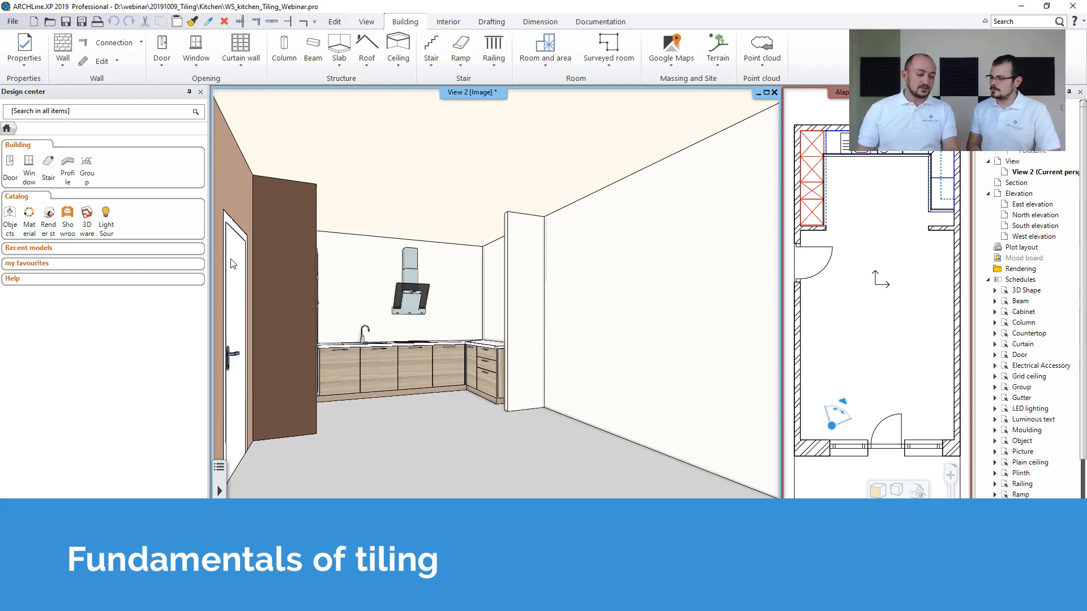
Bring the kitchen's cabinet corner into the 3D view and swap the views so the floor plan is the larger one
scroll(363, 360, up, 7)
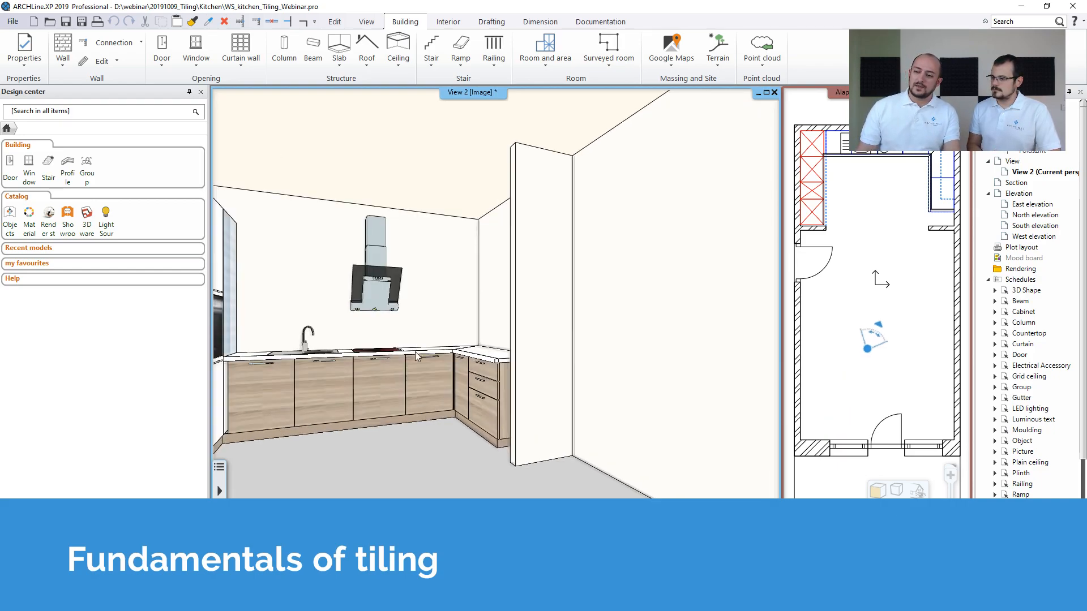
middle_drag(361, 359, 666, 368)
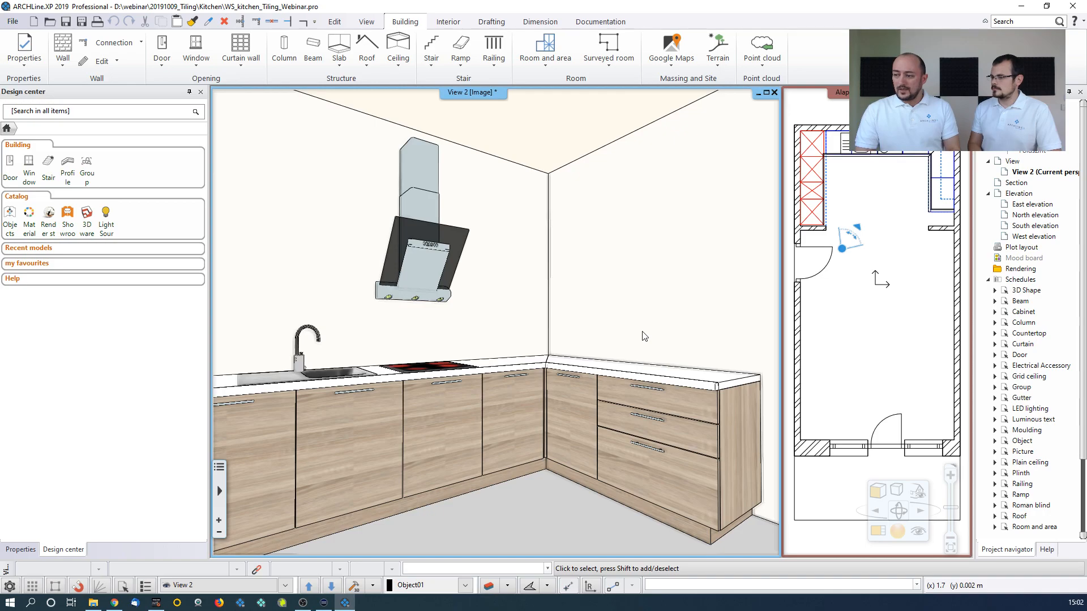
click(877, 328)
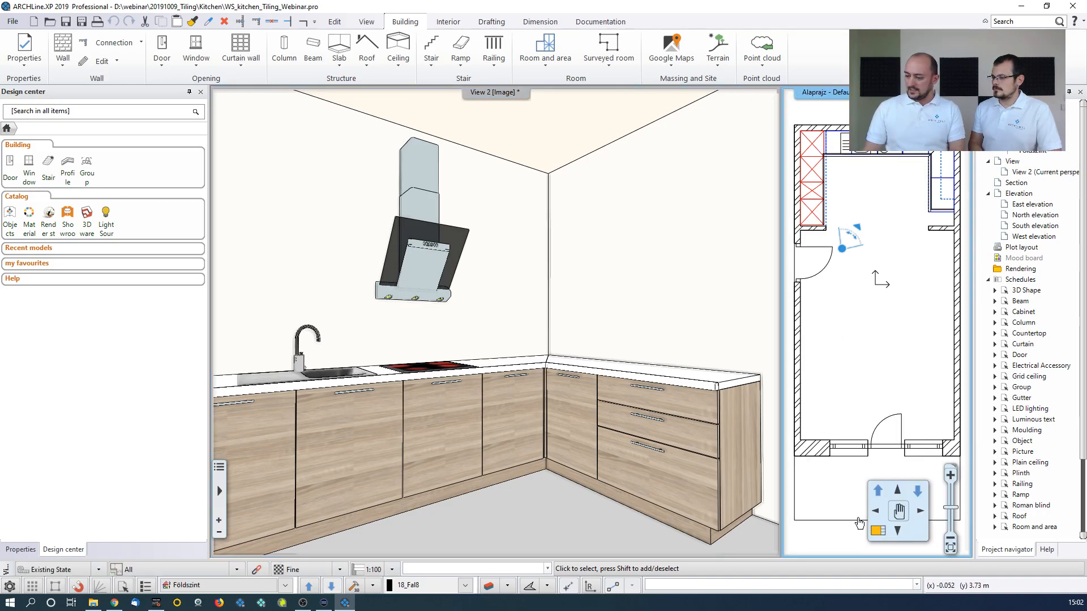
click(878, 530)
right_drag(838, 348, 887, 349)
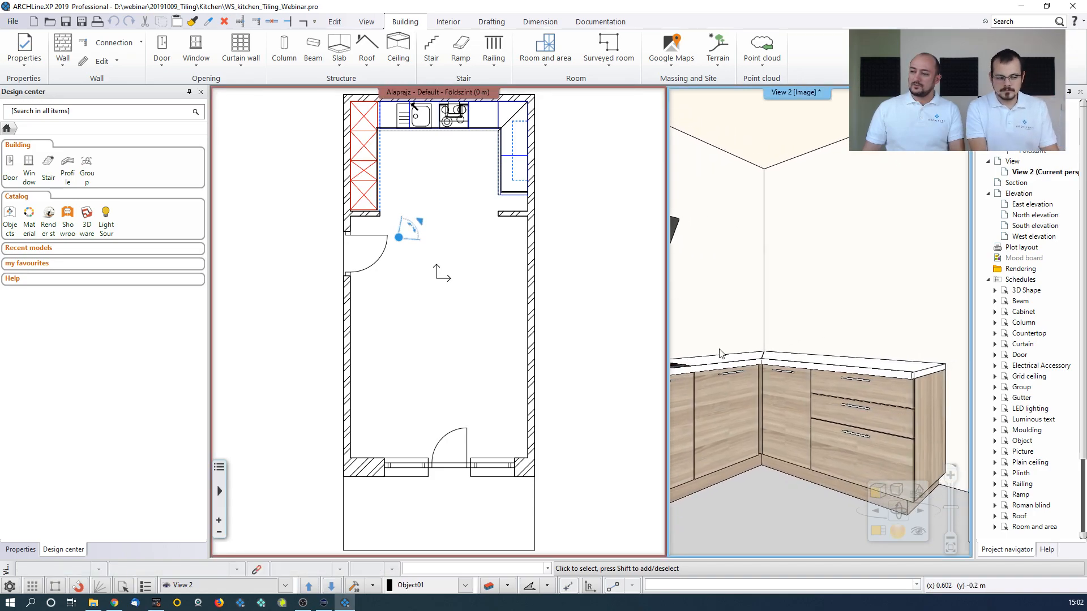
middle_drag(508, 328, 486, 476)
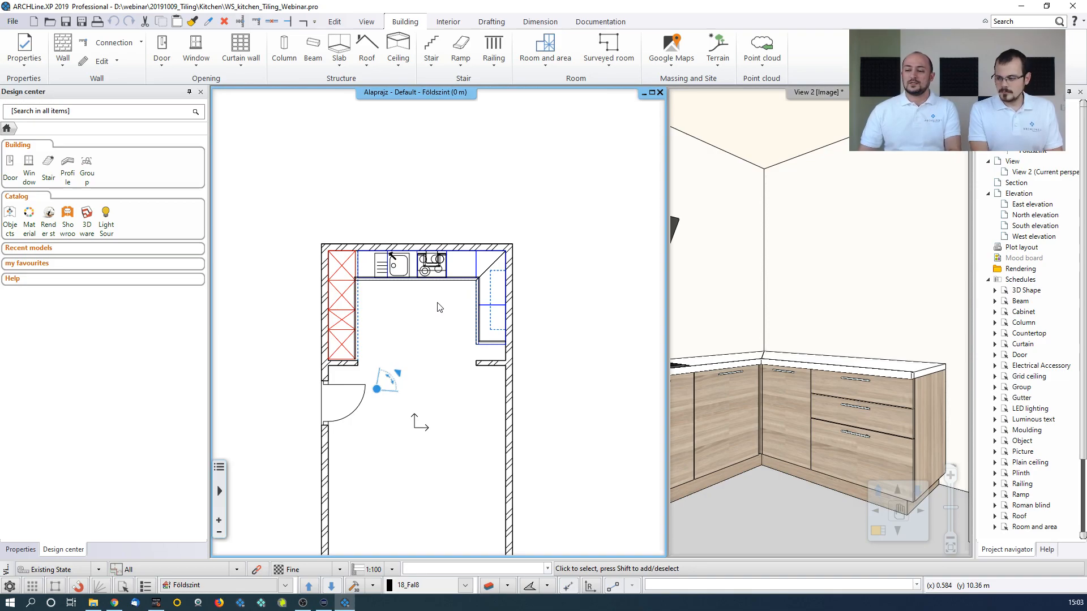
Lay out the full east kitchen wall for 2D tiling with Tiling on wall side, placing the layout above the floor plan
click(451, 23)
click(314, 62)
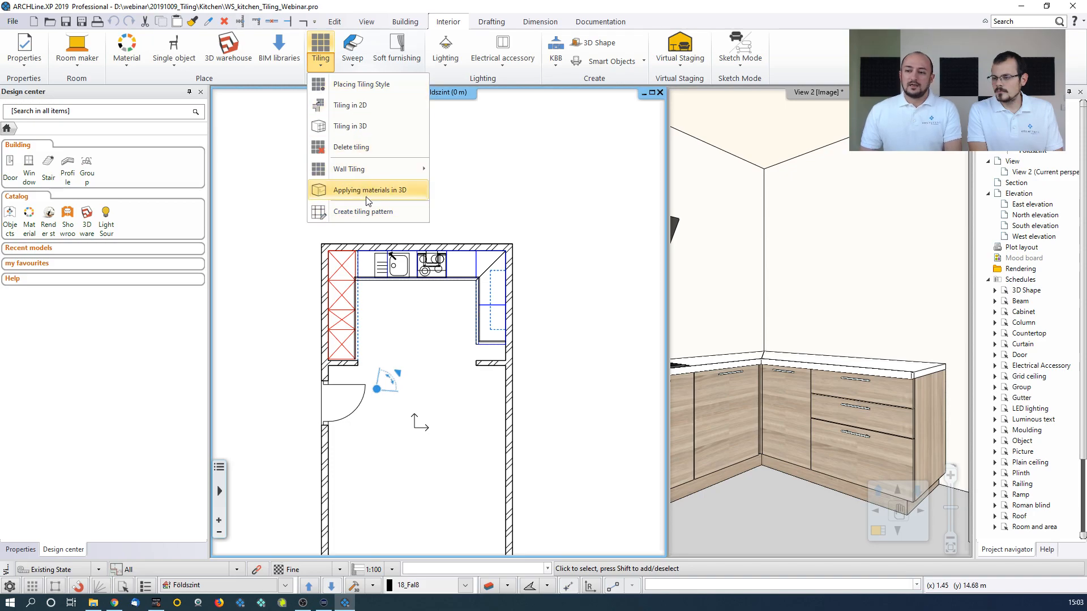
click(351, 106)
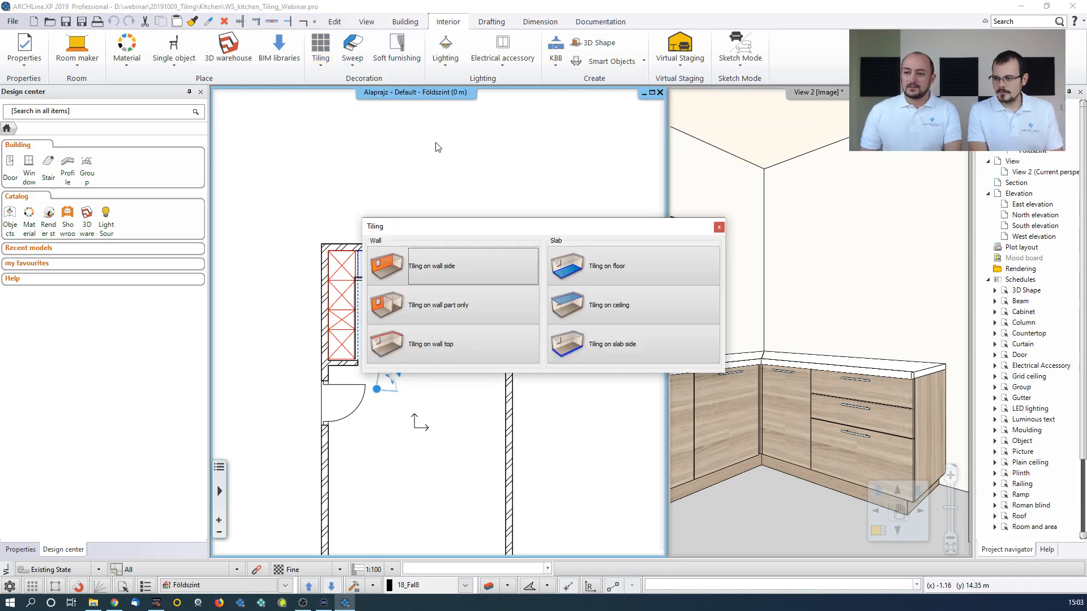
drag(470, 227, 564, 164)
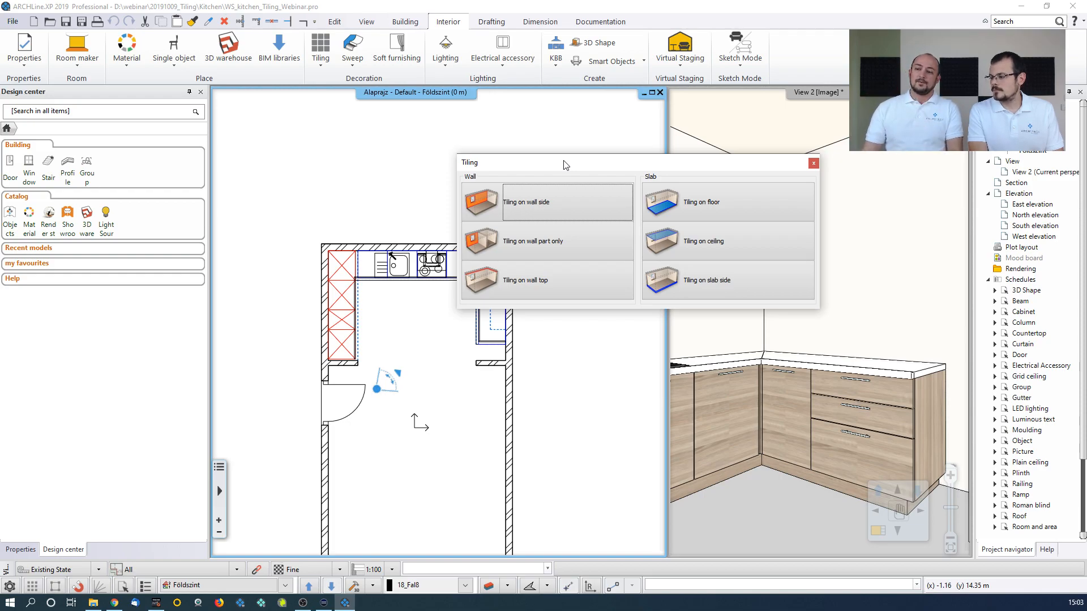
drag(564, 165, 650, 145)
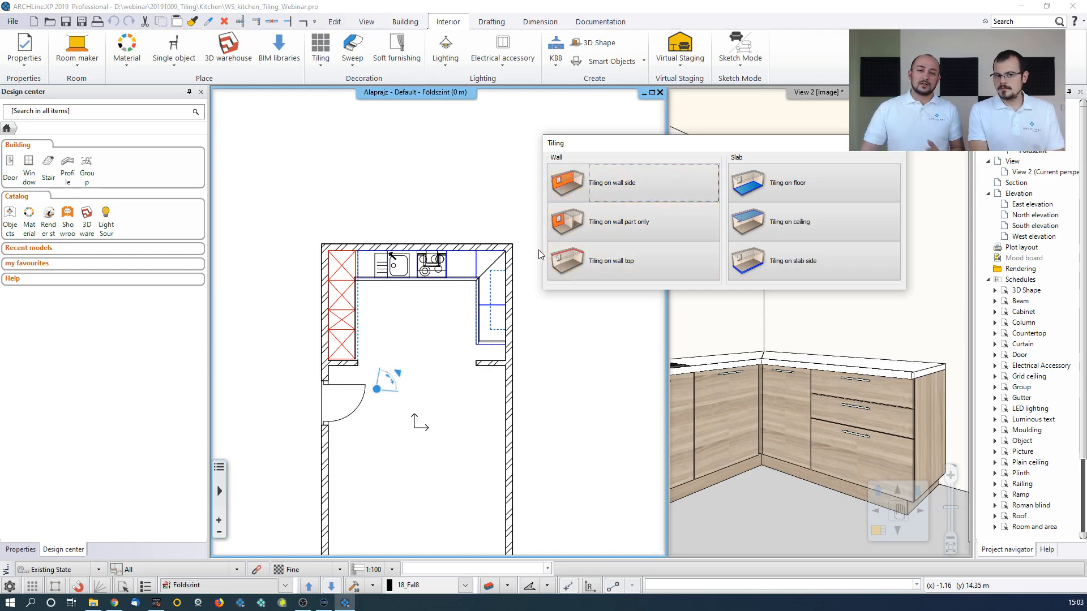
click(596, 187)
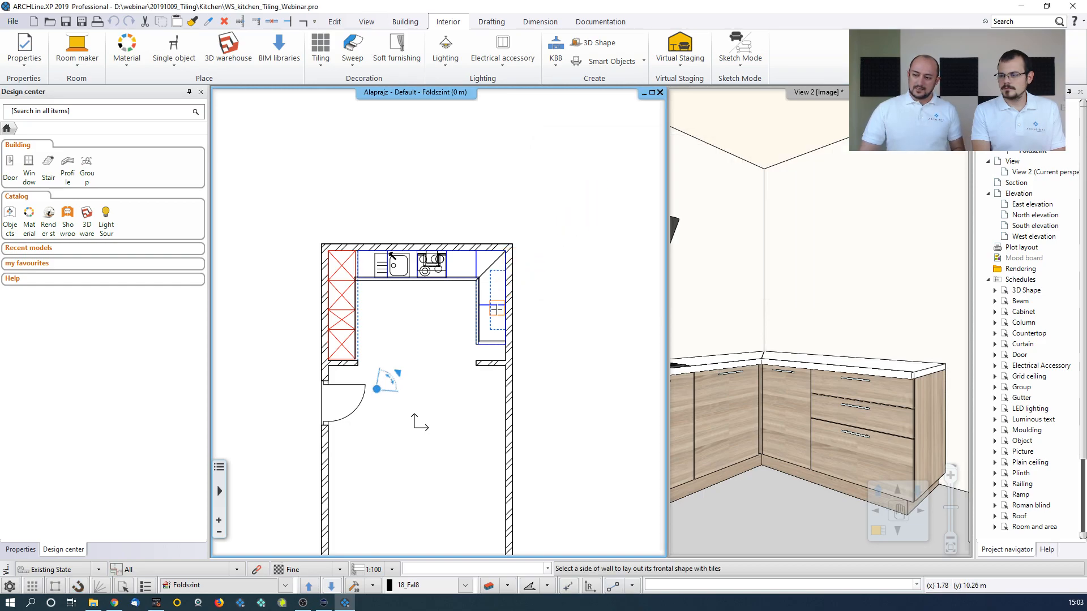
click(502, 288)
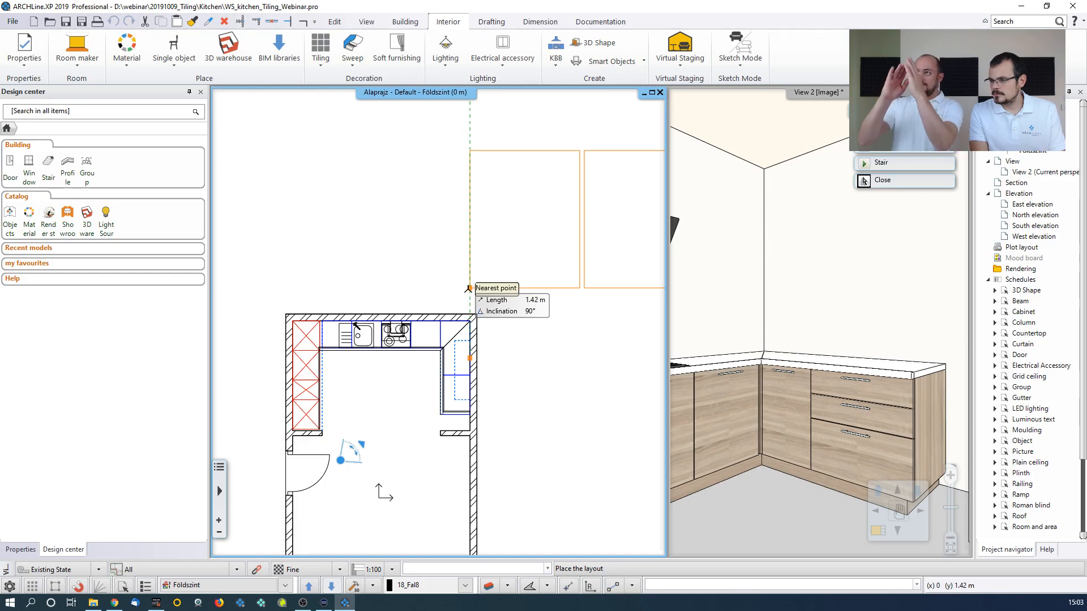
click(336, 245)
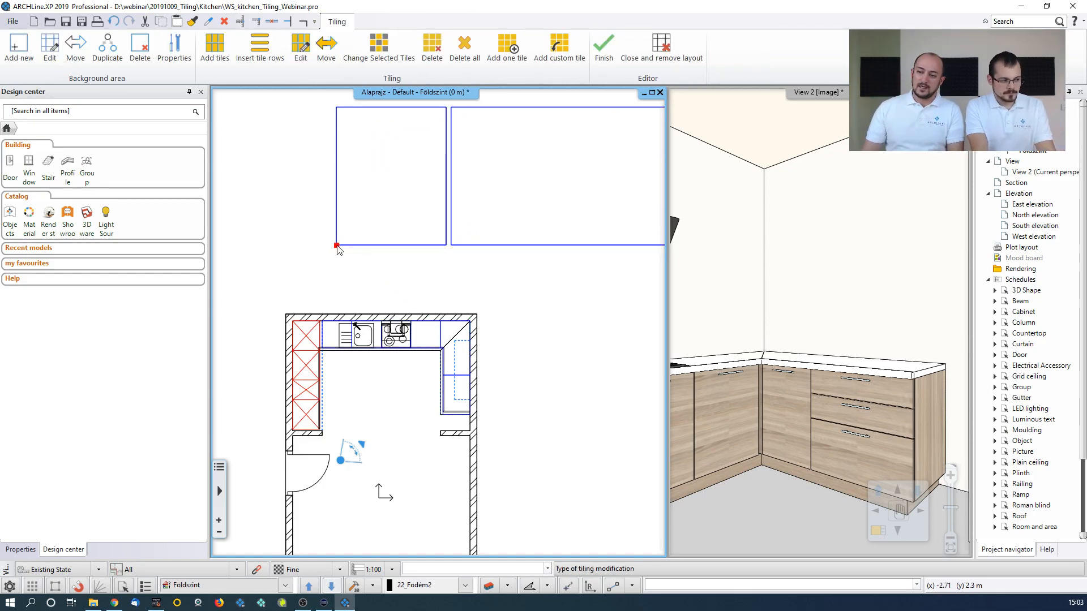
Close the tiling editor and remove the full wall-side layout
scroll(453, 320, down, 1)
scroll(501, 424, down, 1)
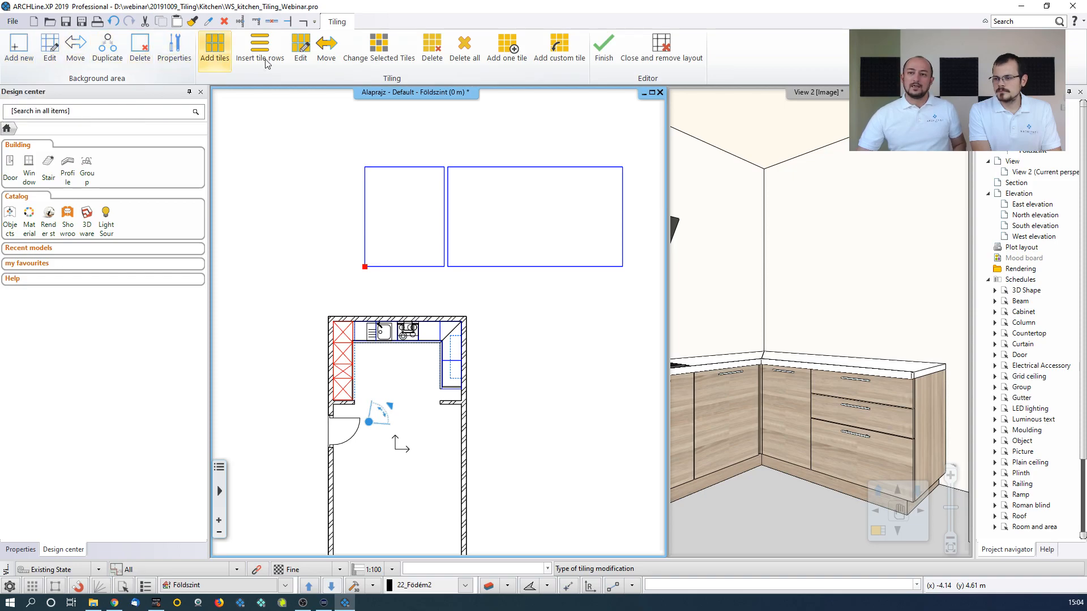
click(379, 67)
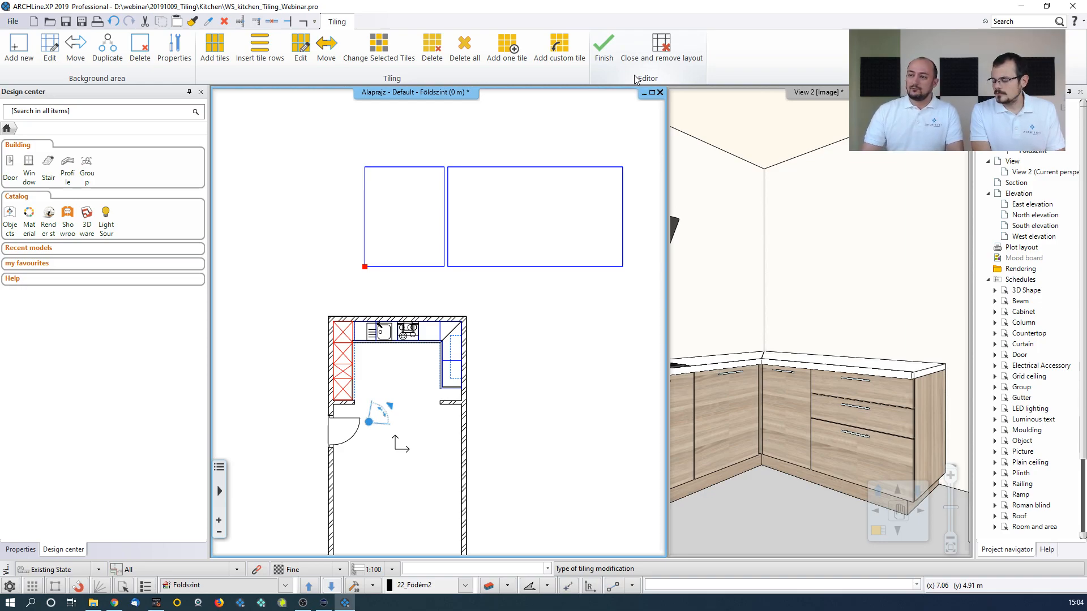
click(657, 61)
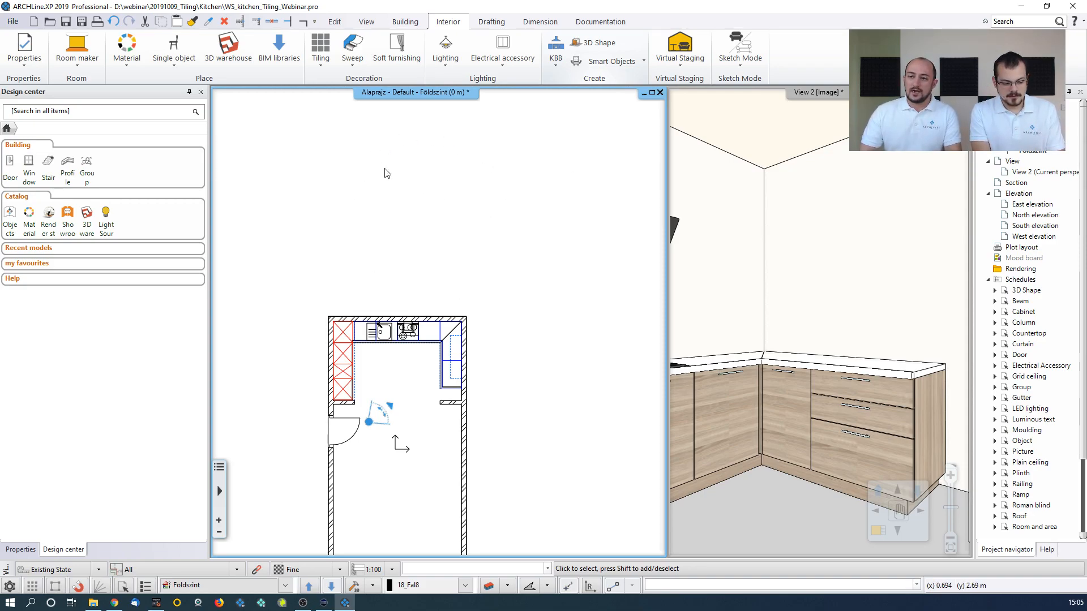
Lay out the kitchen section of the east wall with Tiling on wall part only, place it above the plan and finish, keeping the layout
click(321, 59)
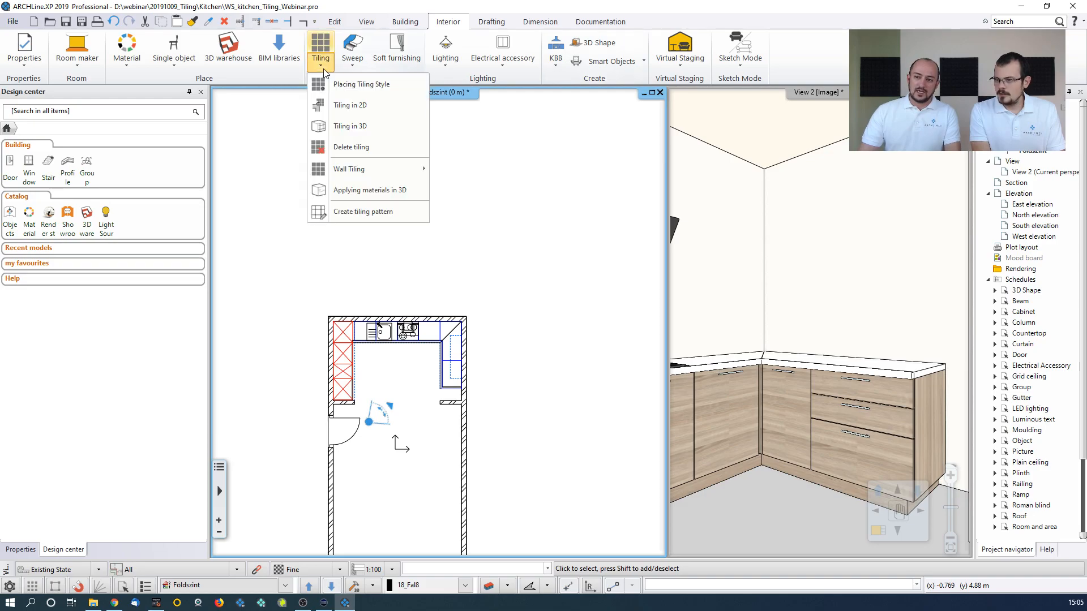
click(358, 107)
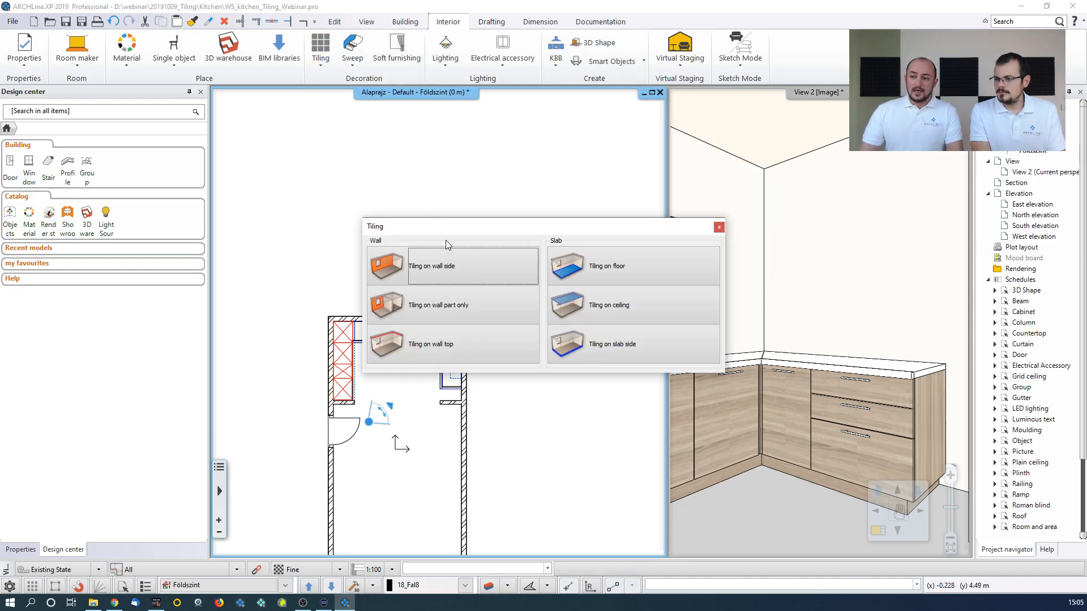
click(457, 312)
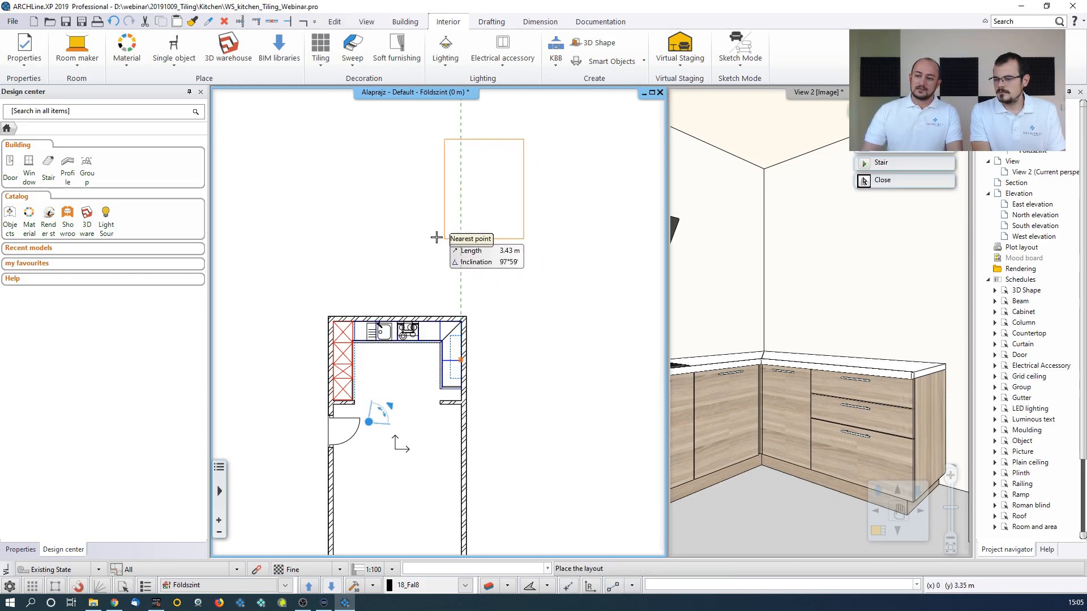
click(396, 272)
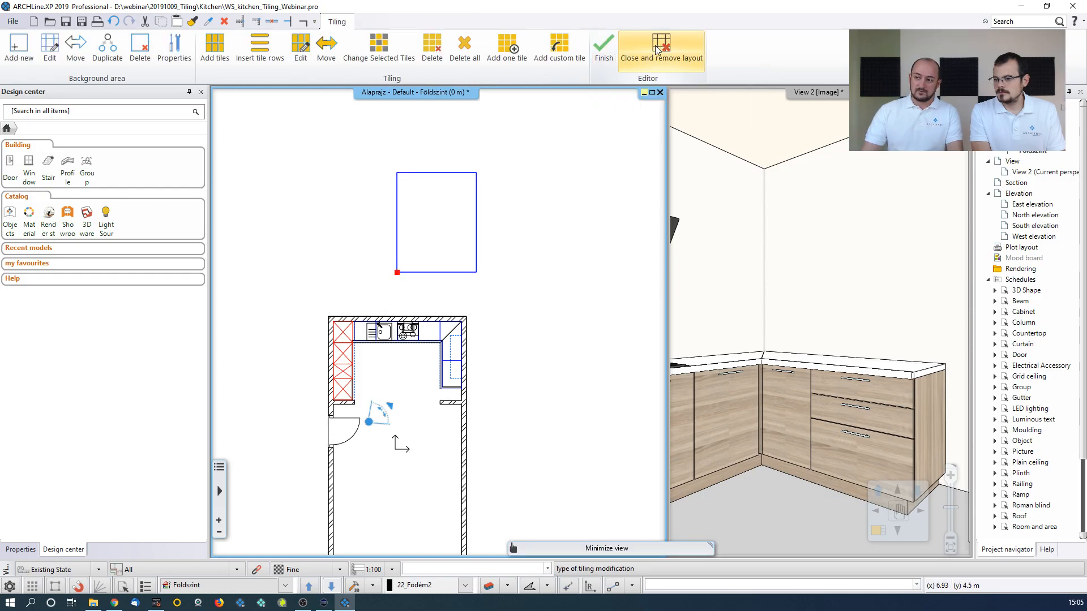
click(603, 48)
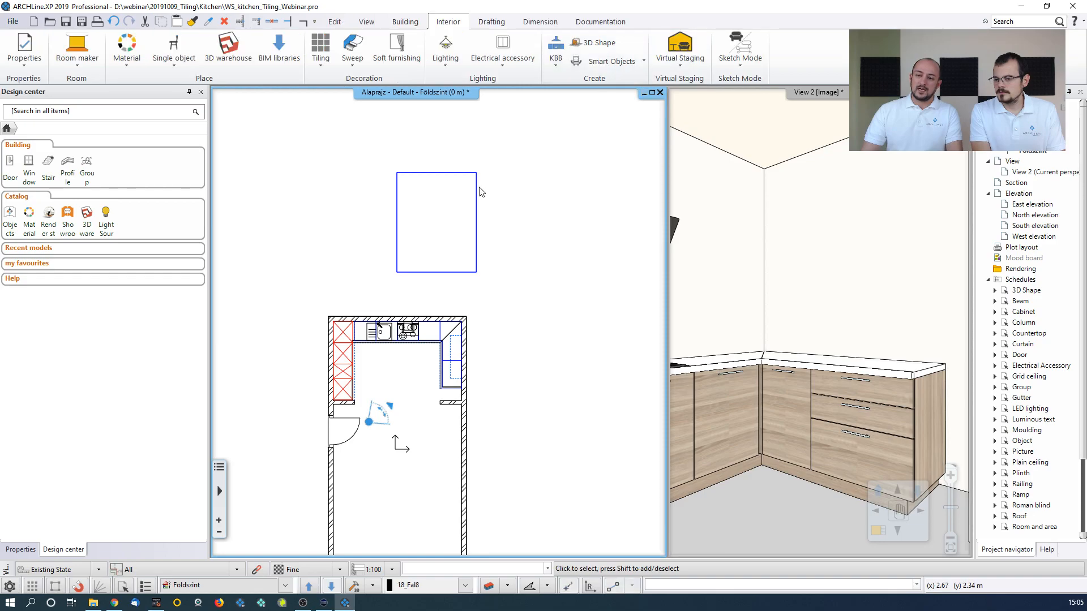
Delete the wall-part layout drawn above the floor plan
click(477, 199)
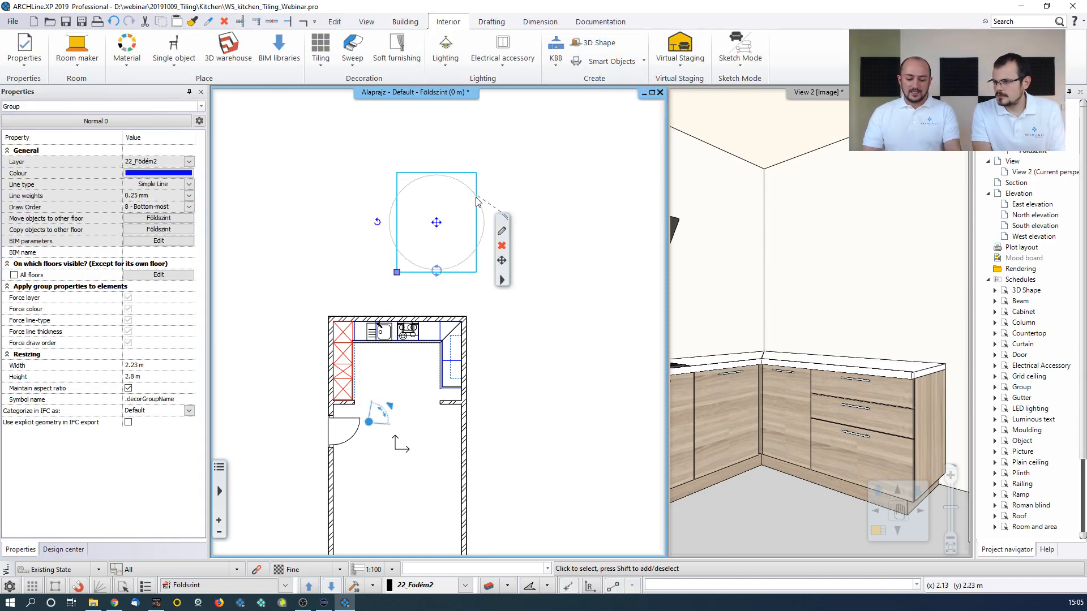
key(Escape)
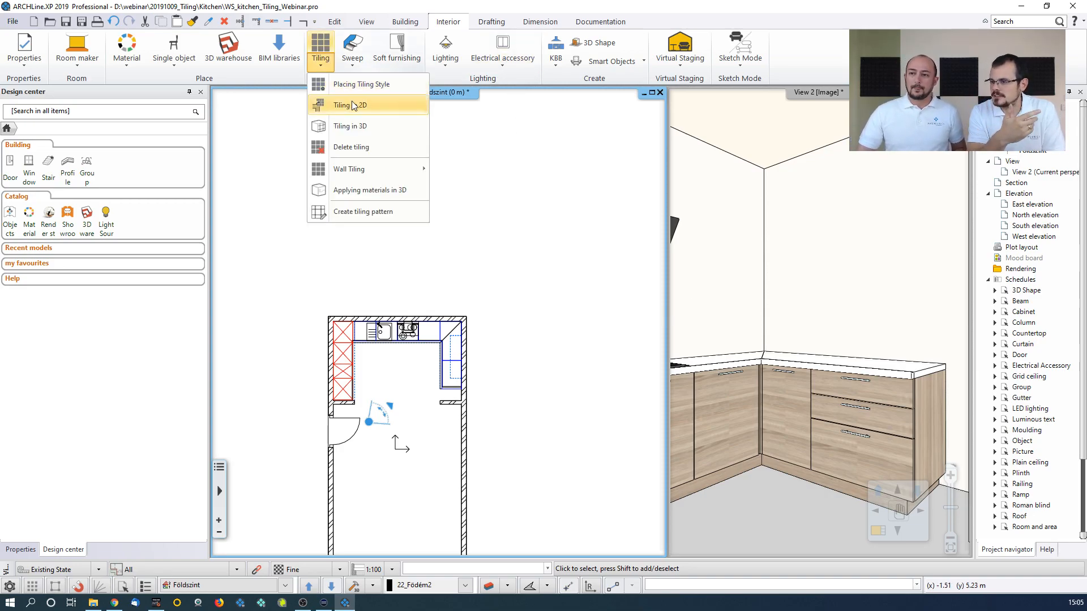
Create a 2D tiling layout of the whole east wall side and place it above the floor plan
click(351, 102)
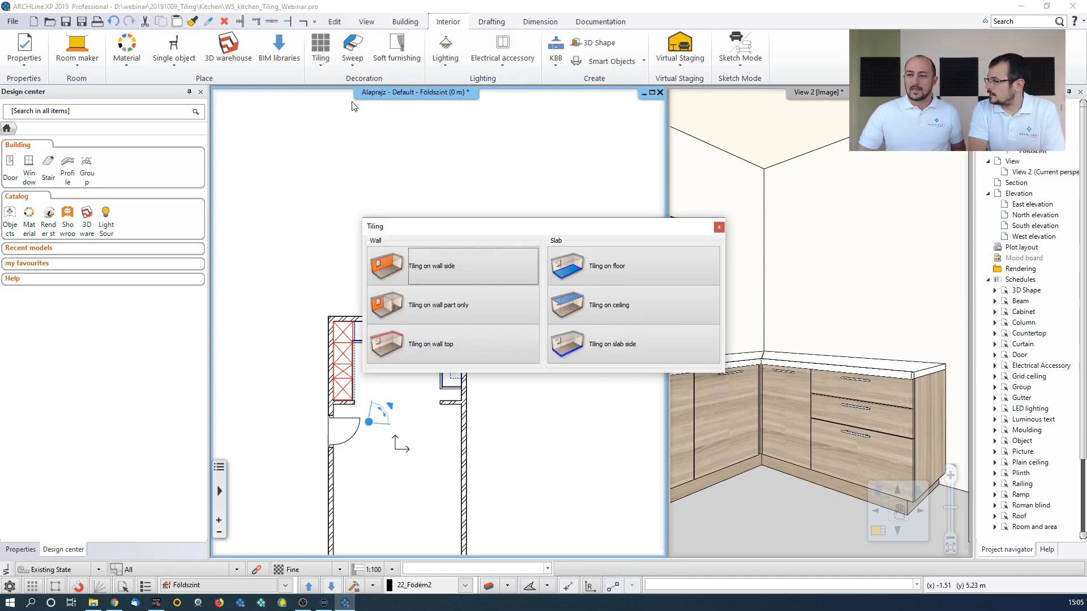
click(449, 271)
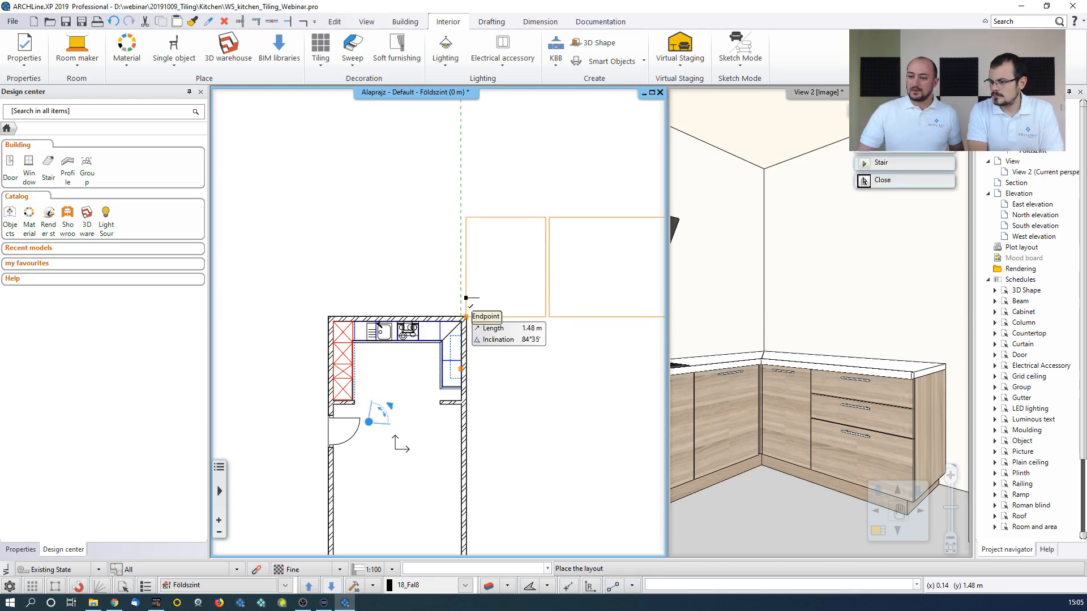
click(369, 213)
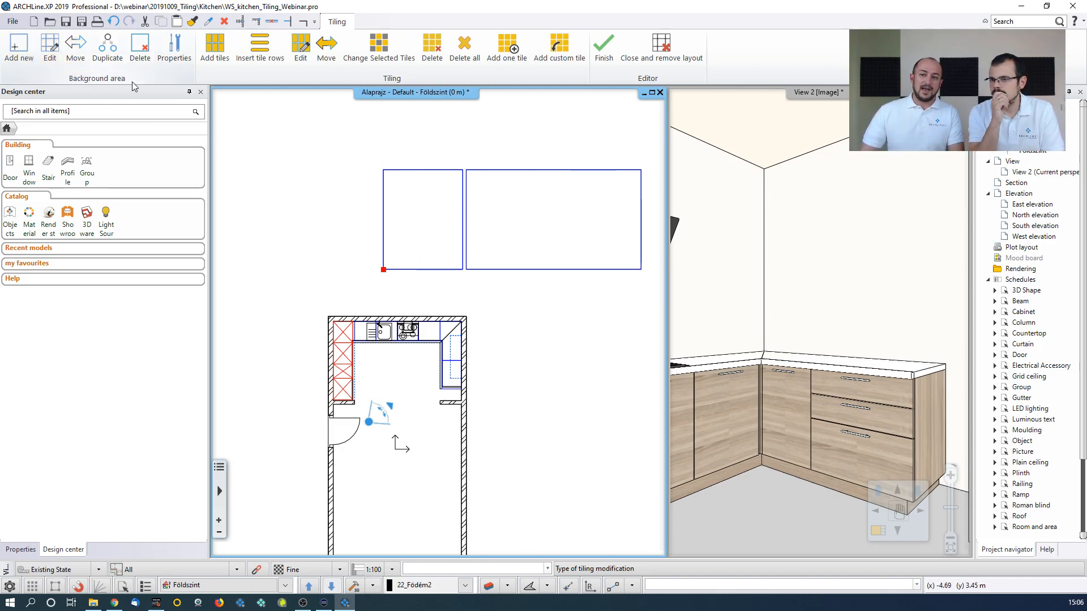
Add a background area in Dark_grey to the smaller kitchen section of the wall layout using Closed loop, and finish the tiling
click(21, 55)
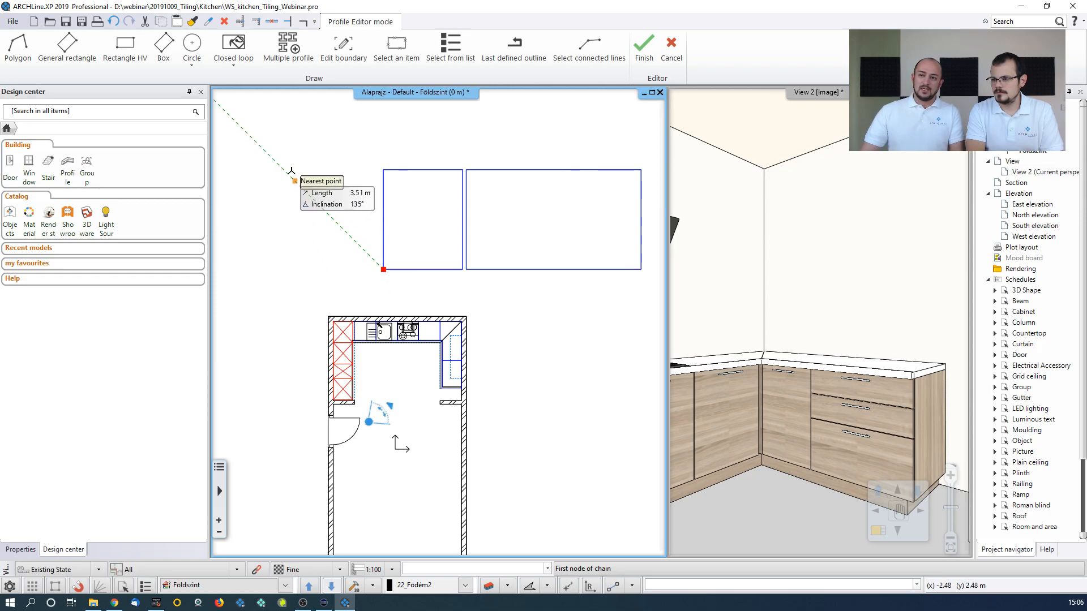
click(237, 50)
click(414, 224)
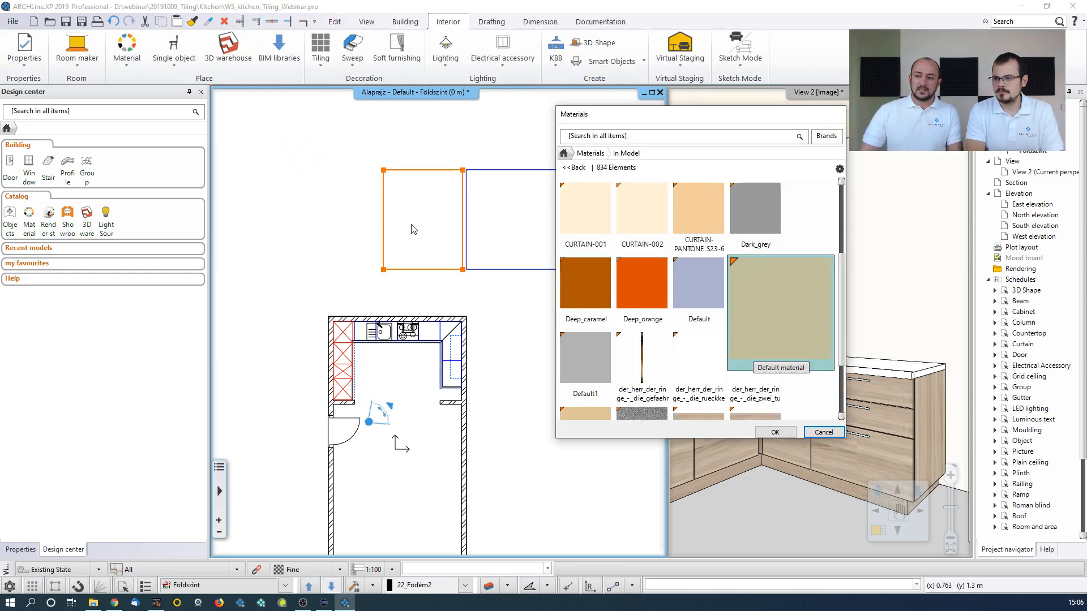
click(763, 237)
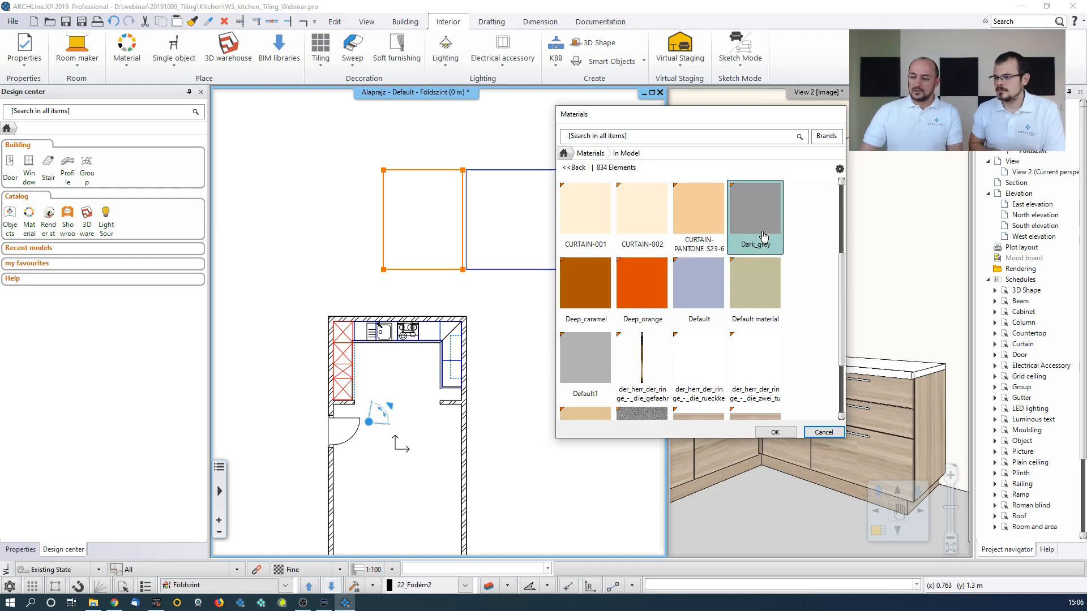
click(774, 432)
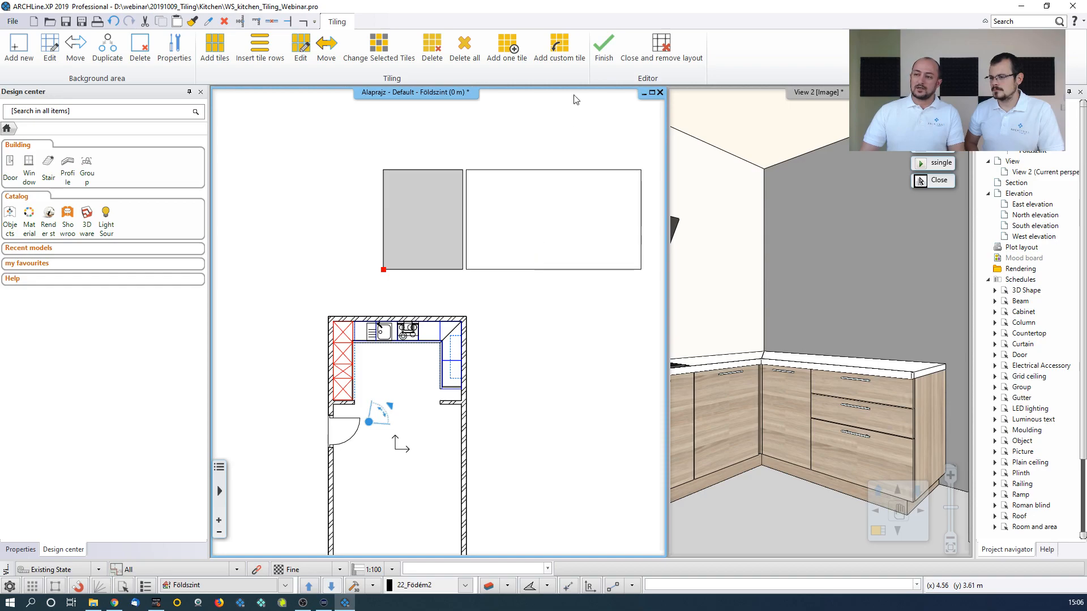
click(603, 50)
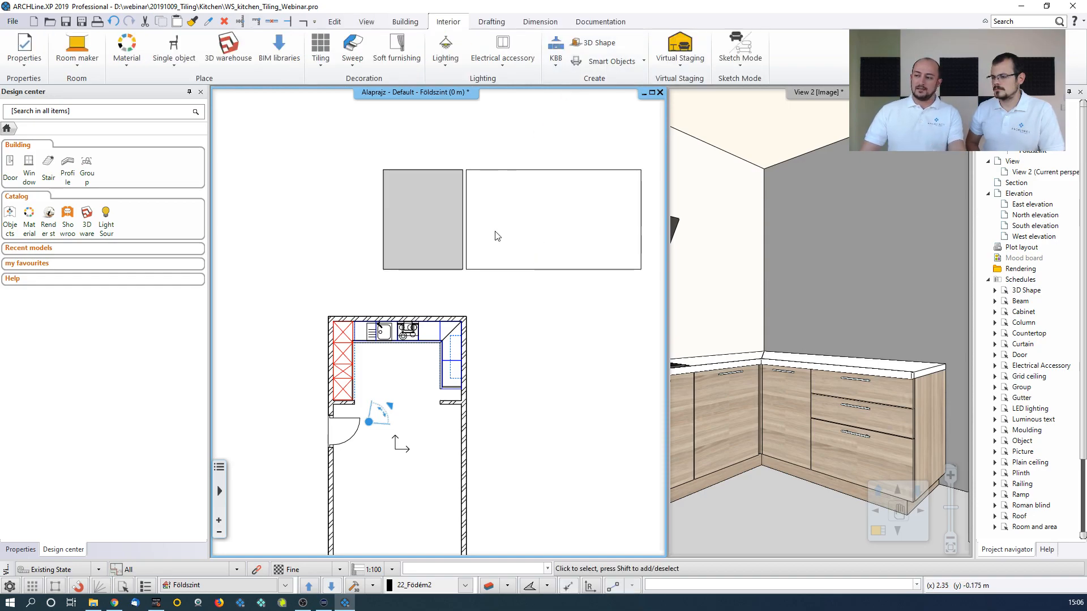
Examine the grey-covered wall in the 3D view and check its finish face materials in the wall properties
drag(777, 286, 834, 292)
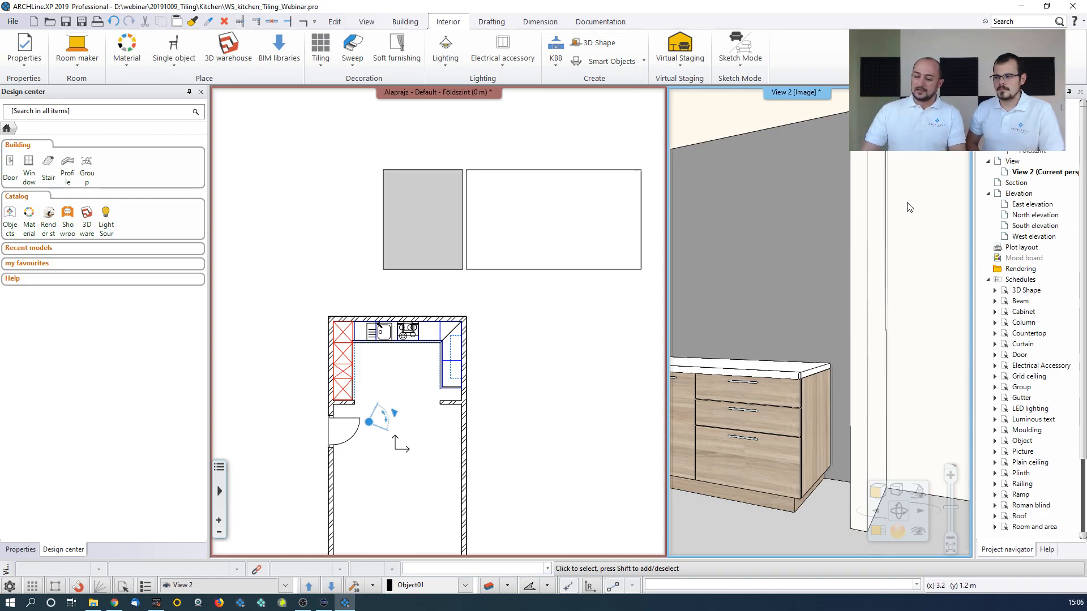
scroll(902, 210, down, 2)
middle_drag(872, 220, 845, 224)
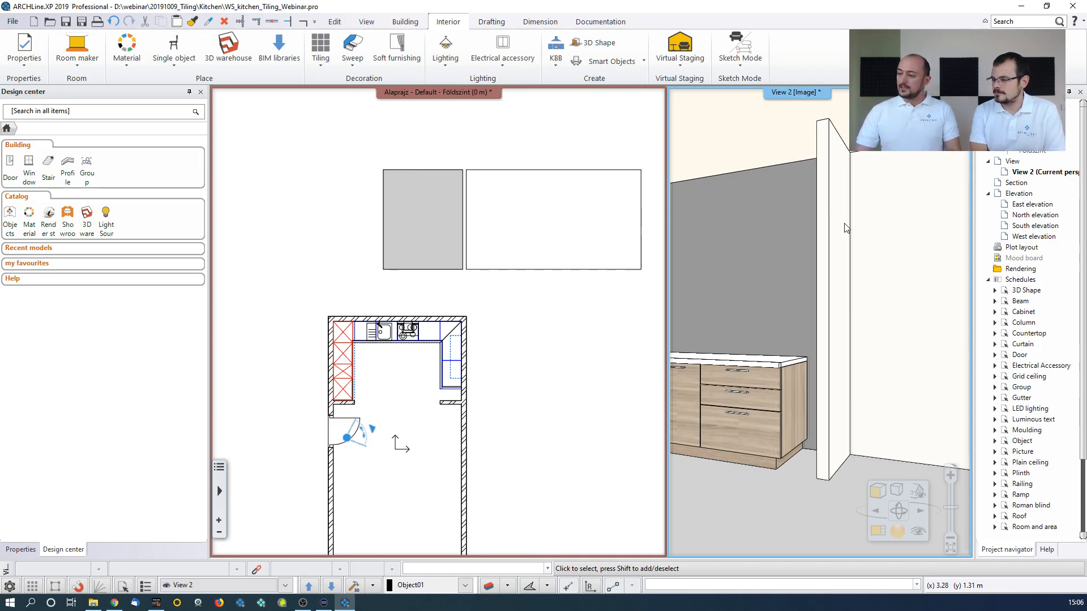
click(779, 249)
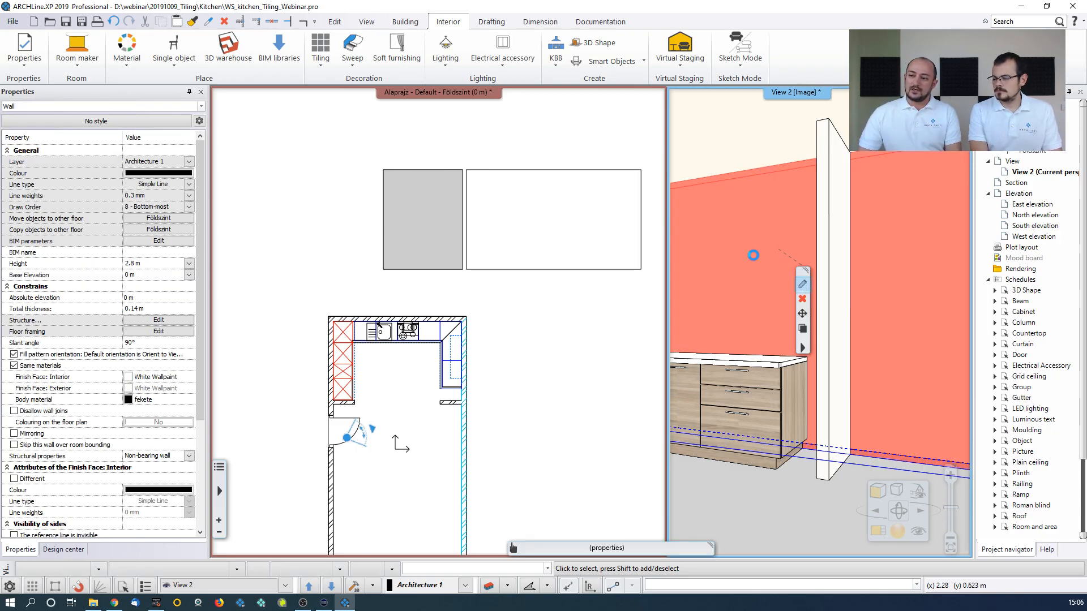
click(803, 284)
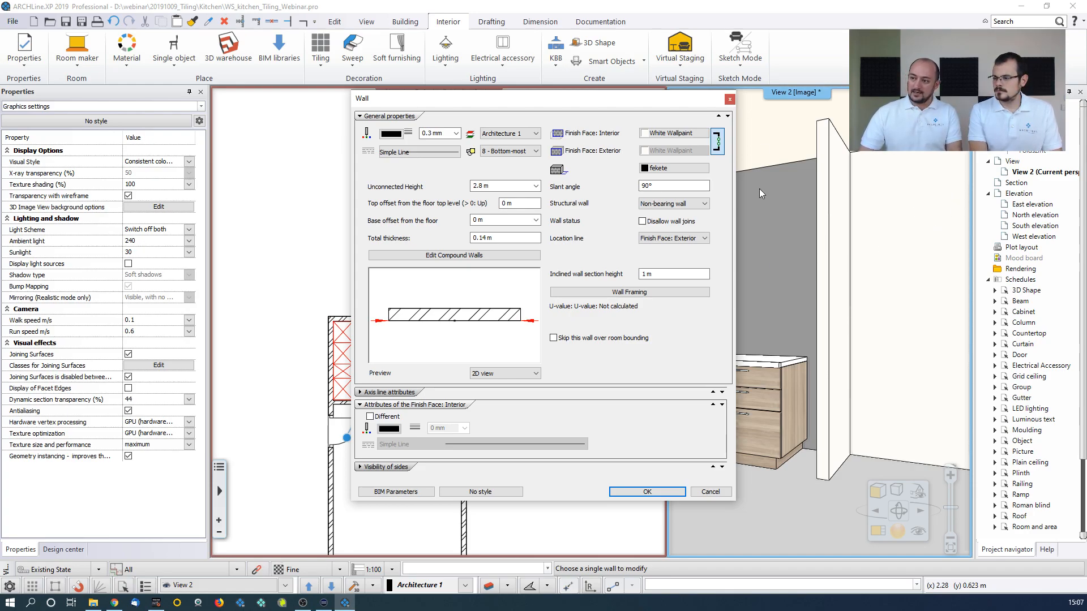
click(729, 99)
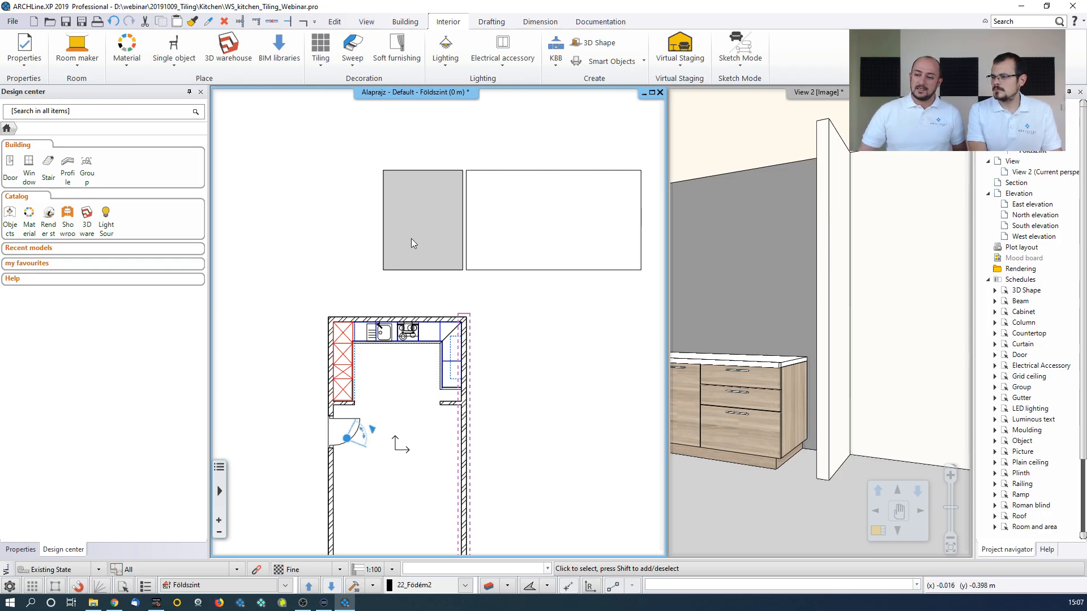
Undo the grey background area on the kitchen section and continue tiling on the wall layout
click(112, 23)
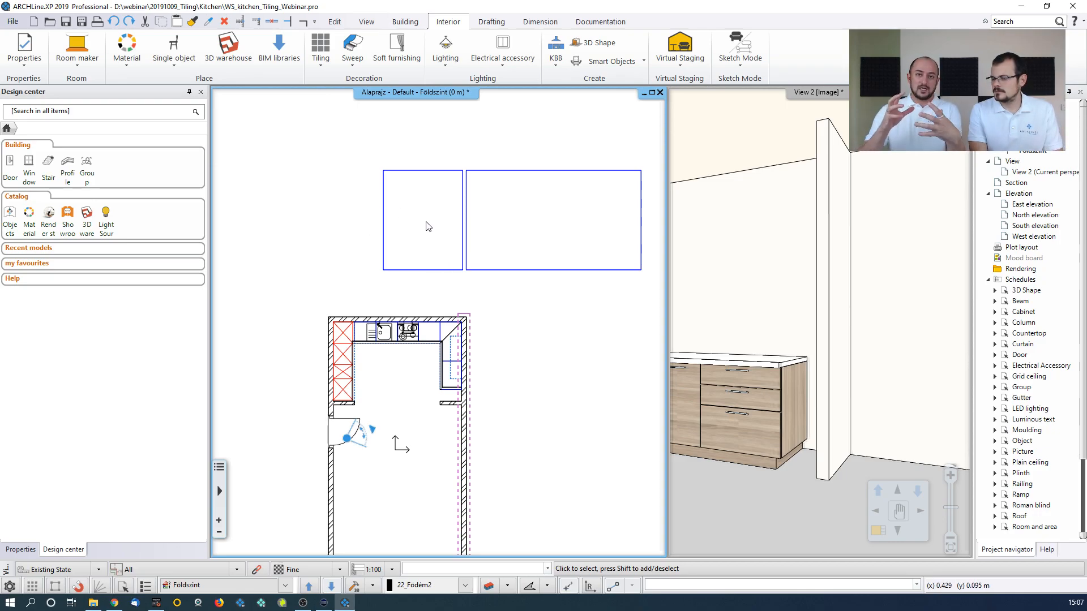
click(431, 176)
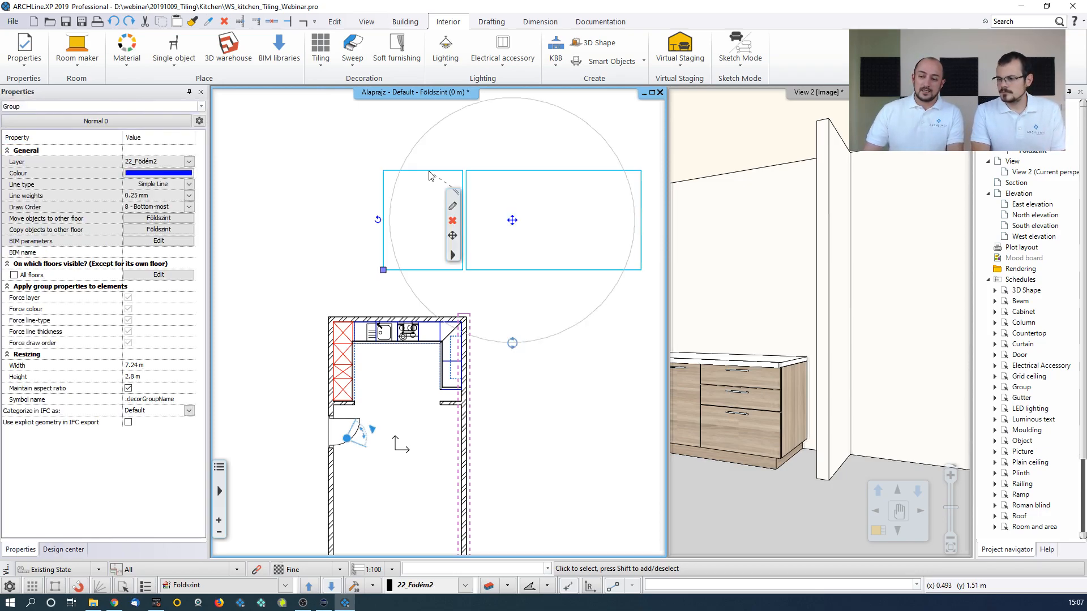
right_click(459, 250)
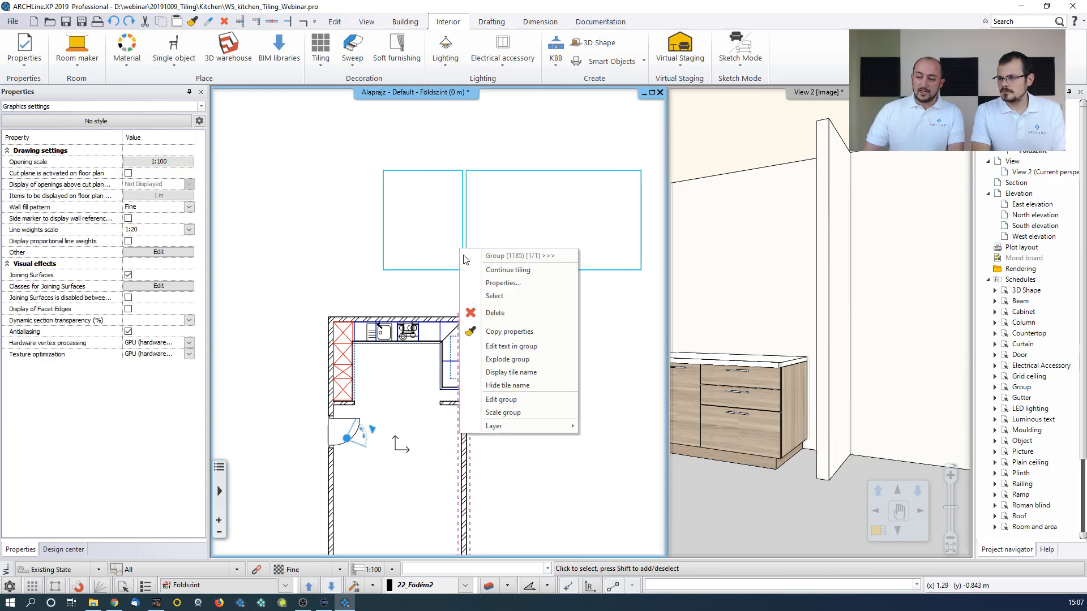
click(493, 271)
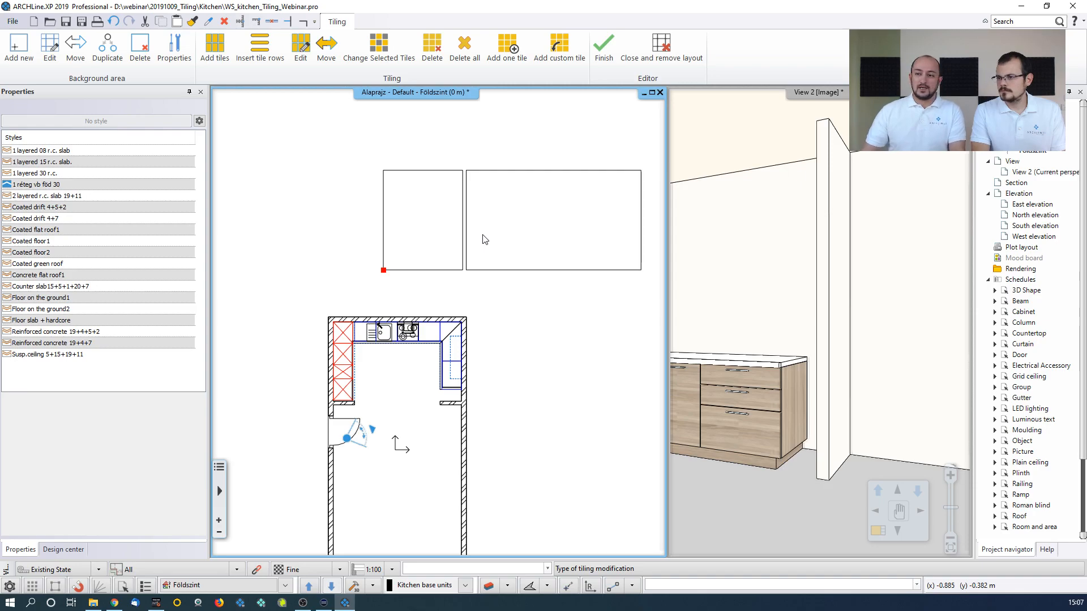
Start a new background area as a General rectangle, with its first corner 0.9 m above the kitchen section's lower-left corner
click(16, 53)
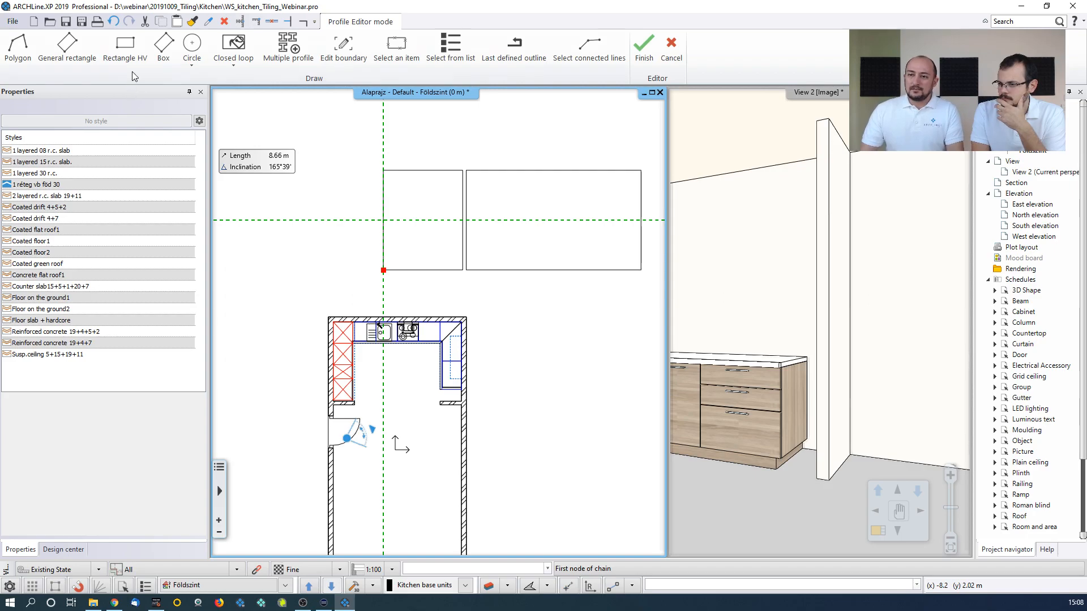
click(70, 55)
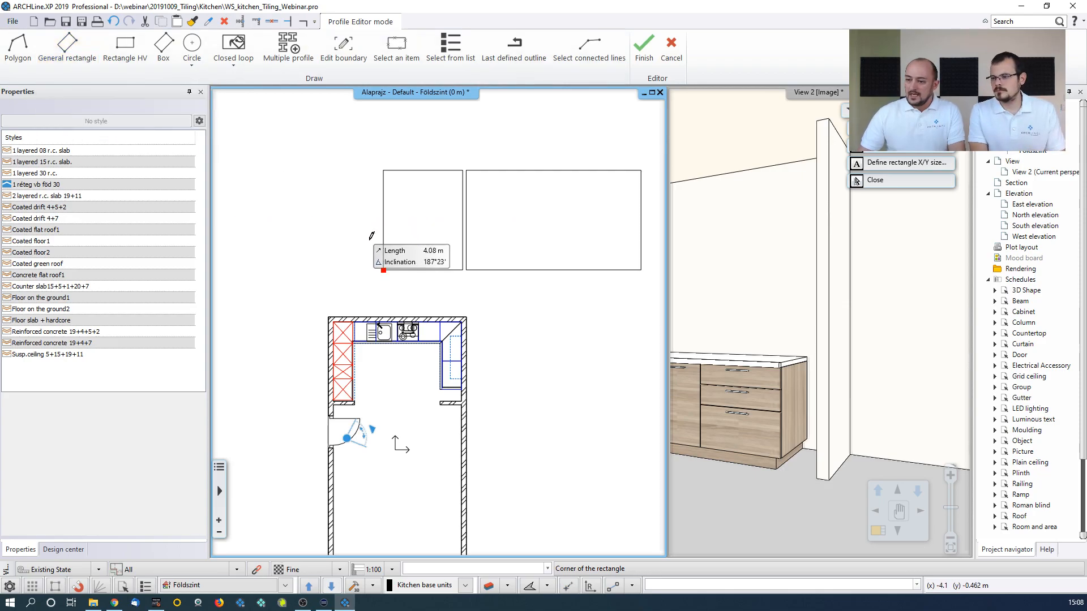
scroll(362, 227, up, 2)
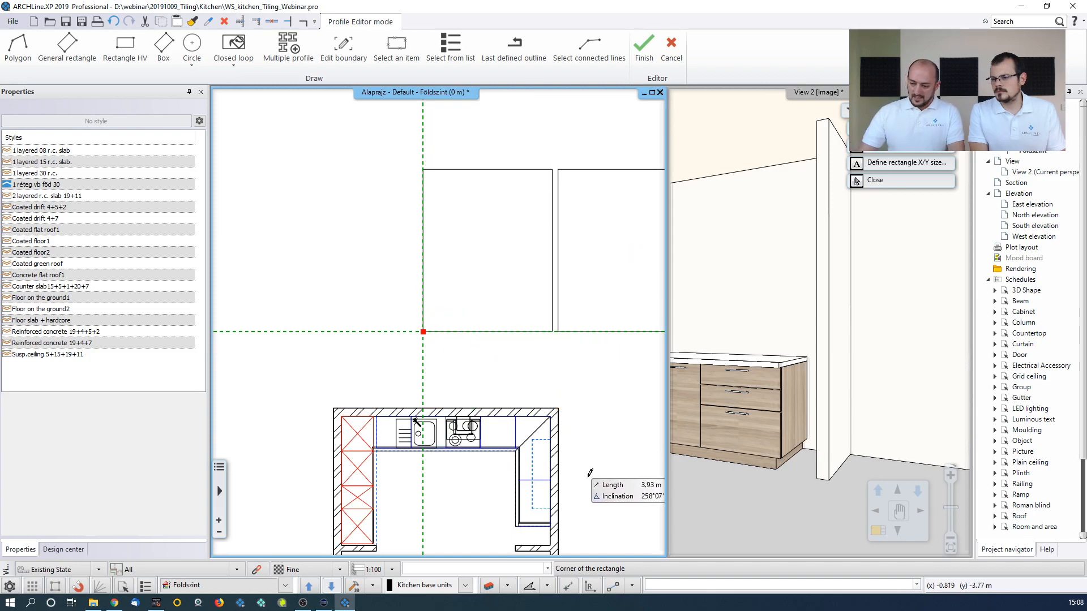
click(570, 585)
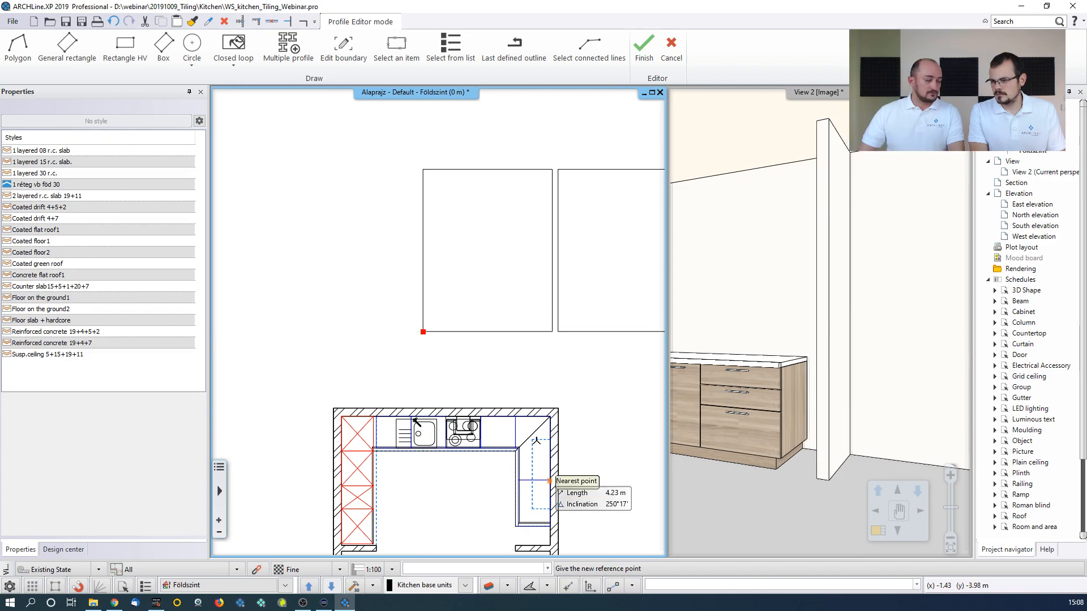
click(423, 332)
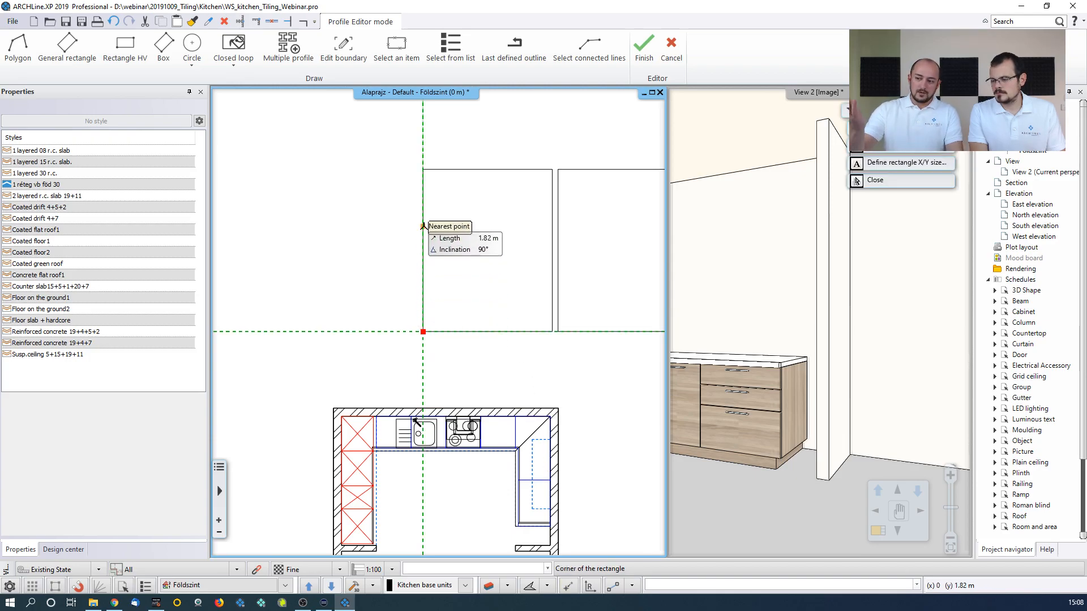
text(0)
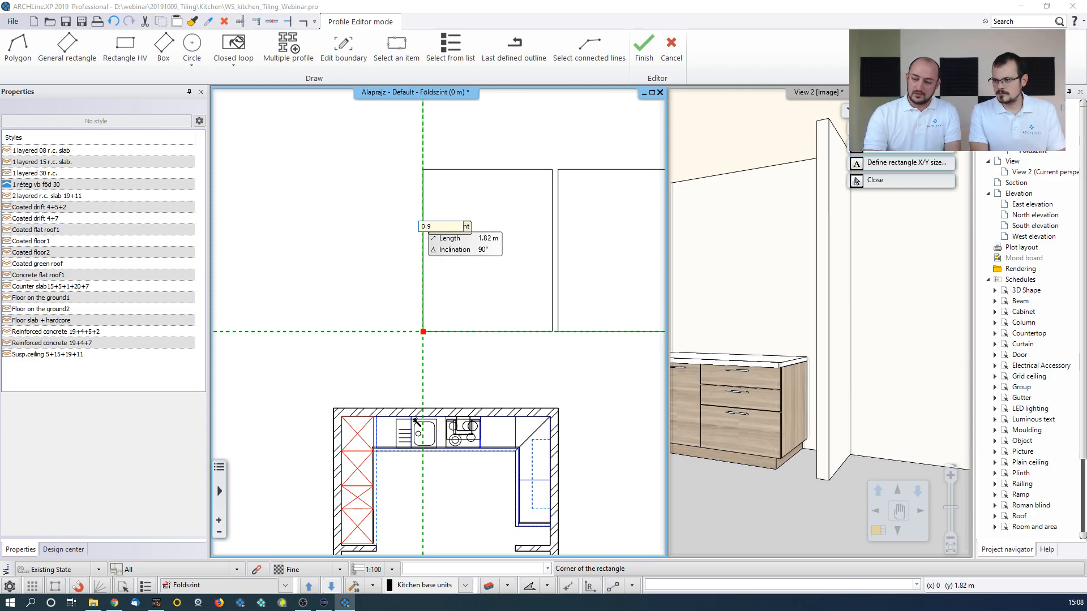
text(.9)
key(Return)
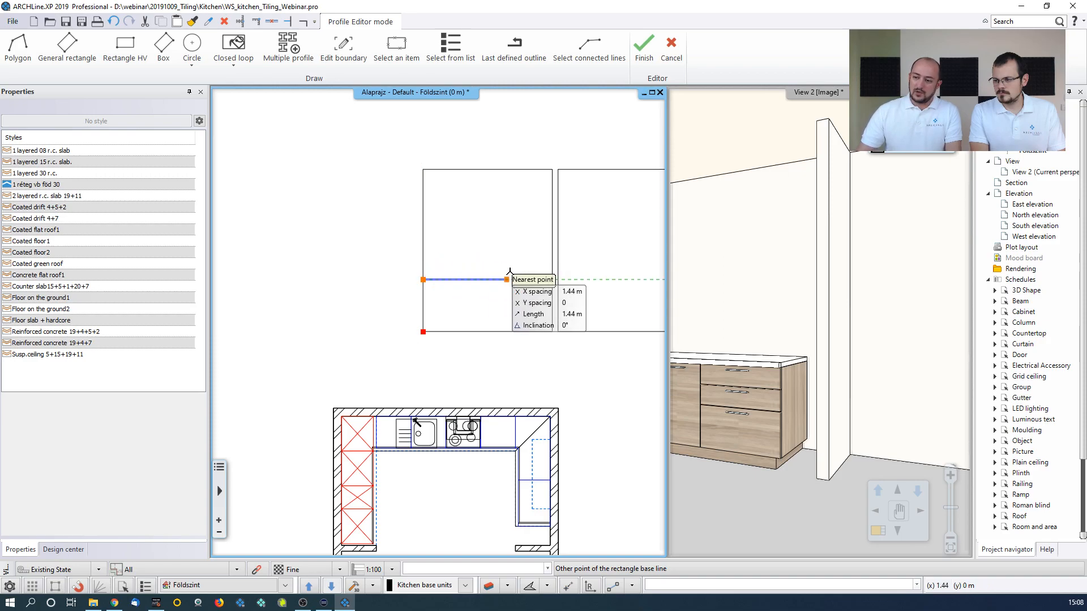
Complete the rectangle across the section's full width at 0.5 m height, apply Dark_grey, and finish the tiling
click(550, 279)
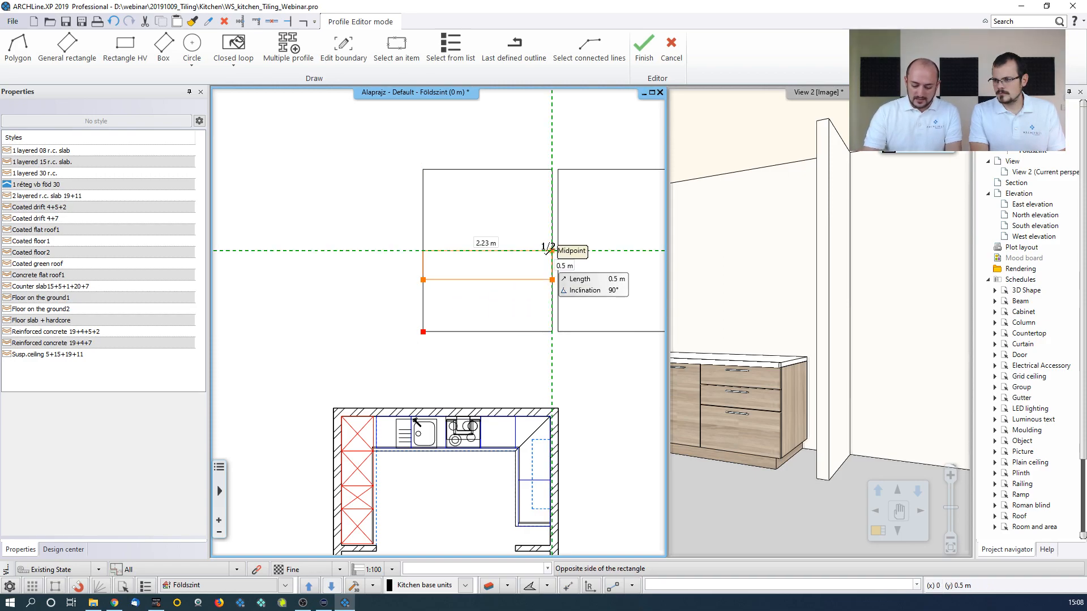
text(0.5)
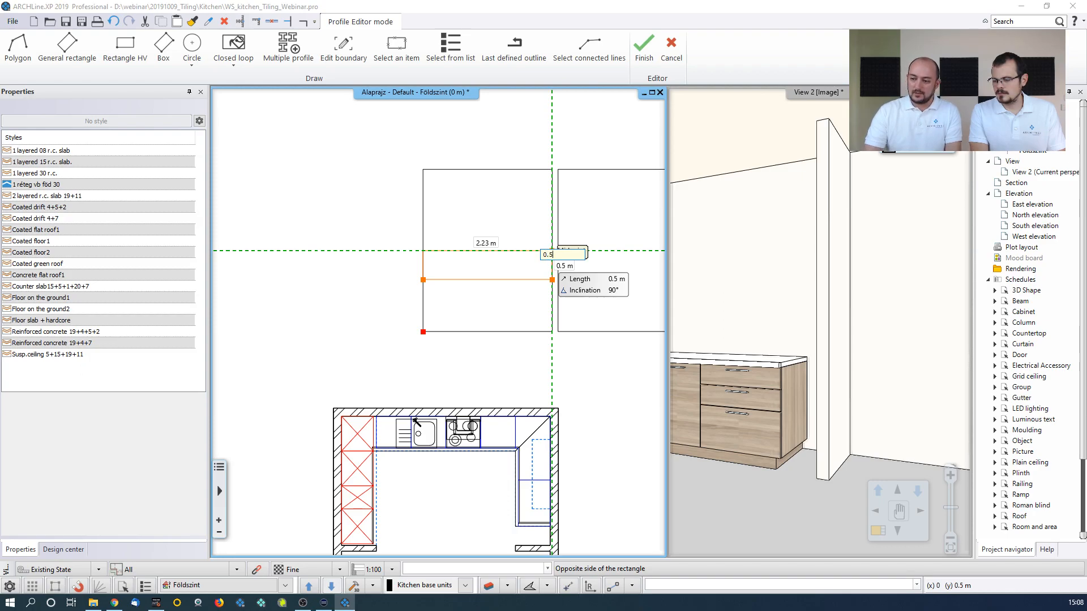
key(Return)
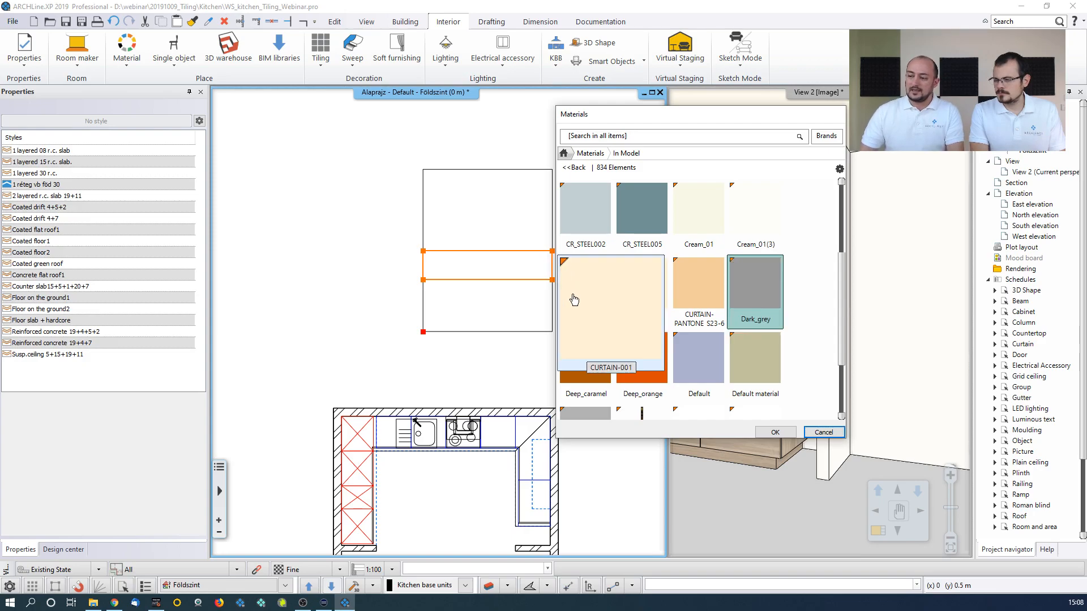
click(772, 432)
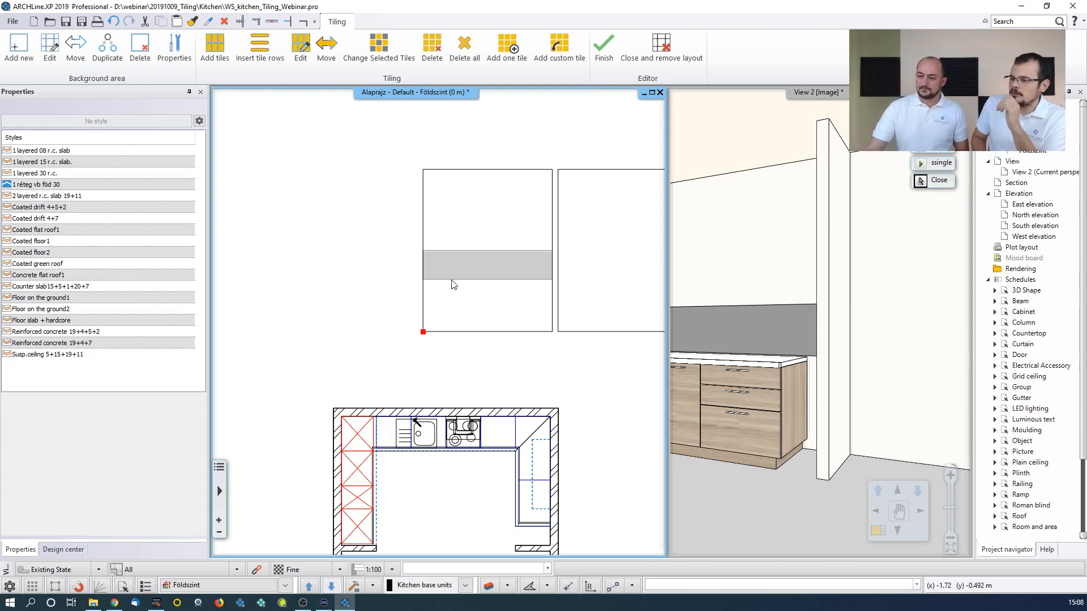
click(603, 48)
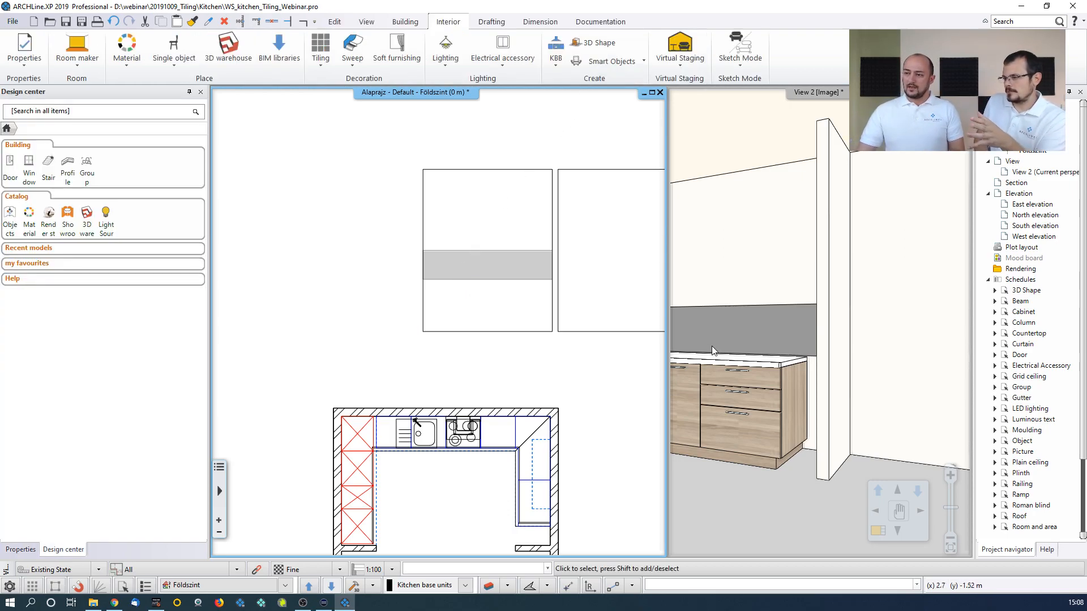
Try to shorten the grey background area in the 3D view by moving its outer edge to the countertop's end
middle_drag(739, 343, 803, 350)
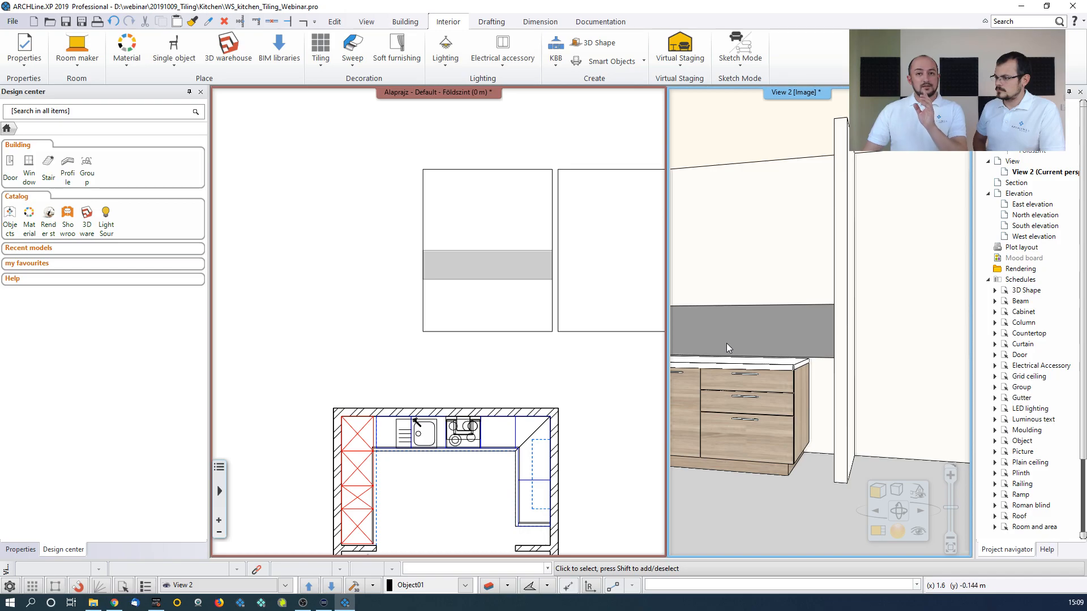
right_click(768, 332)
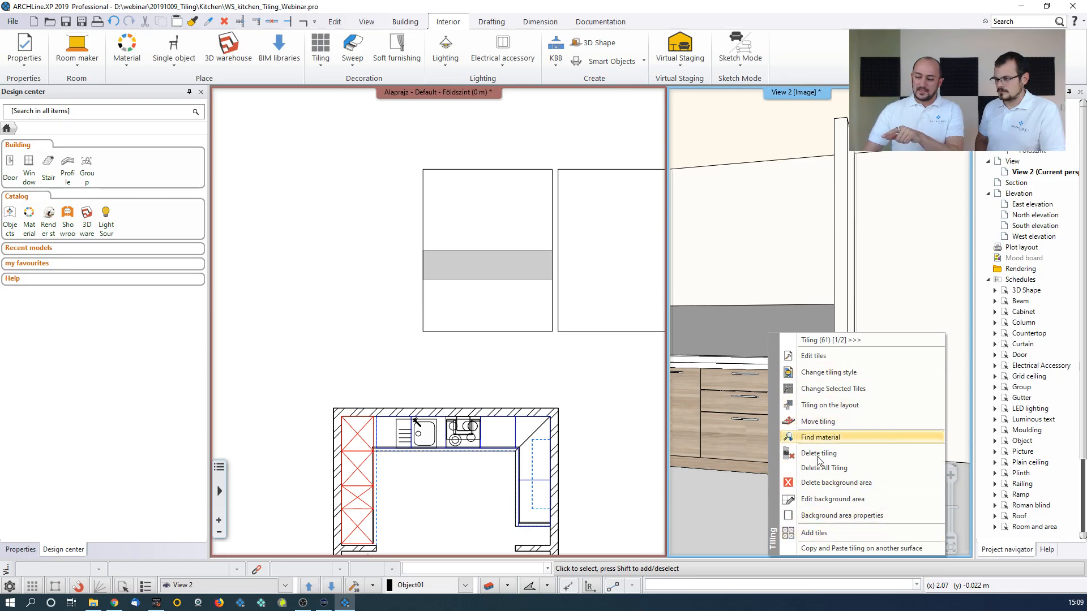
click(827, 500)
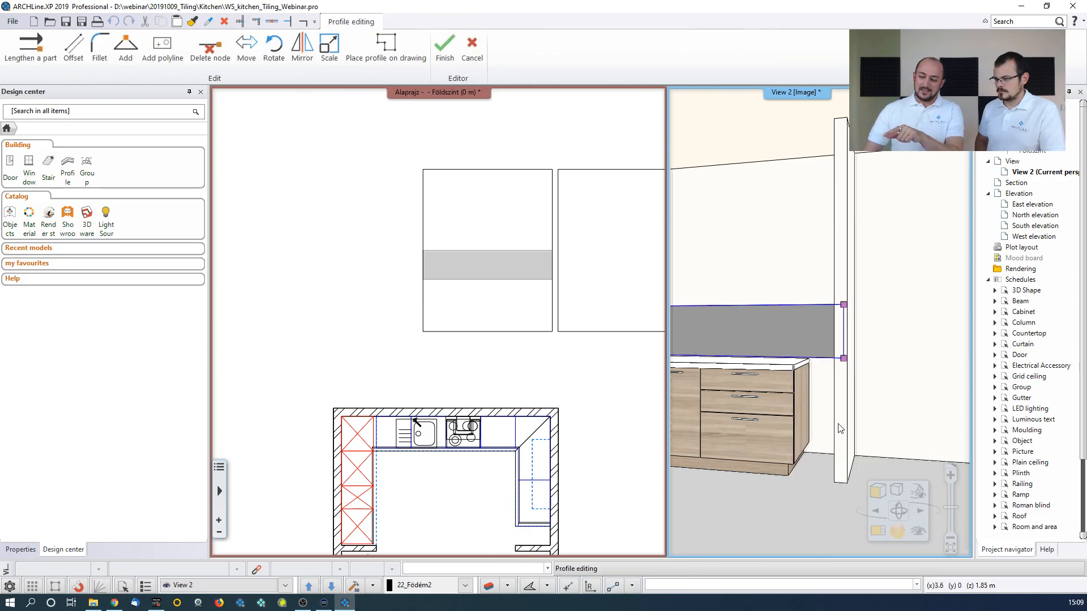
right_click(845, 343)
click(882, 348)
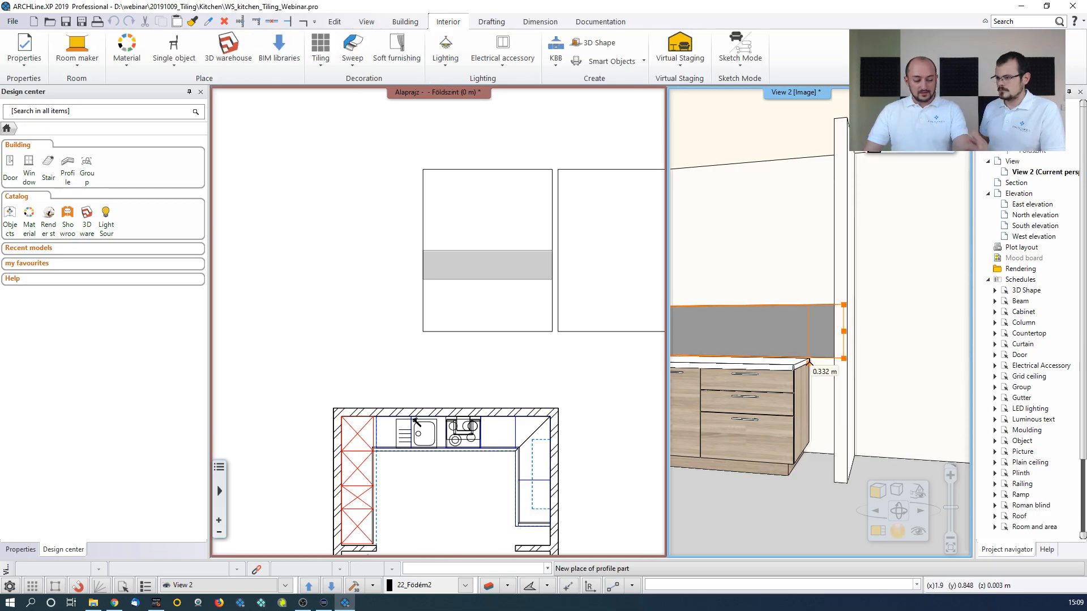
click(810, 365)
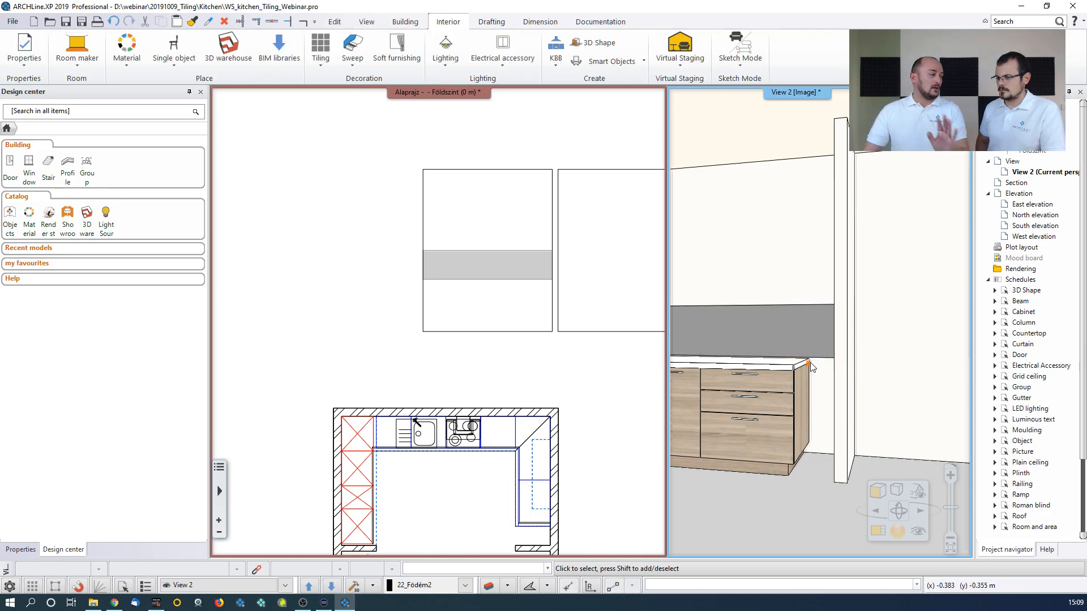
Measure the distance along the east wall's inner face from the kitchen corner to the countertop's end on the floor plan
click(521, 315)
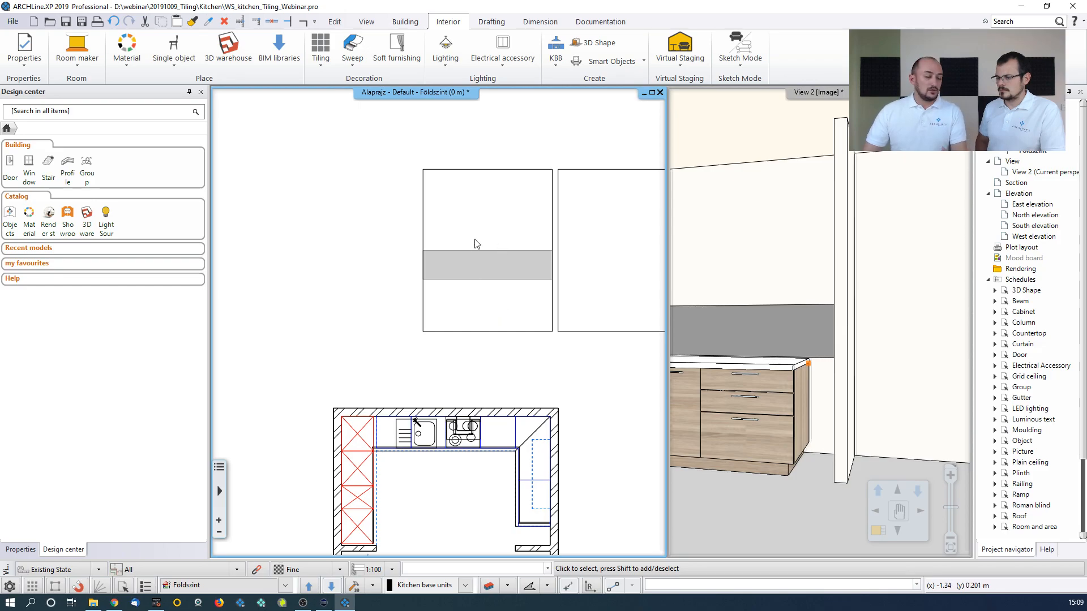
middle_drag(527, 364, 504, 279)
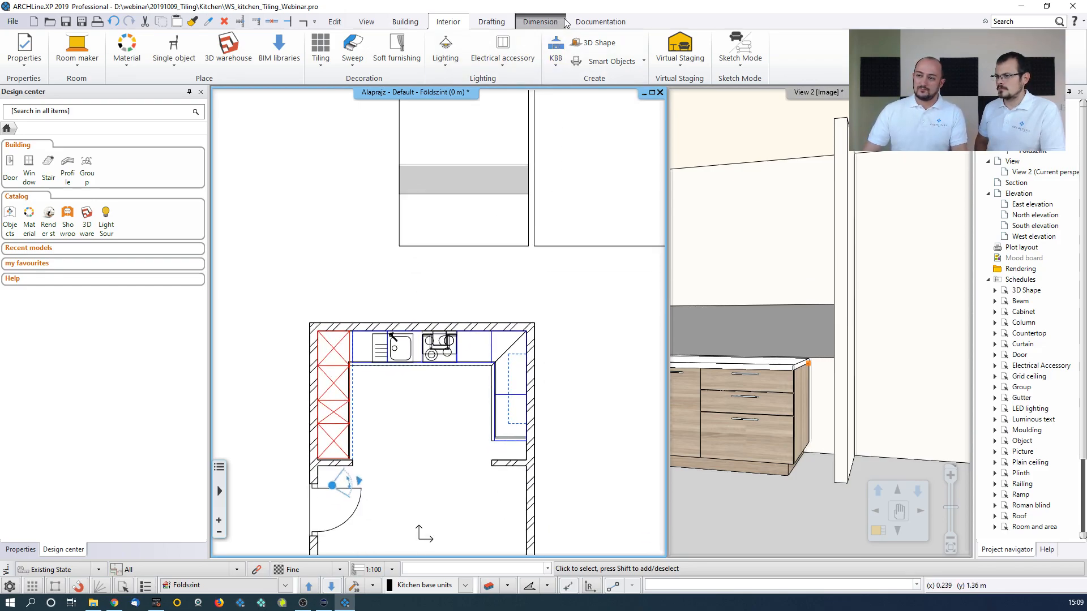
click(546, 21)
click(630, 50)
click(645, 97)
scroll(510, 315, up, 4)
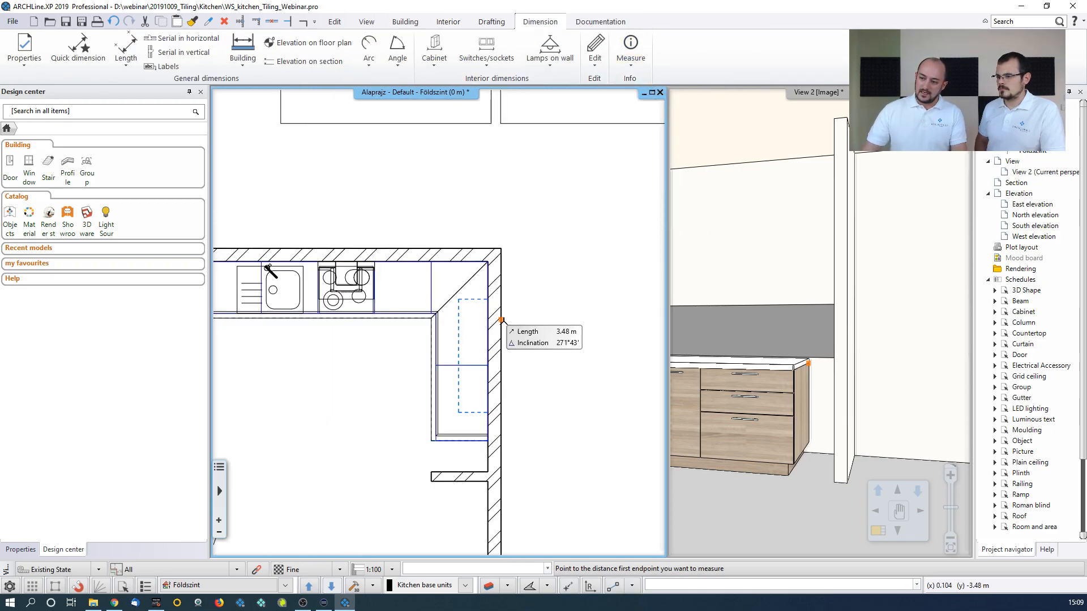
click(455, 226)
middle_drag(479, 312, 537, 143)
scroll(497, 388, up, 1)
click(524, 333)
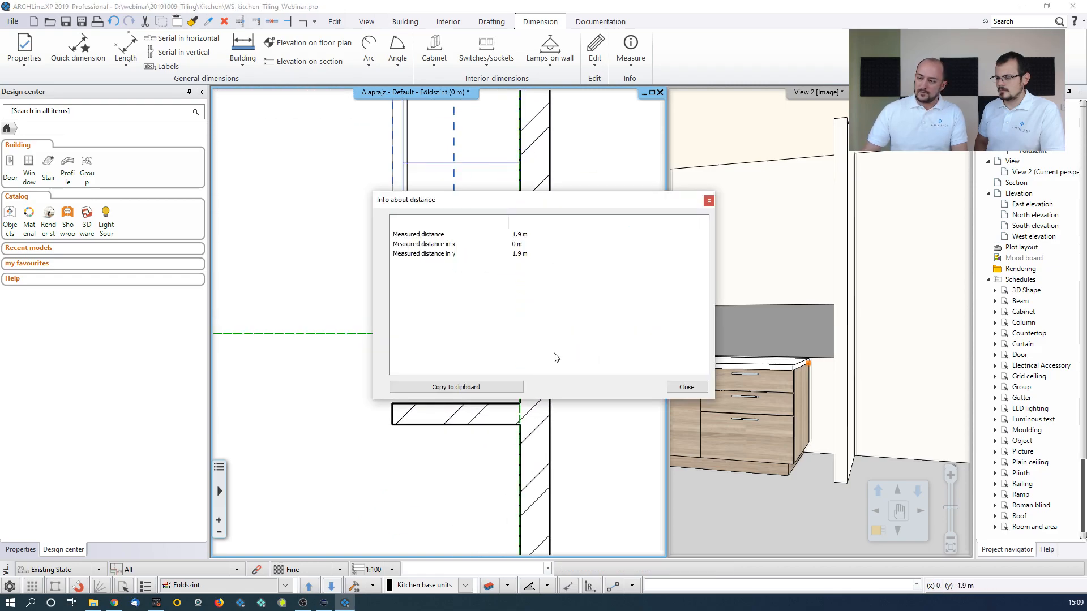
key(Escape)
scroll(516, 271, down, 4)
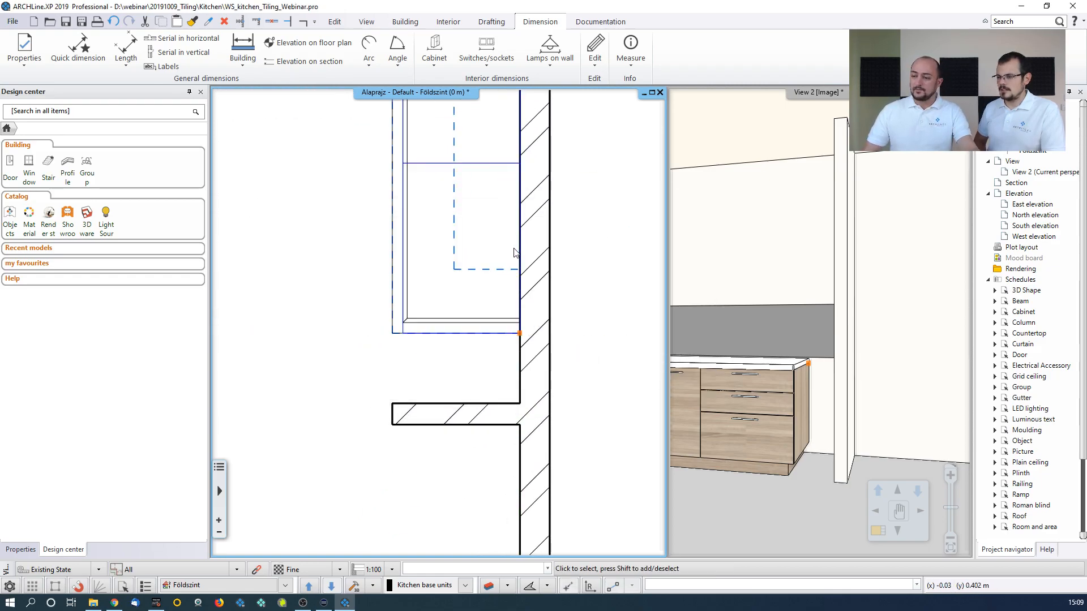
Offset the left edge of the kitchen section in the wall layout by 1.9 m to draw a vertical guide line
middle_drag(518, 275, 527, 553)
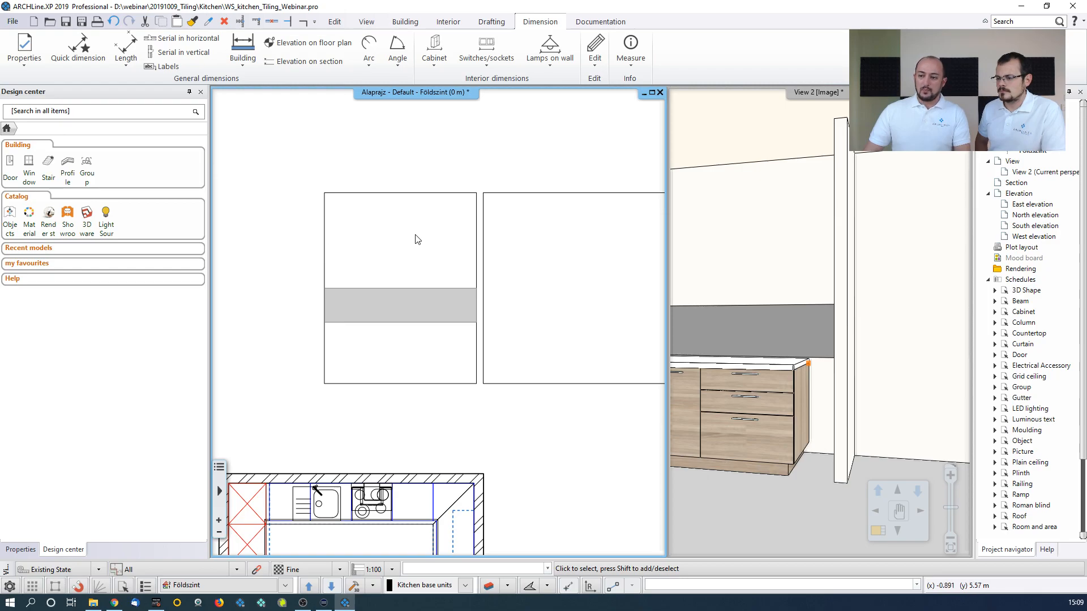
click(485, 24)
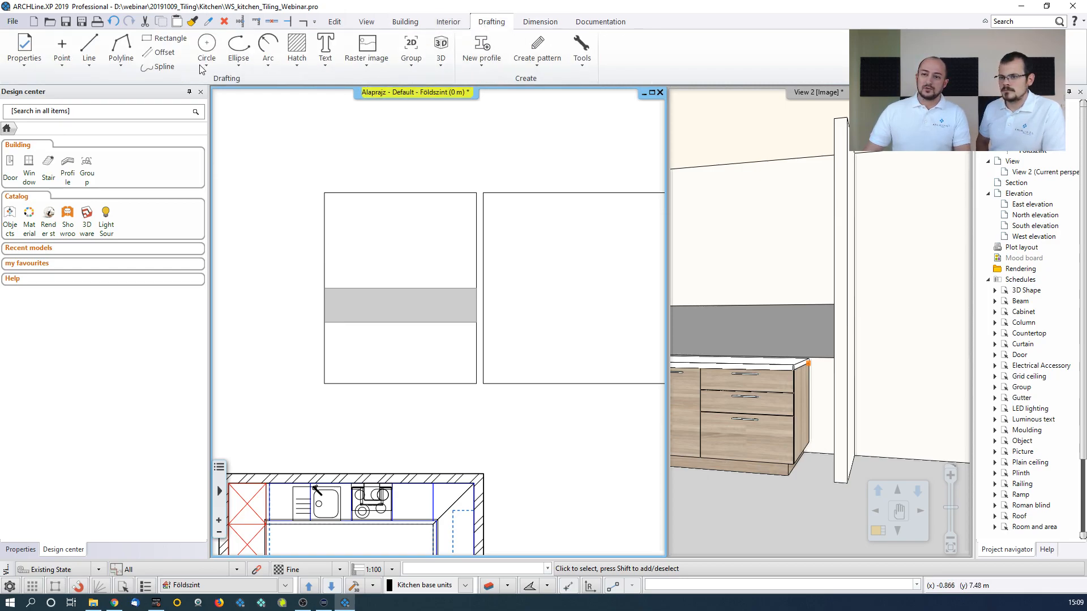
click(162, 52)
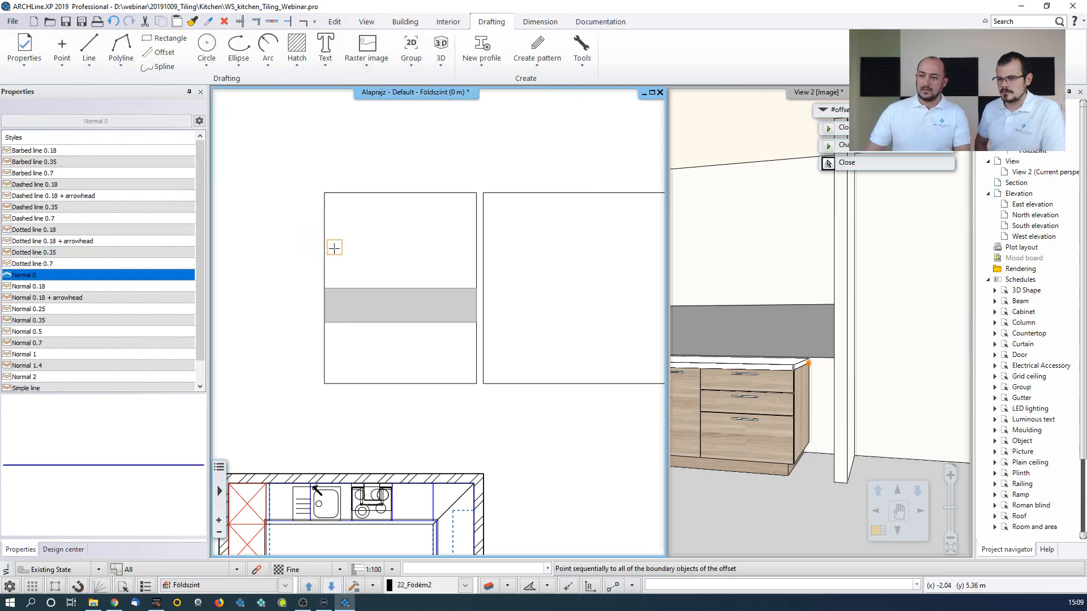
click(325, 250)
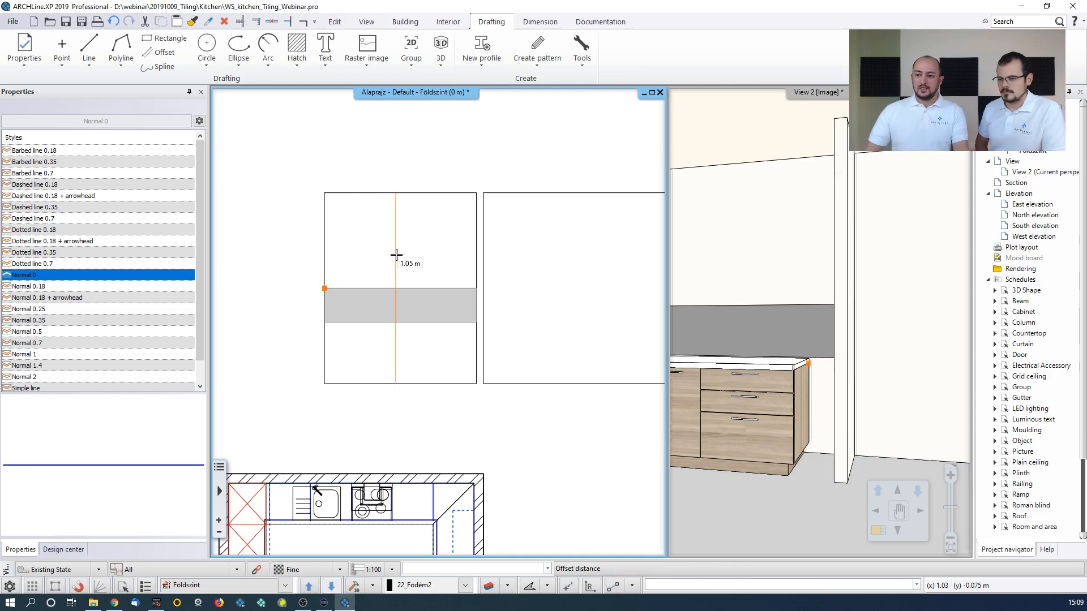
text(1)
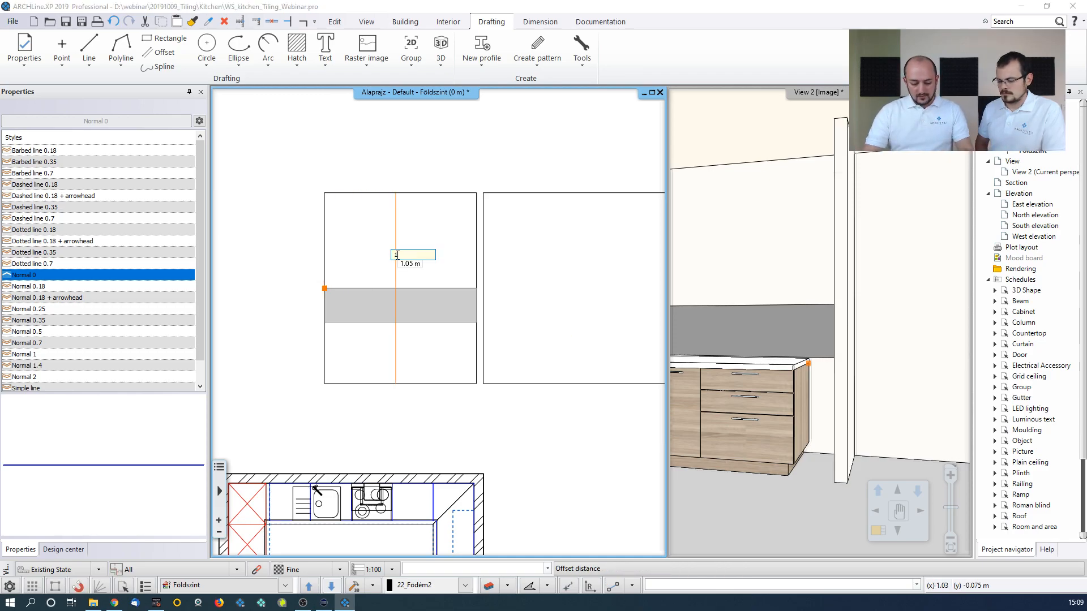
text(.9)
key(Return)
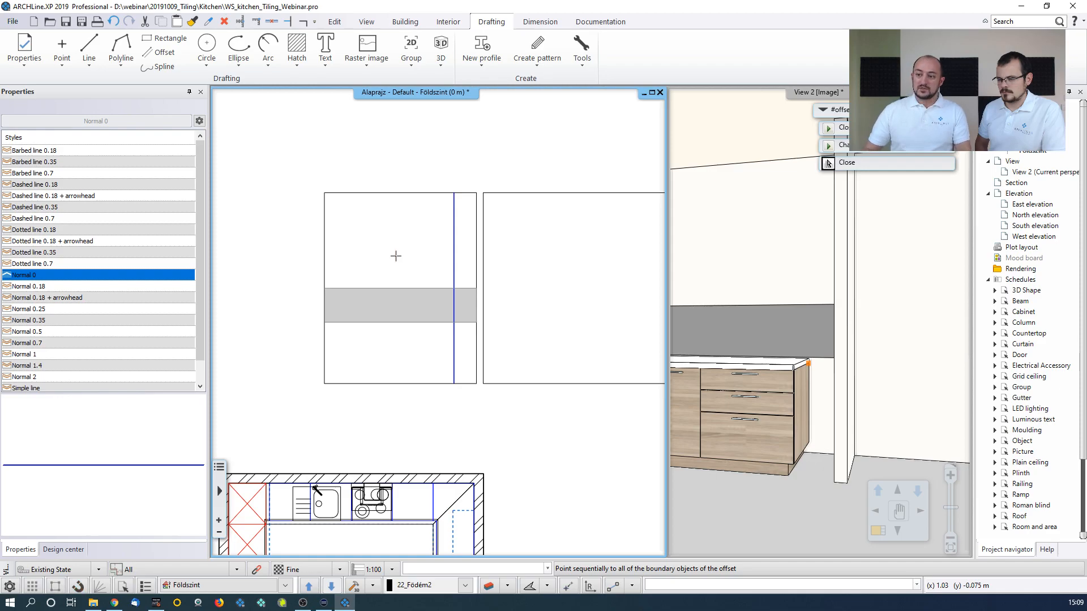
key(Escape)
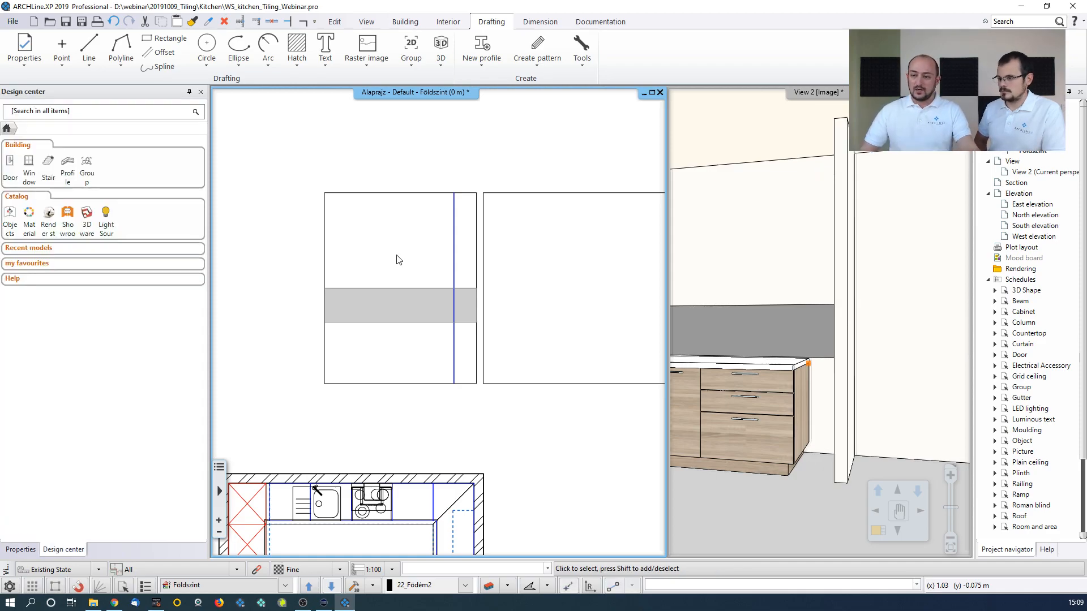
Continue the east wall's tiling and shorten the grey background area by moving its outer edge to the 1.9 m guide line, then finish
scroll(401, 301, up, 1)
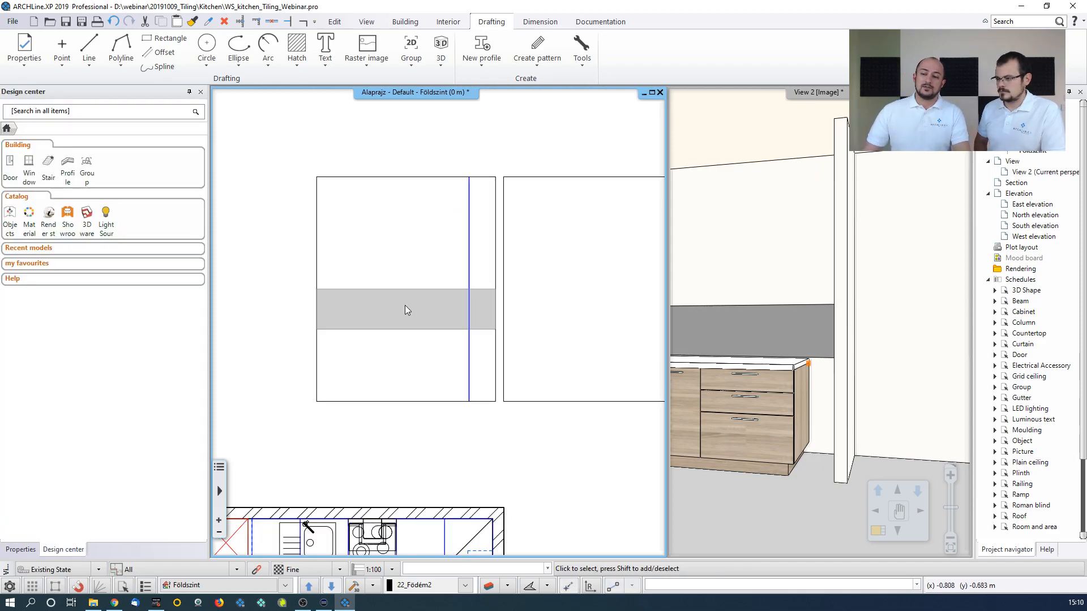
click(405, 307)
right_click(434, 389)
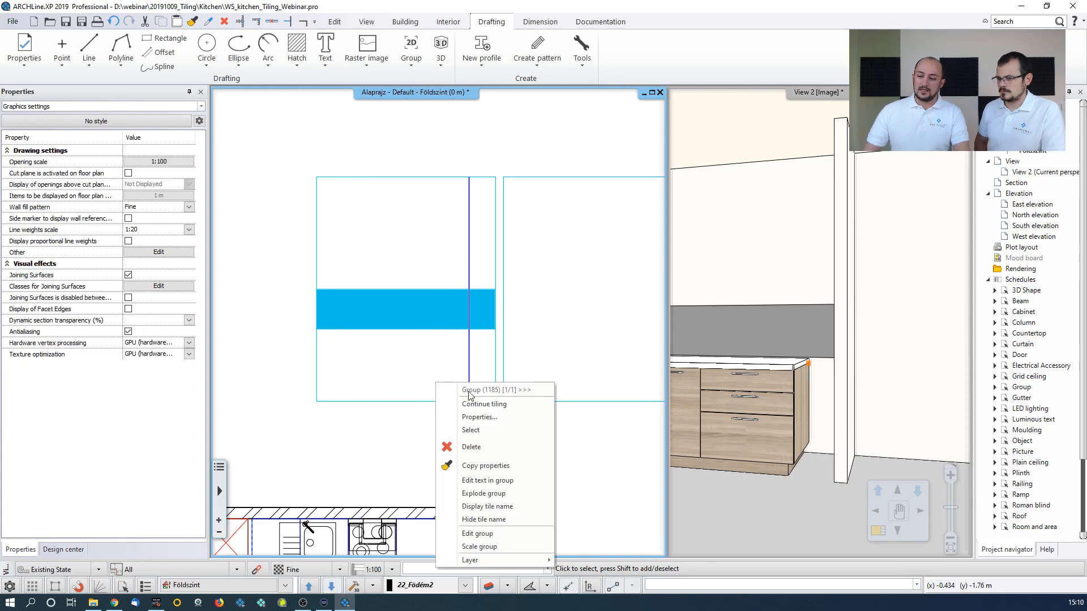
click(502, 403)
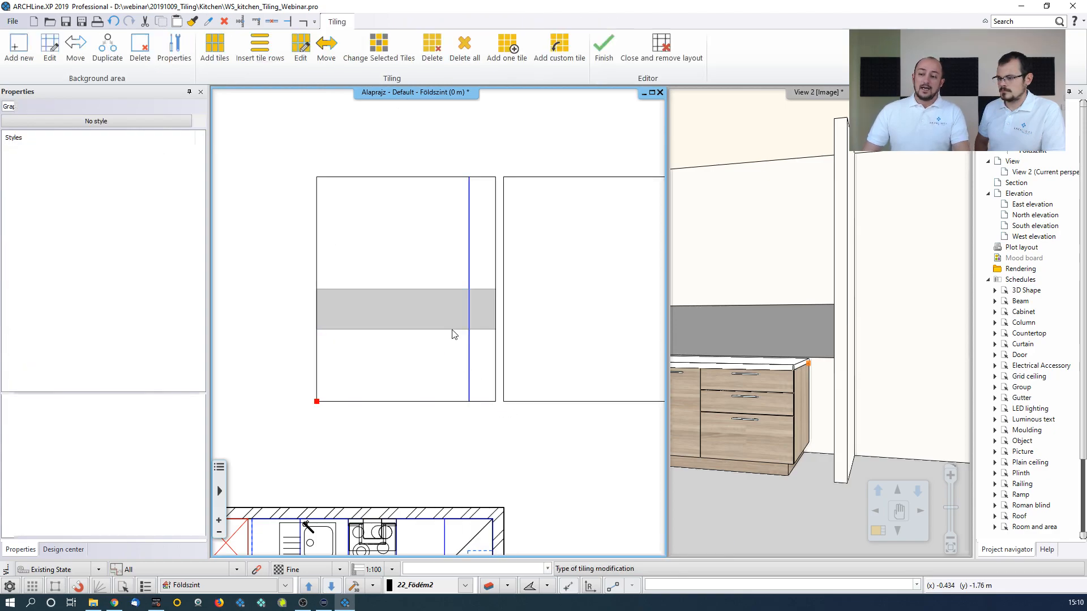
click(49, 54)
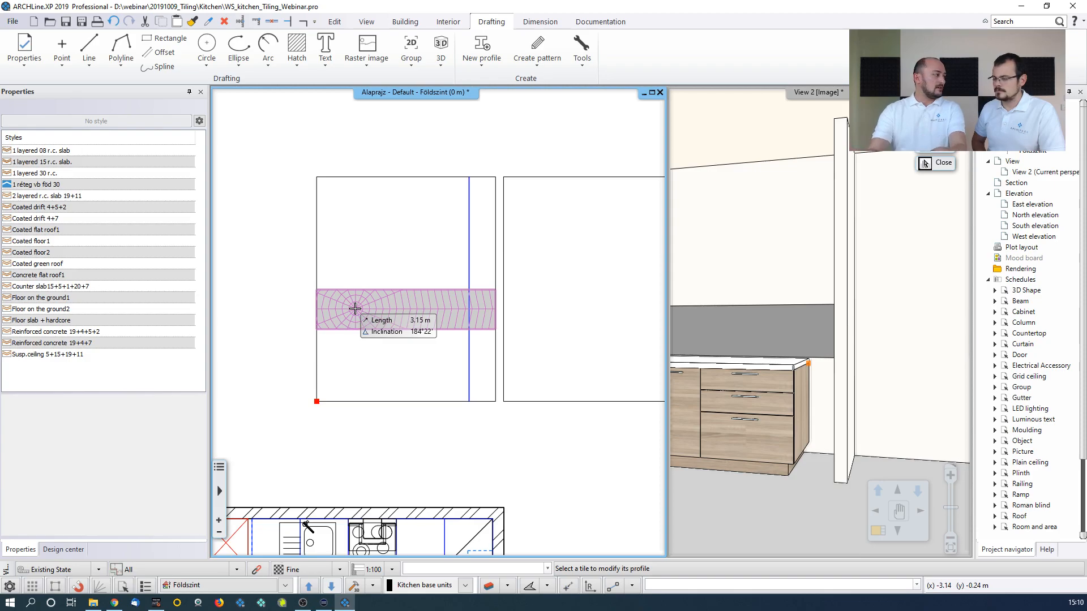
click(355, 308)
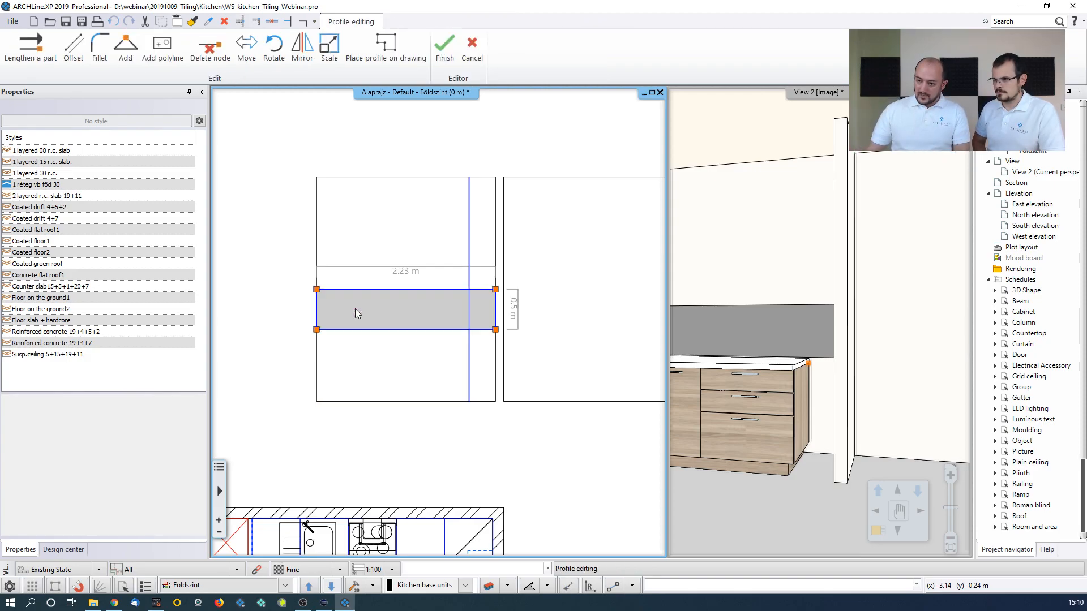
right_click(496, 308)
click(518, 312)
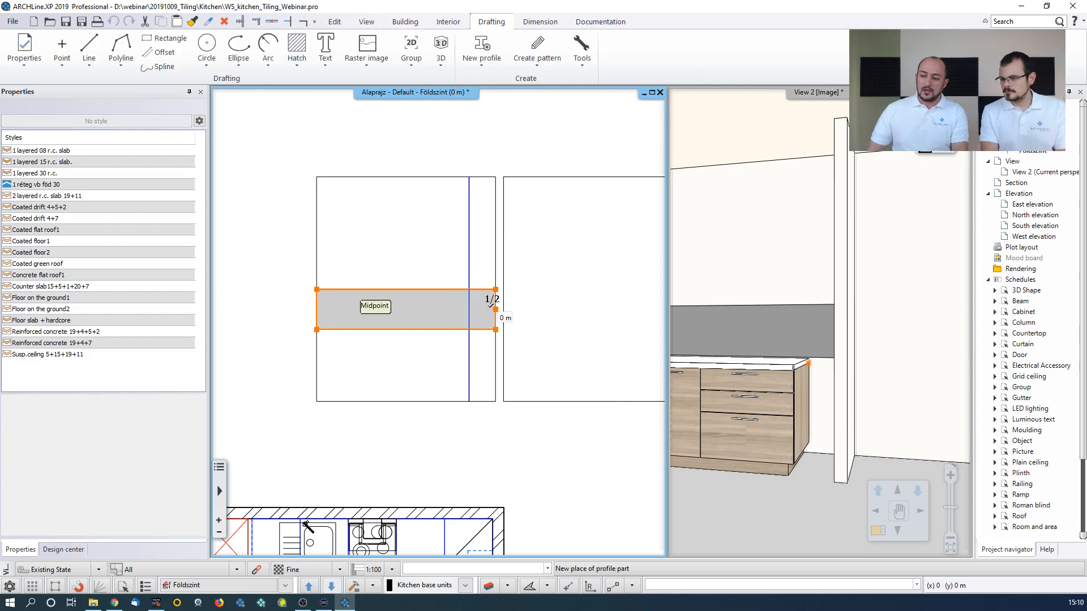
click(466, 306)
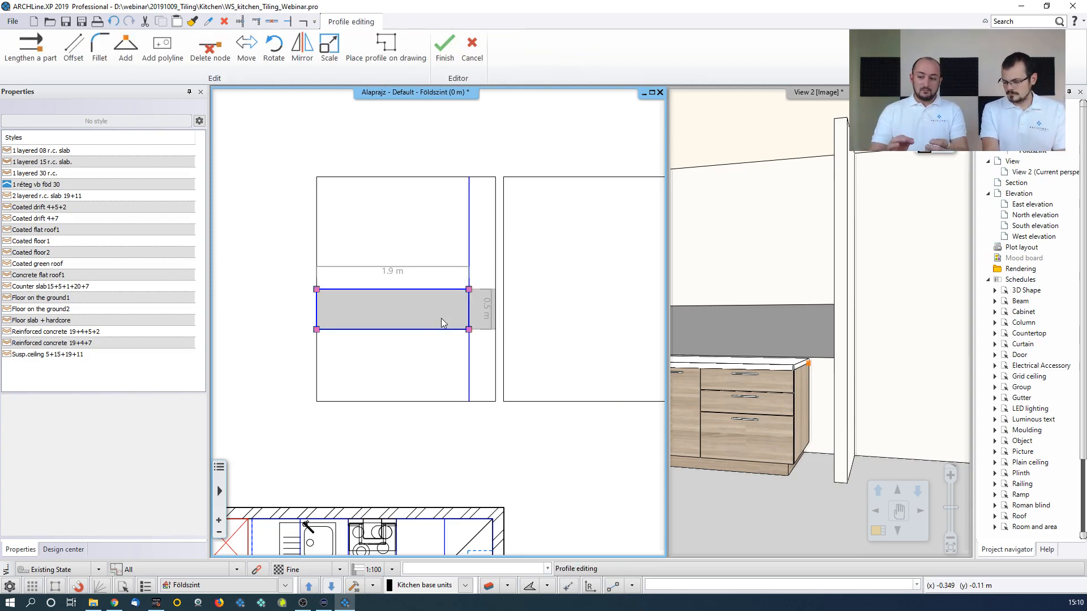
key(Return)
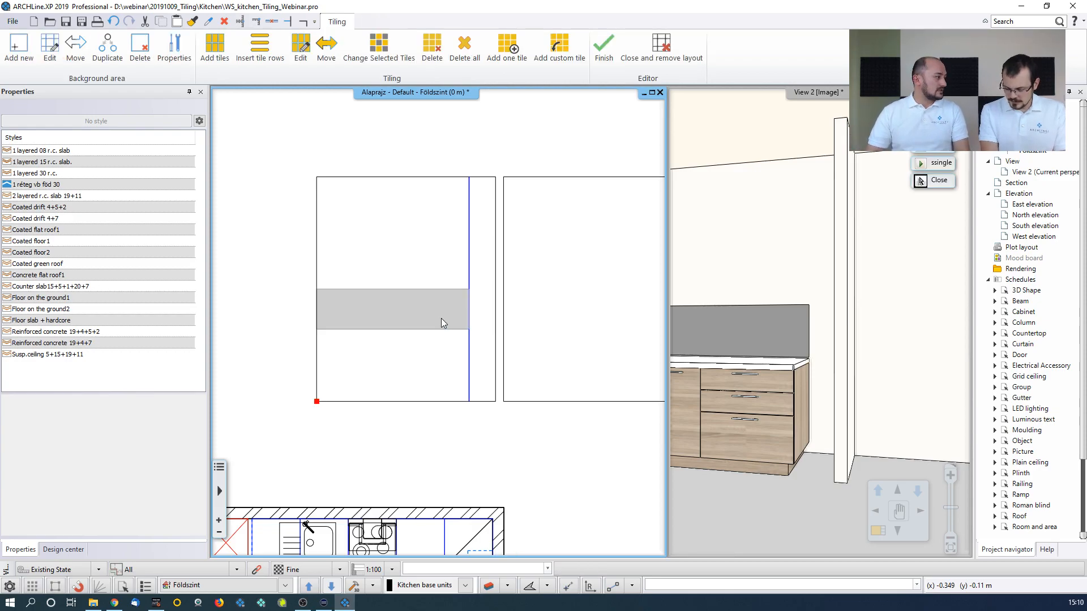
key(Return)
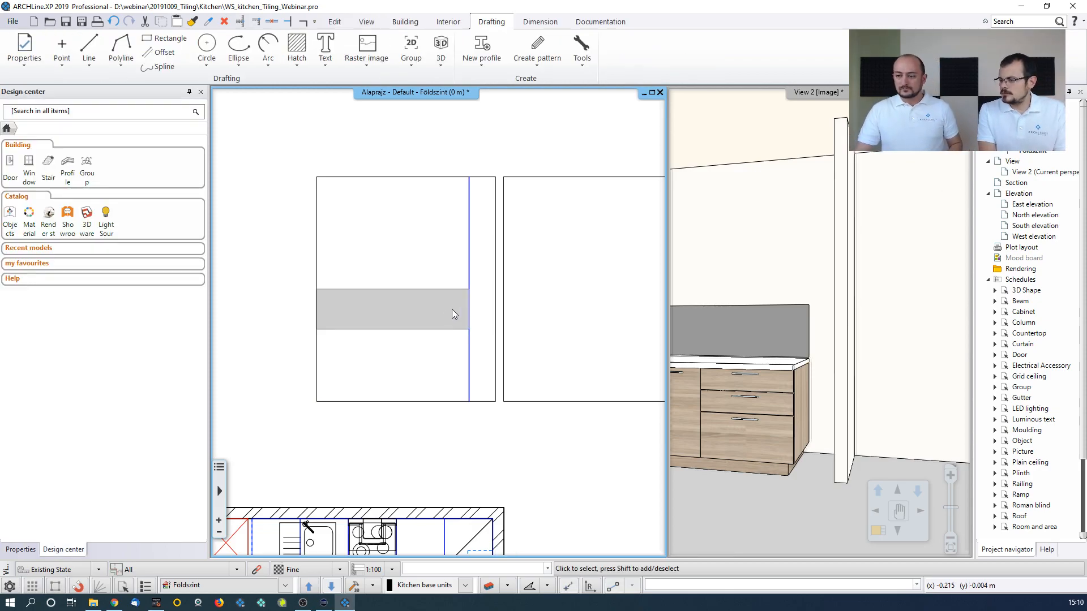
Lay out the inner side of the sink and hob wall with 2D tiling, placing it against the existing layout's lower-left corner, and finish
mouse_move(771, 302)
mouse_down()
mouse_move(715, 309)
mouse_move(751, 298)
mouse_up()
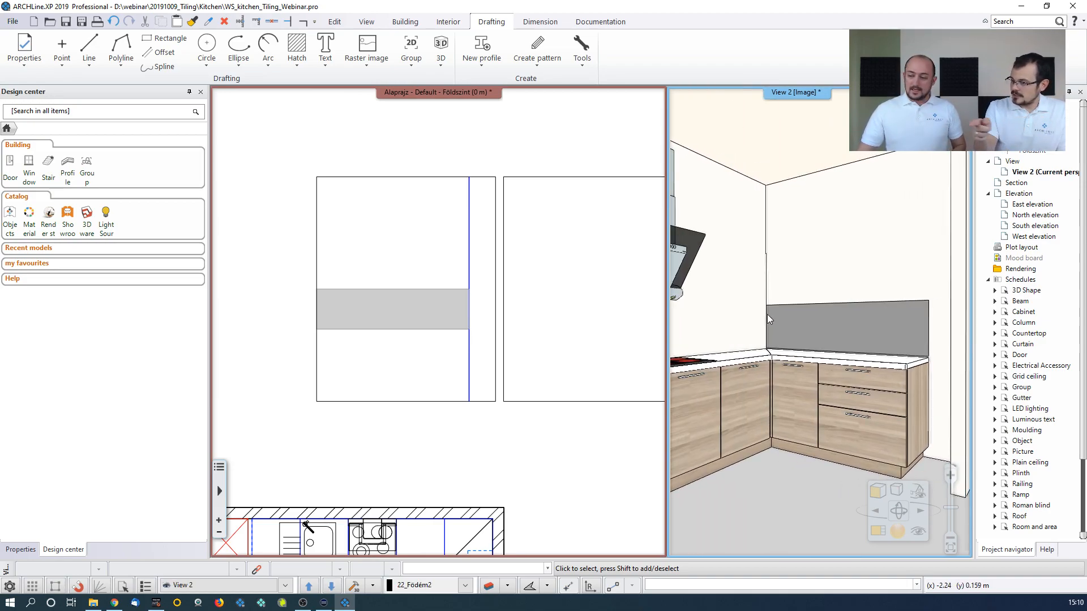
drag(742, 316, 820, 312)
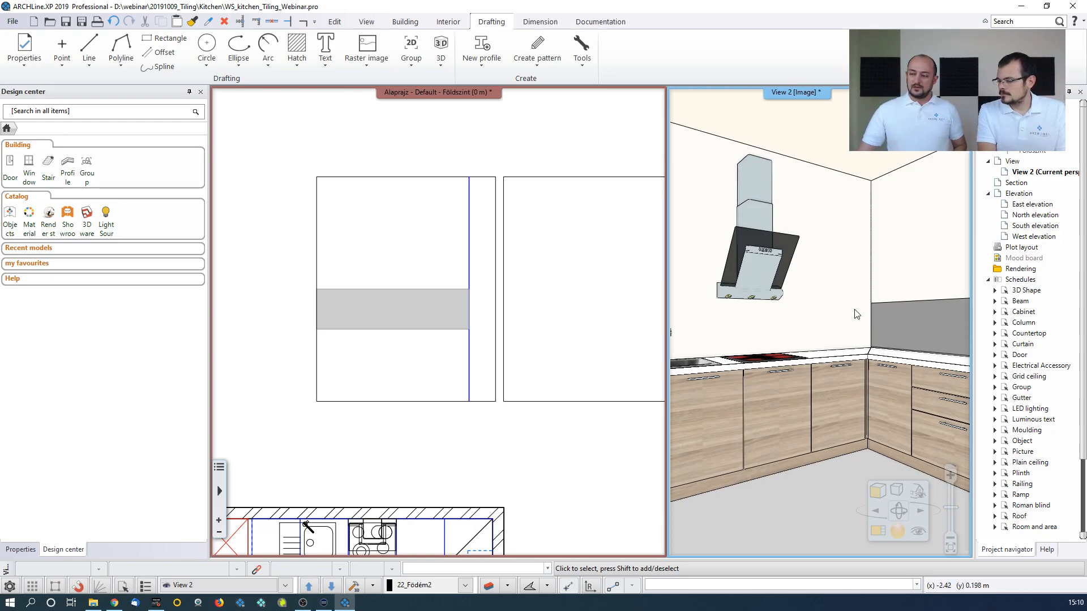
scroll(439, 309, down, 2)
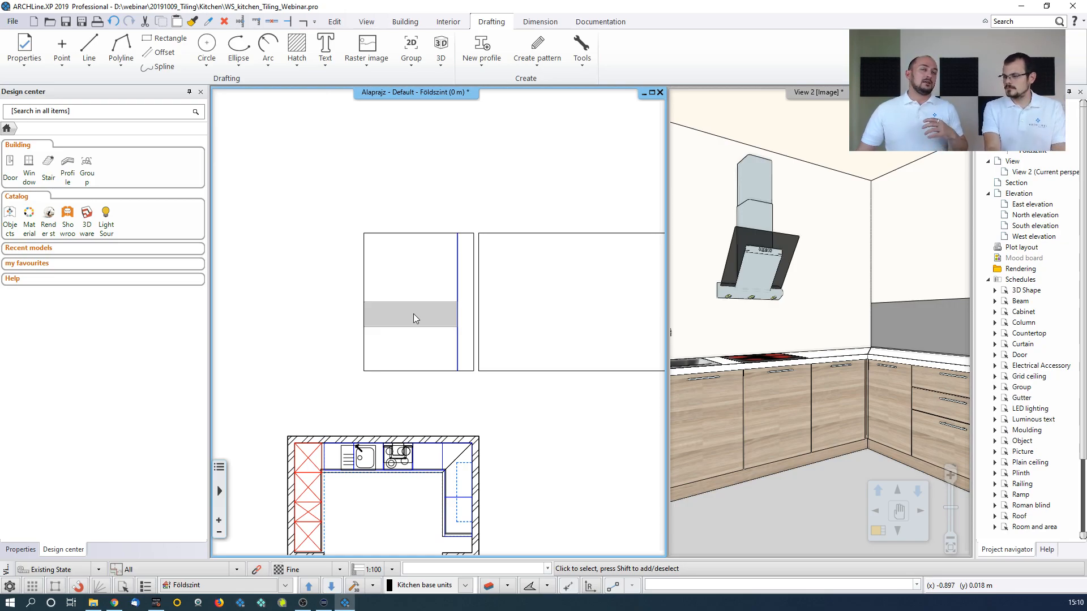
middle_drag(411, 361, 414, 312)
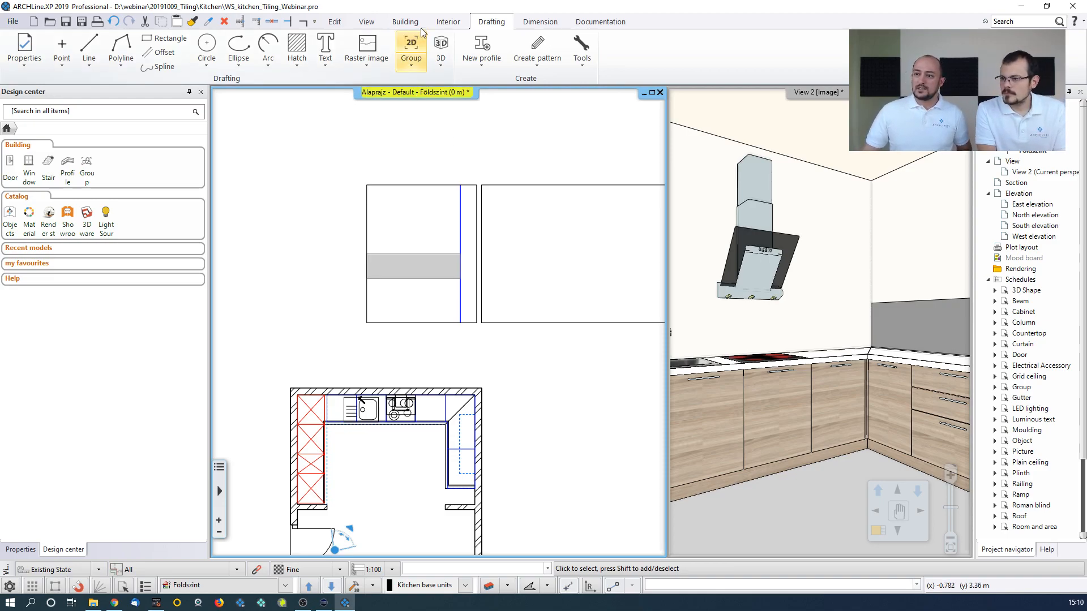
click(445, 22)
click(321, 51)
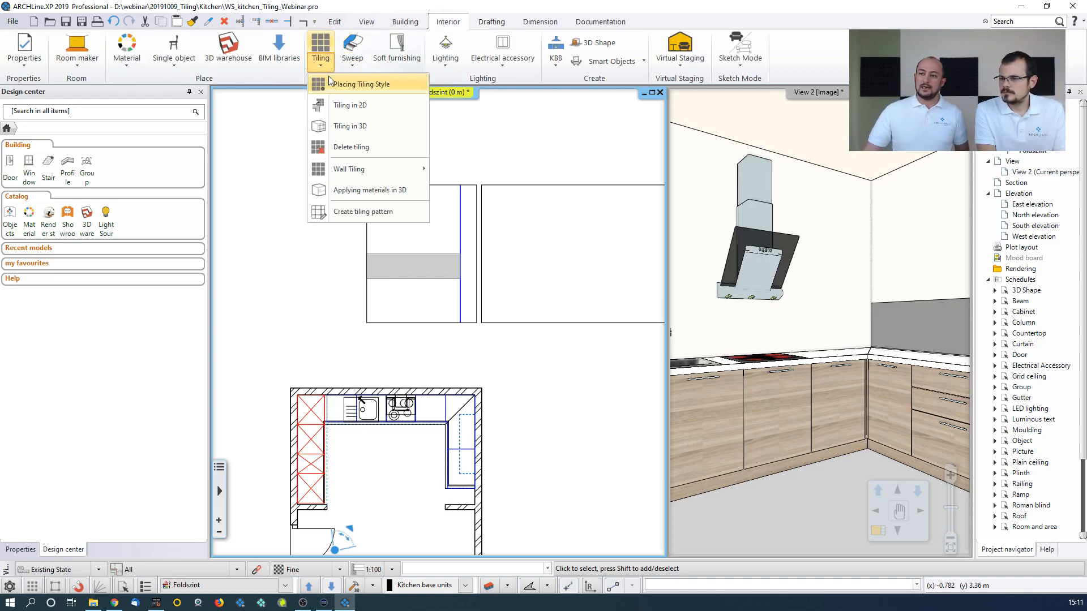
click(340, 106)
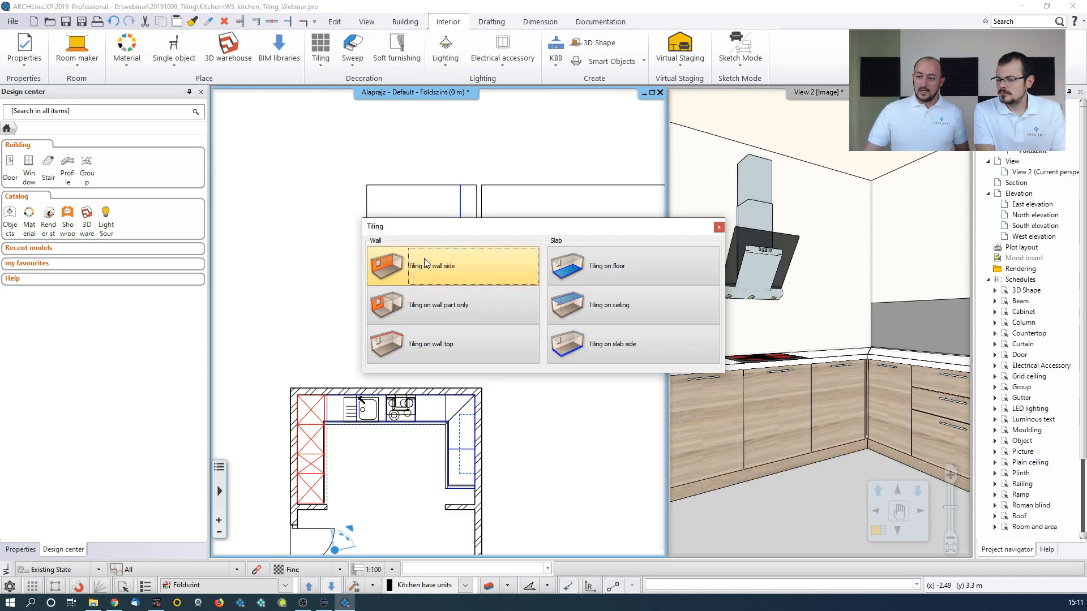
click(433, 275)
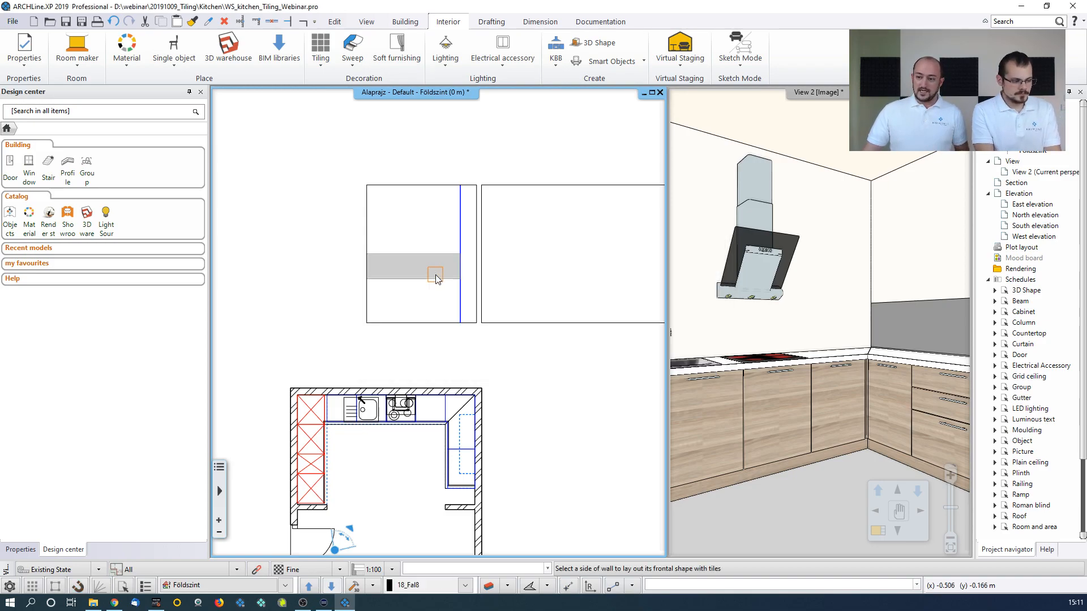
click(429, 397)
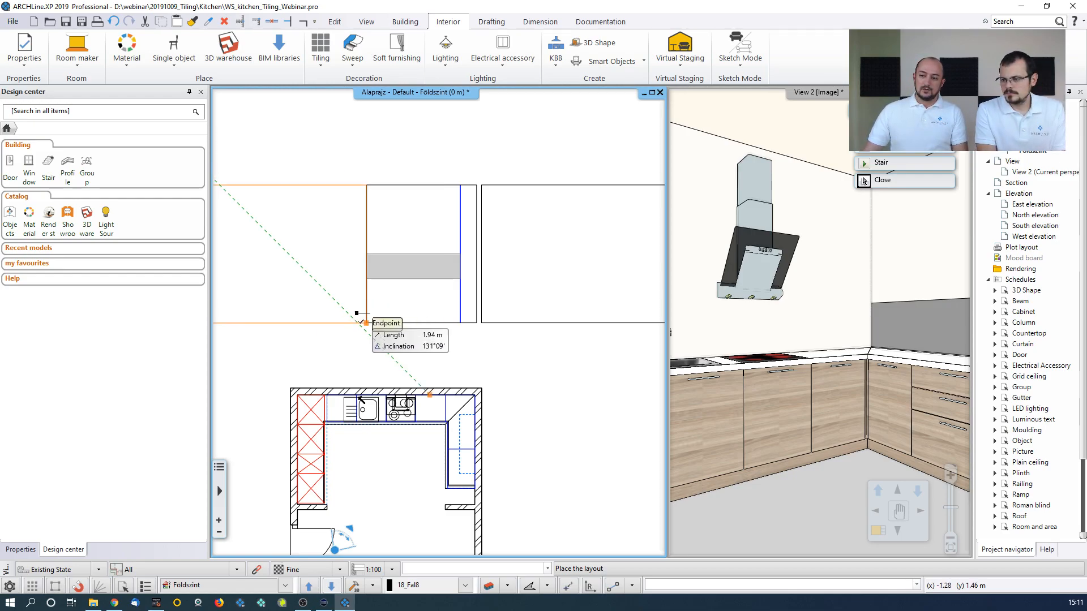
click(362, 322)
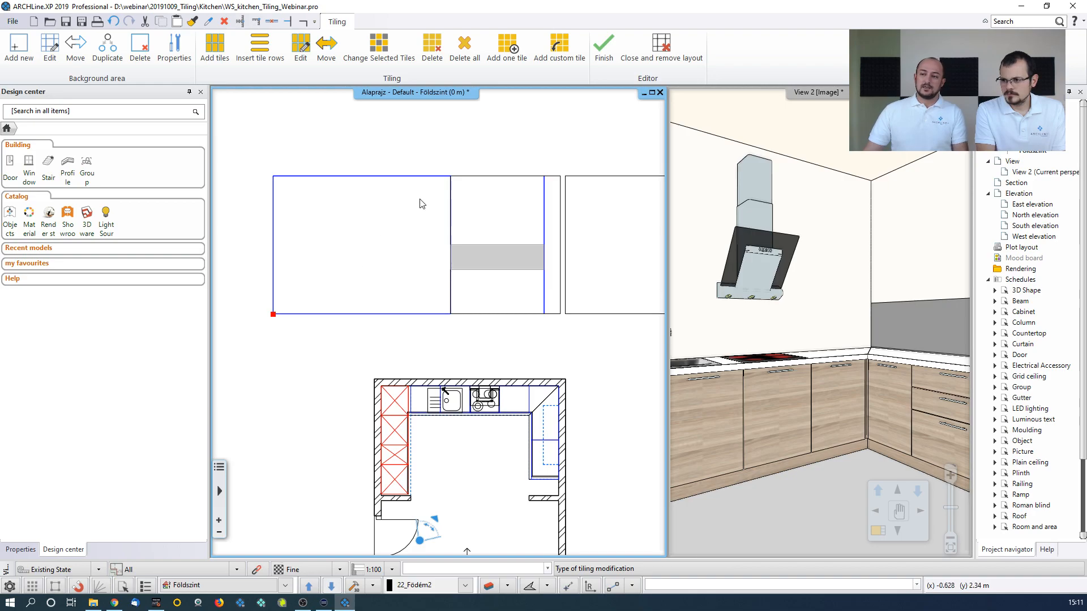
click(603, 45)
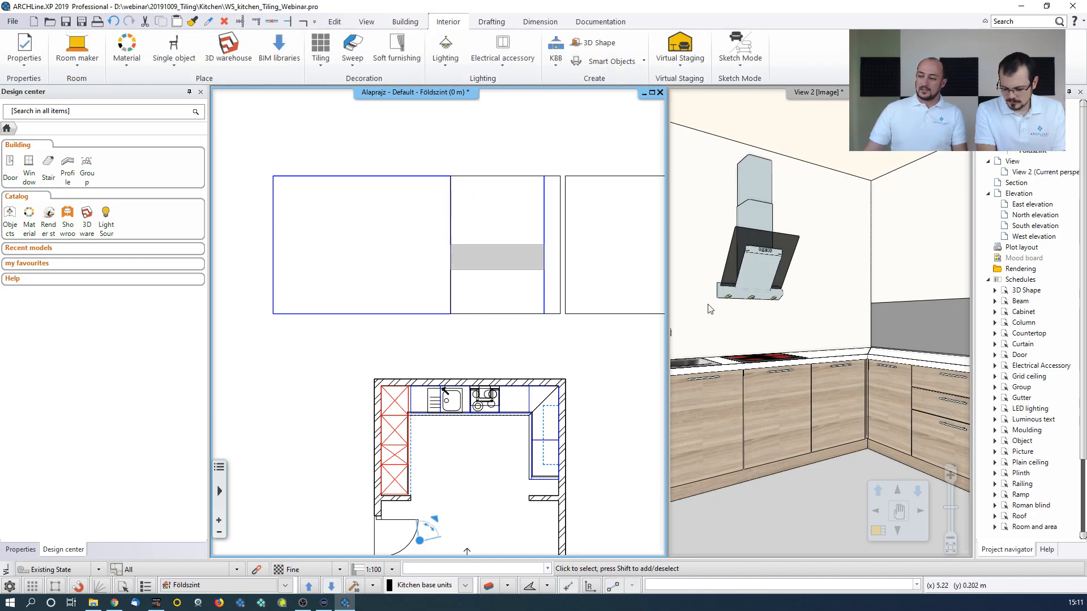
Add the Offset command to the Quick Access Toolbar
click(394, 403)
click(291, 350)
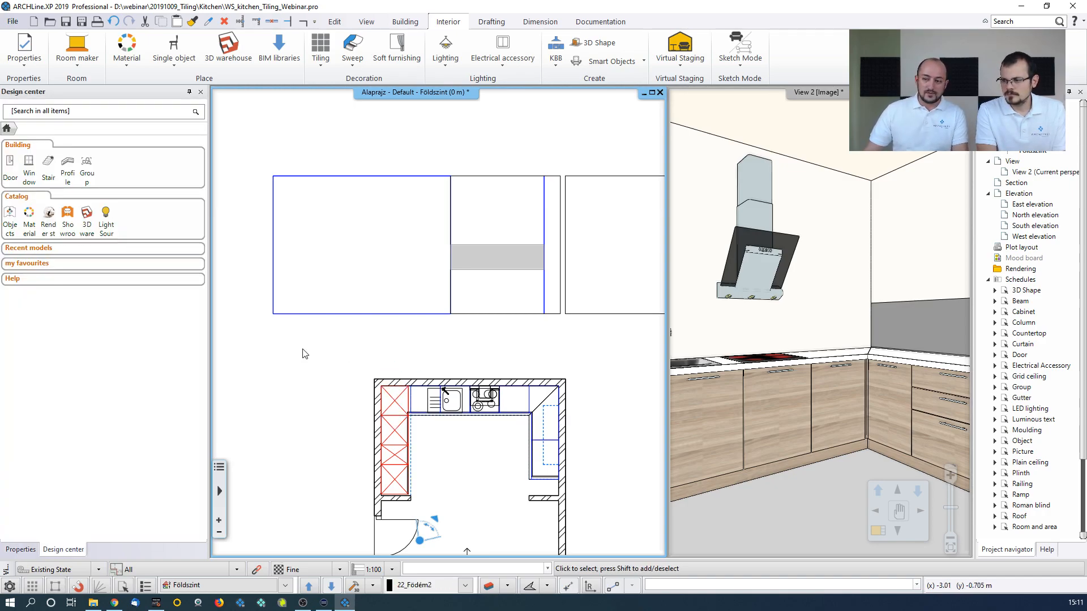
click(491, 24)
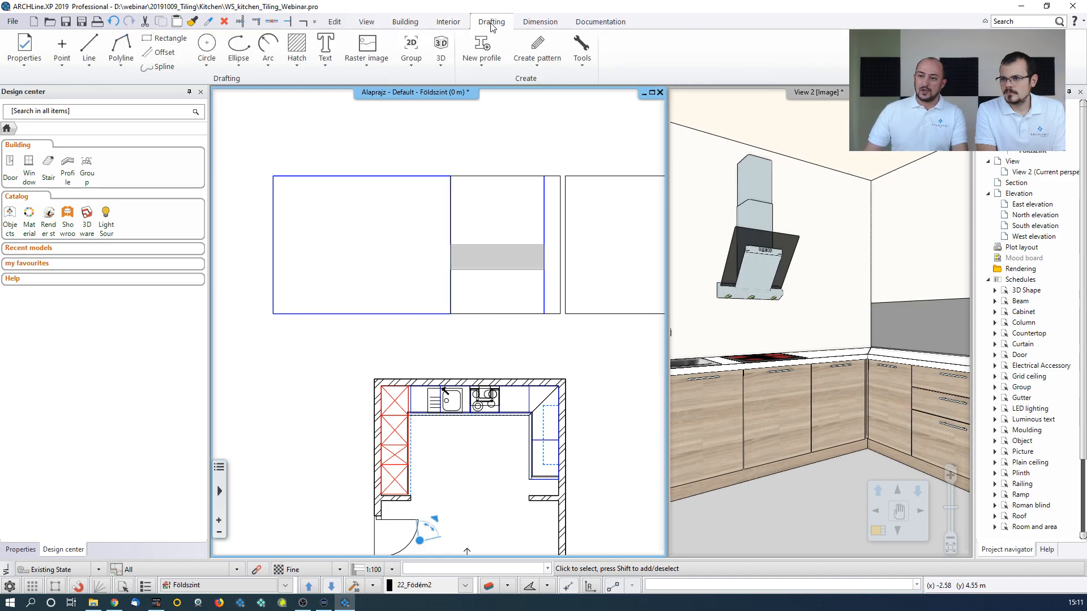
right_click(162, 56)
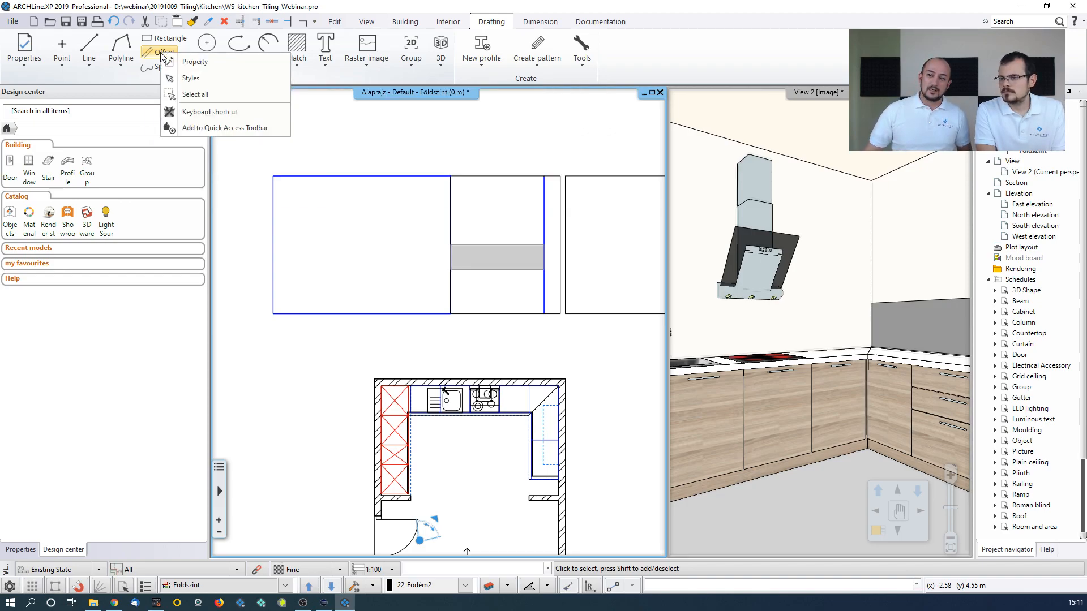
click(195, 129)
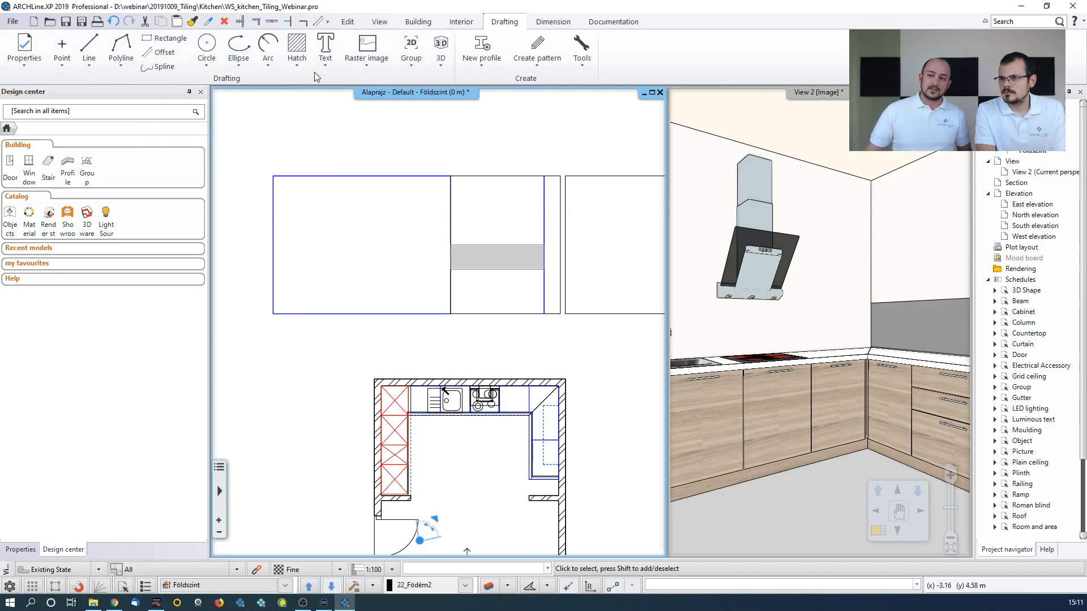
Offset the outer left edge of the new wall layout inward by 0.55 m to draw a vertical guide line
click(319, 25)
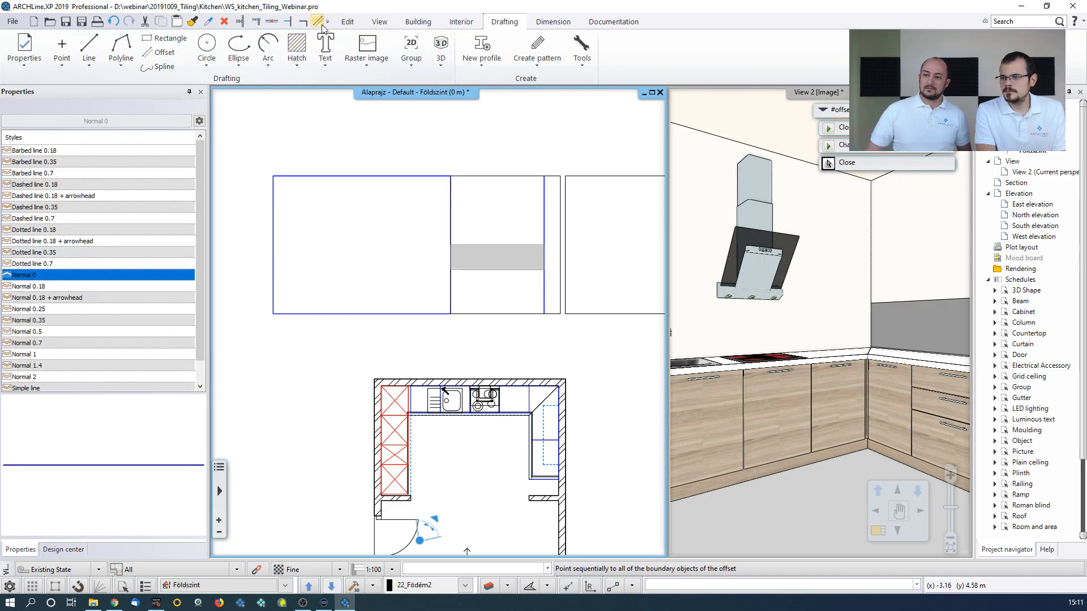
click(275, 259)
text(0)
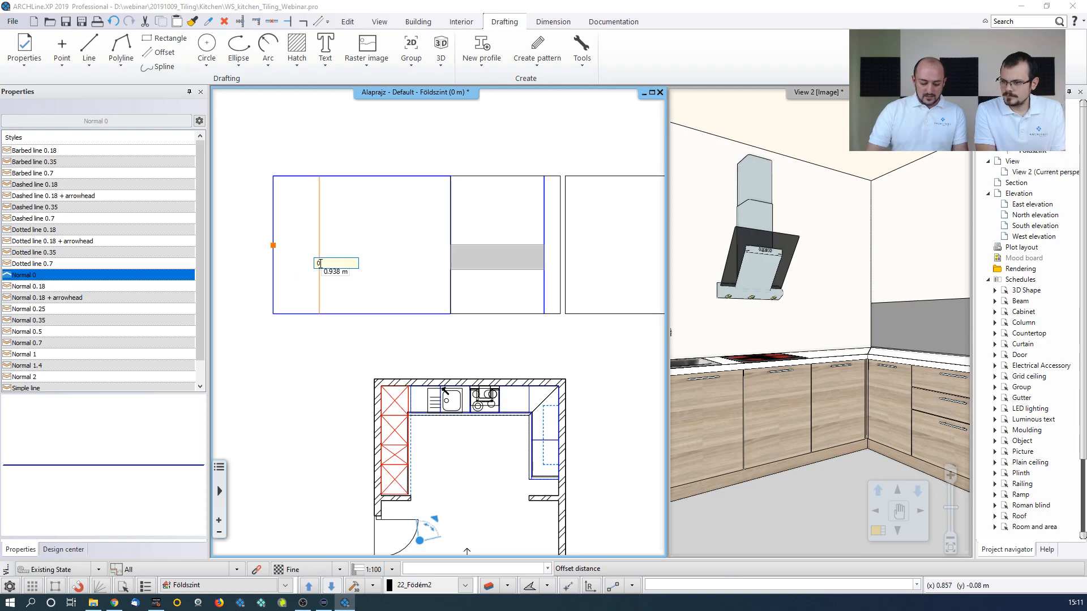
text(.55)
key(Return)
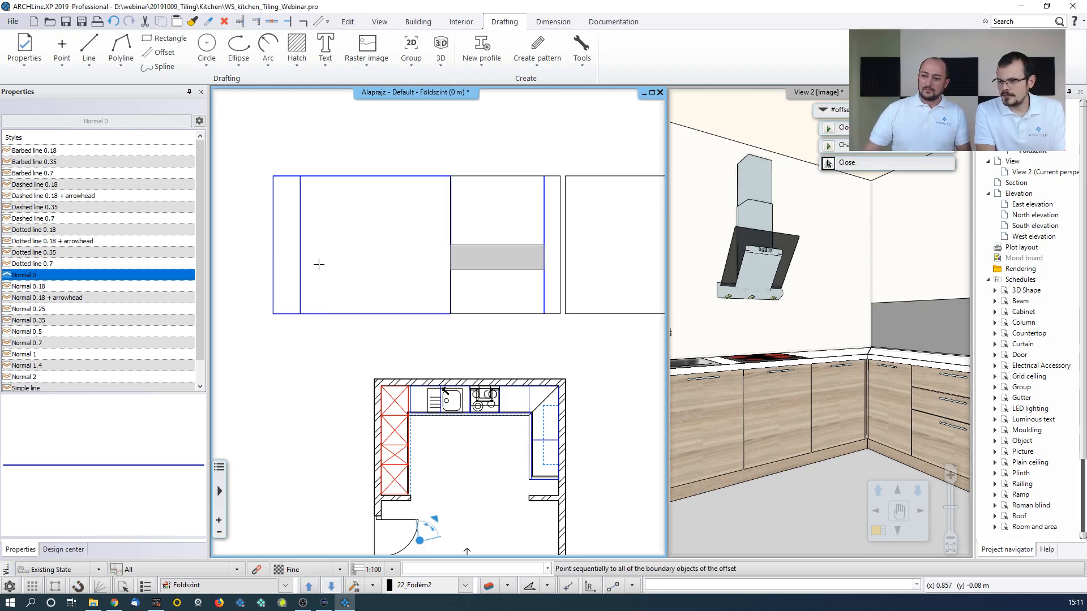
key(Escape)
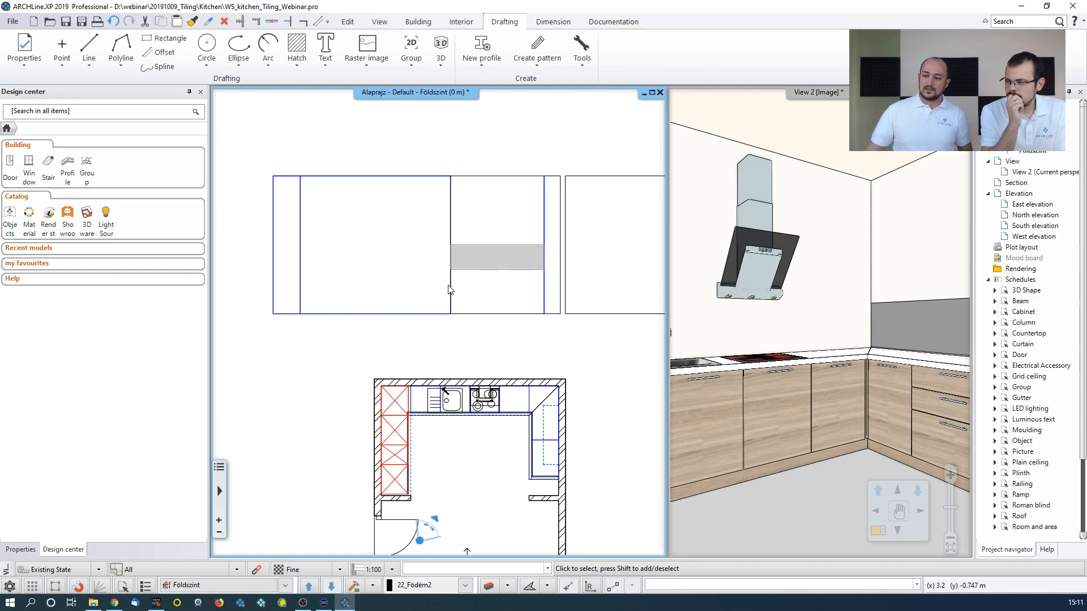
Add a 3.05 by 0.5 m rectangular background area between the guide line and the existing grey strip, and apply Dark_grey
click(408, 180)
right_click(430, 266)
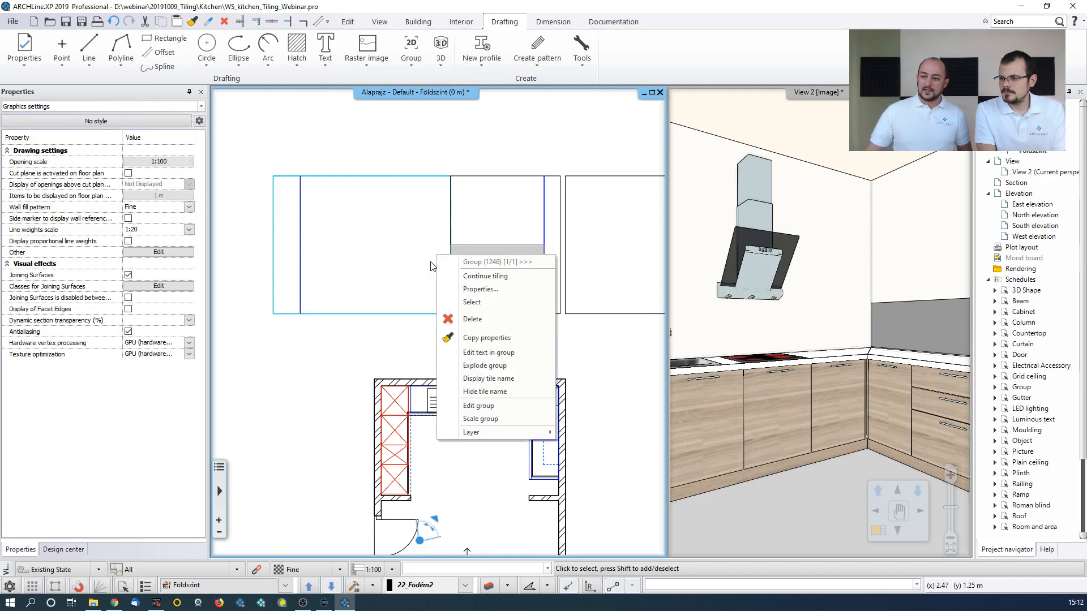
click(472, 276)
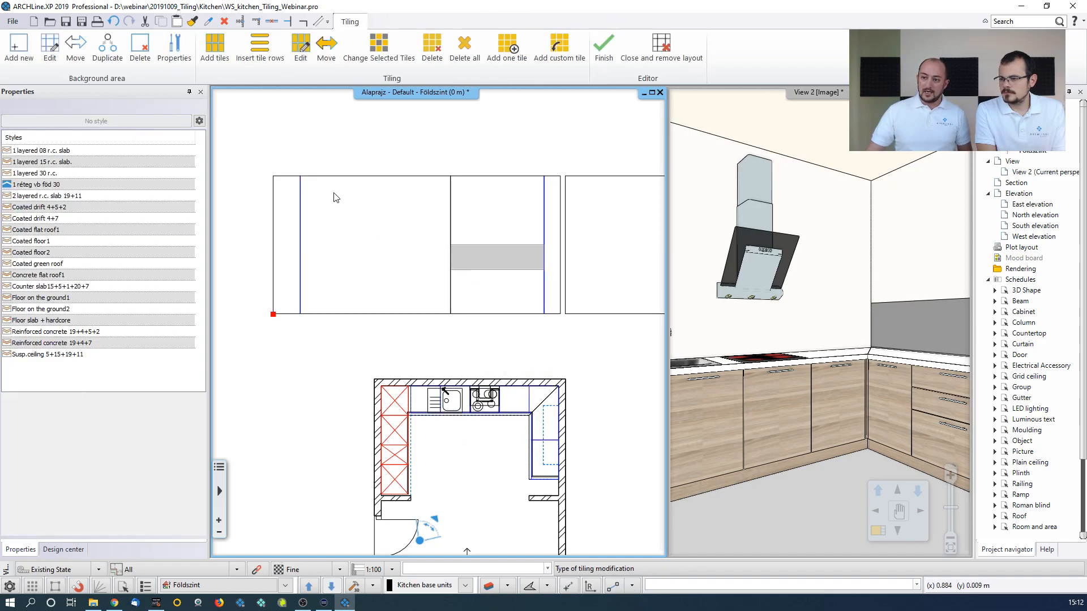
click(15, 51)
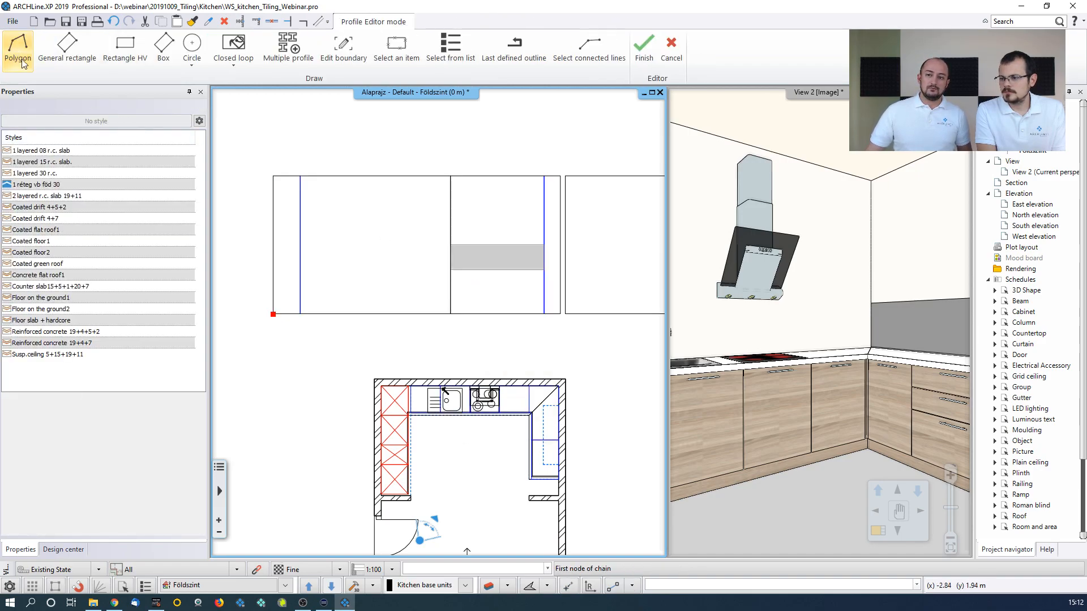
click(73, 51)
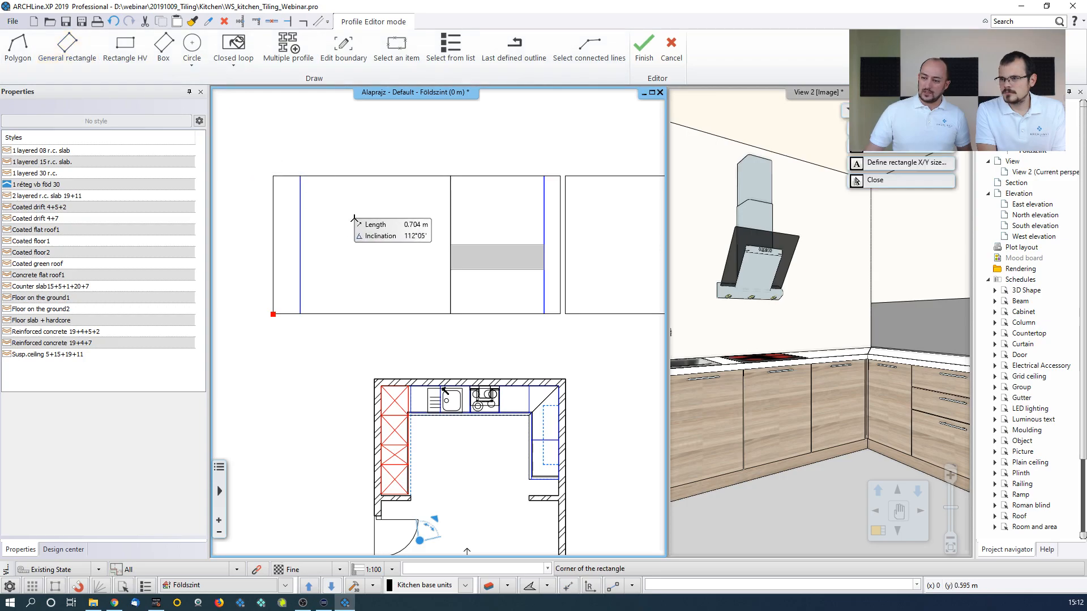
click(450, 270)
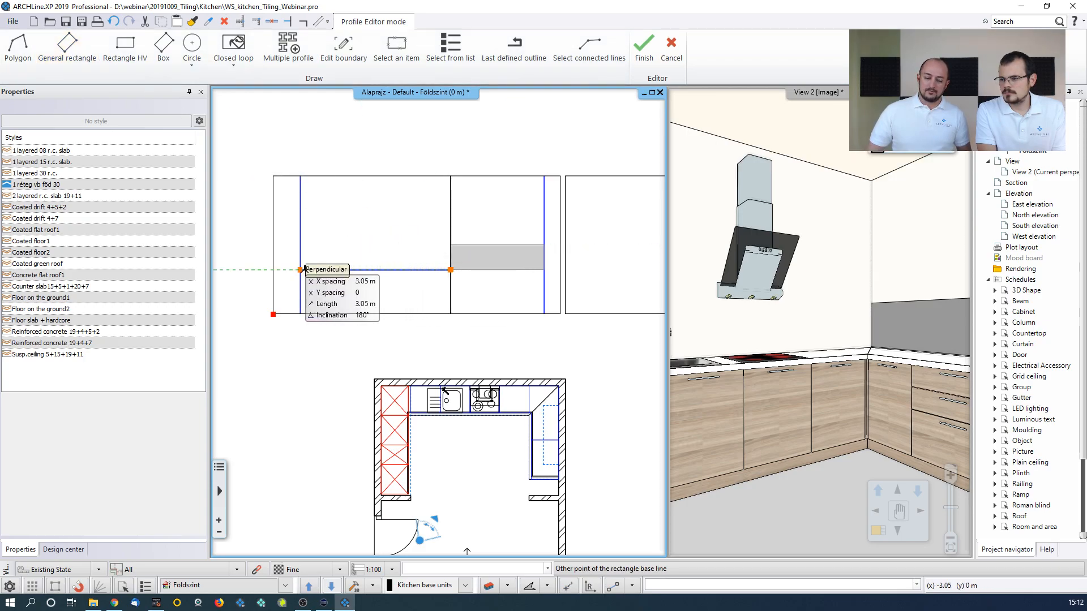
click(302, 270)
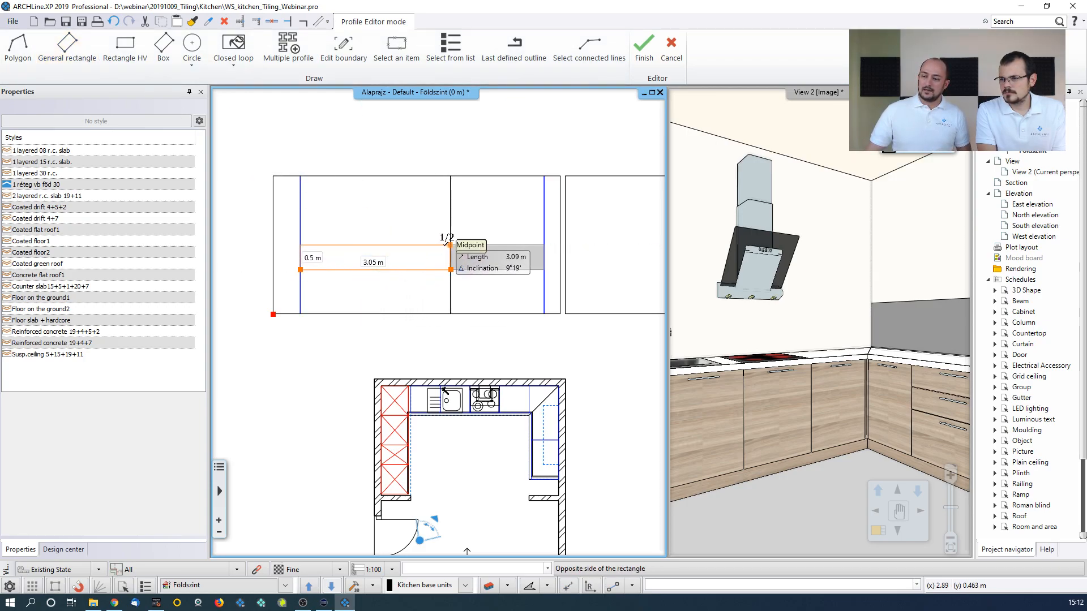
click(450, 244)
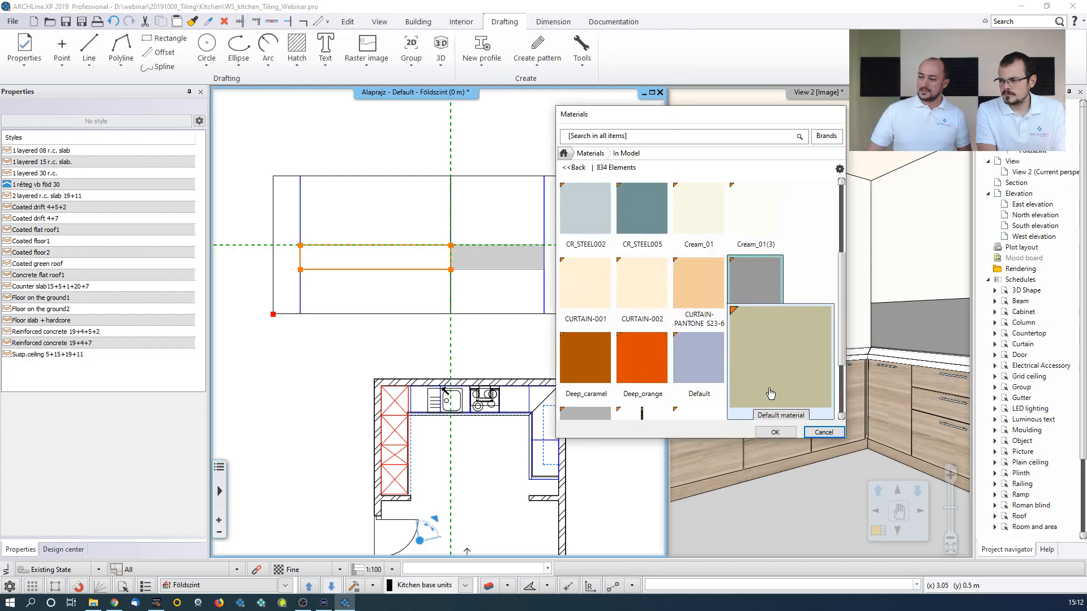
double_click(764, 292)
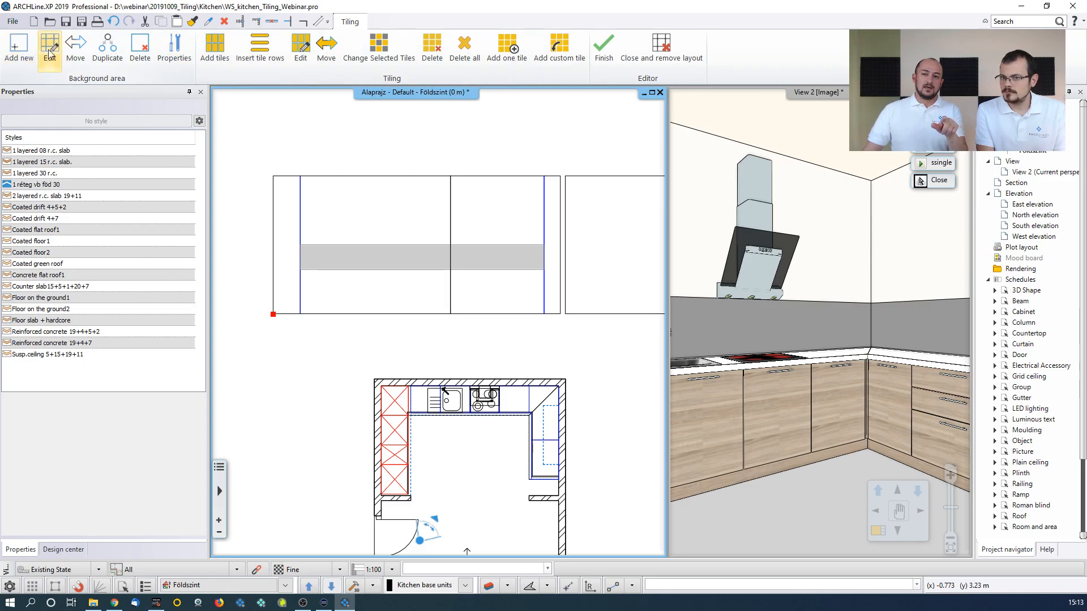
Start tiling the whole grey background strip on the sink and hob wall, using Blanche30x60 as the tile material
click(217, 60)
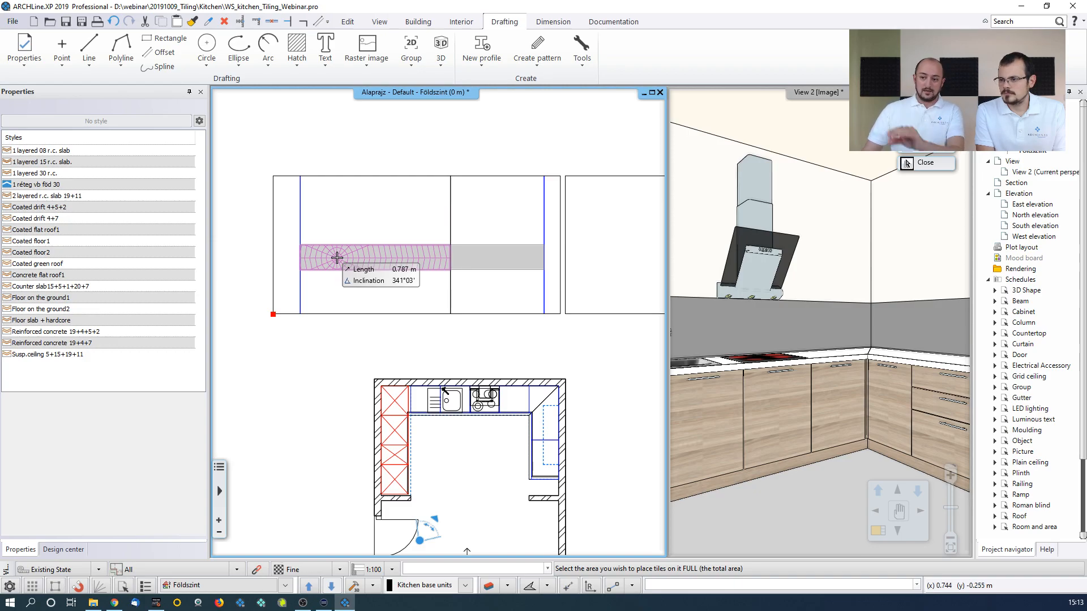
click(337, 257)
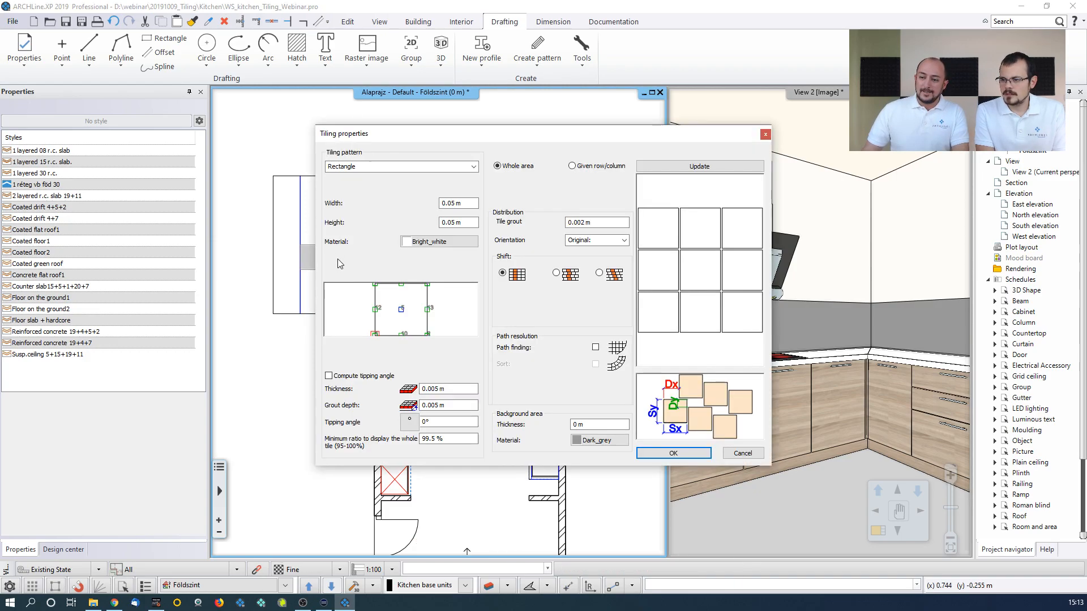
click(446, 242)
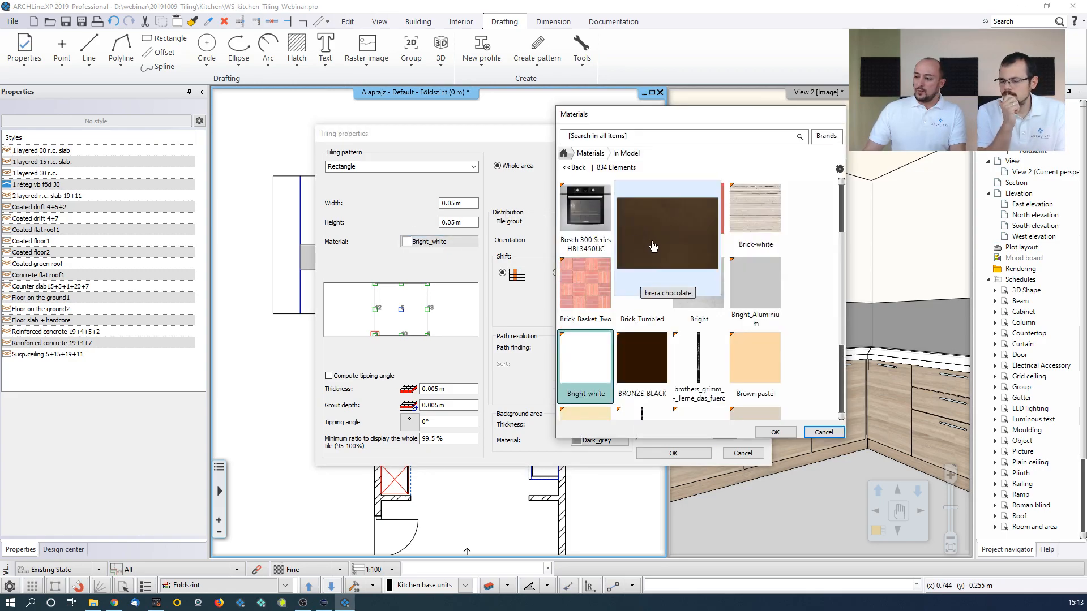
click(564, 153)
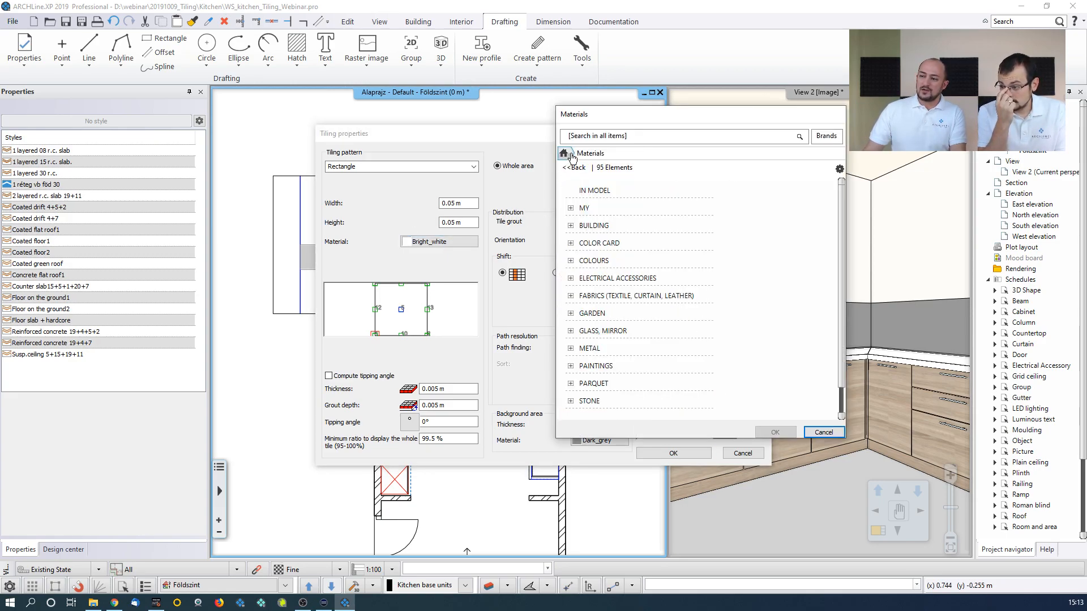
click(595, 139)
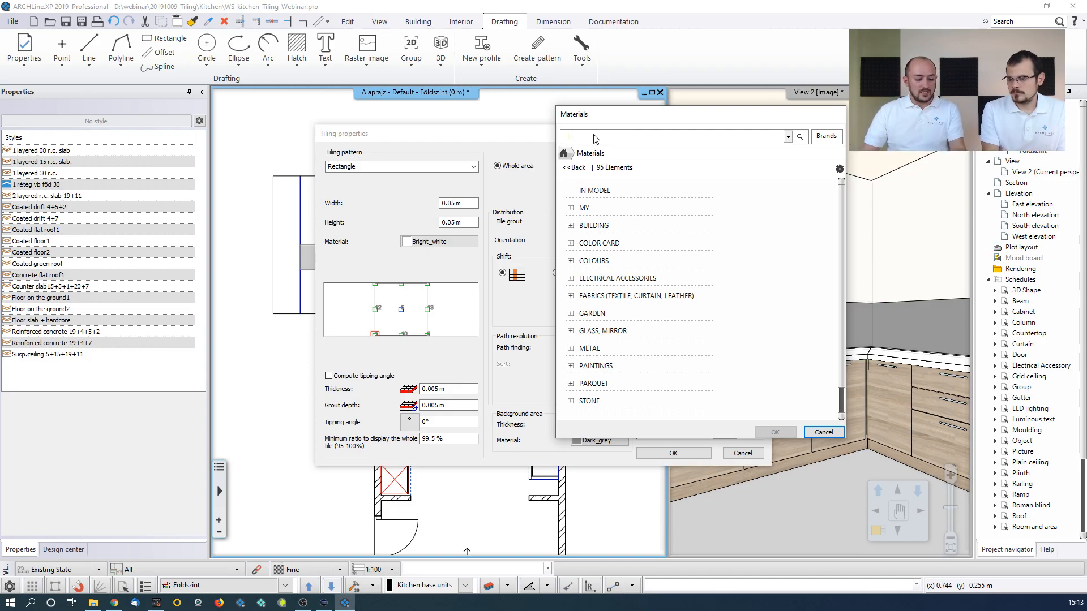
text(b)
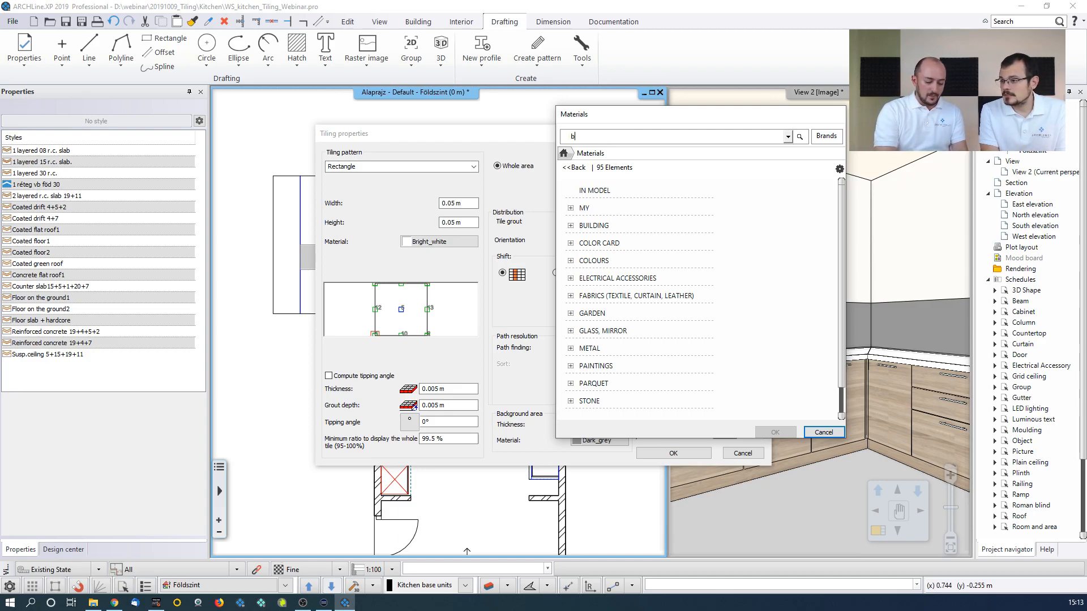
text(lanch)
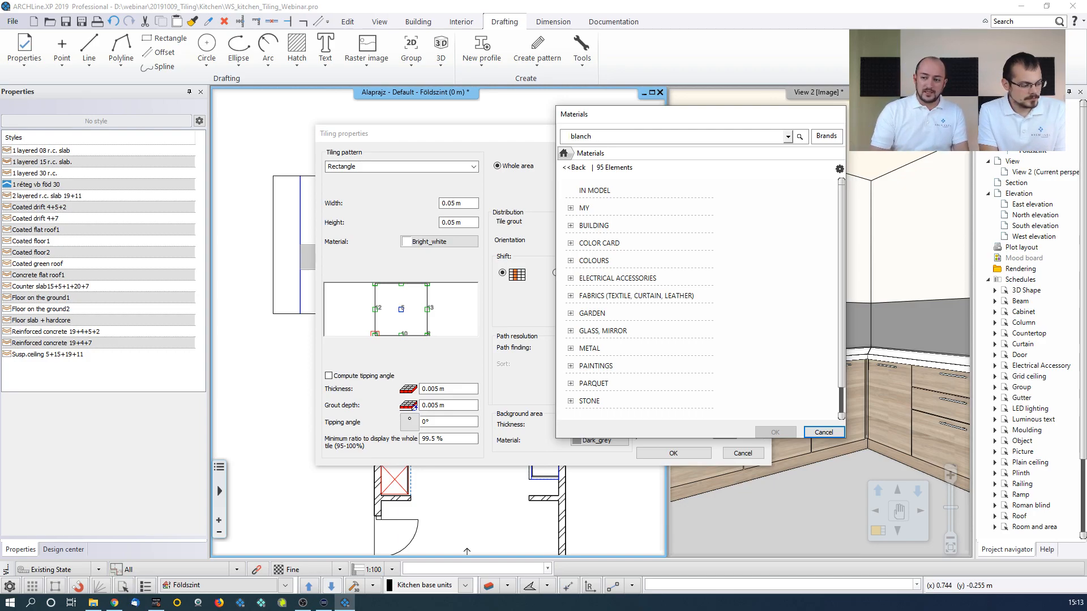
text(e)
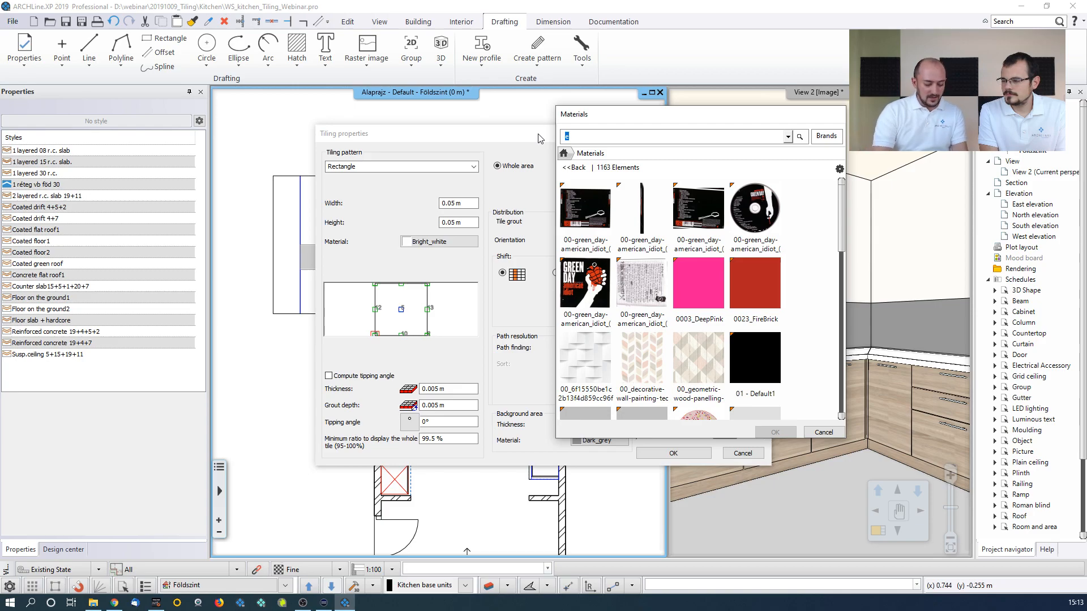
text(blanch)
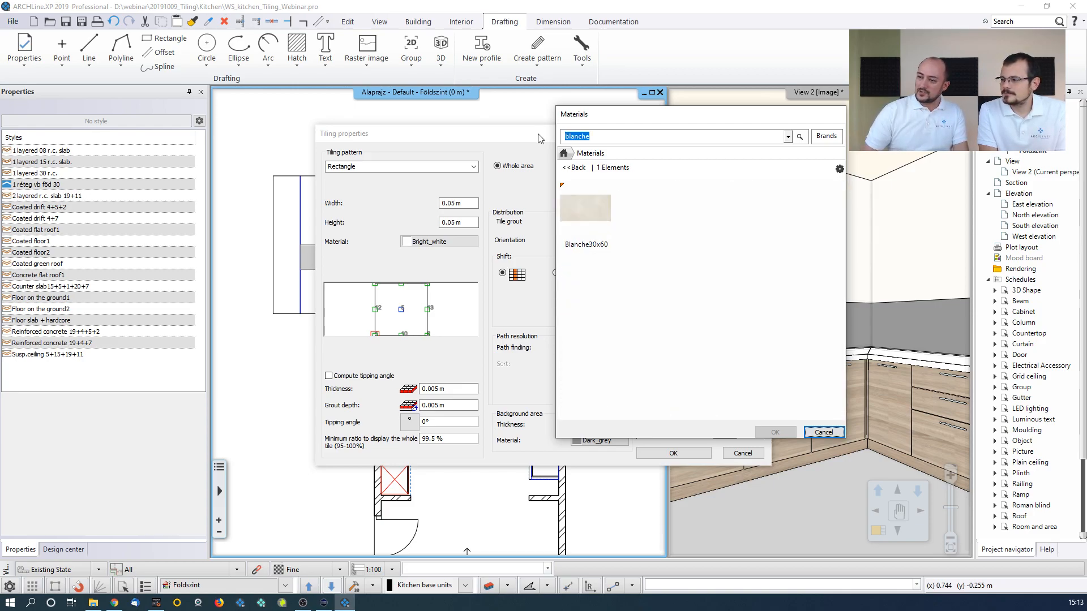
click(588, 248)
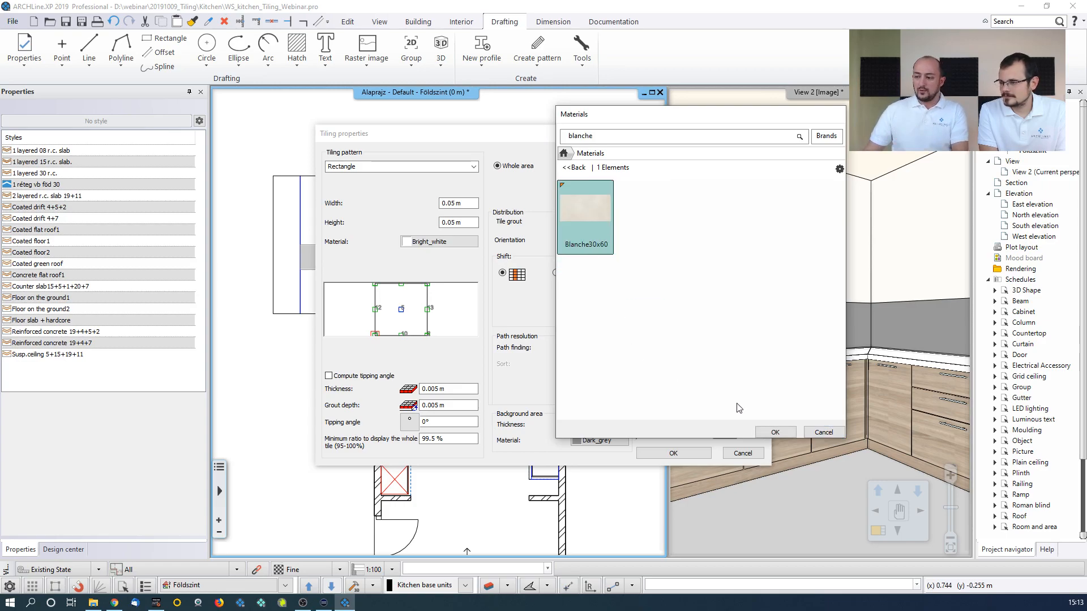
click(773, 433)
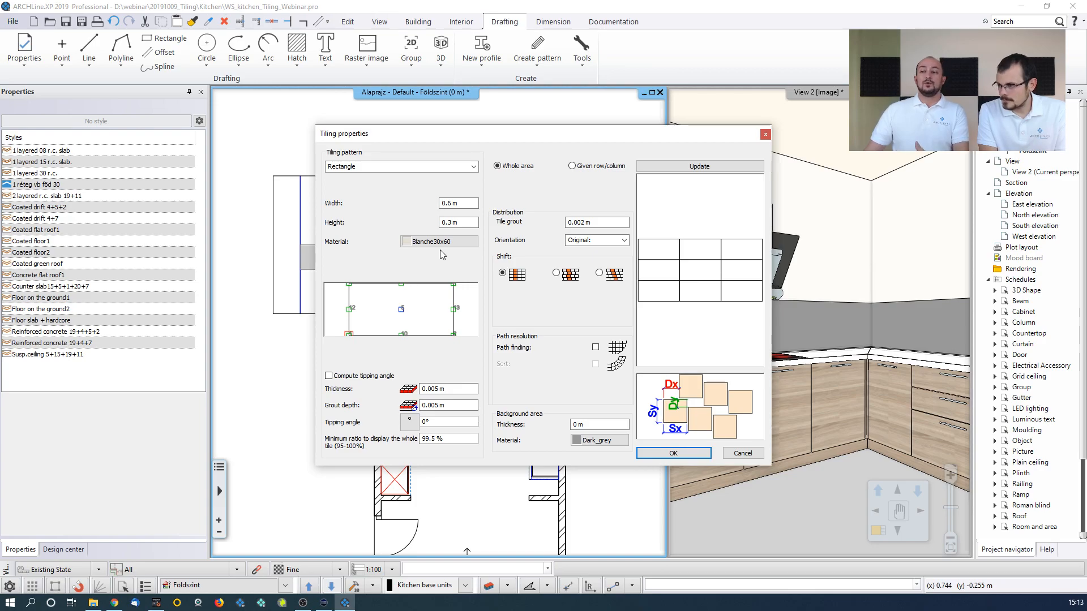
Set the tile size to 0.25 m wide and 0.25 m high
click(449, 202)
drag(448, 203, 463, 205)
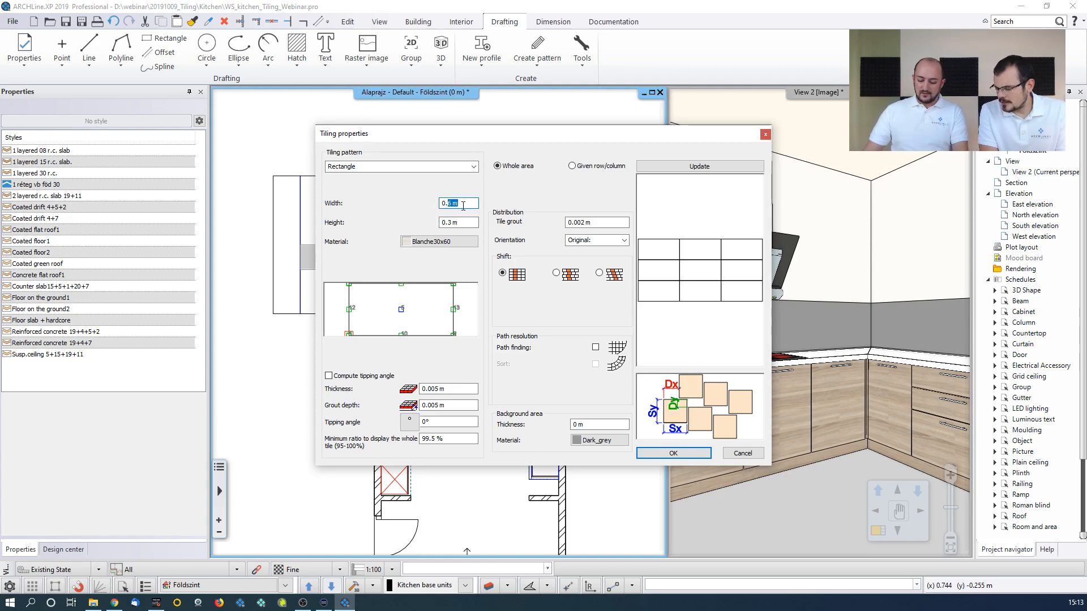
text(25)
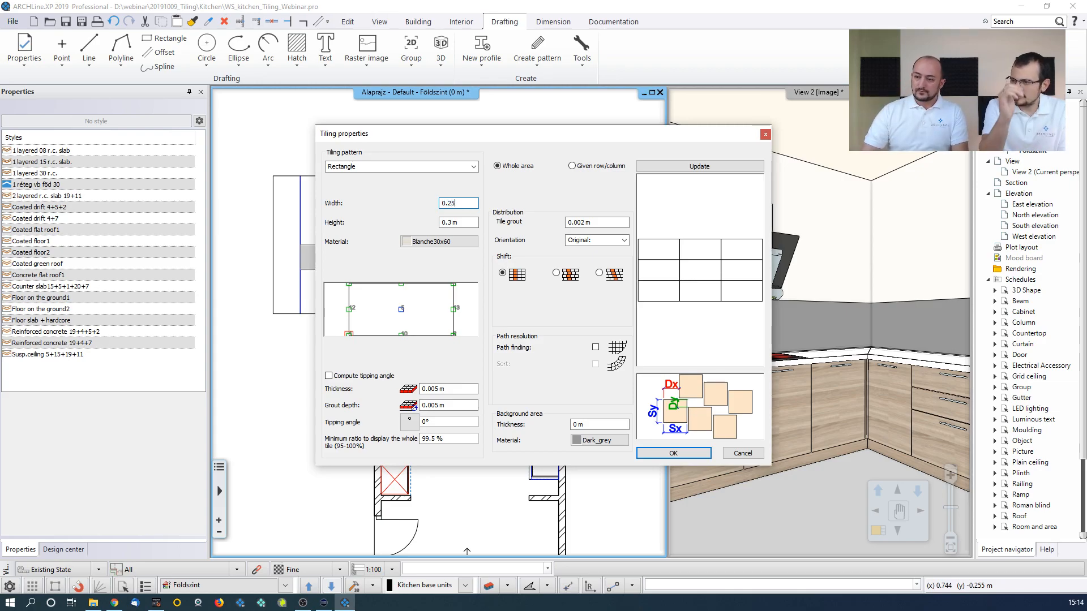
click(447, 222)
drag(445, 222, 459, 222)
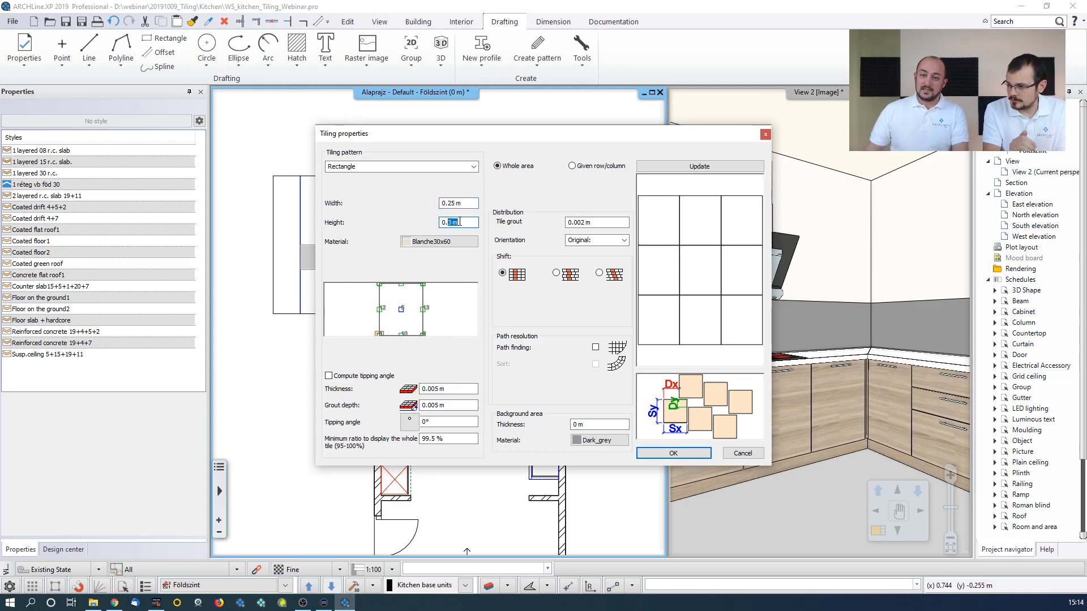
text(25)
click(462, 203)
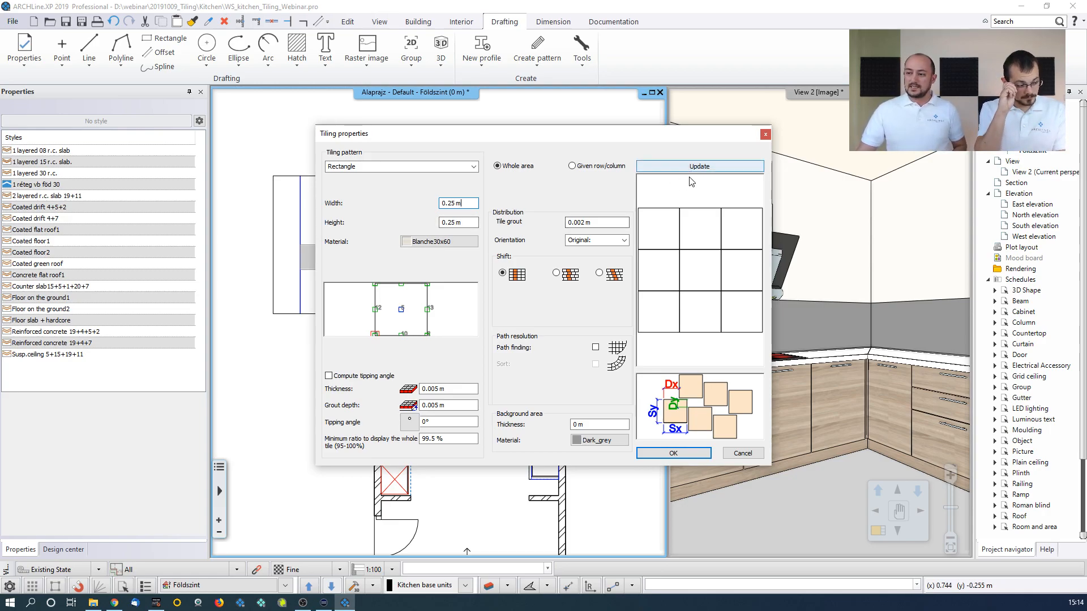
Set the grout depth of the tiling to 0.002 m
click(435, 390)
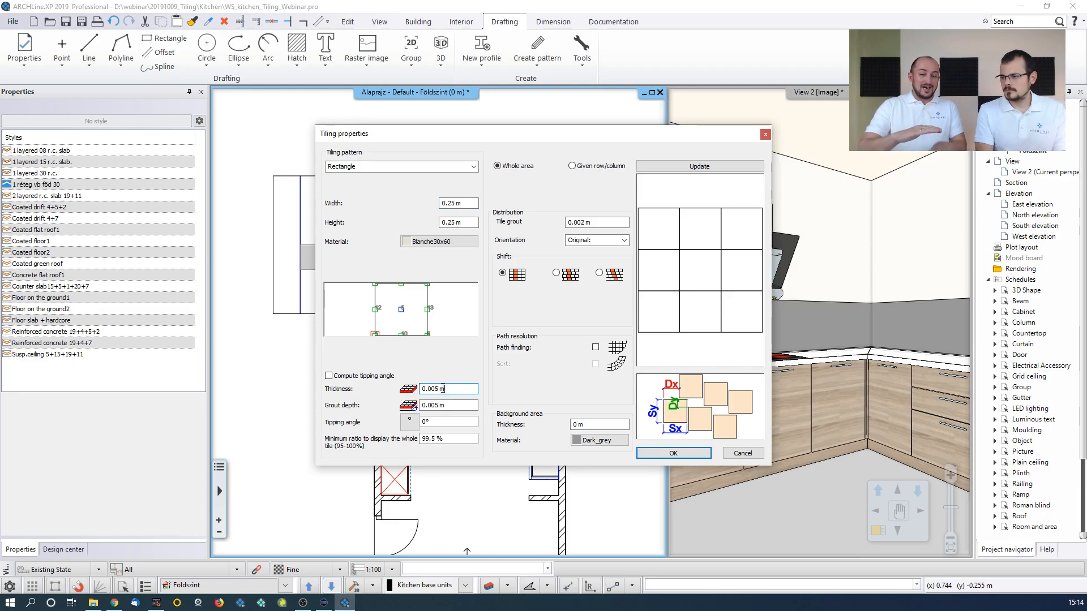
drag(436, 406, 477, 404)
text(2)
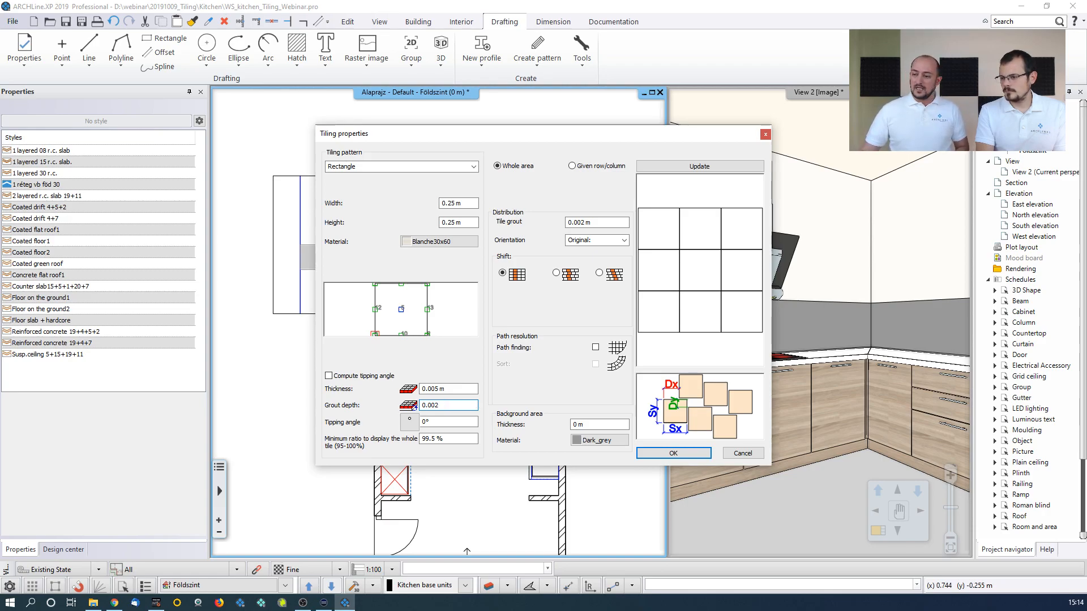
click(603, 222)
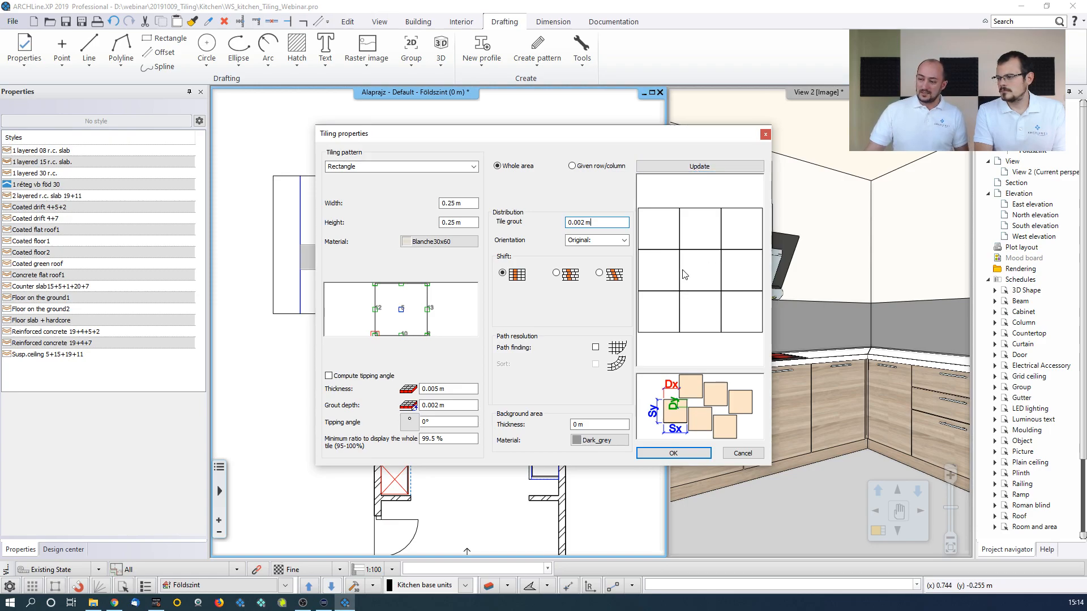
Place the tiling on the strip, starting from its lower-right corner and directed vertically upward along the wall edge
click(674, 453)
scroll(430, 272, up, 2)
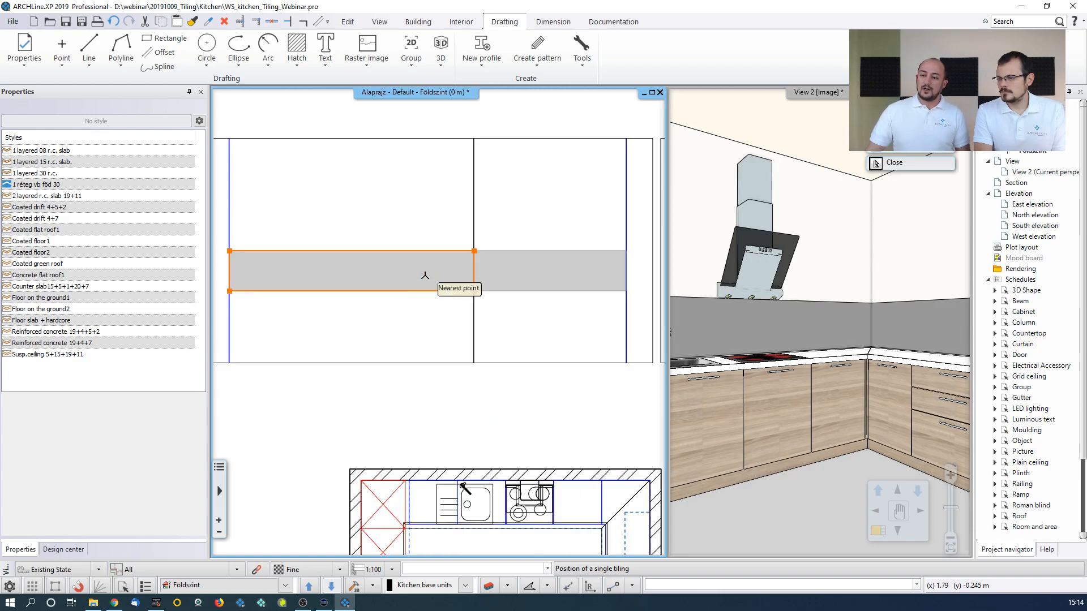
scroll(425, 276, up, 1)
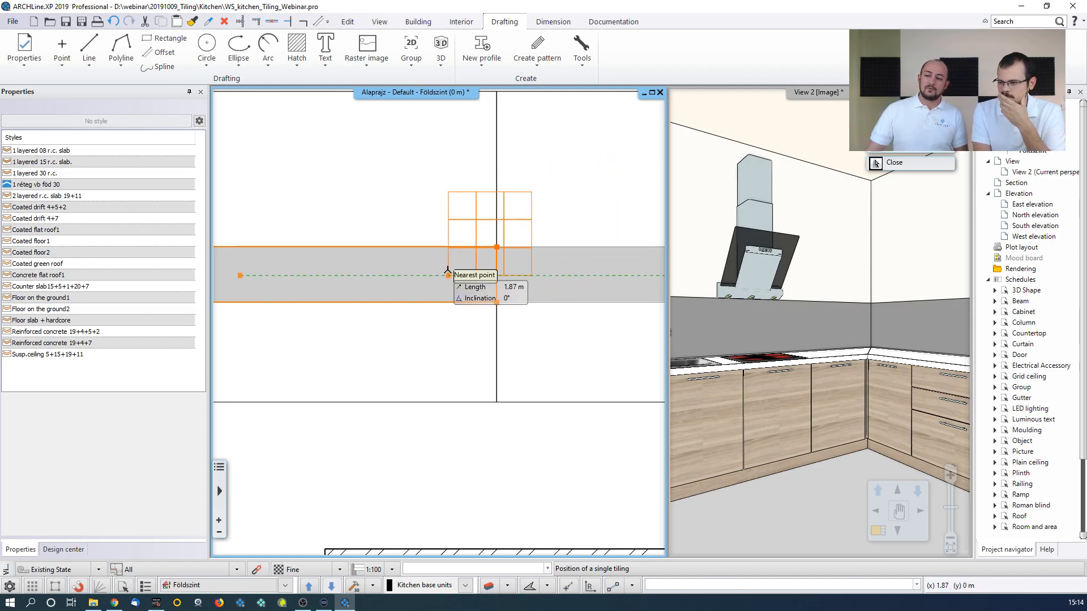
click(497, 302)
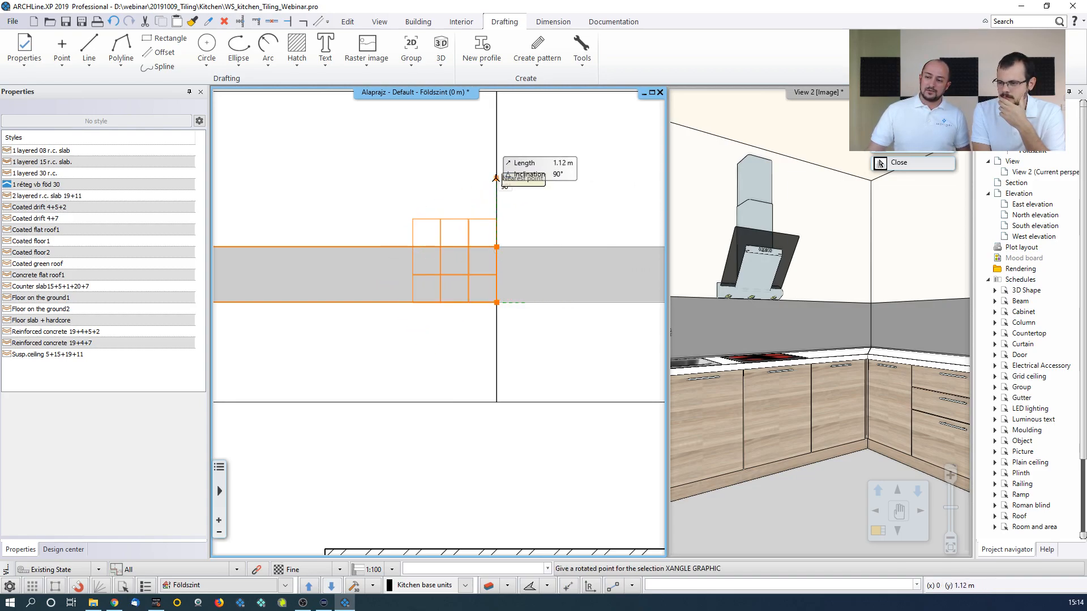
click(496, 178)
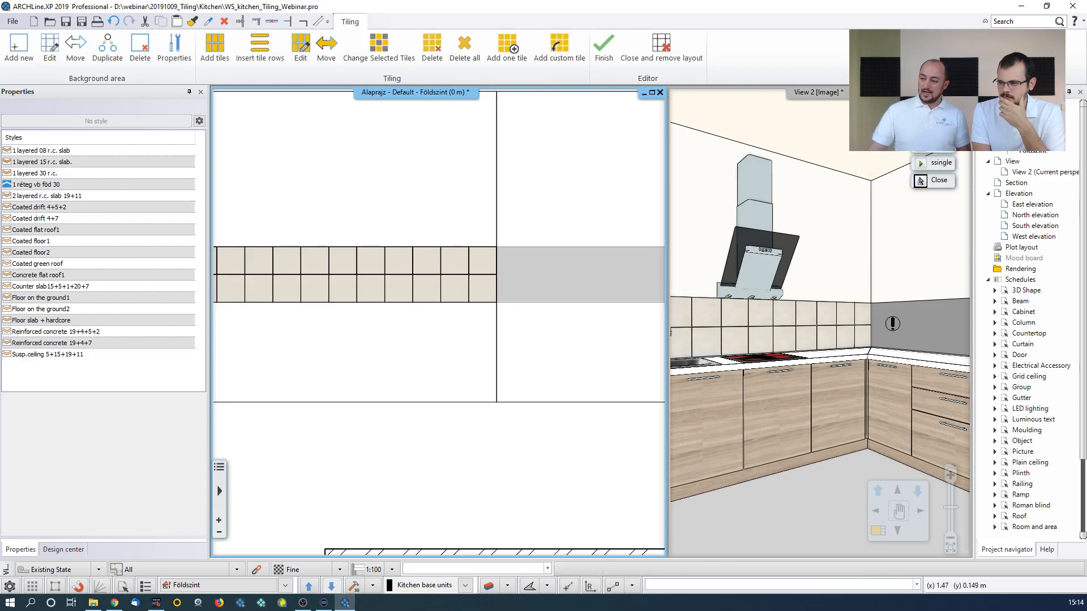
middle_drag(447, 279, 662, 271)
scroll(639, 260, up, 1)
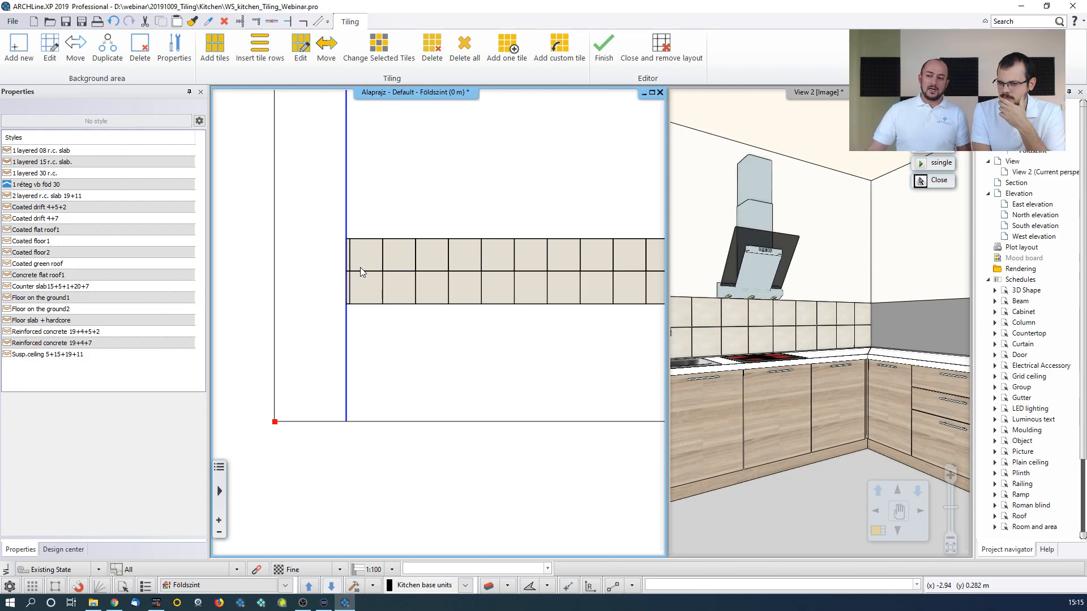
middle_drag(597, 159, 400, 219)
scroll(400, 219, down, 2)
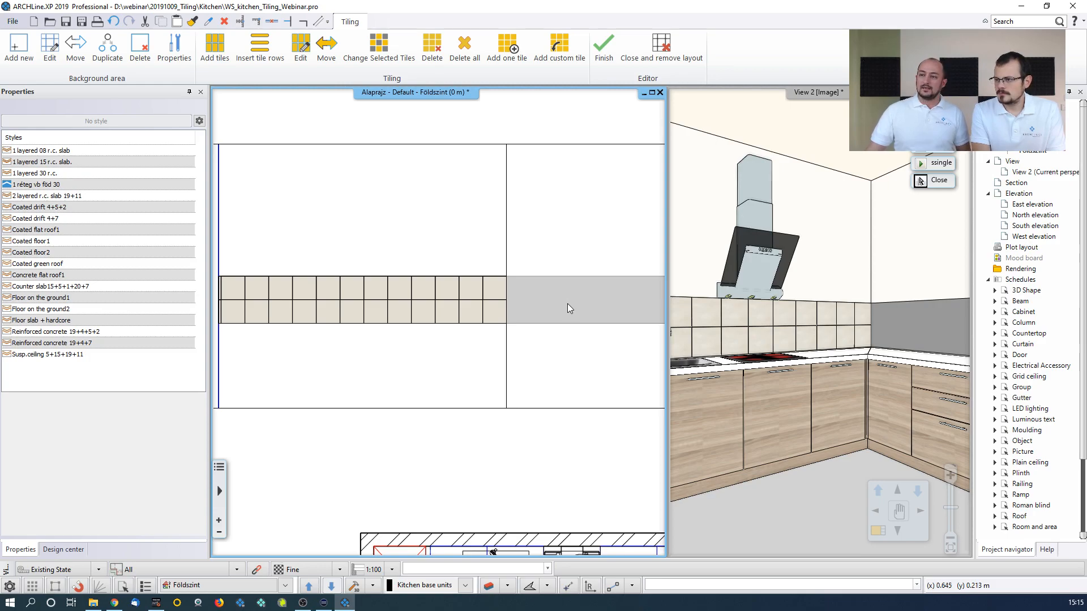
click(215, 47)
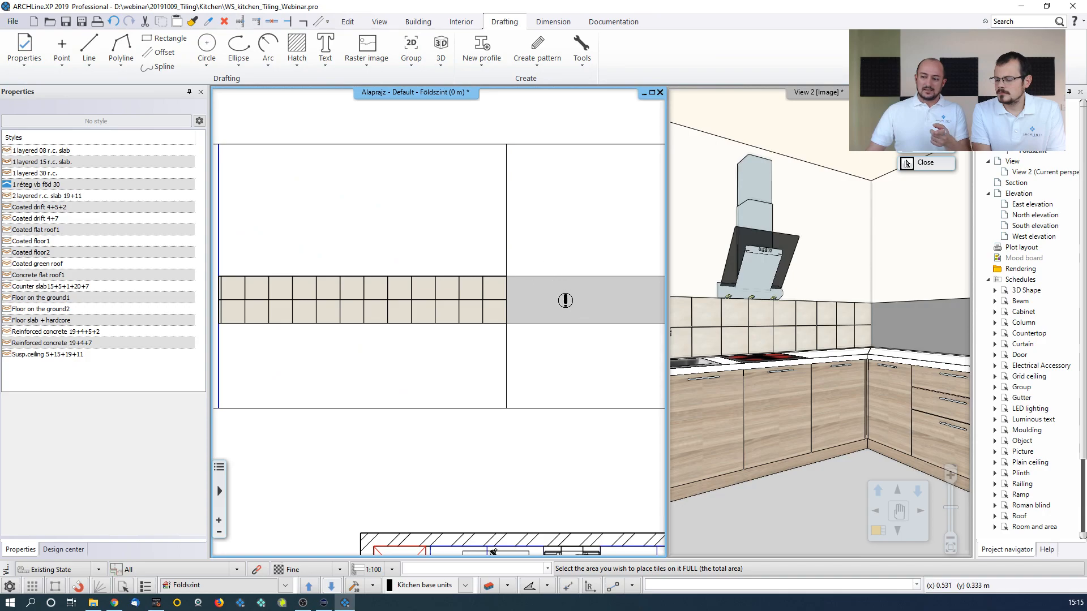
scroll(432, 333, down, 2)
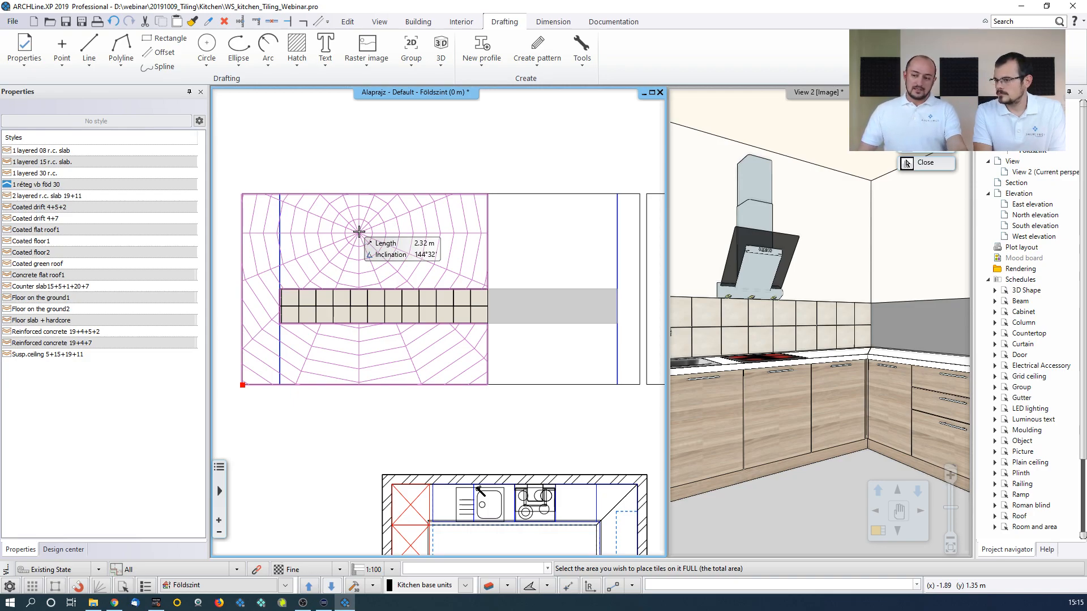
key(Escape)
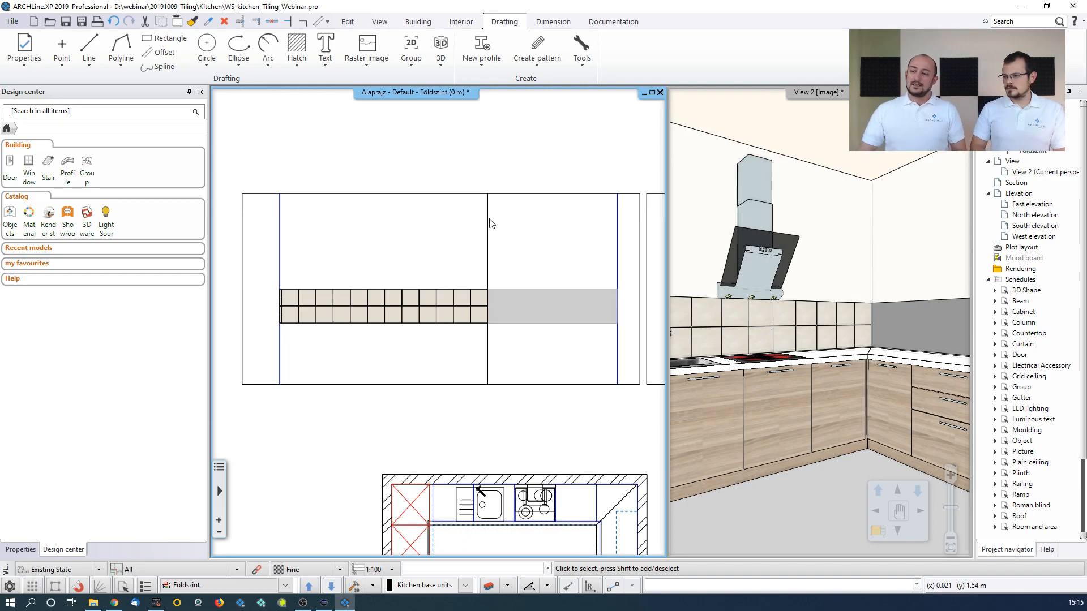
Select the adjoining wall's layout group with the untiled grey strip and continue its tiling
click(538, 200)
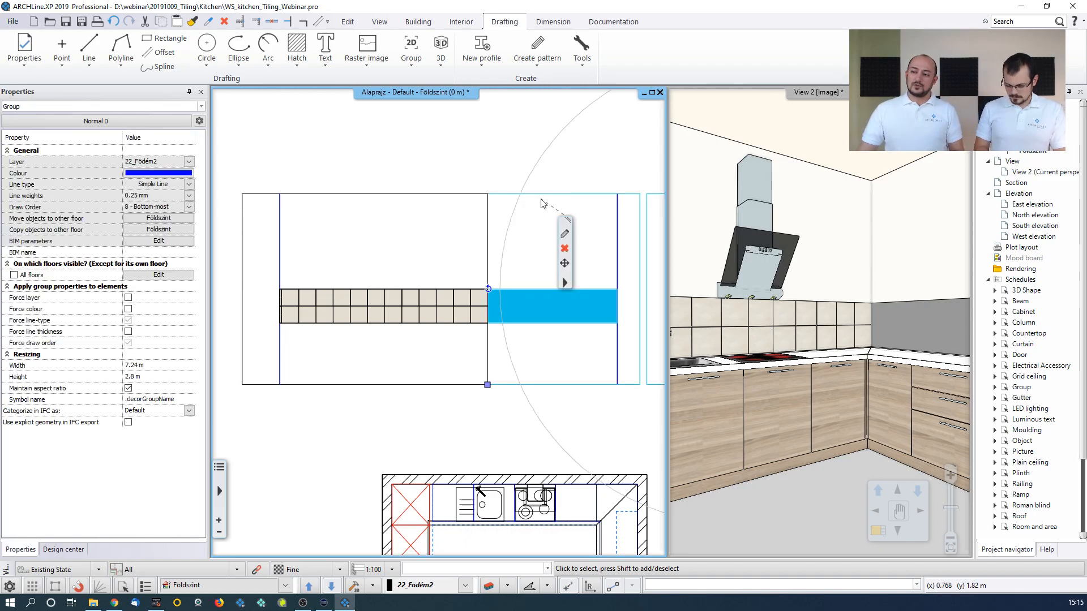
click(565, 282)
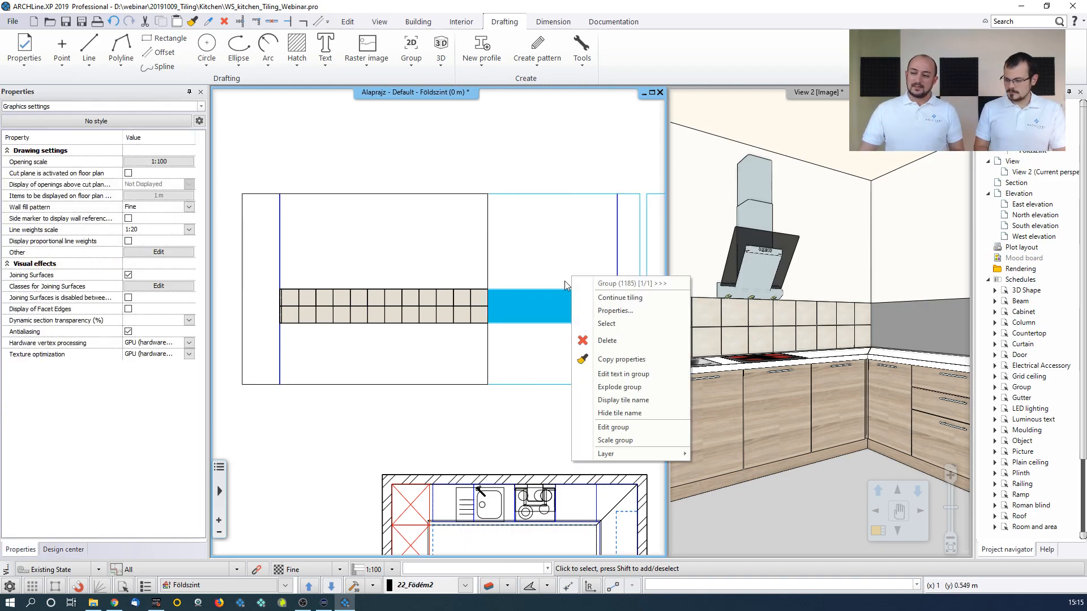
click(609, 298)
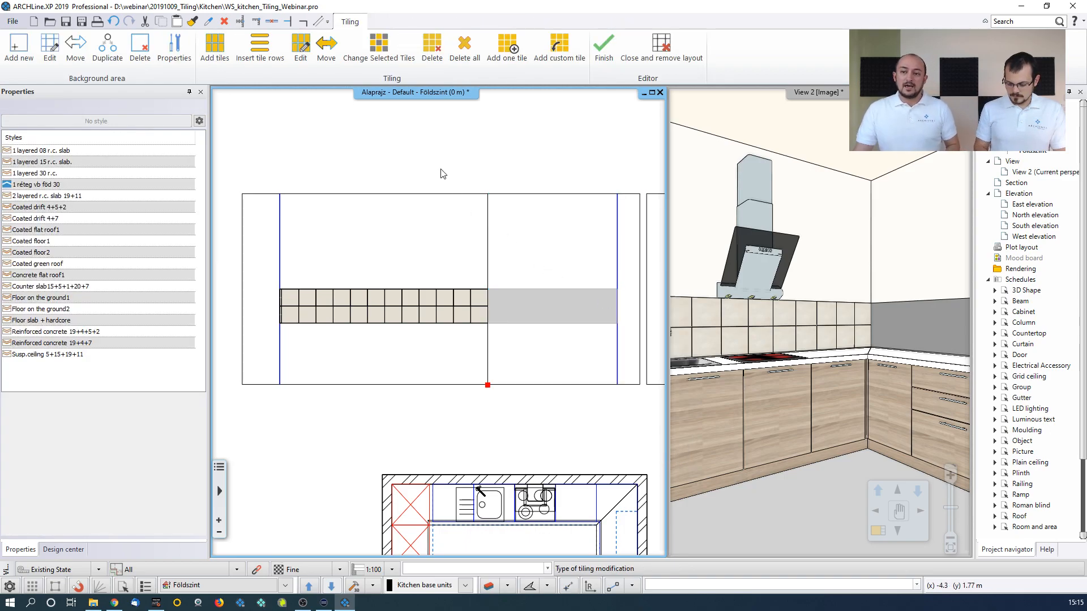
Tile the adjoining wall's grey strip with the same Blanche30x60 tiles, starting at its lower-left corner and aligned along its lower edge
click(211, 51)
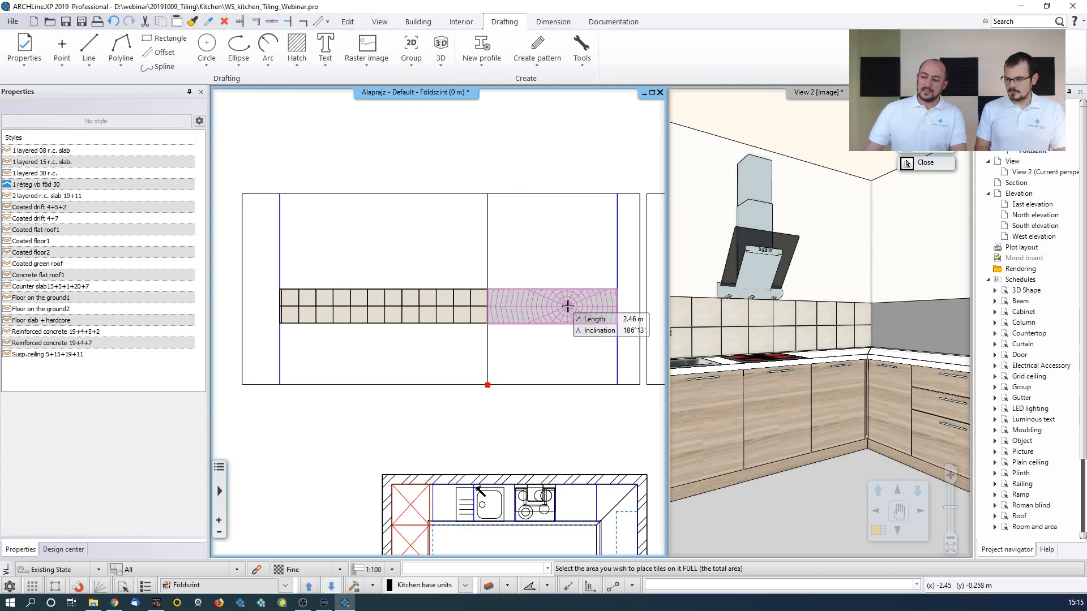
click(568, 307)
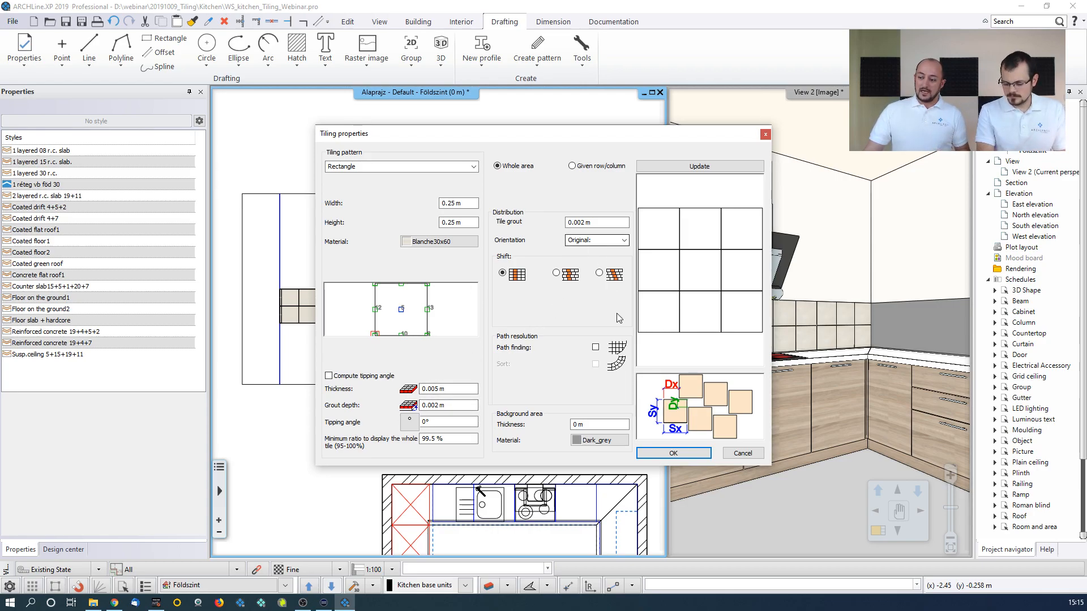
click(673, 453)
scroll(470, 321, up, 2)
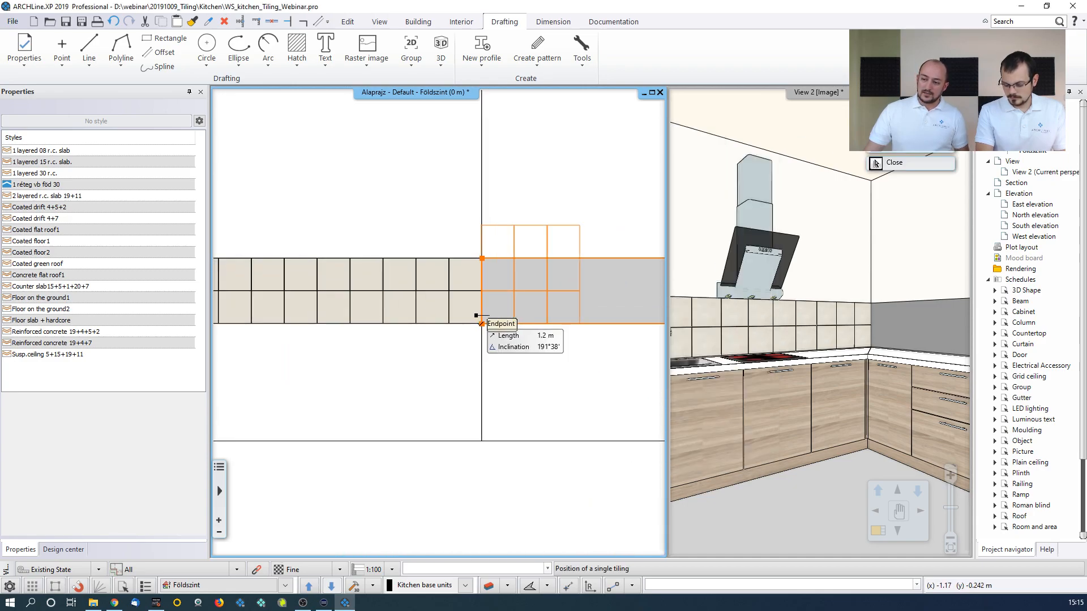
click(486, 323)
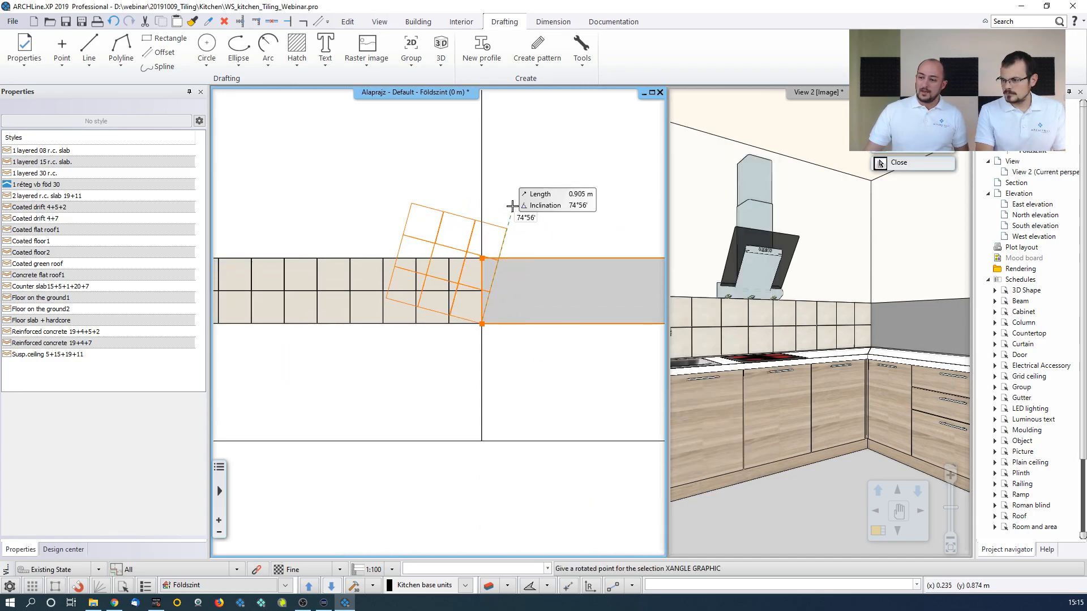
click(581, 327)
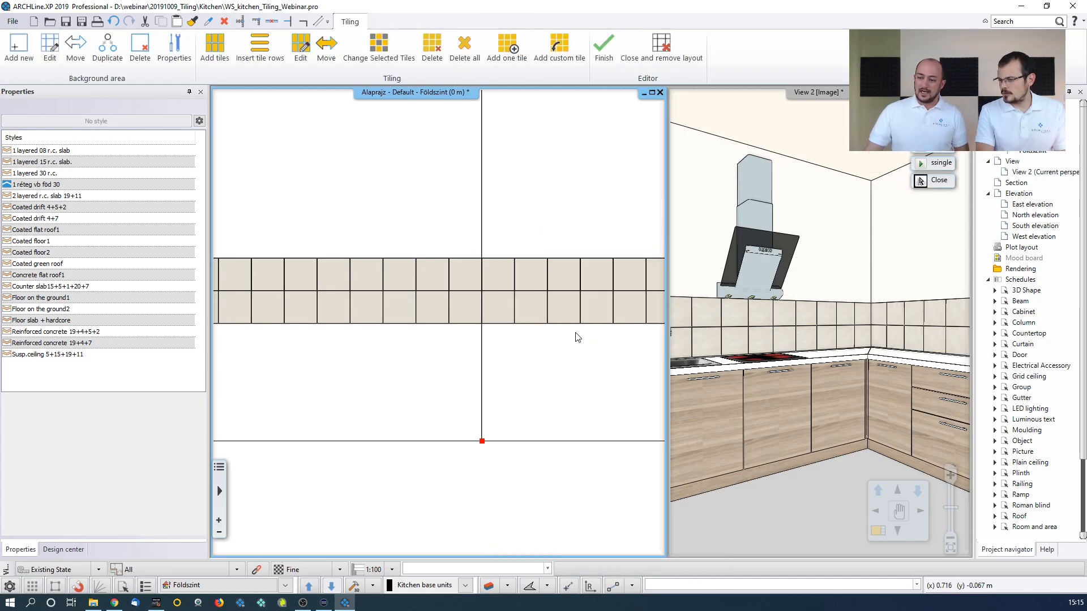
Leave the tiling layout and check the tiled backsplash around the kitchen corner in the 3D view
scroll(576, 337, down, 3)
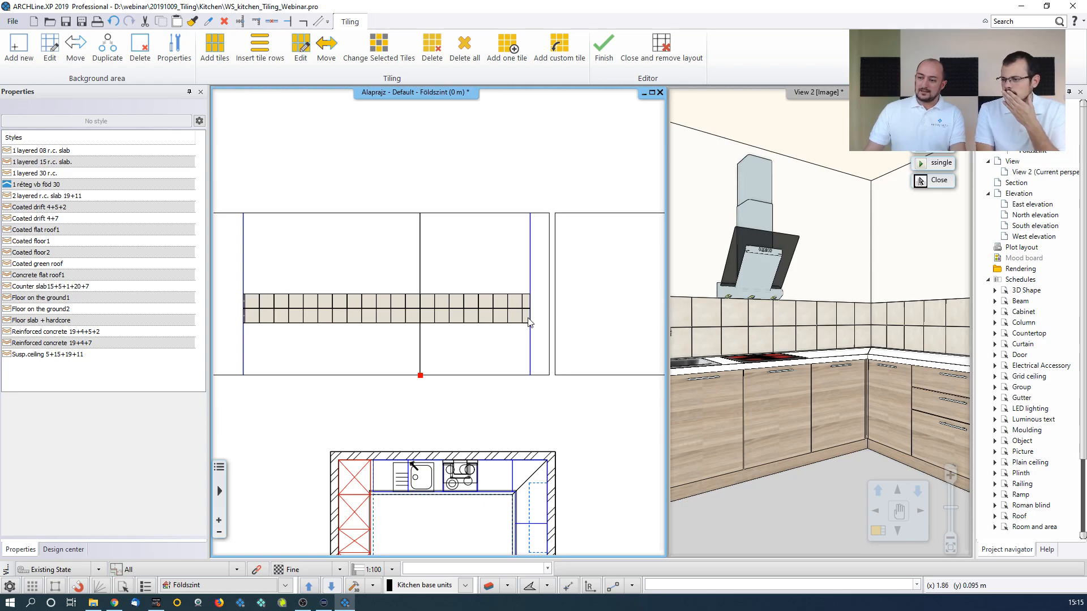
key(Escape)
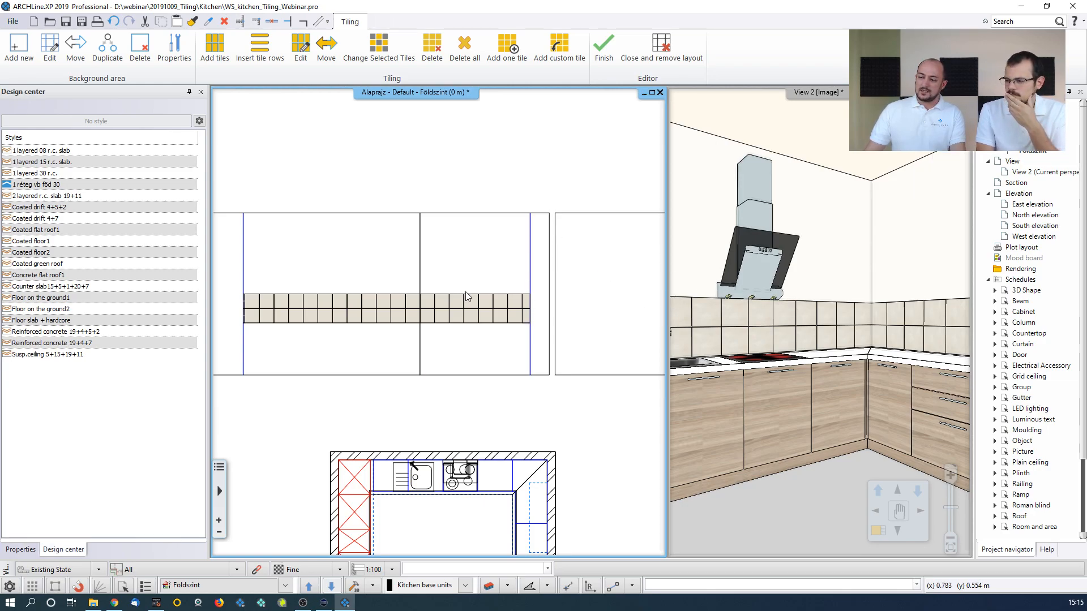
click(901, 331)
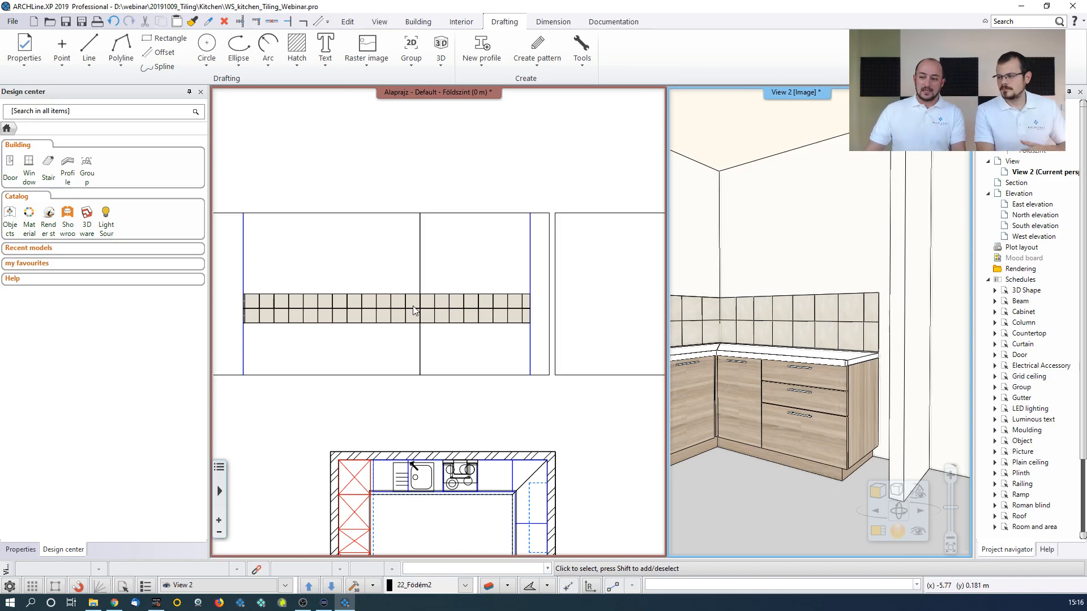
Start editing the existing tiling on the adjoining wall's strip and accept its tile properties
right_click(471, 301)
click(515, 326)
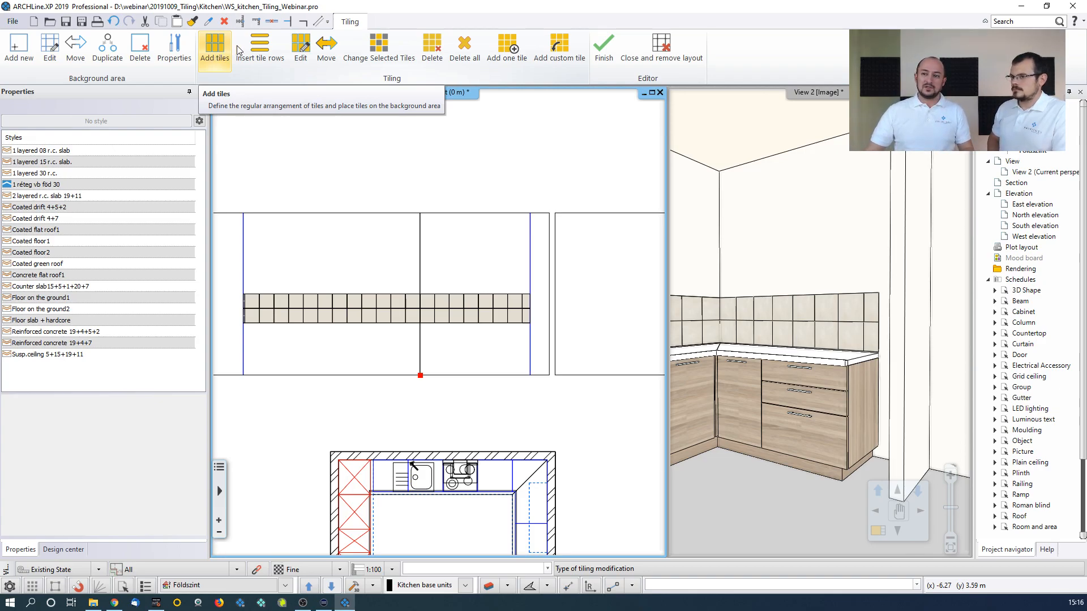
click(300, 48)
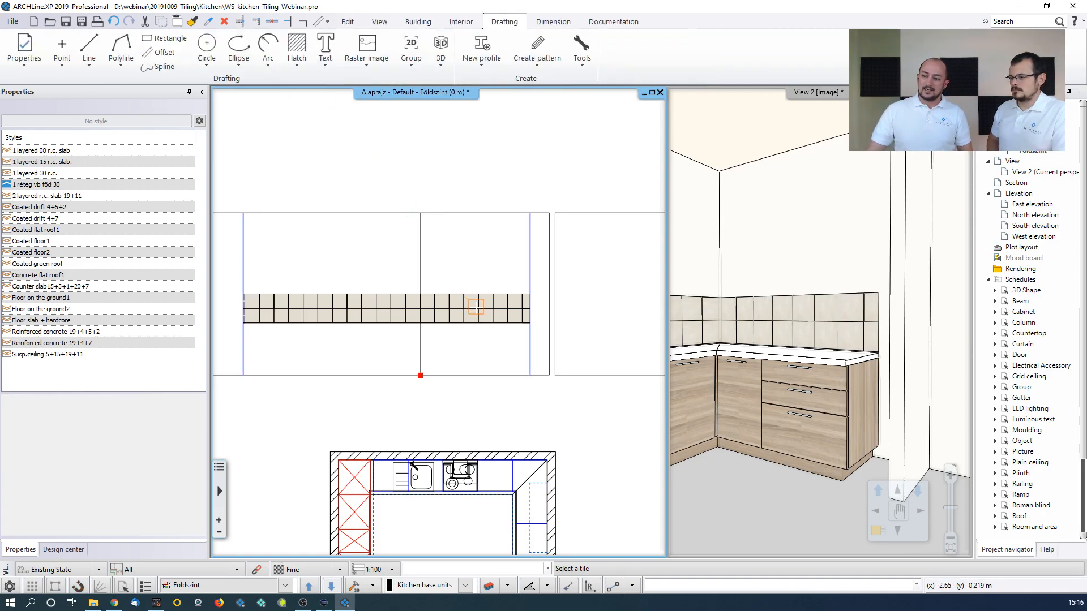
click(478, 307)
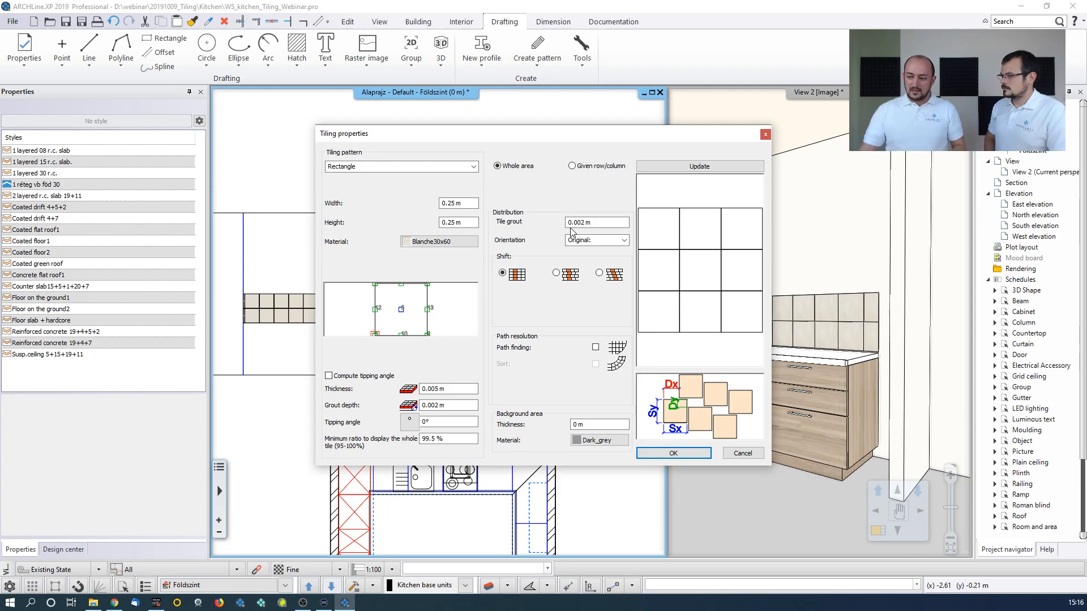
click(673, 453)
Restart the strip's tiling from its lower-right corner, directed vertically upward along the wall edge, and finish the layout
scroll(509, 283, up, 5)
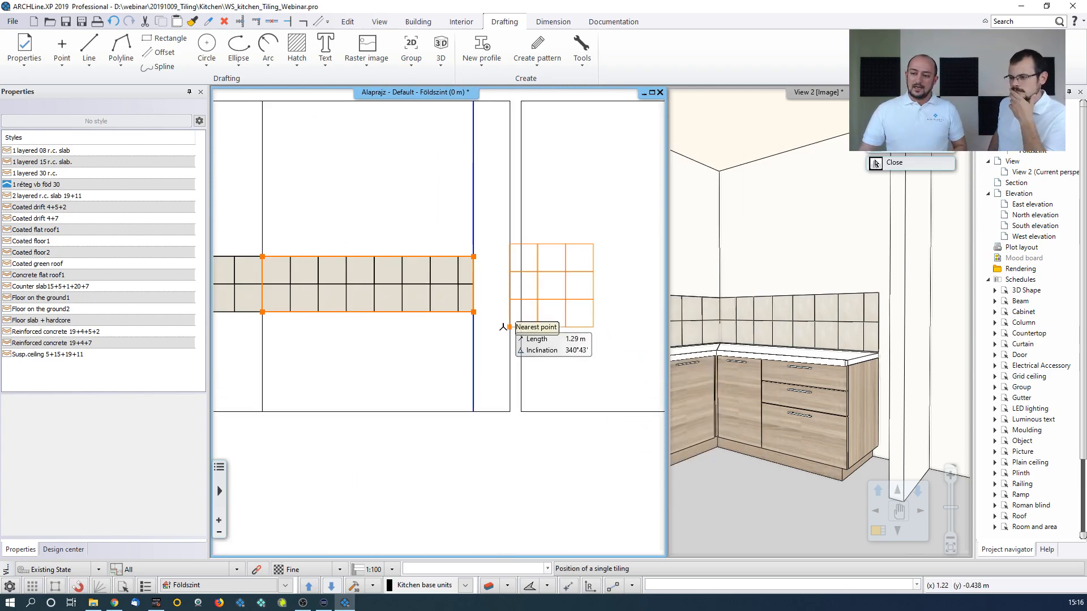
middle_drag(245, 286, 451, 321)
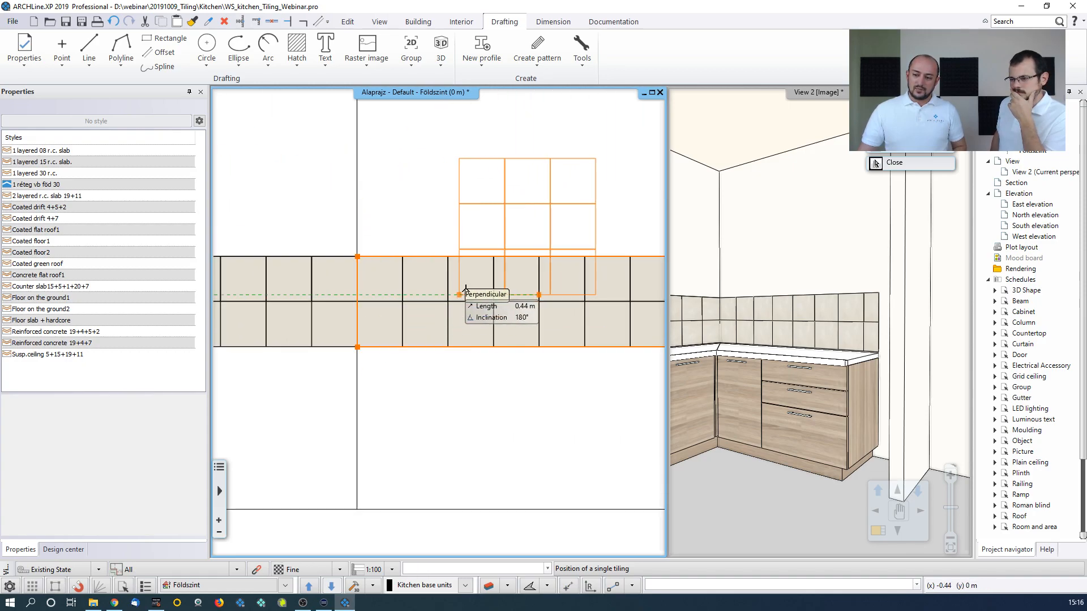
middle_drag(458, 278, 293, 243)
click(516, 310)
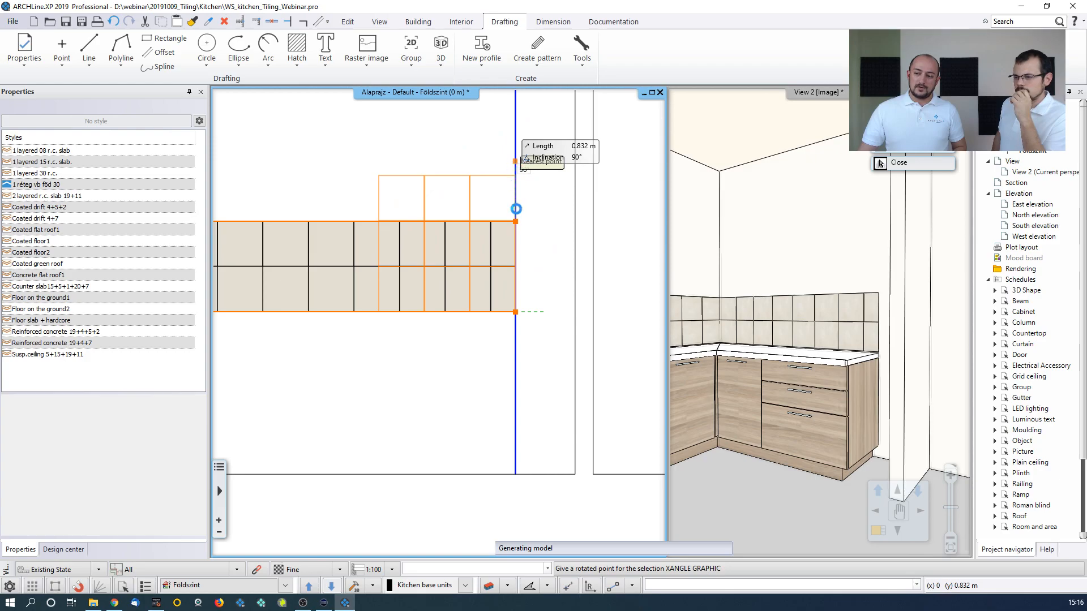
click(525, 251)
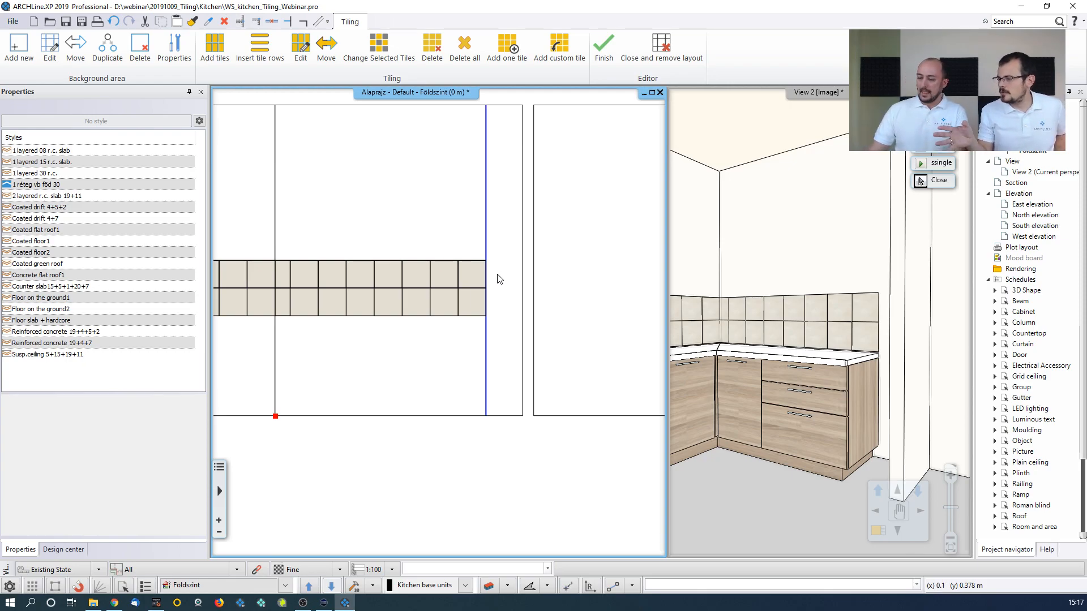
click(610, 49)
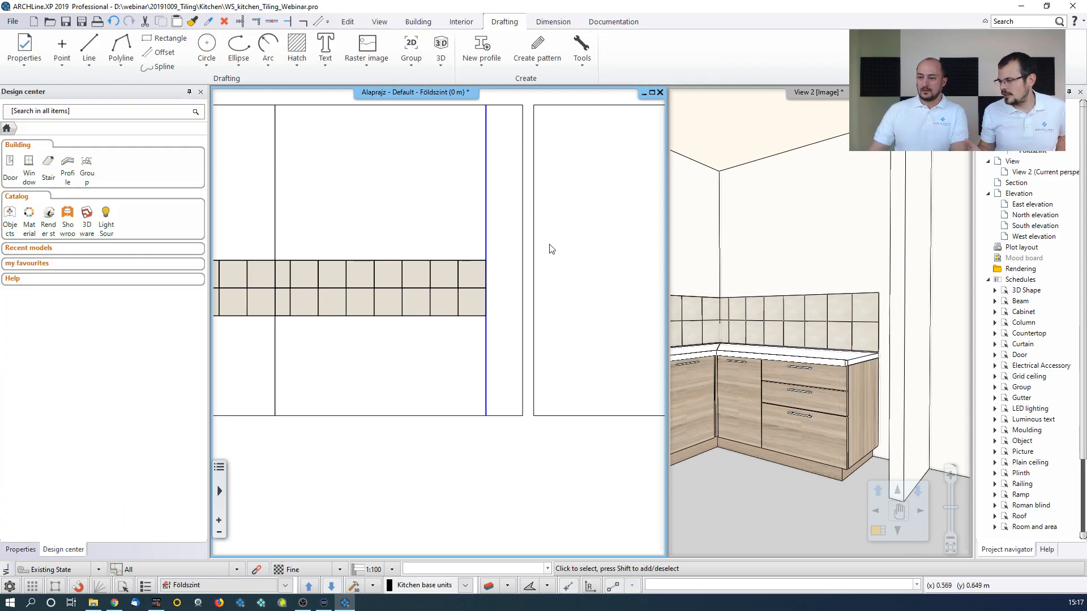
Move the camera back in the floor plan so the 3D view faces the long wall of the living area
scroll(553, 251, down, 3)
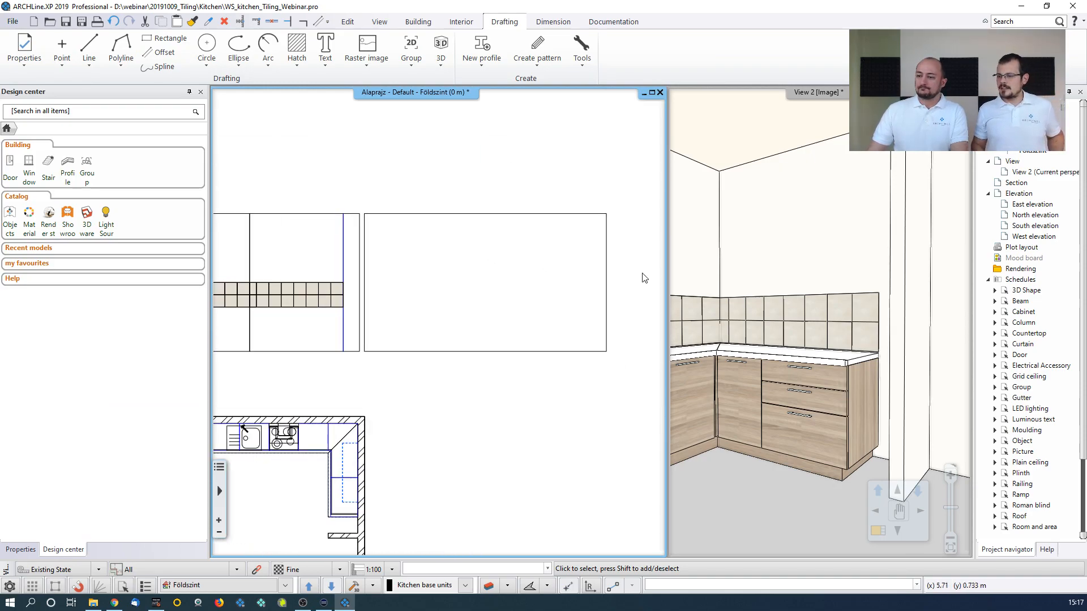
click(872, 270)
scroll(872, 270, down, 2)
middle_drag(887, 272, 811, 280)
middle_drag(430, 527, 572, 247)
drag(358, 422, 362, 464)
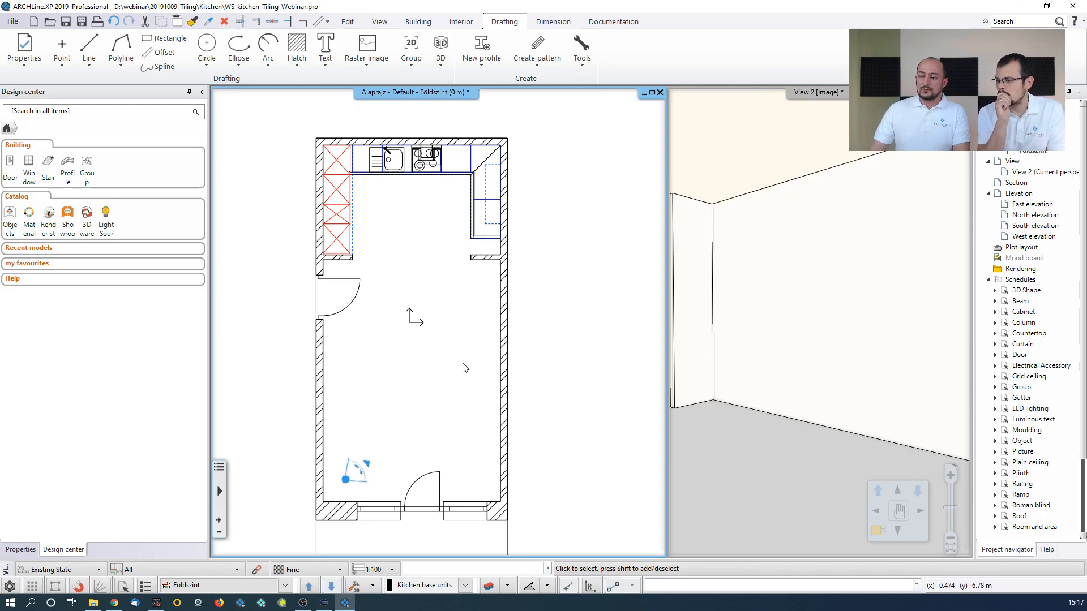
middle_drag(470, 329, 456, 519)
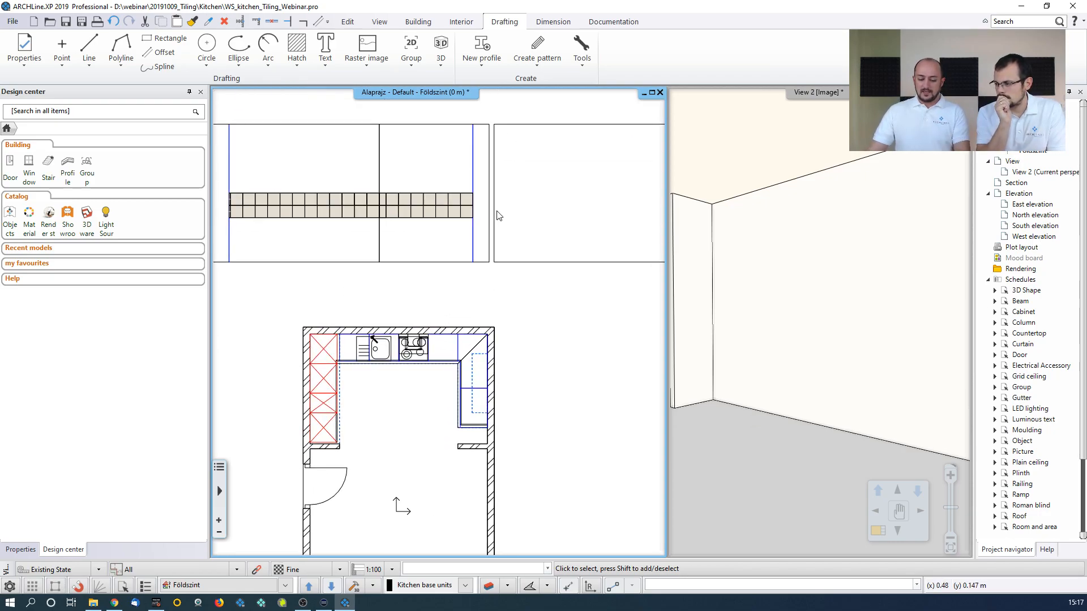
Delete the adjoining wall's 2D layout and the leftover vertical blue line beside the tiled kitchen wall
click(497, 218)
key(Delete)
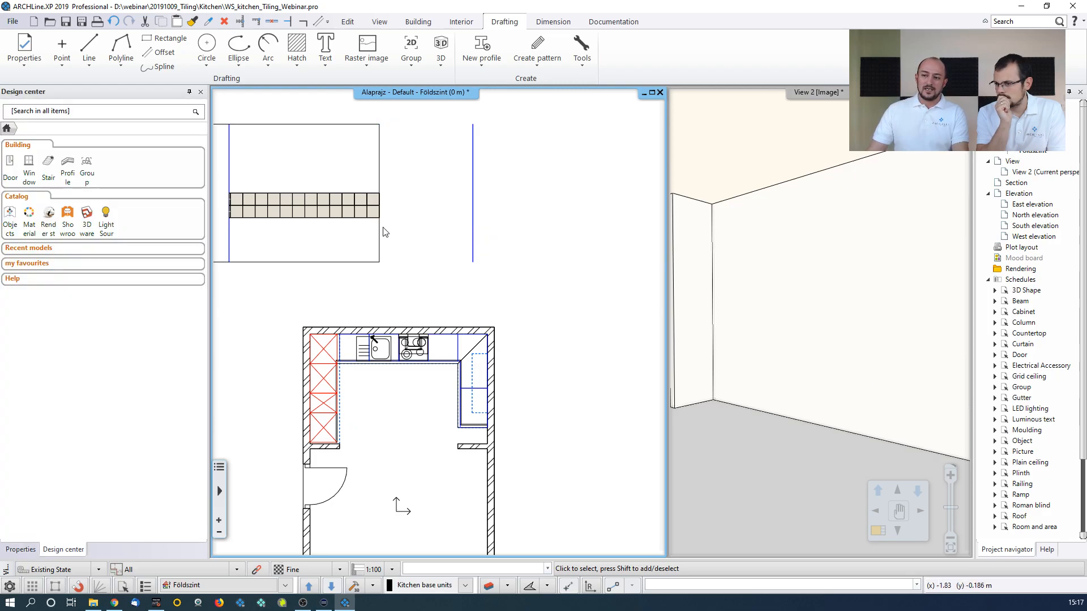
click(474, 220)
key(Delete)
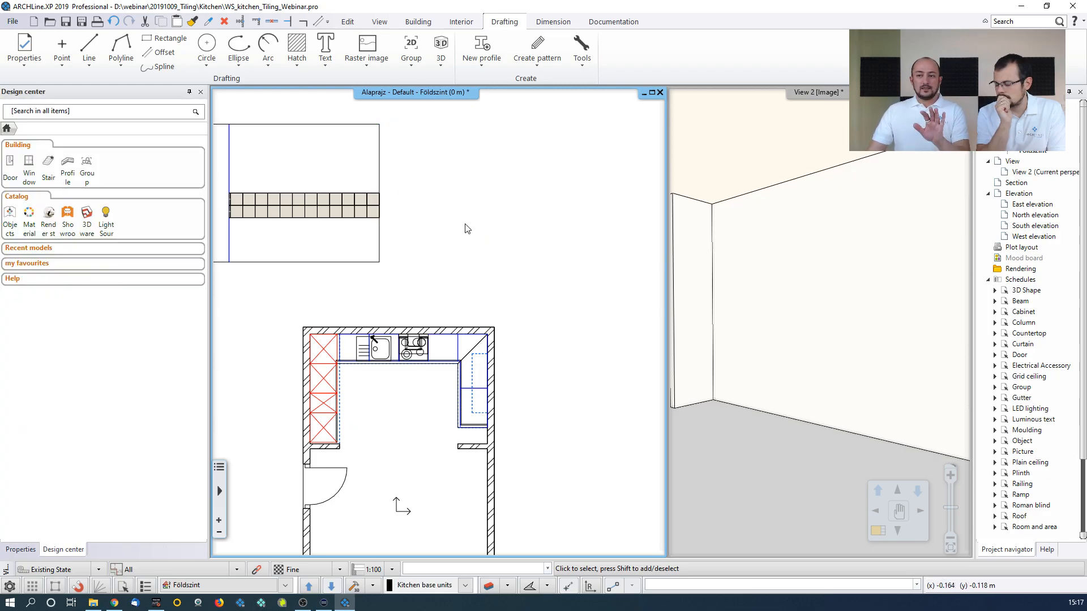
Create a 2D wall-side tiling layout of the long adjoining wall and place it directly beside the tiled kitchen wall's layout
scroll(466, 243, down, 2)
middle_drag(418, 208, 414, 140)
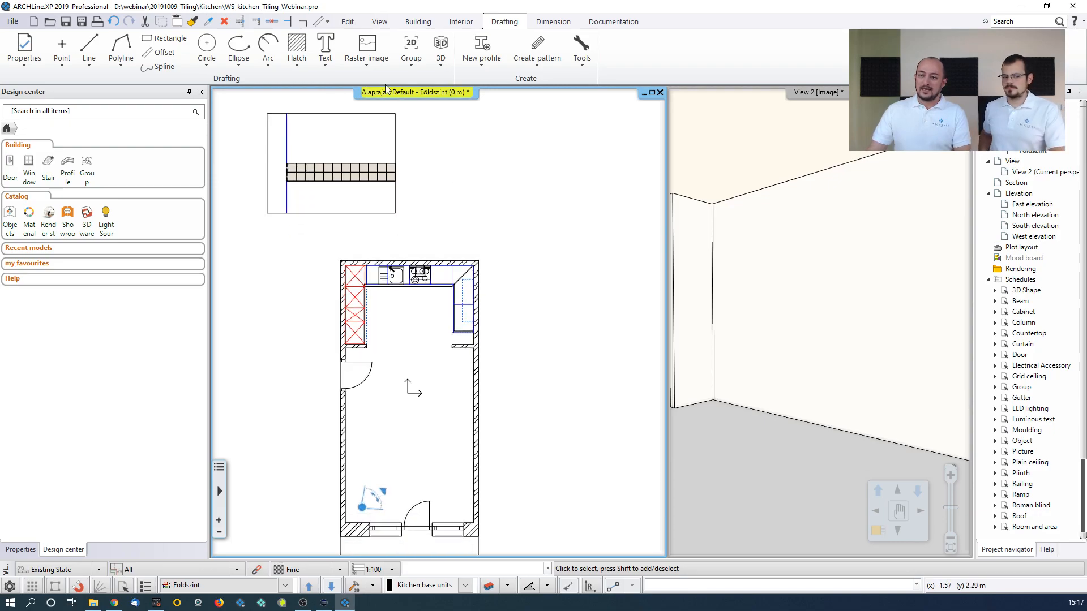
click(461, 22)
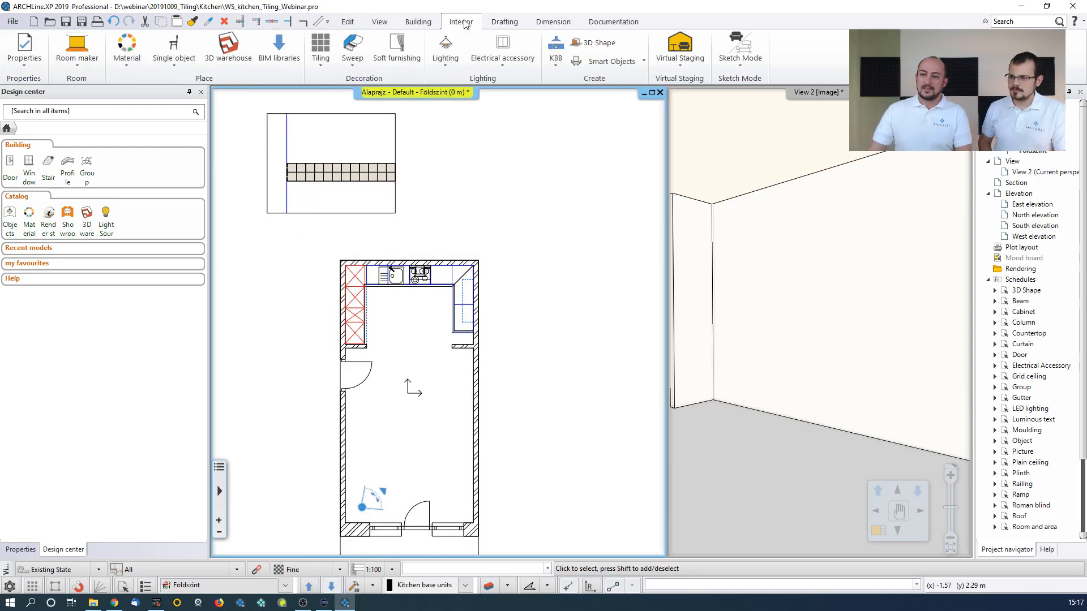
click(330, 63)
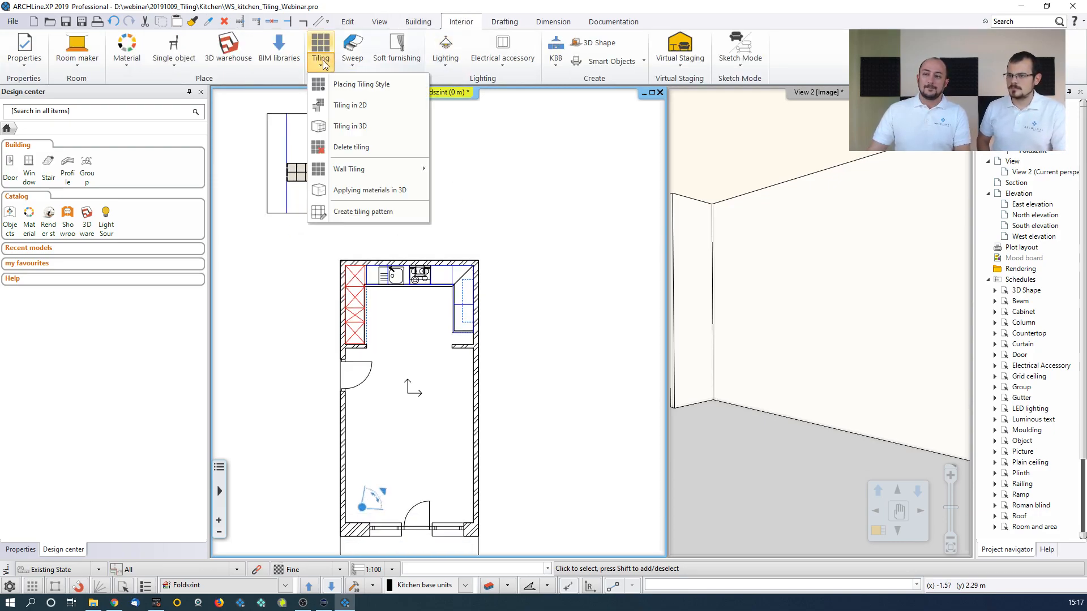
click(355, 107)
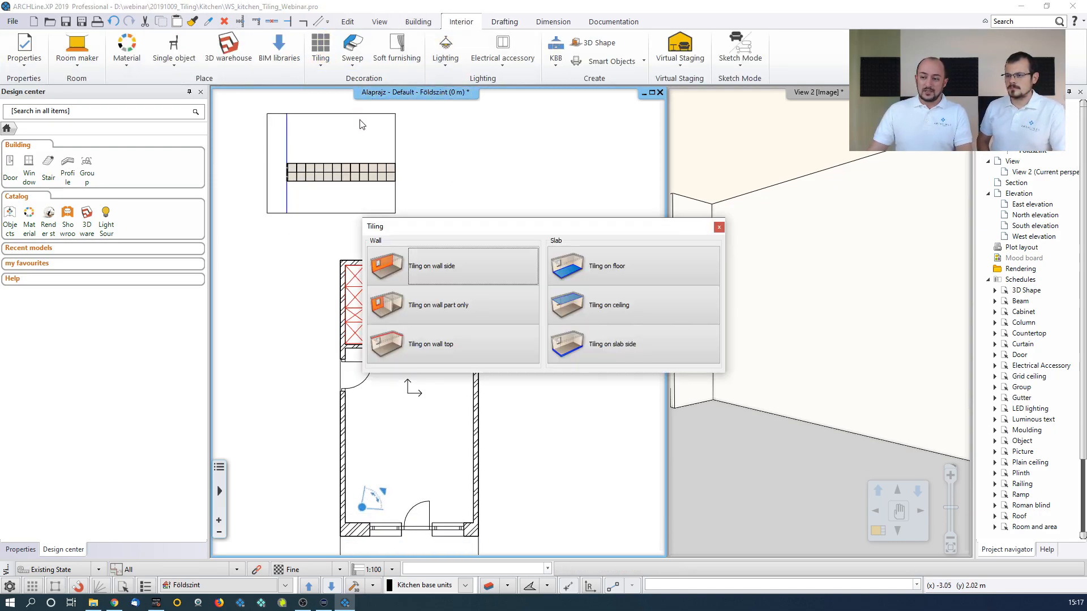
click(440, 272)
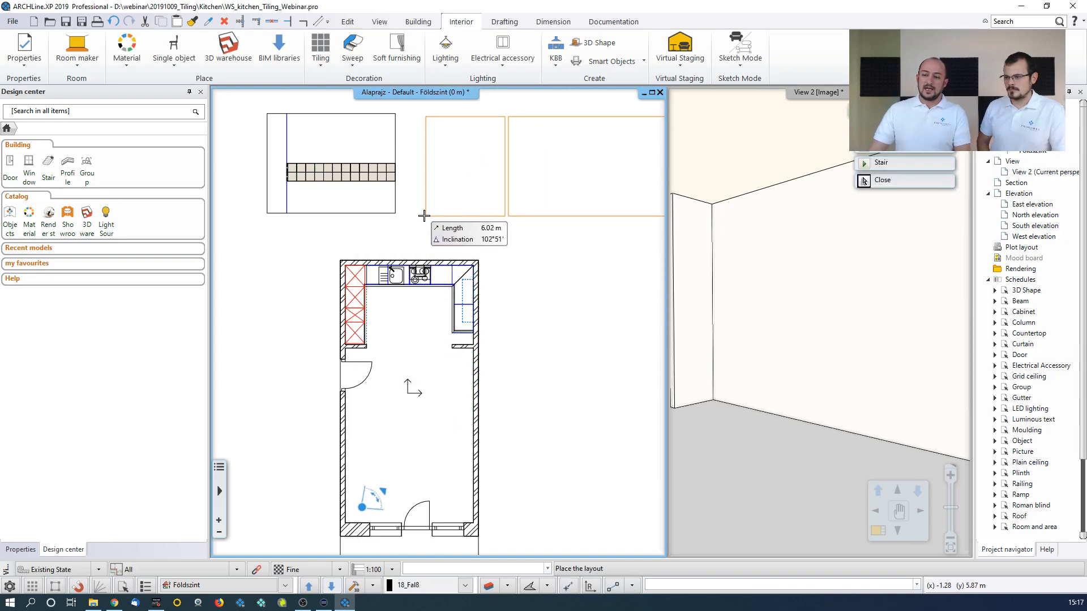
click(396, 205)
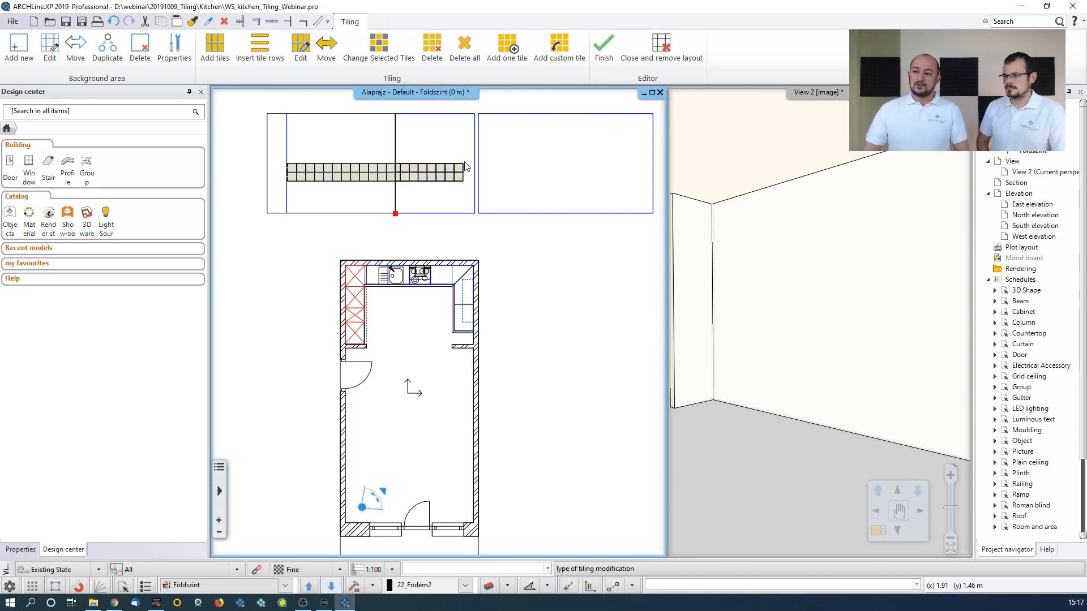
Draw a full-height rectangular background area on the living-area wall from its lower-right corner to 1.5 m from its lower-left corner
click(28, 54)
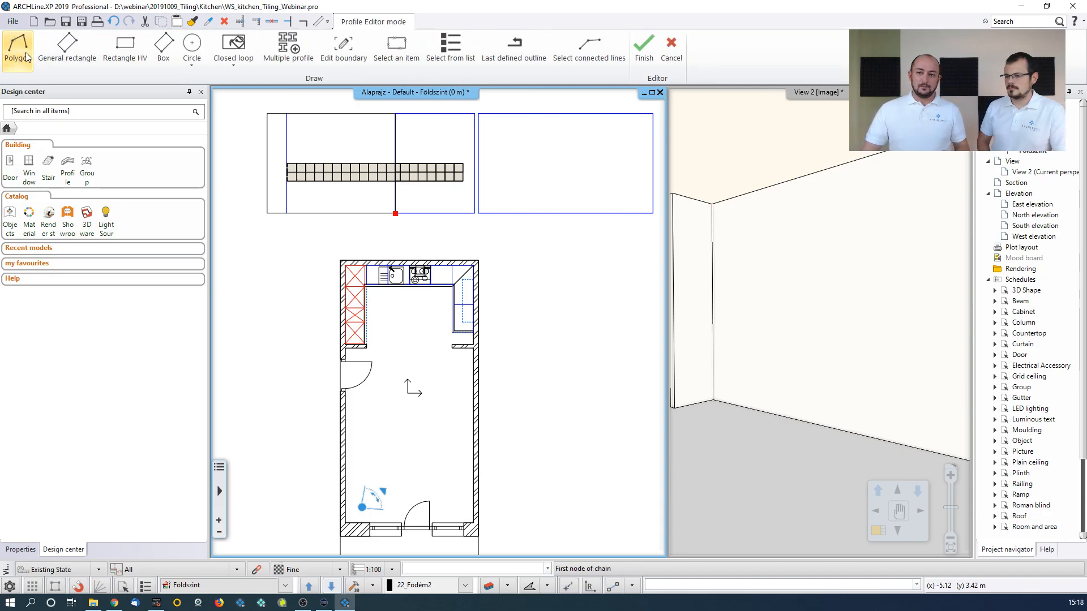
click(53, 64)
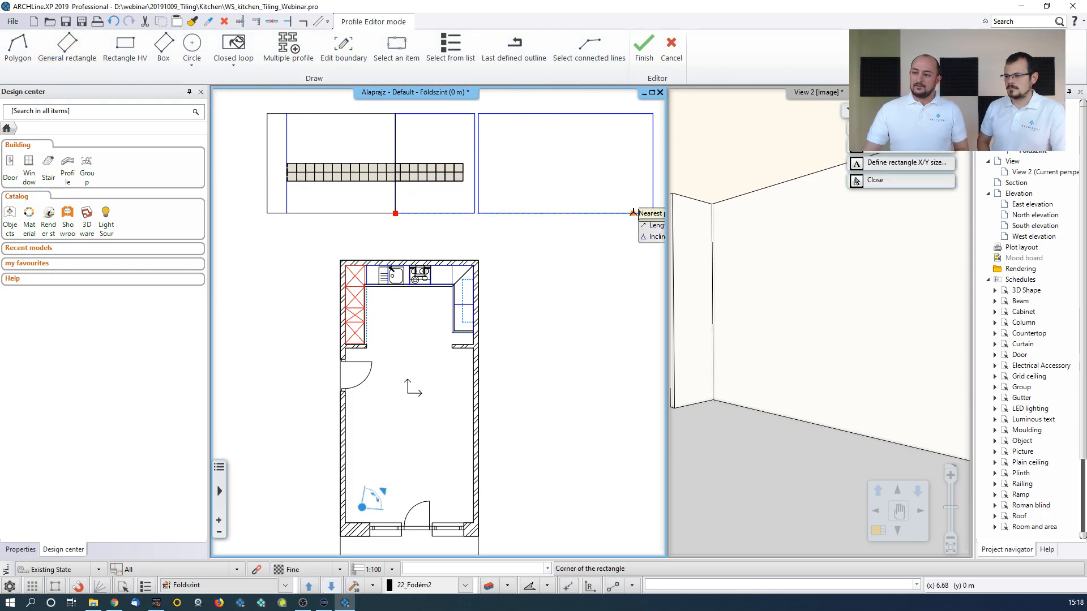
click(652, 213)
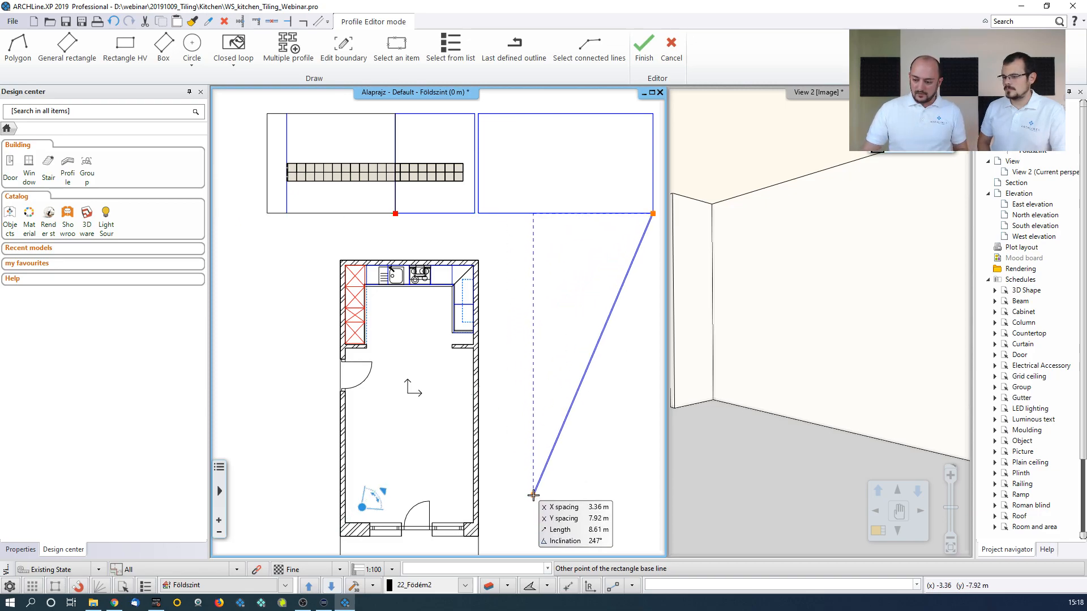
click(568, 586)
click(478, 213)
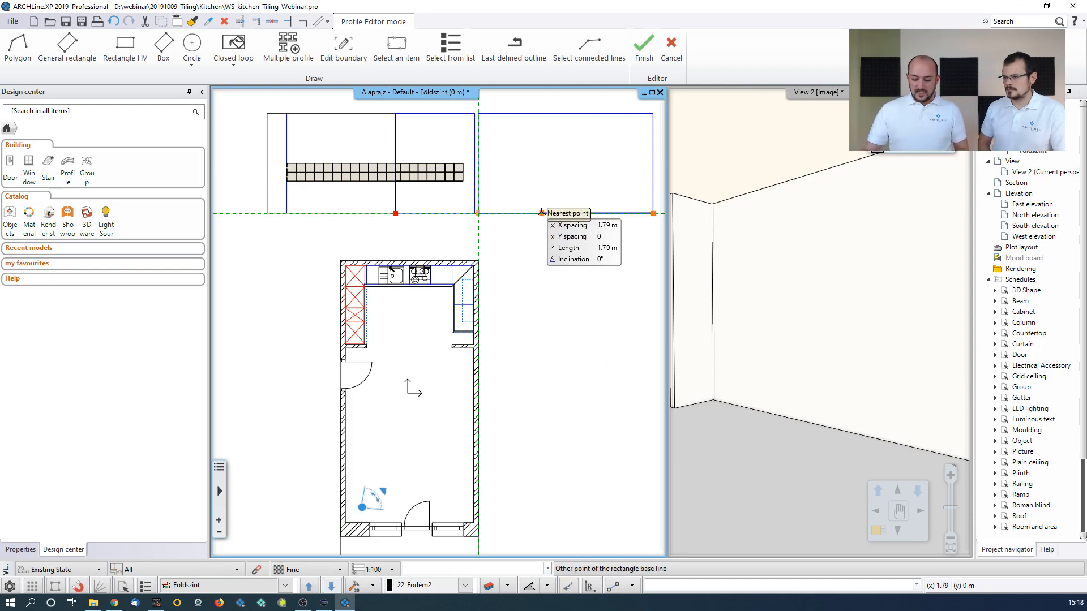
text(1)
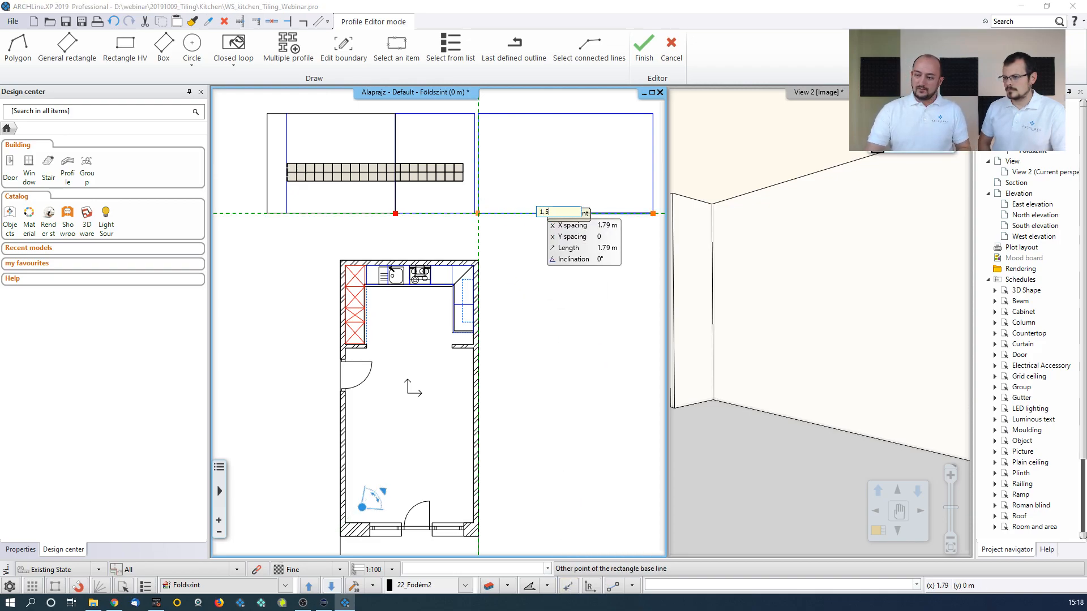
text(.5)
key(Return)
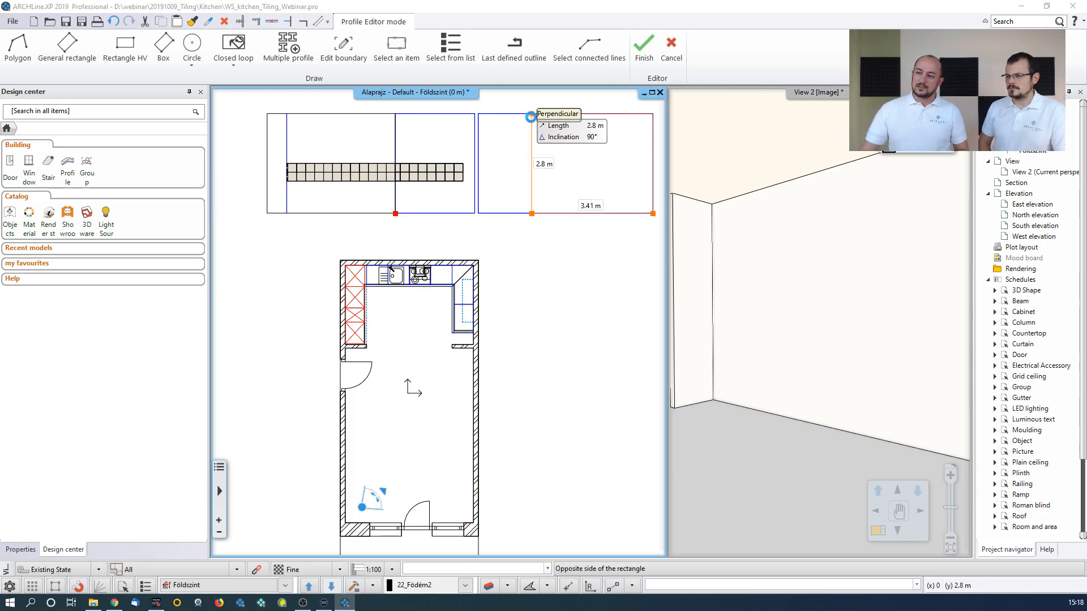
click(530, 118)
Search the materials for stonewall, assign "stonewall mod" to the new background area, and finish the layout
click(564, 154)
click(581, 139)
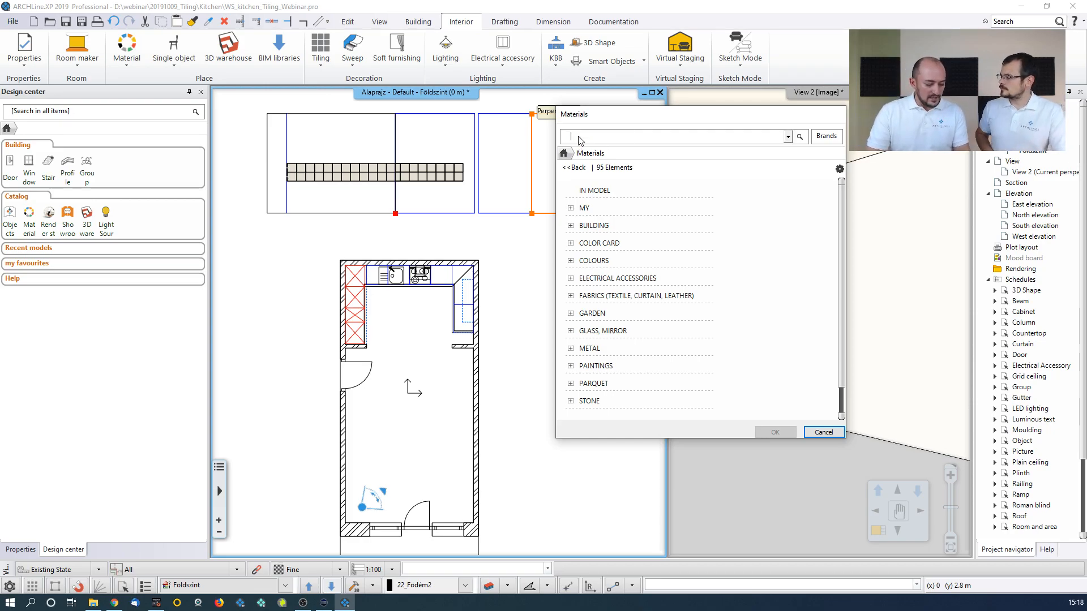
text(stonewall)
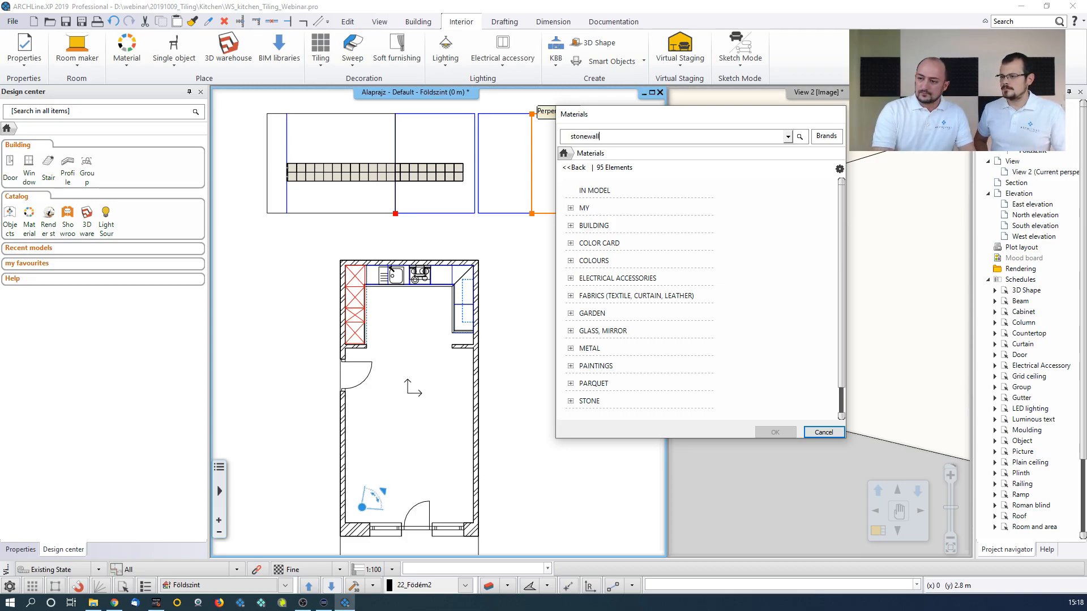
key(Return)
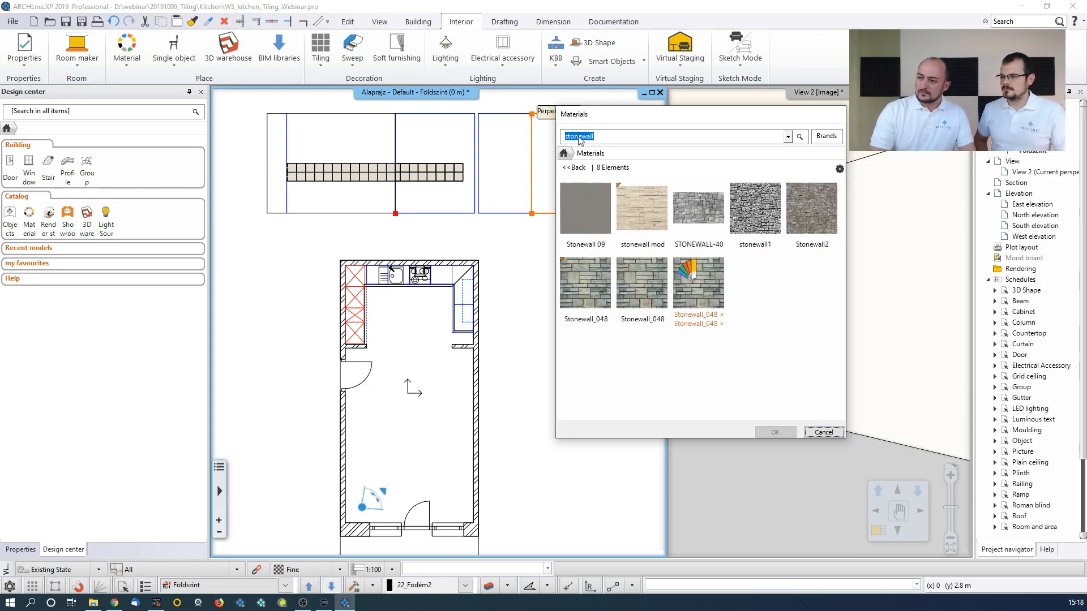
click(649, 225)
click(773, 432)
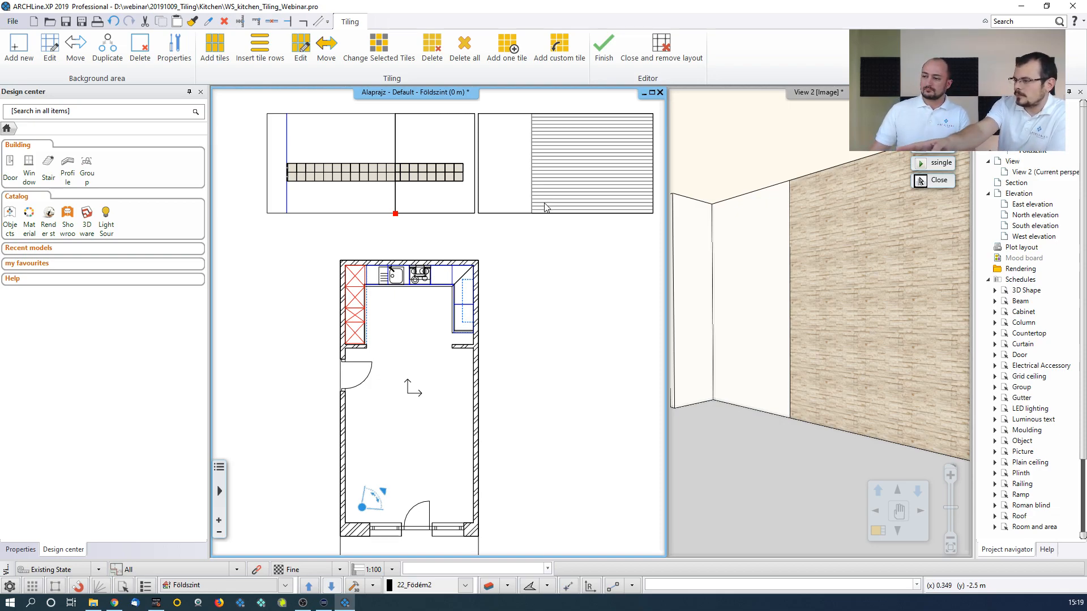
click(604, 47)
Maximise the 3D view and select the wall carrying the stone-covered area
click(783, 274)
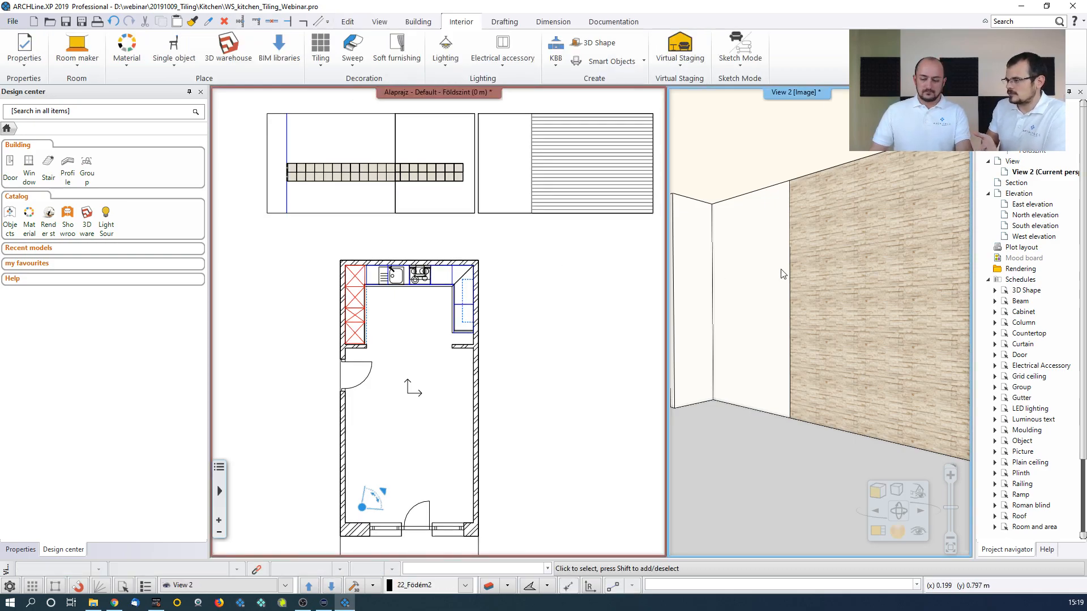
key(ctrl+F10)
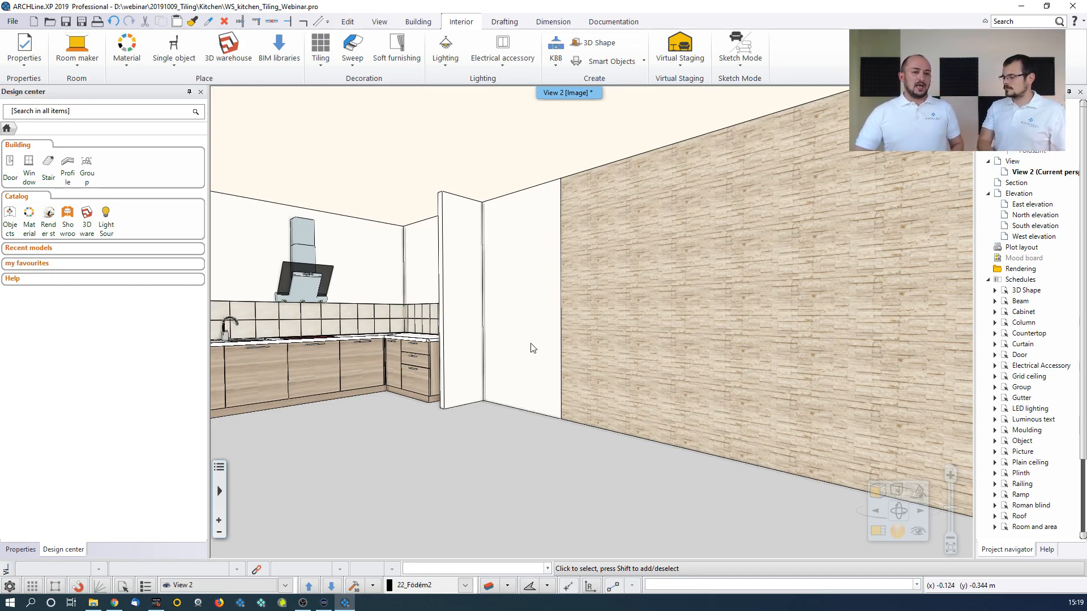
click(525, 250)
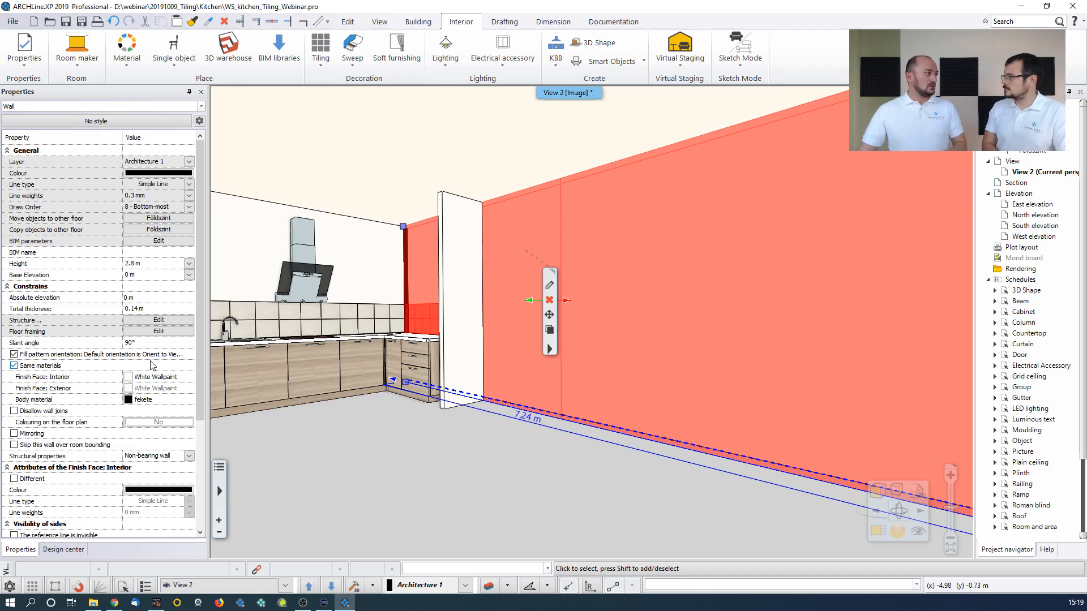
Examine the tiled backsplash at the kitchen corner, its grout joints up close, and the stone-covered wall in the 3D view
key(Escape)
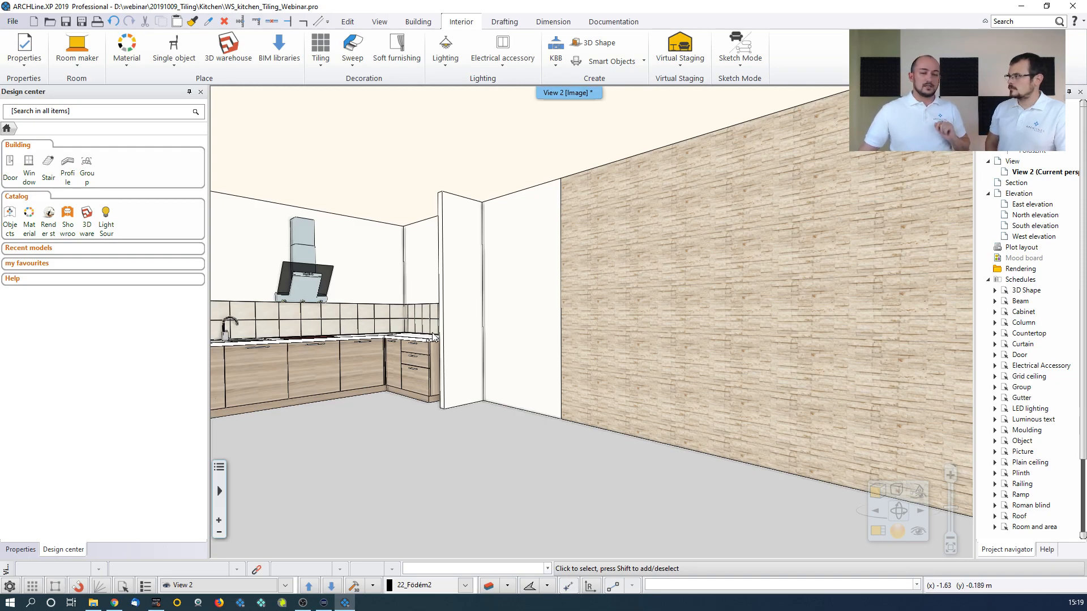
scroll(416, 319, up, 2)
middle_drag(419, 322, 613, 357)
scroll(611, 355, up, 3)
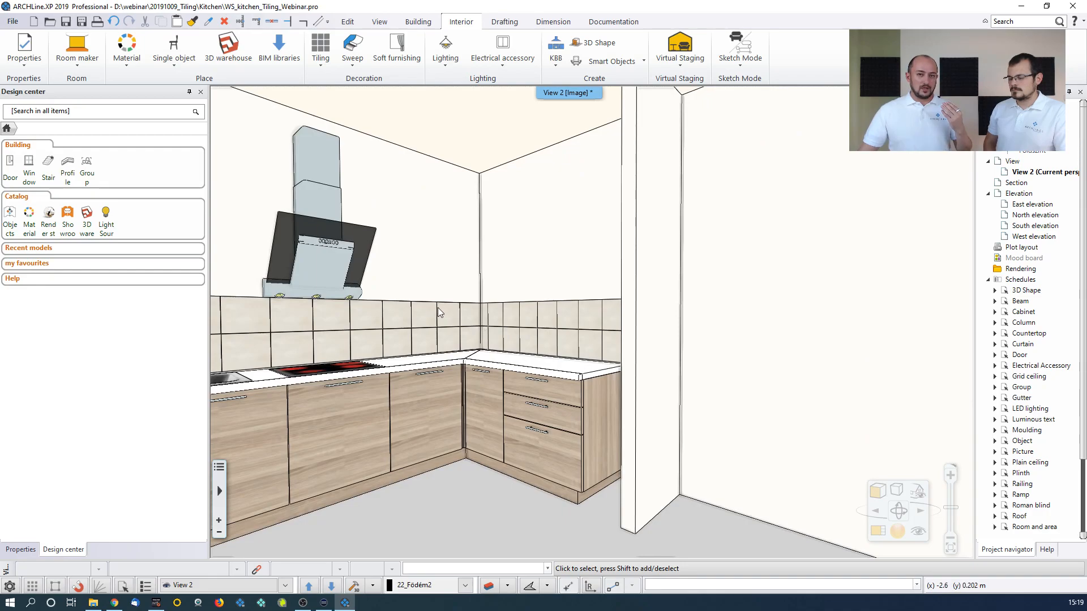
scroll(586, 333, up, 6)
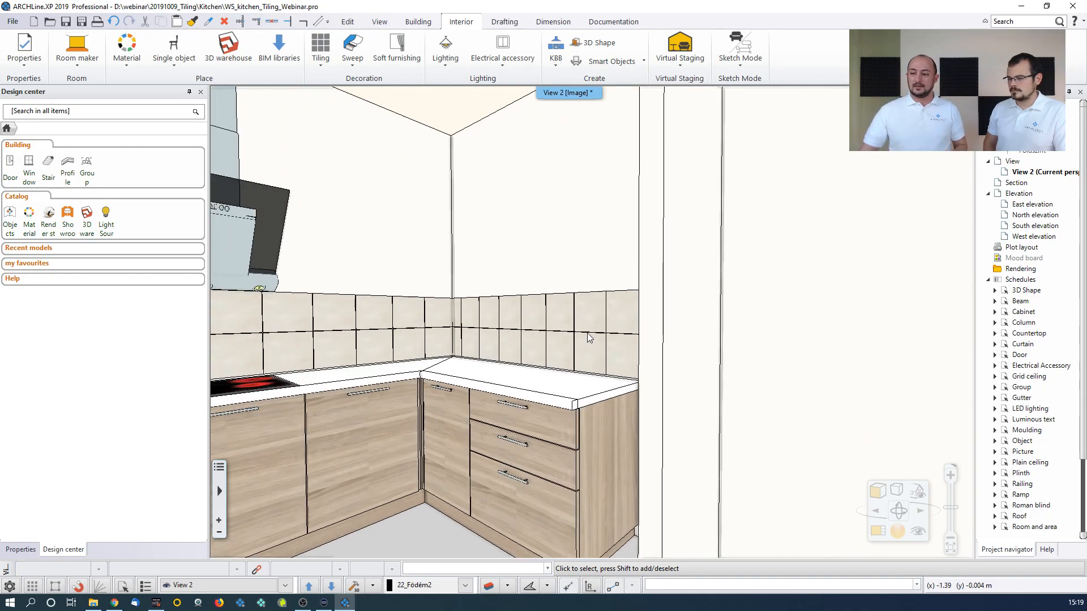
middle_drag(738, 392, 696, 309)
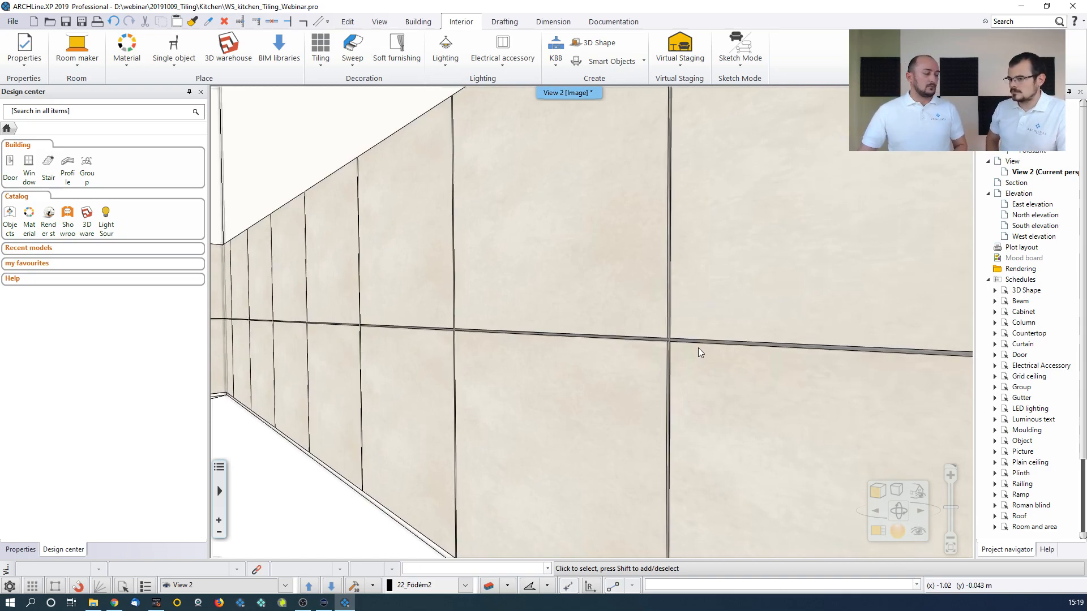
scroll(698, 348, down, 6)
scroll(698, 339, down, 2)
middle_drag(698, 333, 519, 304)
scroll(524, 314, down, 3)
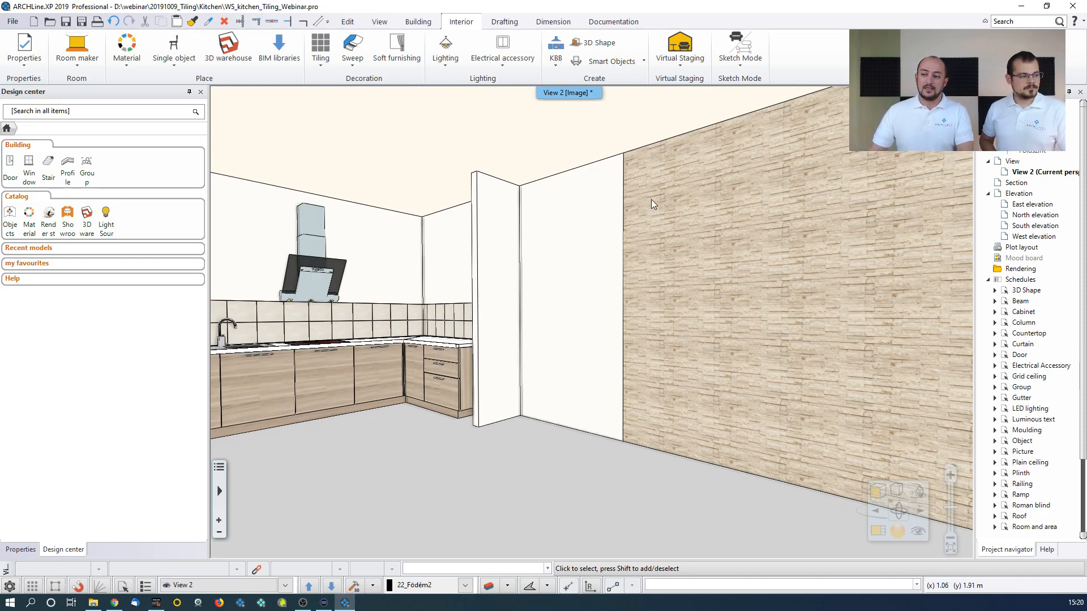
Try WarmGray8 as the interior finish face material of the wall carrying the stone area, and undo the change
click(585, 258)
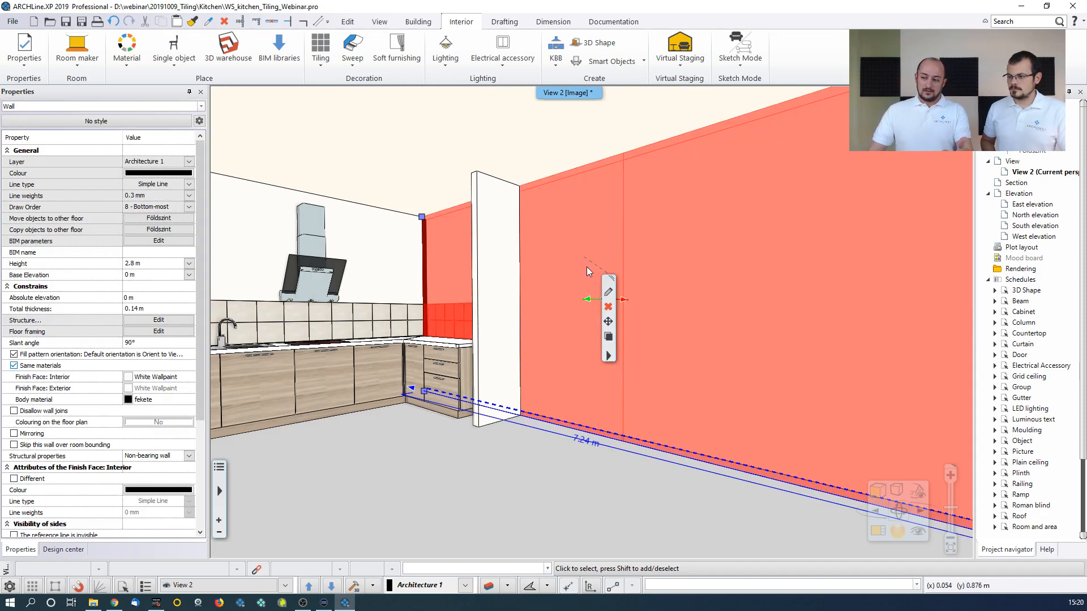
key(Escape)
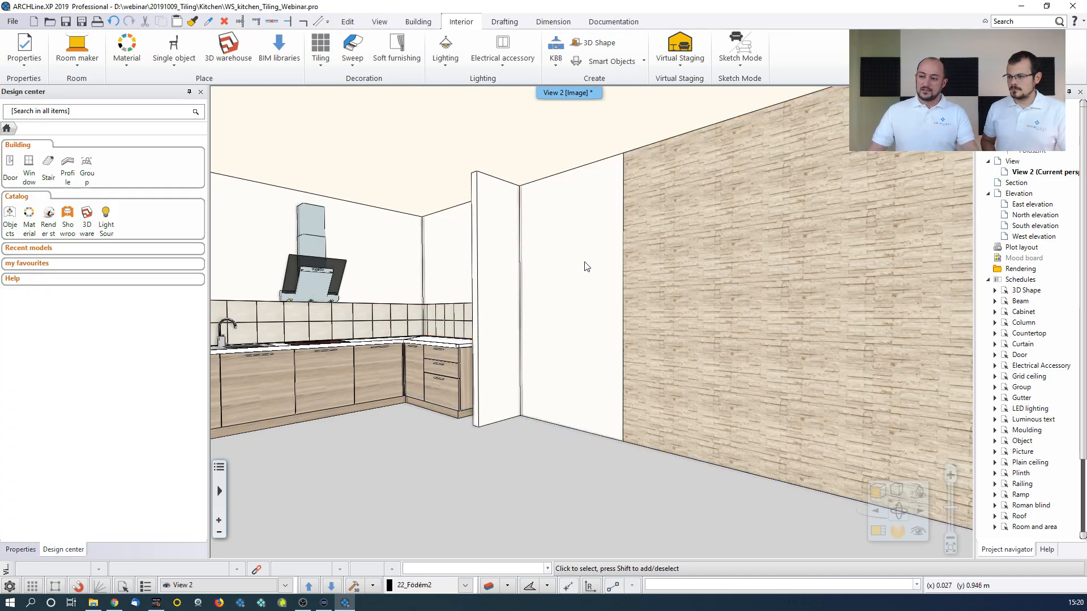
click(584, 262)
click(609, 298)
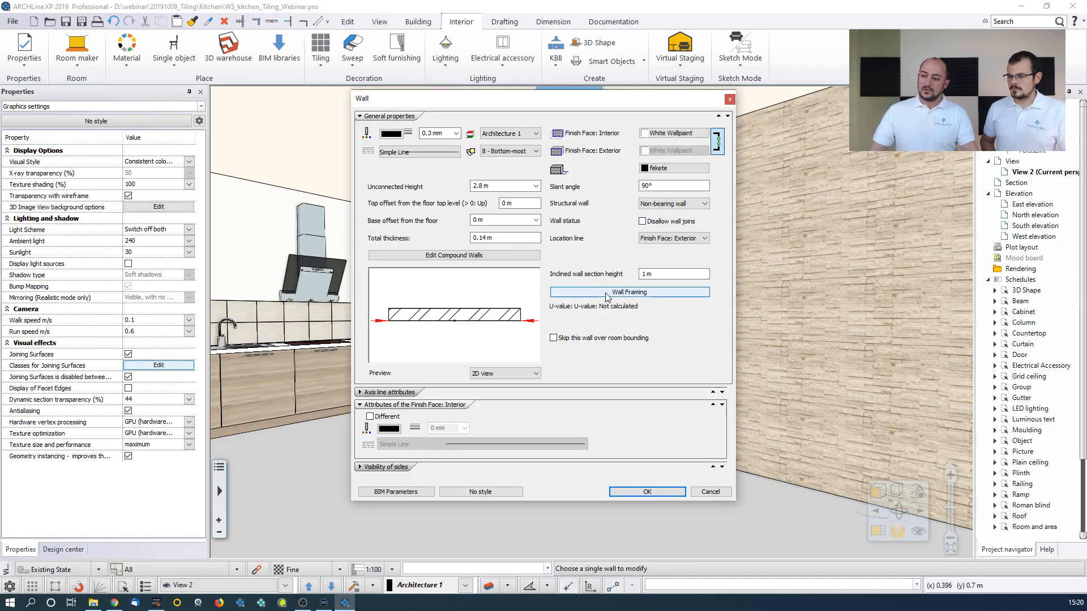
click(666, 136)
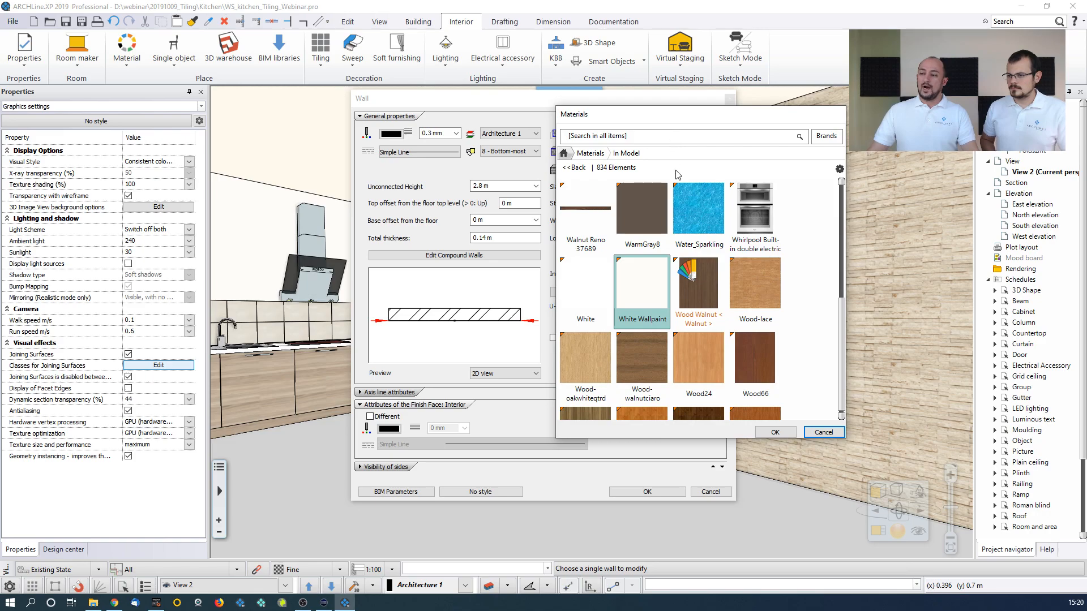
click(657, 225)
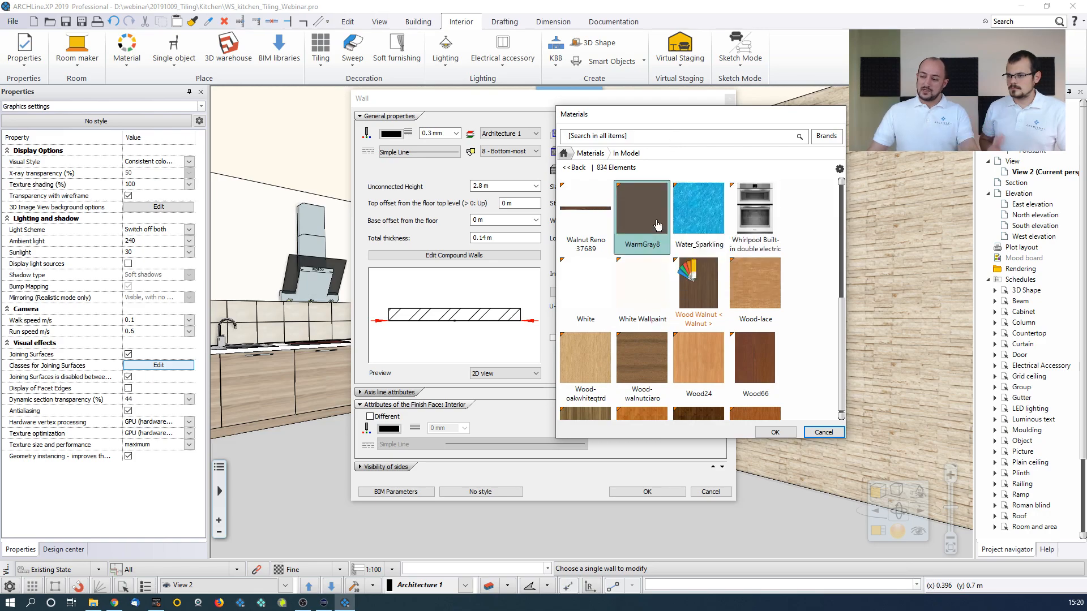
click(765, 433)
click(647, 492)
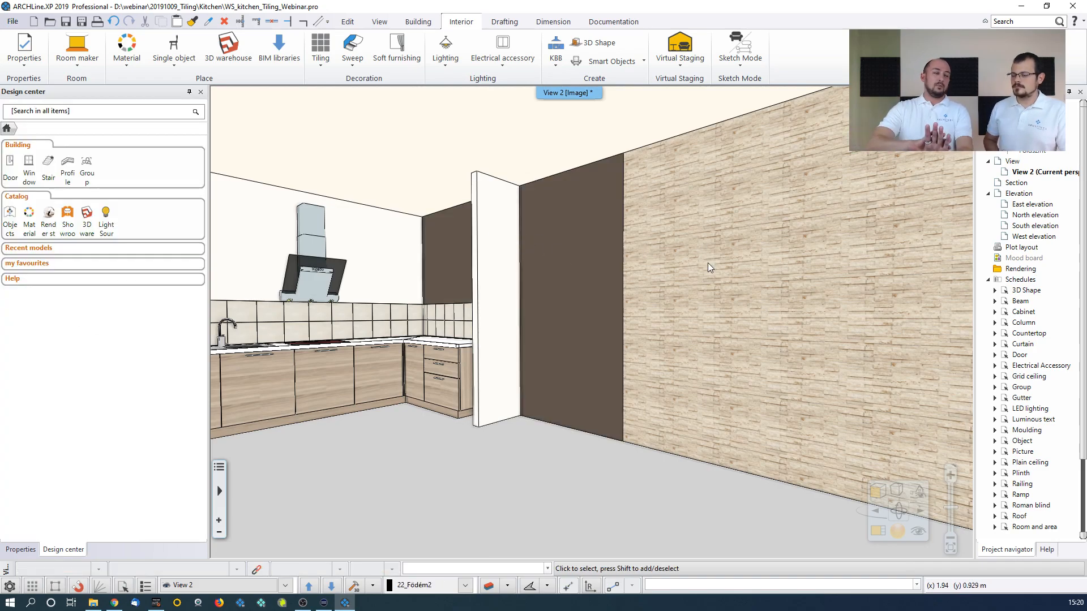
key(ctrl+z)
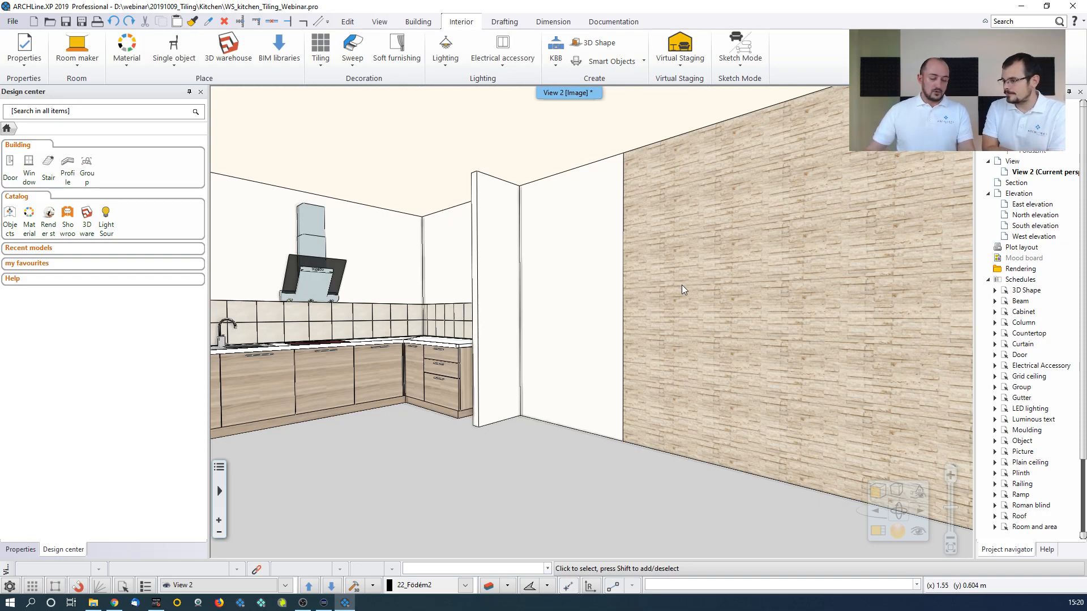
Turn the 3D view toward the kitchen so the floor shows, and restore the floor plan beside it
mouse_move(626, 314)
middle_down()
mouse_move(435, 366)
mouse_move(611, 300)
middle_up()
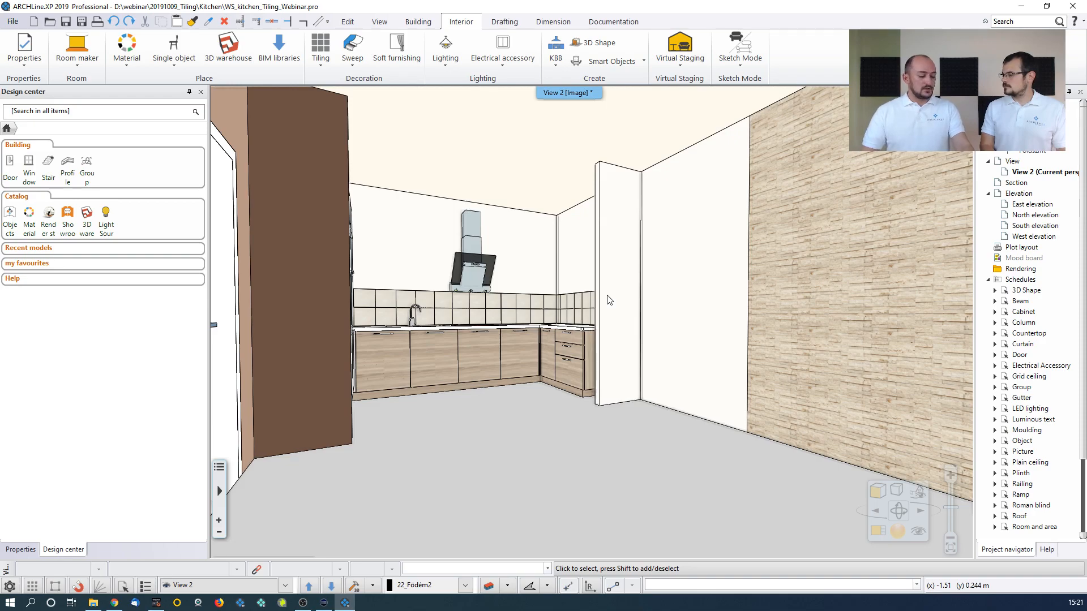
mouse_move(652, 328)
middle_down()
mouse_move(684, 343)
mouse_move(653, 351)
mouse_move(645, 340)
middle_up()
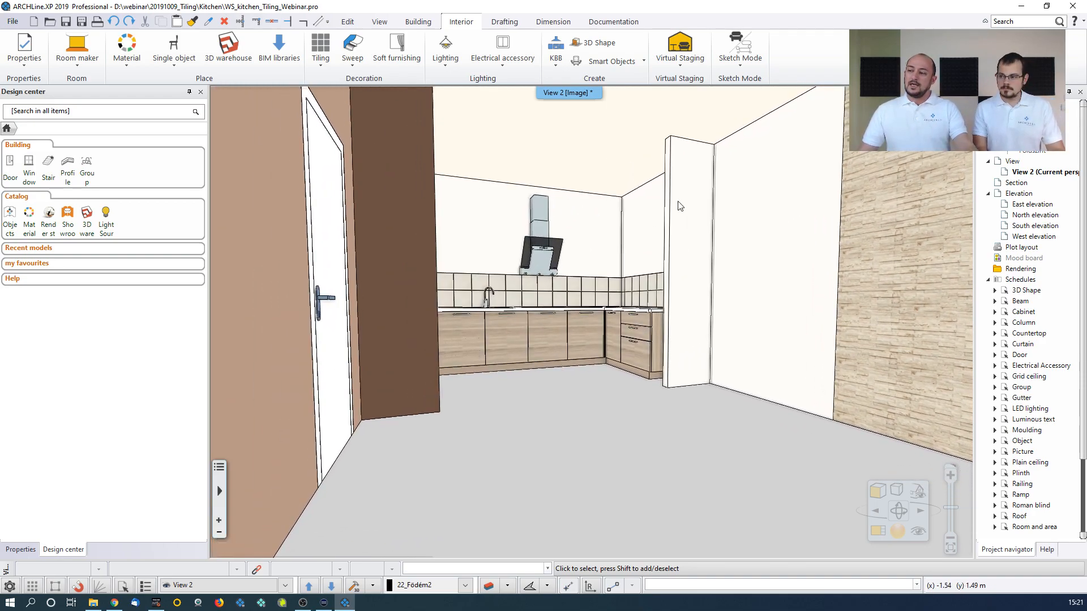
double_click(582, 93)
click(584, 229)
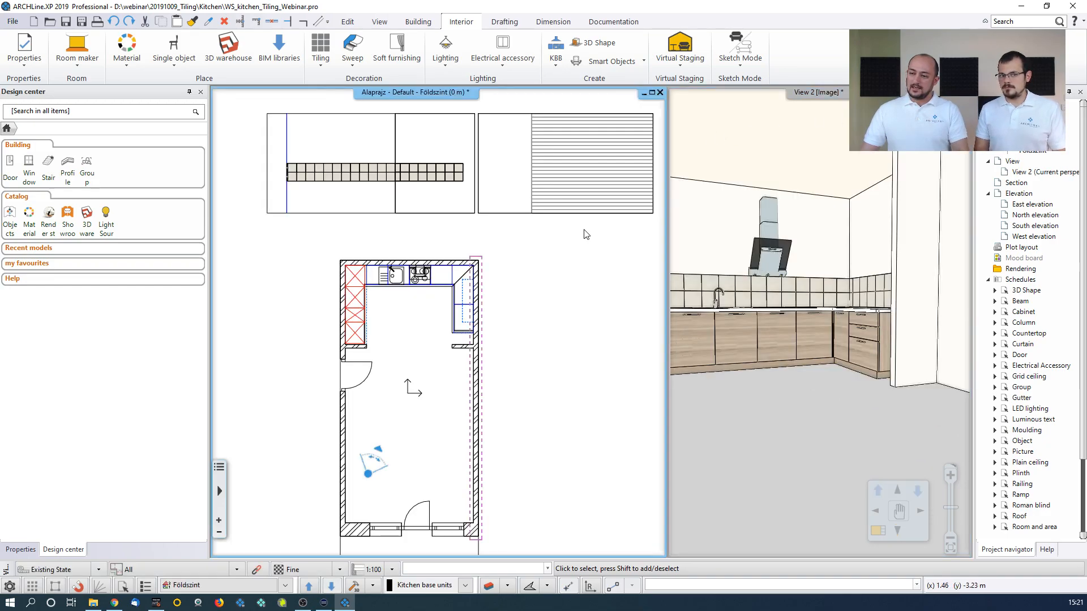
middle_drag(583, 230, 594, 173)
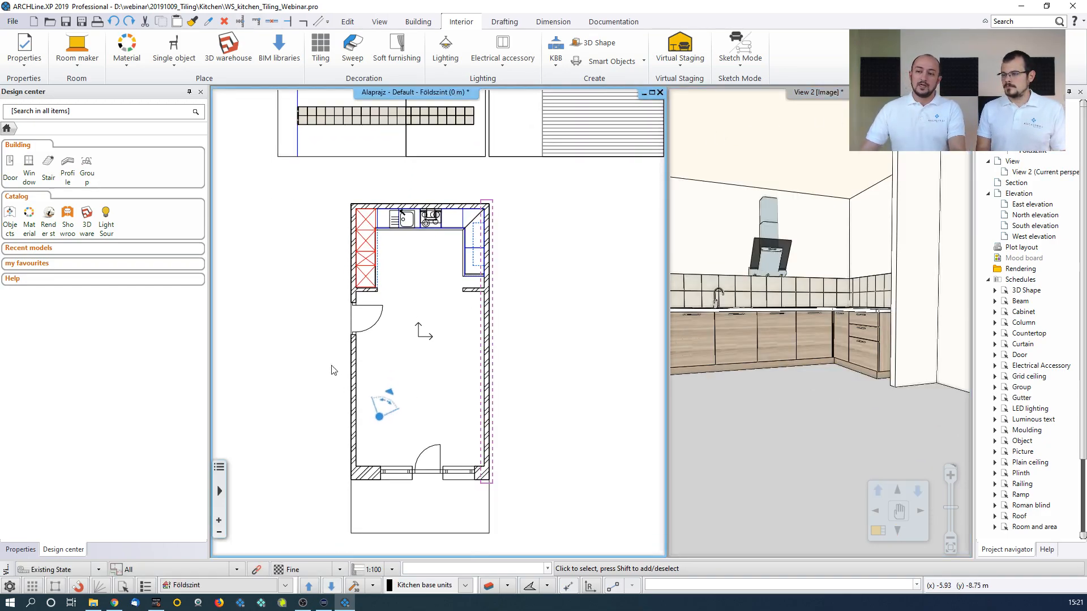
Create a 2D tiling-on-floor layout from the room's slab and place it directly over the slab in the floor plan
click(318, 72)
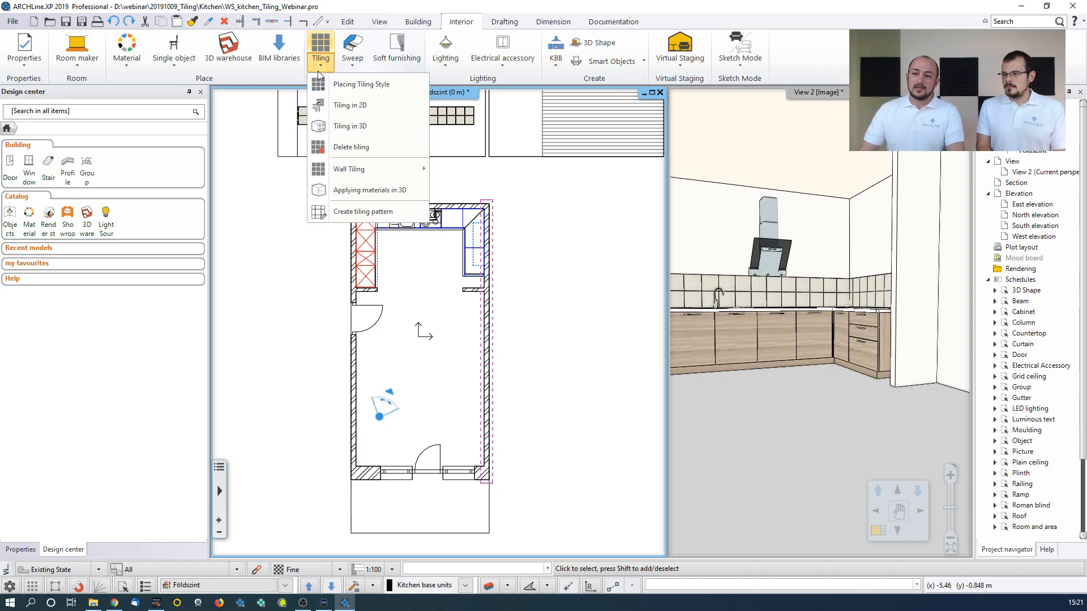
click(334, 124)
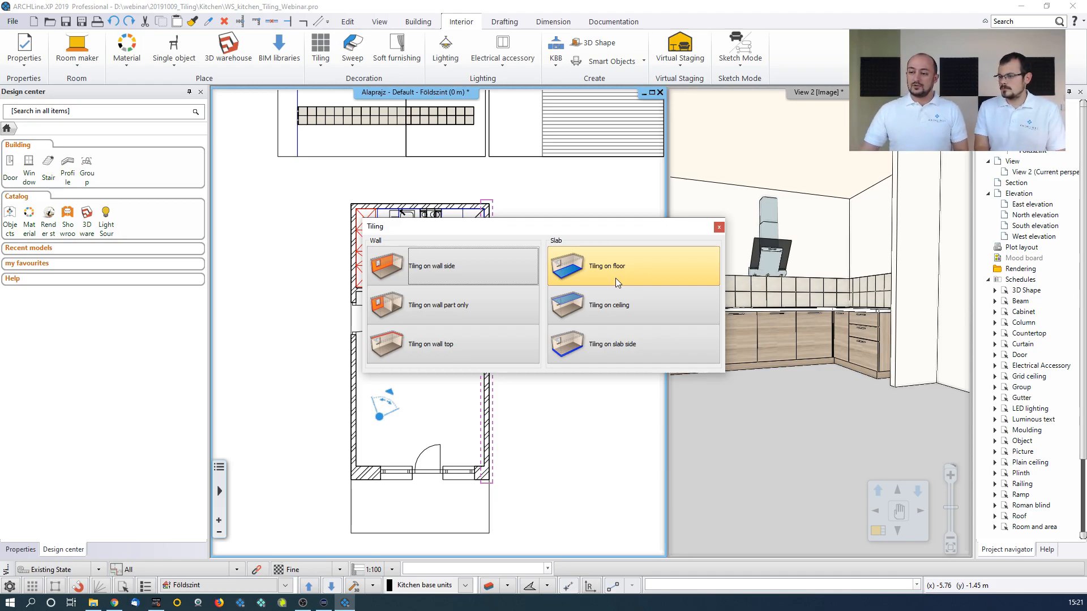
click(602, 273)
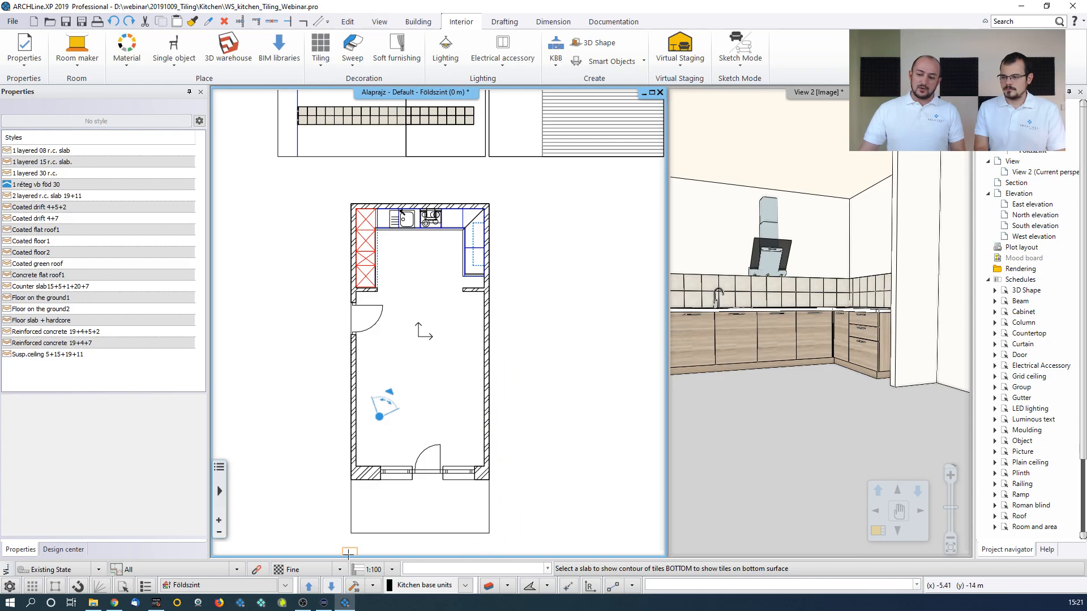
click(489, 395)
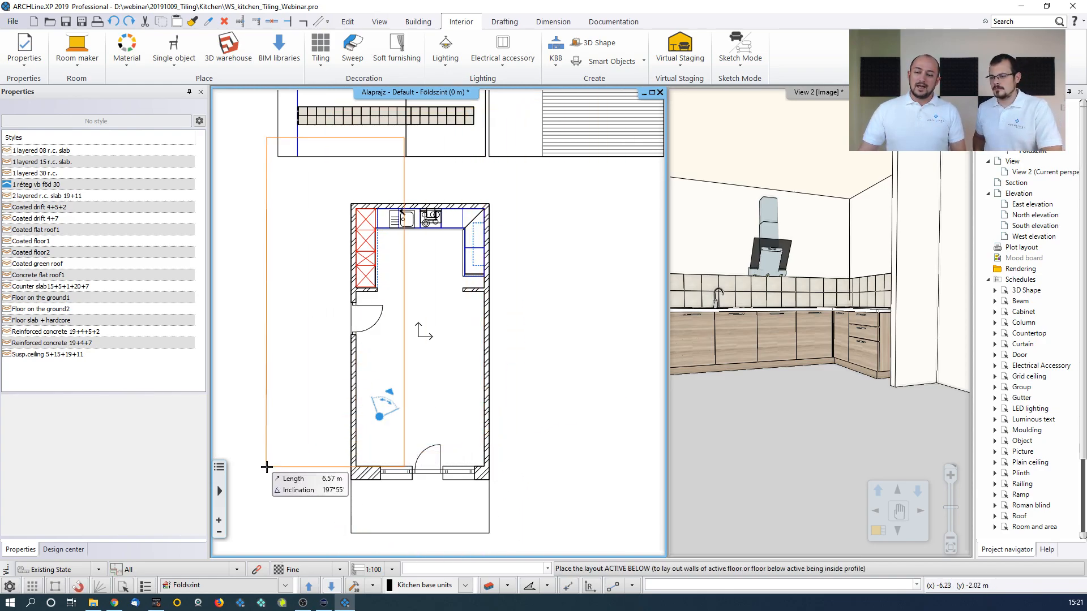
scroll(266, 468, down, 2)
middle_drag(344, 446, 452, 437)
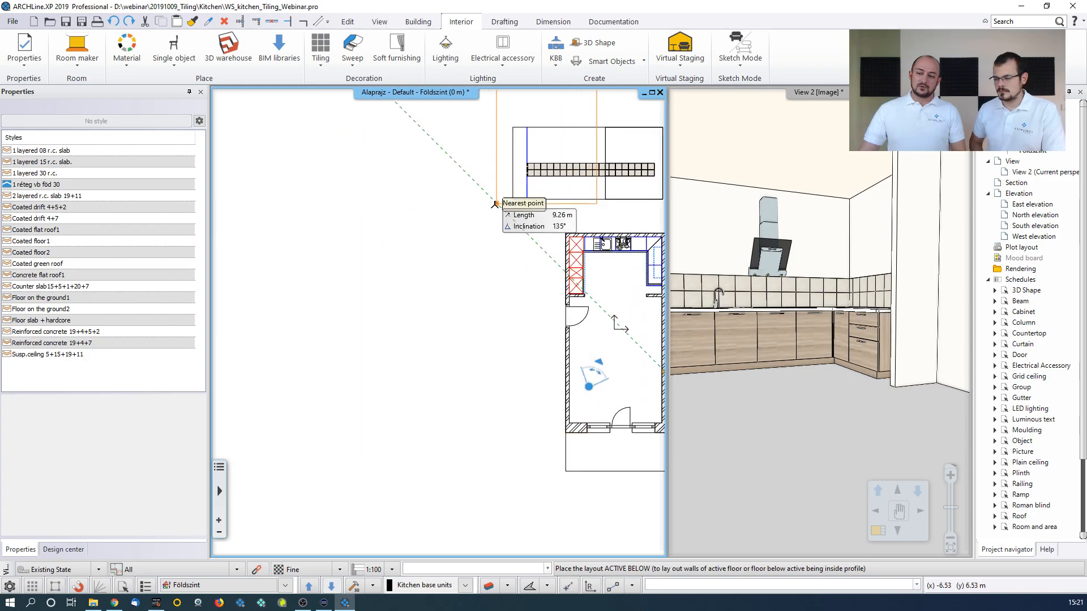
middle_drag(422, 298, 280, 235)
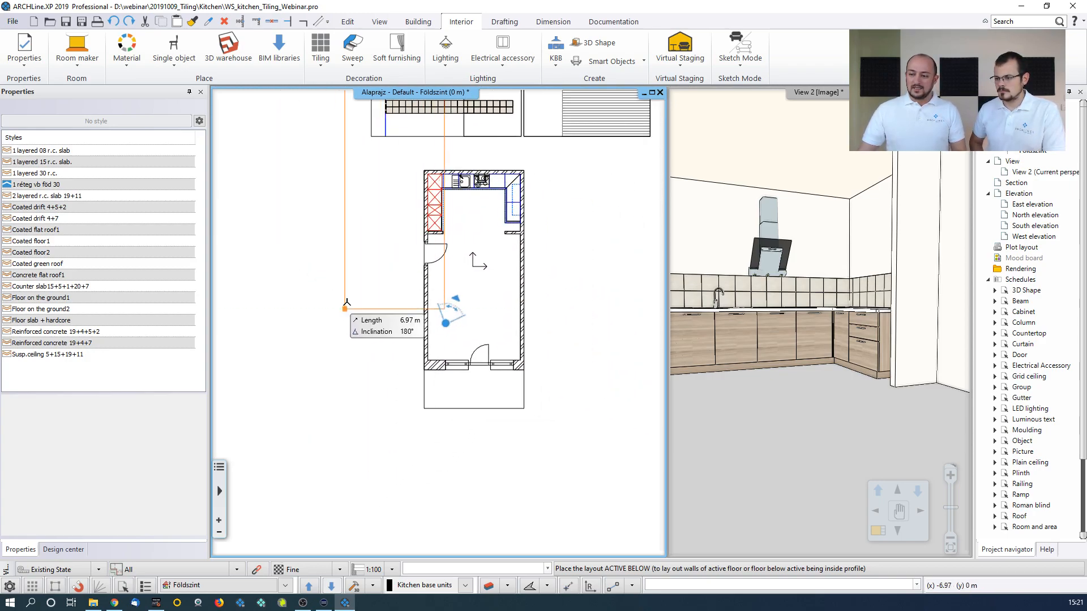
click(422, 408)
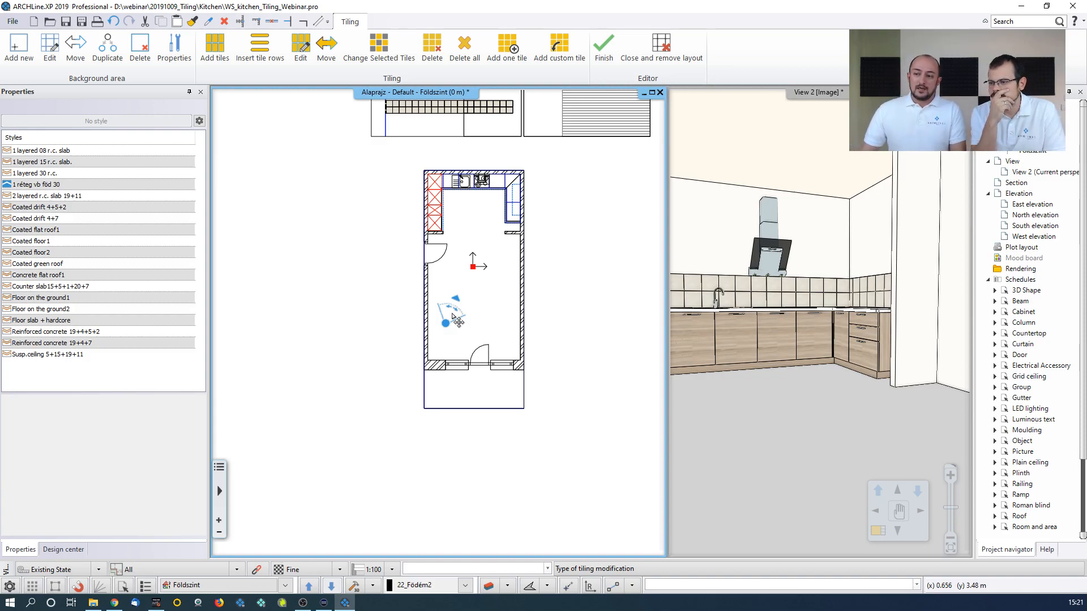
Draw a general-rectangle background area, 3.6 m by 7.24 m, between the inner wall corners of the whole kitchen and living area
click(20, 56)
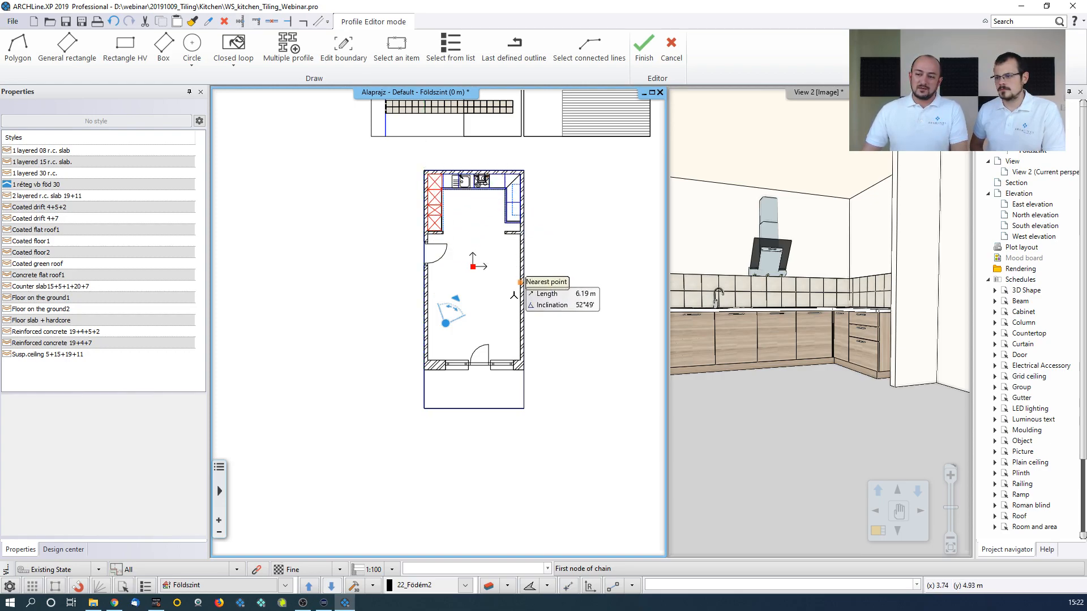
click(69, 49)
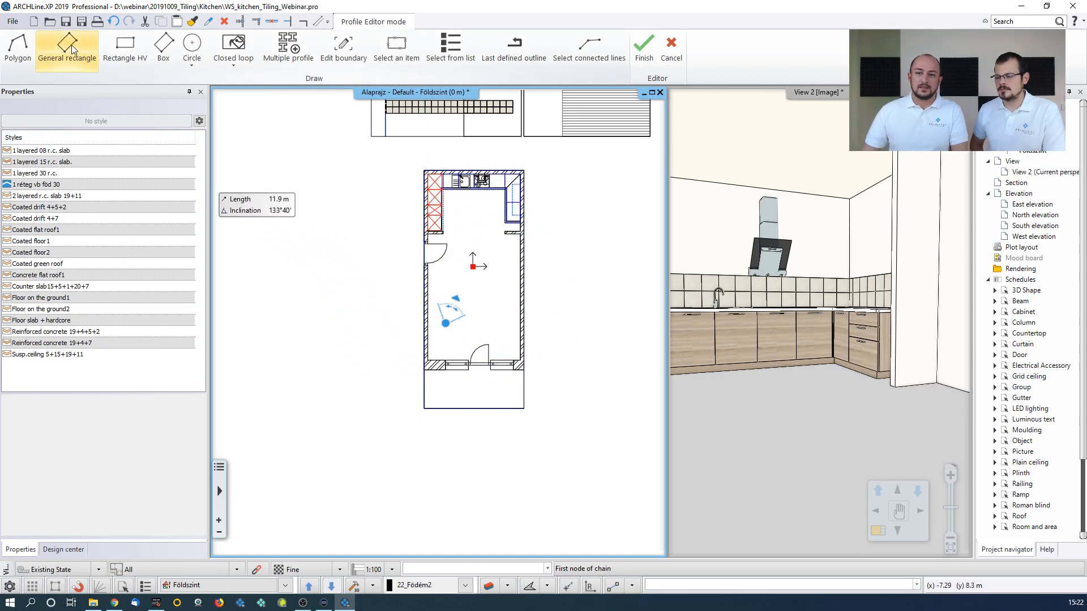
scroll(503, 263, up, 3)
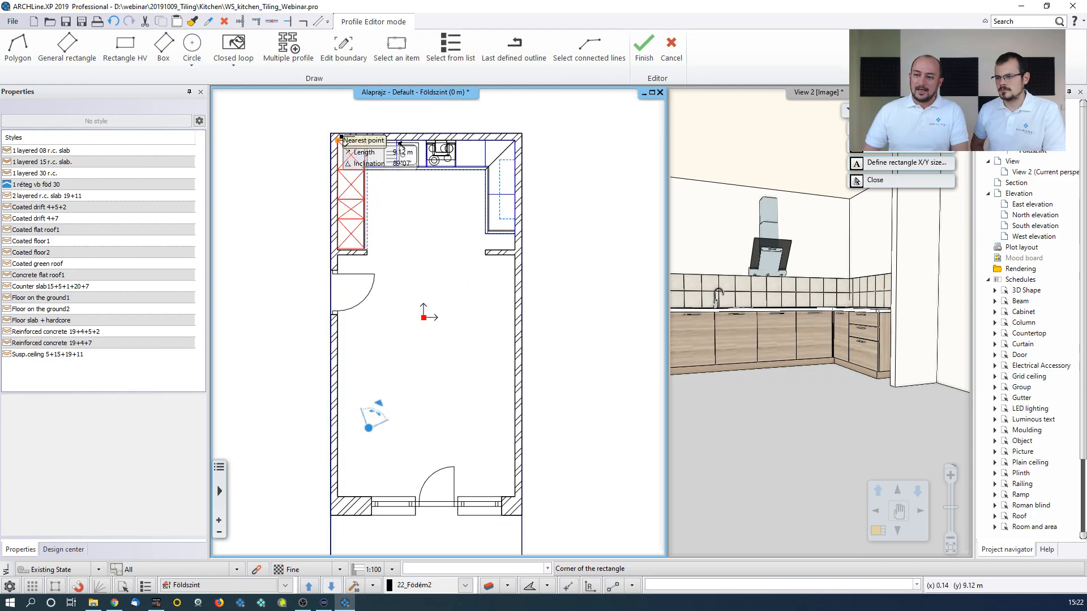
click(338, 140)
click(515, 140)
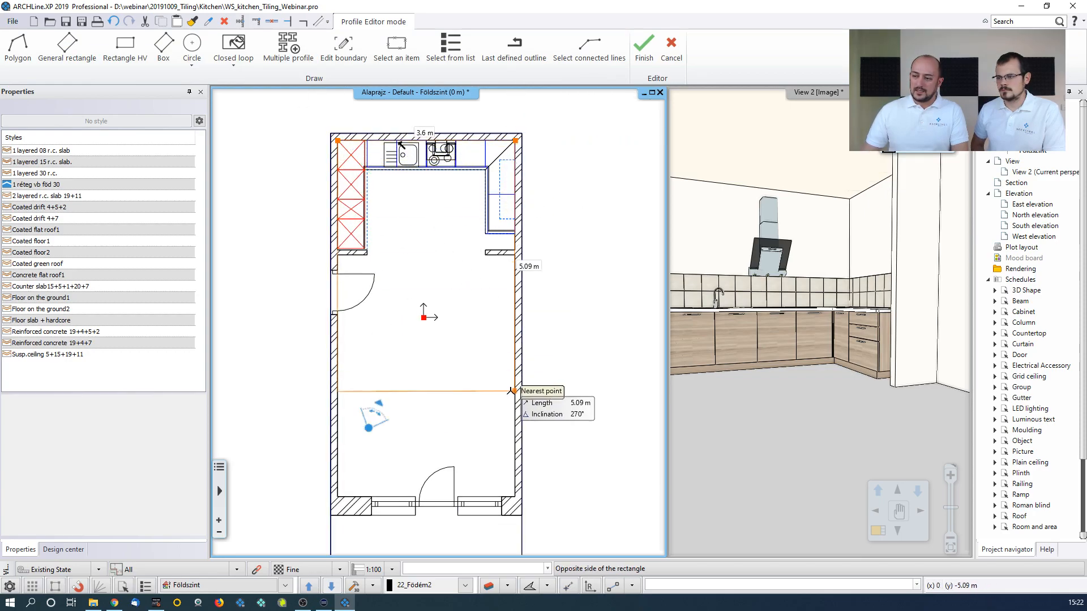
middle_drag(511, 392, 525, 289)
click(528, 392)
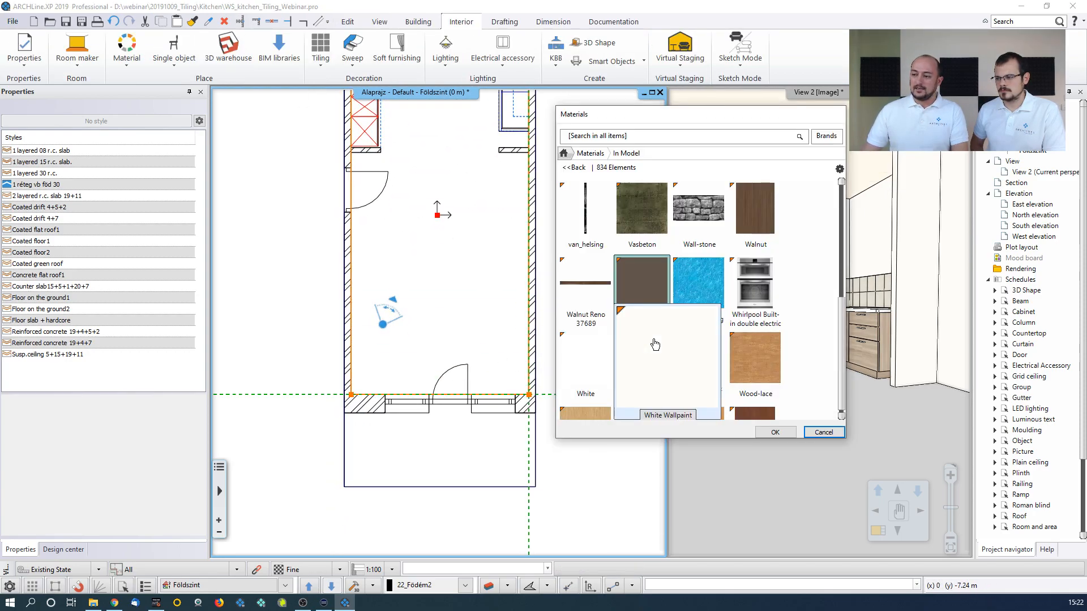
Search the whole material library for dark
mouse_move(736, 365)
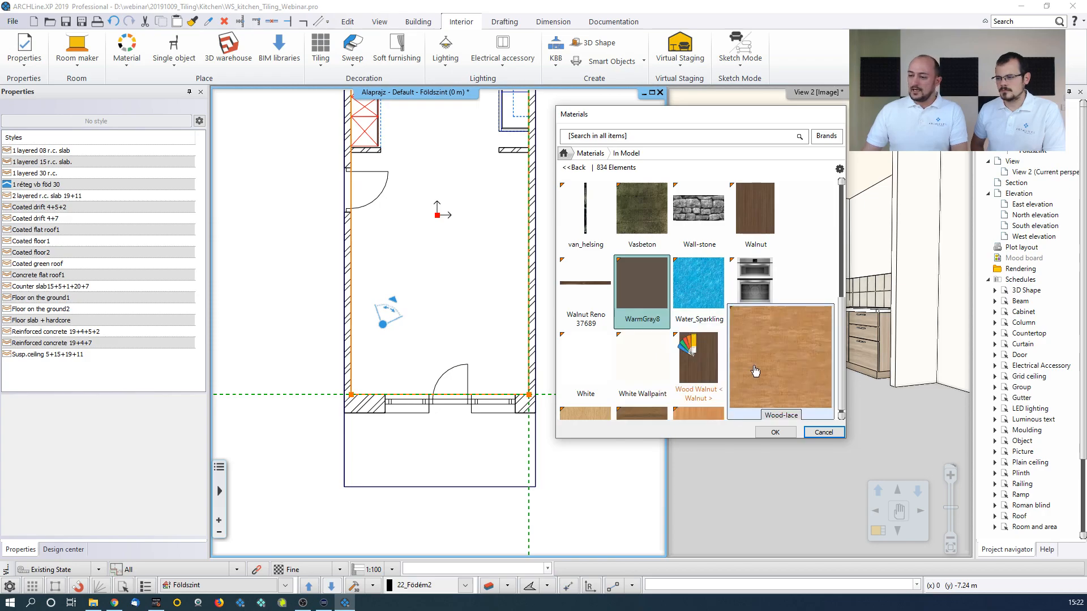
click(564, 153)
click(585, 135)
text(grak)
key(Return)
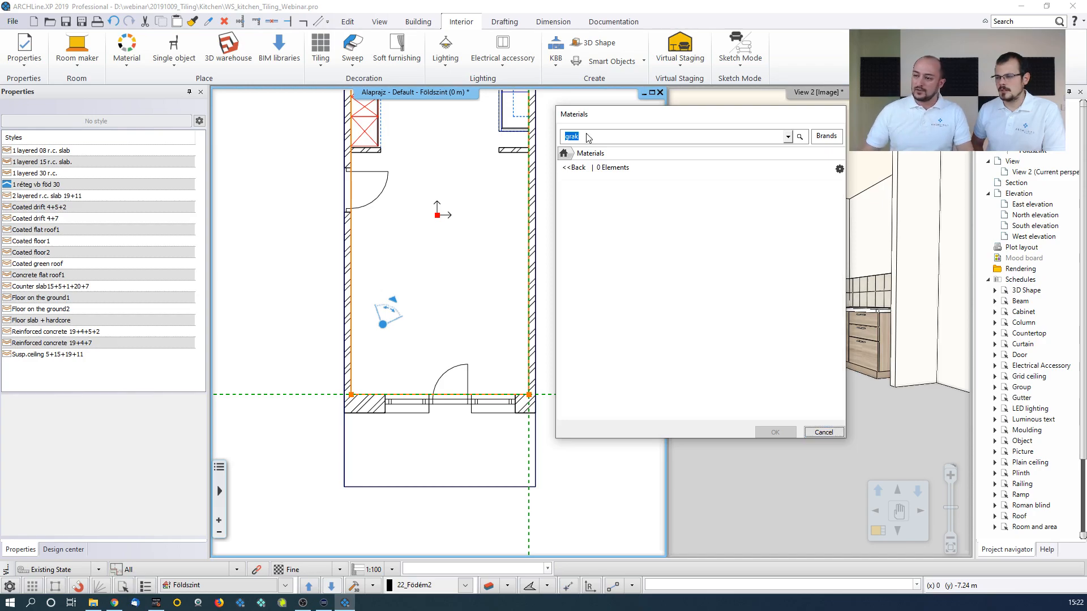
text(d)
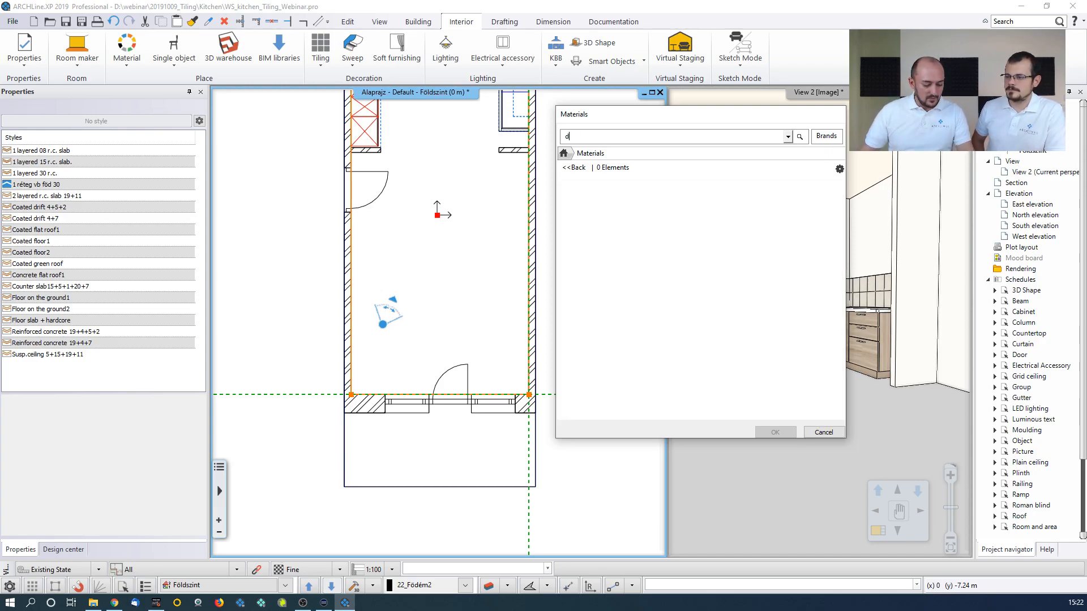
key(Return)
click(584, 140)
text(a)
key(Return)
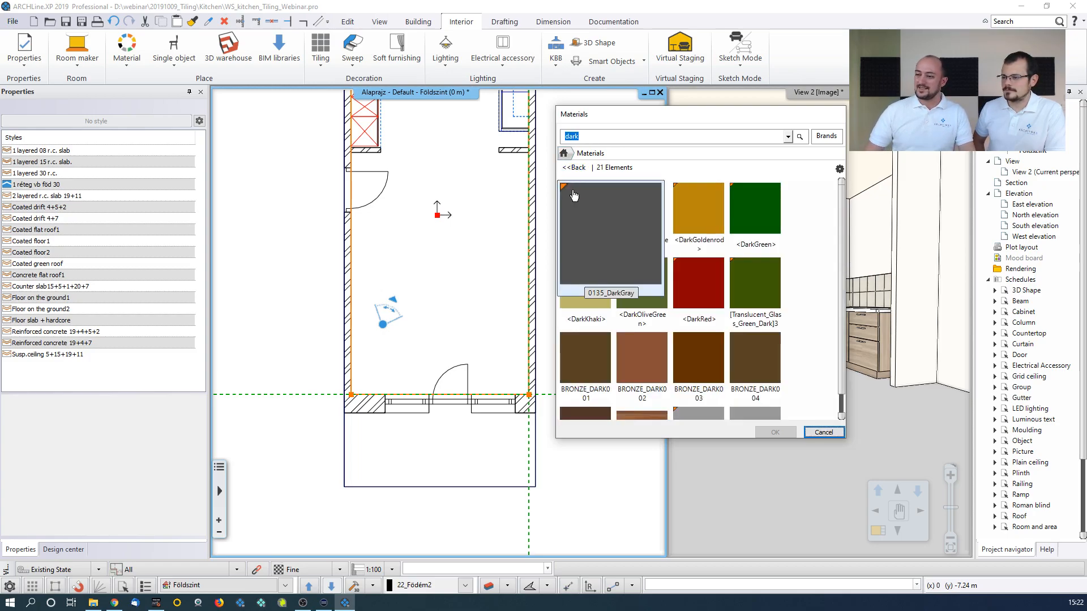
Assign the material 0135_DarkGray to the new floor background area
click(591, 228)
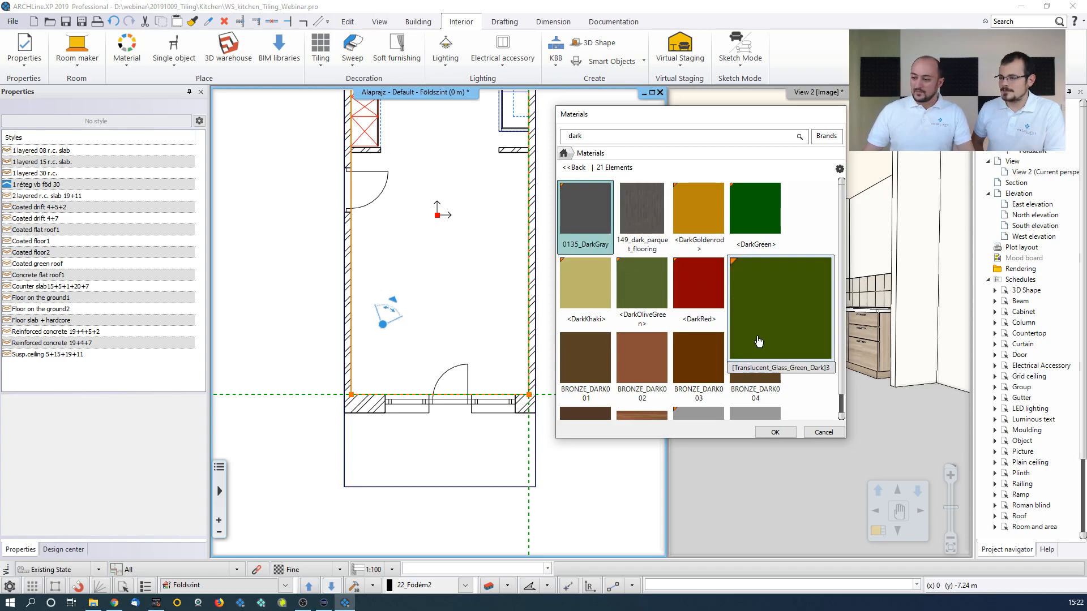
click(773, 432)
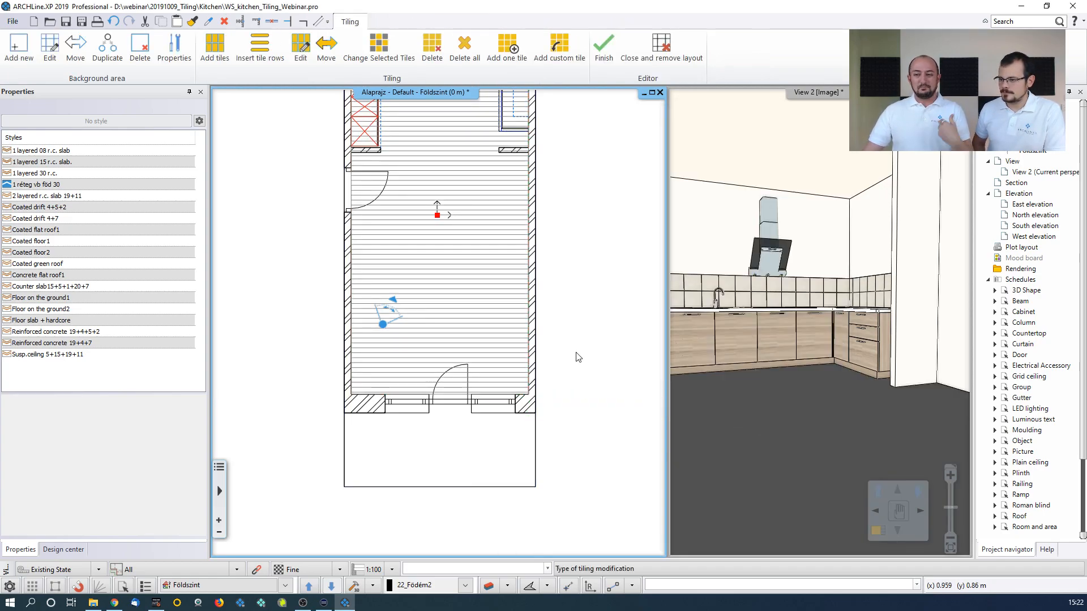
middle_drag(463, 192, 476, 242)
scroll(478, 246, down, 1)
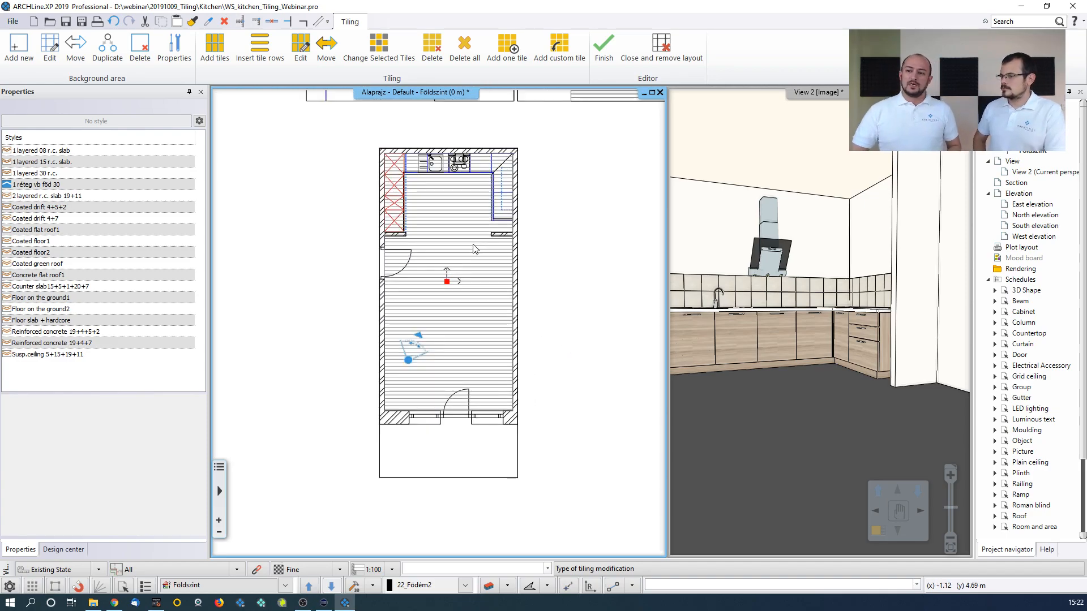
Start tiling the whole floor background area, setting the rectangular tile's height to 0.5 m and its orientation to Rotate left
scroll(474, 249, up, 3)
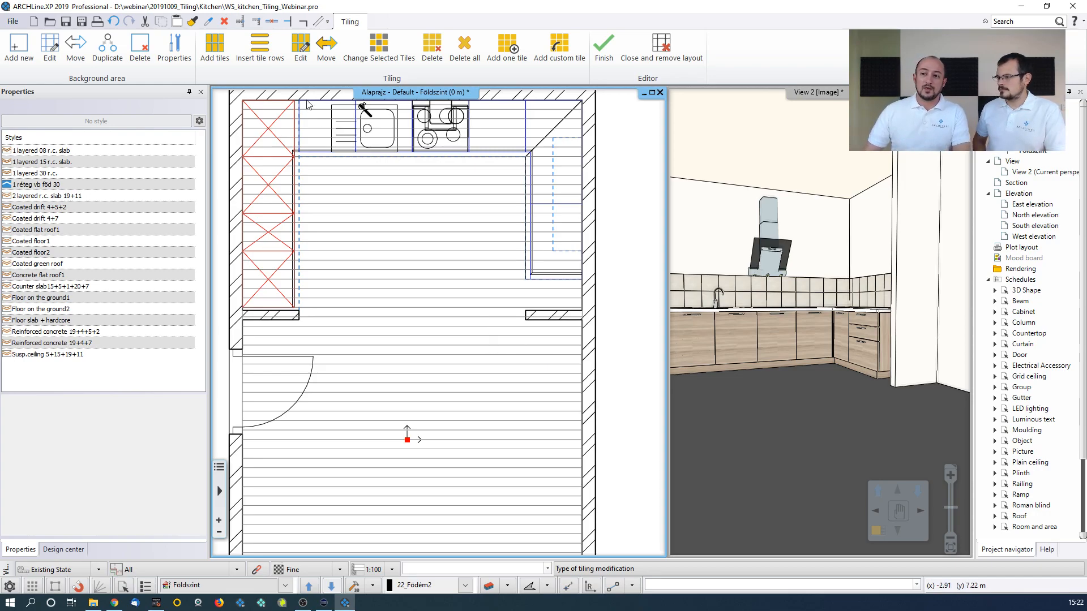
click(215, 53)
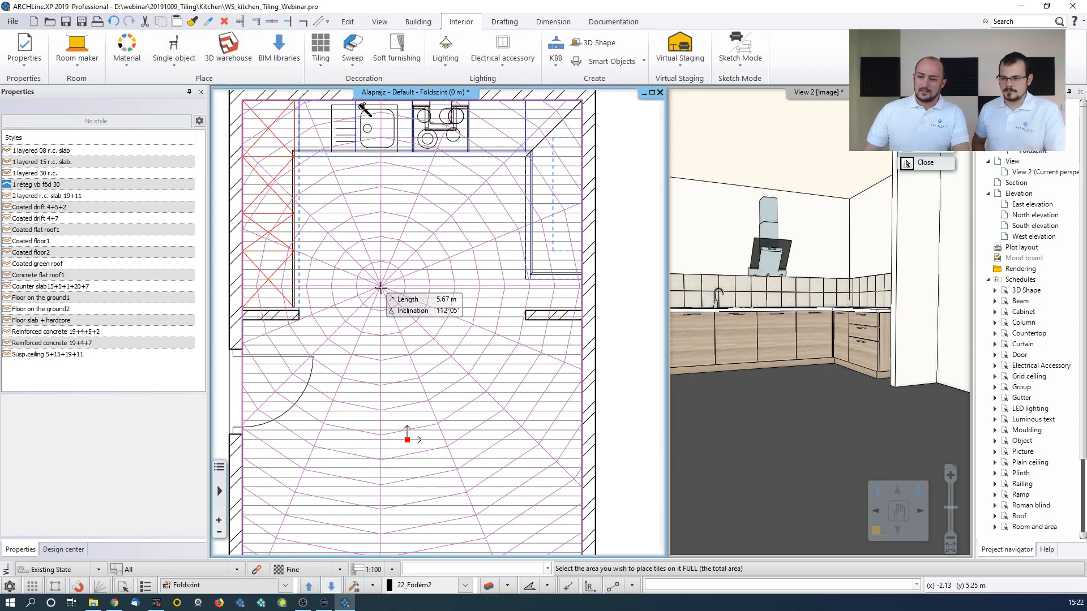
click(381, 289)
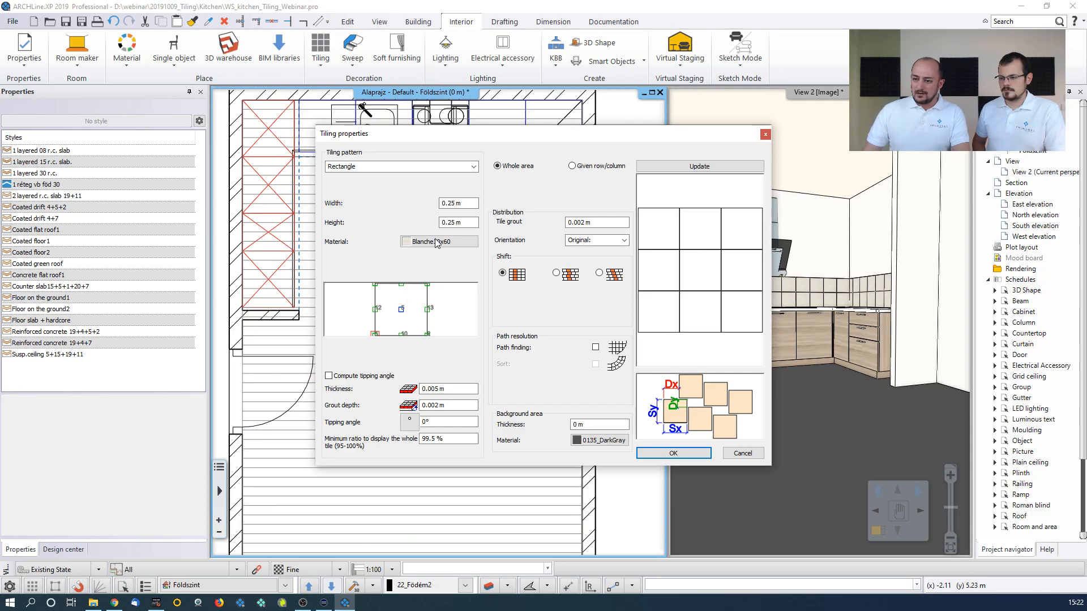
drag(447, 222, 476, 222)
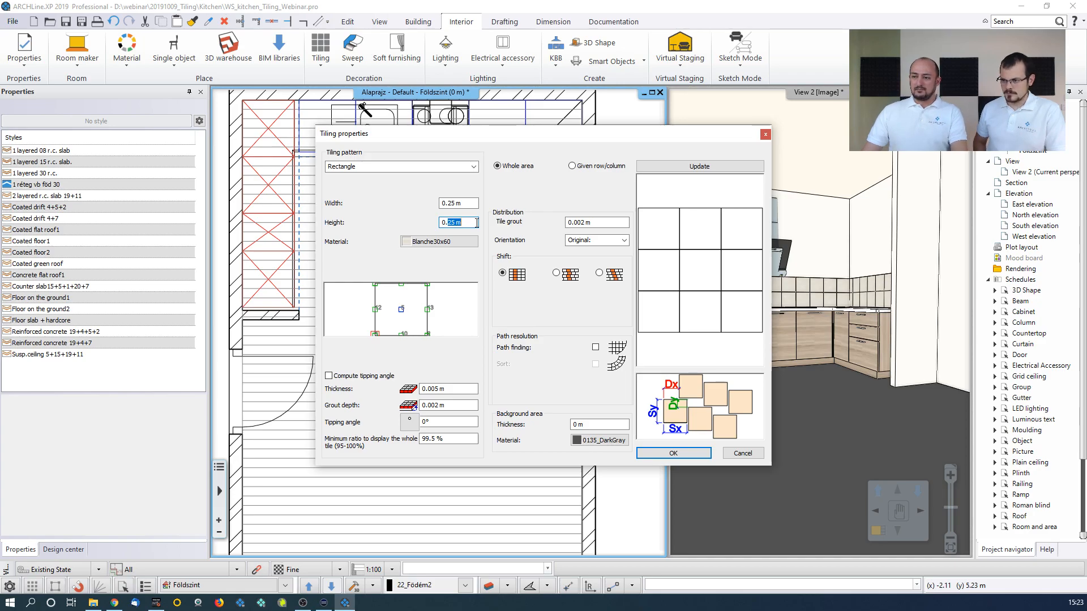
text(5)
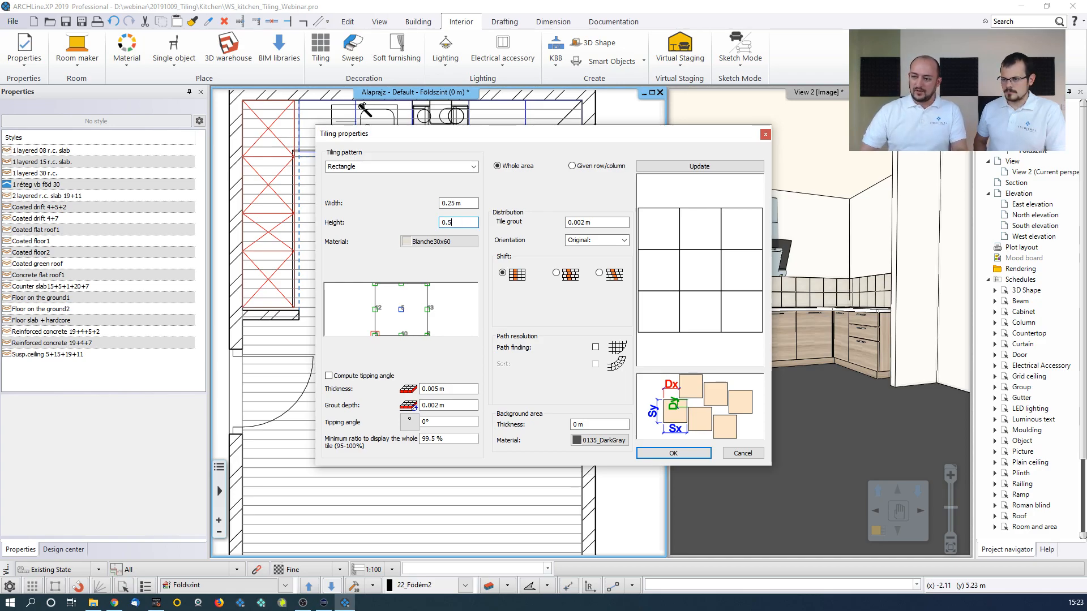
click(470, 204)
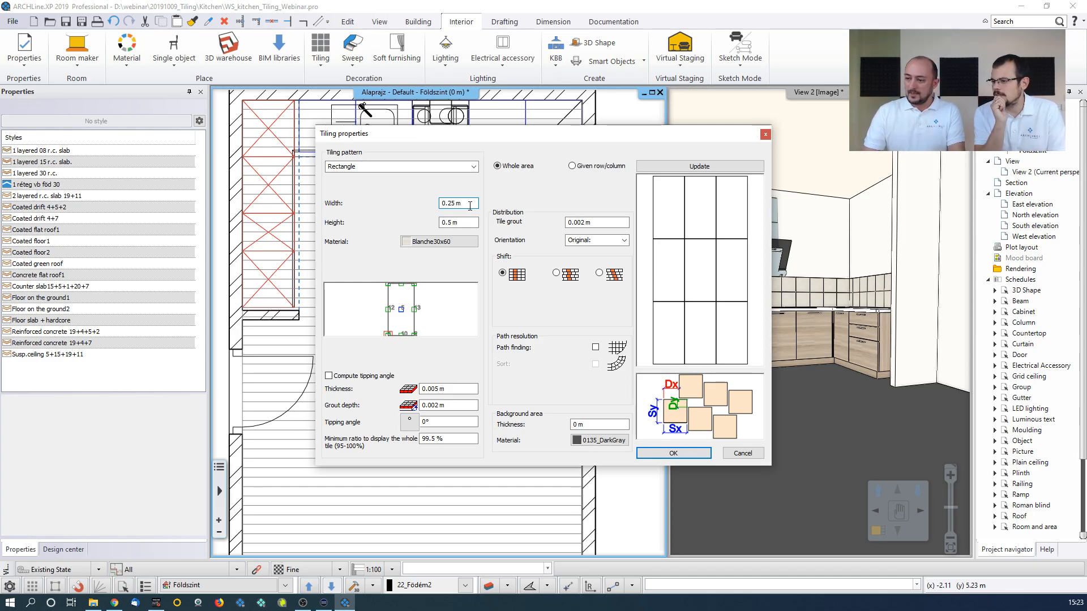
click(622, 240)
click(603, 258)
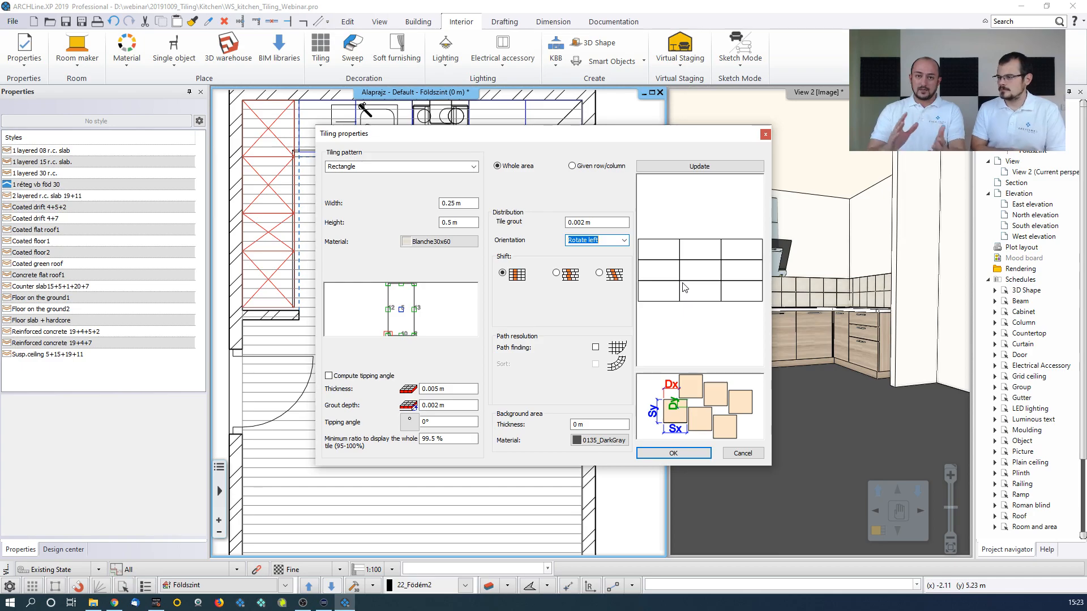
Try an alternating shift for the floor tiles with a row shift (Dx) of 0.1 m and update the preview
click(557, 275)
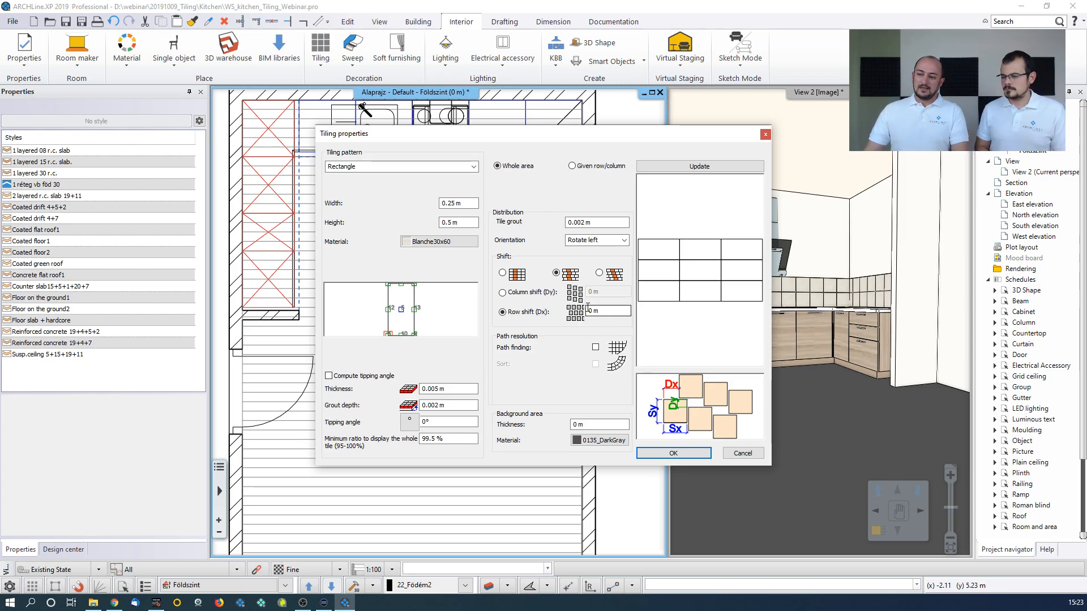
drag(599, 311, 534, 310)
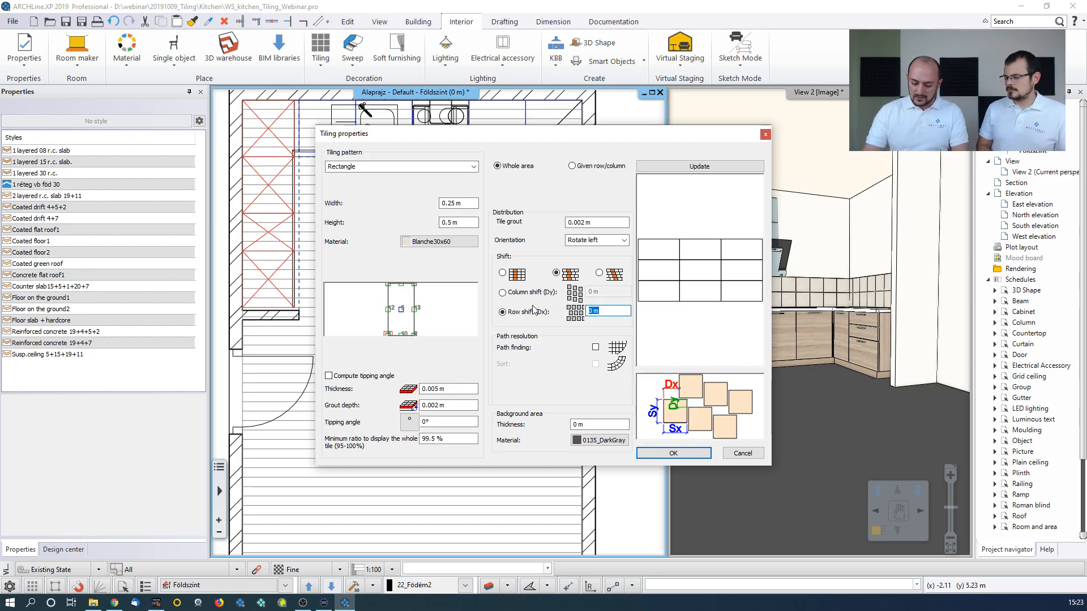
text(0.1)
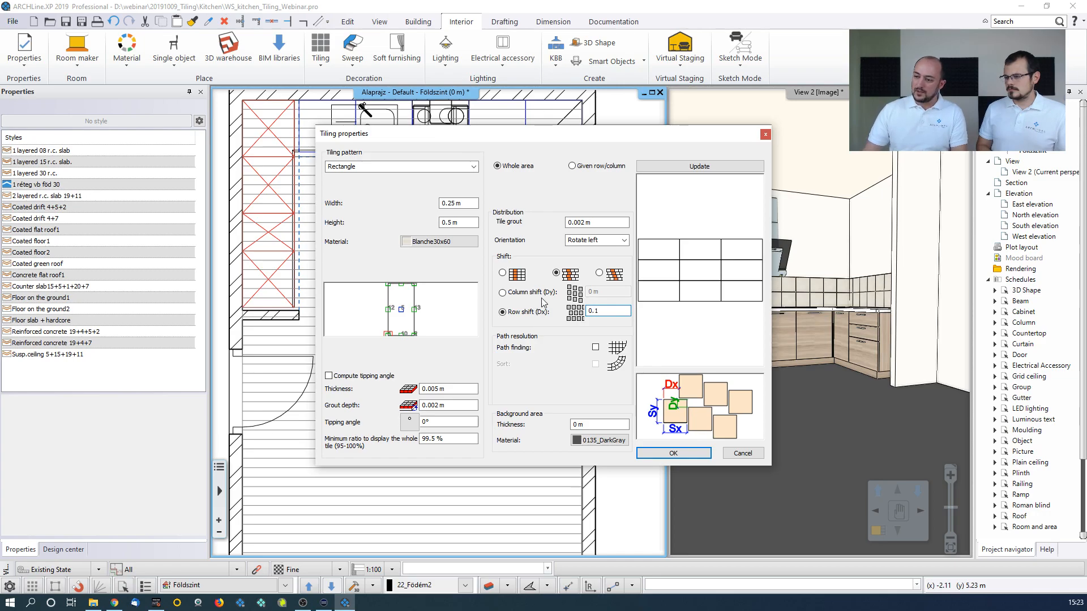
click(679, 168)
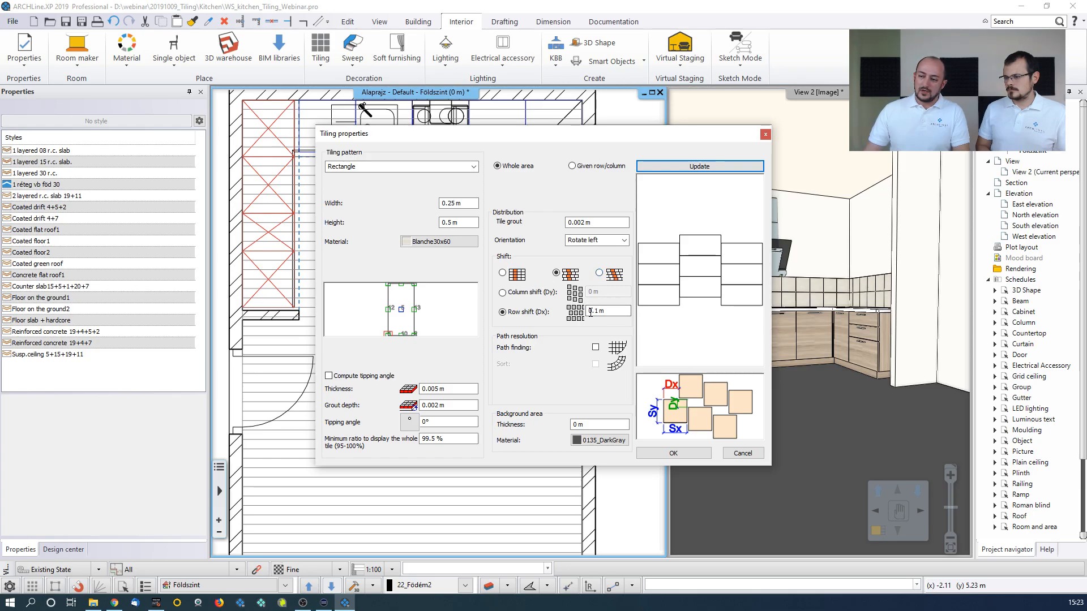
Use the progressive shift for the floor tiles, with row shift 0 m and column shift 0.25 m, and update the preview
click(599, 274)
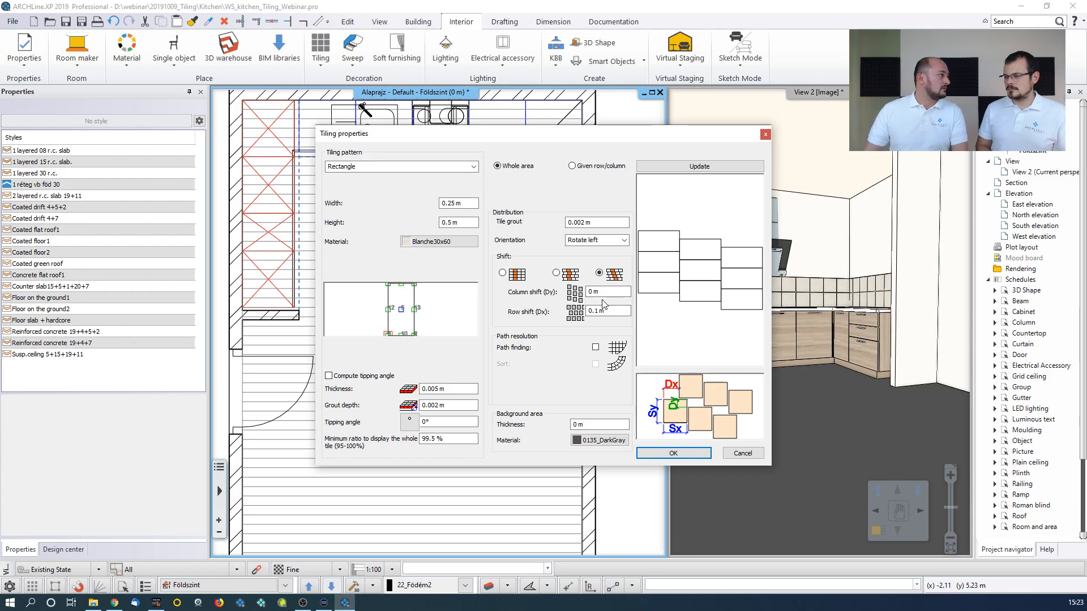
drag(610, 310, 555, 314)
text(0)
click(625, 291)
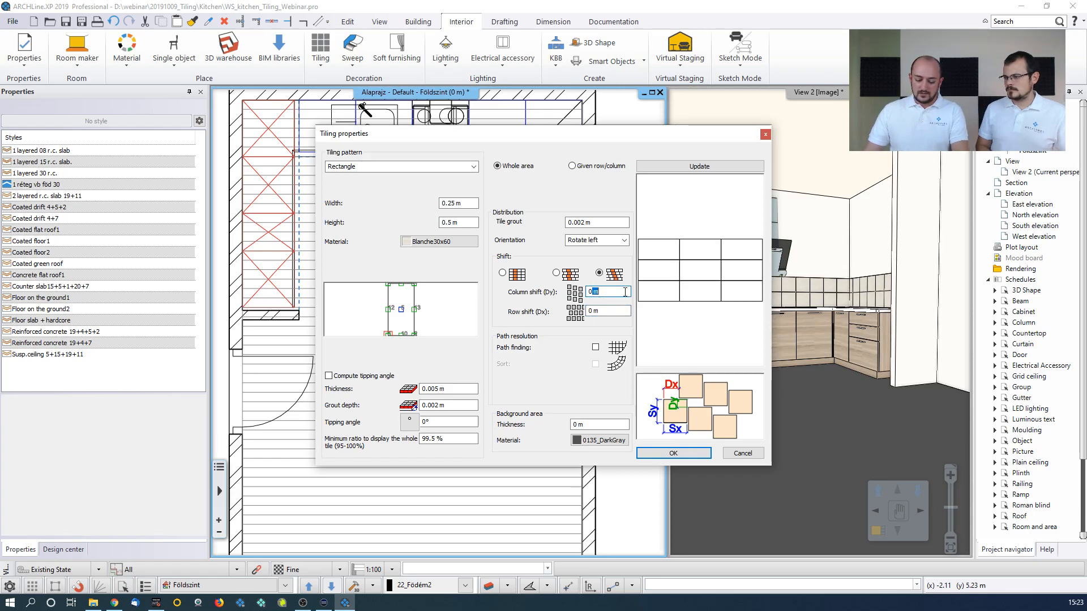
text(.25)
click(685, 169)
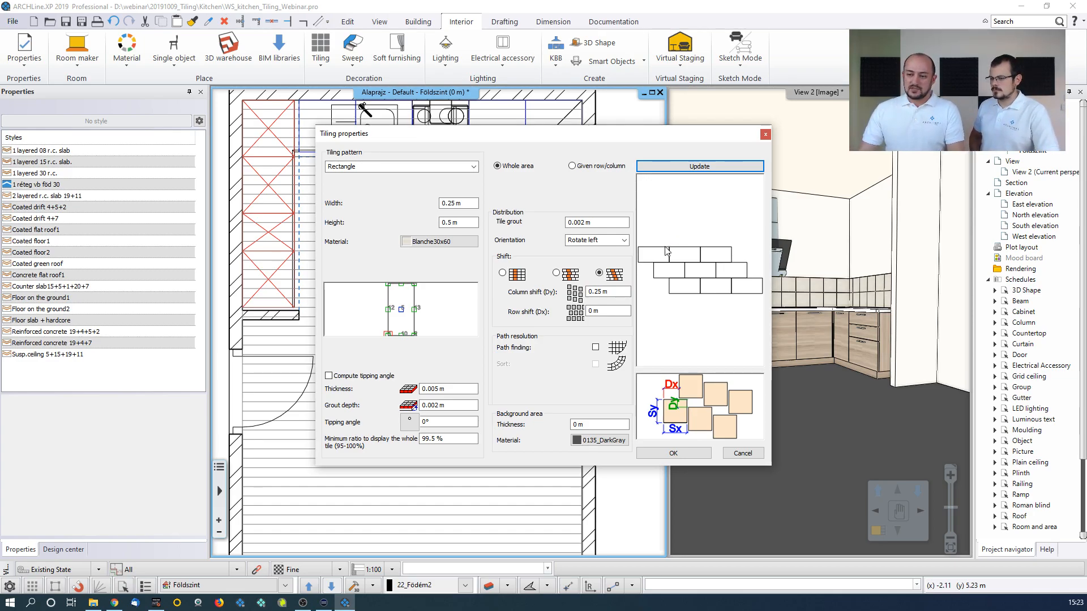
Place the floor tiling from the lower inner corner of the left partition stub, aligned with the matching corner of the right stub
click(658, 453)
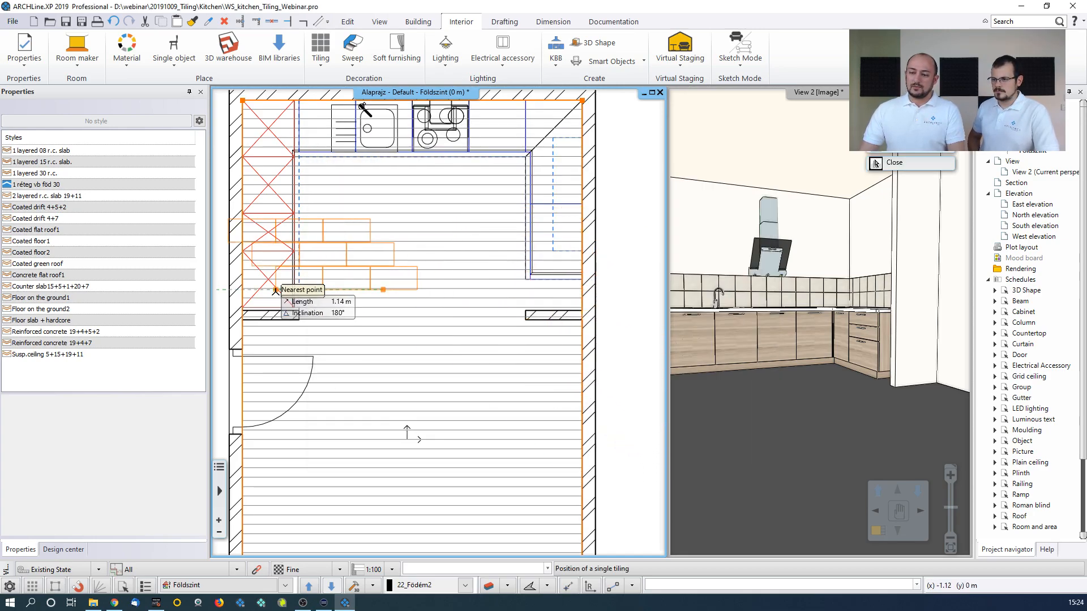
click(299, 320)
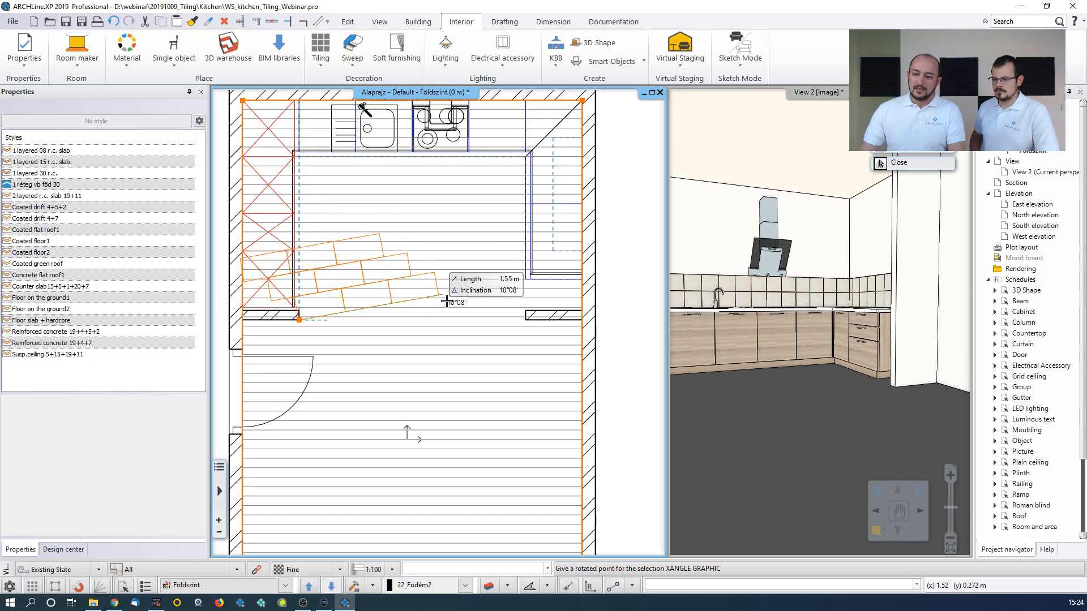
click(525, 320)
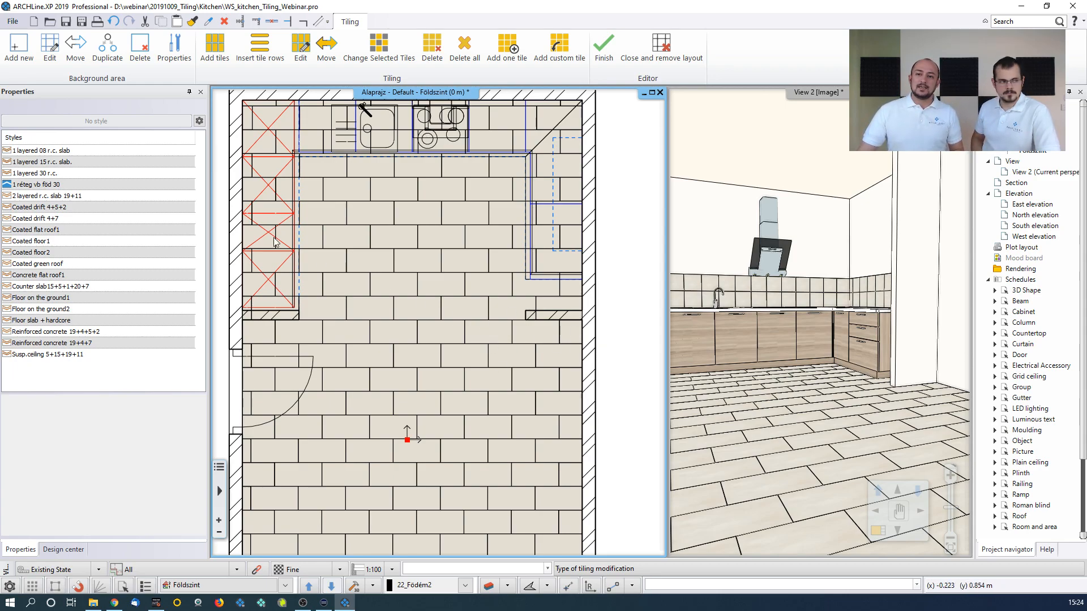
Edit the floor background area's outline and insert two nodes where the left partition stub's faces meet the outer wall
click(45, 51)
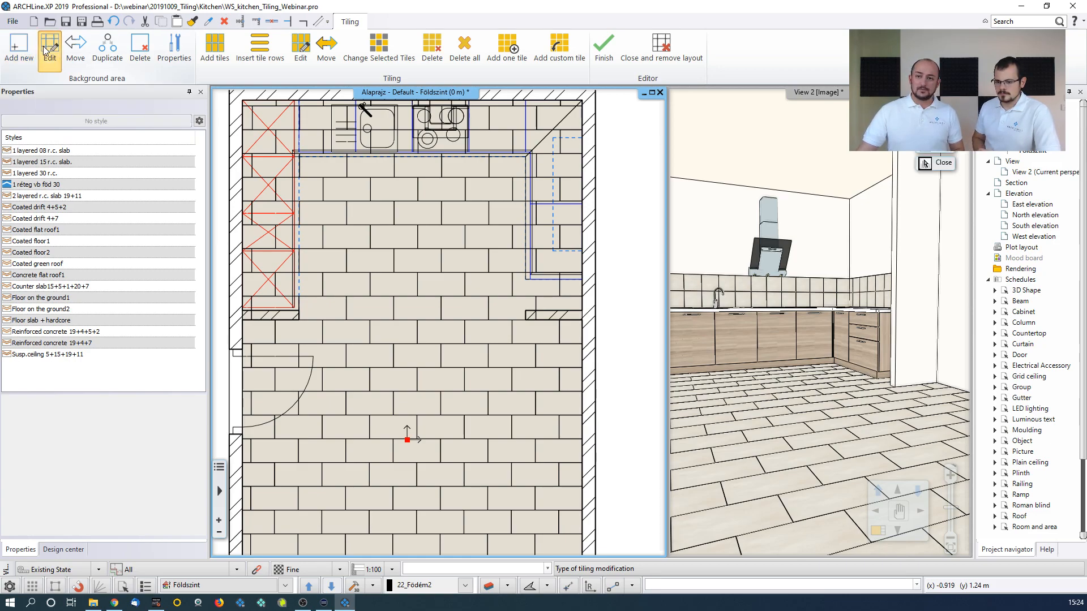
click(403, 318)
scroll(380, 327, up, 5)
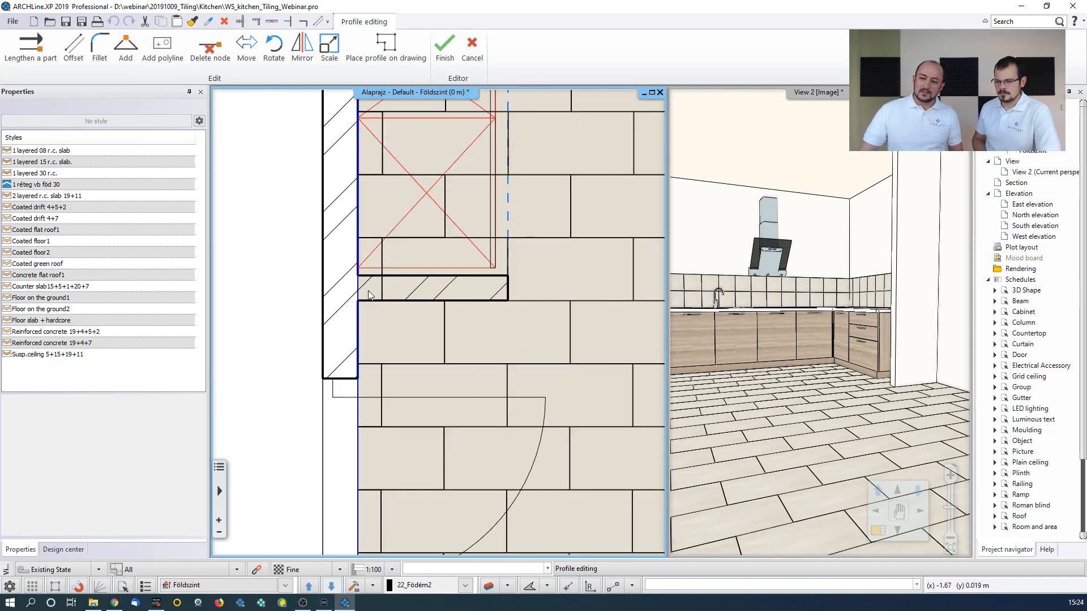
click(359, 286)
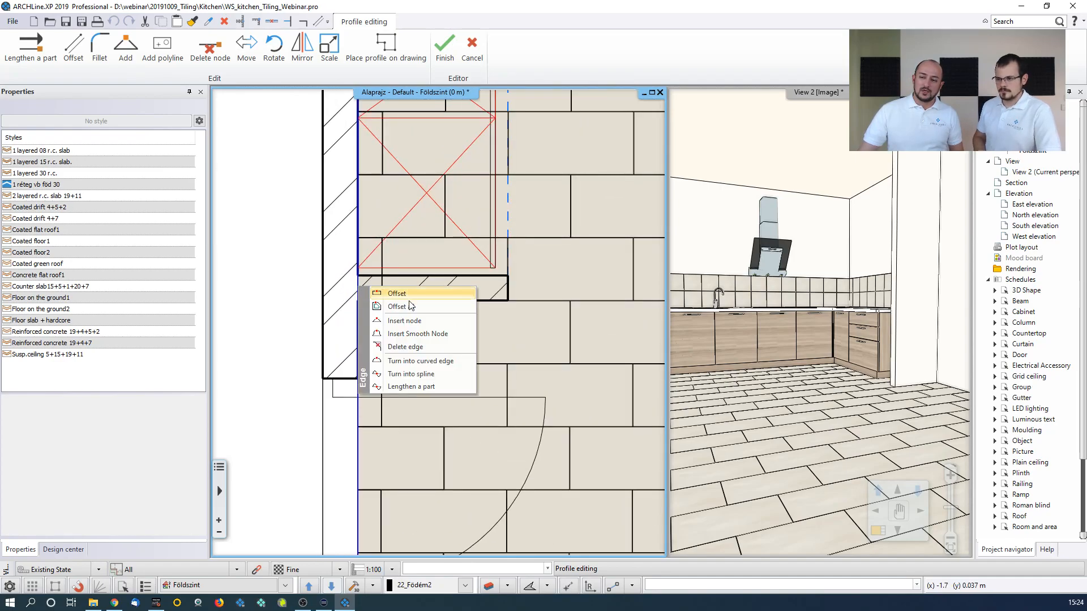
click(408, 323)
click(359, 275)
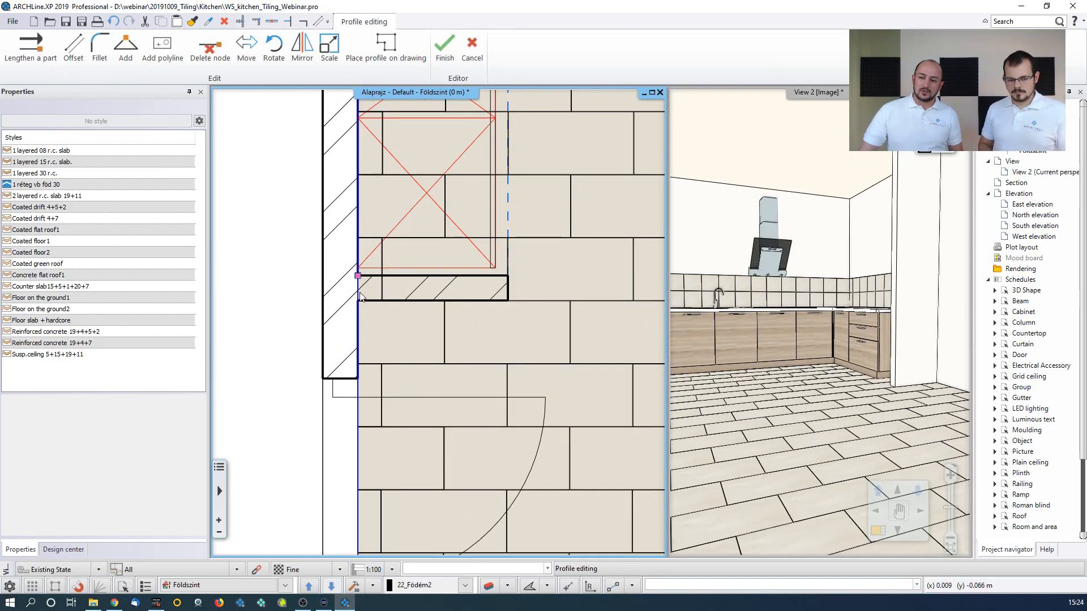
click(359, 293)
click(409, 334)
click(357, 301)
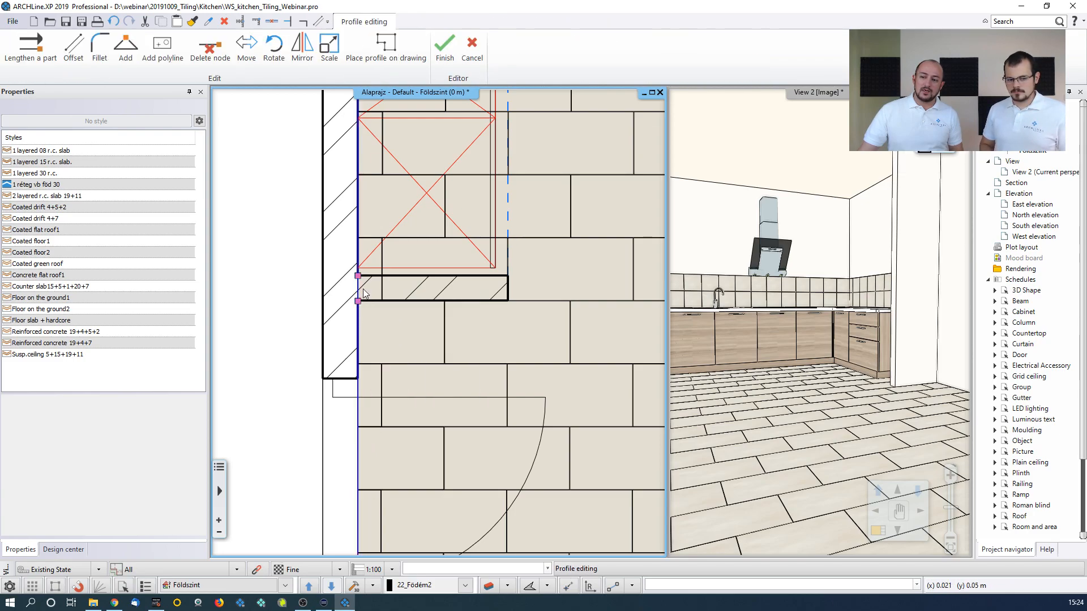
Offset the outline edge between the two new nodes to the free end of the left partition stub
click(358, 288)
click(402, 296)
click(509, 290)
Insert two nodes in the background outline where the right partition stub's faces meet the outer wall
scroll(535, 306, down, 2)
middle_drag(556, 322, 496, 311)
mouse_move(612, 308)
middle_down()
mouse_move(474, 287)
mouse_move(454, 295)
middle_up()
scroll(454, 295, down, 2)
scroll(543, 298, up, 2)
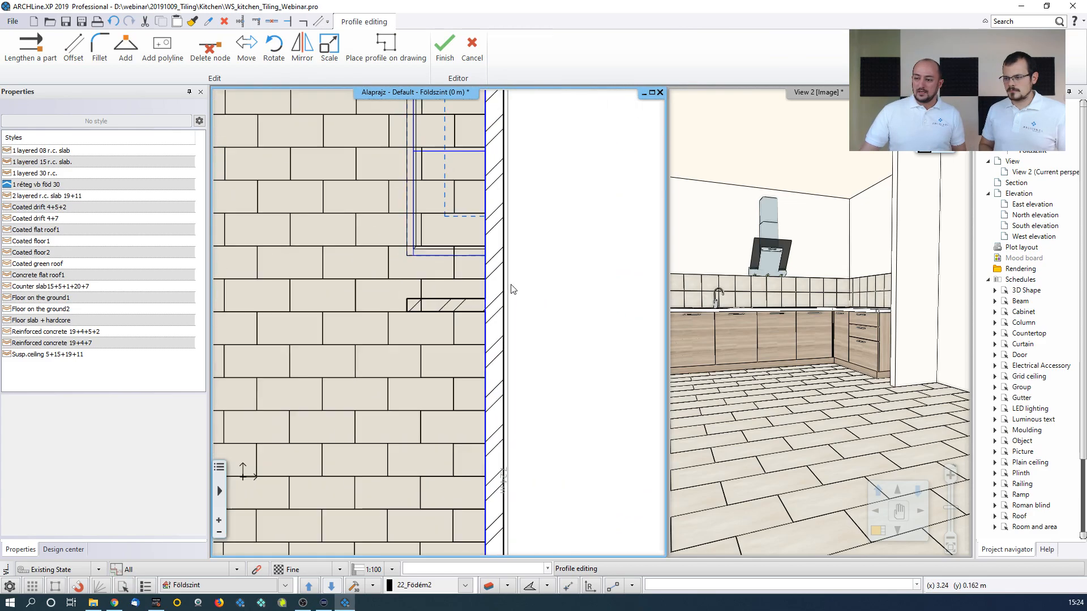
click(484, 312)
click(513, 345)
click(484, 304)
click(485, 316)
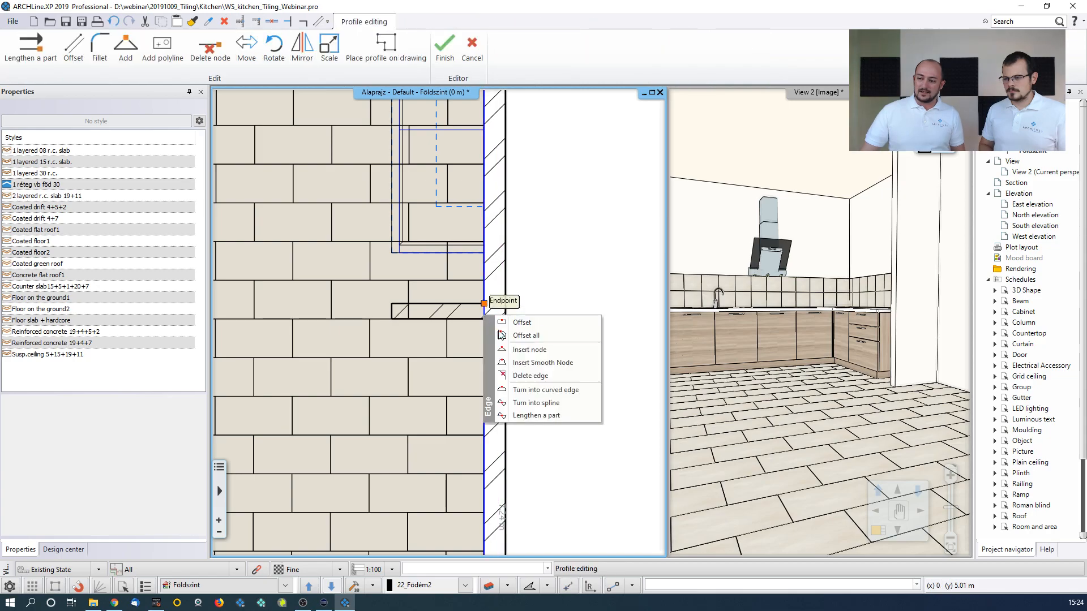
click(520, 352)
scroll(483, 318, up, 3)
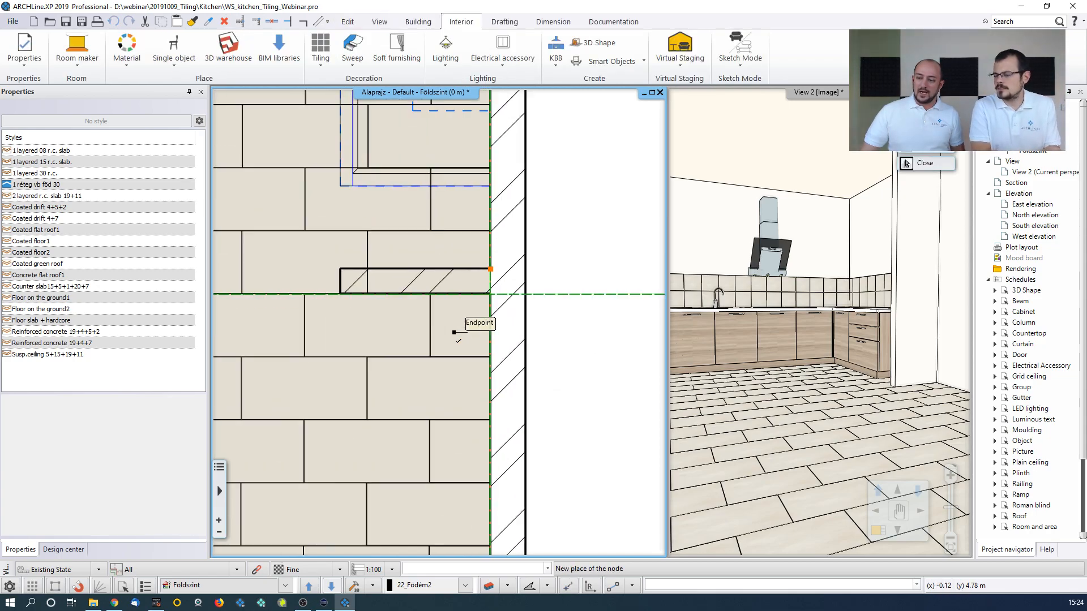
click(491, 269)
Offset the edge between the right-hand nodes to the free end of the right partition stub and finish the profile editing
click(490, 257)
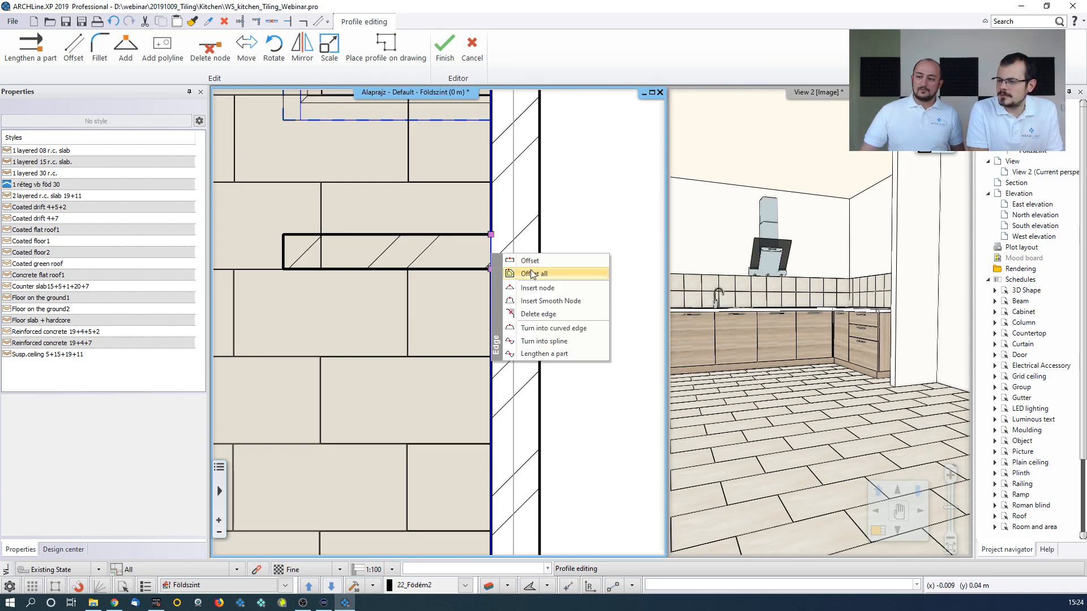
click(512, 274)
click(491, 251)
scroll(291, 310, down, 6)
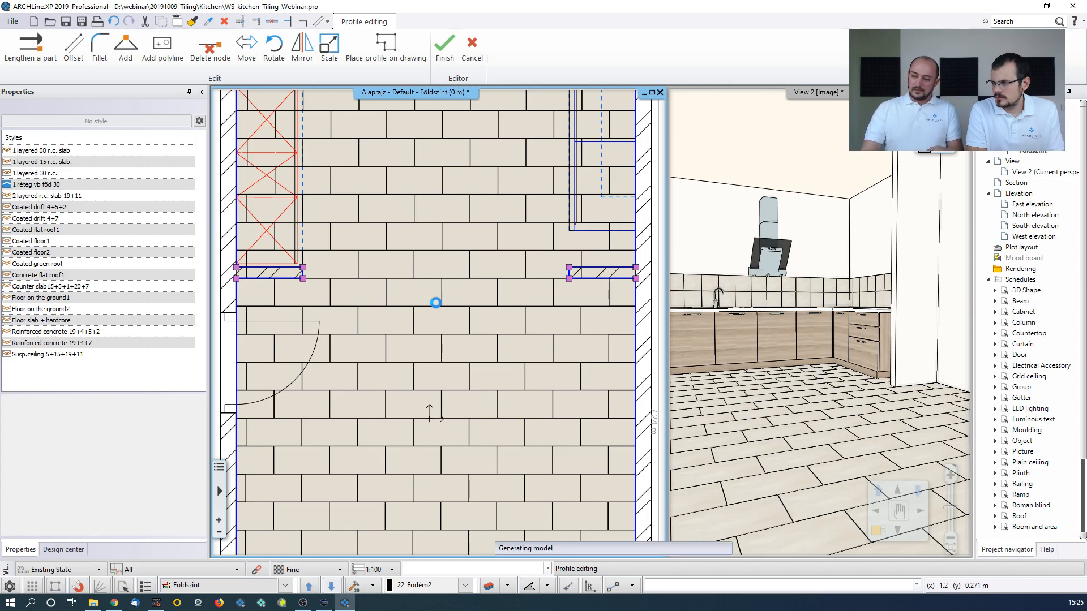
key(Return)
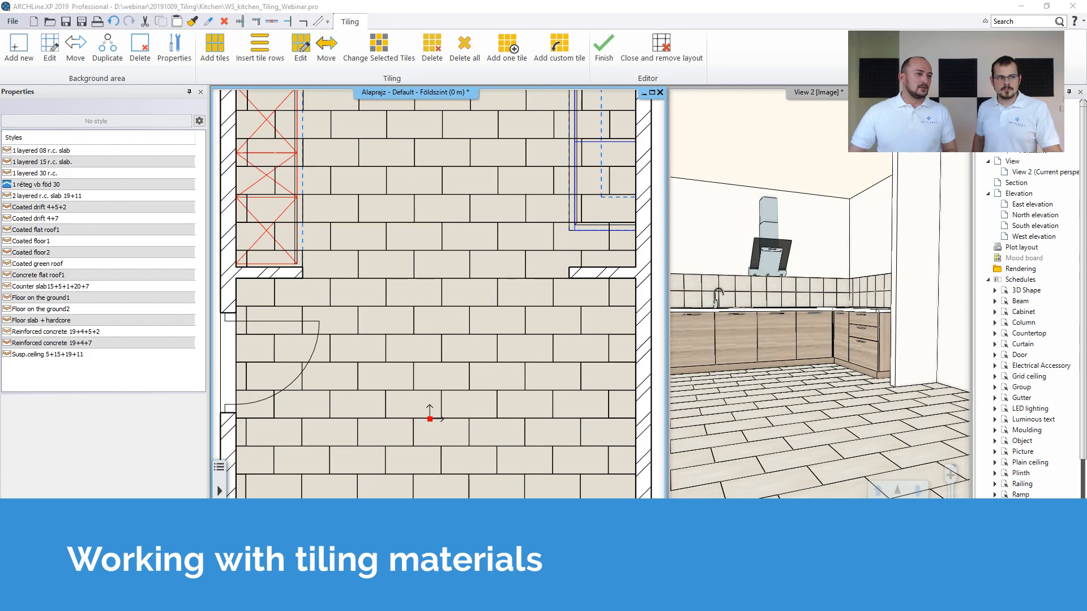
Switch to Google Chrome and search Google for "geometric wall texure"
drag(1, 187, 539, 91)
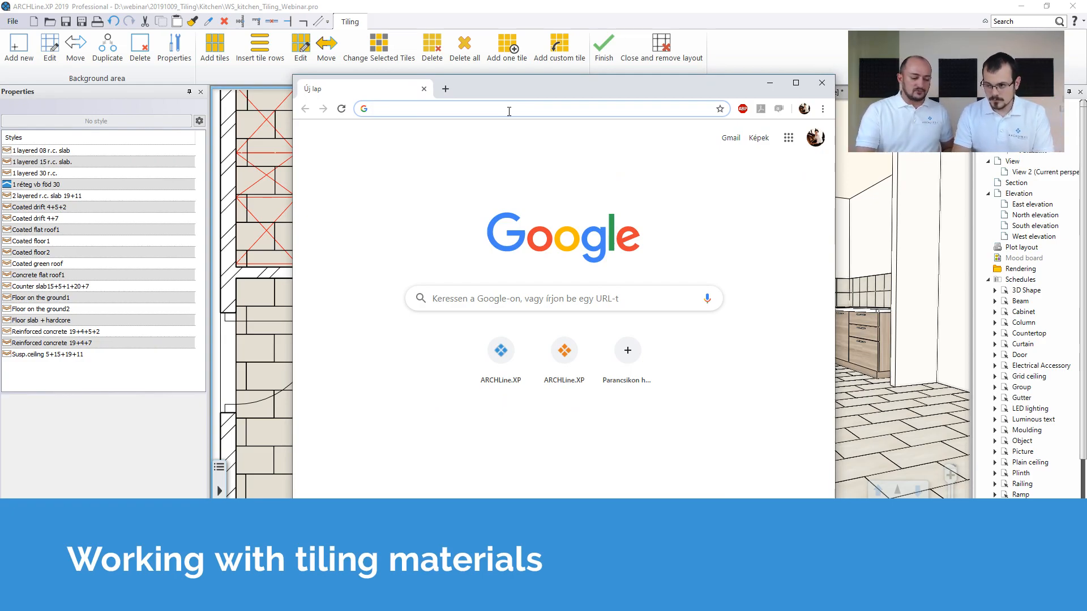
text(geom)
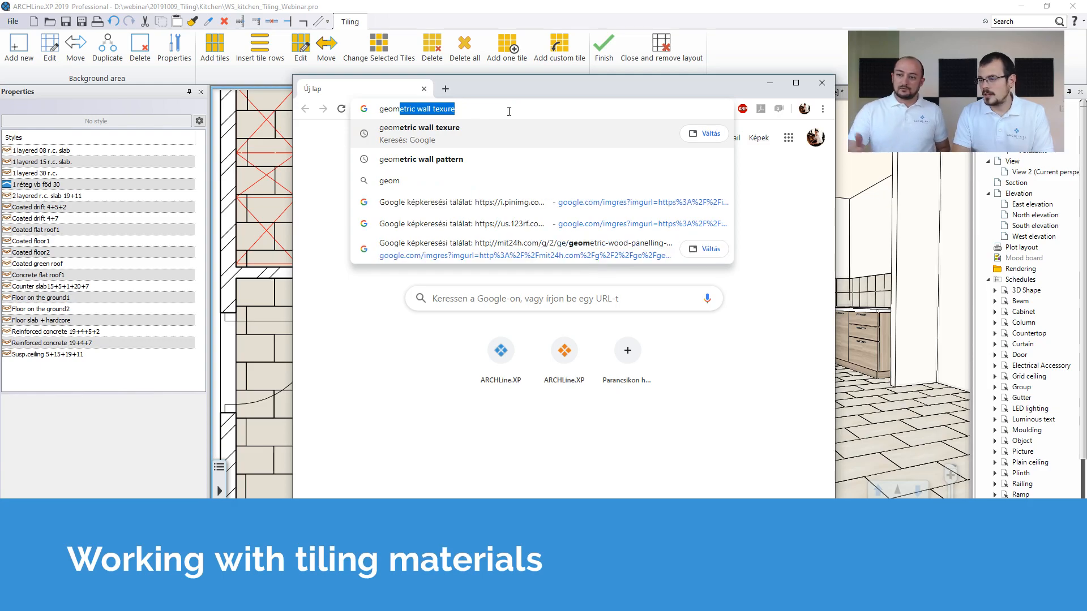
key(Return)
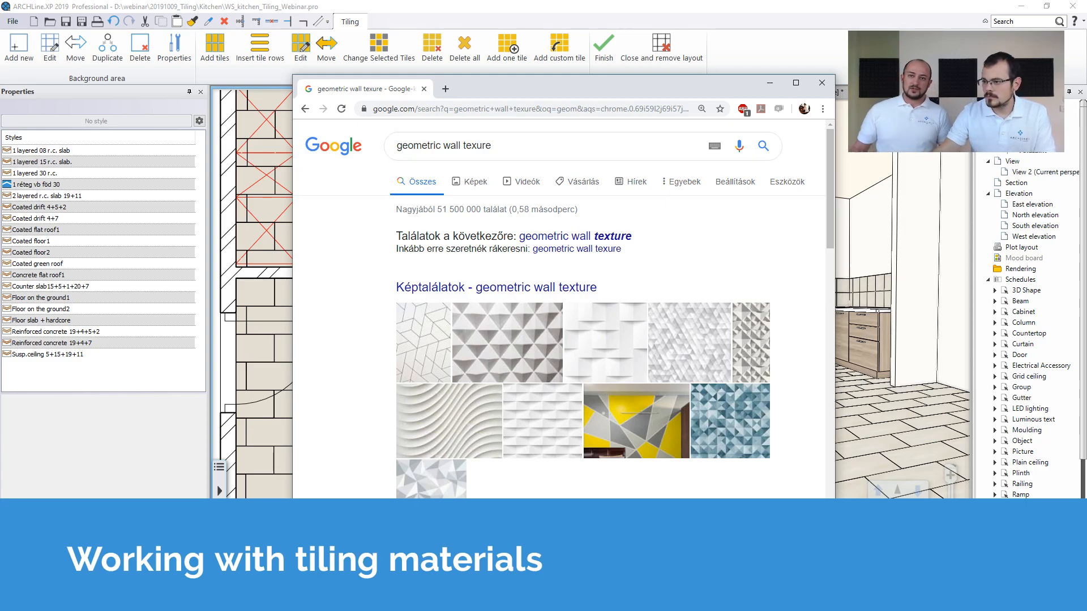
Replace the Google query with "brick pattern" and run the search
triple_click(544, 153)
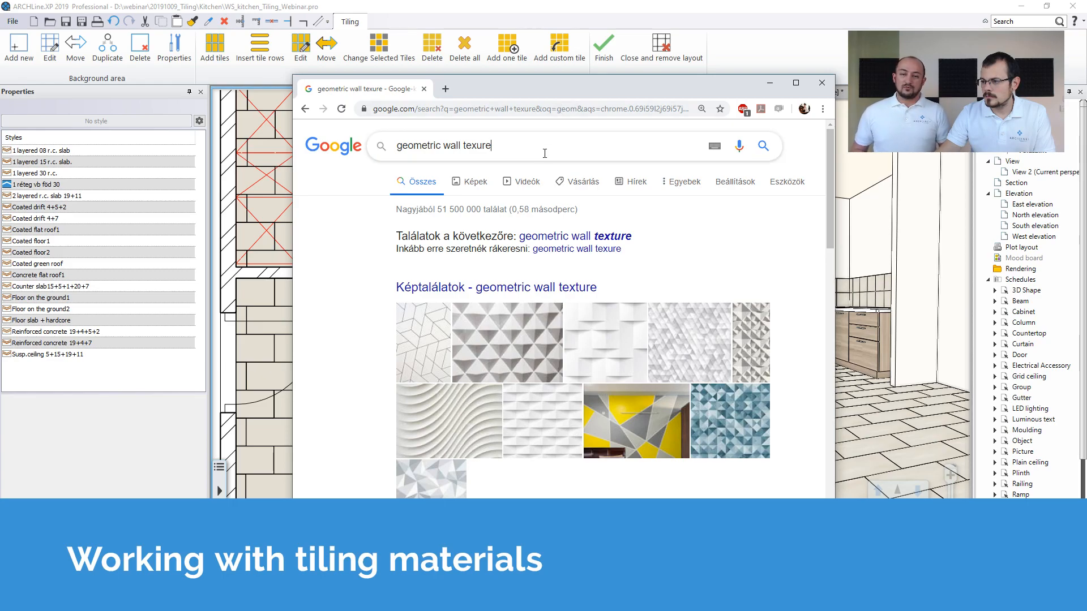
text(wallp)
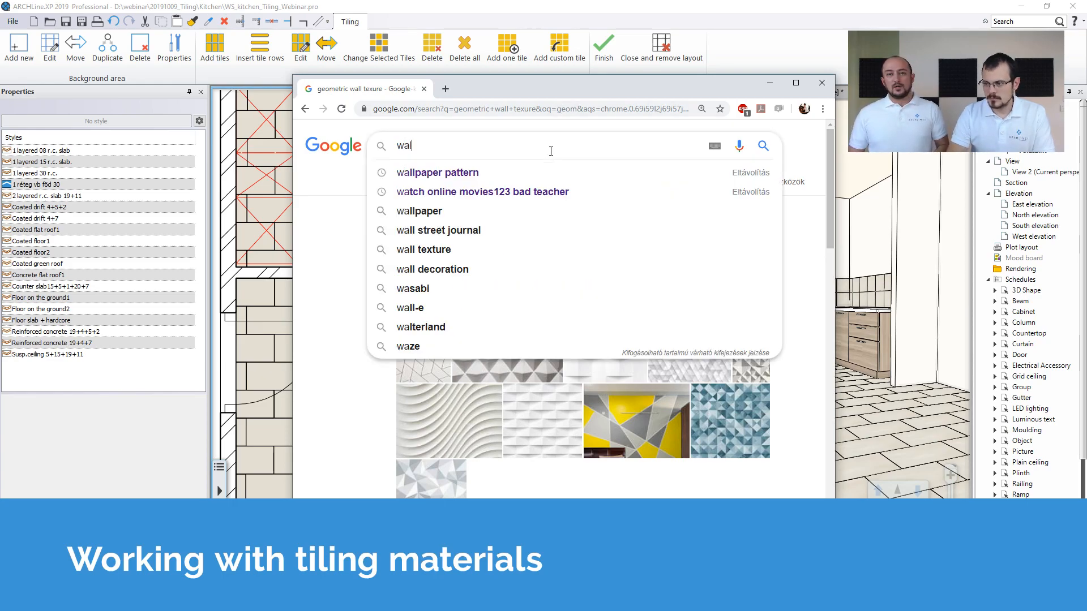
key(BackSpace)
key(BackSpace)
key(BackSpace)
key(BackSpace)
key(BackSpace)
text(bri)
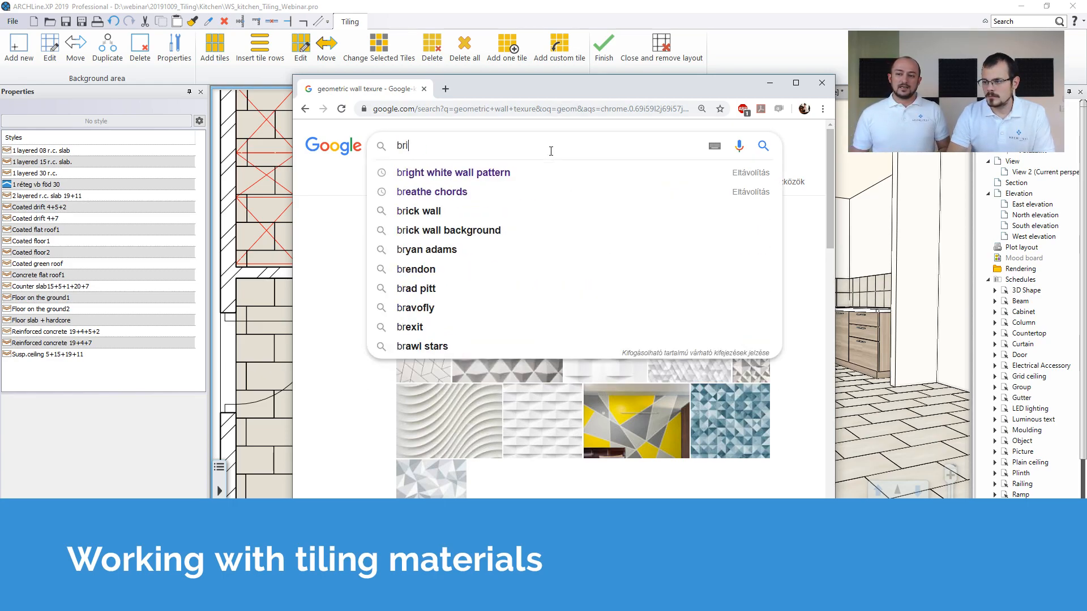
text(ck pattern)
key(Return)
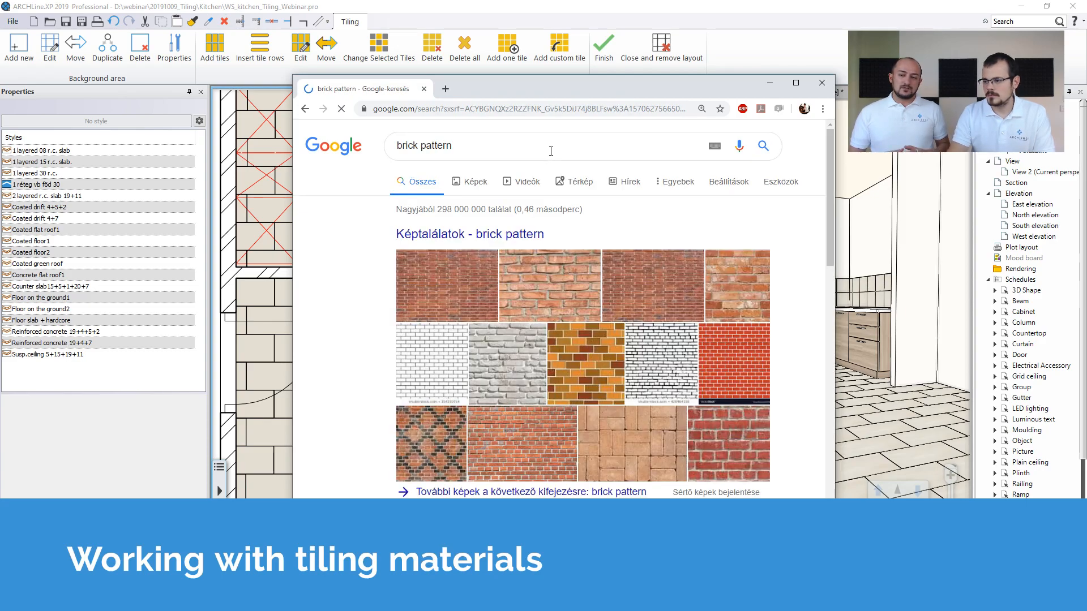
Show the Google image results for "brick pattern" and look through the brick textures
scroll(531, 205, down, 2)
scroll(530, 205, up, 2)
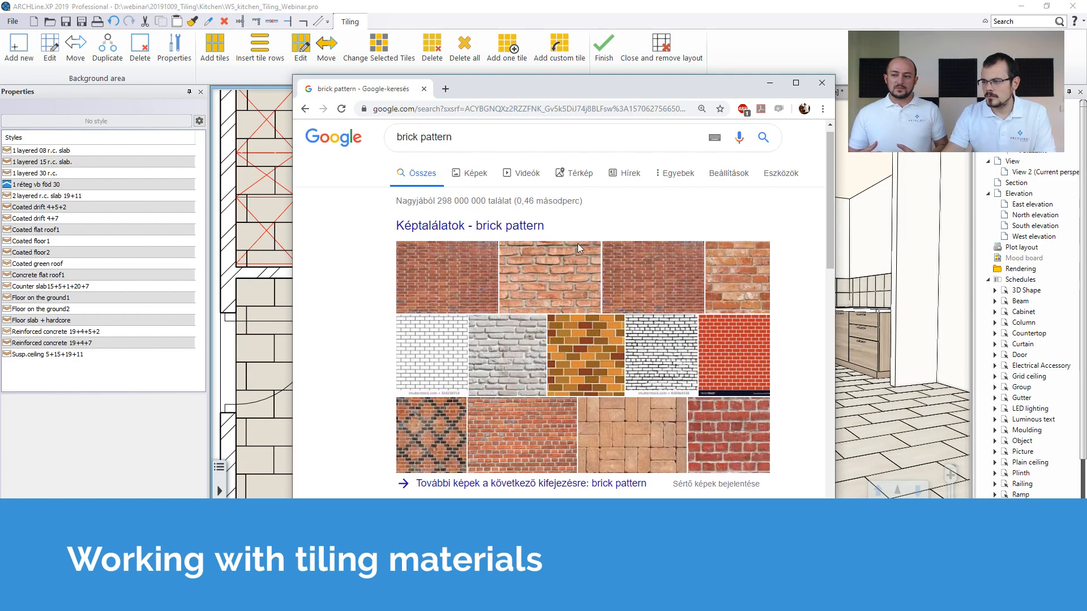
click(468, 186)
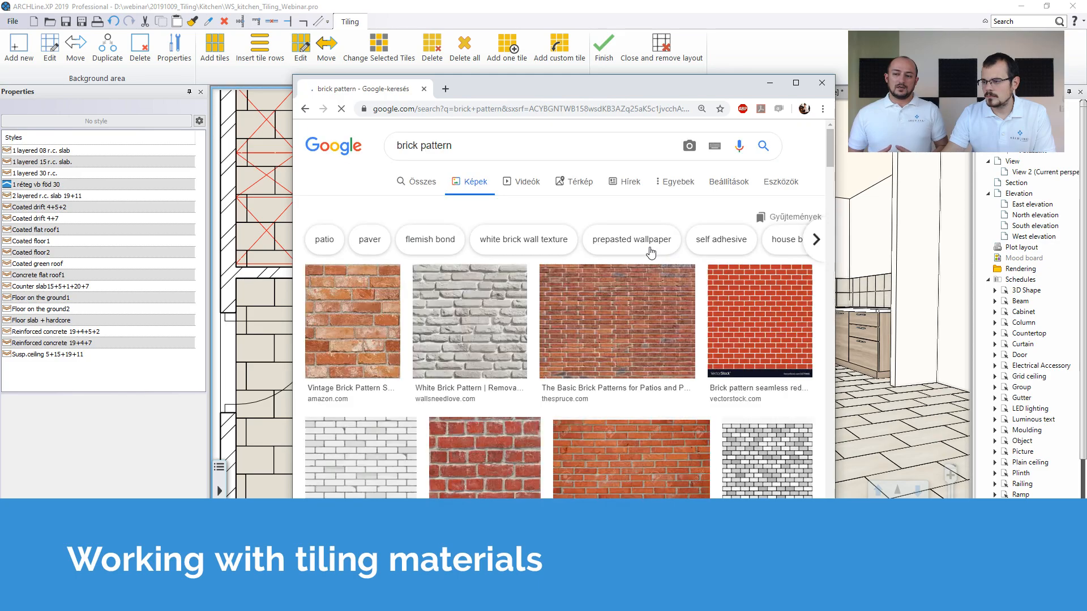
scroll(649, 253, down, 5)
scroll(651, 253, down, 3)
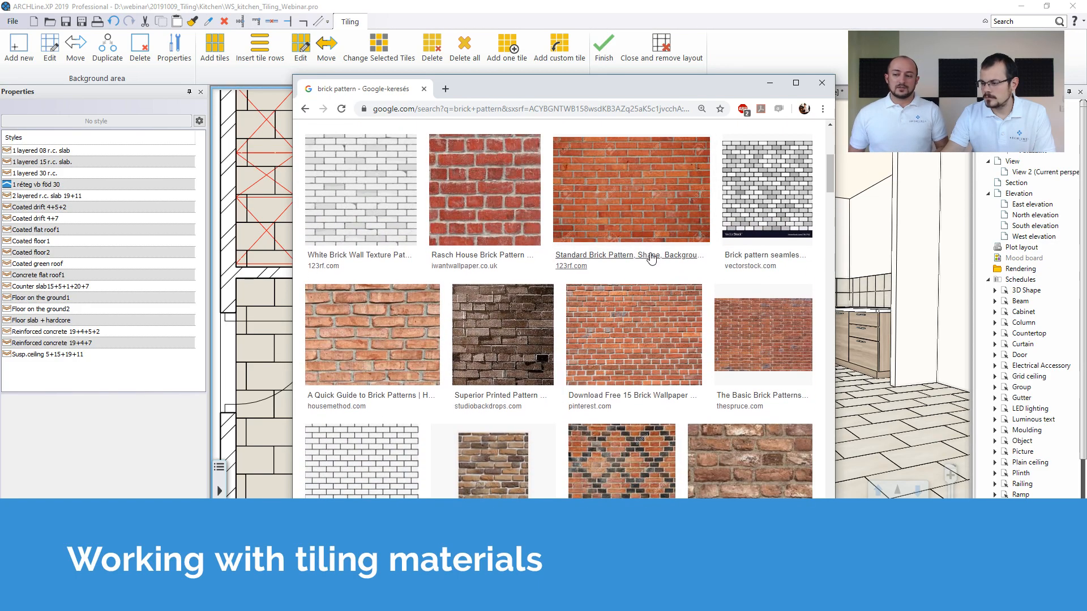
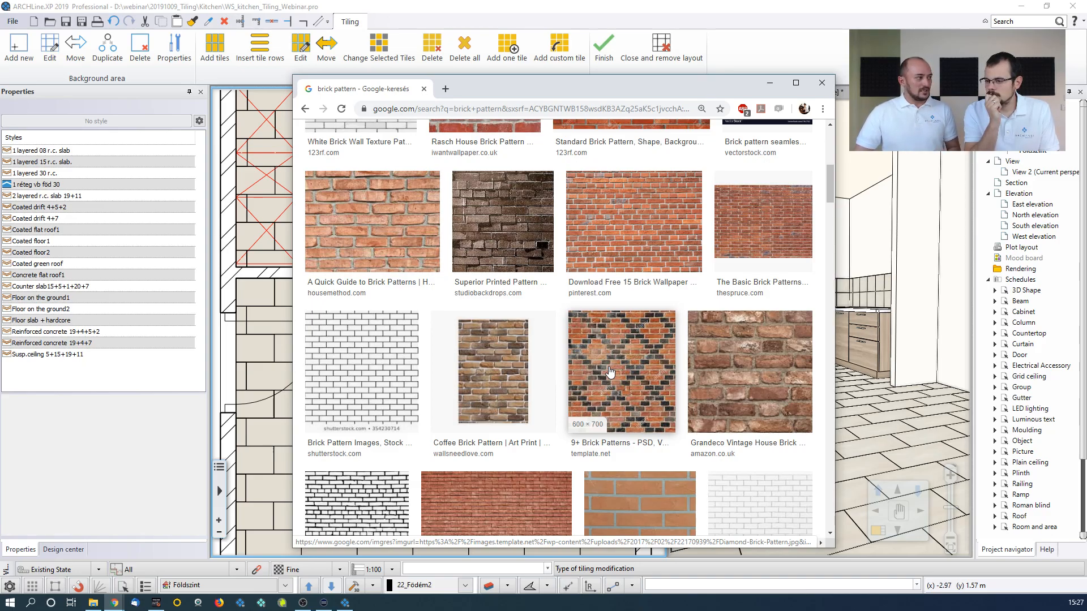
Refine the image search to "brick seamless pattern"
scroll(609, 372, up, 7)
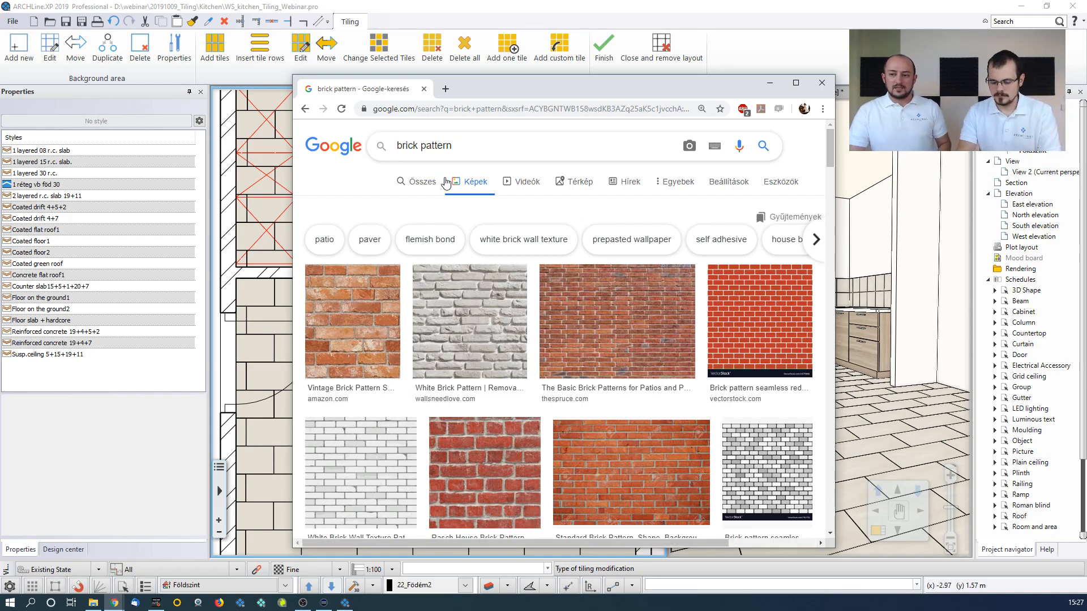
text(seamless)
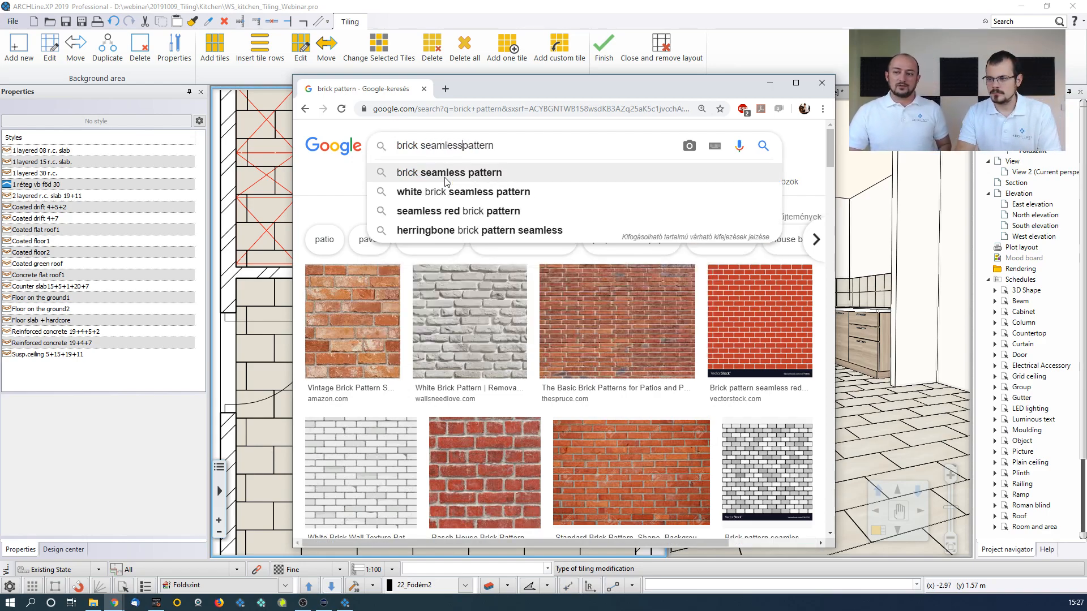
key(Return)
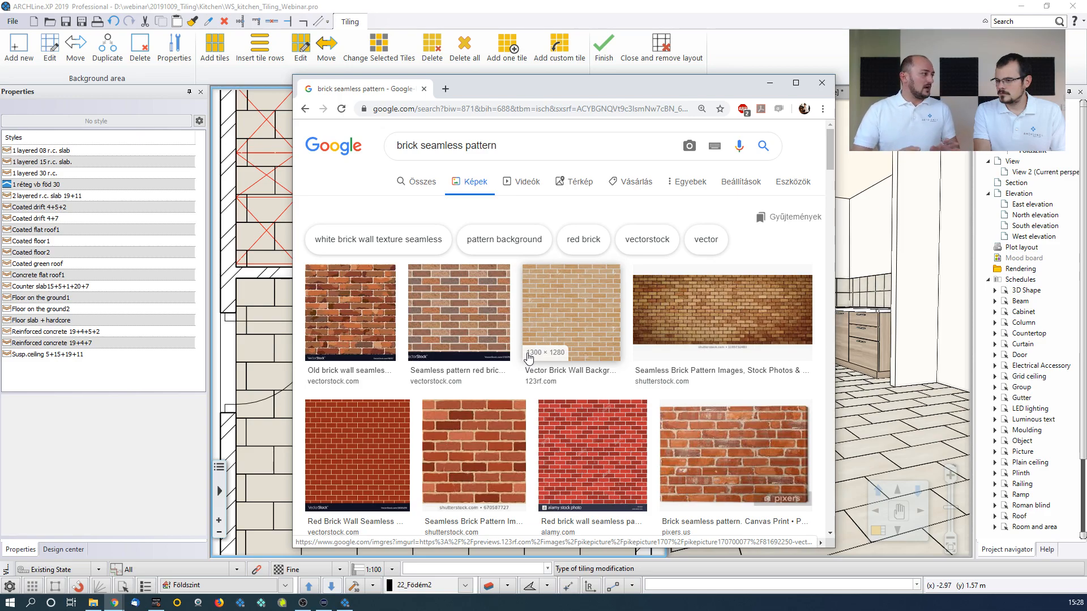
Switch back to ARCHLine.XP and open the Wall_Patterns category under My materials in the Design center
click(624, 21)
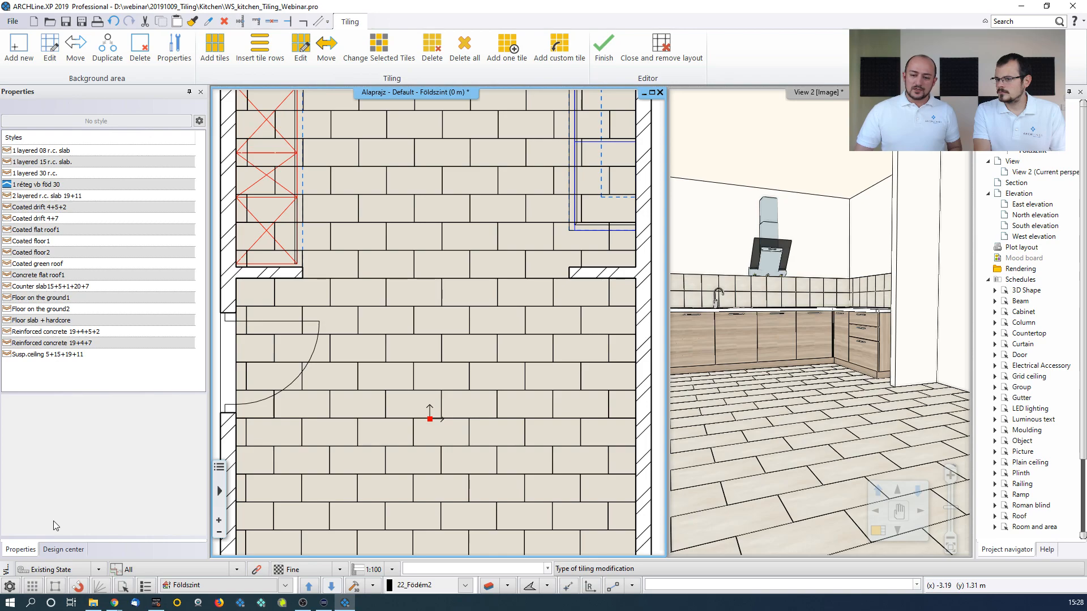
click(63, 549)
click(29, 214)
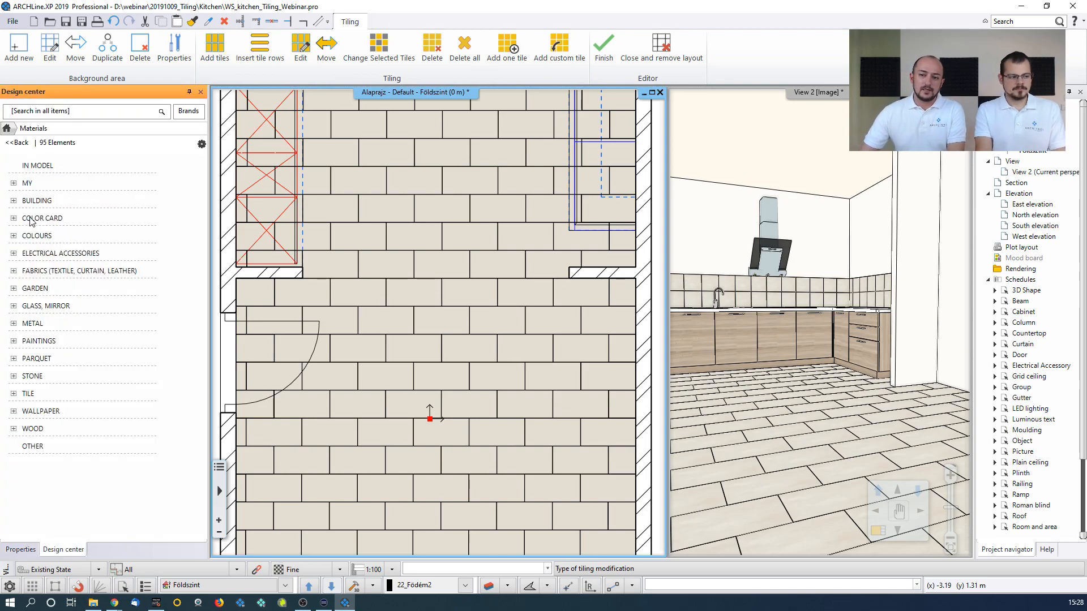
click(27, 182)
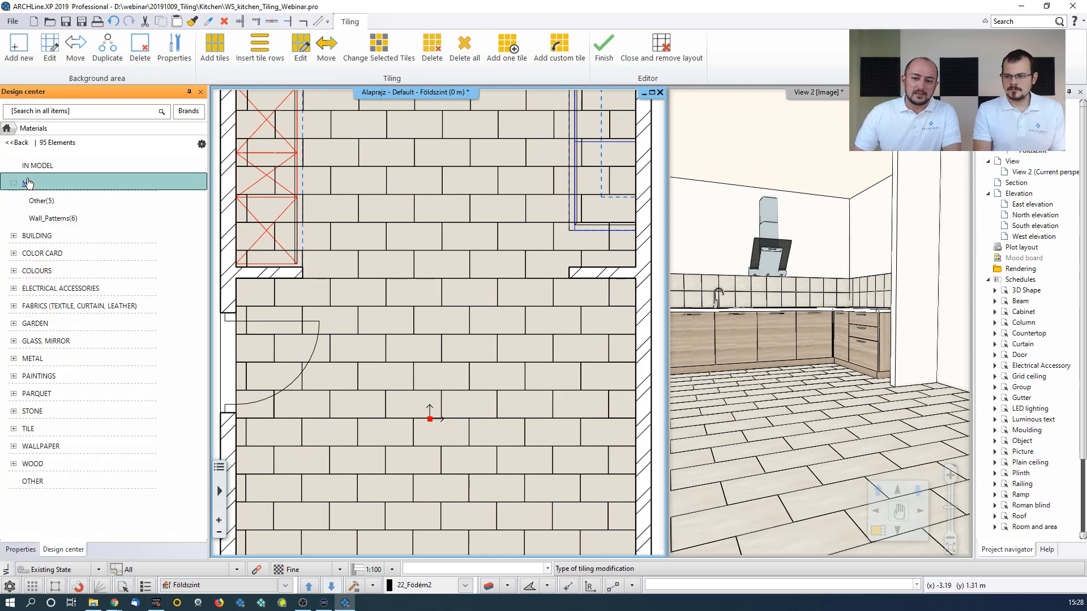
click(49, 220)
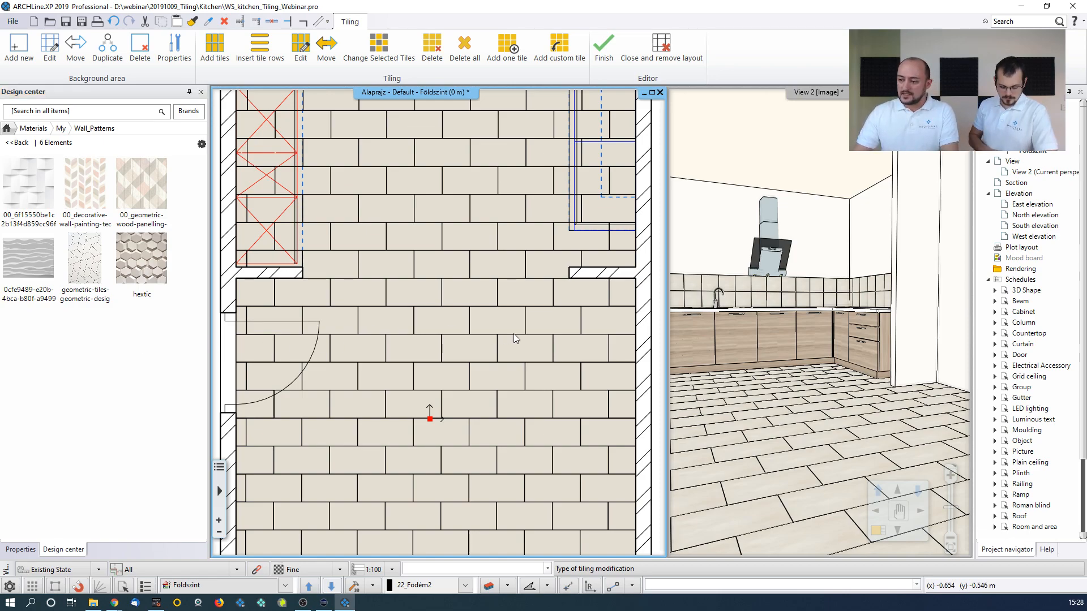
Leave the floor tiling editor, turn the 3D view toward the plank-textured living-area wall and make it the main view
key(Escape)
drag(708, 320, 830, 318)
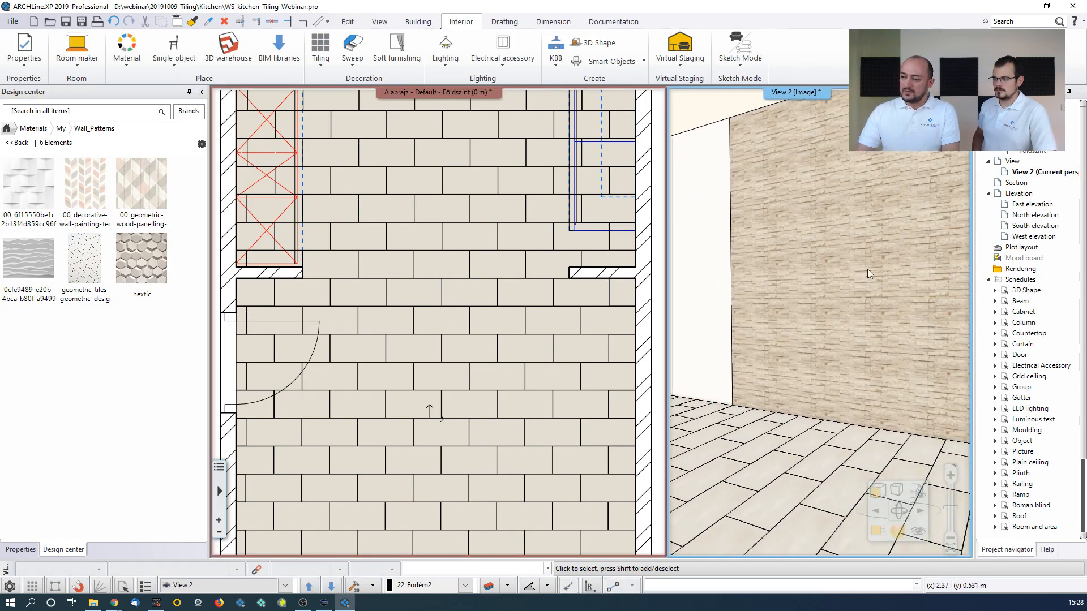
drag(858, 260, 845, 262)
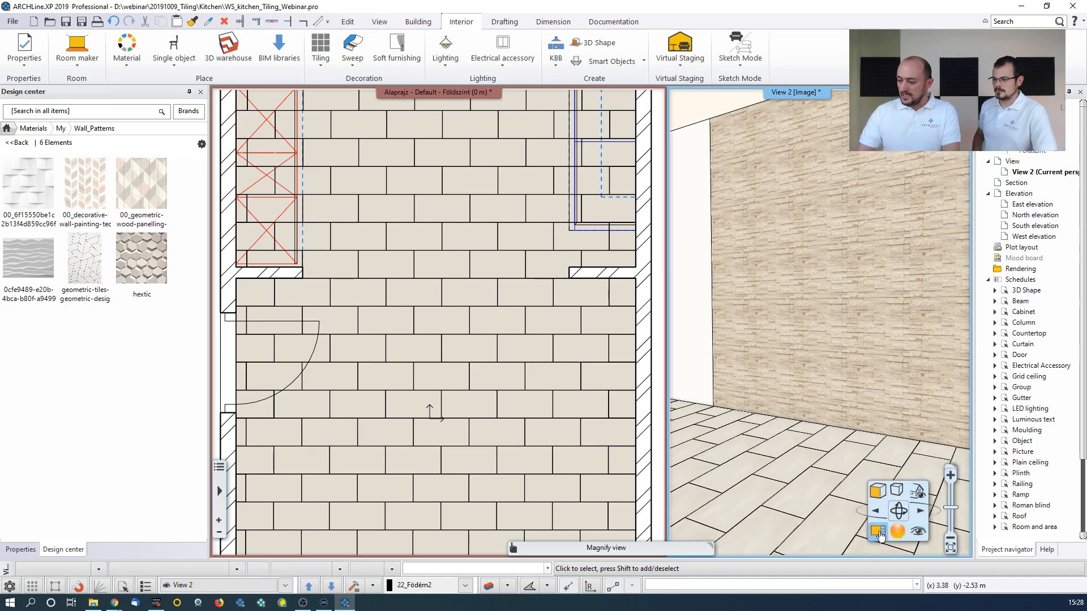
click(919, 490)
middle_drag(538, 400, 482, 409)
mouse_move(482, 409)
mouse_down()
mouse_move(494, 386)
mouse_move(472, 396)
mouse_up()
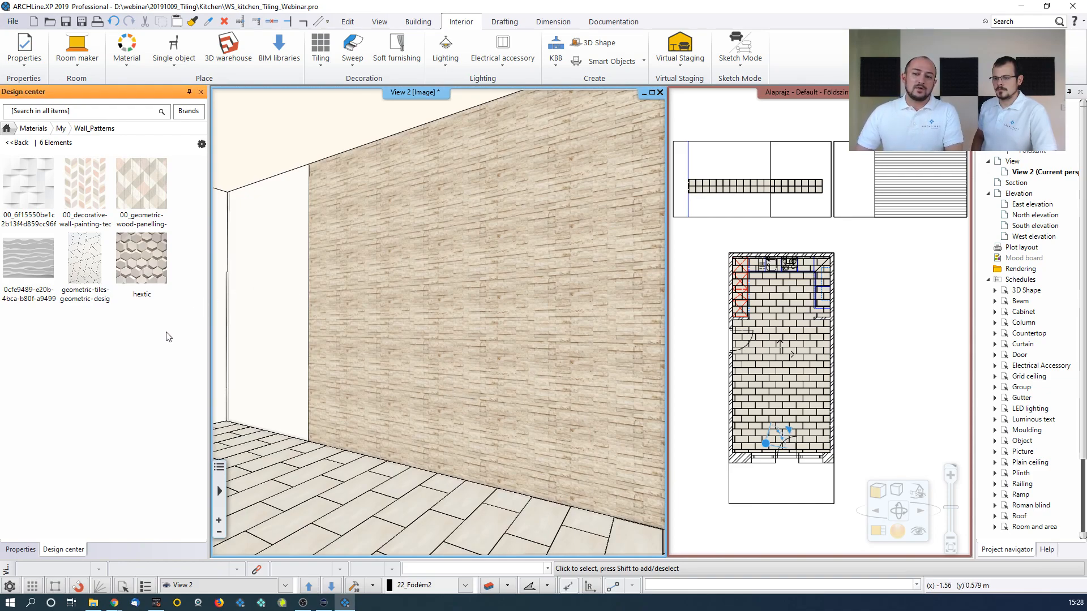
Replace the living-area wall's material on this object with the hextic pattern and undo the replacement
mouse_move(148, 283)
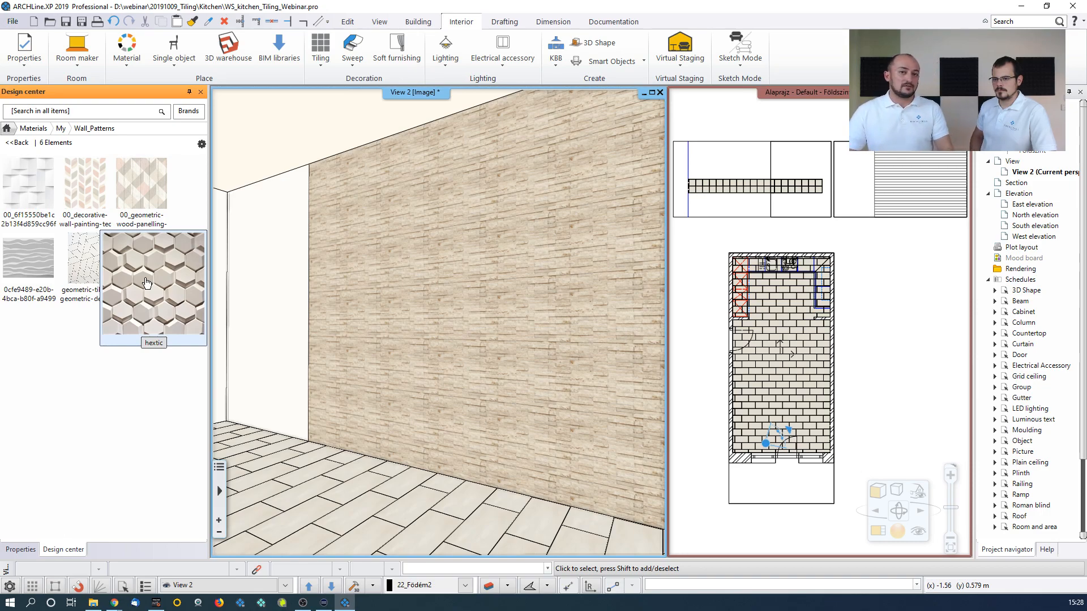
drag(139, 285, 423, 241)
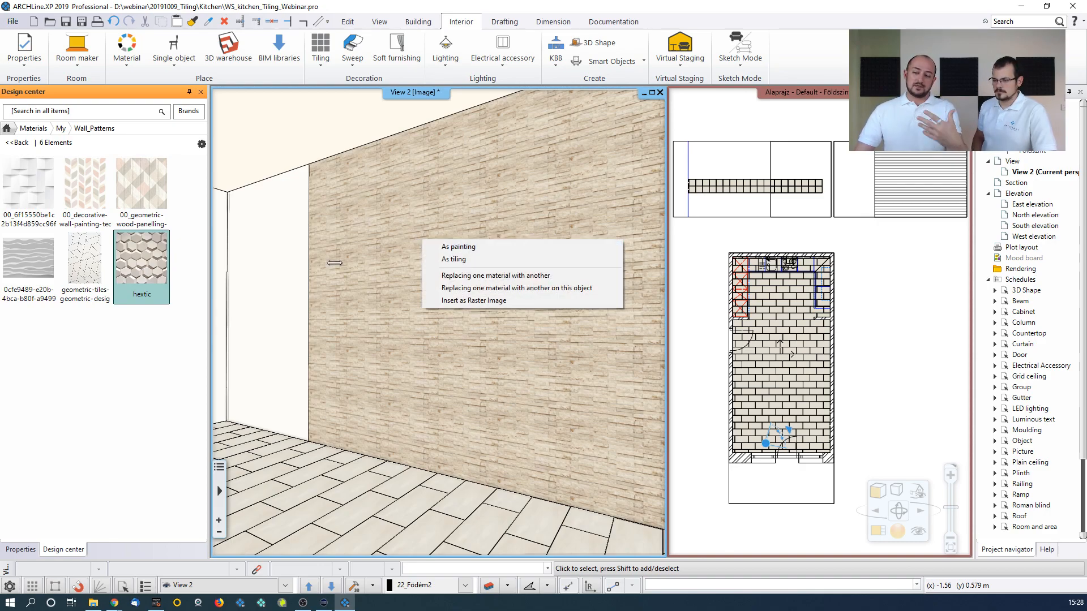
click(502, 288)
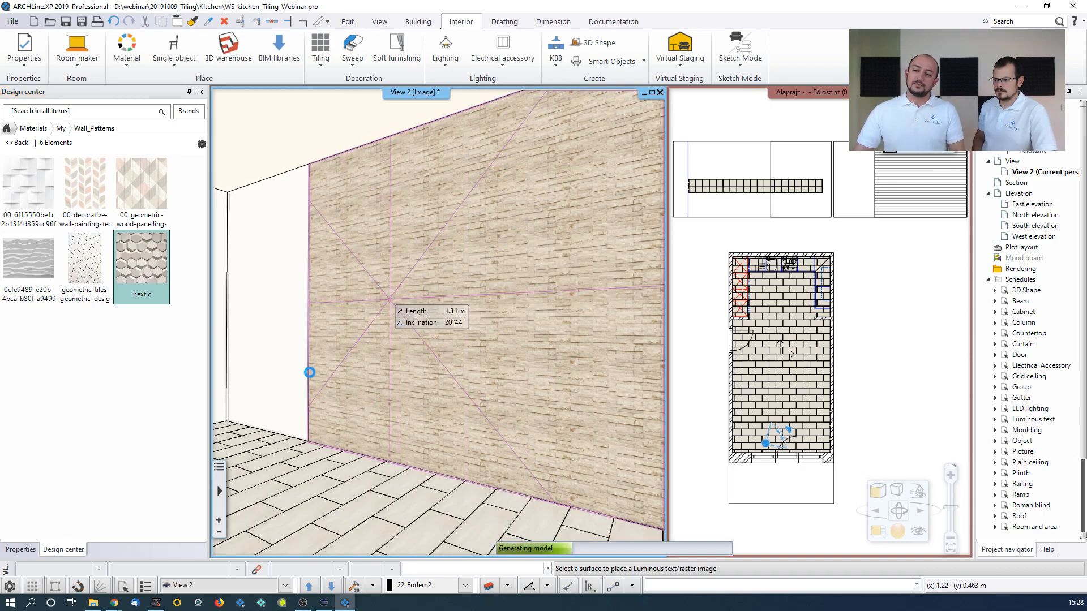
click(310, 372)
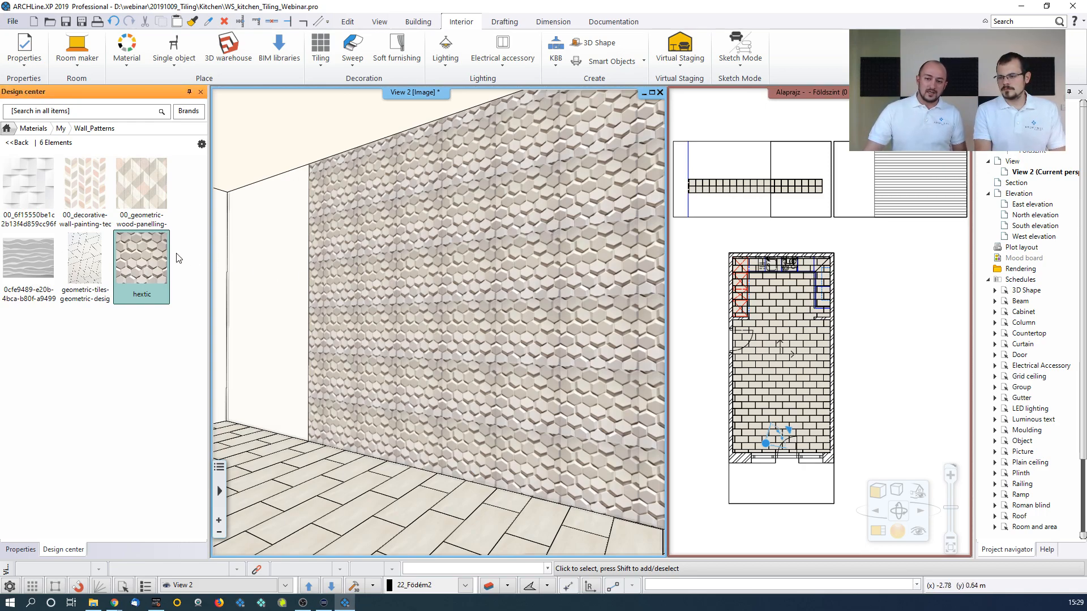
mouse_move(145, 268)
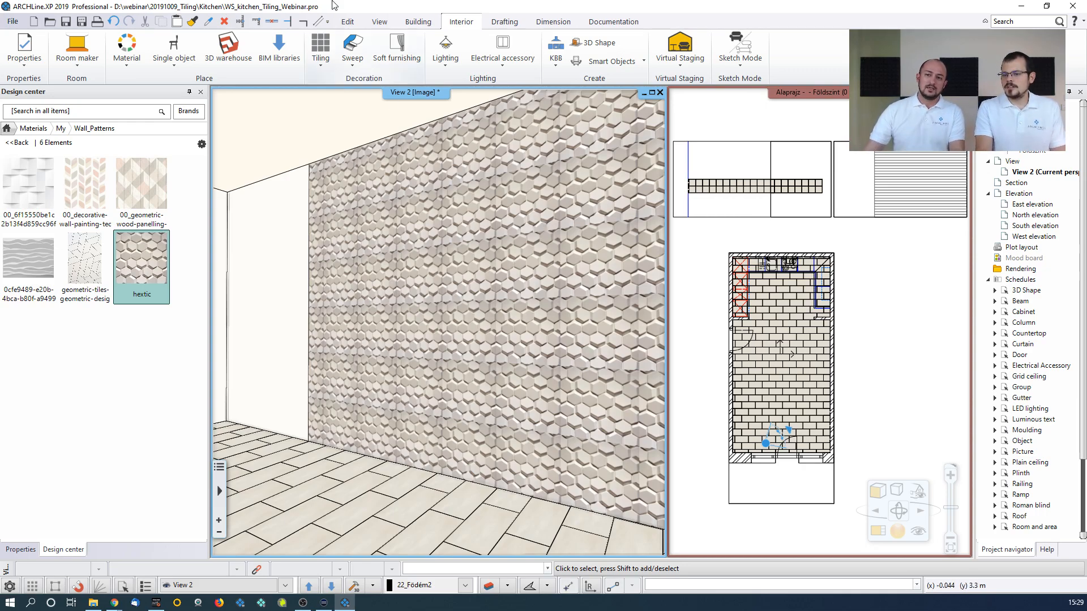
click(113, 21)
Replace the living-area wall's material on this object with the geometric-tiles-geometric-desig pattern and undo the replacement
mouse_move(91, 280)
drag(102, 292, 440, 261)
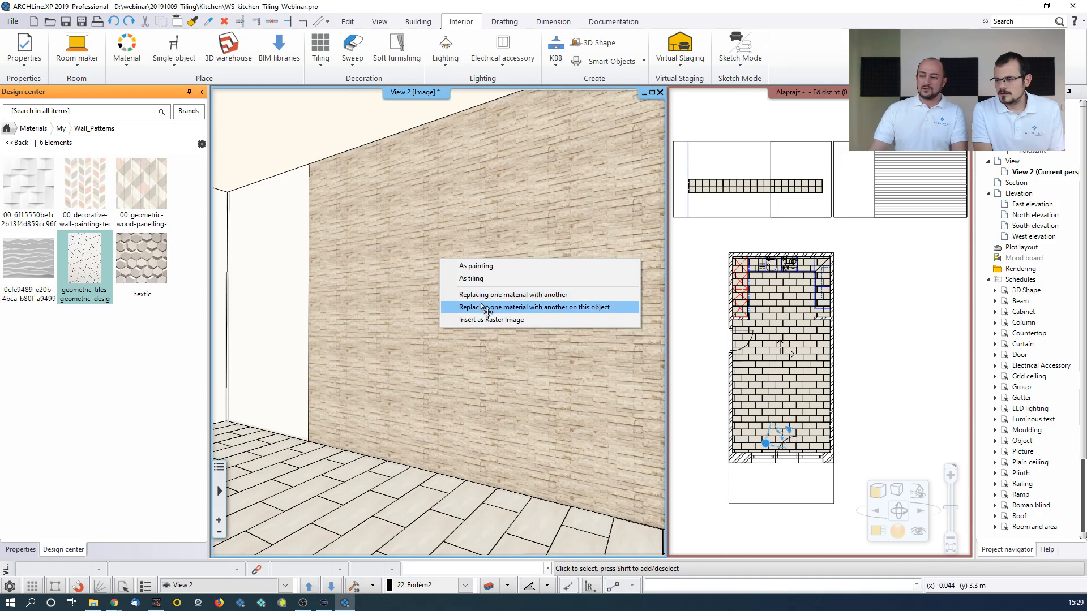
click(490, 319)
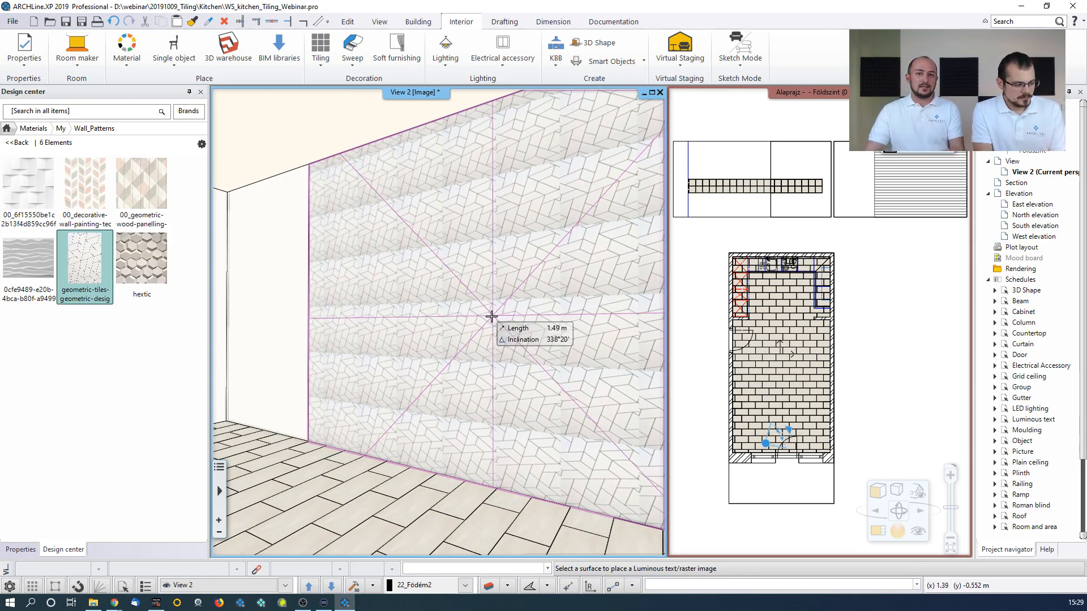
key(Escape)
click(114, 22)
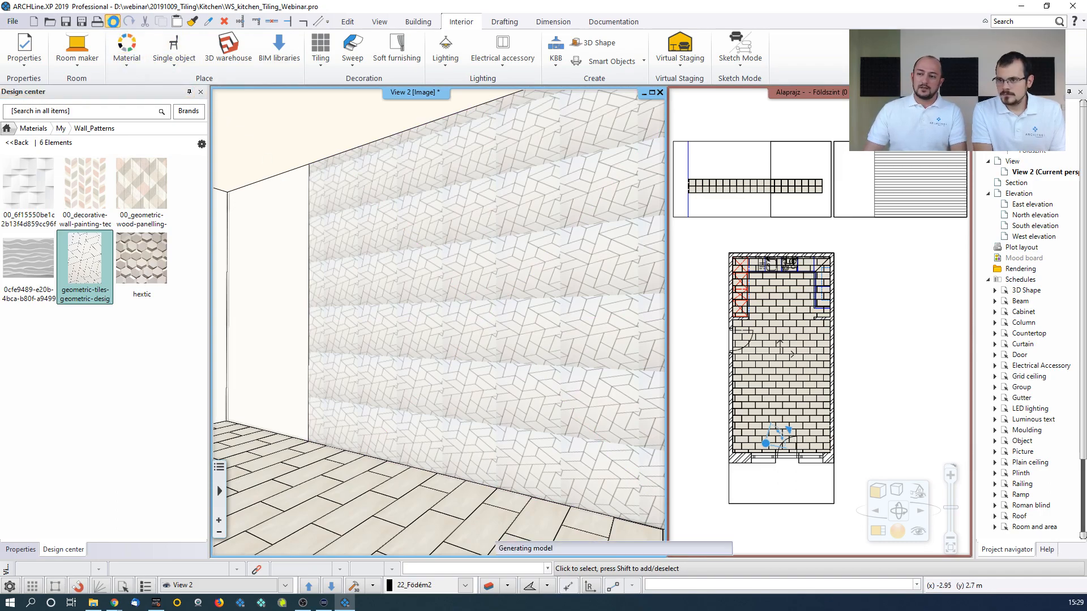
Replace the living-area wall's material on this object with the grey wave pattern
mouse_move(38, 290)
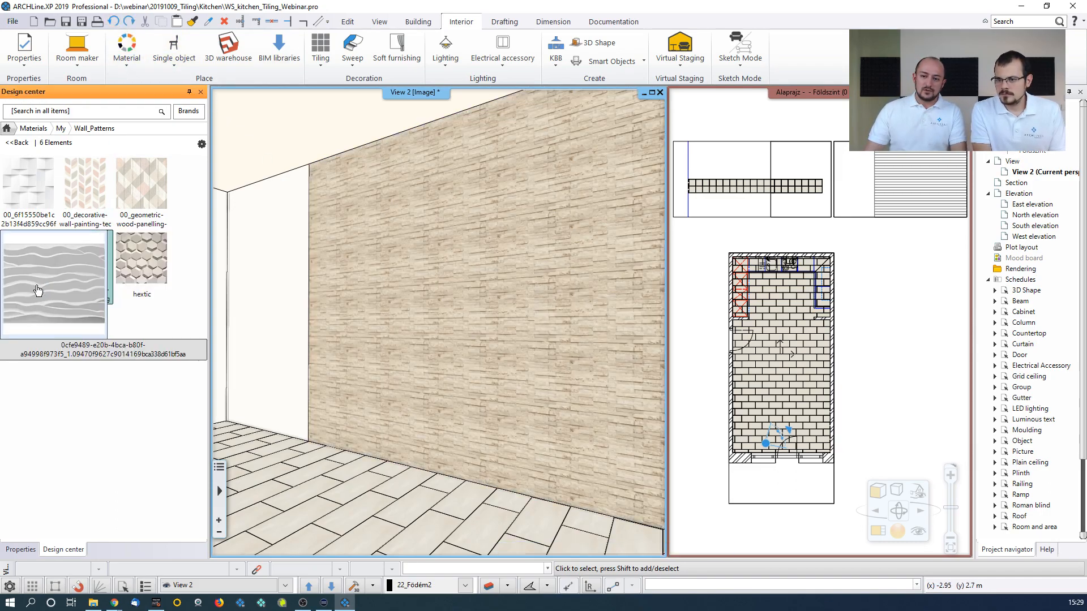
drag(37, 290, 490, 244)
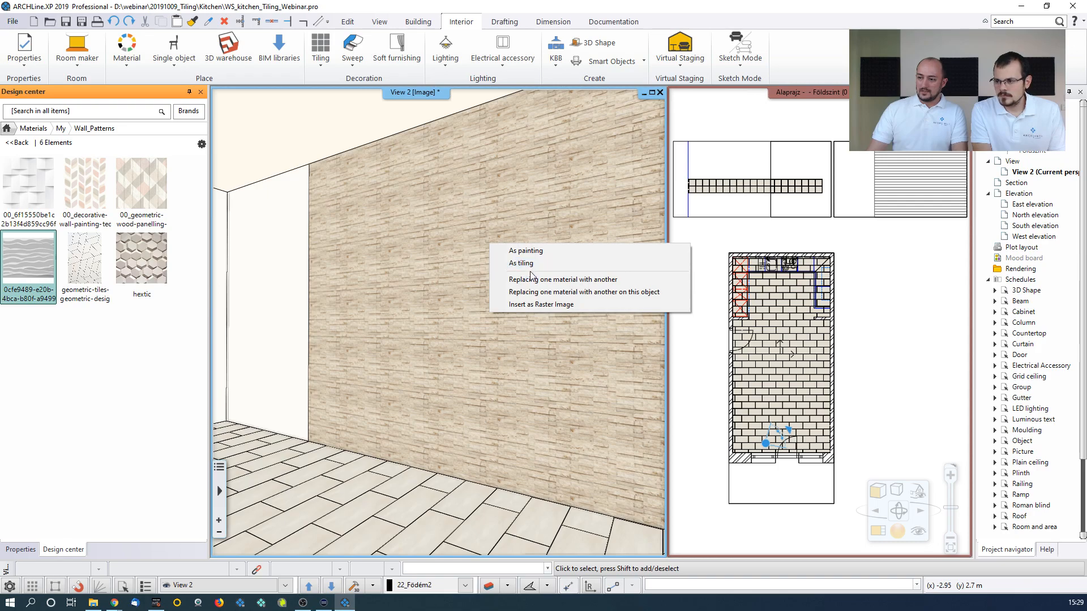
click(540, 303)
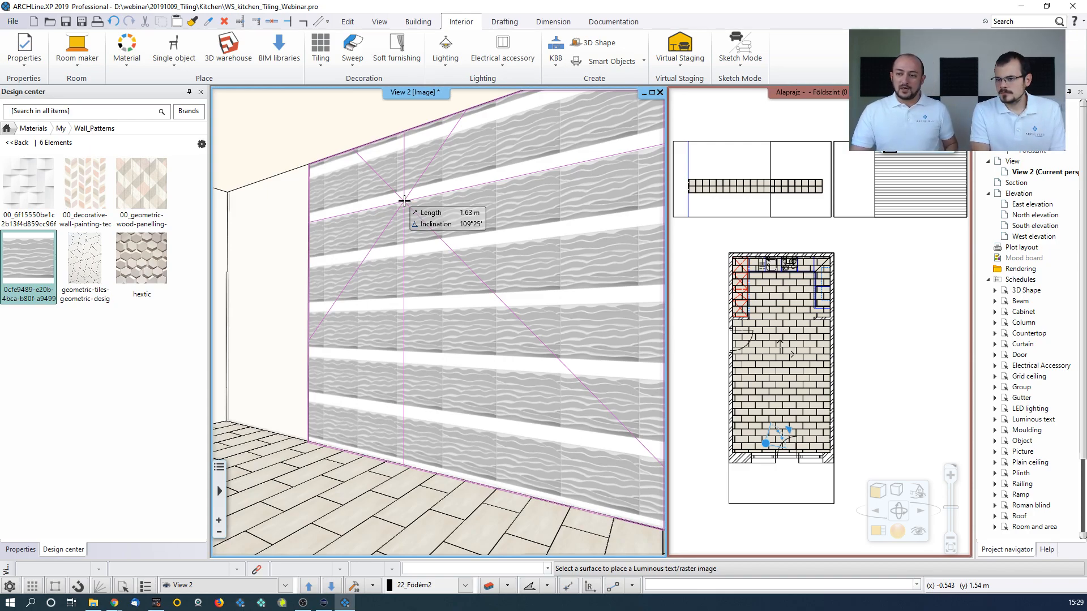
key(Escape)
Try the 00_geometric-wood-panelling material and the 00_decorative-wall-painting material in turn on the living-area wall
mouse_move(148, 207)
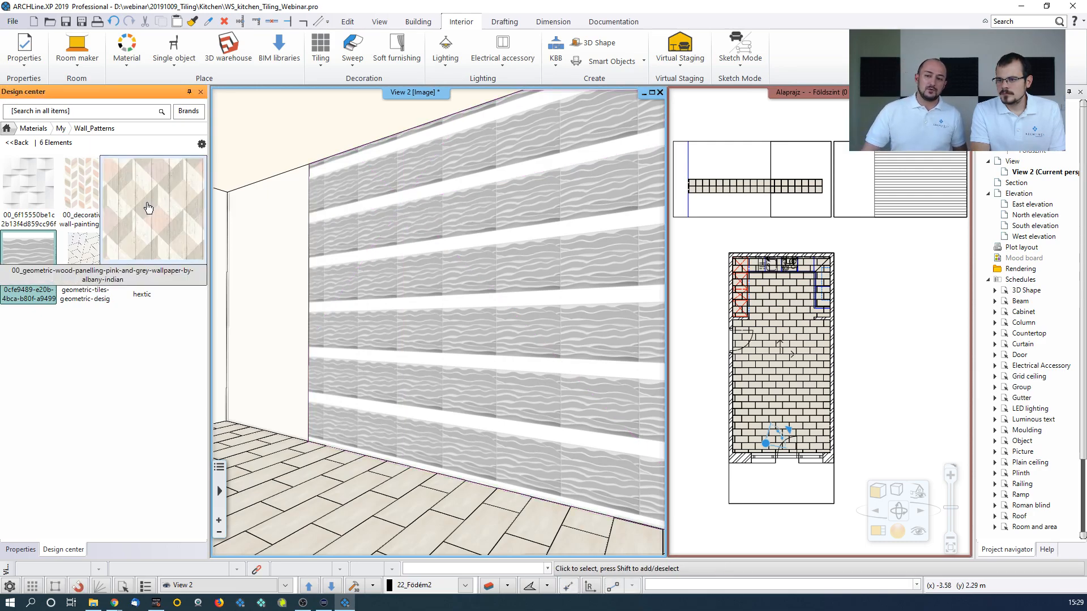
drag(148, 207, 441, 240)
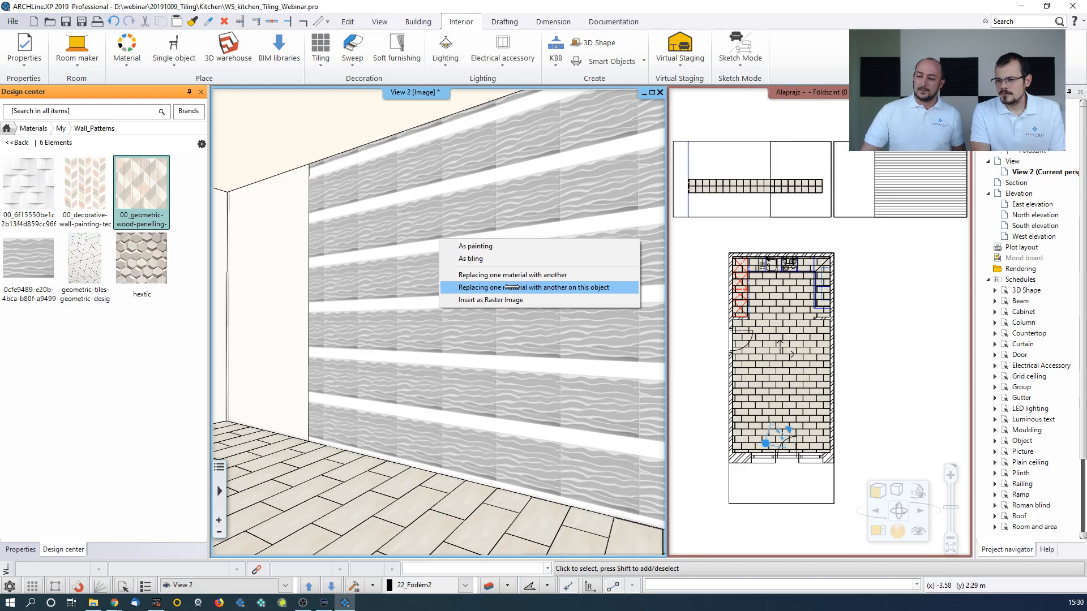
click(491, 300)
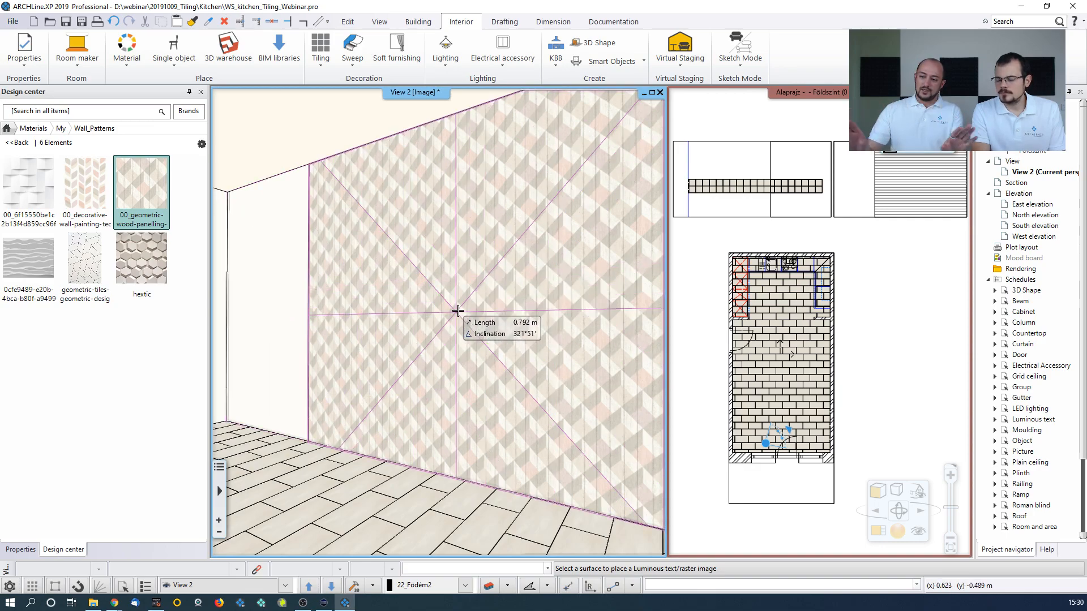
key(Escape)
drag(86, 199, 476, 220)
click(512, 280)
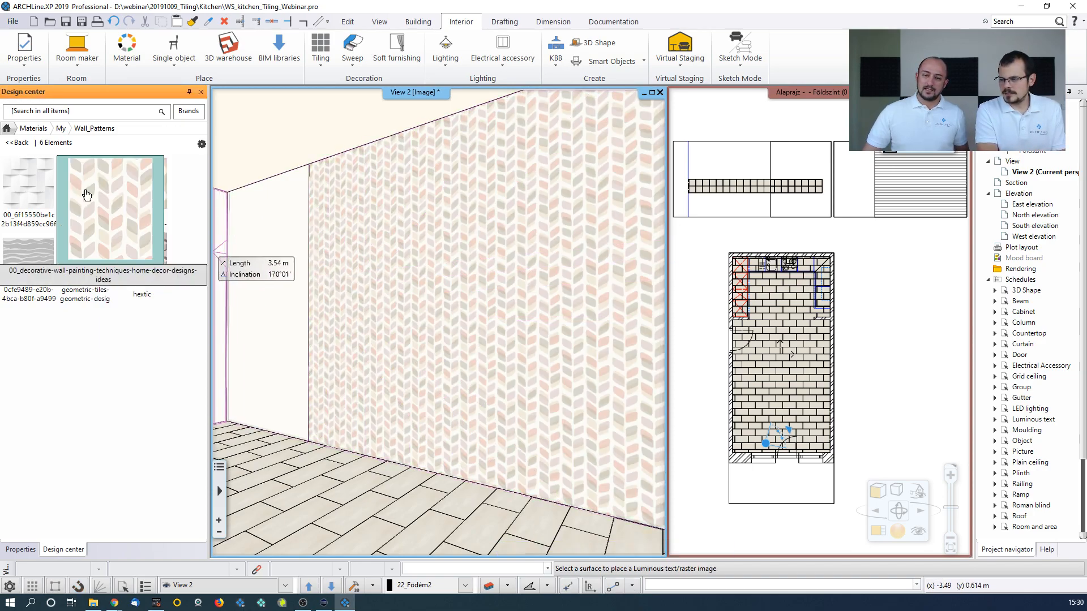
Replace the living-area wall's material on this object with the white staggered relief-block pattern and inspect the wall up close
drag(27, 196, 436, 190)
click(481, 249)
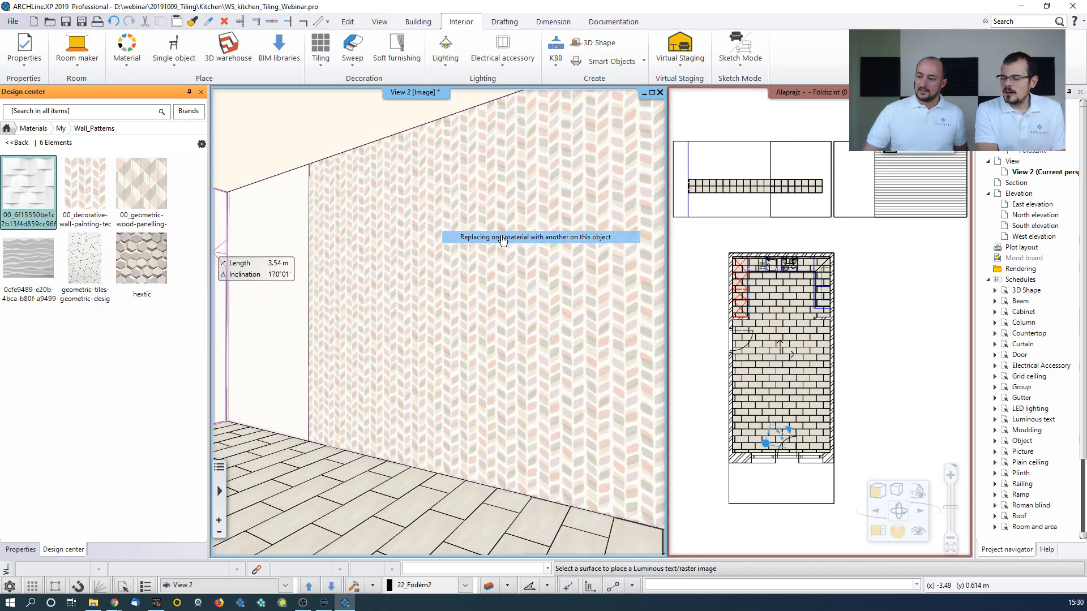
click(506, 305)
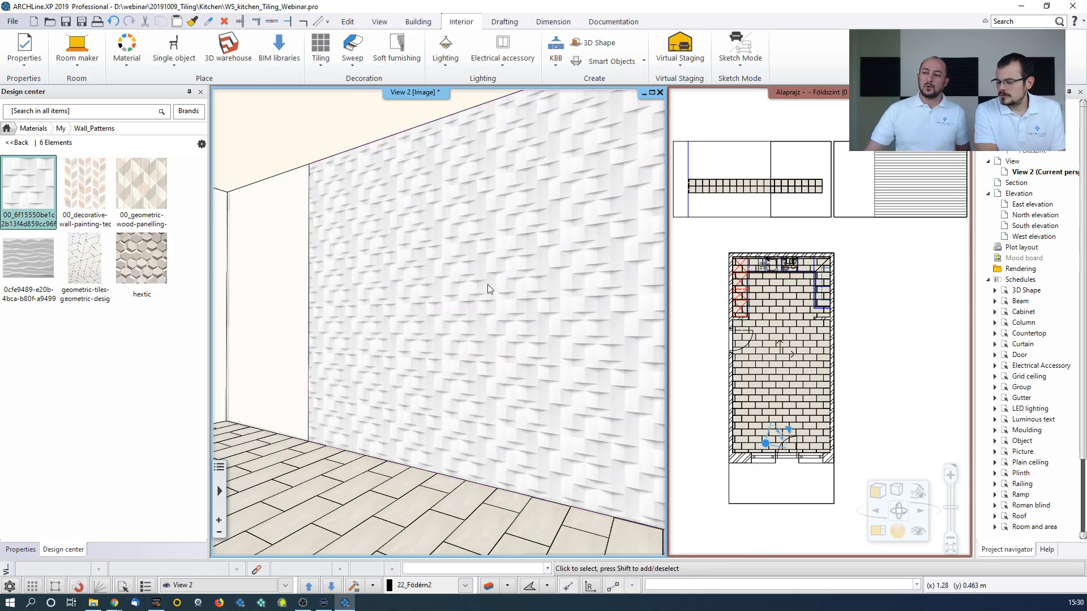
scroll(487, 284, up, 5)
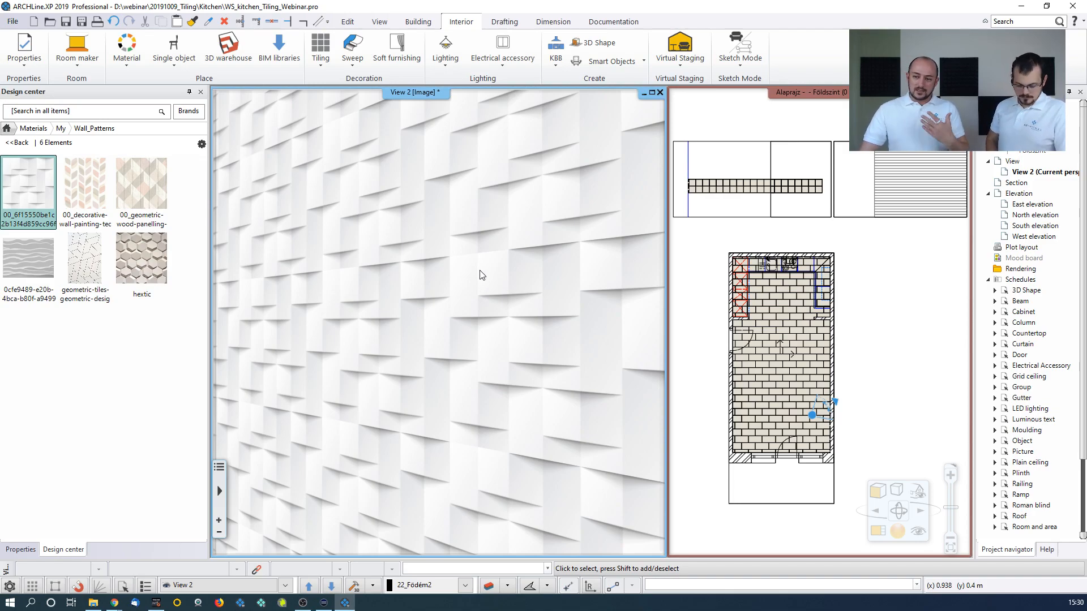
mouse_move(252, 272)
middle_down()
mouse_move(379, 282)
mouse_move(426, 301)
mouse_move(333, 373)
middle_up()
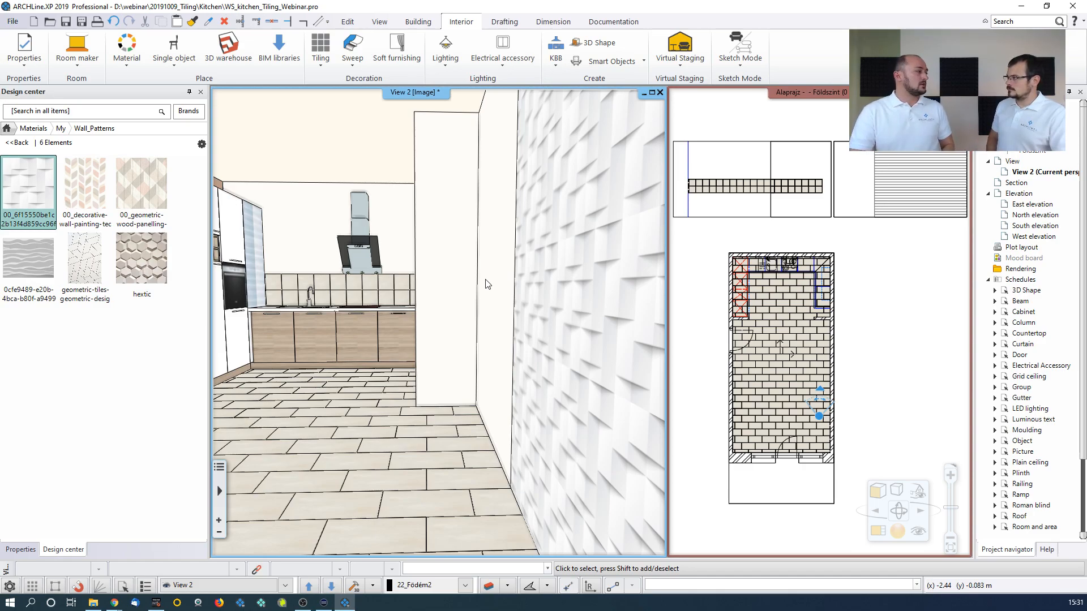
Frame the tiled floor toward the kitchen in the 3D view and make the ground floor plan the main view
mouse_move(485, 280)
middle_down()
mouse_move(582, 290)
mouse_move(527, 323)
mouse_move(530, 344)
mouse_move(674, 311)
mouse_move(487, 404)
mouse_move(436, 413)
mouse_move(553, 395)
middle_up()
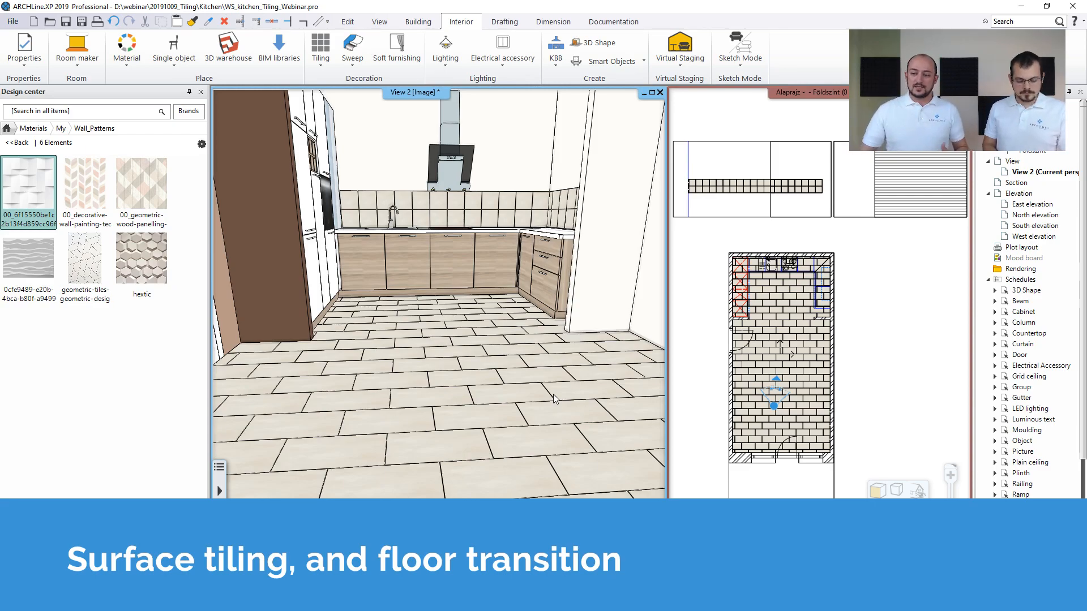
click(781, 310)
key(shift+F4)
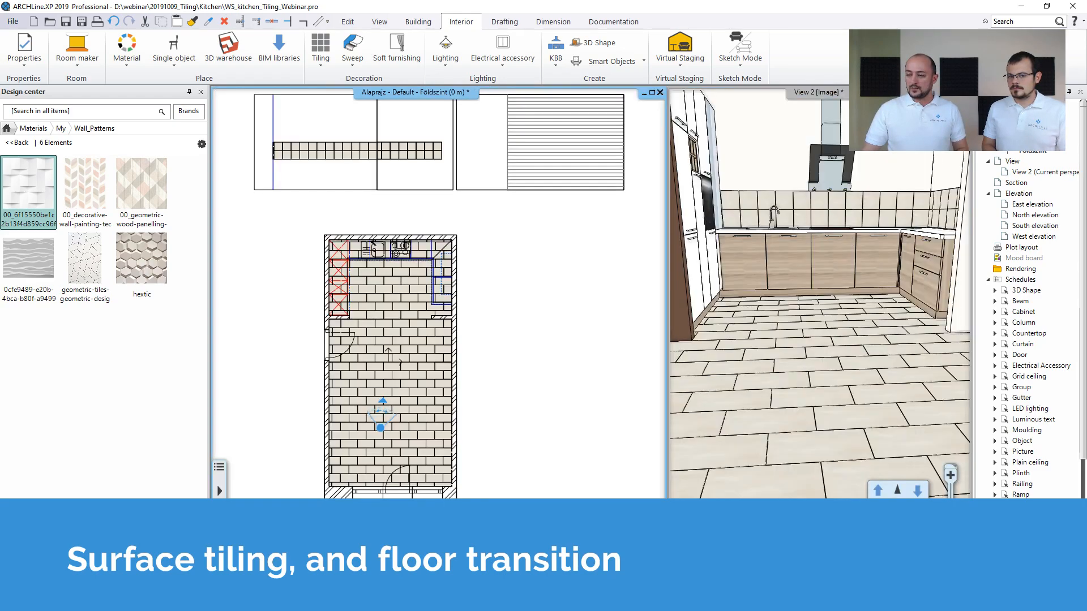
Continue the tiling of the kitchen and living-area floor and open its background area's profile for editing
scroll(379, 447, up, 2)
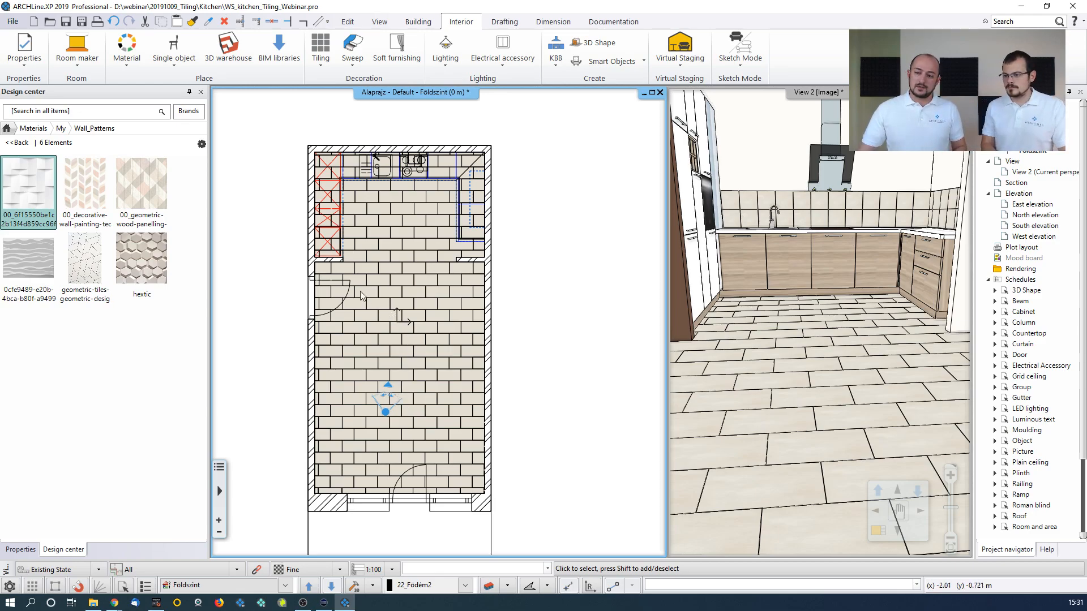
click(407, 284)
right_click(439, 364)
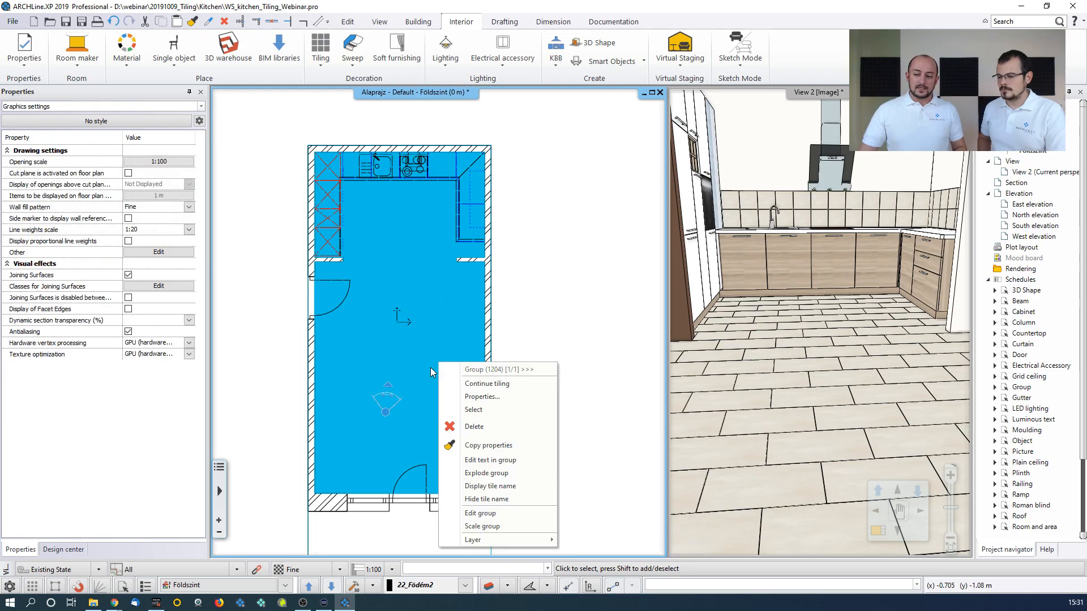
click(498, 384)
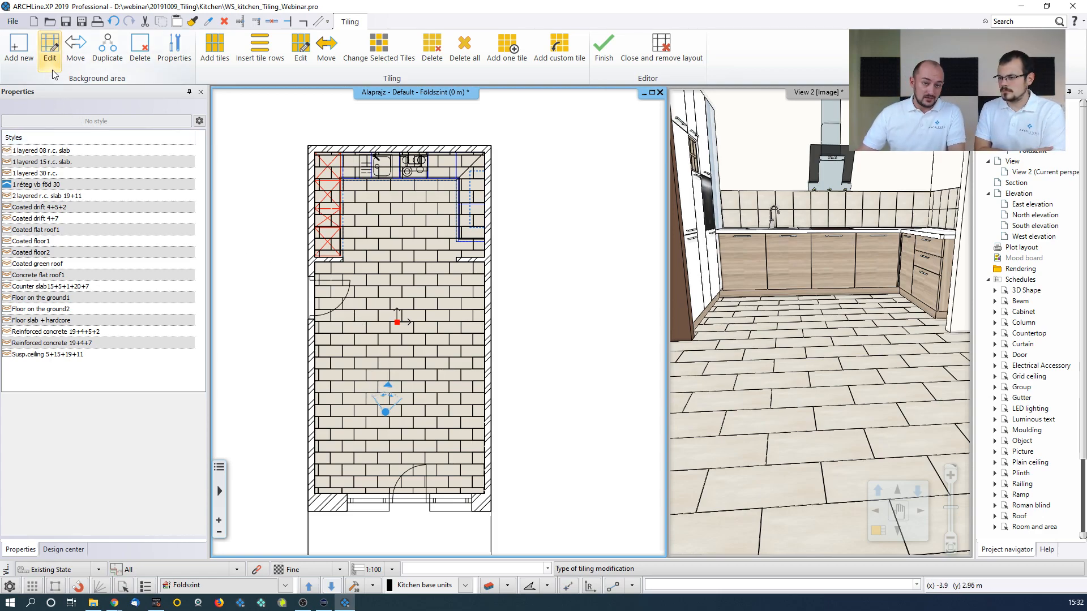
click(50, 52)
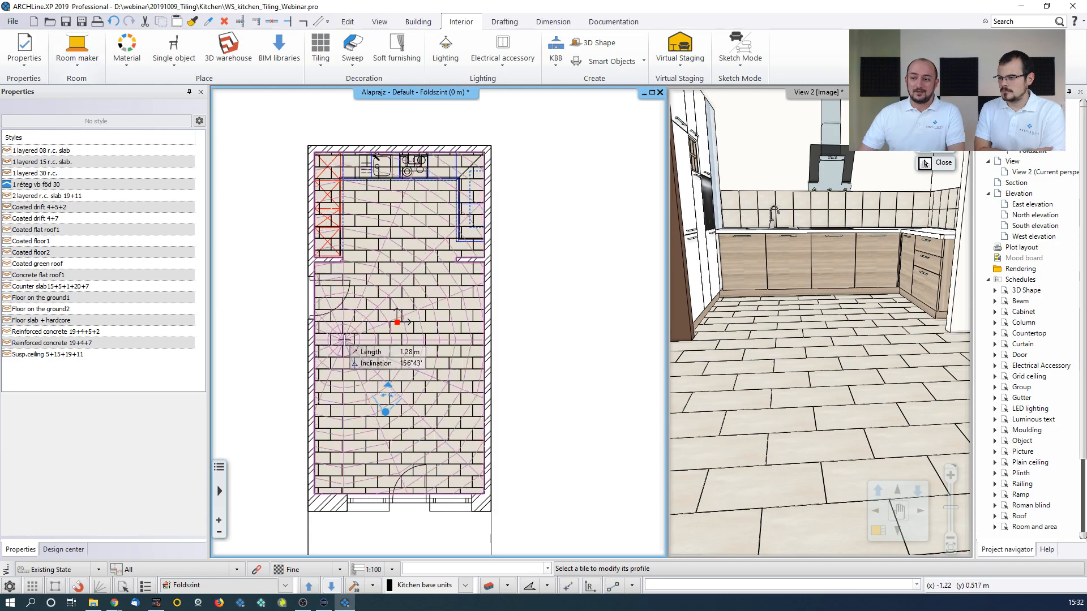
click(385, 357)
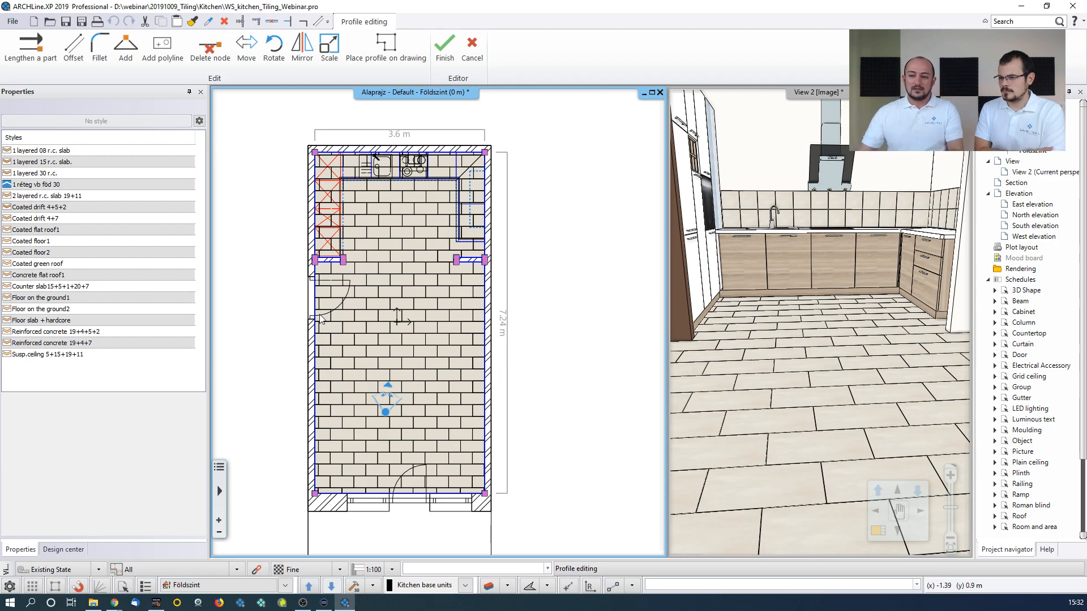
Draw a stepped polyline along the tile joints from the partition by the side door down to the opposite living-area wall
scroll(368, 291, up, 2)
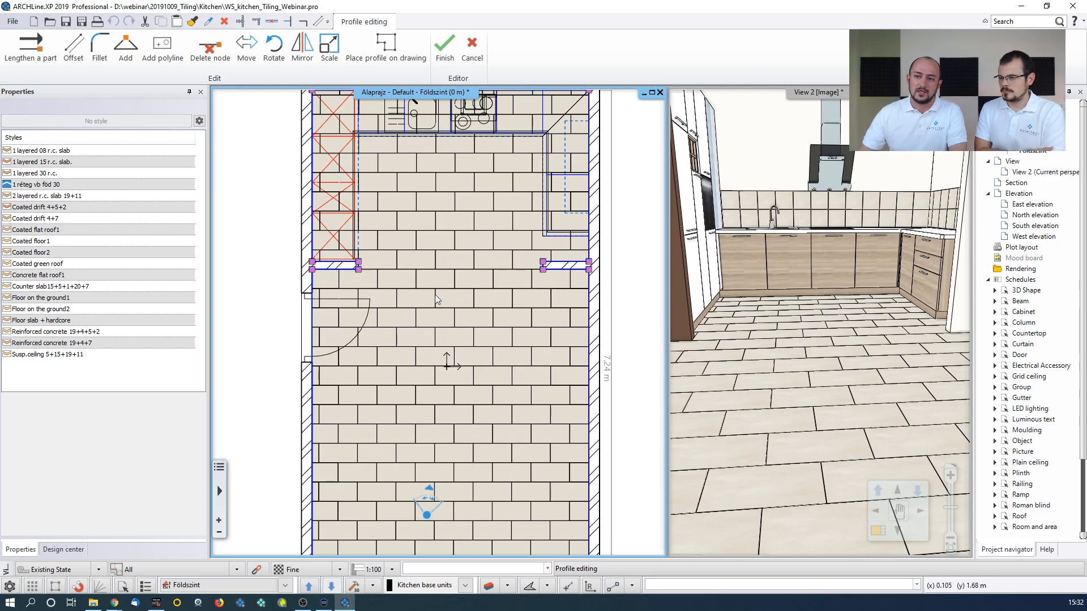
click(171, 57)
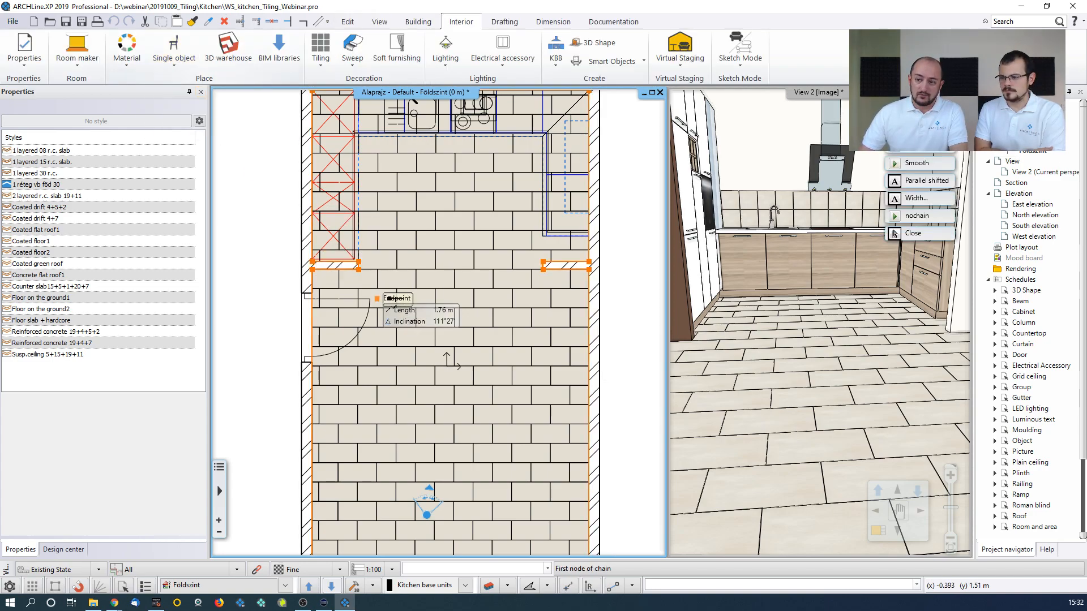
scroll(378, 296, up, 4)
click(233, 182)
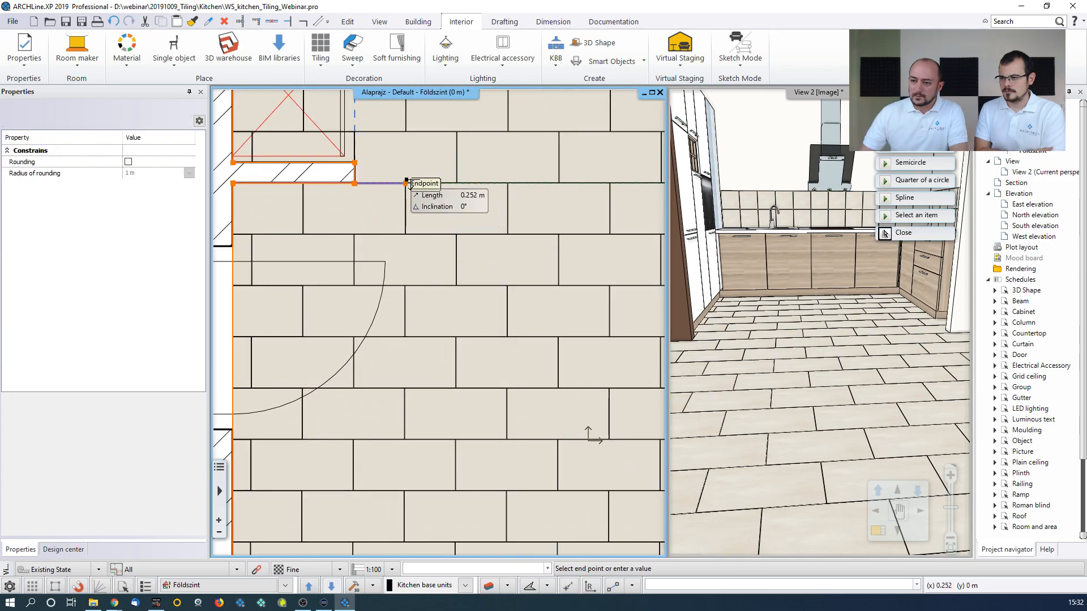
click(404, 233)
click(558, 234)
click(558, 285)
middle_drag(577, 286, 420, 268)
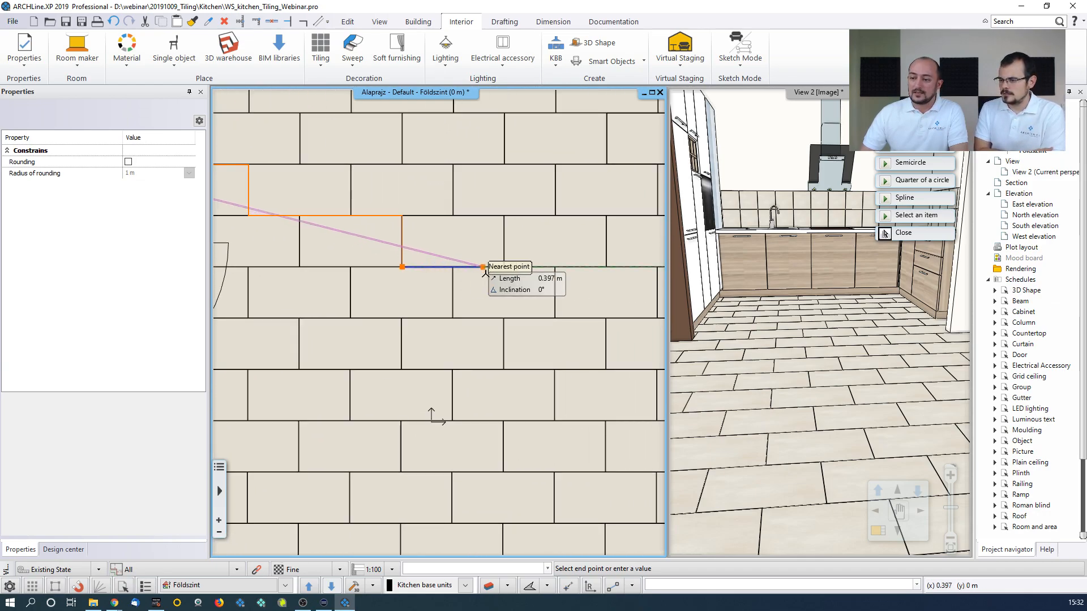
click(553, 270)
click(556, 316)
middle_drag(618, 311, 517, 292)
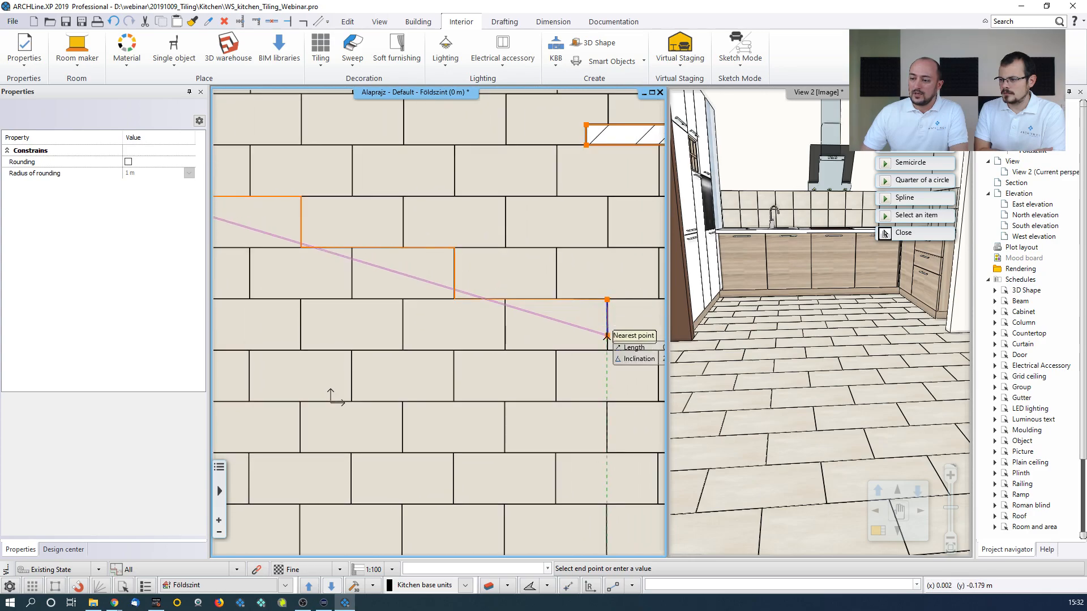
click(494, 296)
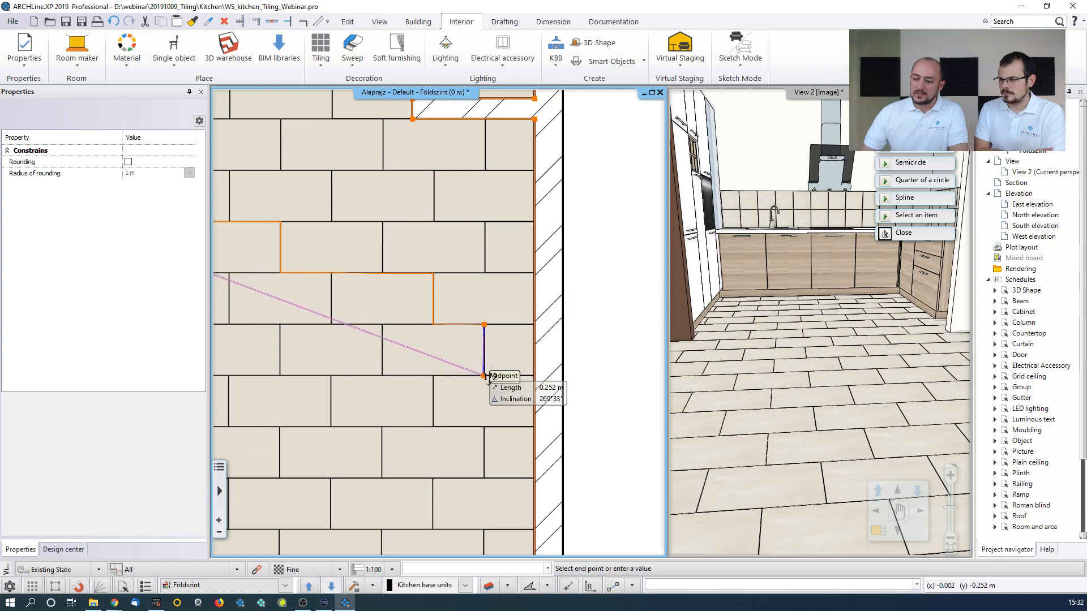
click(485, 376)
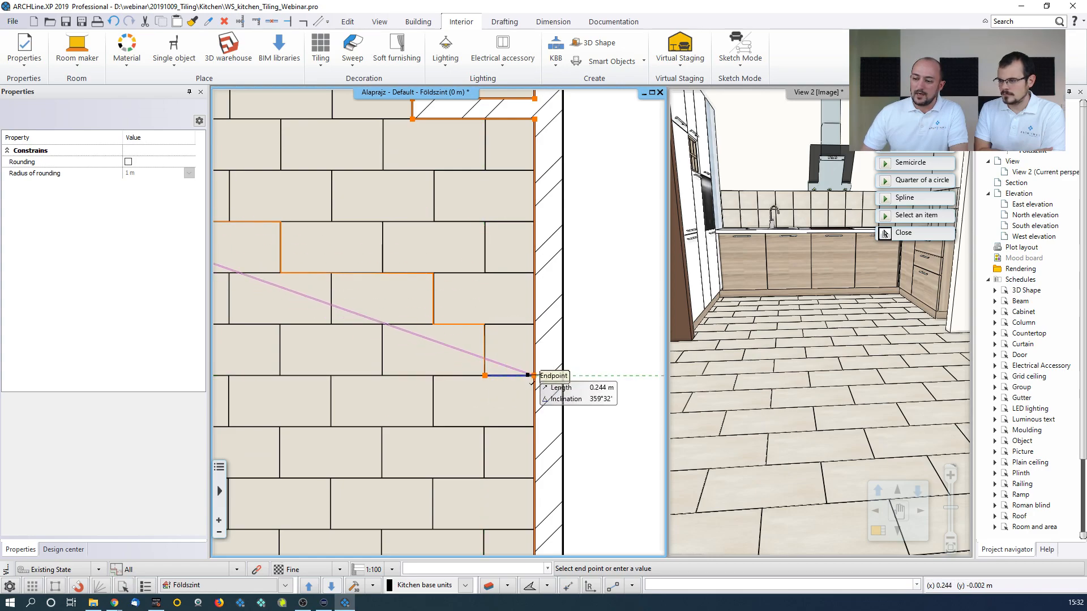
click(534, 376)
Close the polyline around the rest of the living area and finish the profile, cutting that region out of the floor tiling
scroll(555, 387, down, 2)
middle_drag(553, 390, 543, 116)
middle_drag(579, 368, 586, 116)
click(538, 294)
middle_drag(378, 294, 710, 350)
click(417, 350)
scroll(391, 305, down, 2)
middle_drag(360, 189, 298, 311)
scroll(296, 310, down, 2)
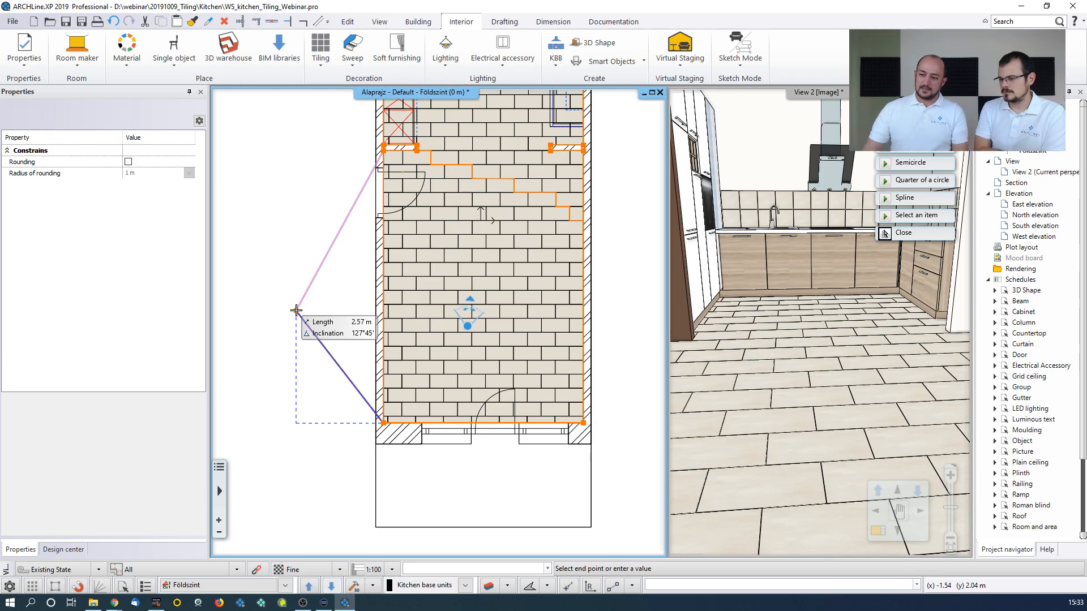
click(383, 150)
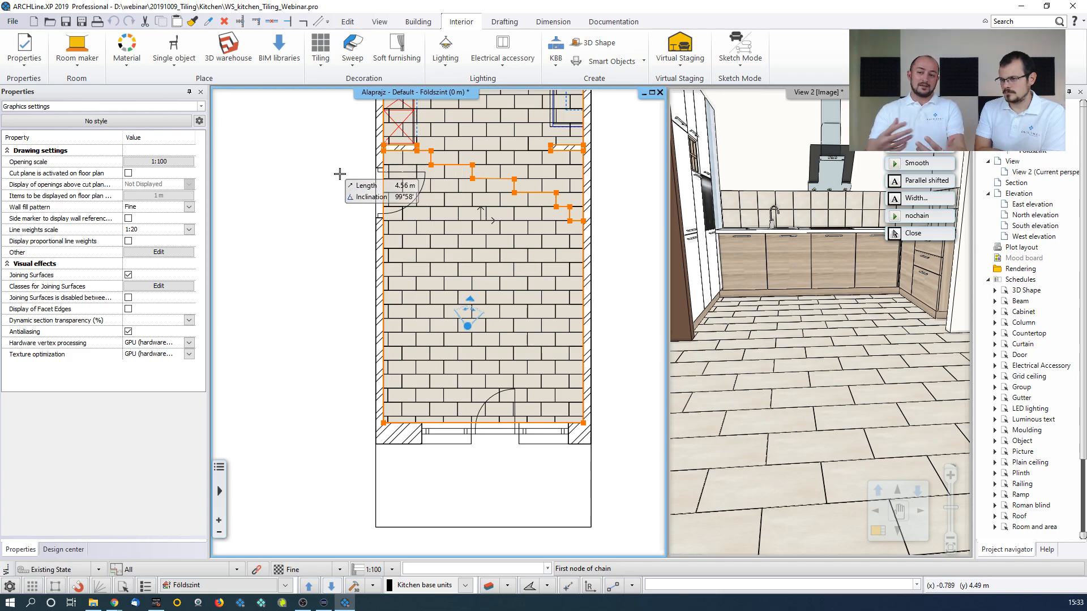
key(Return)
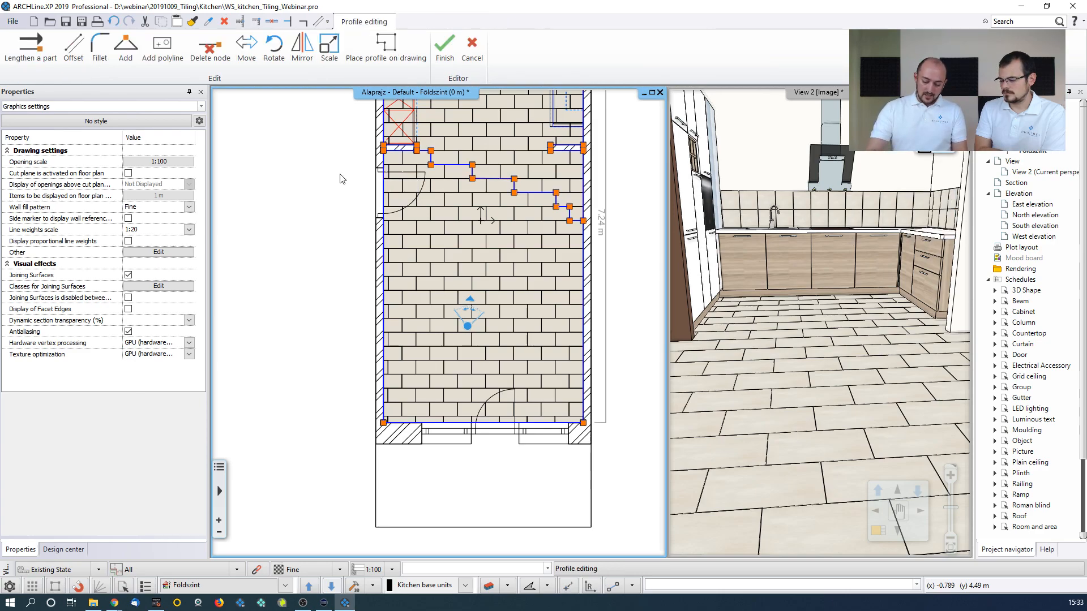
key(Return)
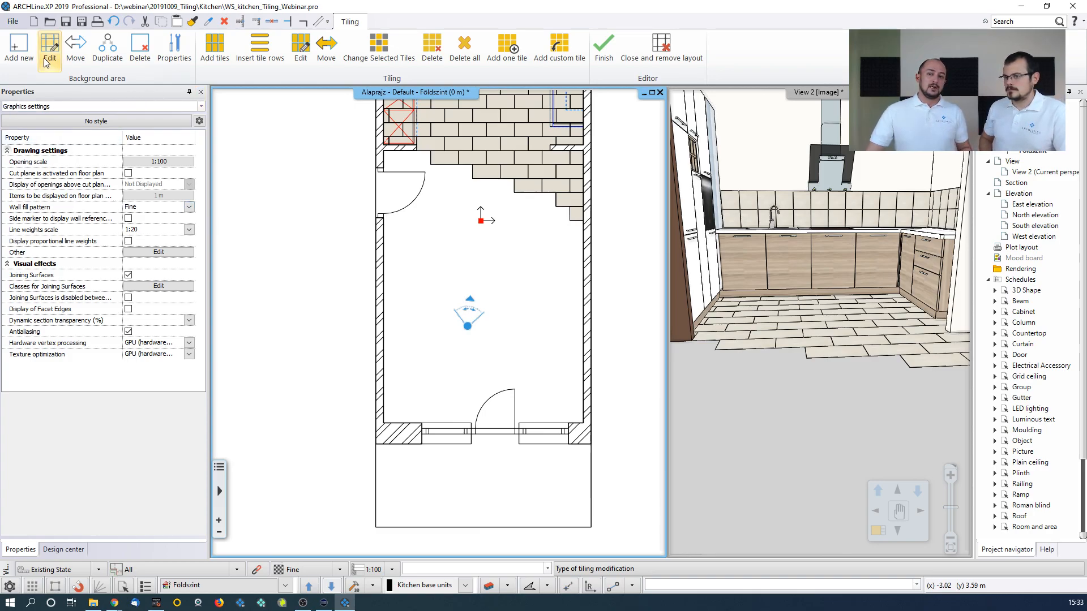
Add a new background area from the closed loop of the untiled living-area floor
click(20, 49)
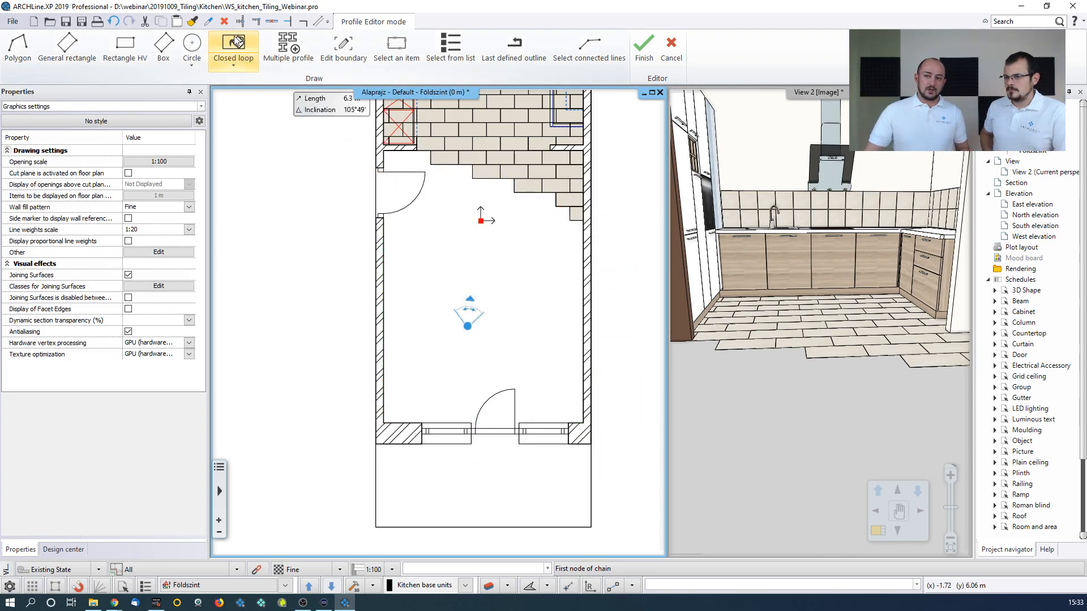
click(235, 62)
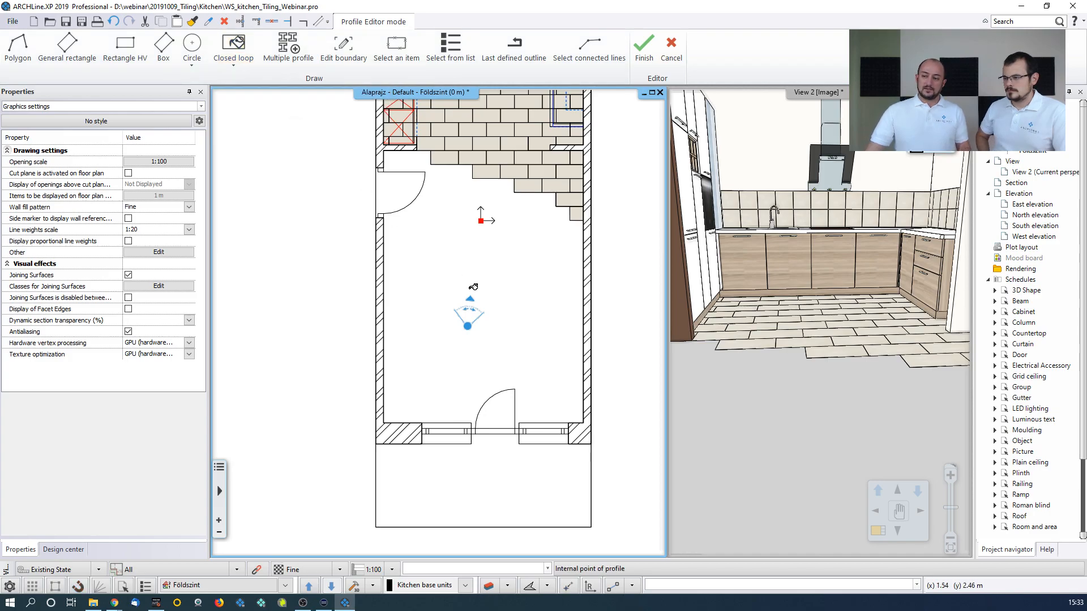
click(474, 287)
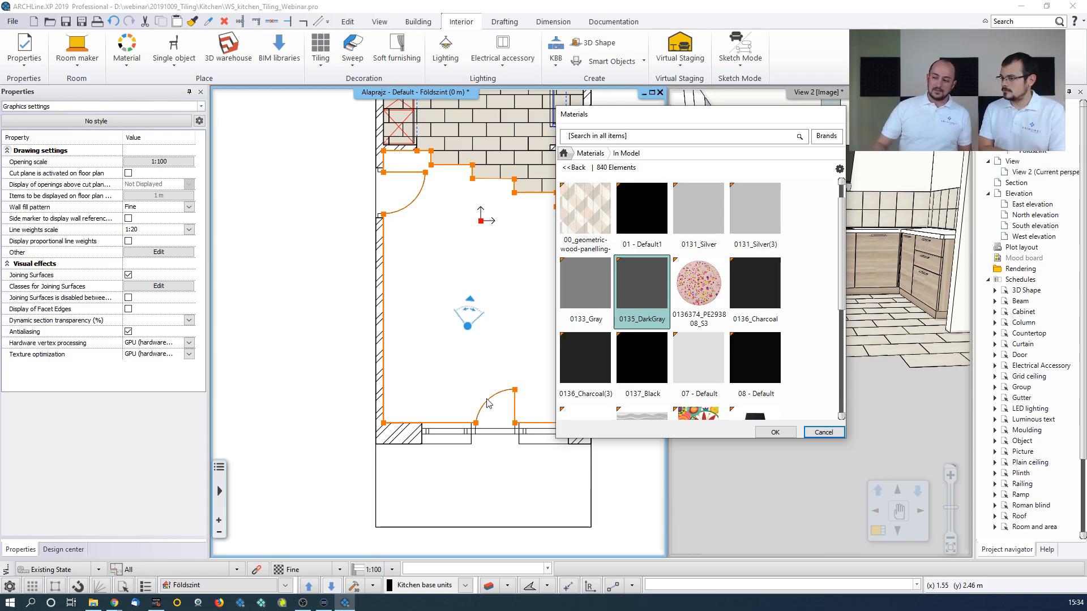
Assign the parquet_wood_02 material from the Parquet Strips category to the new living-area background
click(576, 166)
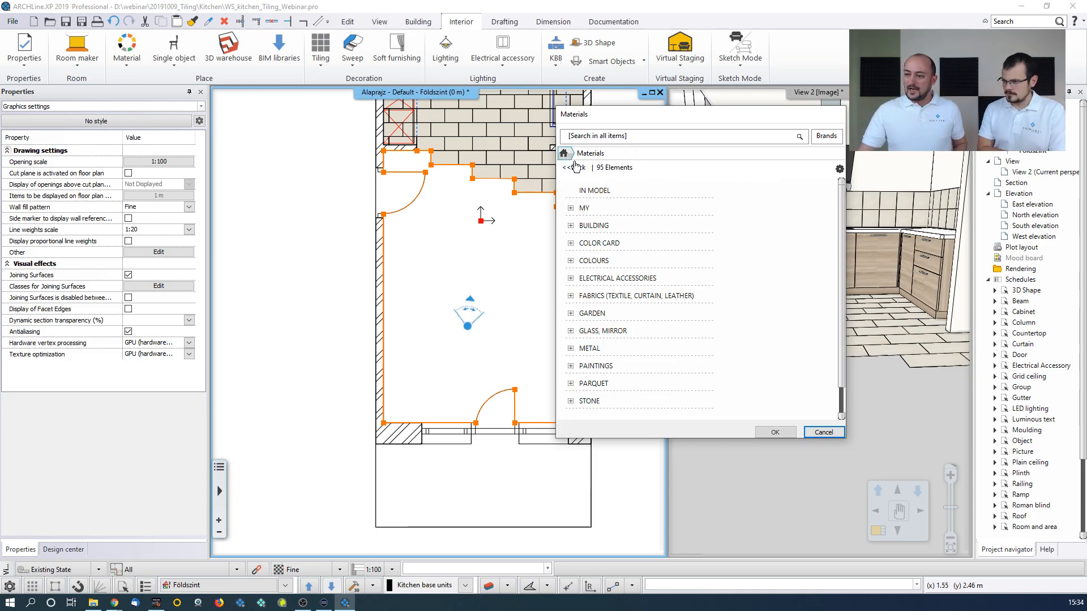
scroll(589, 314, down, 2)
click(591, 313)
scroll(583, 339, down, 2)
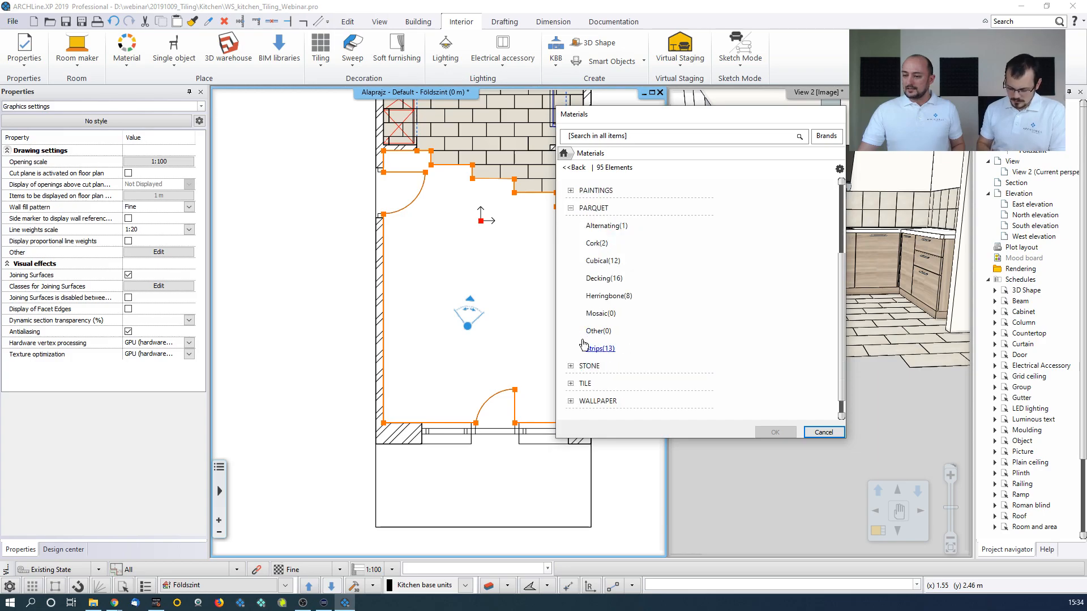
click(673, 351)
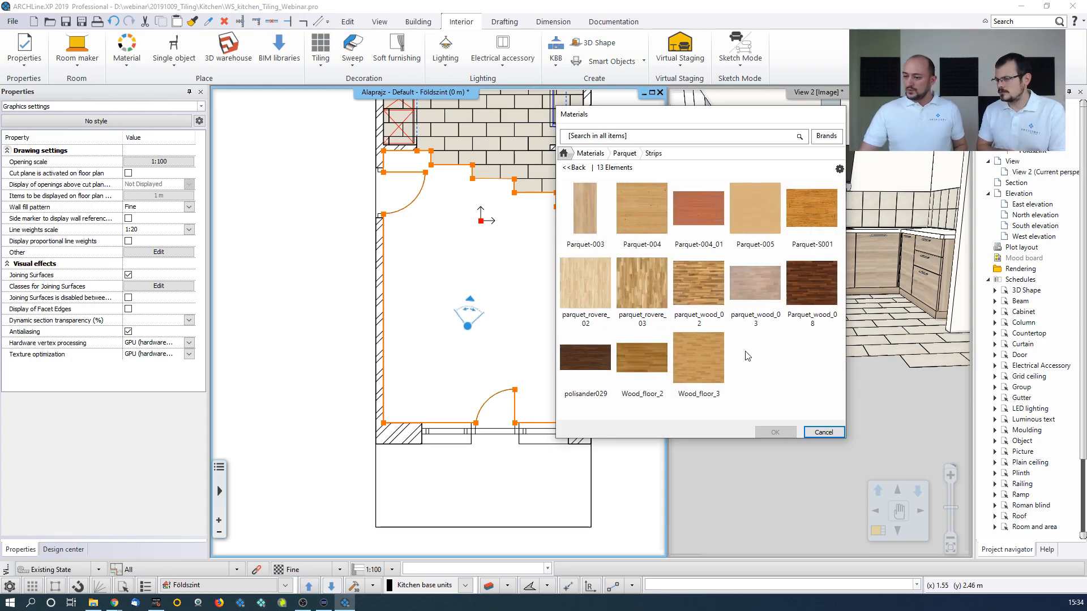
click(698, 289)
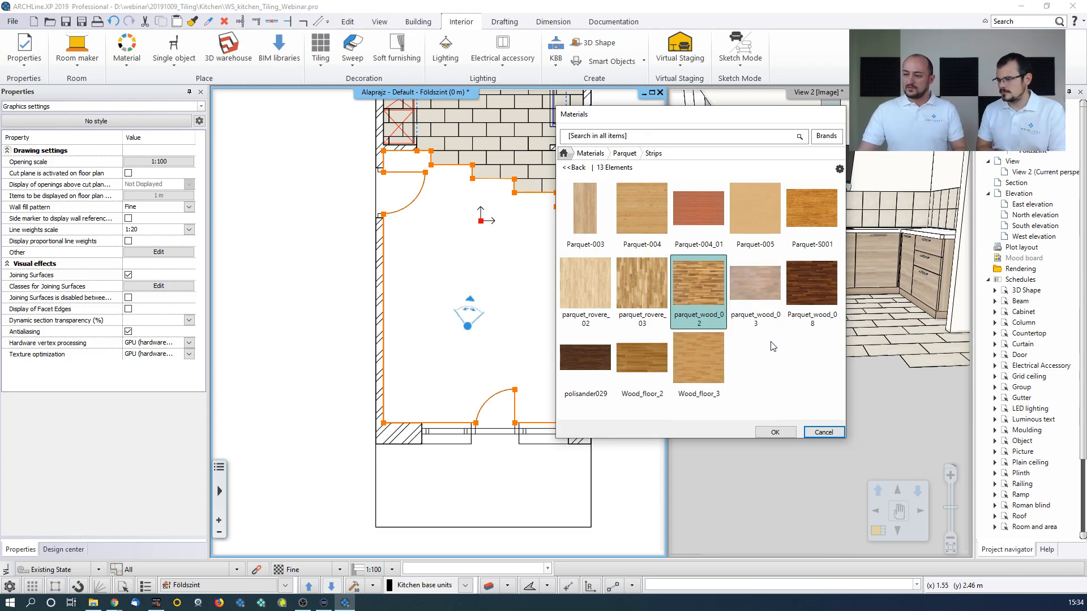
mouse_move(716, 304)
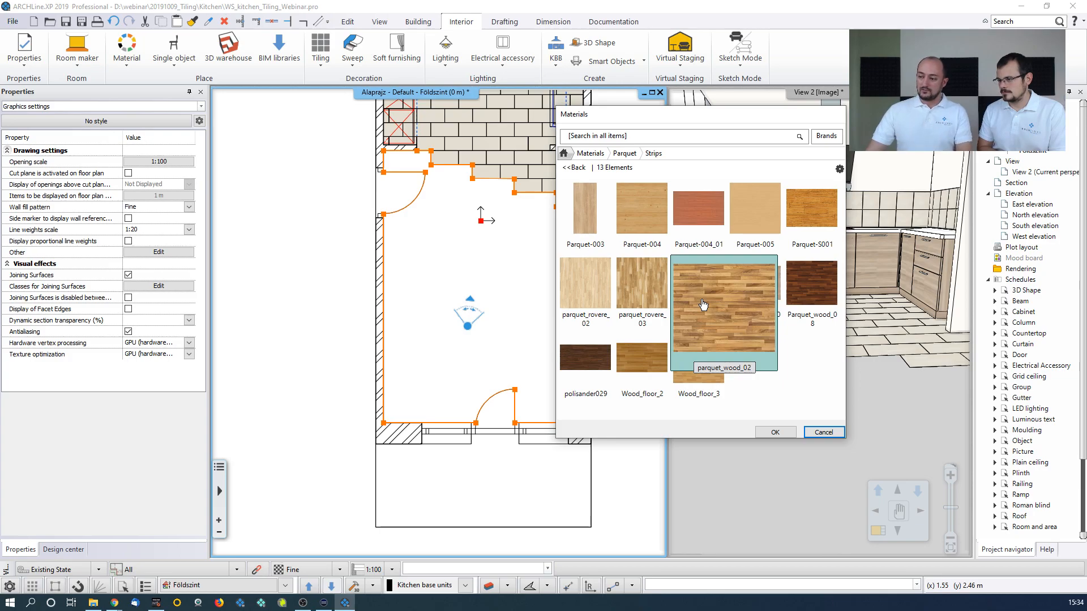
click(775, 432)
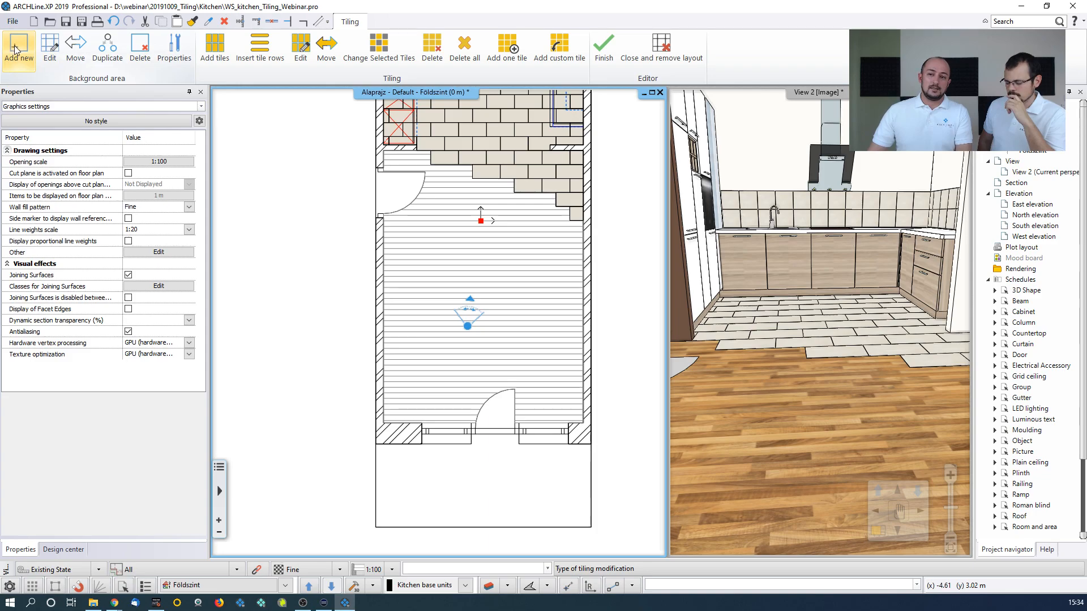
Edit the parquet area's profile at the side door, turning the swing arc into a straight edge and deleting the outer node
click(50, 48)
click(424, 242)
scroll(425, 242, up, 2)
right_click(441, 266)
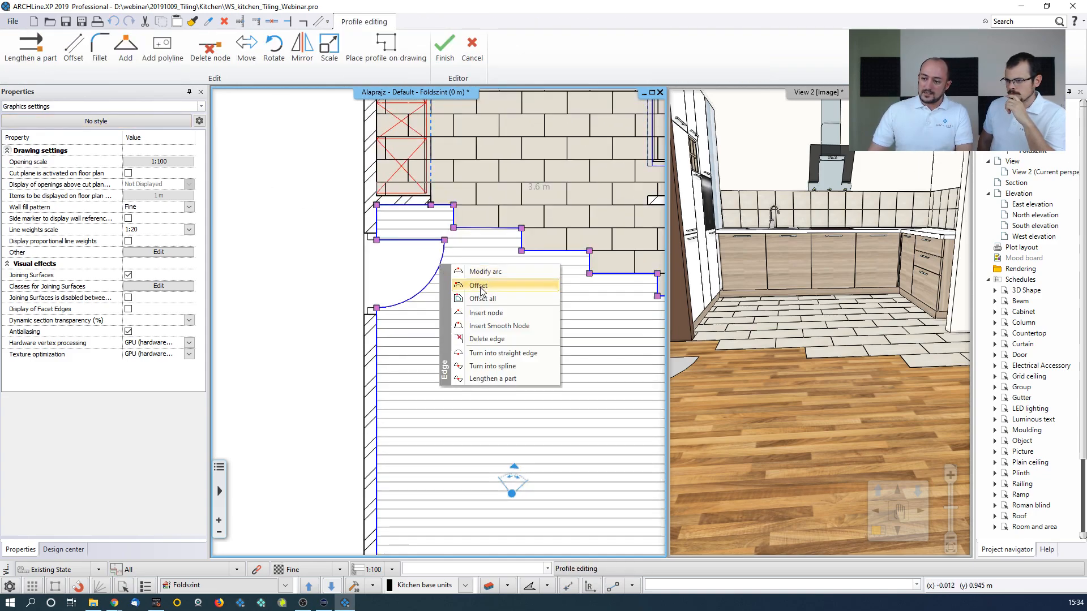
click(487, 350)
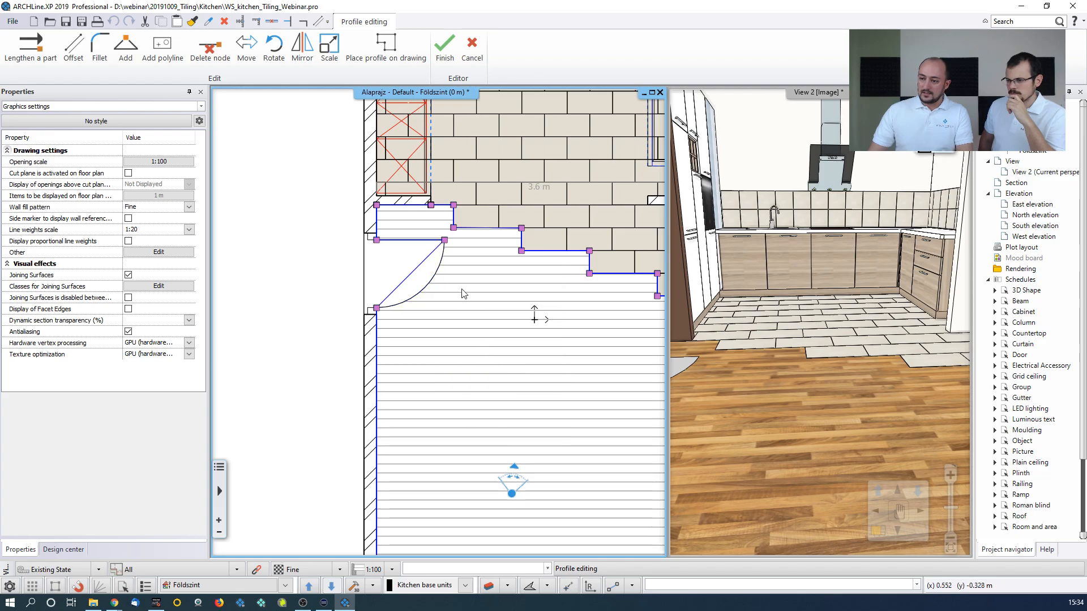
right_click(446, 242)
click(478, 261)
Straighten the parquet boundary at the terrace door by deleting the swing node and arc, and finish the profile and tiling
middle_drag(558, 504, 479, 175)
right_click(512, 270)
click(540, 285)
right_click(495, 318)
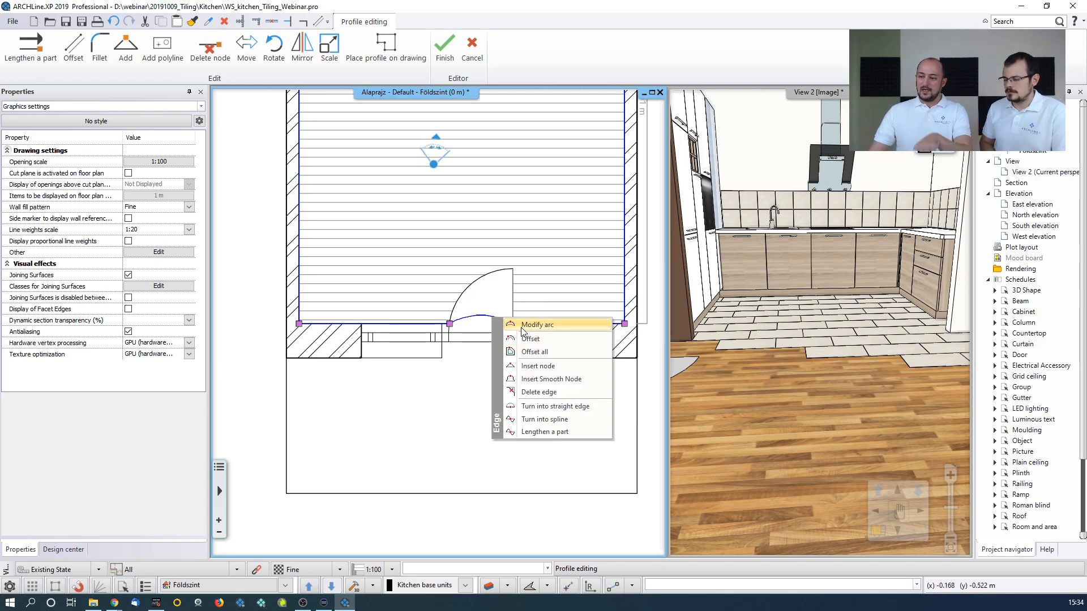
click(543, 405)
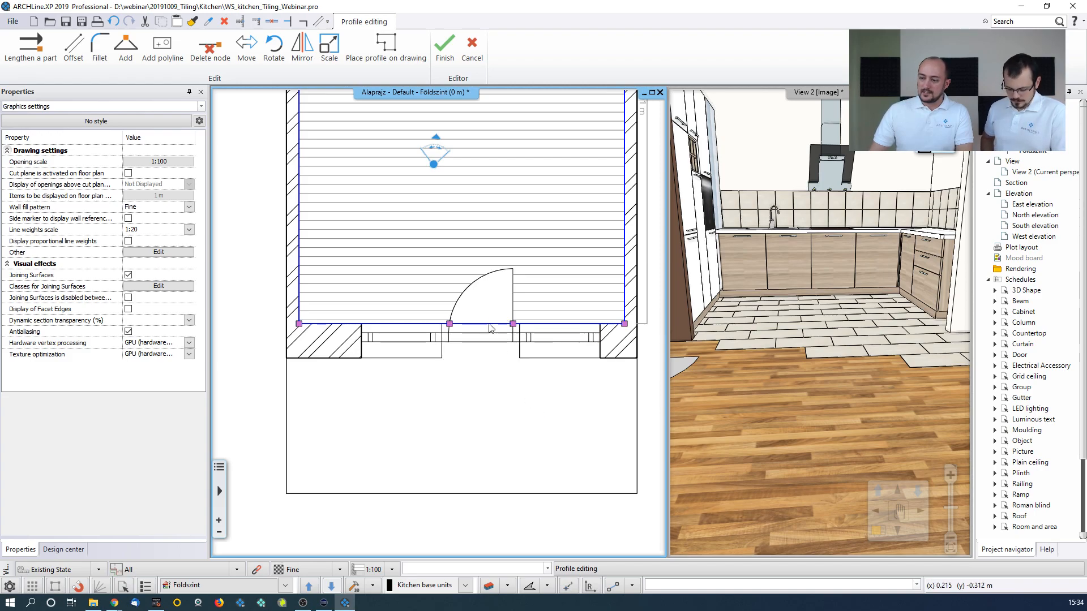
scroll(410, 273, down, 2)
key(Return)
click(603, 48)
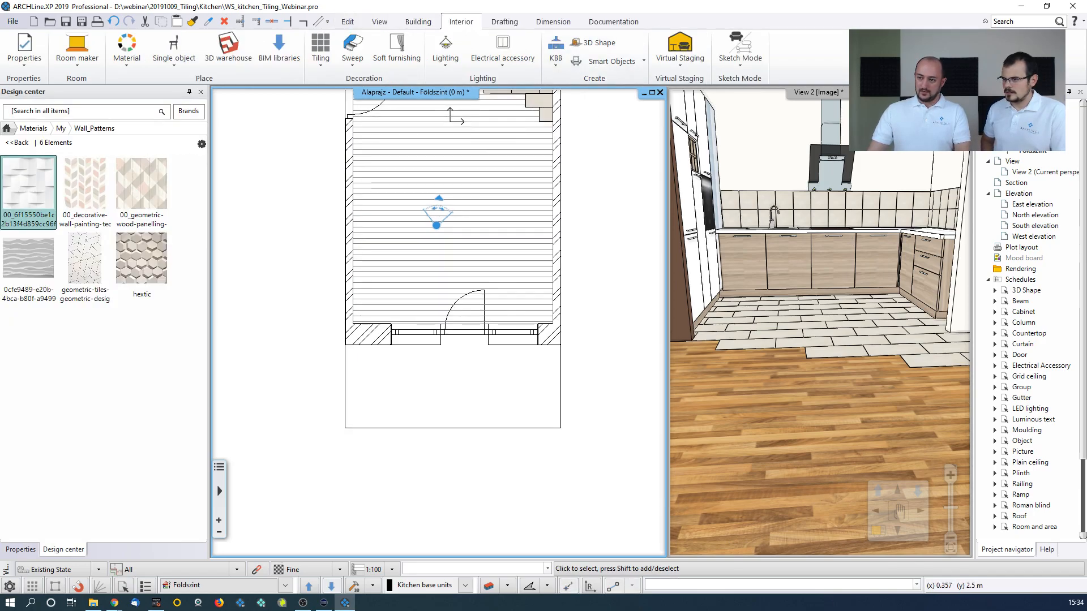
Maximize the 3D view and examine the stepped transition between the kitchen tiles and the parquet
middle_click(618, 205)
middle_click(618, 205)
click(794, 252)
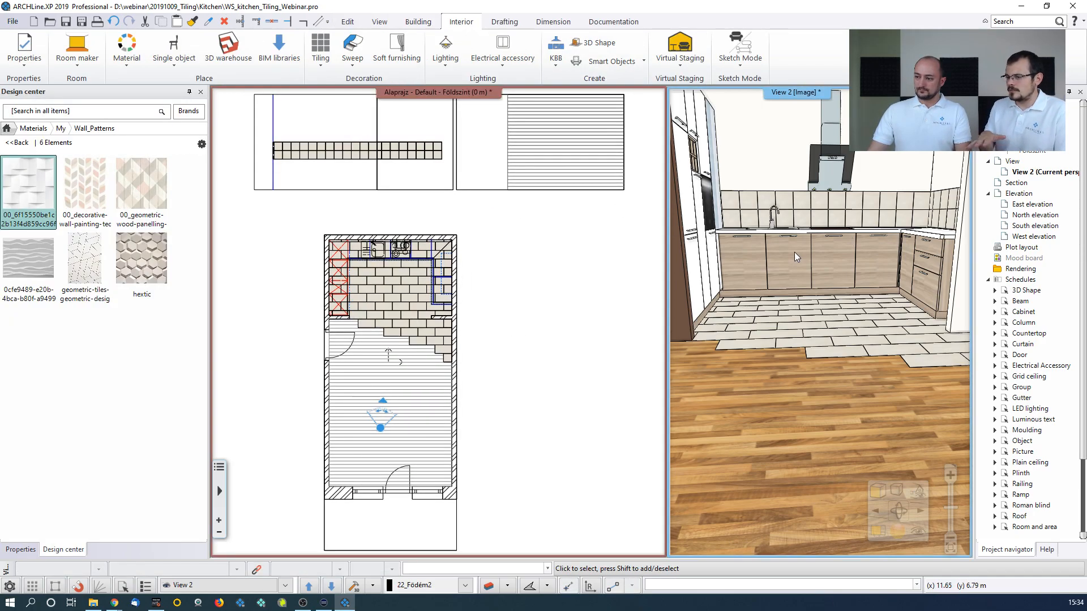
key(F3)
scroll(667, 285, down, 2)
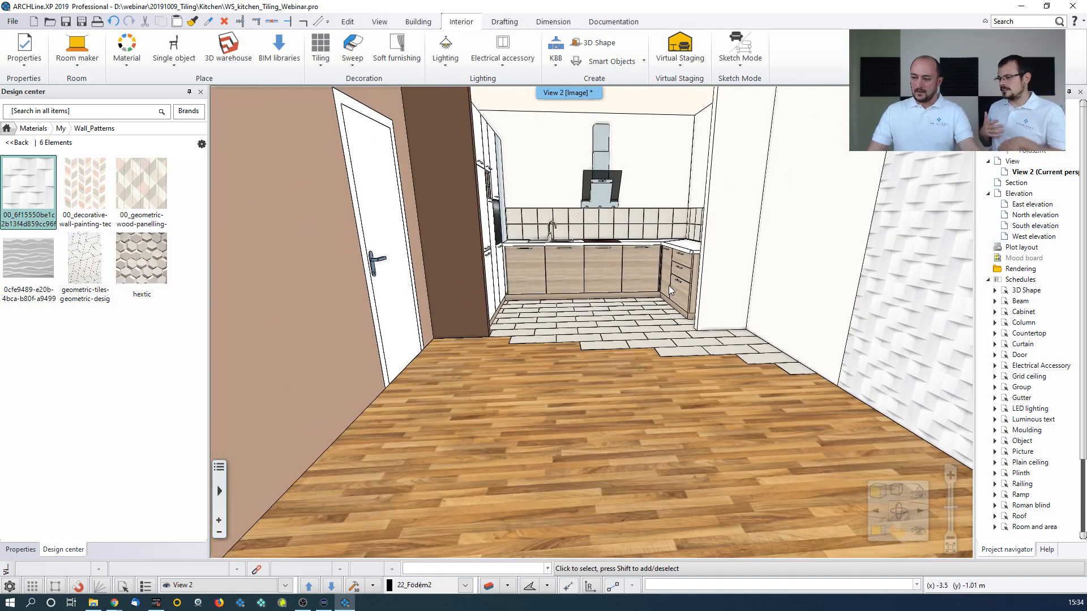
middle_drag(672, 274, 654, 299)
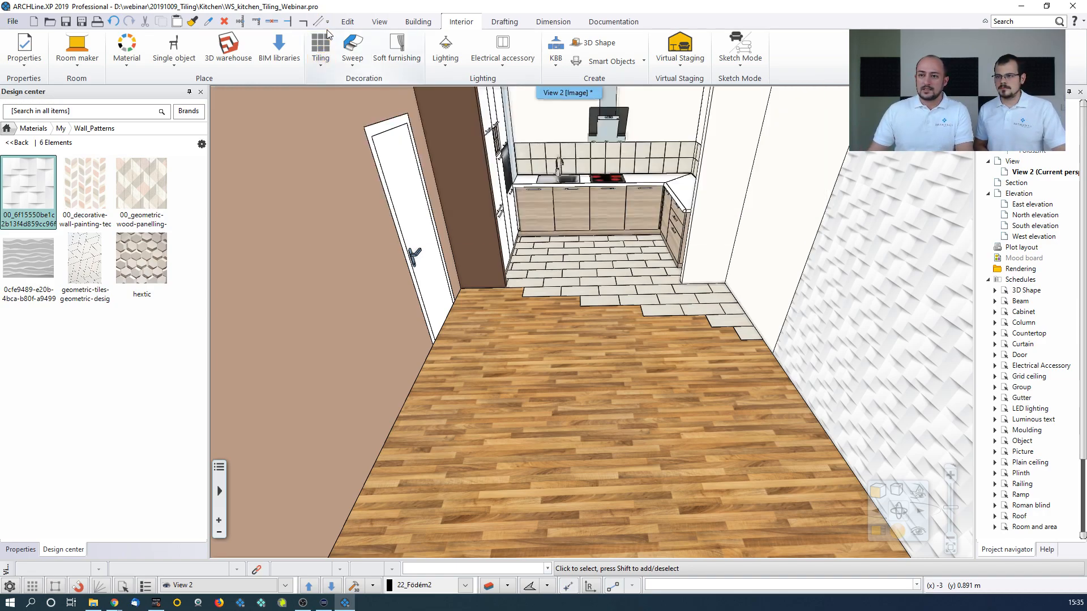
Open the recent bathroom project whose file name ends in bathroom_01_NO_Tiles.pro, closing the kitchen project without saving
click(13, 22)
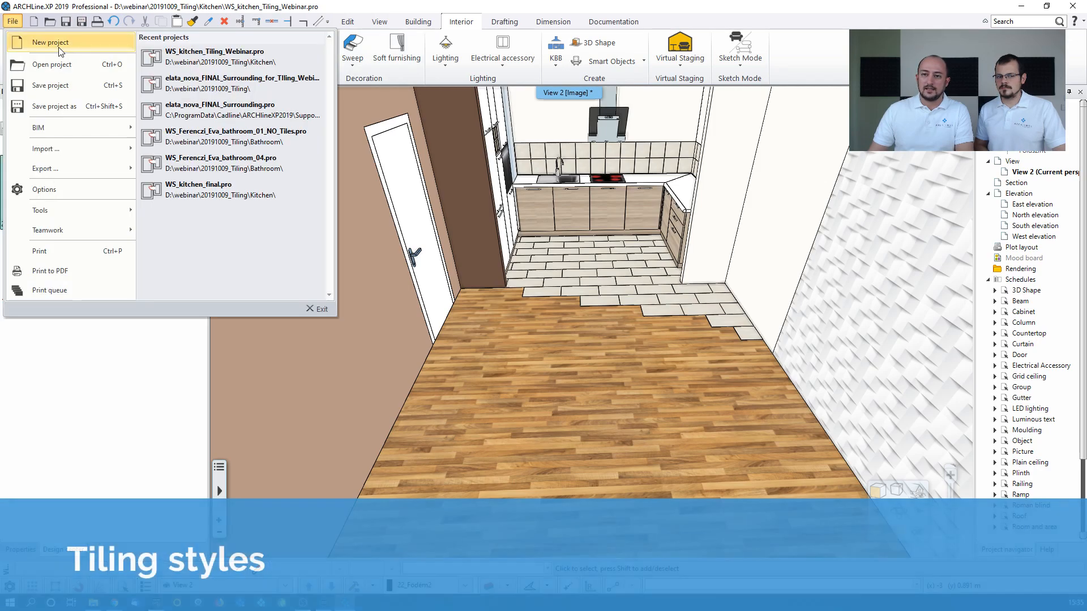
click(243, 140)
click(448, 442)
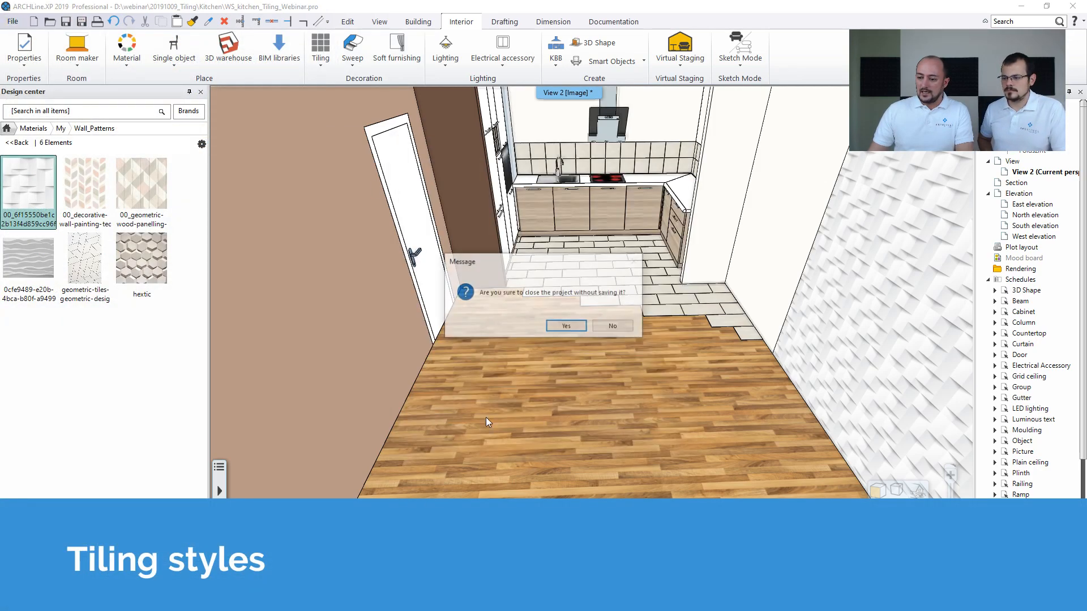
click(566, 327)
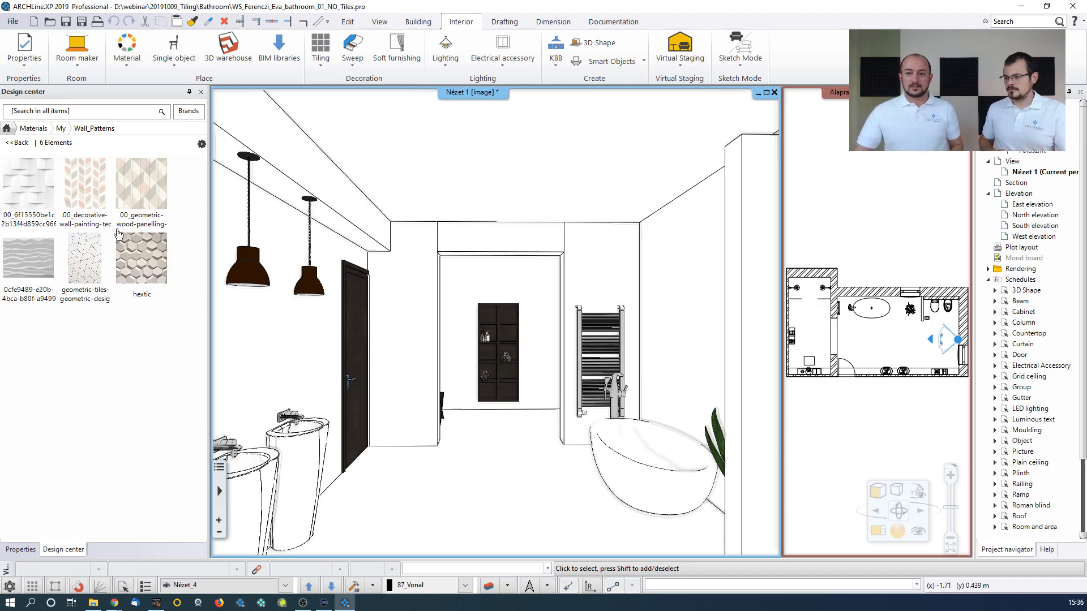
Search the entire design center for "zbd" and look over the matching tiles
click(7, 128)
click(40, 117)
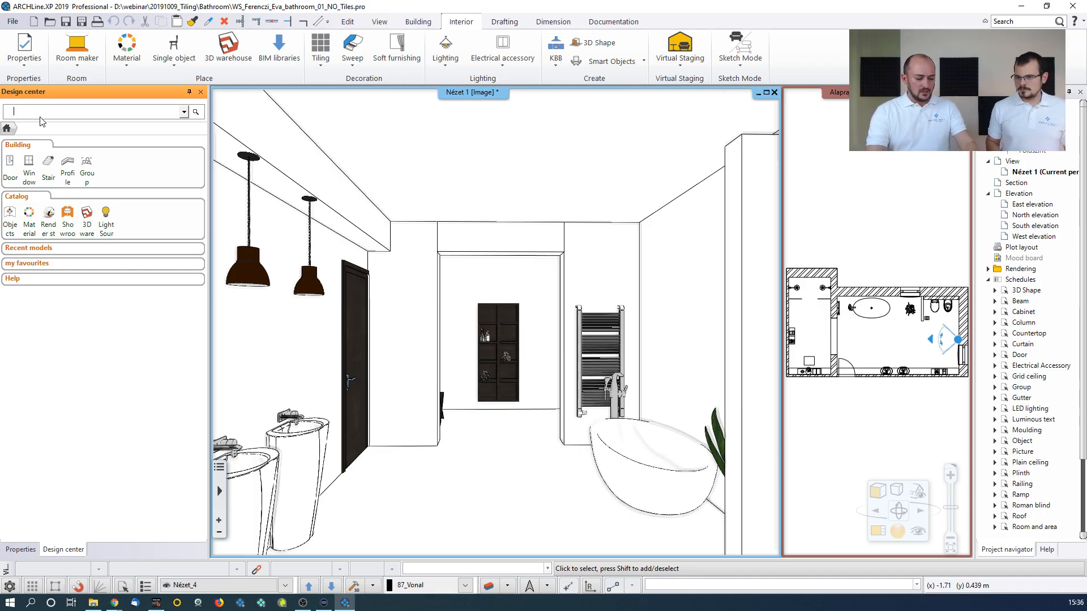
text(zb)
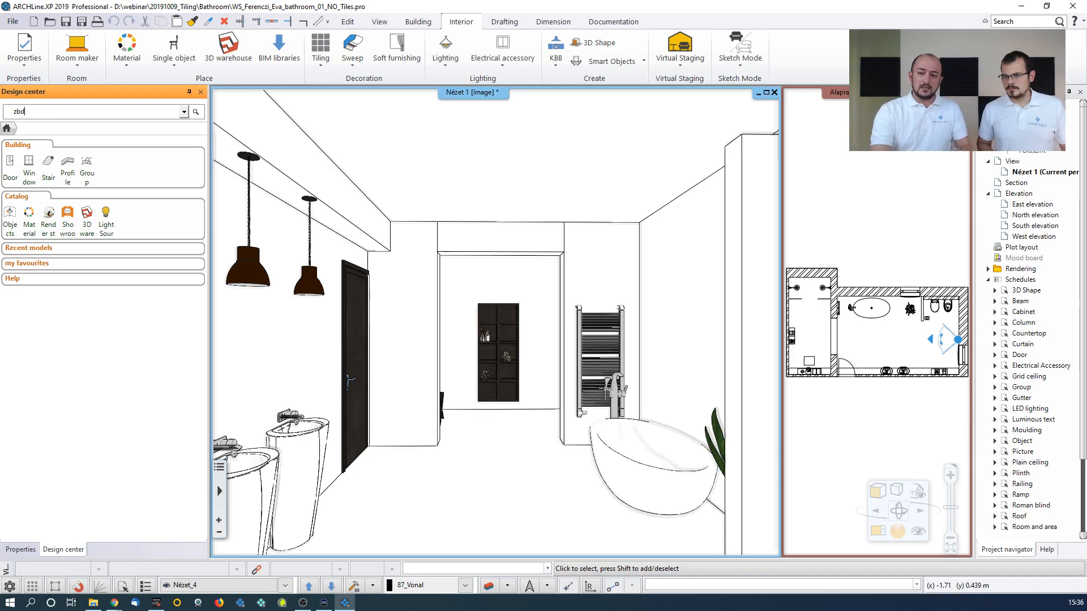
text(d)
key(Return)
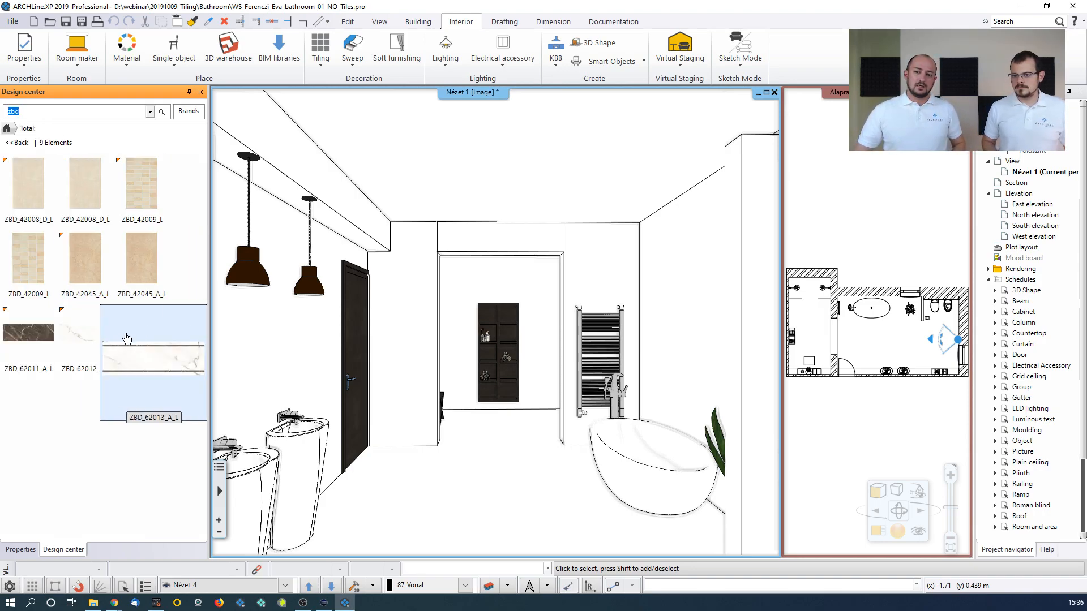
mouse_move(24, 173)
Open the Materials catalog and search for "zbd" within it
click(19, 142)
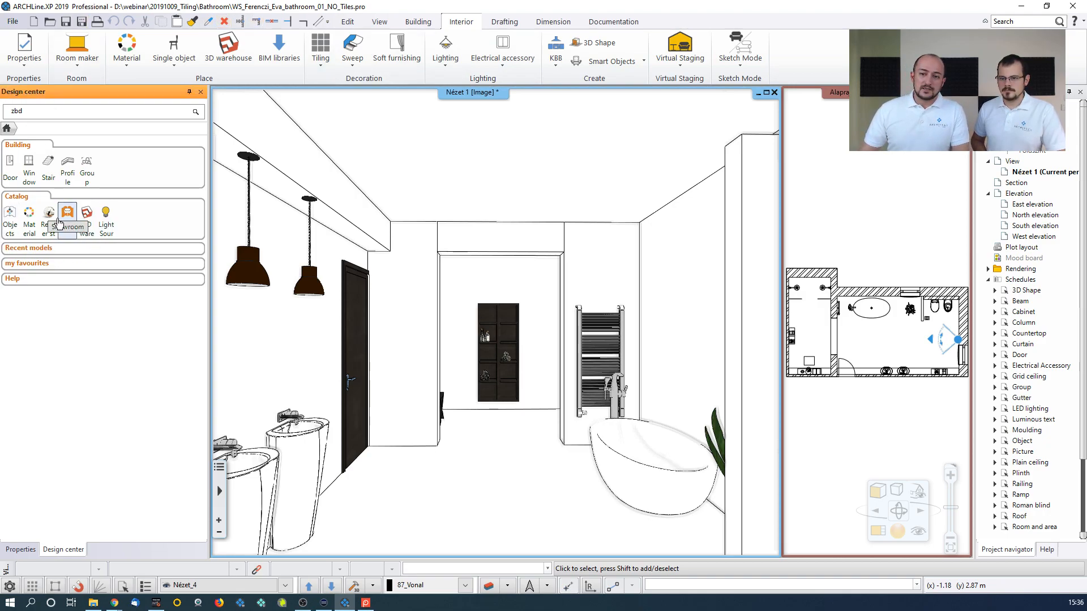
click(29, 214)
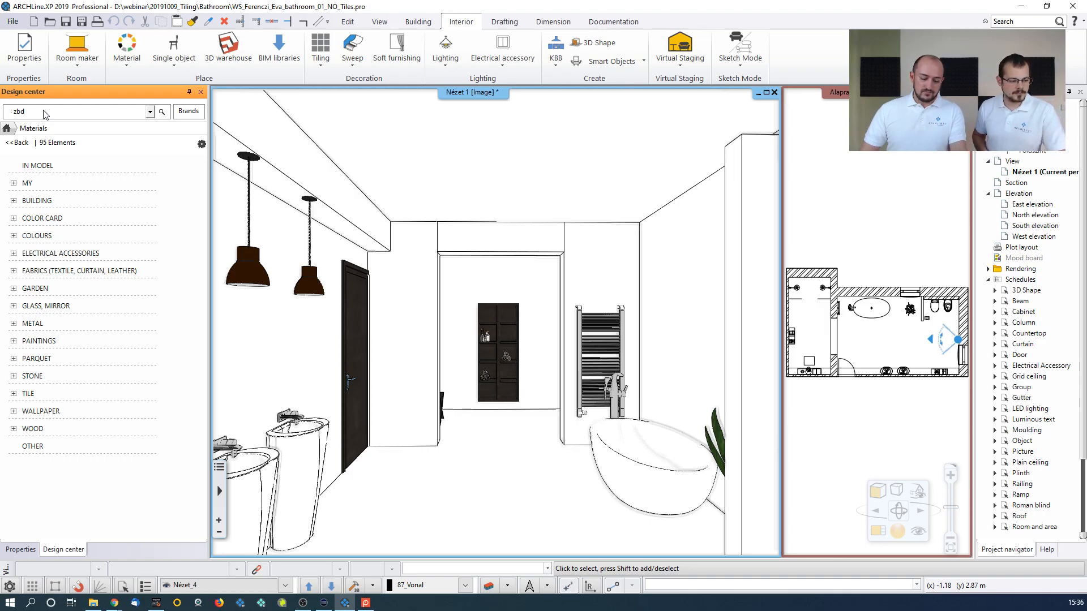
key(Return)
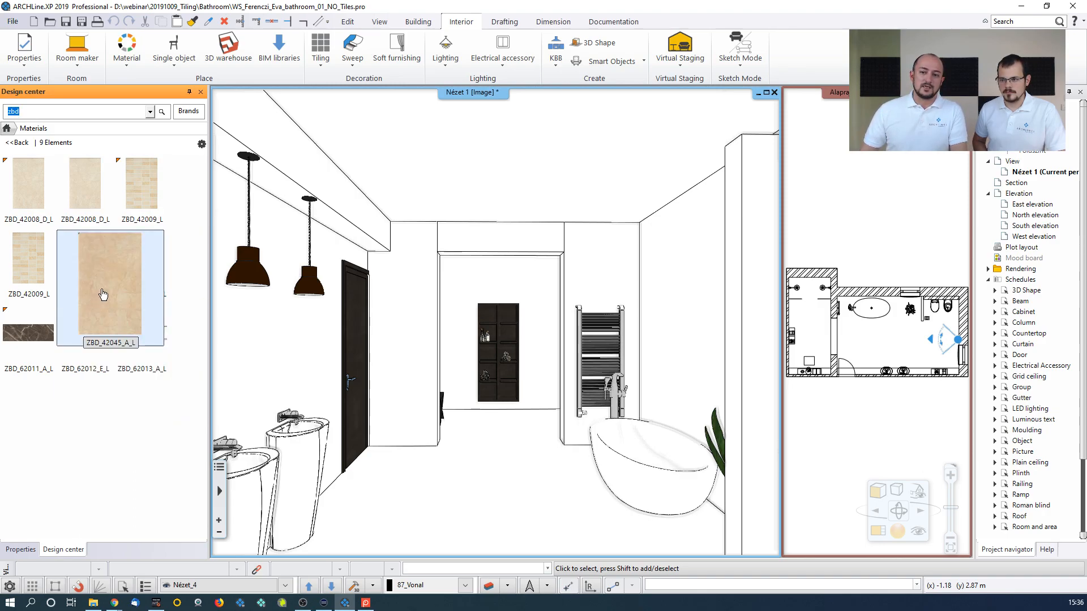
Apply the ZBD_42045_A_L material to the bathroom floor as tiling and end the command
mouse_move(102, 294)
mouse_down()
mouse_move(509, 442)
mouse_move(512, 467)
mouse_up()
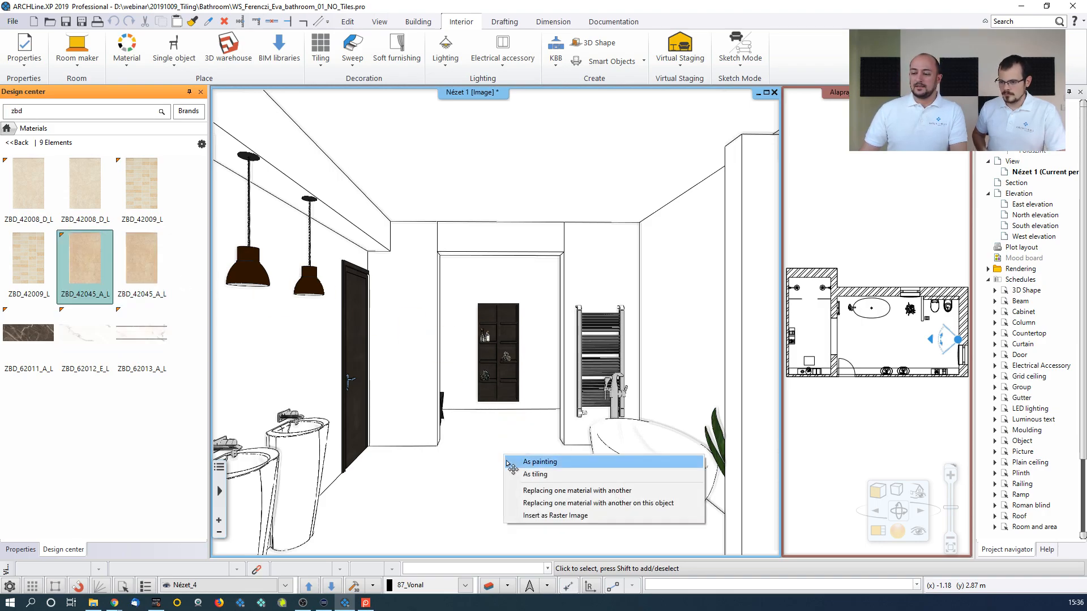
click(533, 476)
click(442, 487)
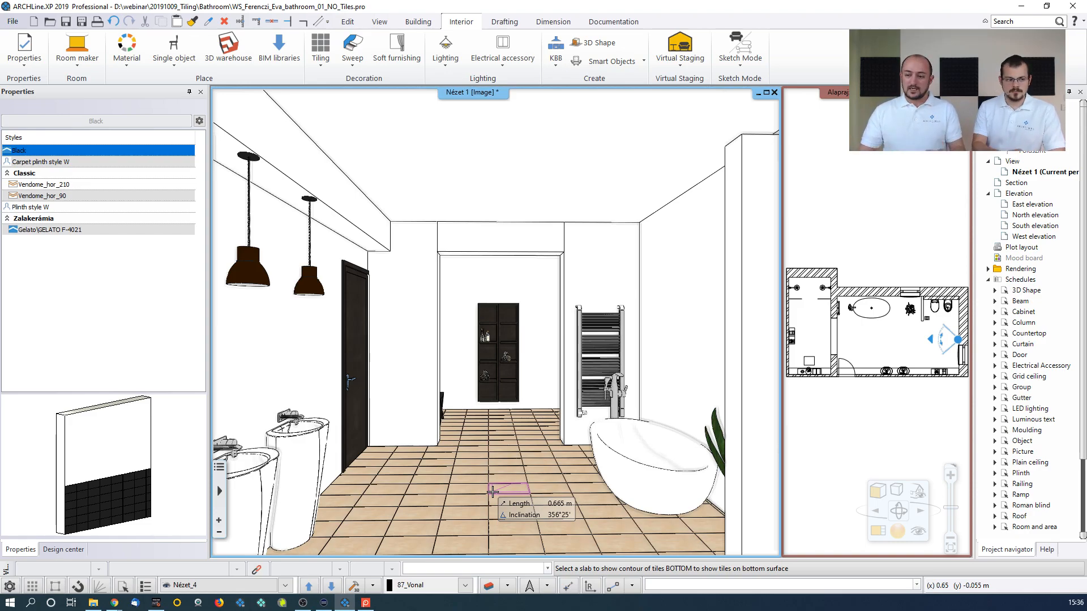
key(Escape)
Start wall-side tiling for all walls from the wall segment between the door and the passage
scroll(455, 404, up, 4)
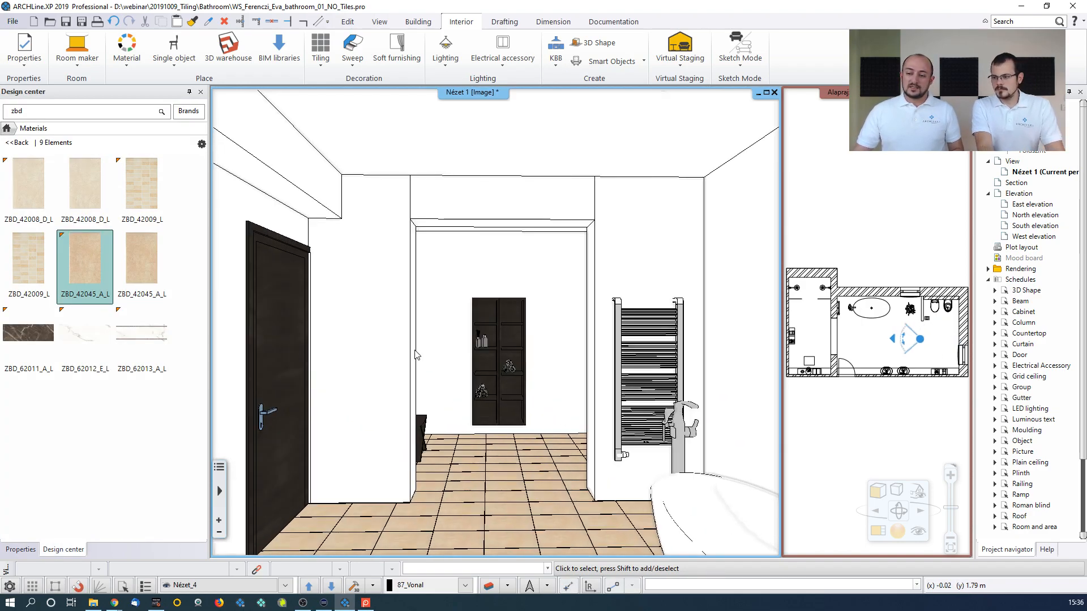
scroll(415, 355, up, 1)
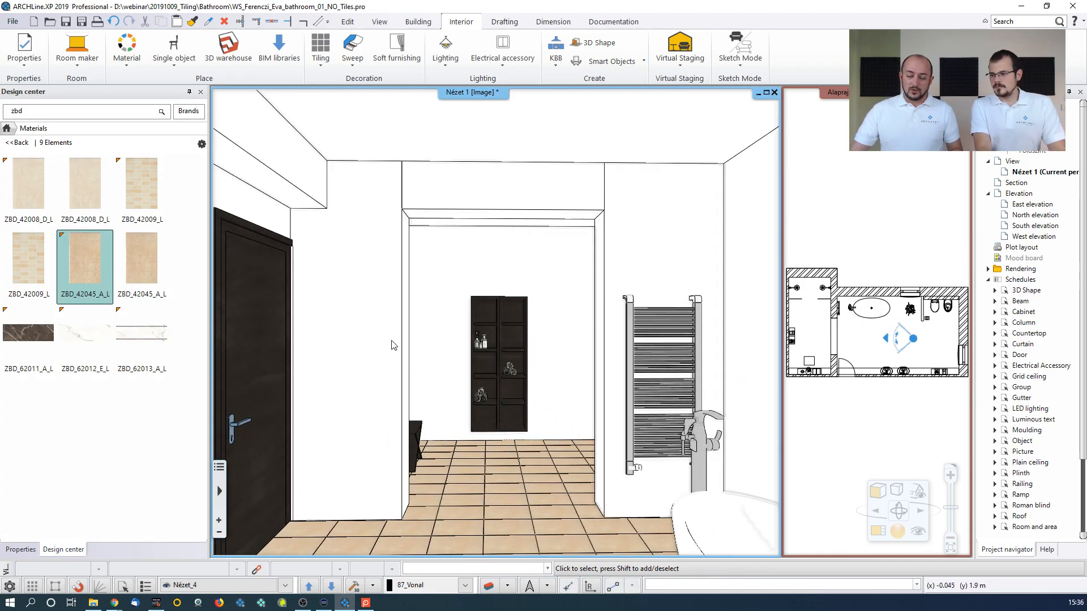
right_click(367, 321)
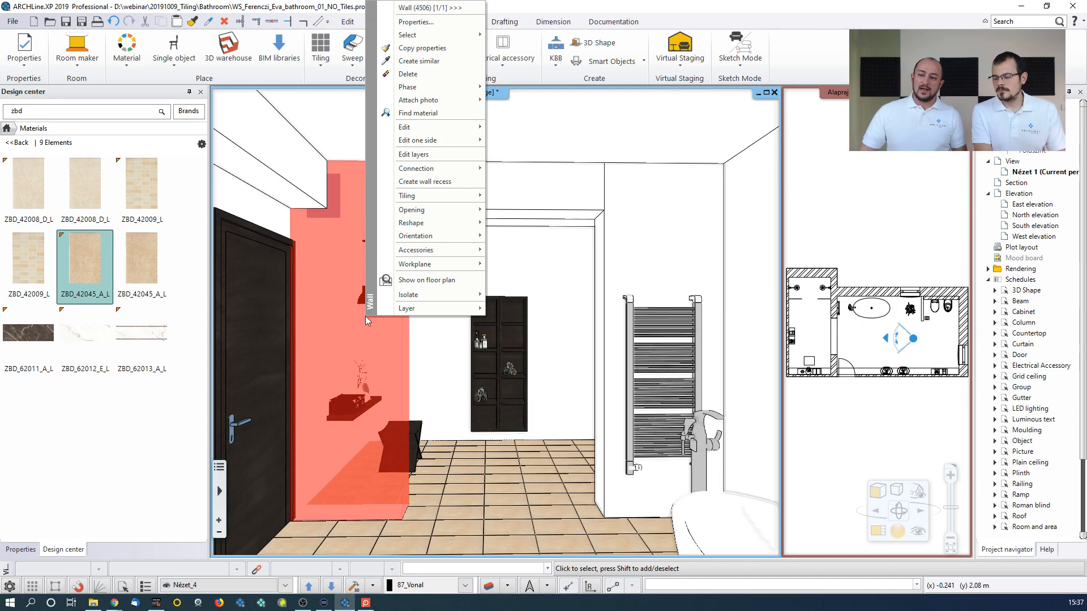
click(365, 316)
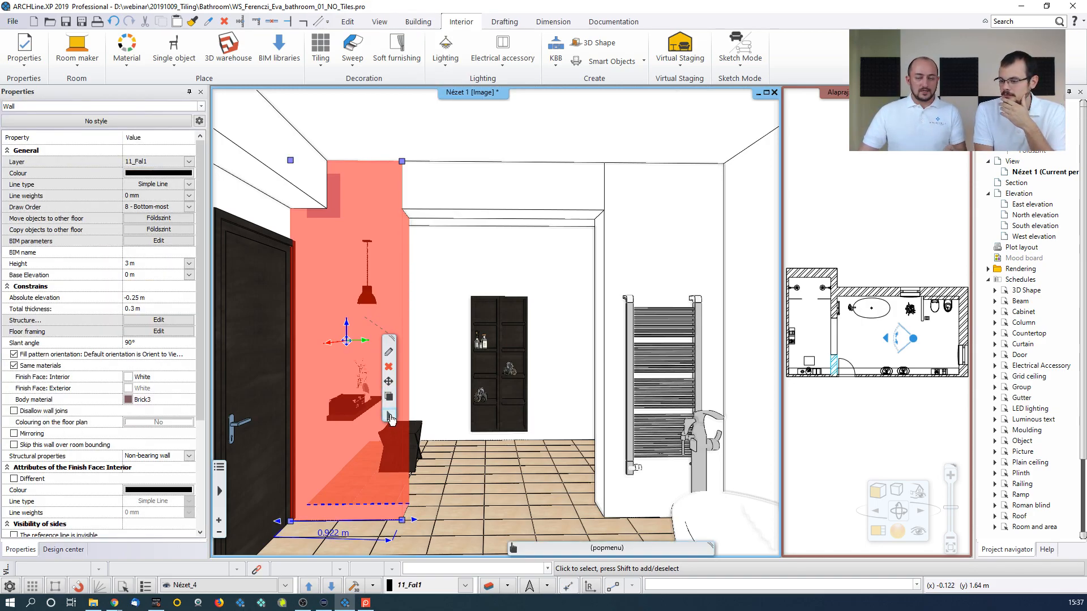
click(390, 417)
mouse_move(467, 294)
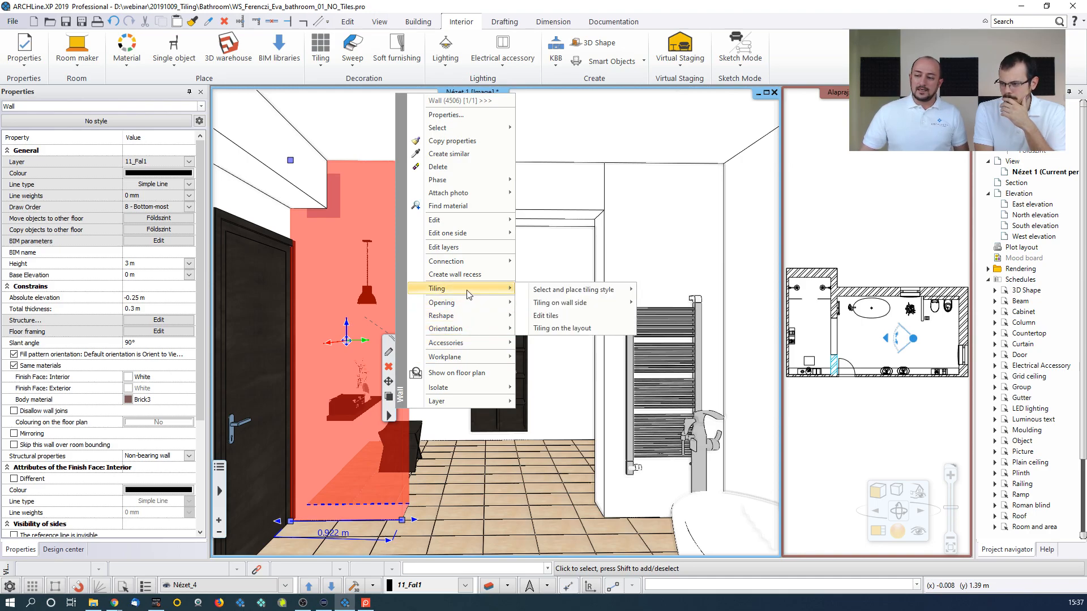
mouse_move(540, 291)
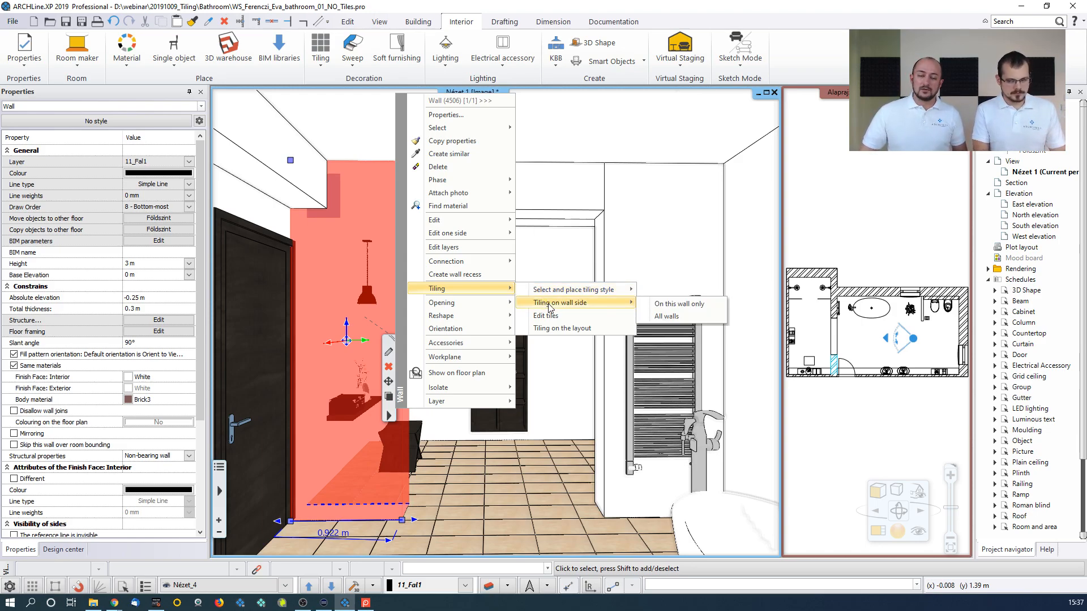
click(677, 316)
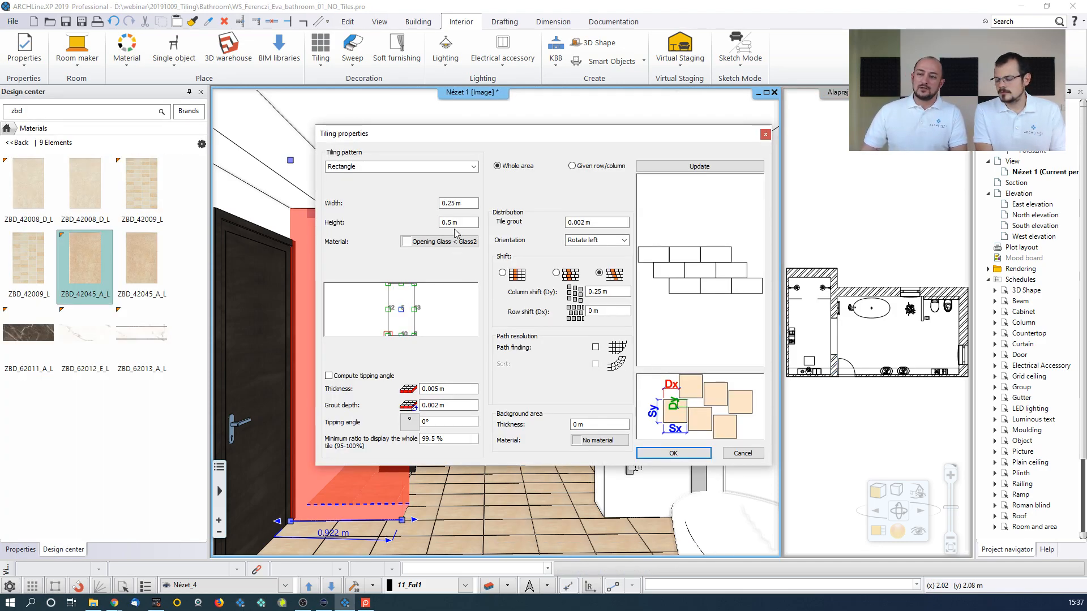
Tile all walls with rectangular tiles 0.25 m wide and 0.25 m high in an unshifted grid, and undo the wall tiling
click(466, 202)
drag(466, 203, 448, 205)
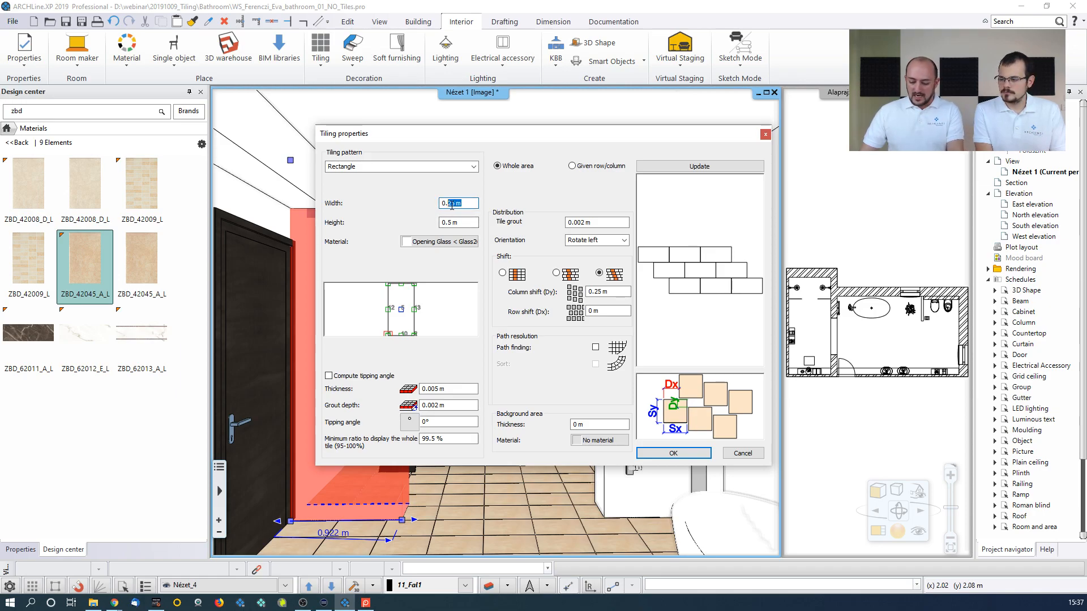
drag(446, 223, 482, 225)
text(25 m)
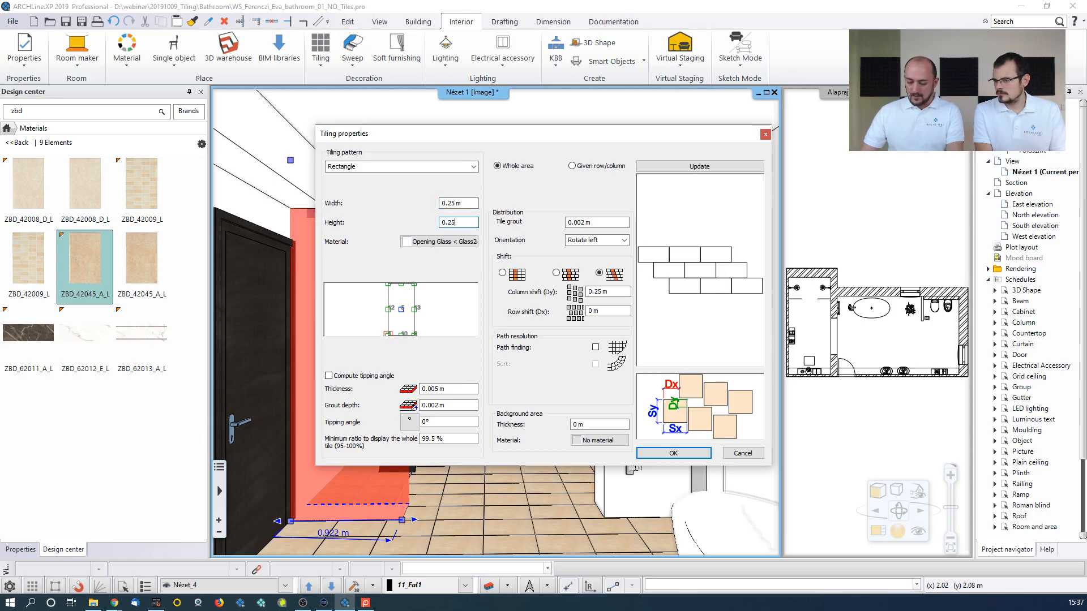
click(467, 204)
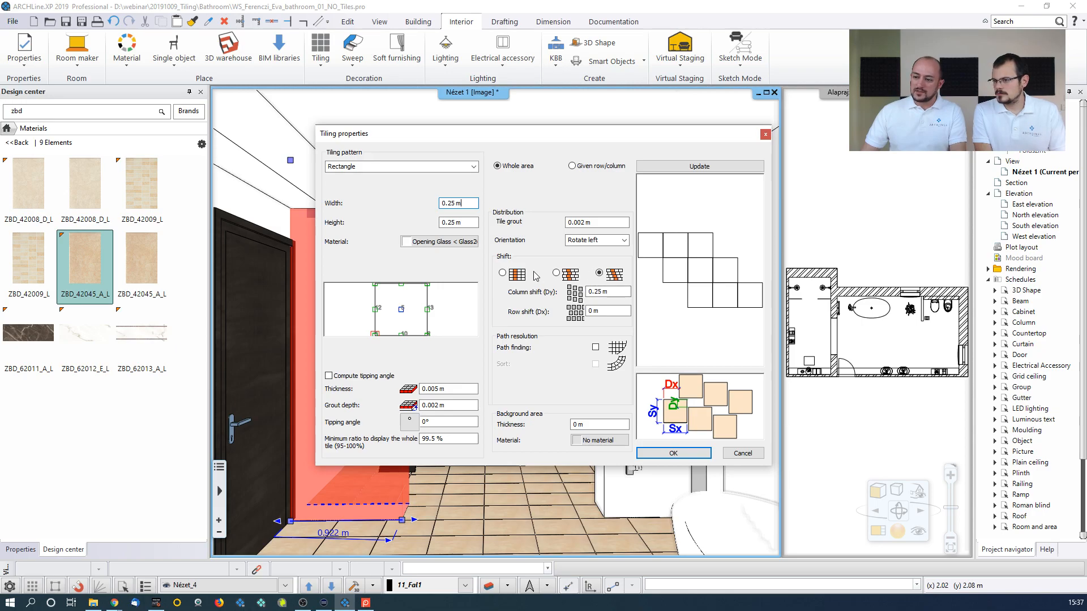
click(503, 274)
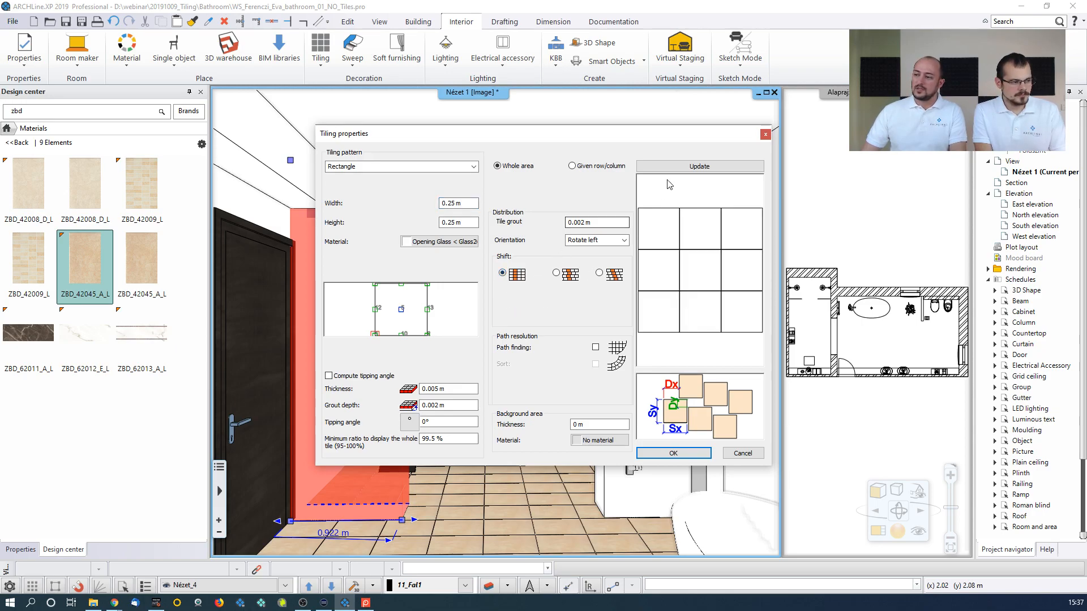
click(655, 455)
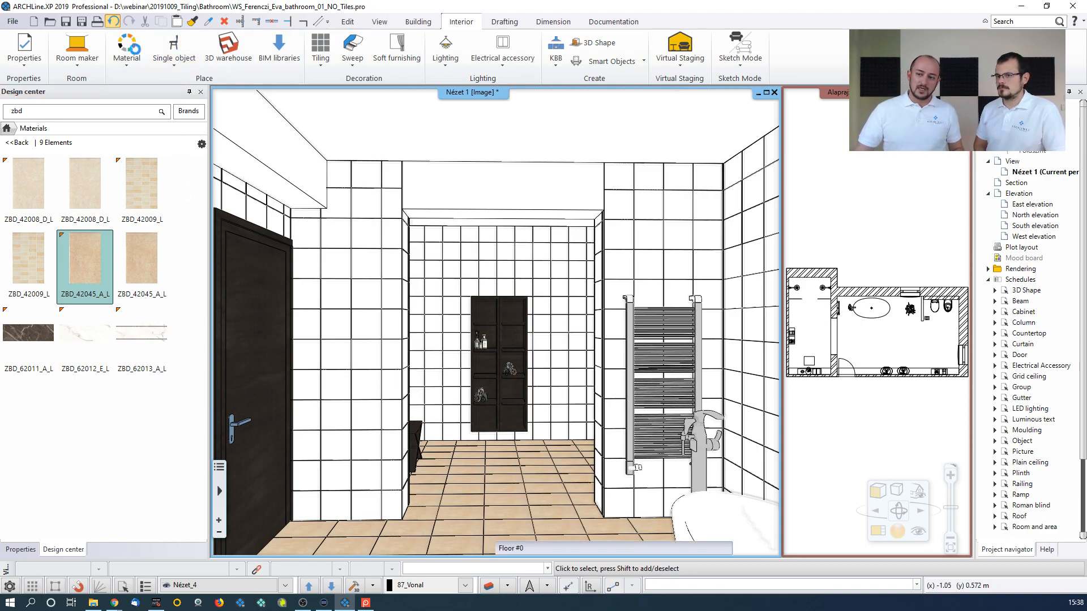
click(113, 21)
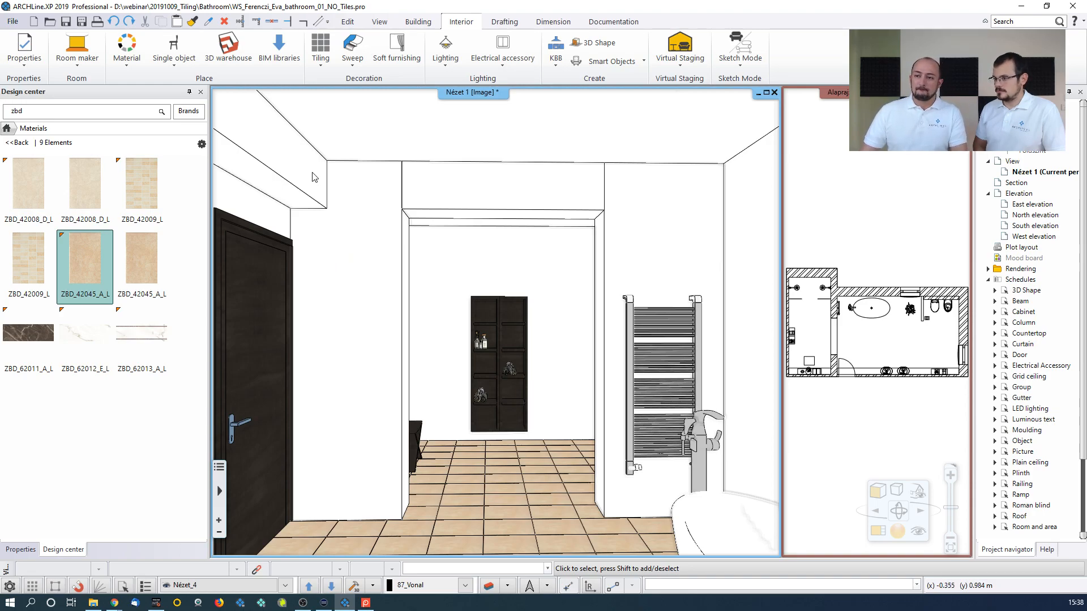
Open the default tiling properties and check the list of available tiling styles
click(24, 57)
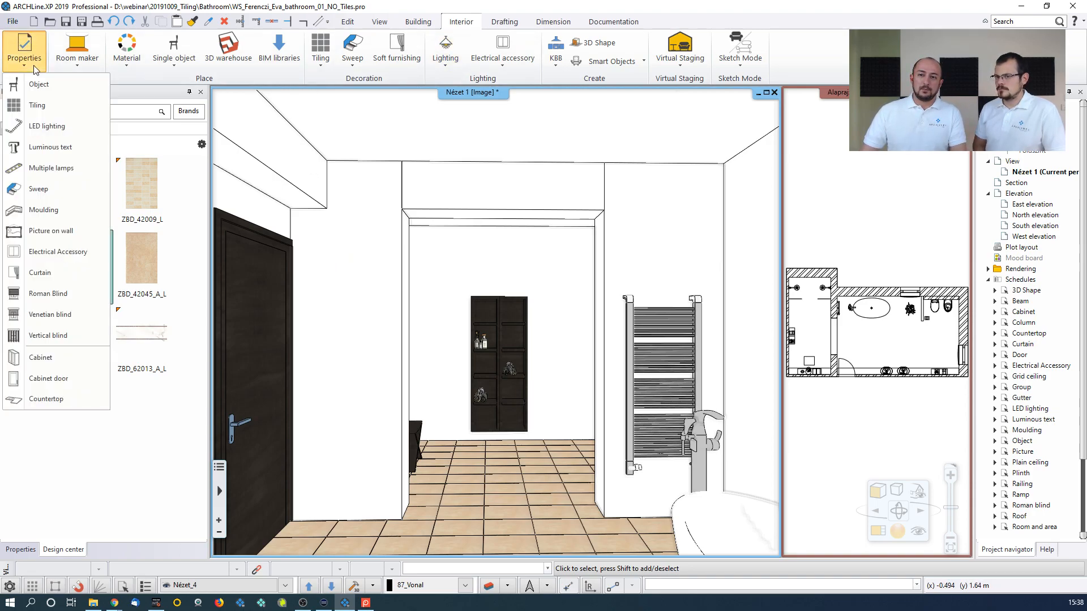
click(35, 106)
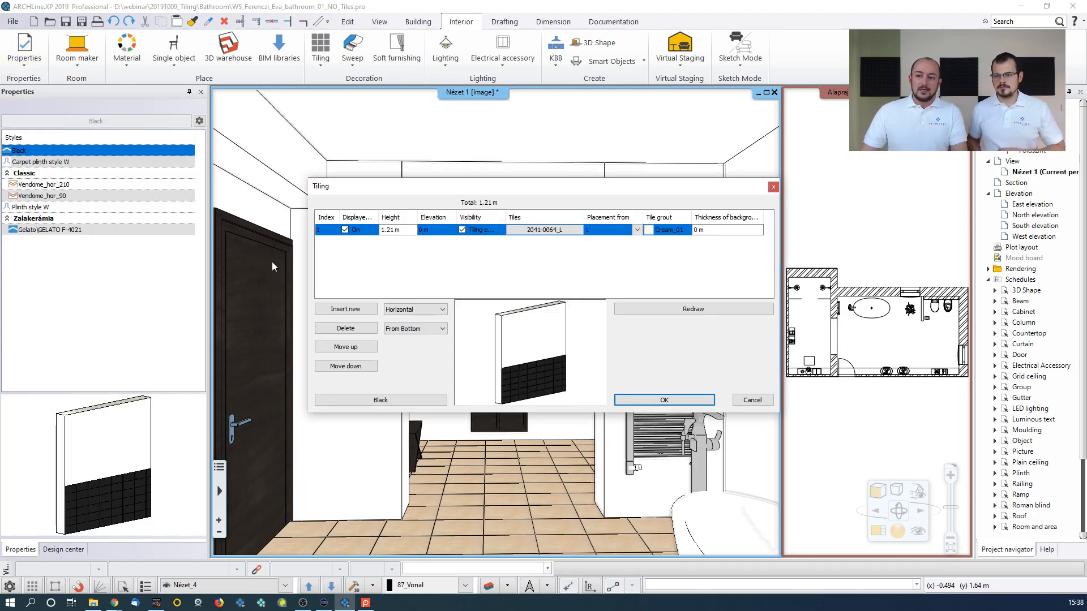
drag(390, 191, 295, 152)
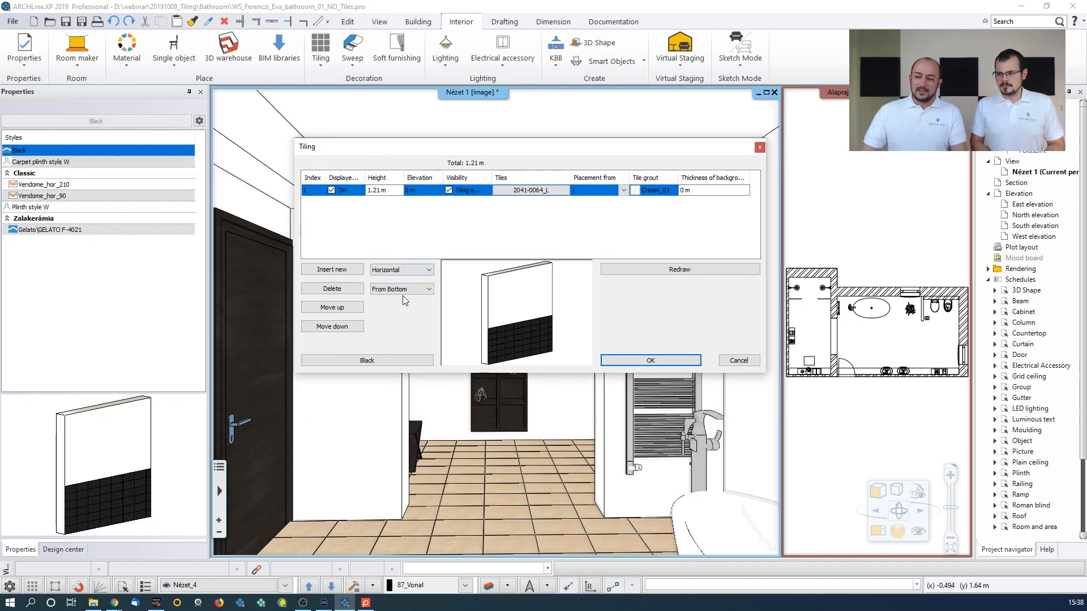
click(317, 360)
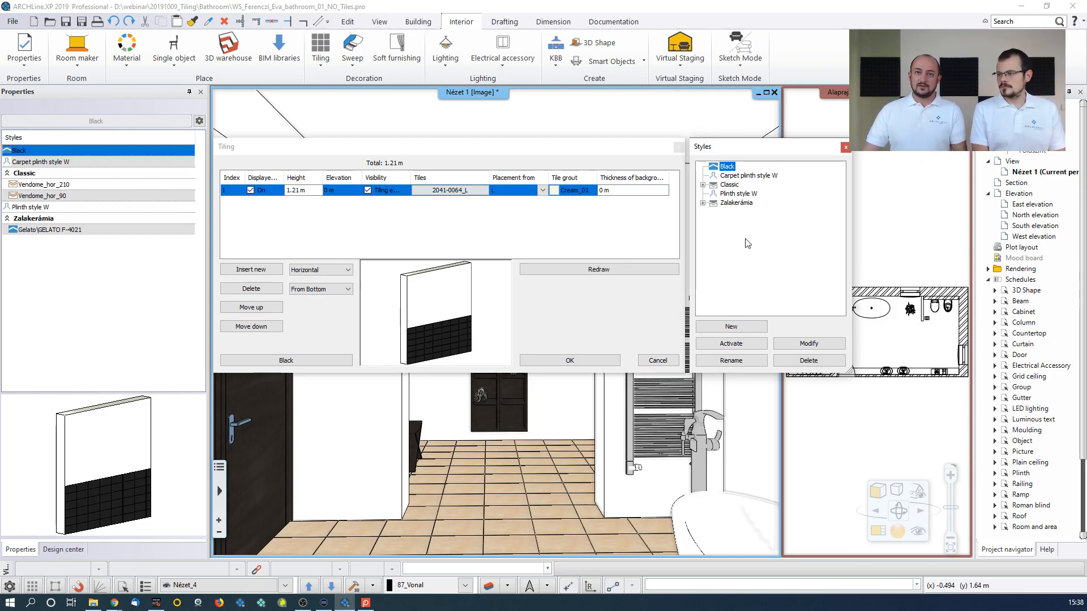
click(847, 149)
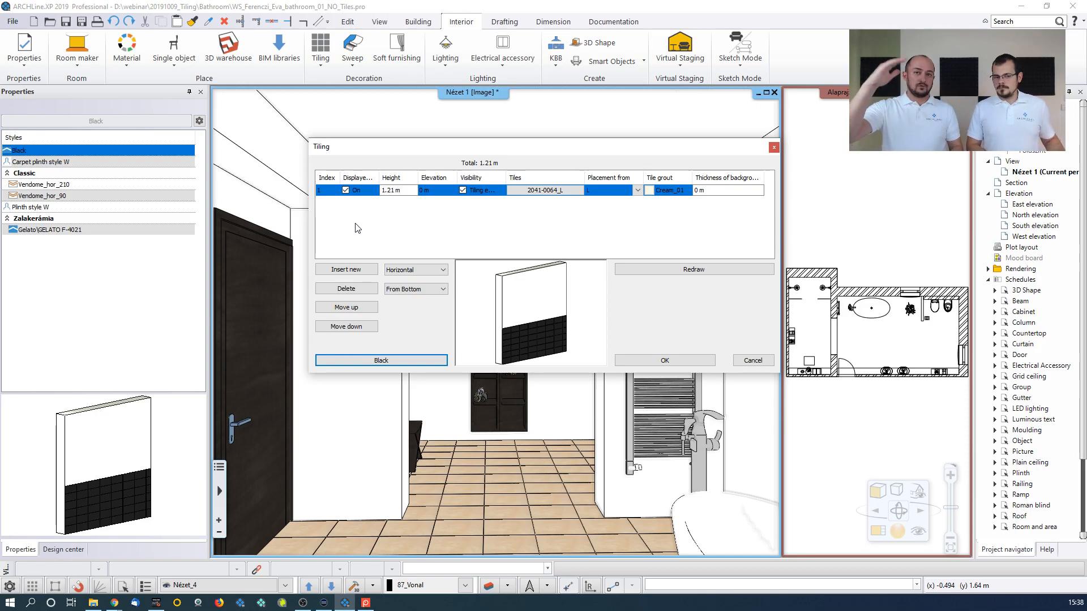
Enter 075 as the height of the first tiling row
click(395, 191)
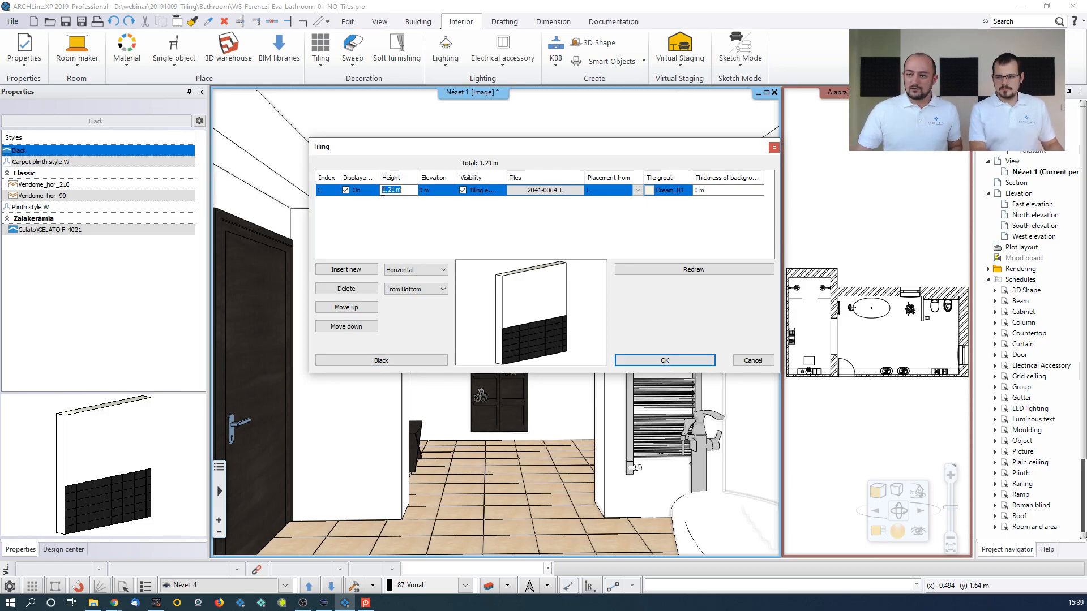
text(075)
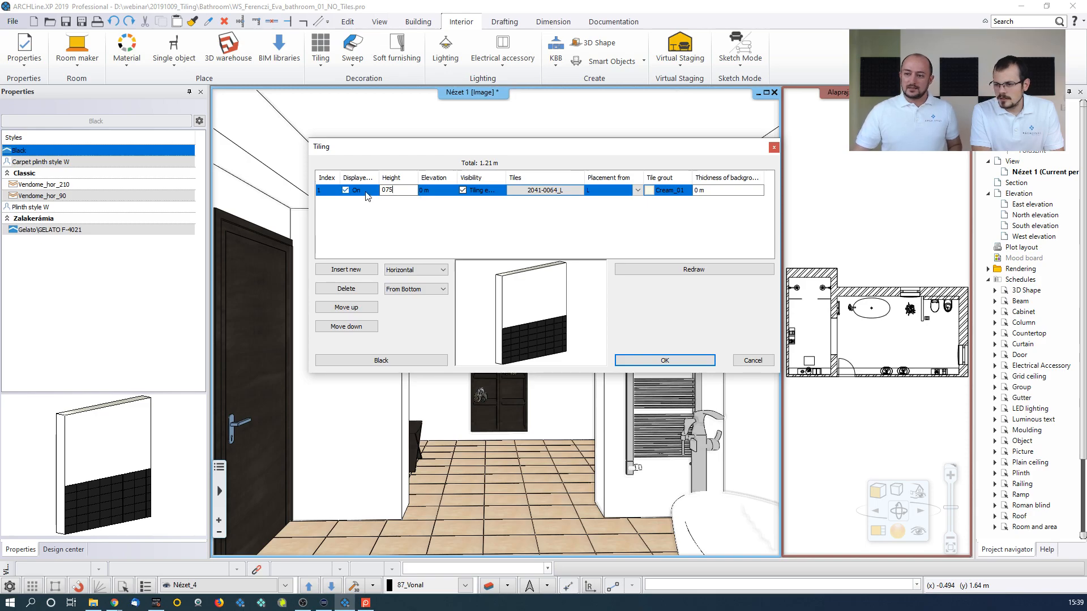
Set the height of the first tiling row to 0.75 m
key(Return)
click(386, 191)
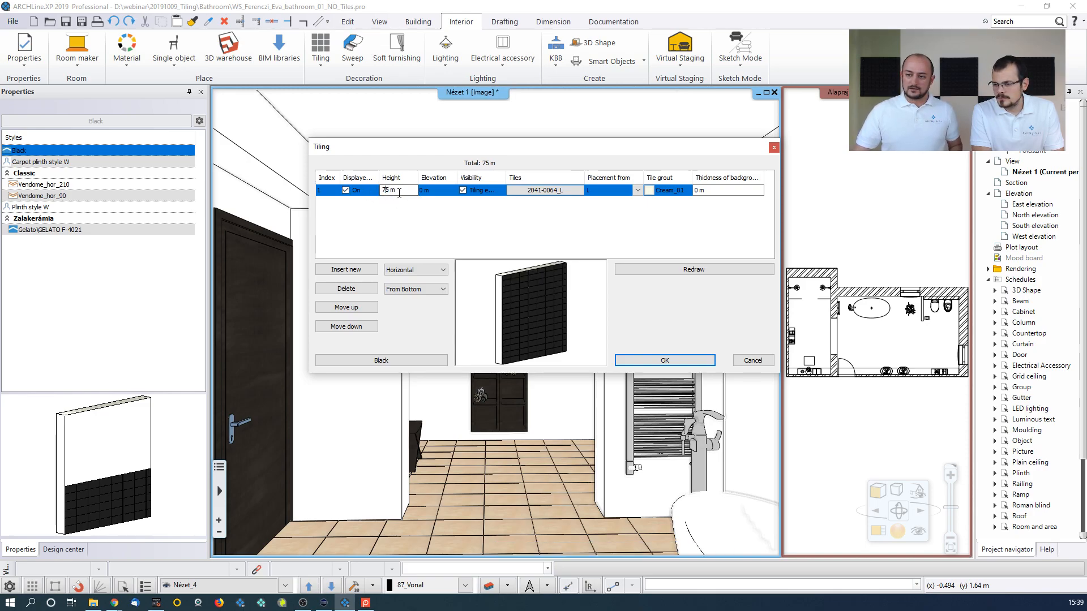
text(0.75)
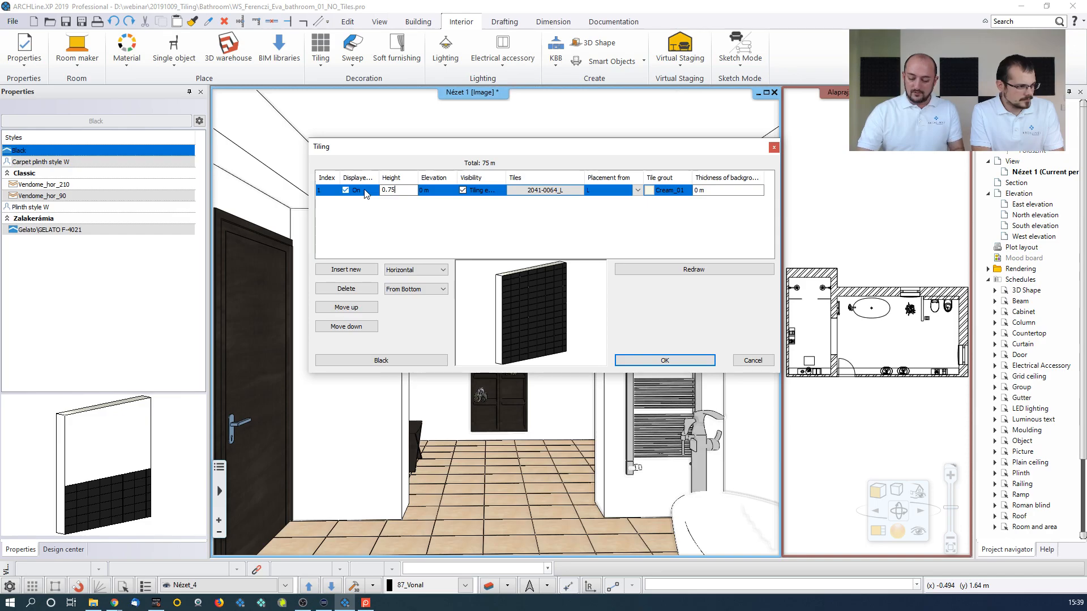
key(Return)
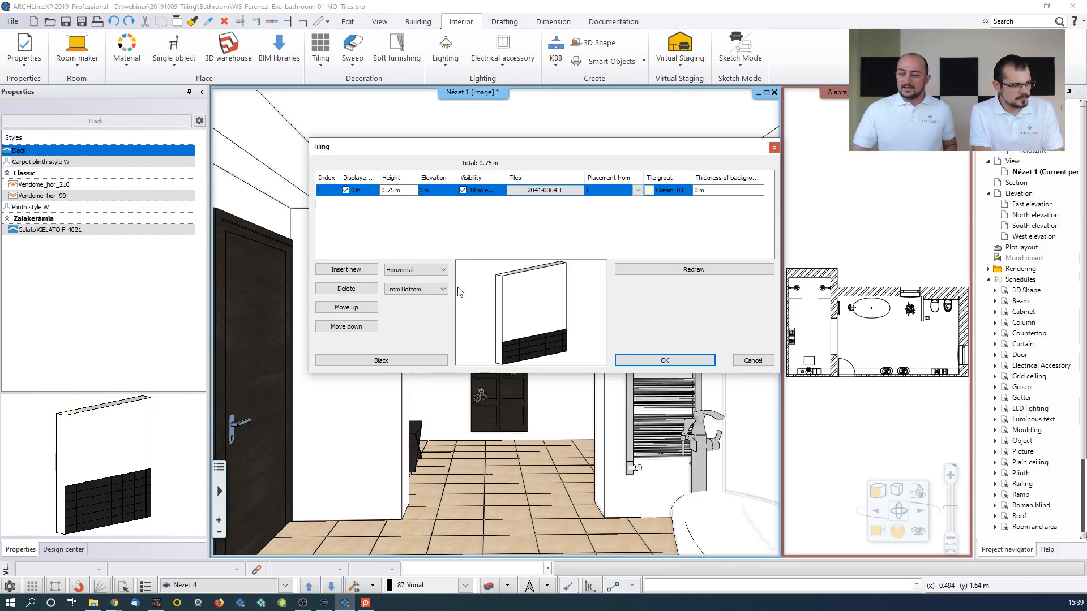
Search the in-model materials for "zbd" and assign ZBD_42045_A_L to the first row's tiles
click(545, 191)
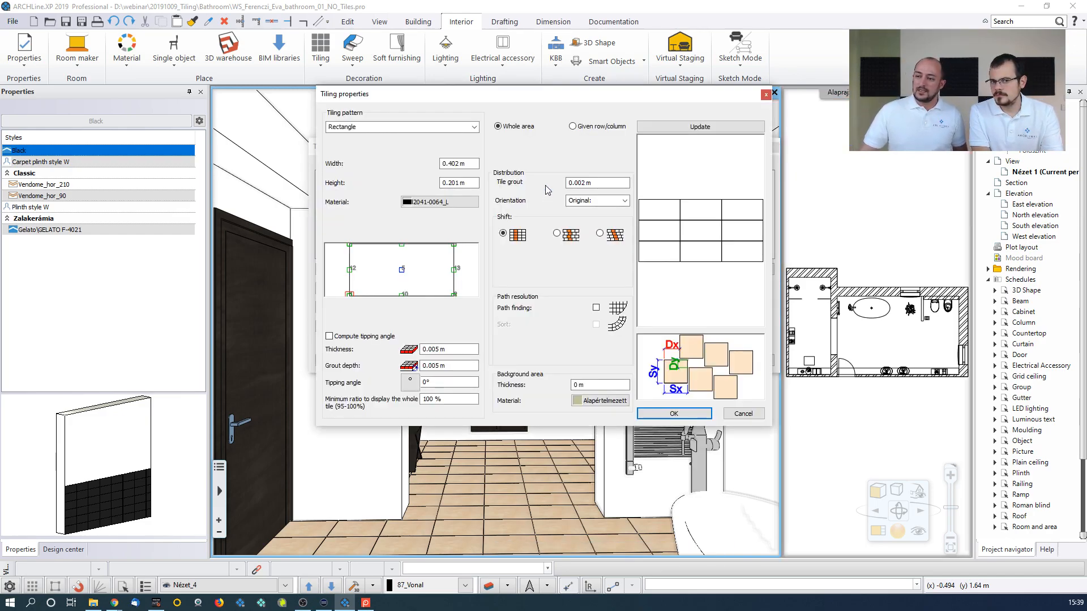
click(440, 202)
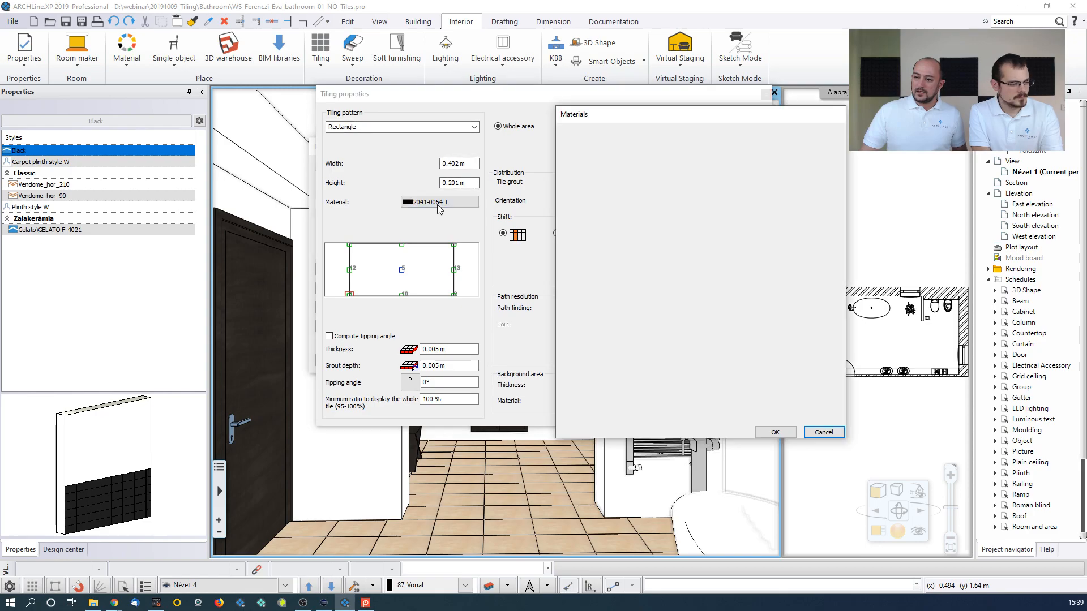
click(572, 167)
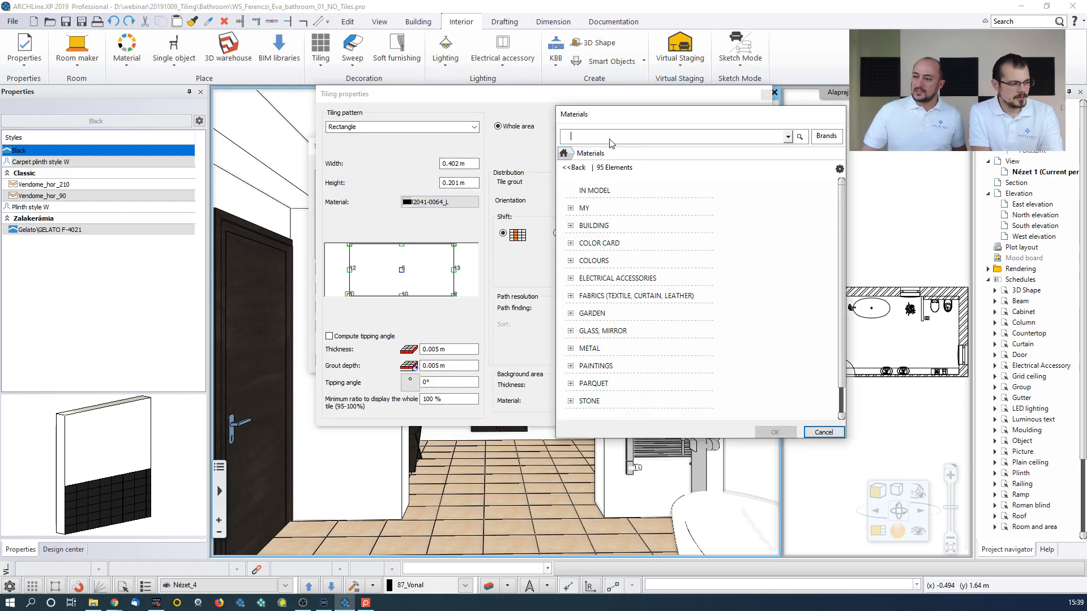
click(594, 190)
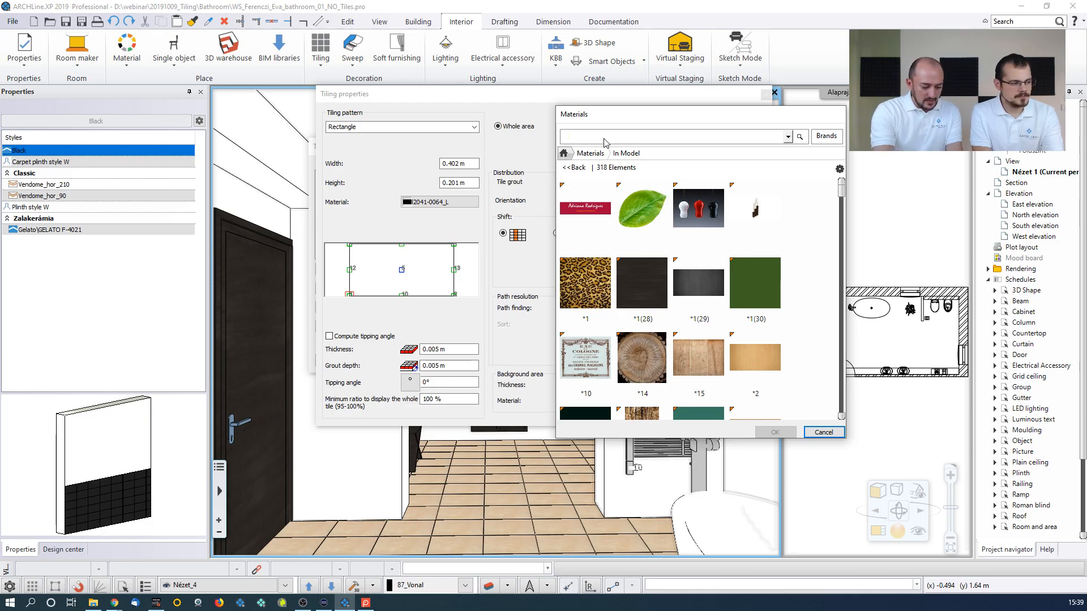
key(Return)
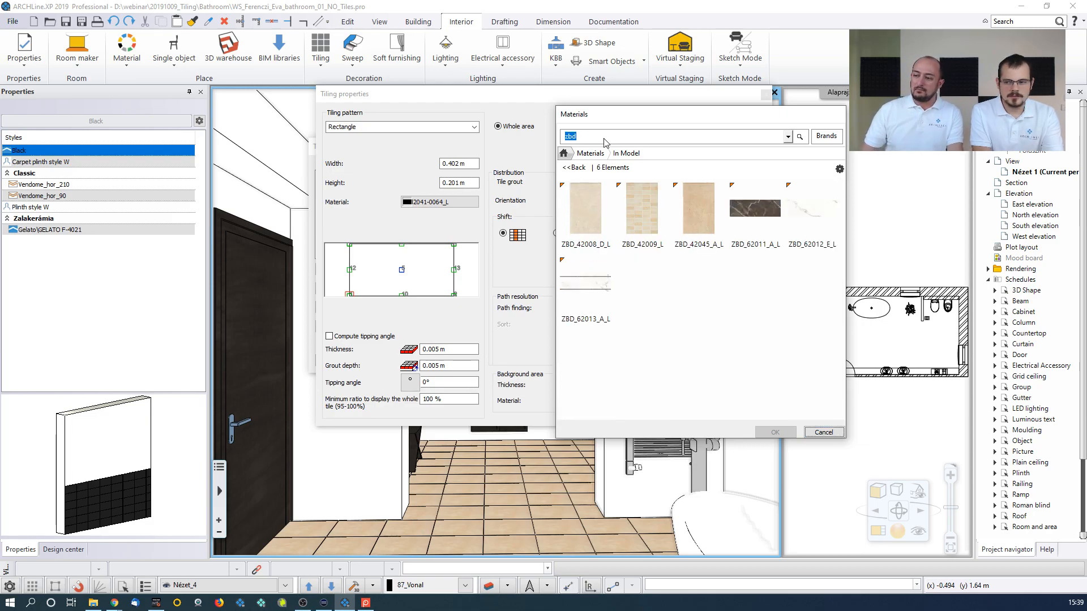
mouse_move(704, 242)
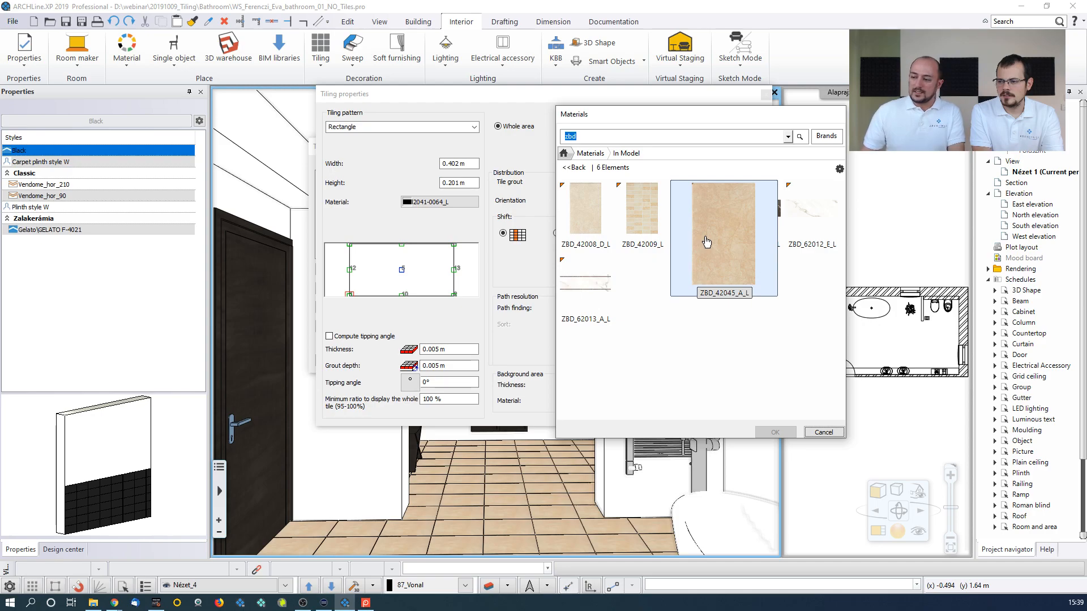
click(706, 242)
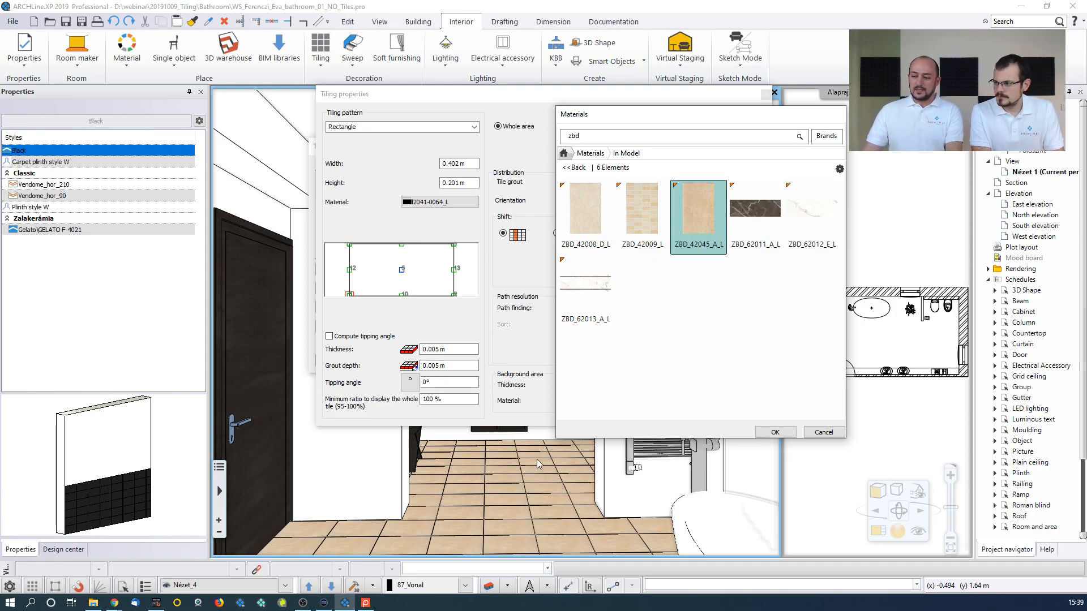
click(773, 431)
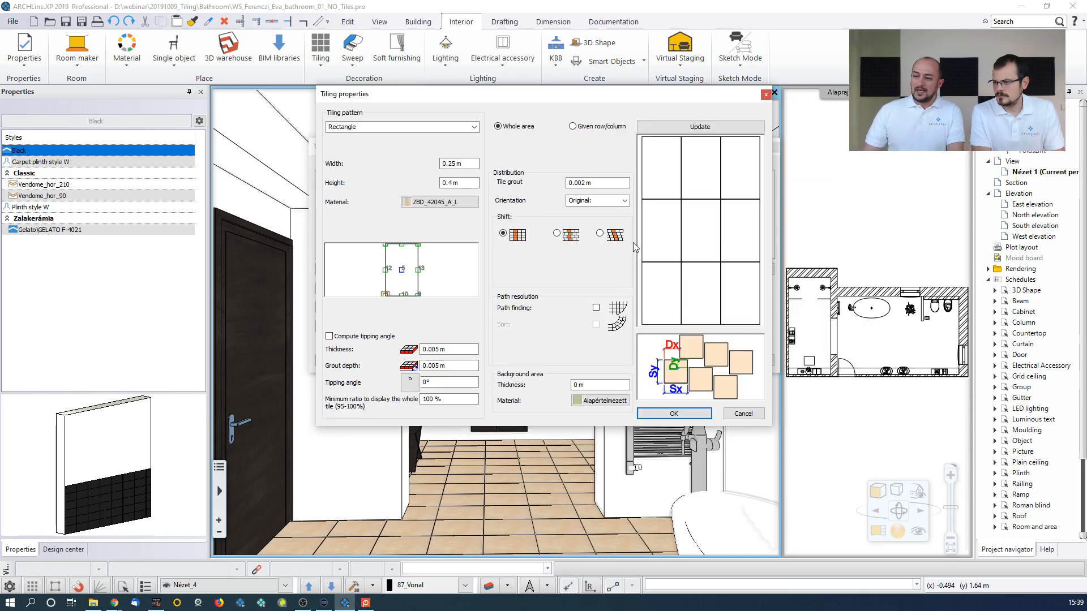
Set the first row's tile orientation to Rotate left and accept the tiling properties
click(625, 201)
click(620, 218)
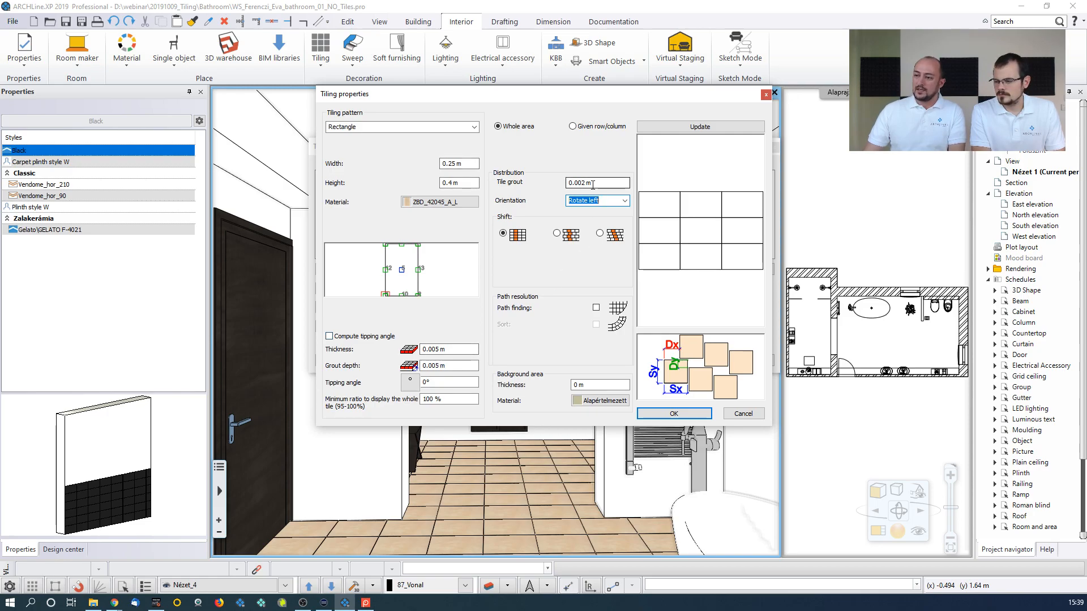
click(672, 414)
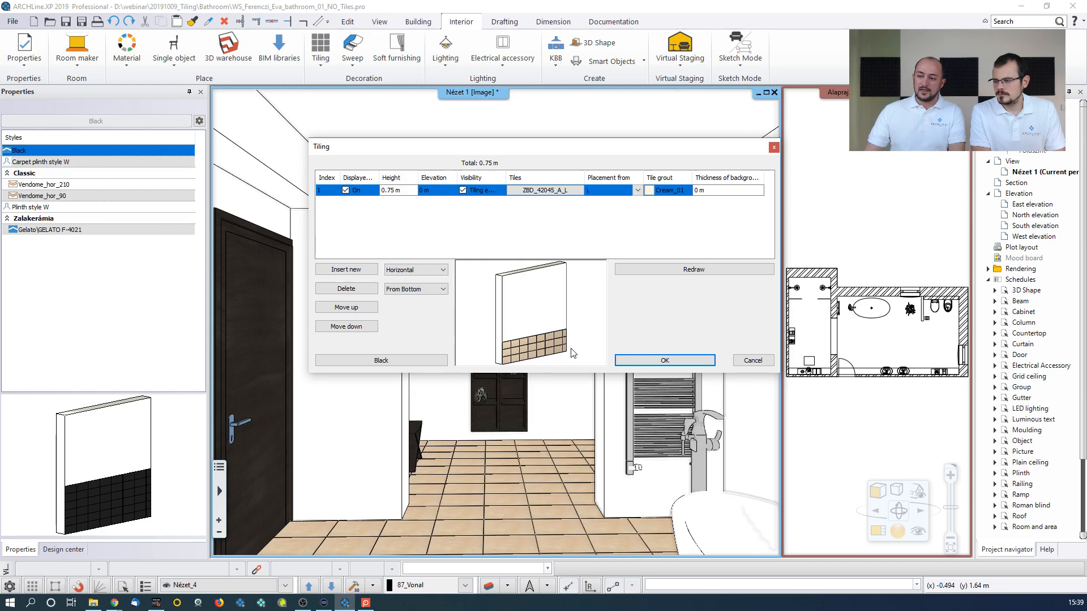
Insert a second tiling row above the first and set its height to 0.25 m
click(345, 269)
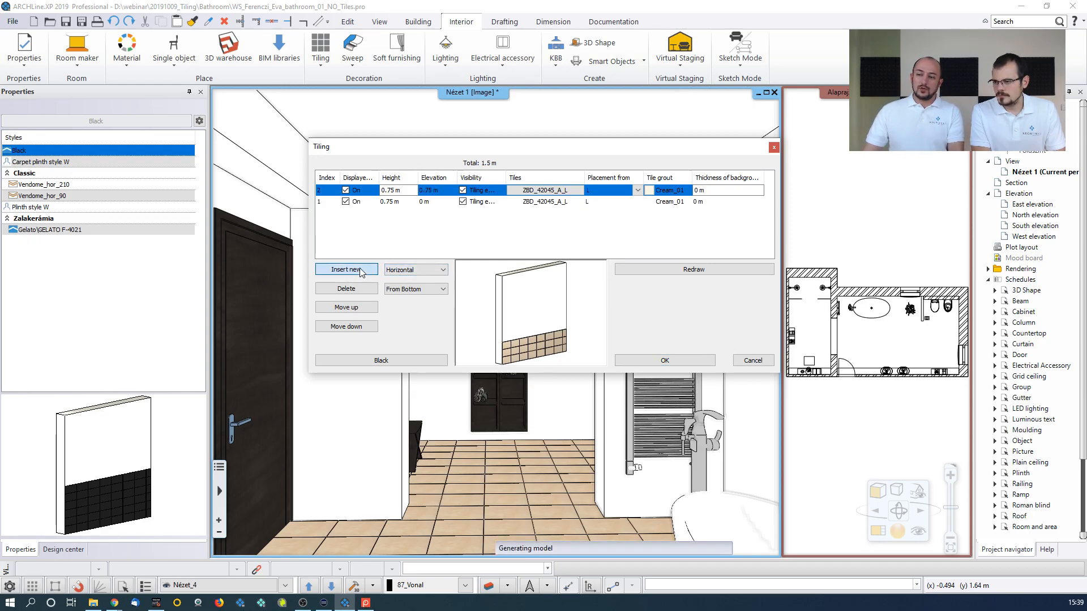
drag(388, 190, 413, 189)
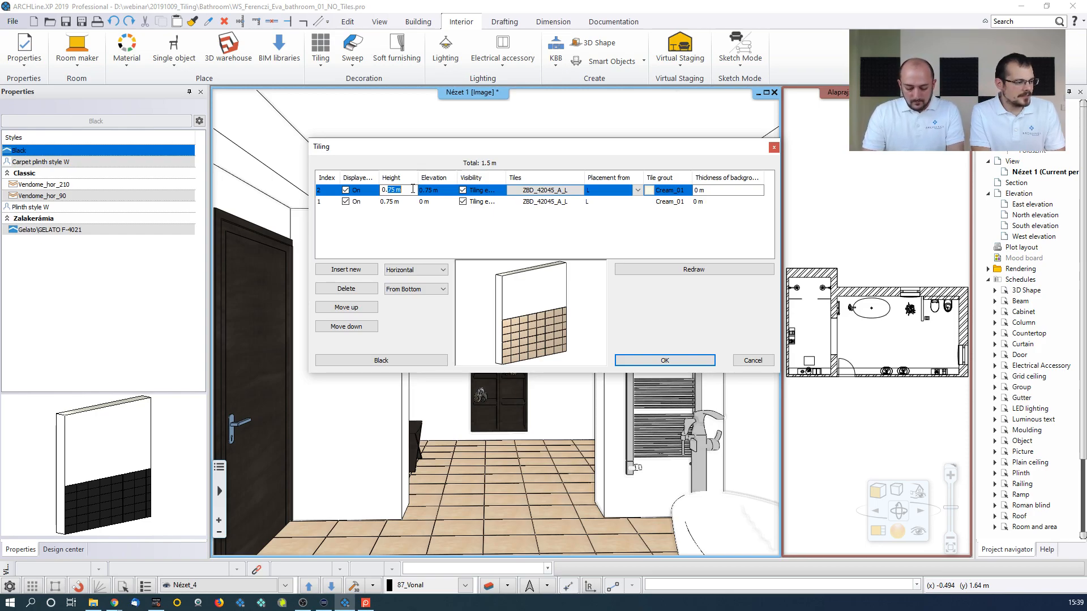
text(25)
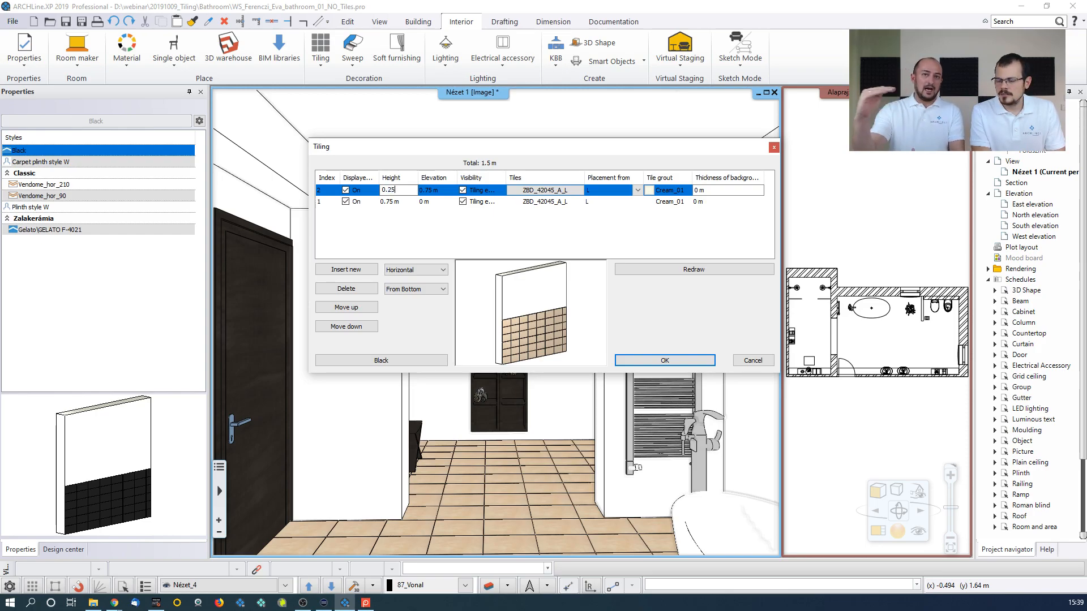
key(Return)
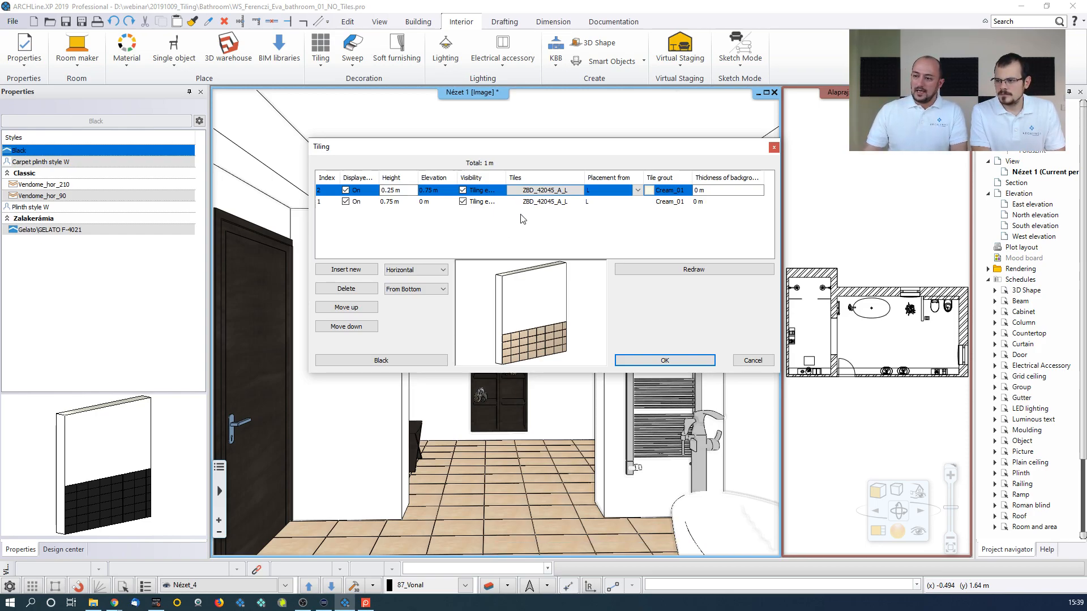
Change the second row's tile material to ZBD_42009_L and check the joint between both rows in the preview
double_click(547, 192)
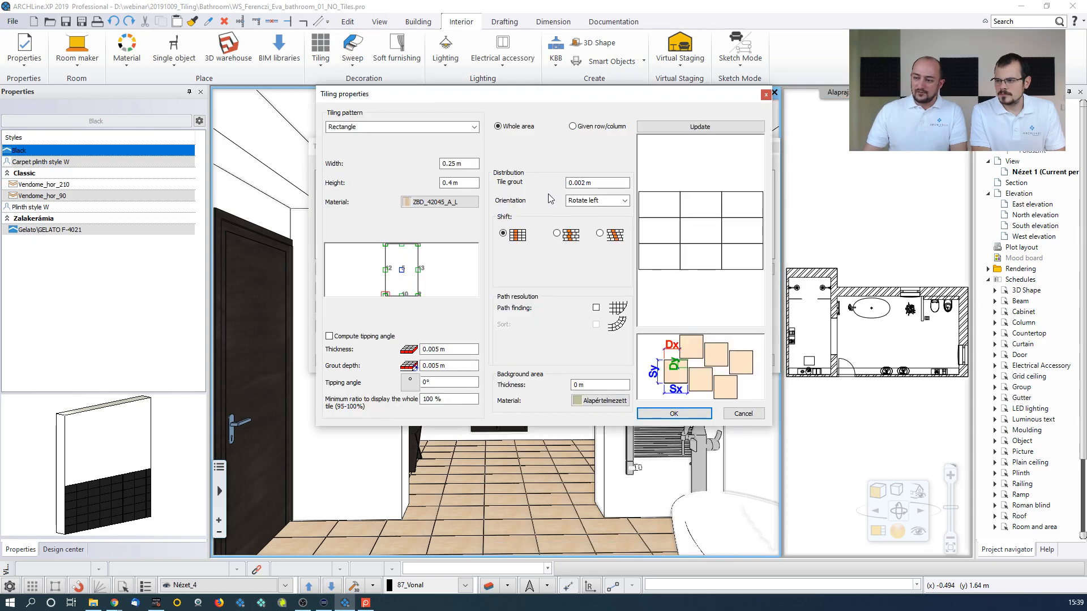
click(447, 202)
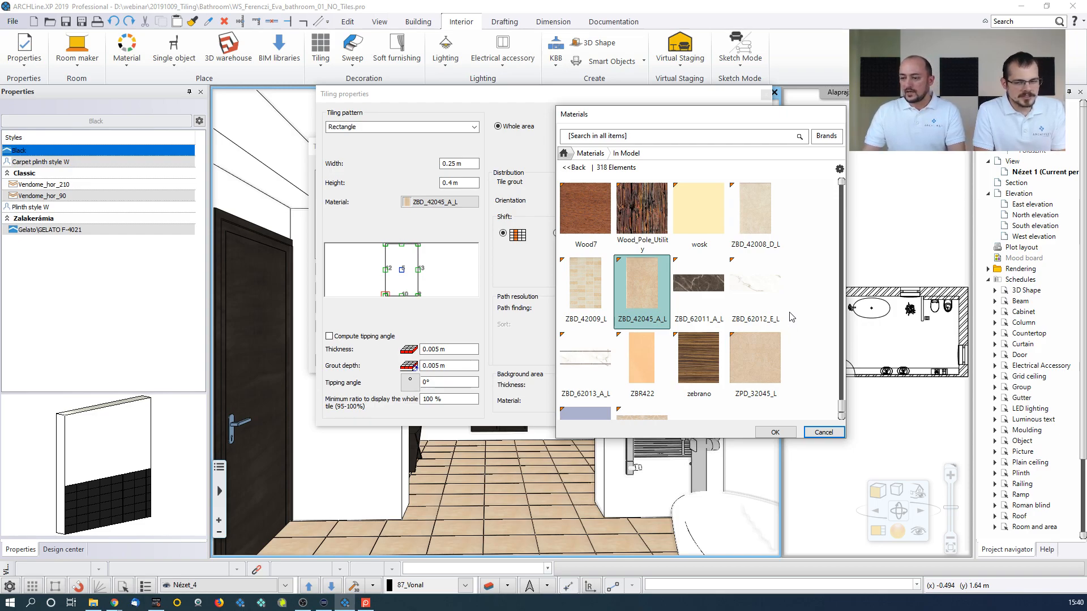
click(593, 302)
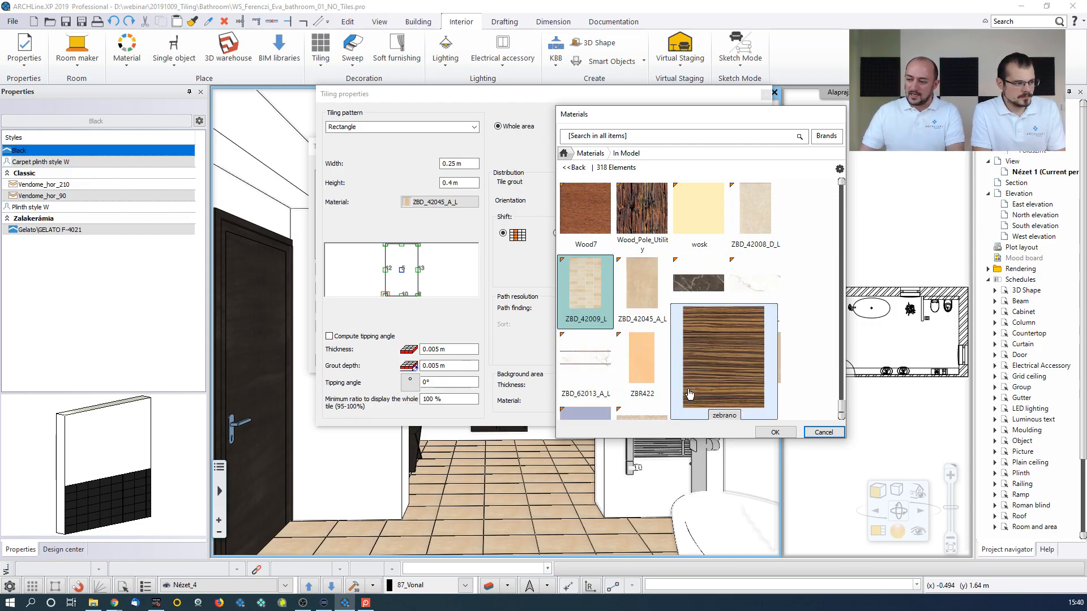
click(765, 433)
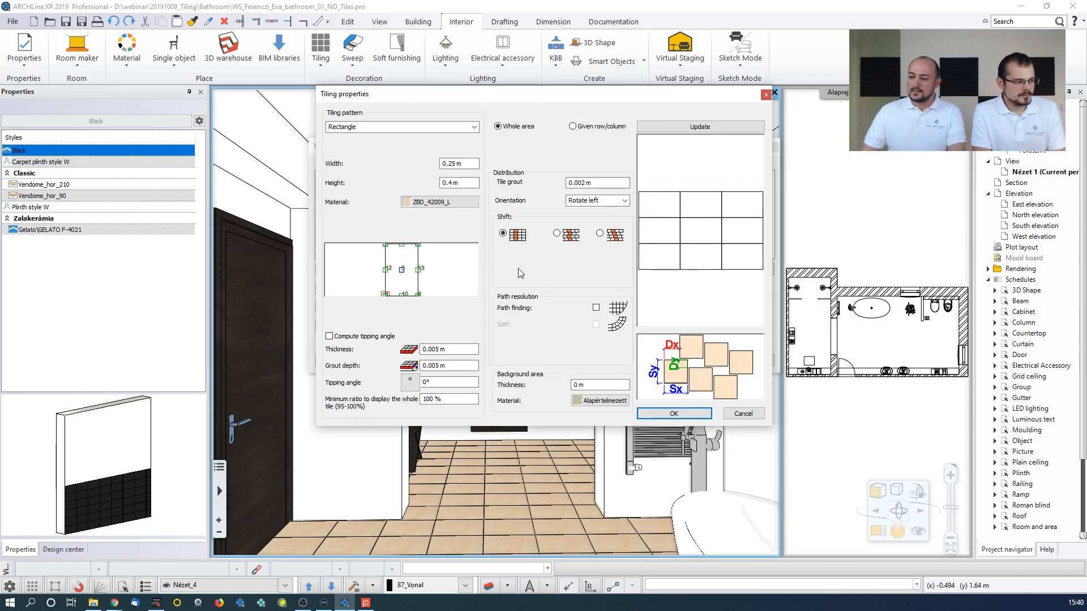
click(648, 415)
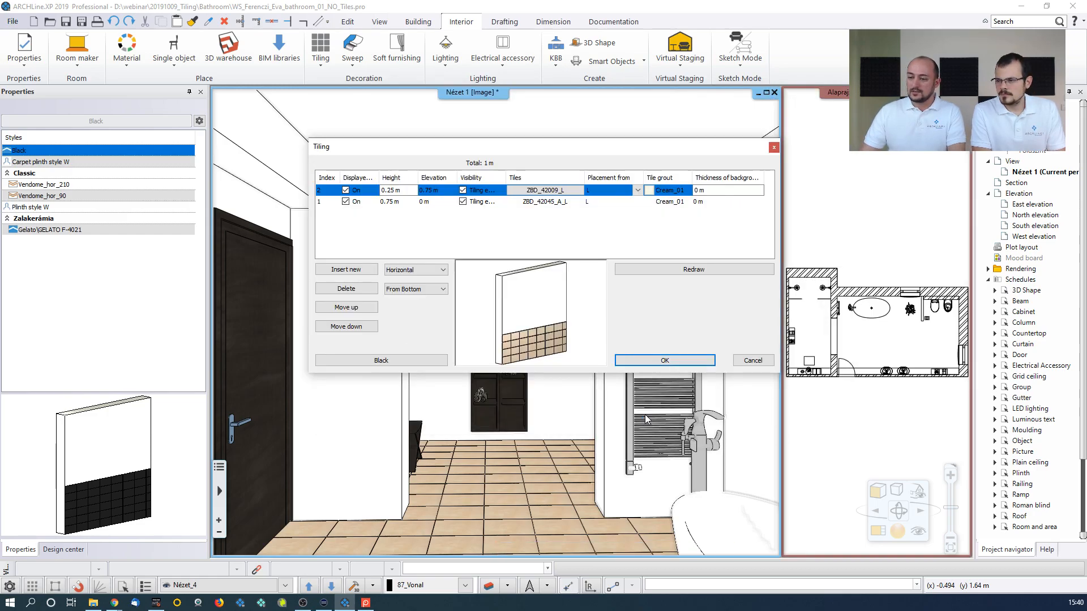
scroll(542, 343, up, 6)
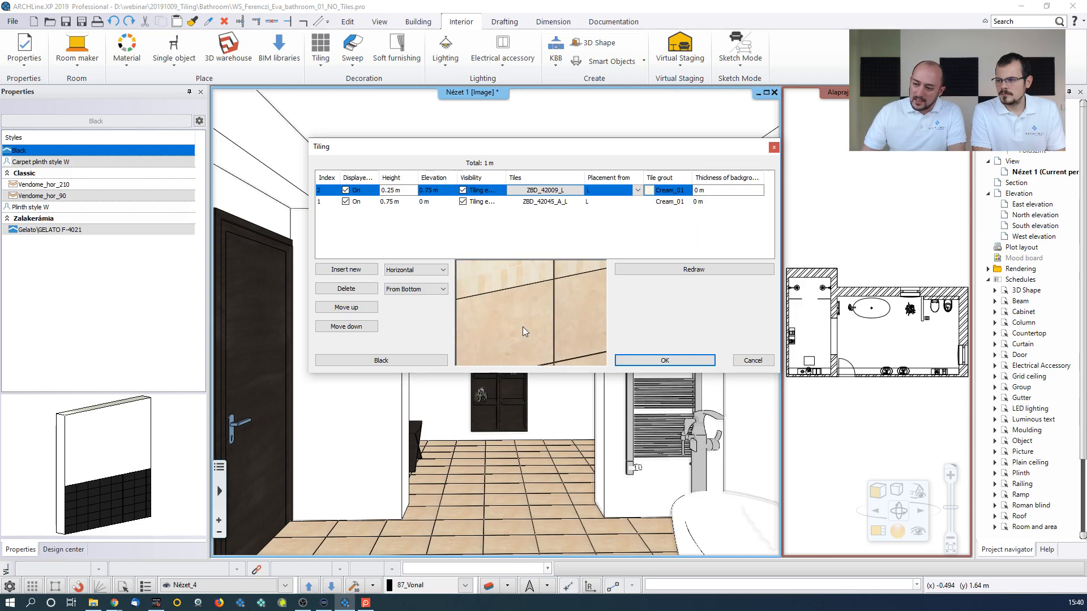
middle_drag(533, 331, 508, 317)
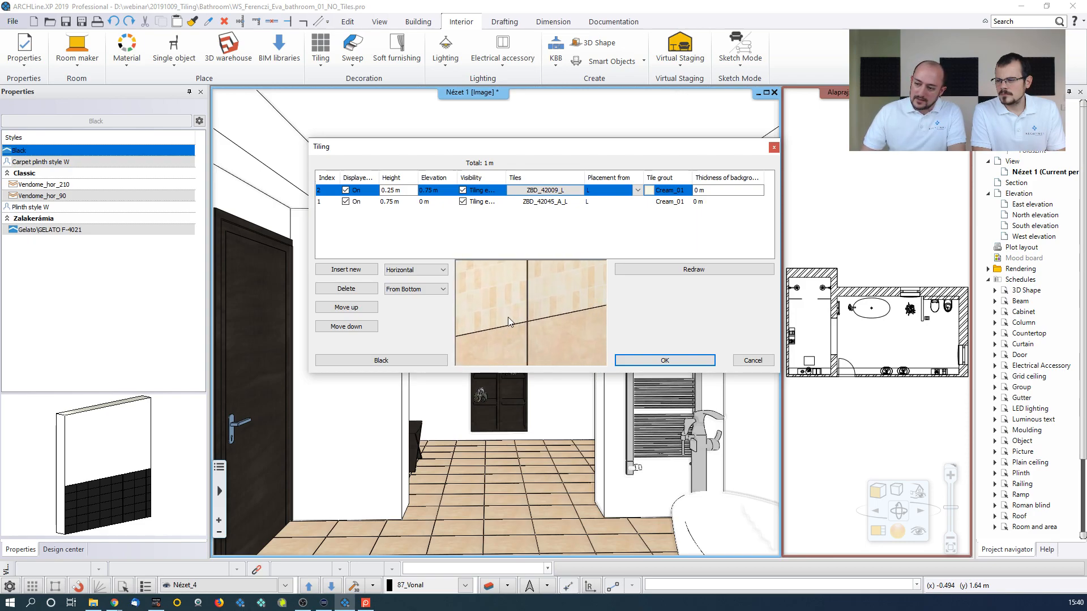
scroll(521, 321, down, 6)
scroll(526, 321, down, 3)
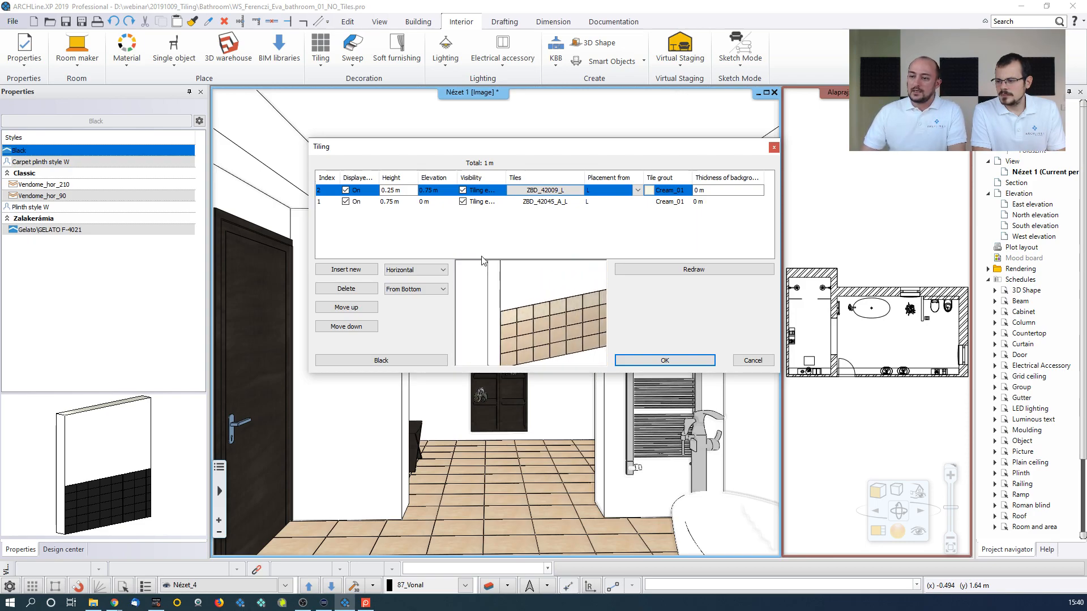
Insert a third tiling row above the second and set its height to 0.75 m
click(346, 270)
click(392, 190)
drag(388, 190, 407, 190)
text(75)
key(Return)
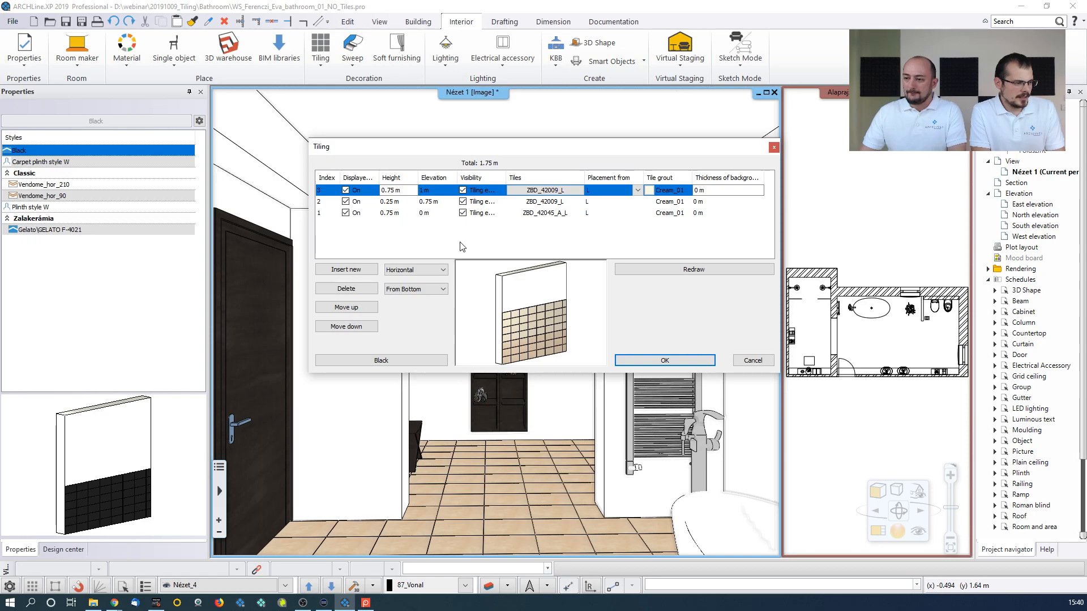
Change the third row's tile material to ZBD_42008_D_L and accept the tiling properties
click(560, 190)
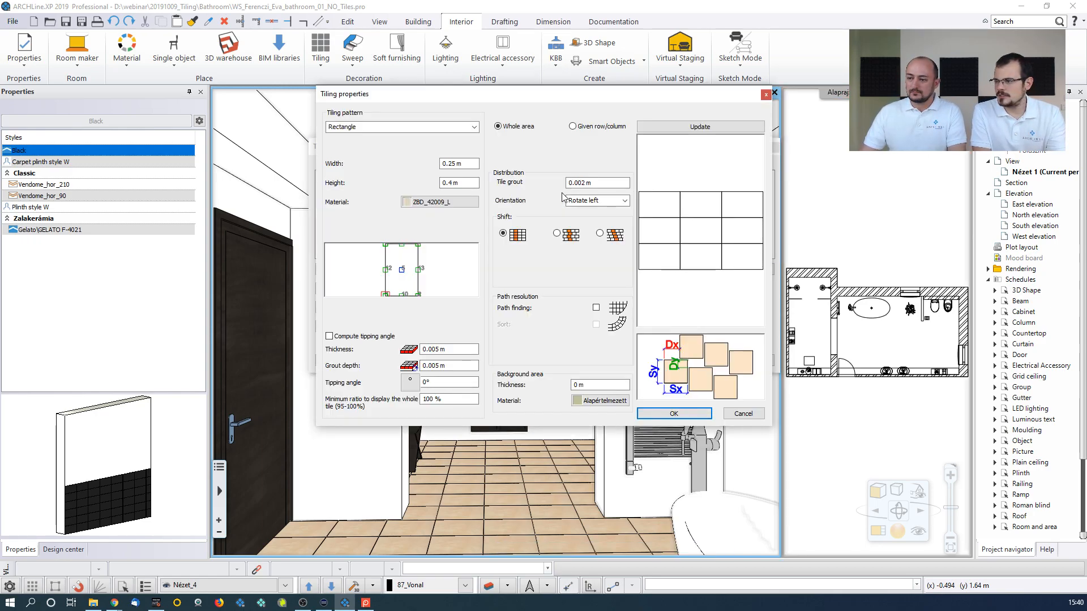
click(456, 205)
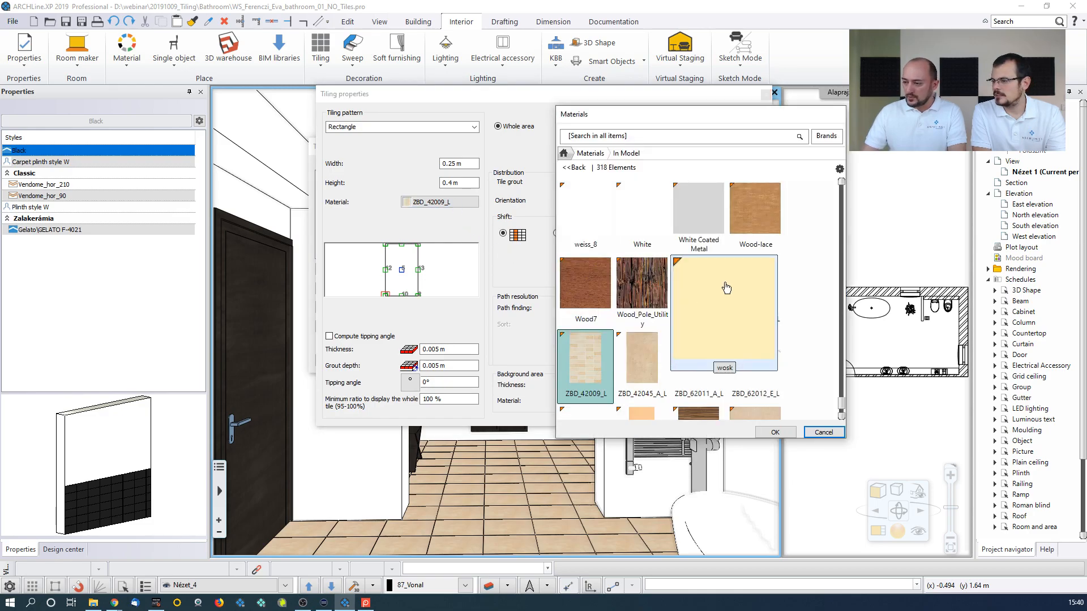
click(766, 293)
click(775, 432)
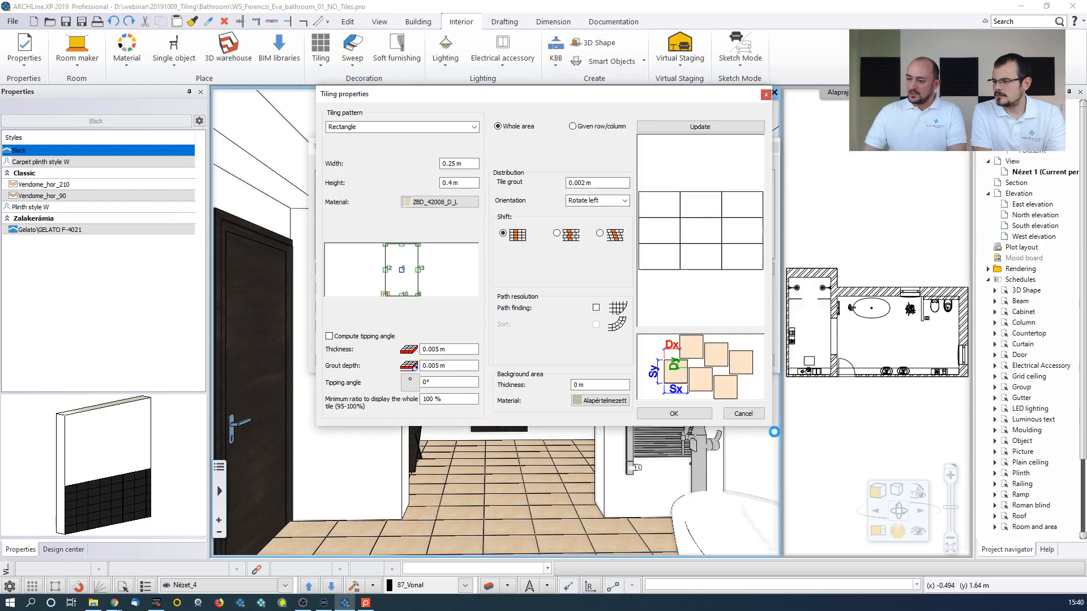
click(663, 413)
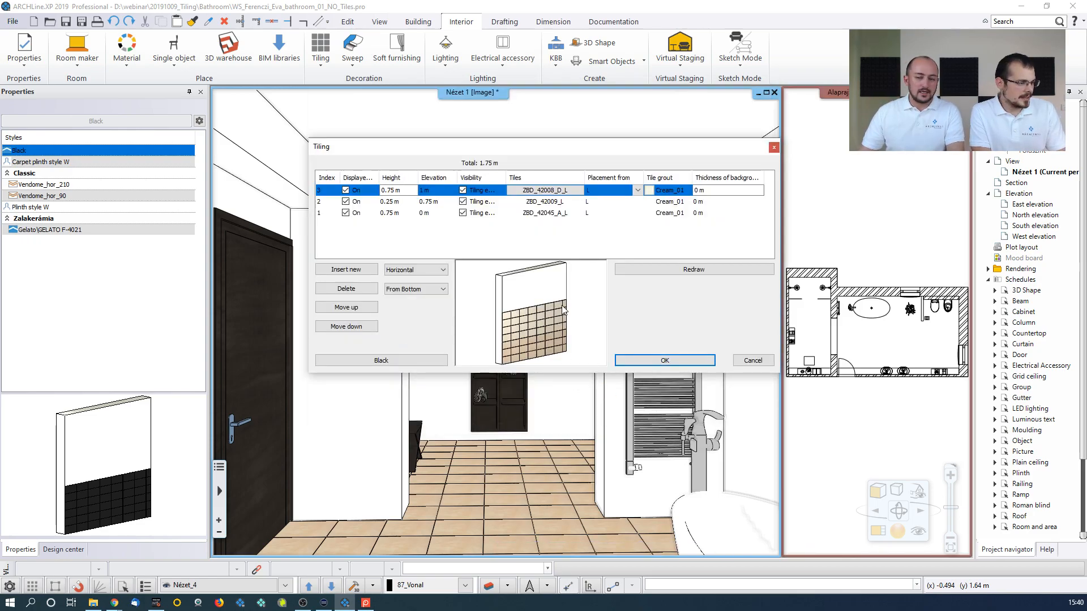
Insert a fourth and a fifth tiling row, and set the fourth row's height to 0.06 m
click(352, 271)
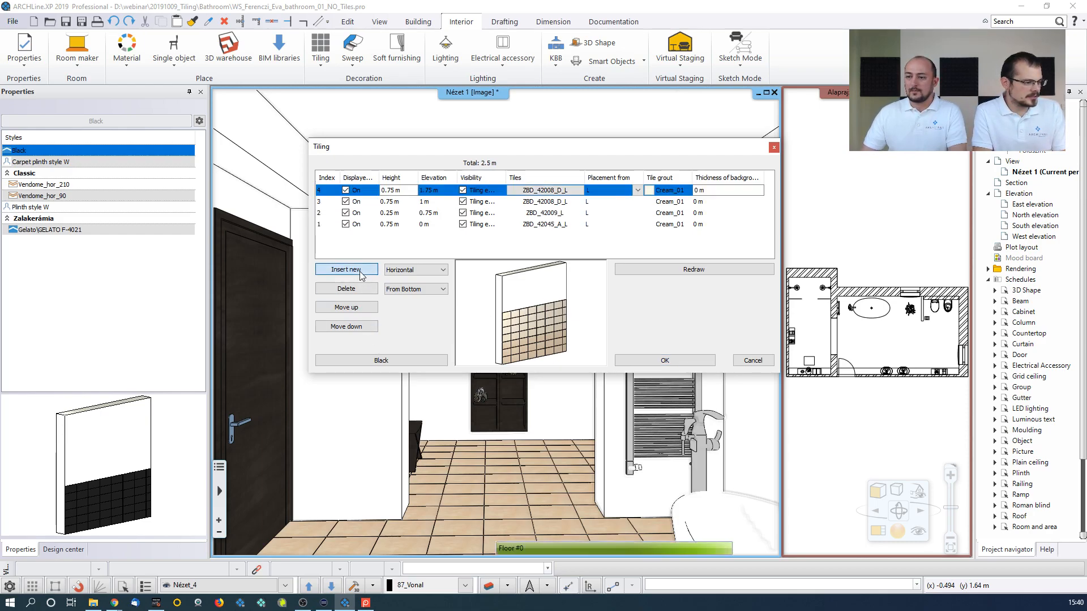
click(347, 273)
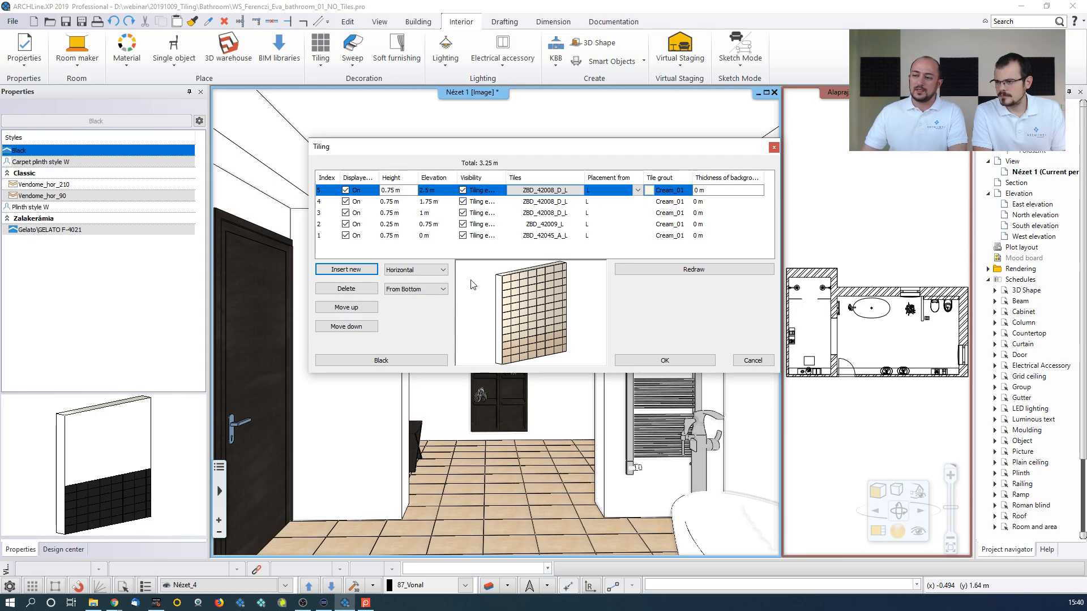
click(389, 202)
click(390, 202)
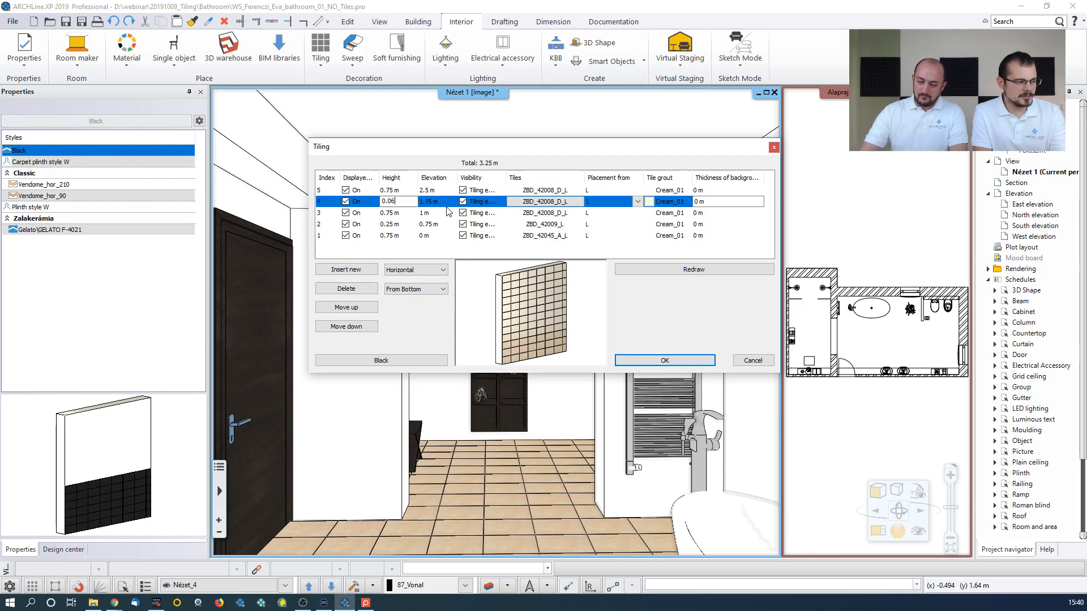
text(0.06)
key(Return)
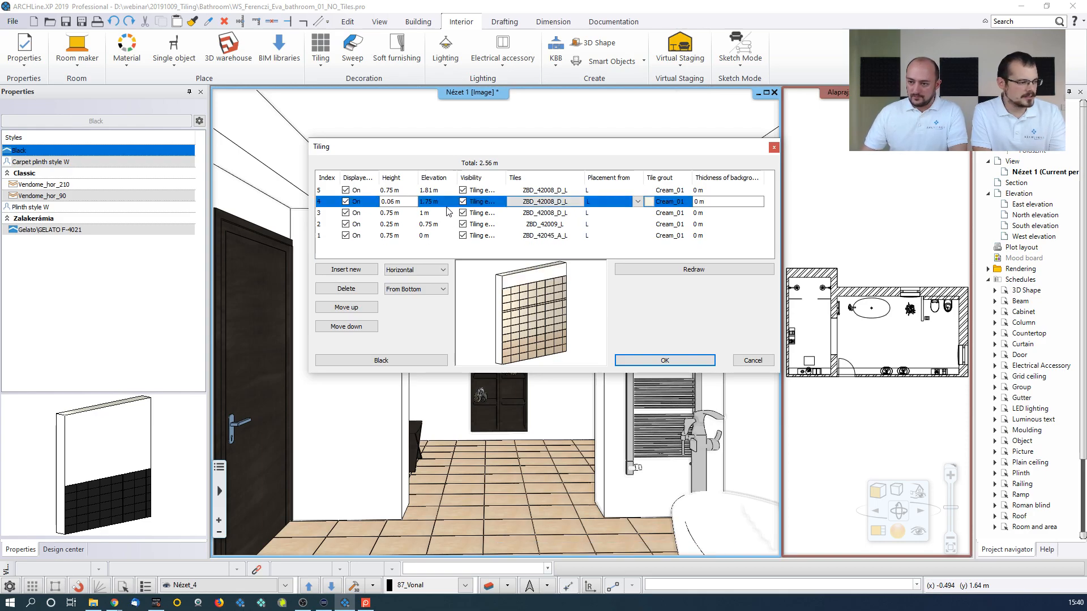
Change the fourth row's tile material to ALBUS_SZ-4001_L(2) and inspect the border row in the preview
double_click(532, 206)
click(447, 202)
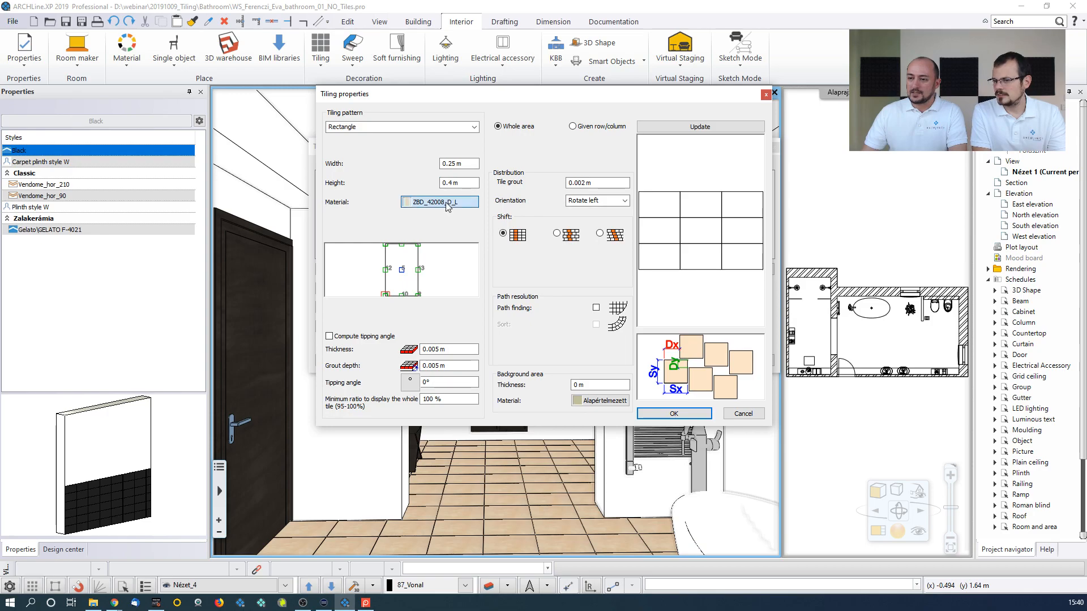
click(564, 153)
click(579, 138)
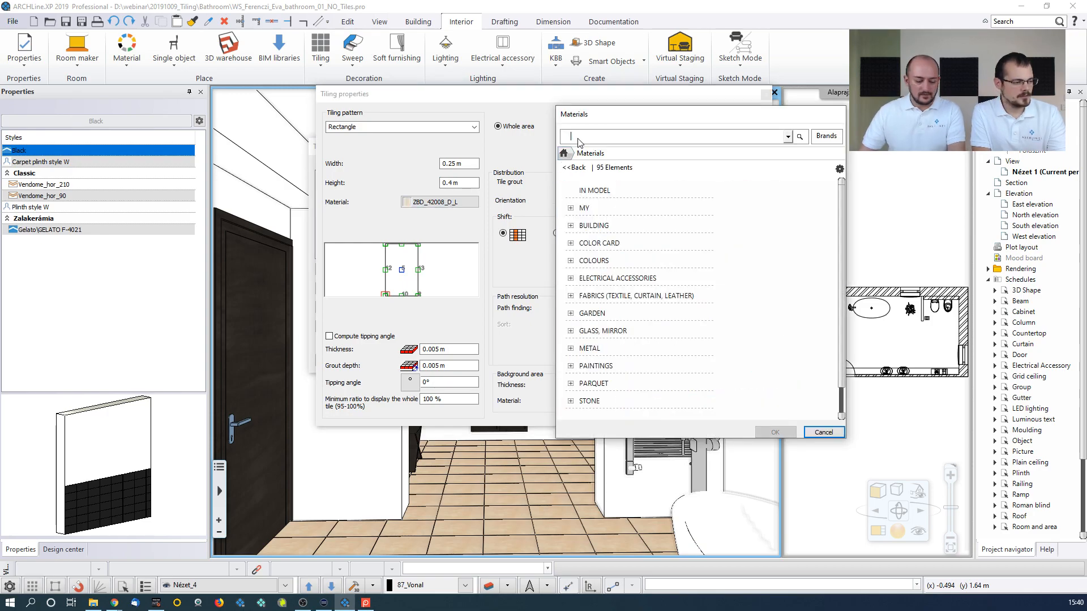
key(Return)
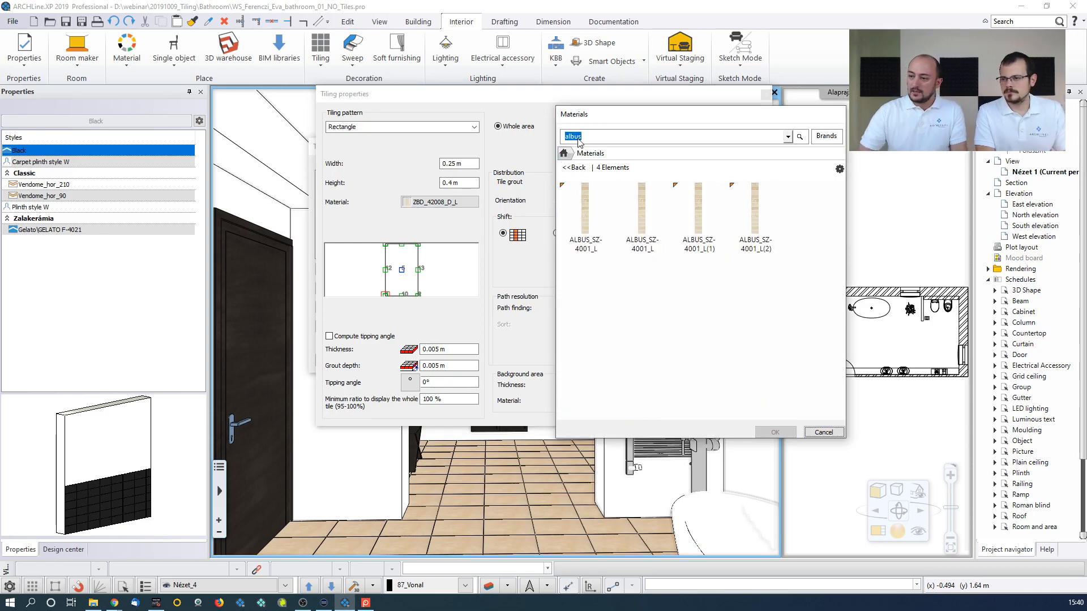
click(756, 222)
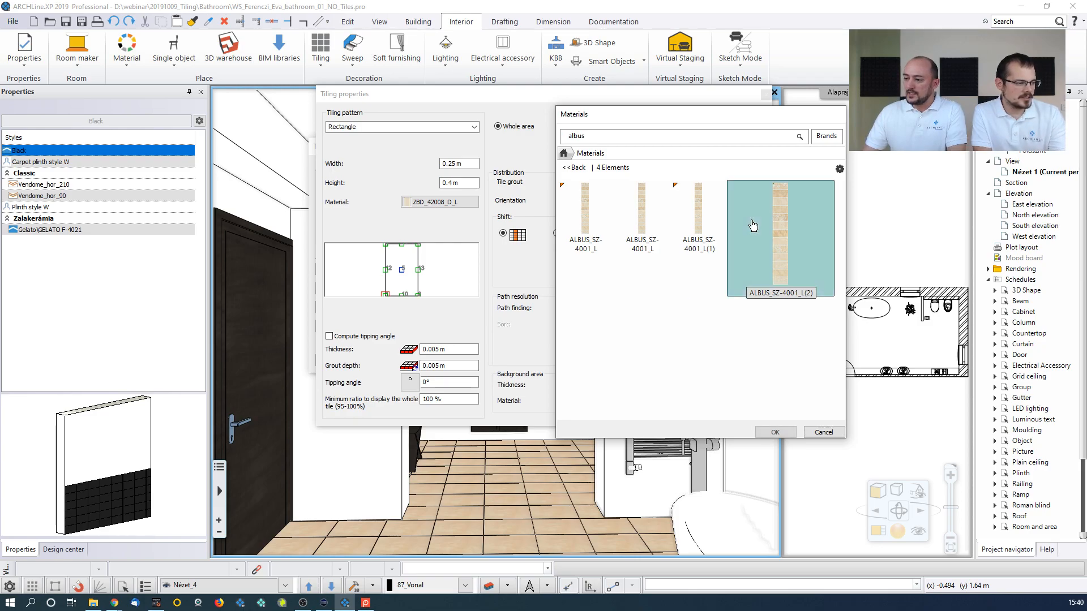
click(773, 432)
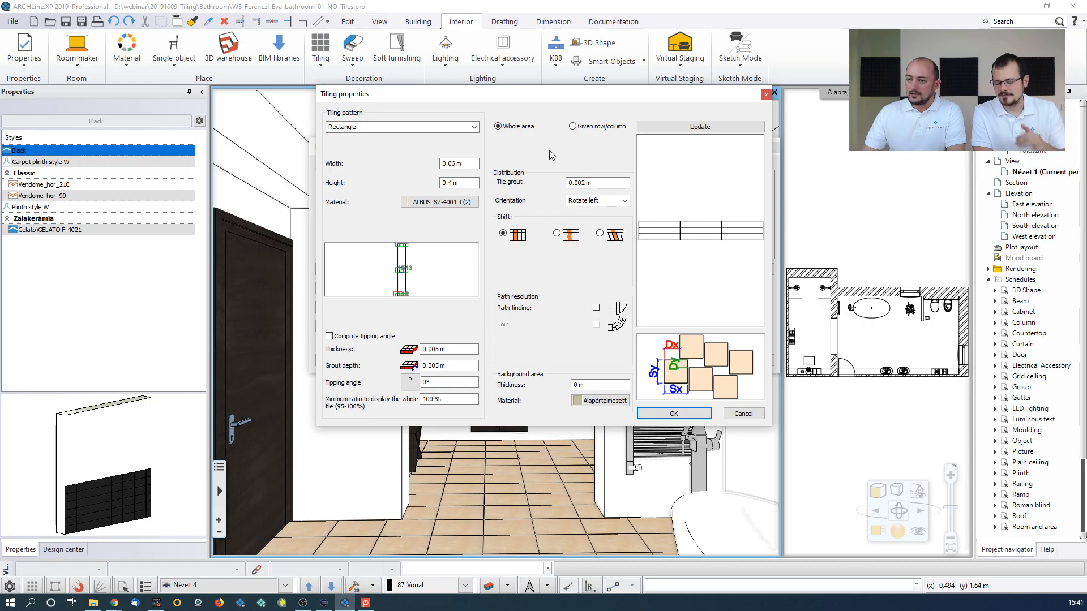
click(674, 414)
scroll(514, 328, up, 7)
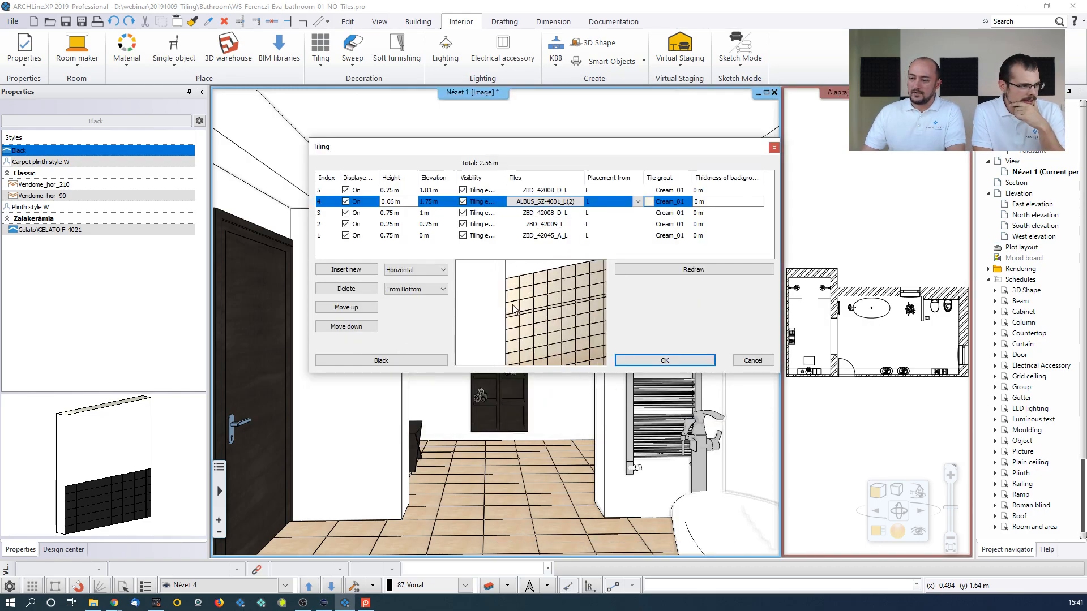
scroll(582, 313, down, 2)
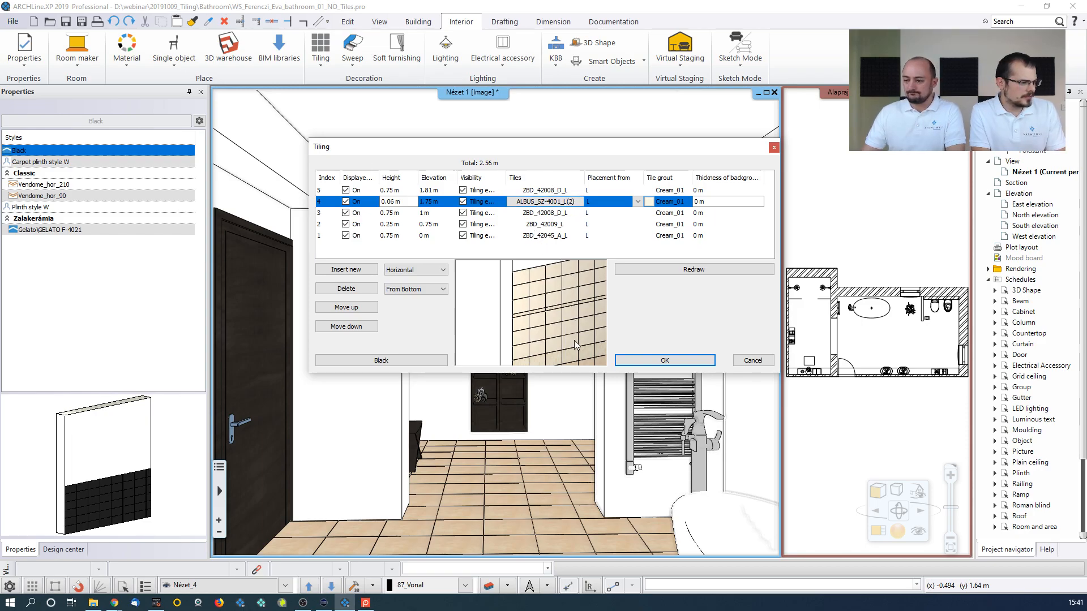
scroll(570, 332, down, 3)
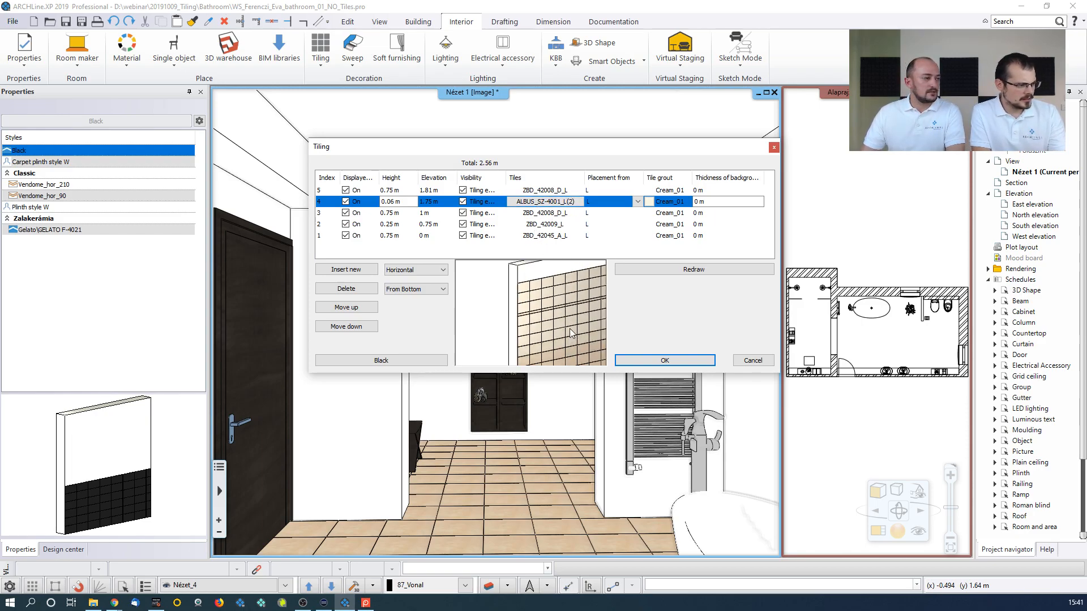
drag(559, 306, 515, 294)
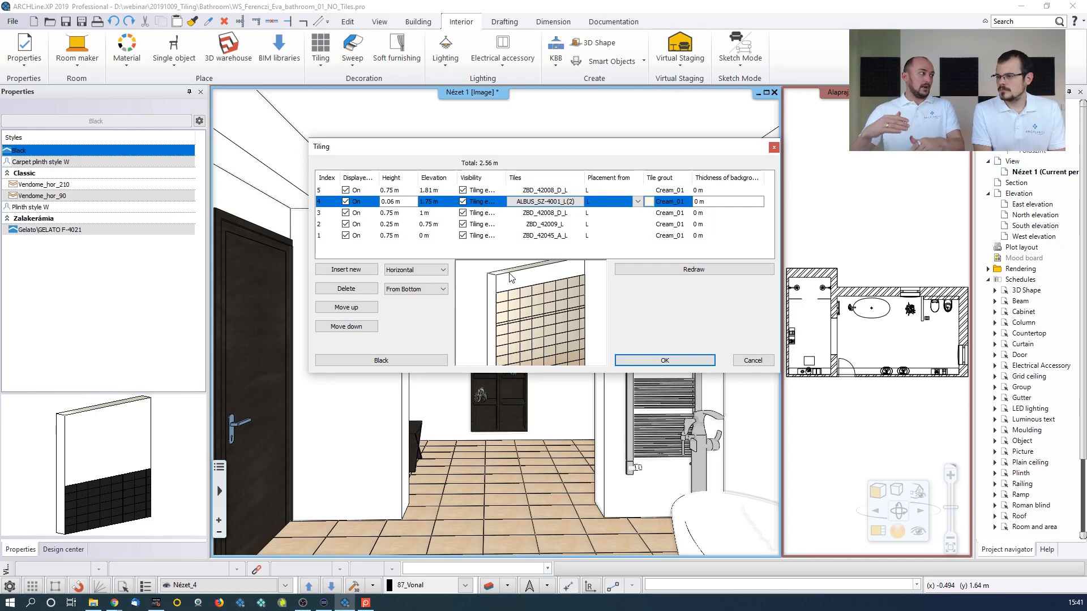
Insert a sixth tiling row at the top, set its height to 2 m and turn off its tile visibility
click(346, 269)
click(404, 190)
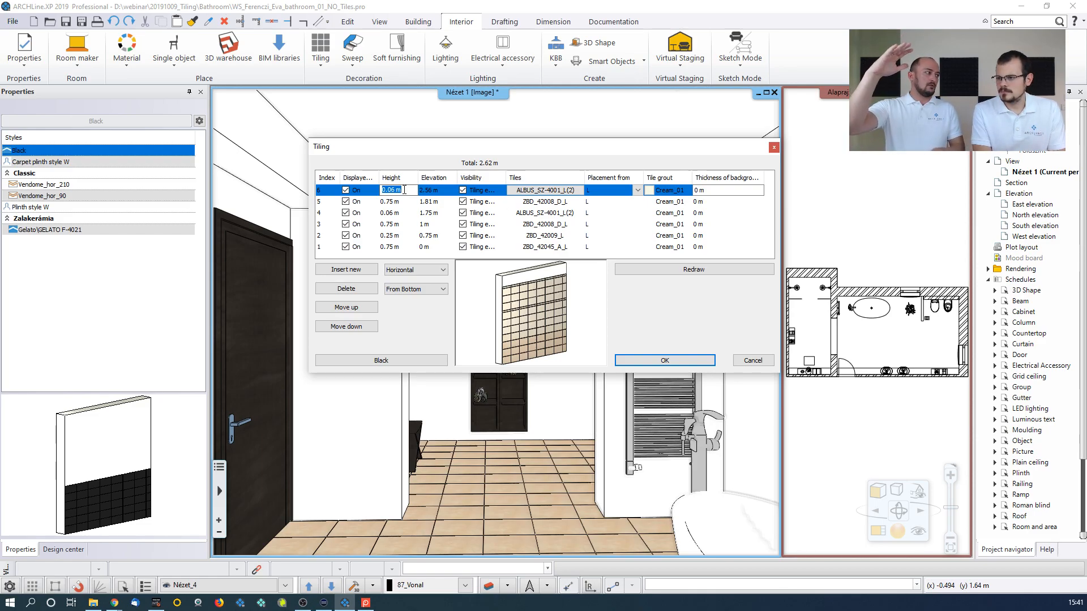
text(2)
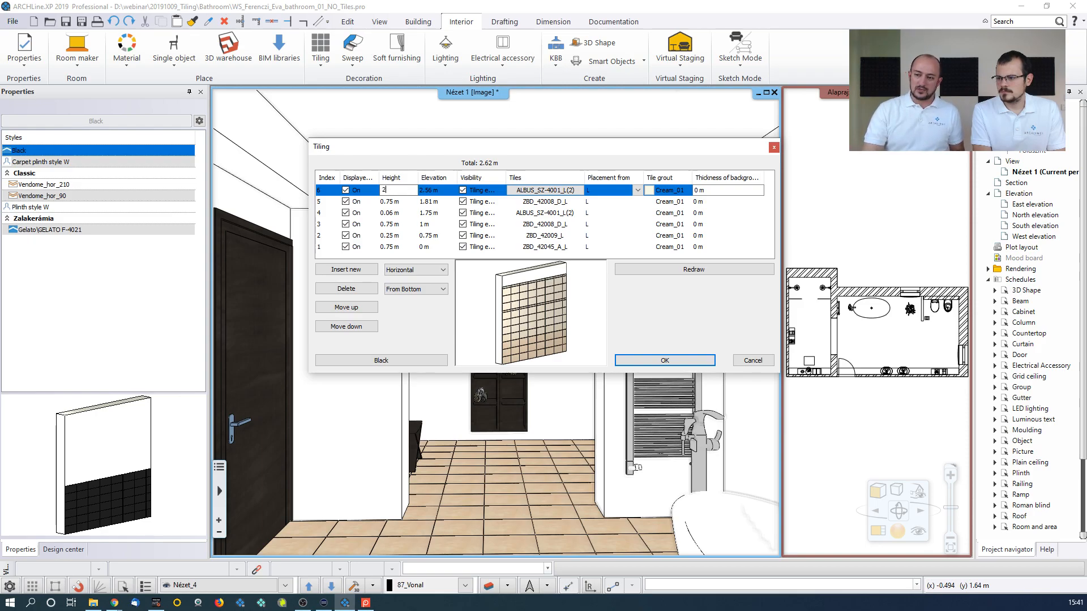
click(463, 190)
click(463, 191)
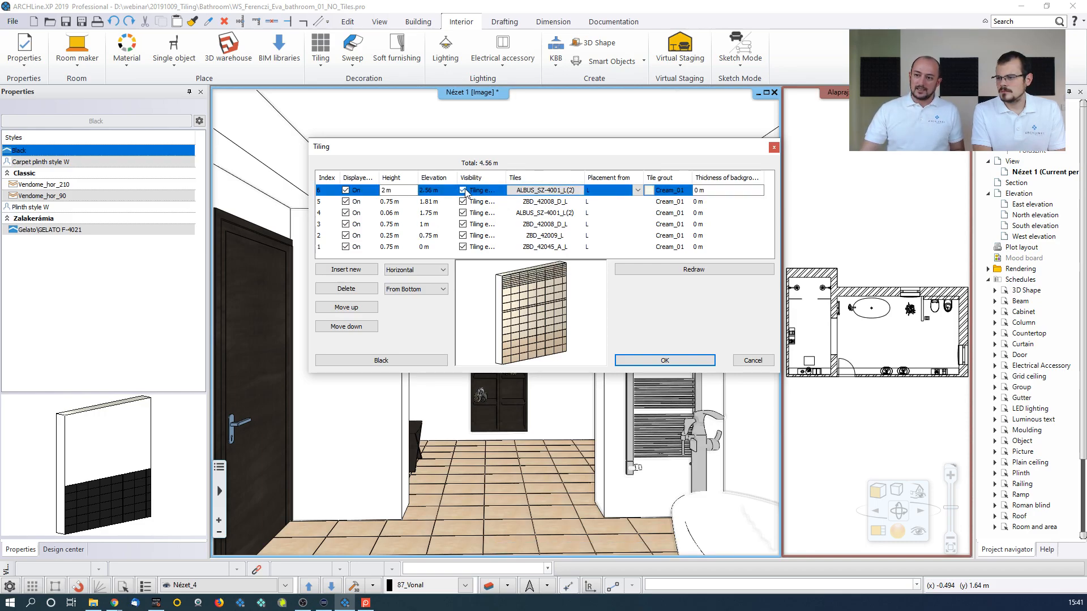
click(660, 269)
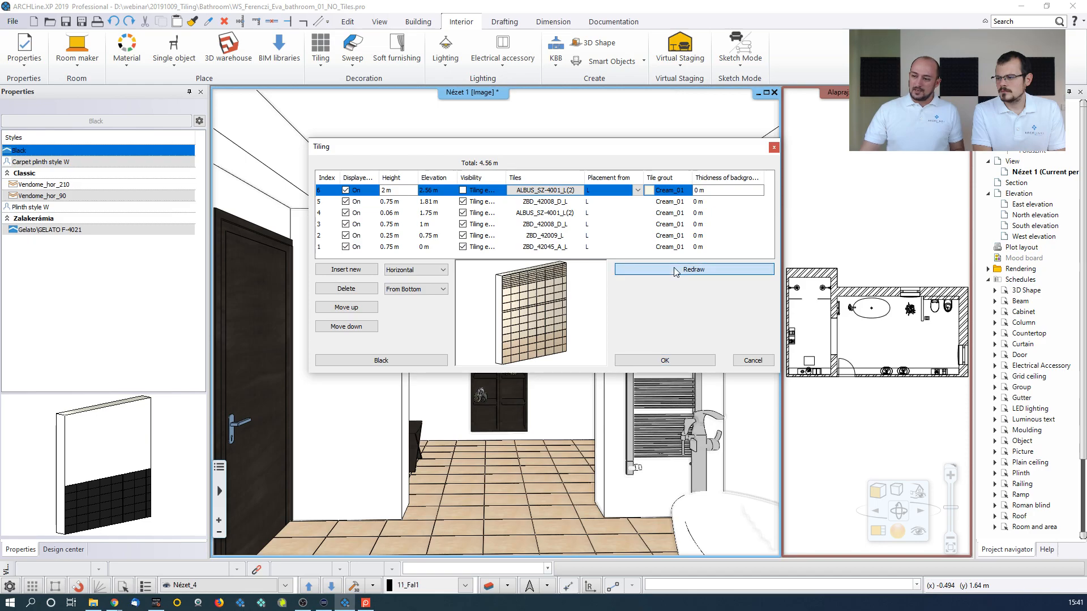
Set the sixth row's tile grout material to Bright_white and redraw the preview
click(676, 195)
click(588, 154)
click(604, 138)
text(white)
key(Return)
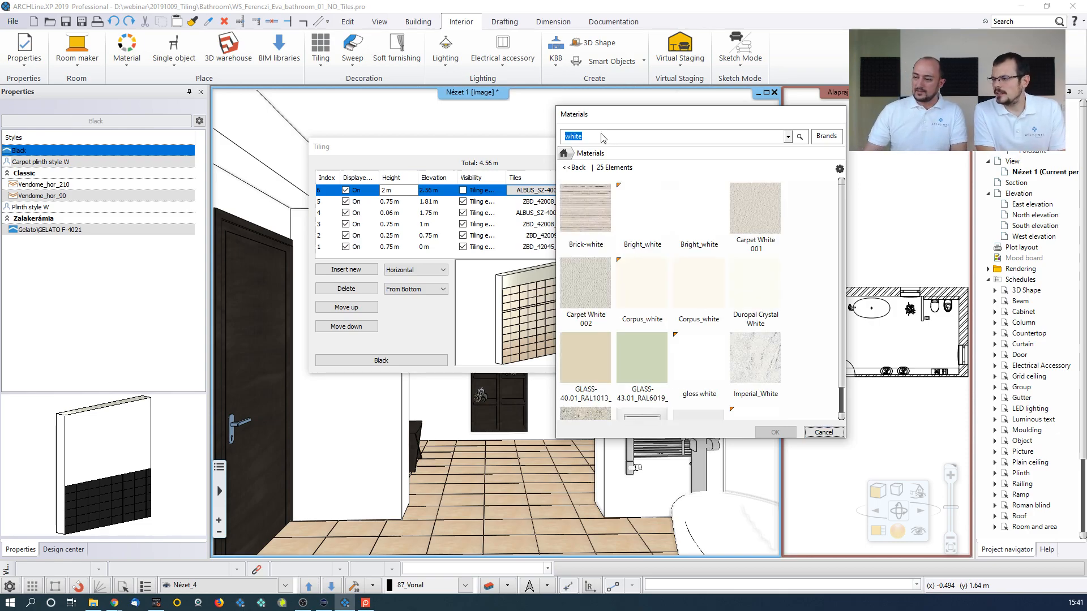
click(641, 215)
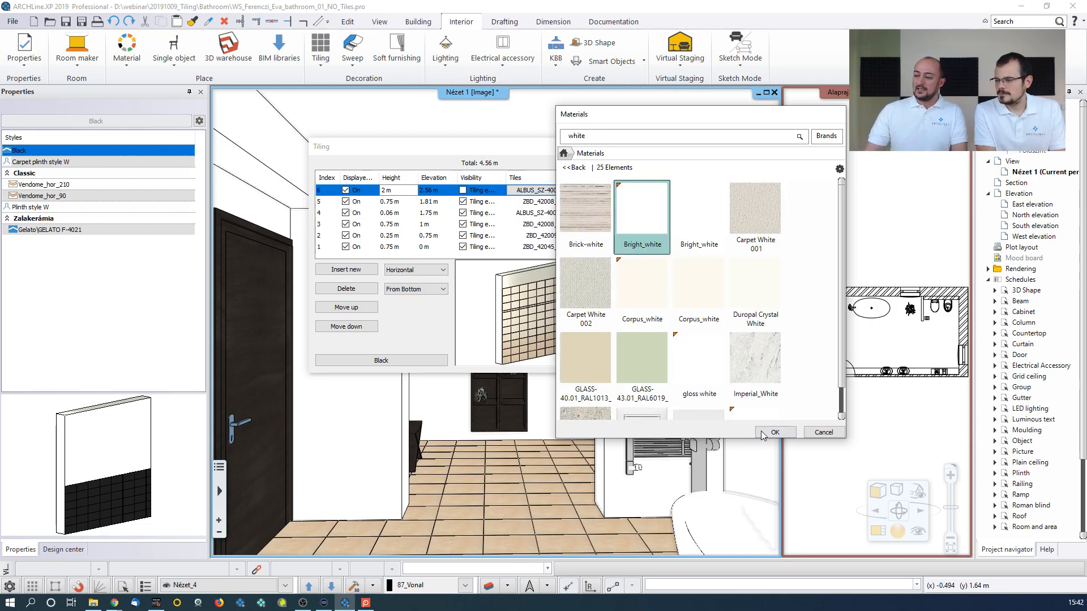
click(774, 433)
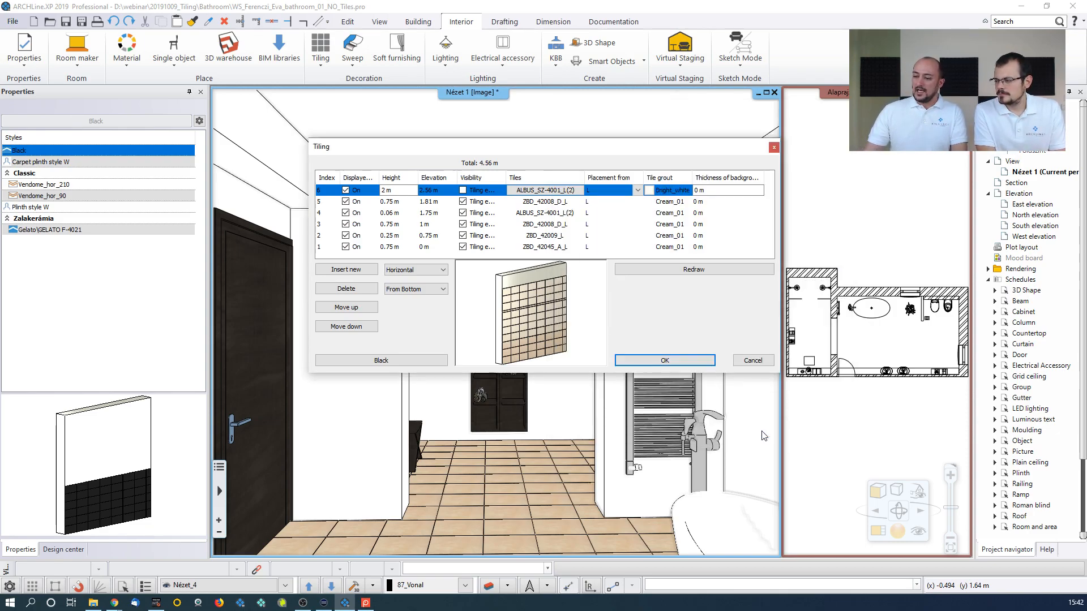
click(690, 271)
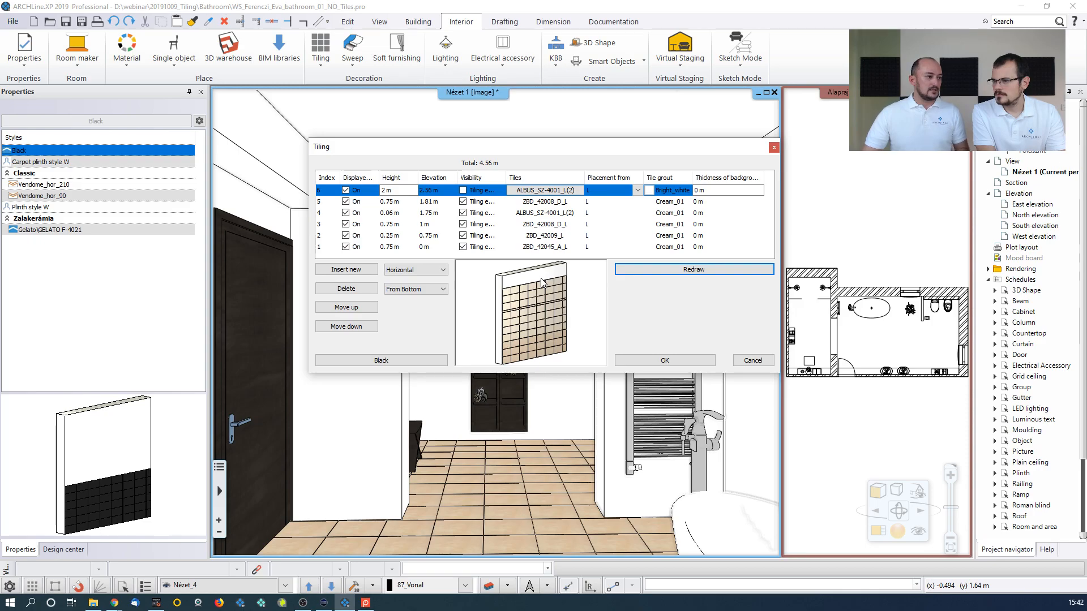
Set the fifth row's height to 0.5 m and redraw the preview
click(401, 202)
double_click(403, 202)
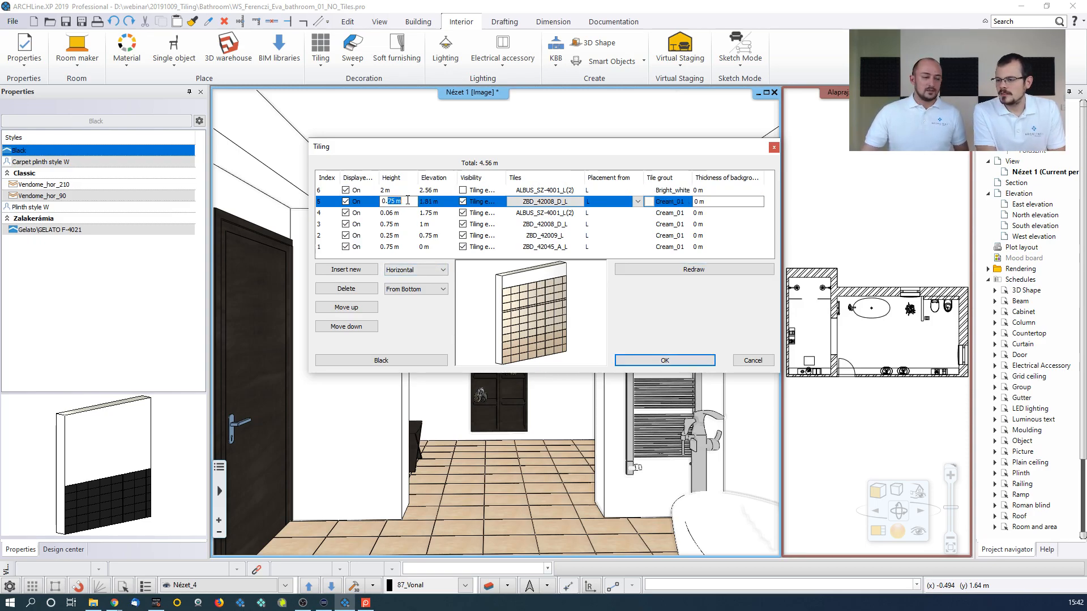
text(5)
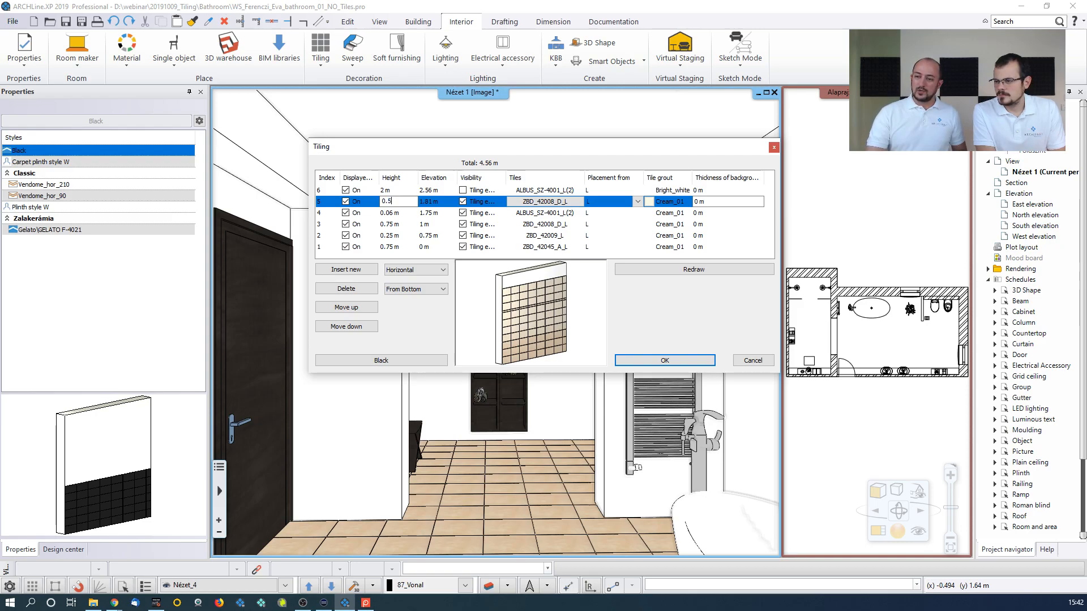
click(641, 270)
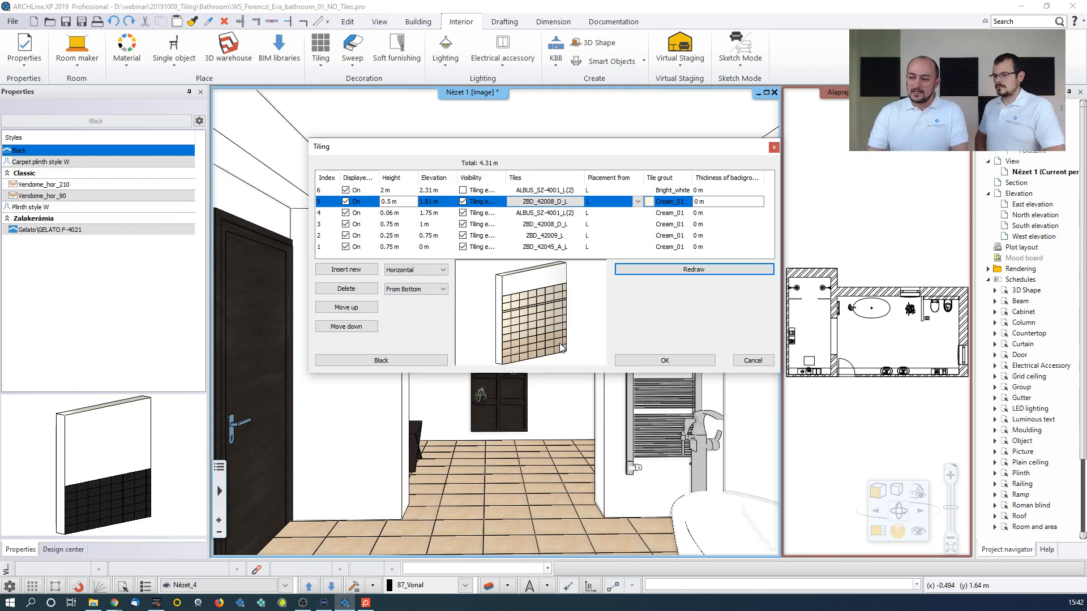
Save the tiling setup as a new style named "Webinar wall tiling style", available in all projects
click(410, 362)
drag(751, 147, 852, 151)
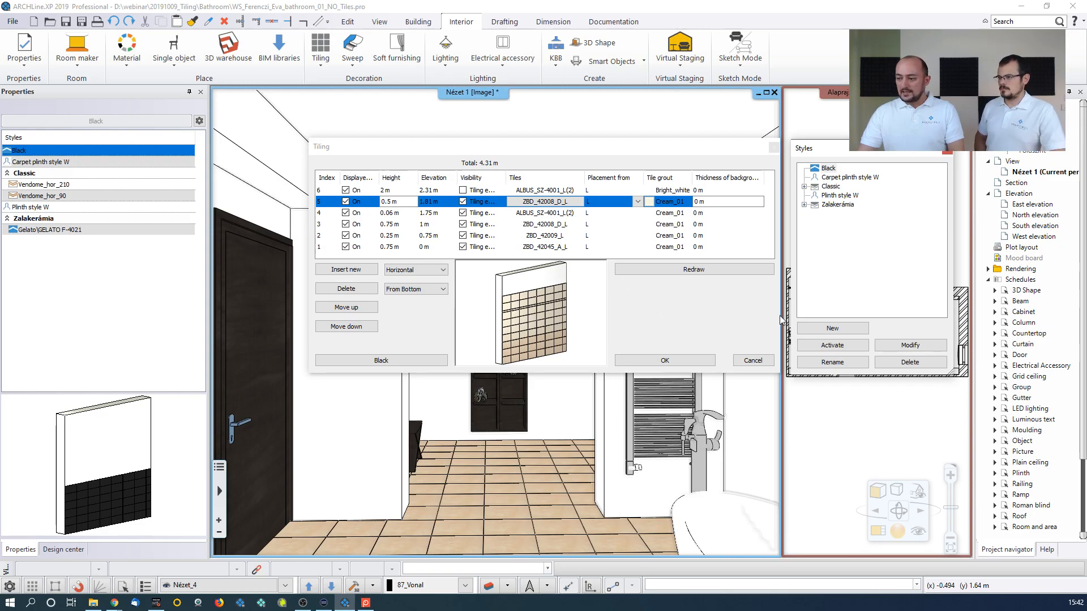
click(837, 329)
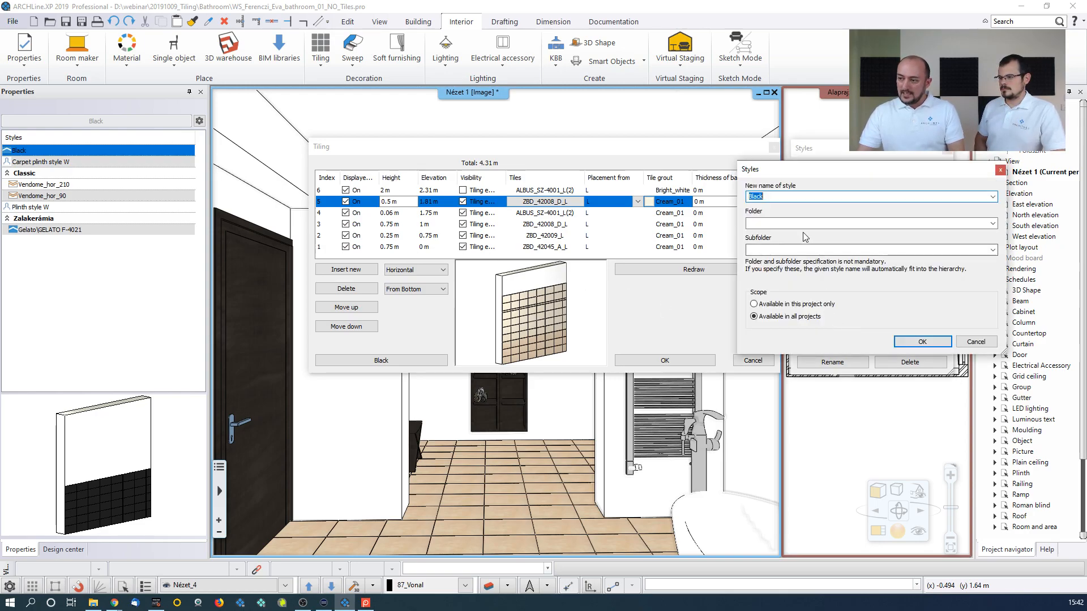
drag(794, 197, 615, 210)
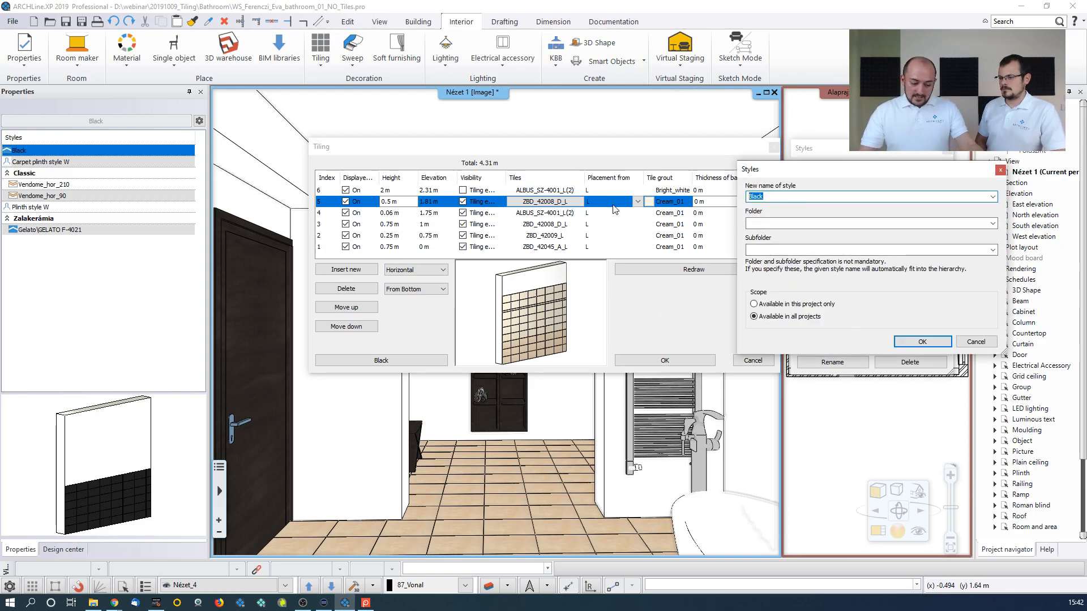
text(Webinar wall ti)
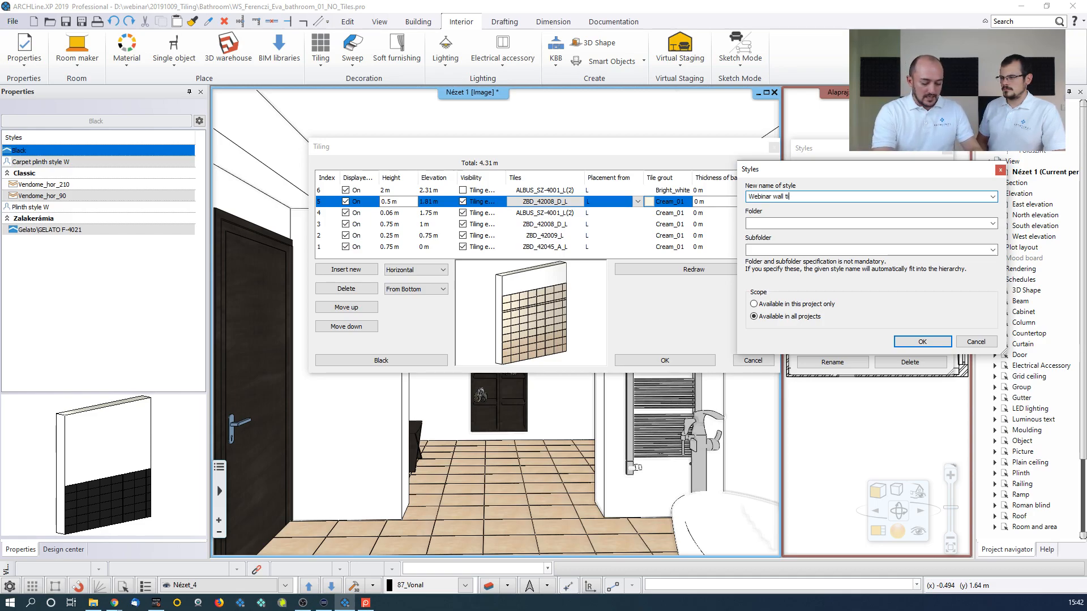
text( style)
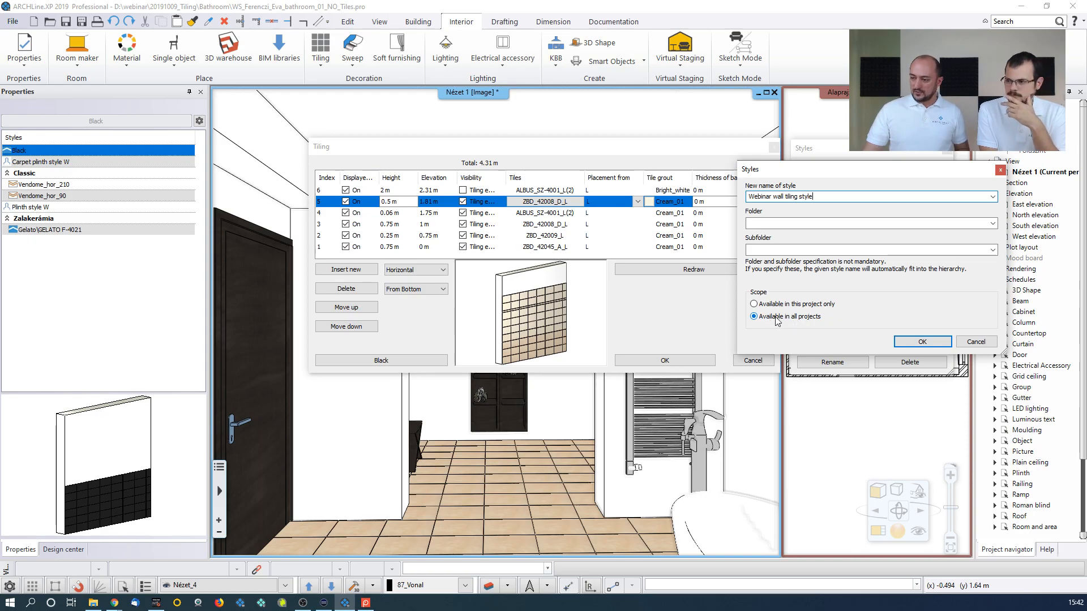
click(922, 341)
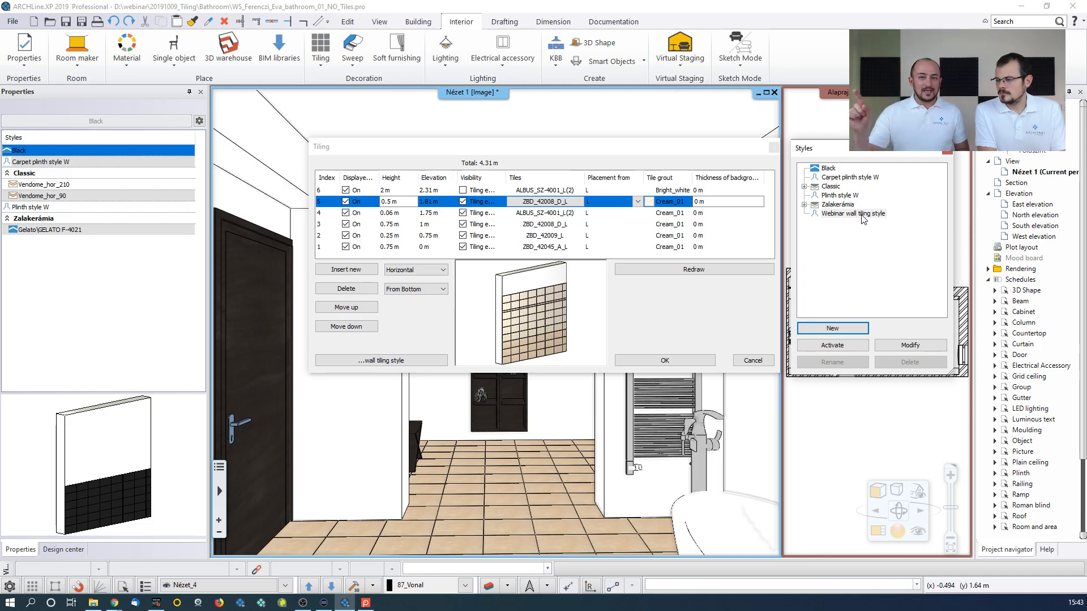
Examine the saved styles Black, Carpet plinth style W and Plinth style W, checking both plinths up close in the preview
click(828, 169)
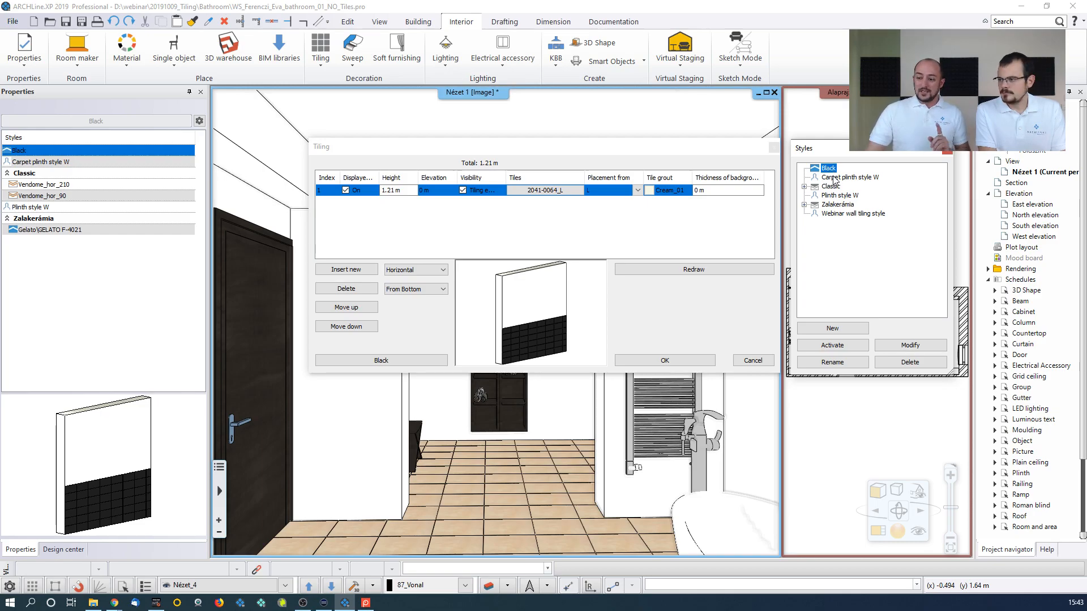
click(833, 178)
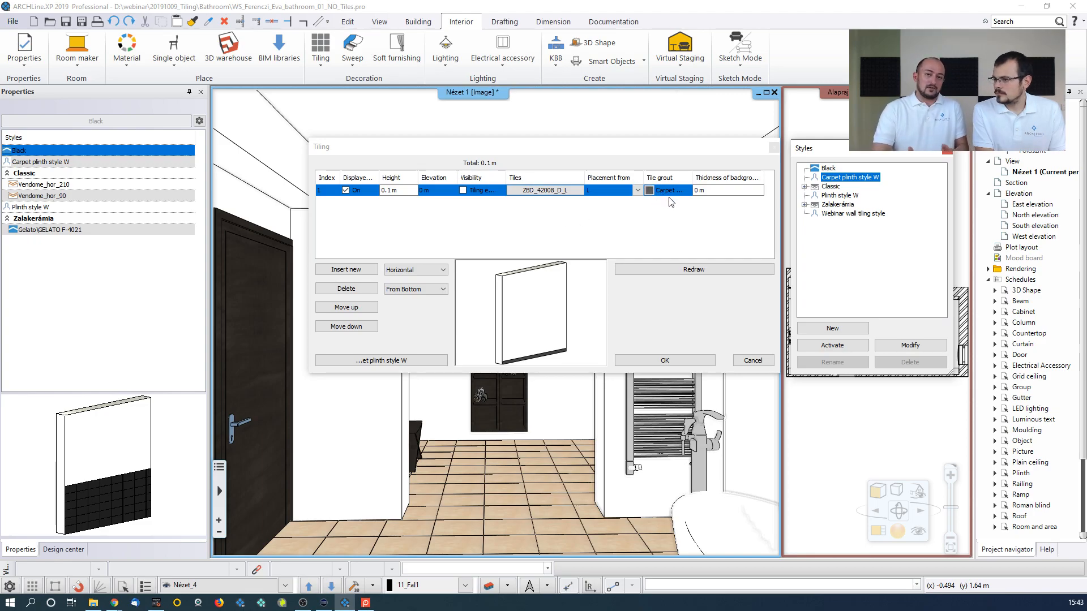
middle_drag(514, 331, 526, 290)
scroll(527, 311, up, 8)
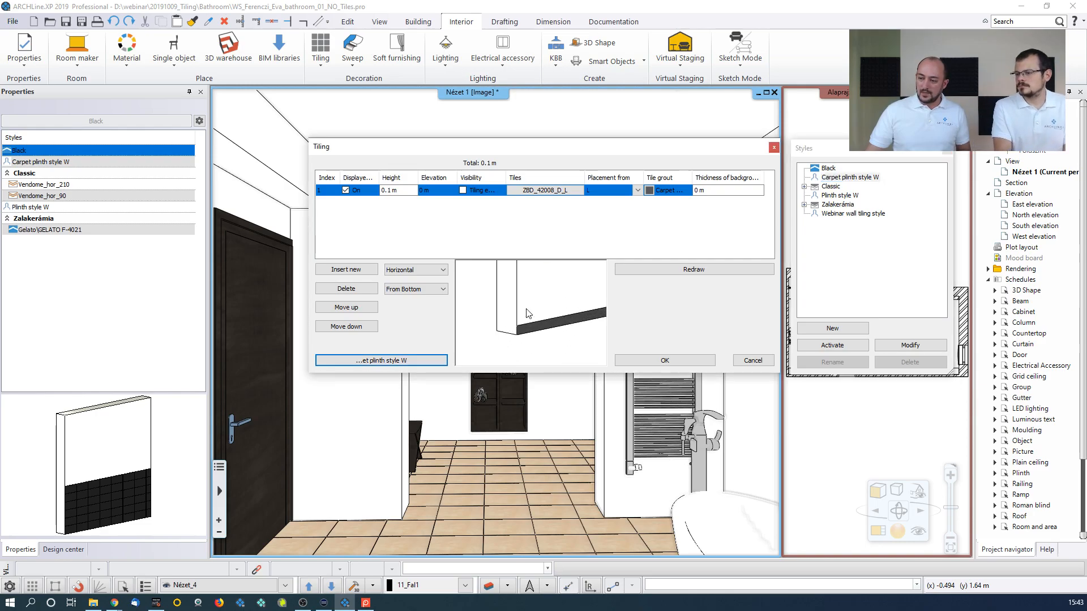
scroll(536, 325, up, 2)
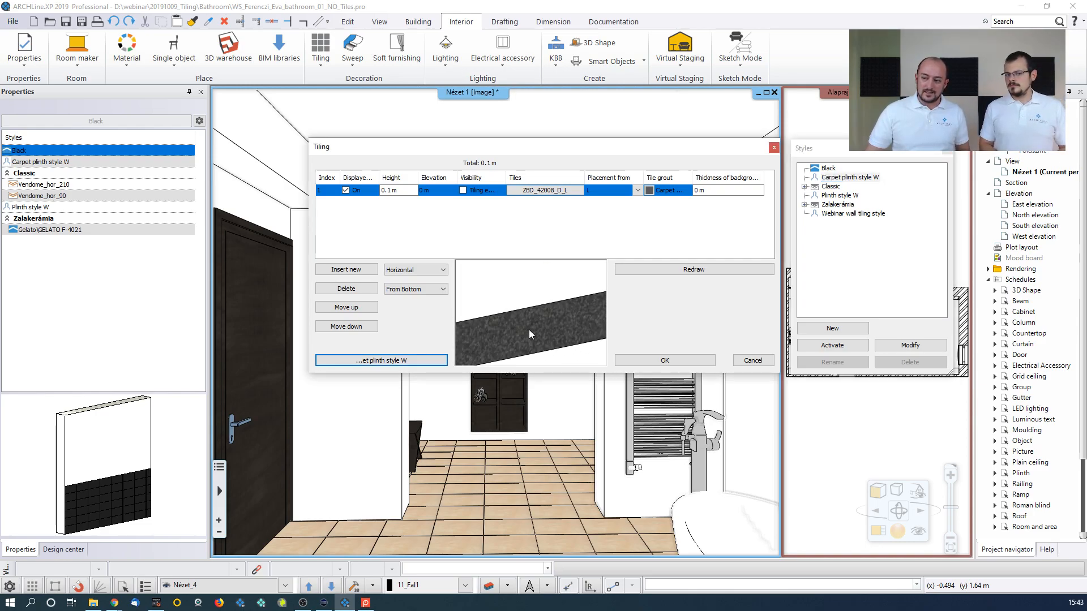
scroll(526, 330, down, 5)
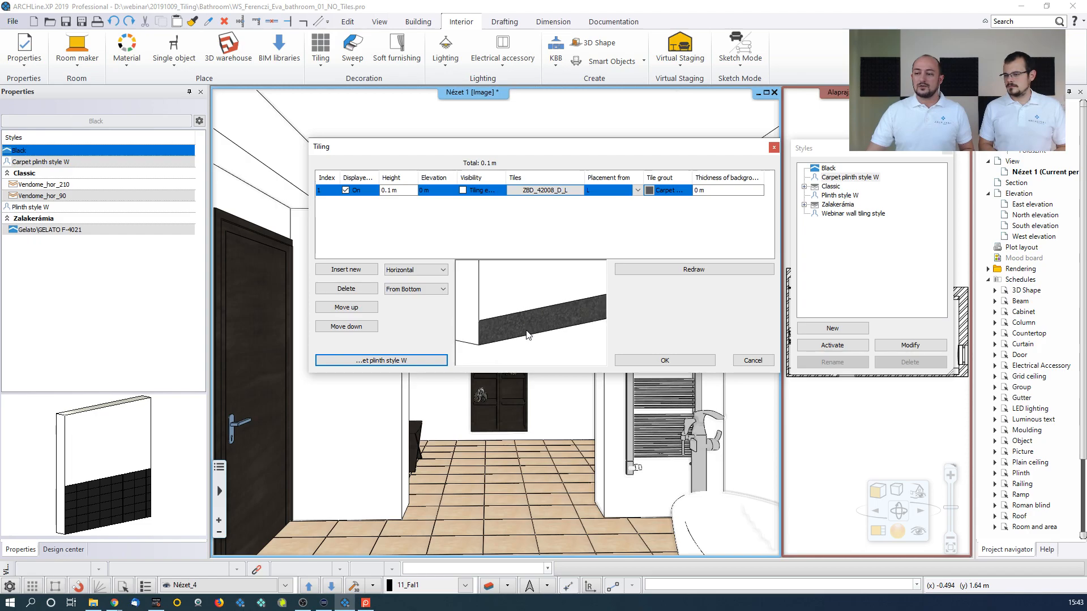
scroll(538, 308, down, 5)
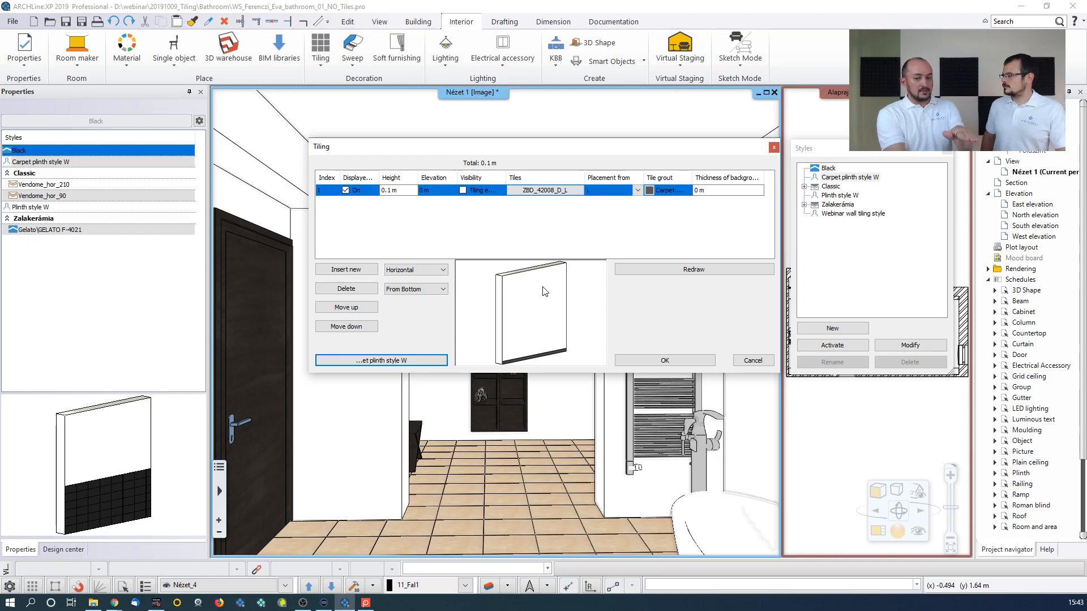
click(856, 196)
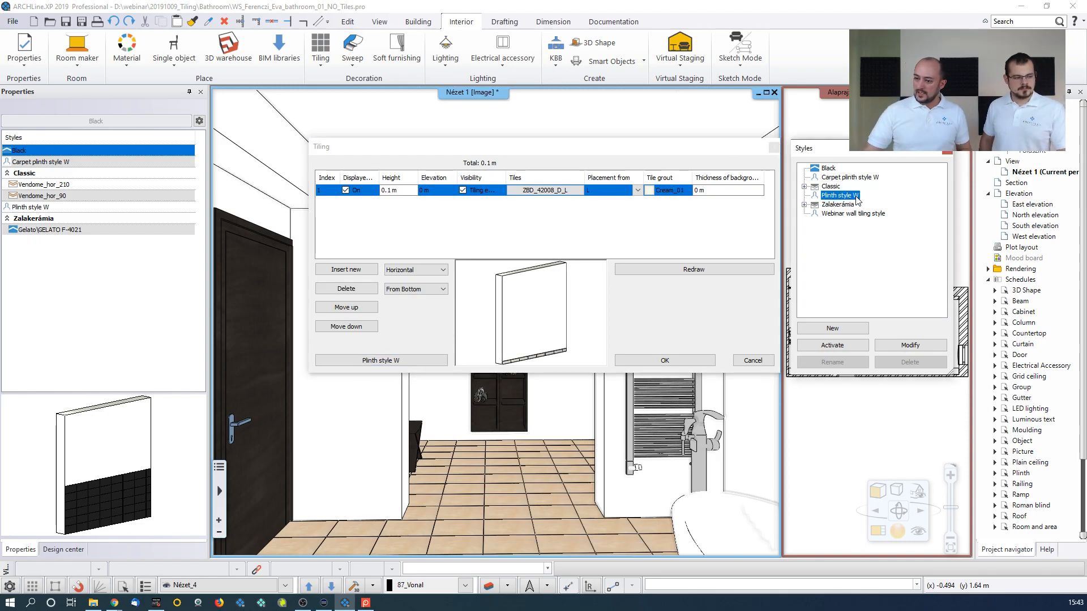
click(543, 330)
scroll(541, 334, up, 9)
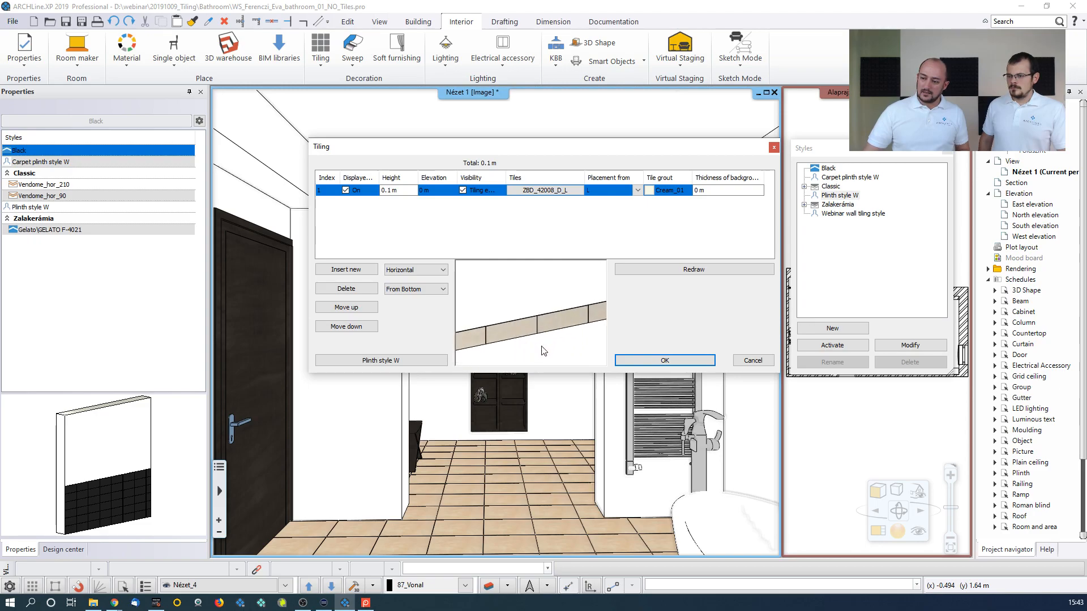
scroll(547, 323, down, 8)
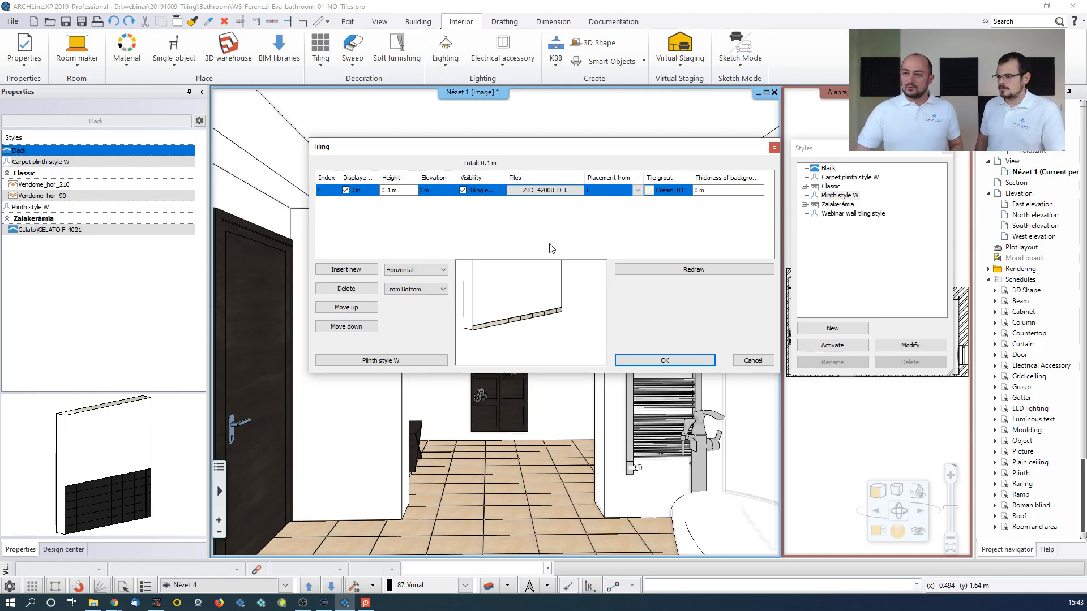
Examine the tile properties and tiling pattern setting of the Plinth style W row without changing them
click(531, 192)
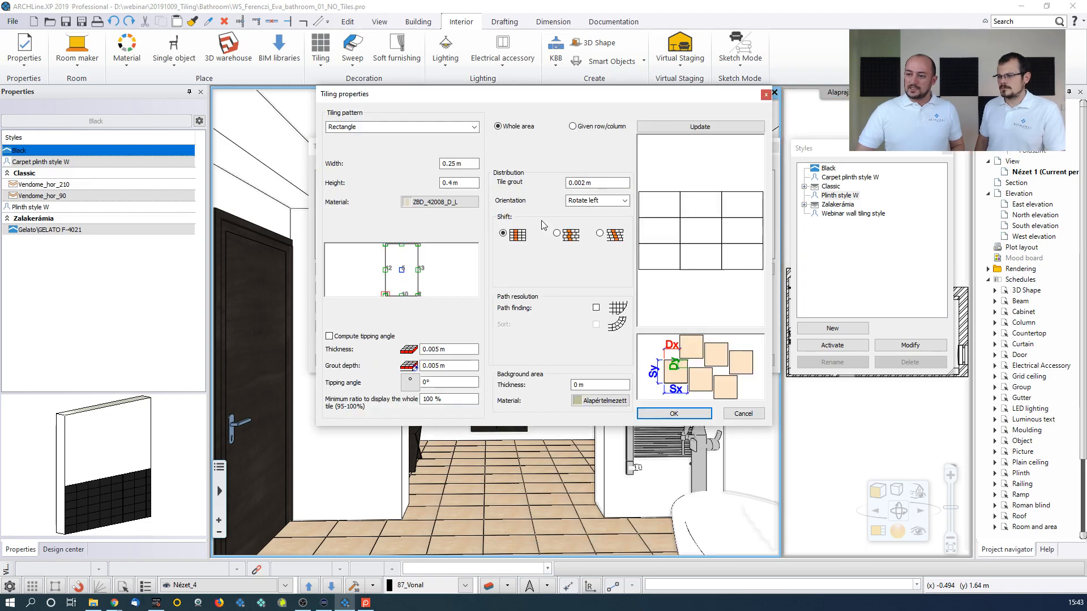
click(475, 129)
click(475, 129)
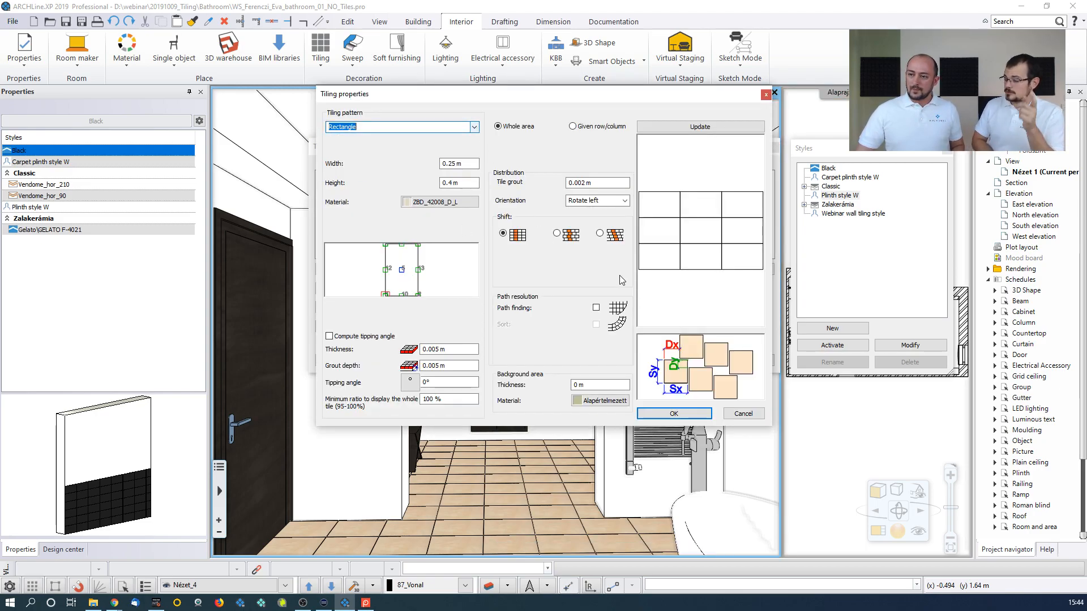
click(740, 414)
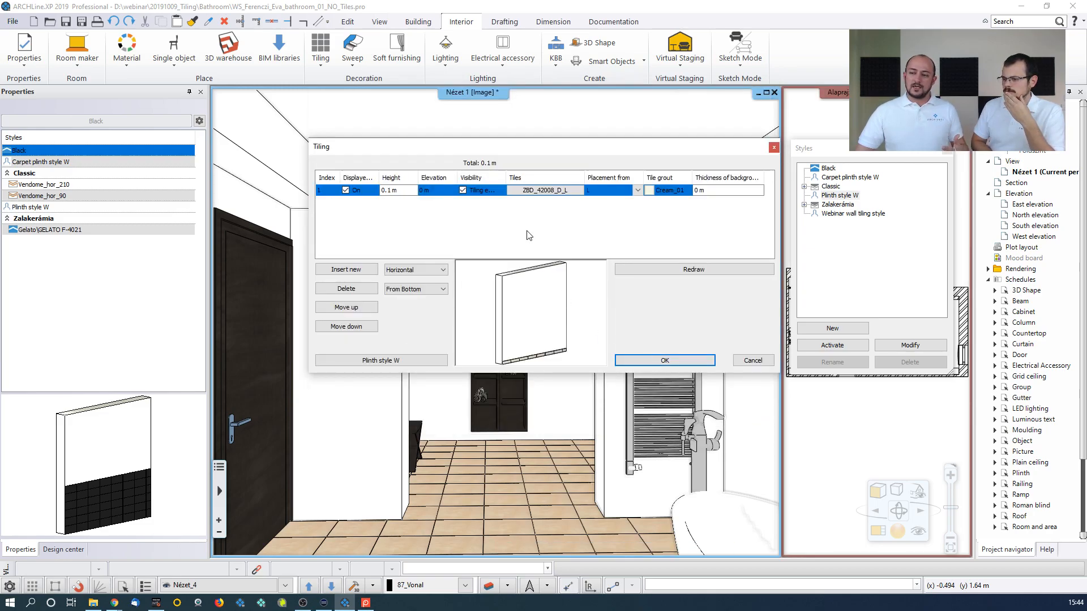
Turn off tile visibility for the plinth row and redraw the preview
click(463, 190)
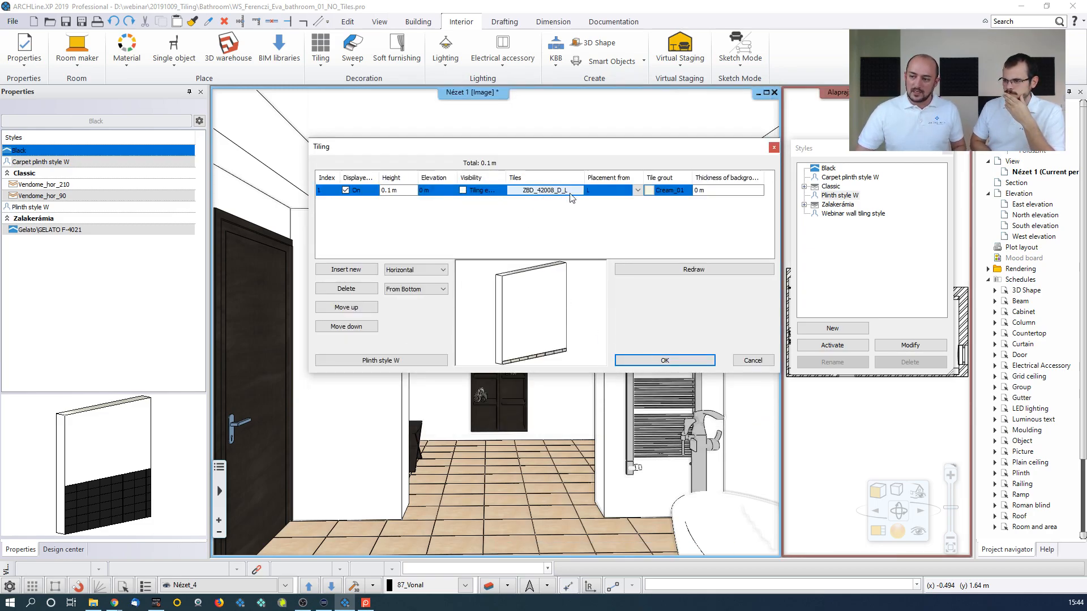
click(667, 269)
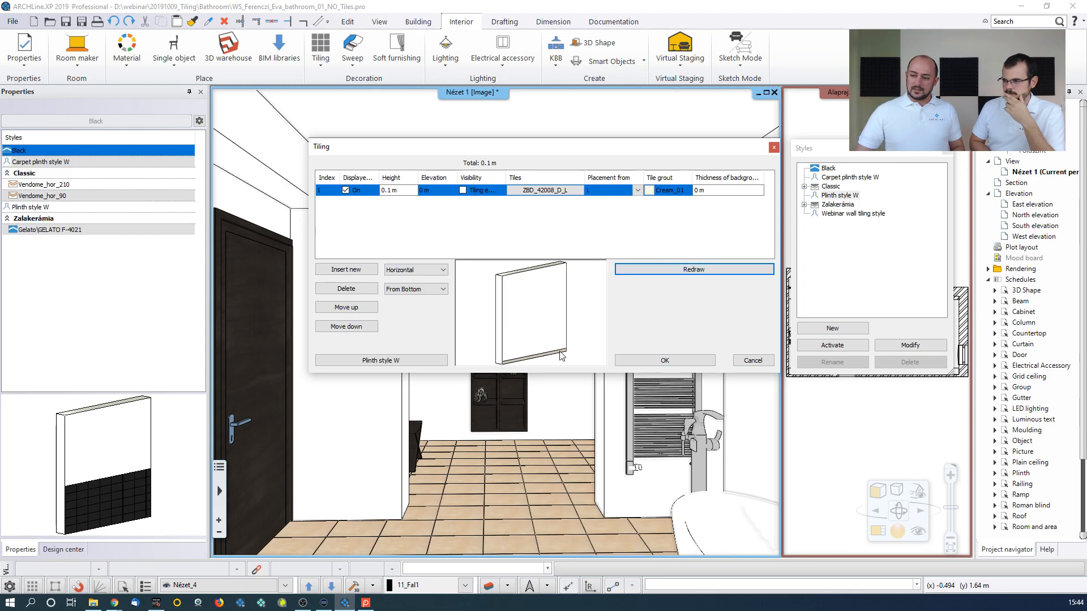
Set the plinth row's tile grout material to Dark_grey, searching the whole materials library for "dark"
click(667, 191)
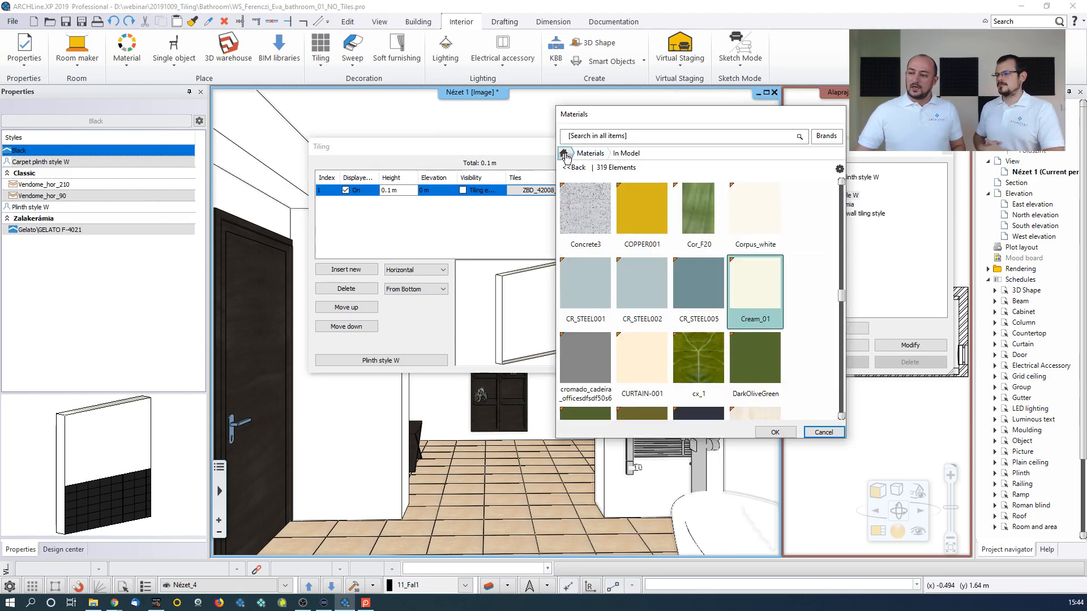
drag(840, 298, 832, 232)
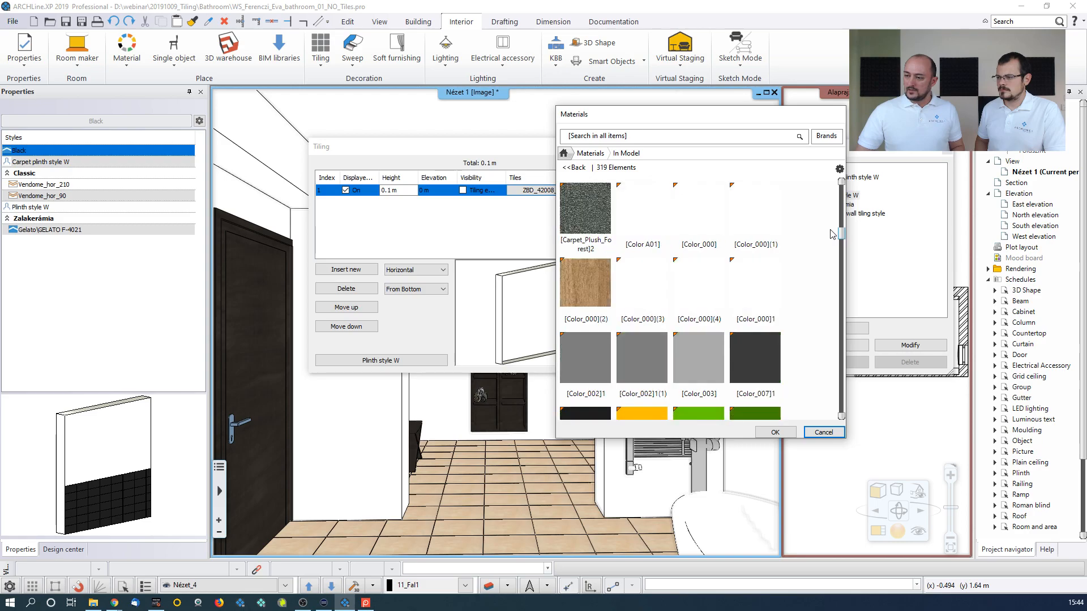
click(583, 138)
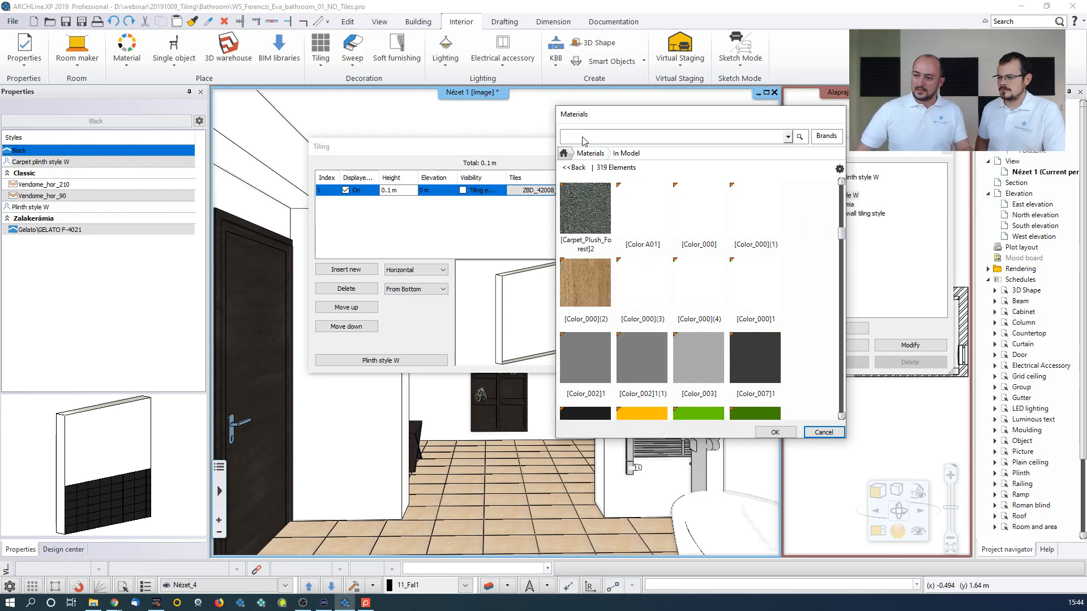
text(dark)
key(Return)
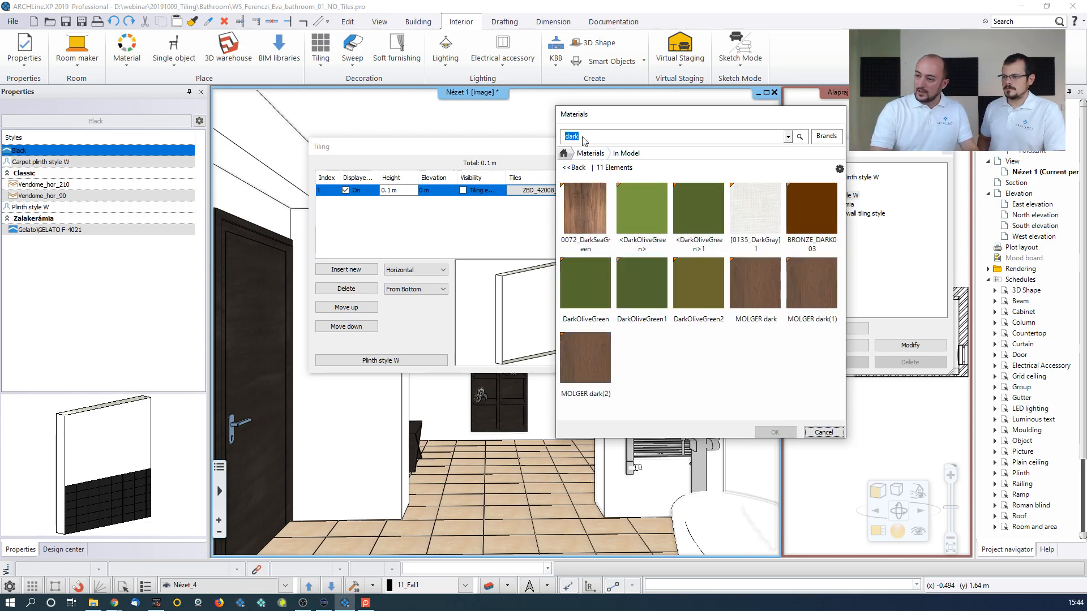
click(583, 168)
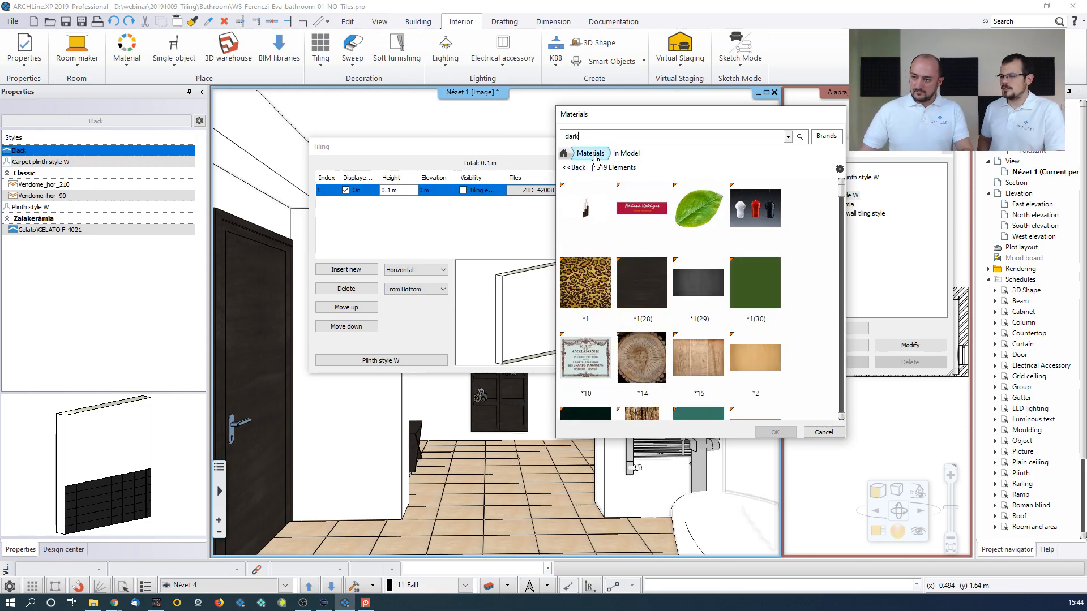
click(590, 153)
key(Return)
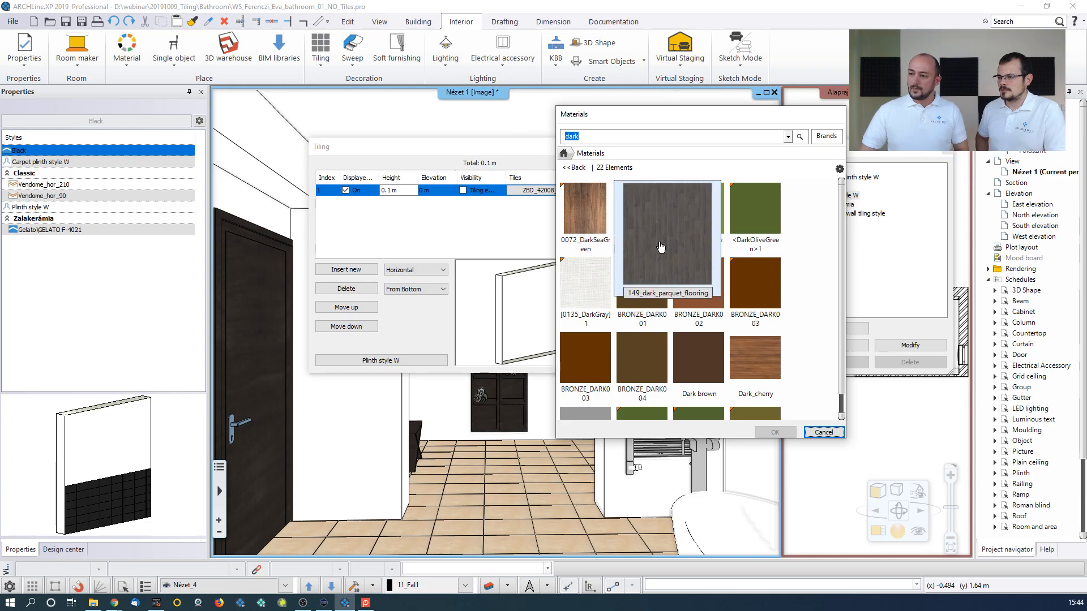
mouse_move(765, 277)
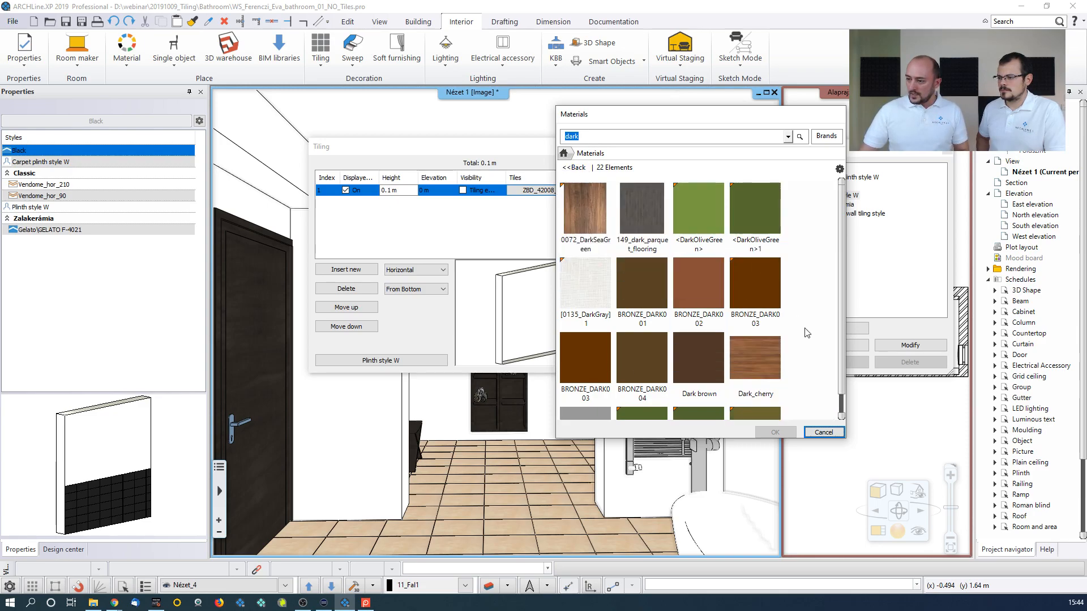
scroll(782, 341, down, 3)
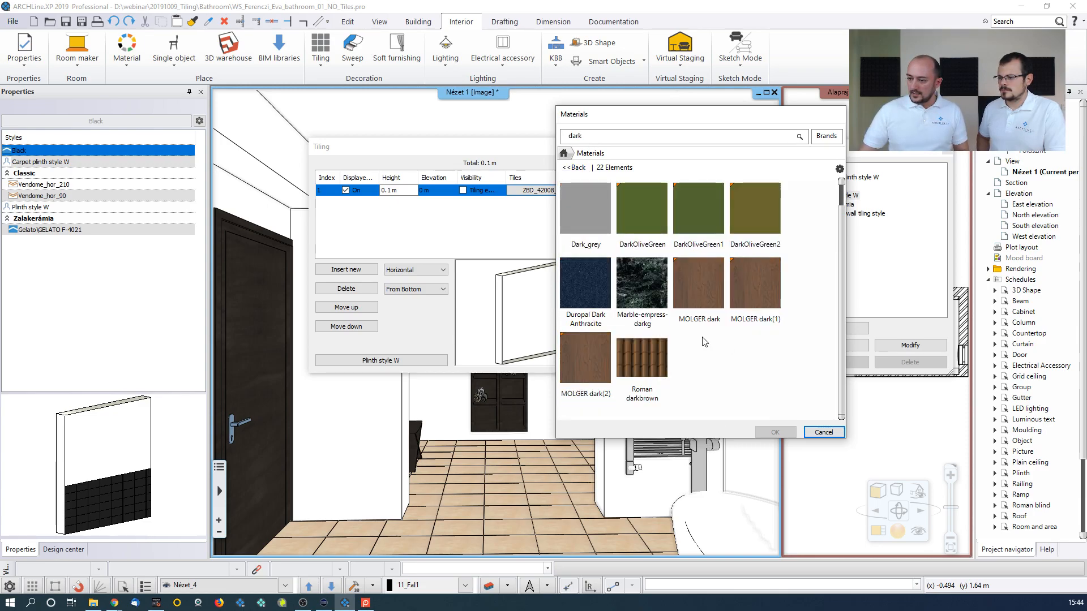
click(585, 208)
click(775, 431)
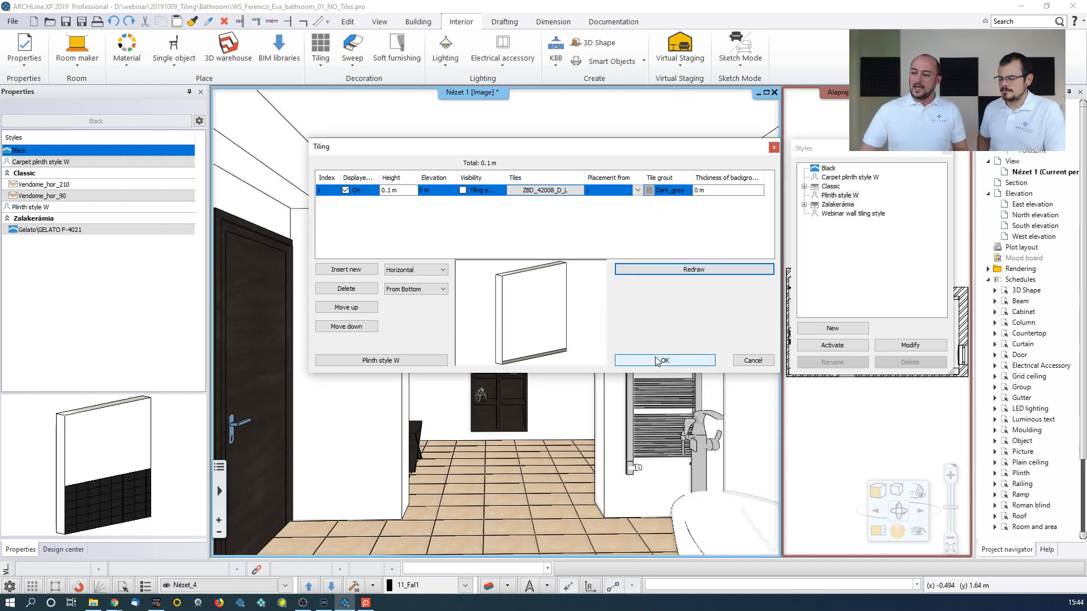
Save the plinth setup as a new style named "Dark grey plinth", available in all projects
click(831, 328)
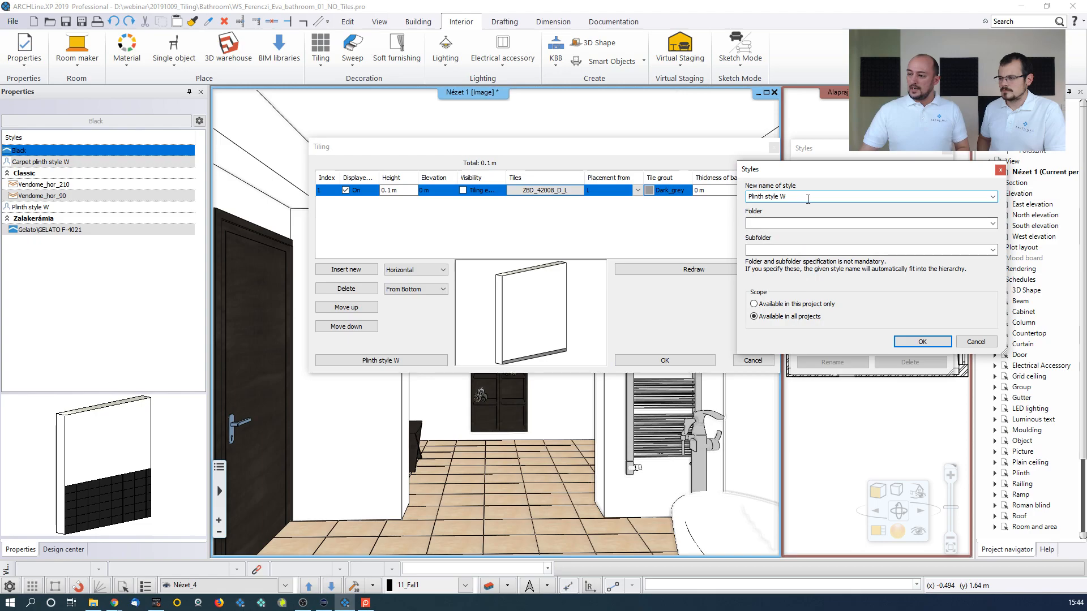
text(D)
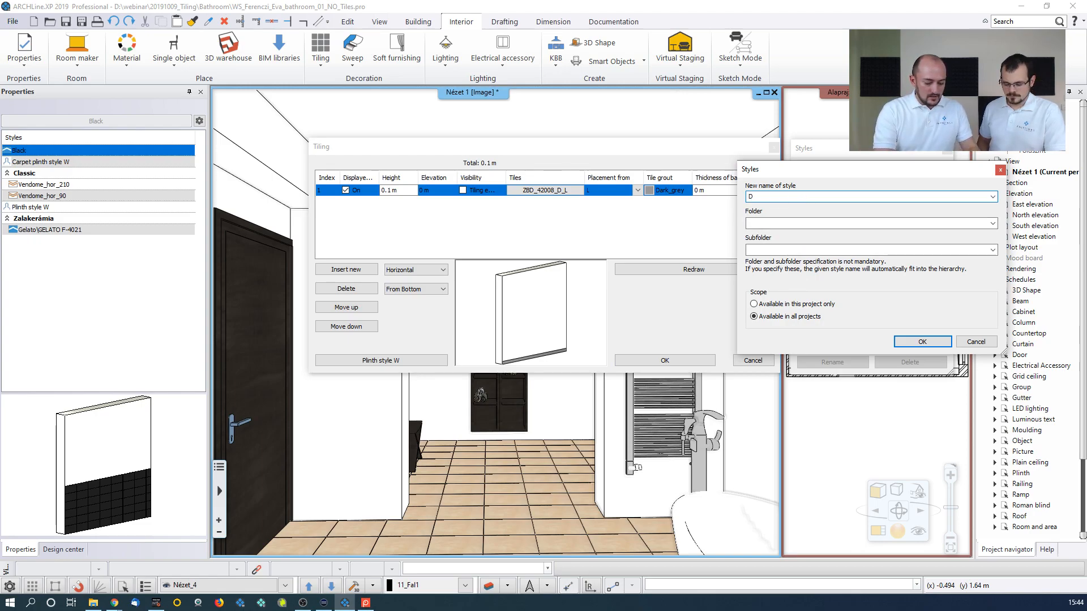
text(rk grey plinth)
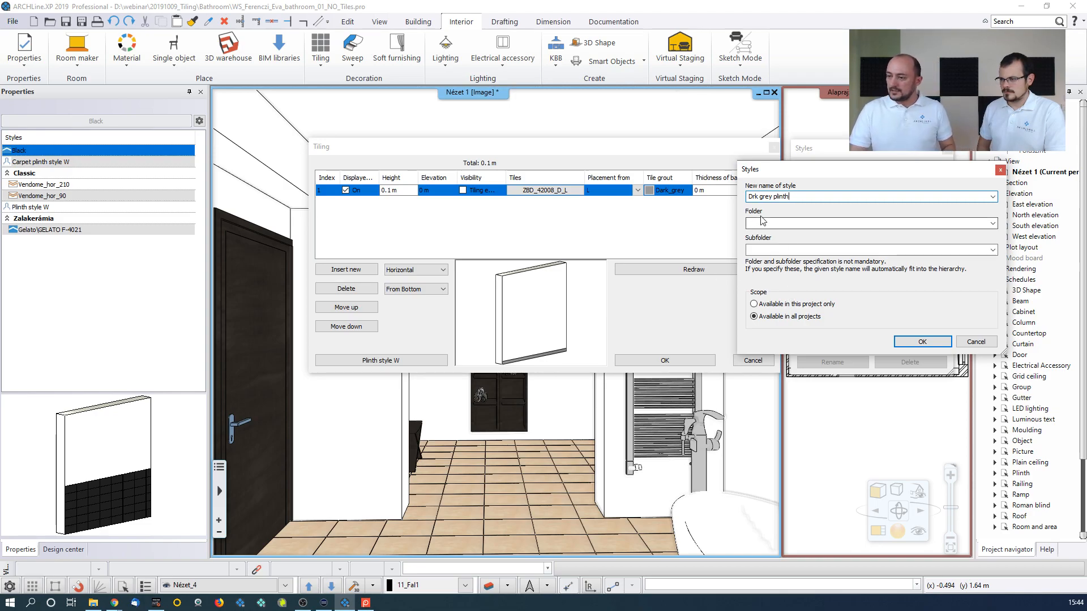
click(752, 196)
text(a)
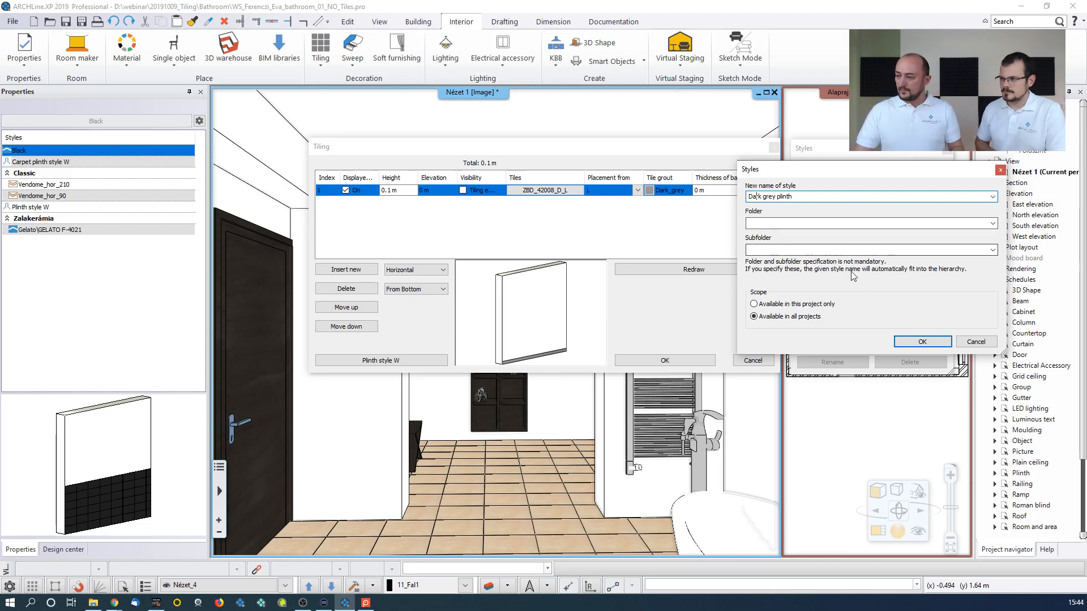
click(896, 339)
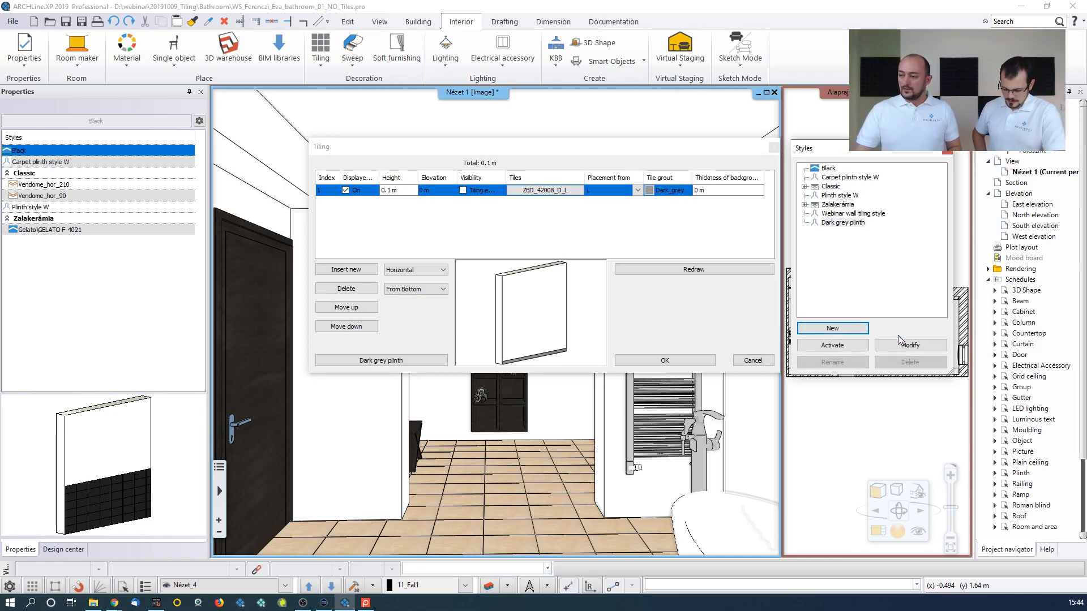
Choose "Webinar wall tiling style" as the current tiling style and place it on the wall surface beside the door
click(844, 214)
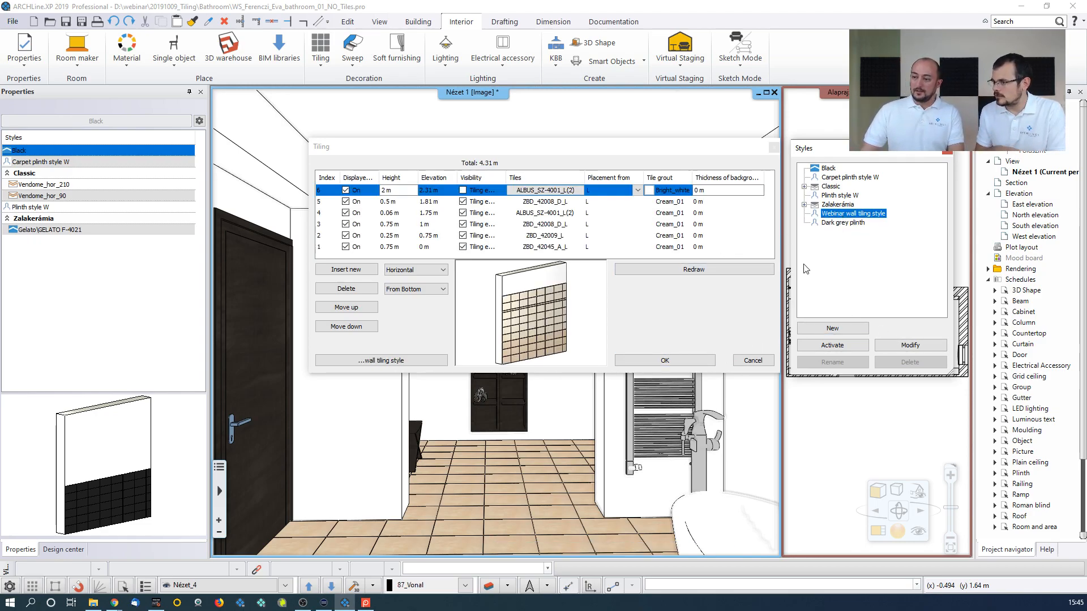
click(706, 361)
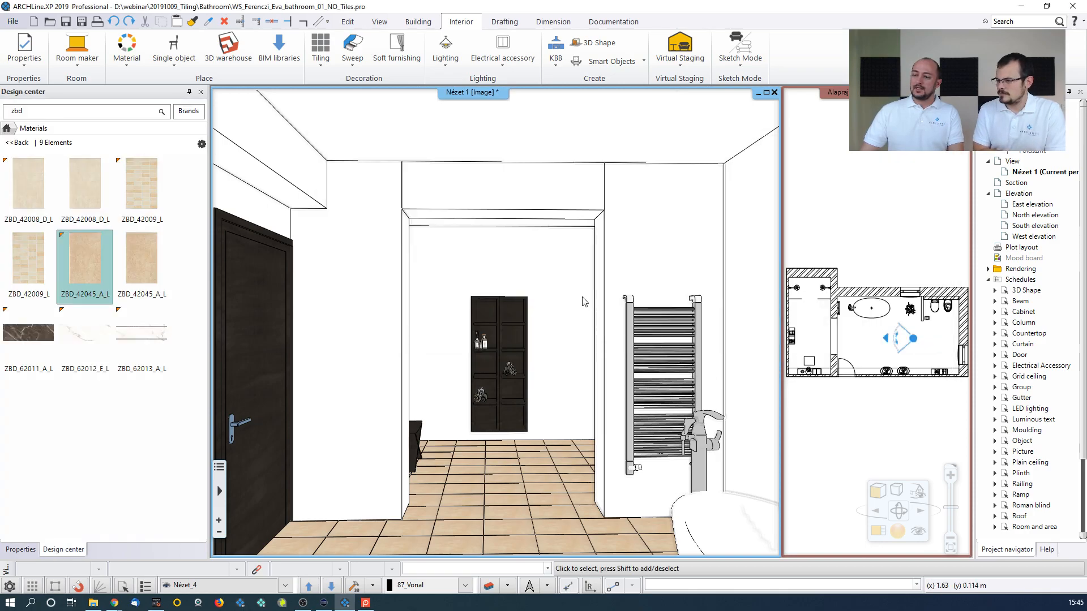
click(324, 73)
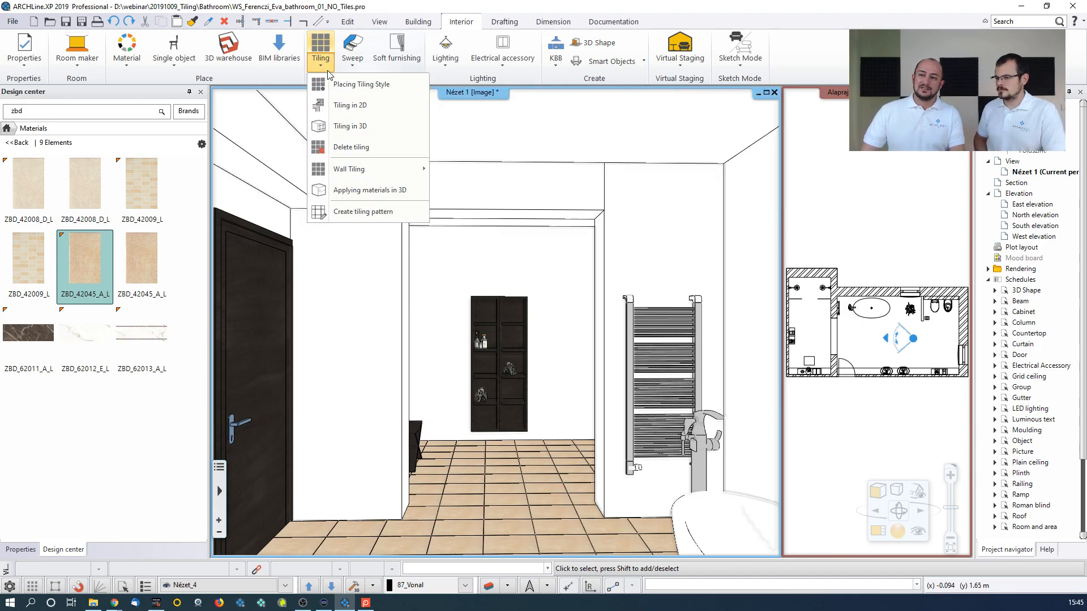
click(361, 84)
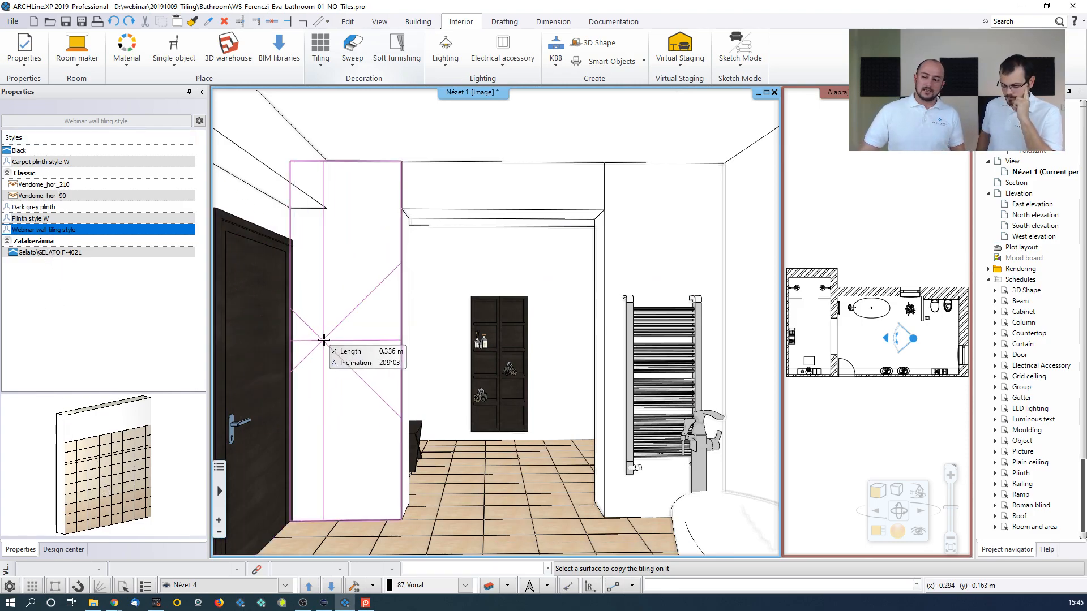
click(389, 382)
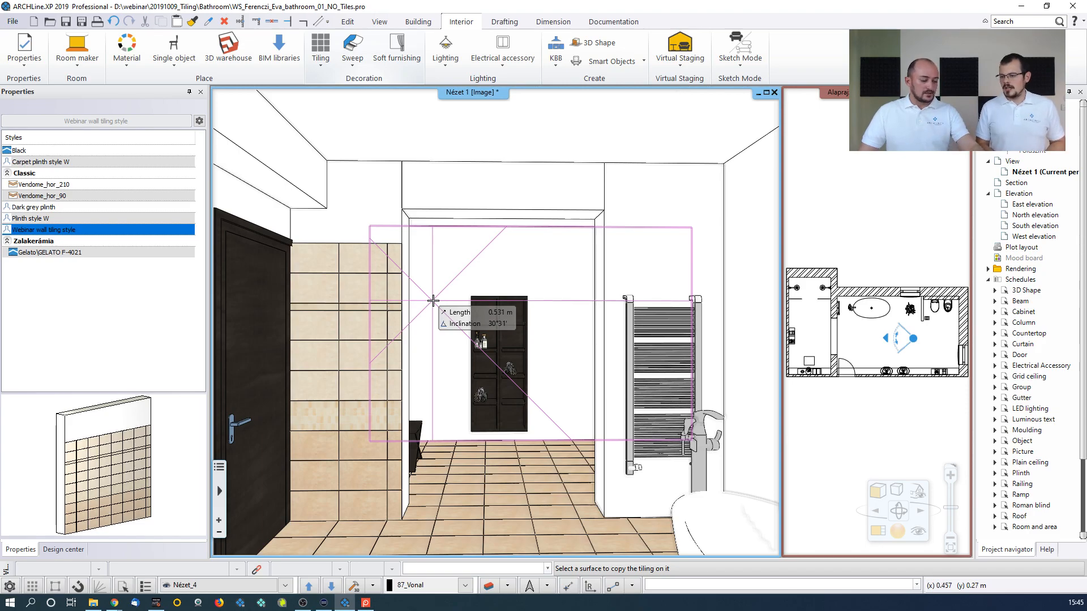
key(Escape)
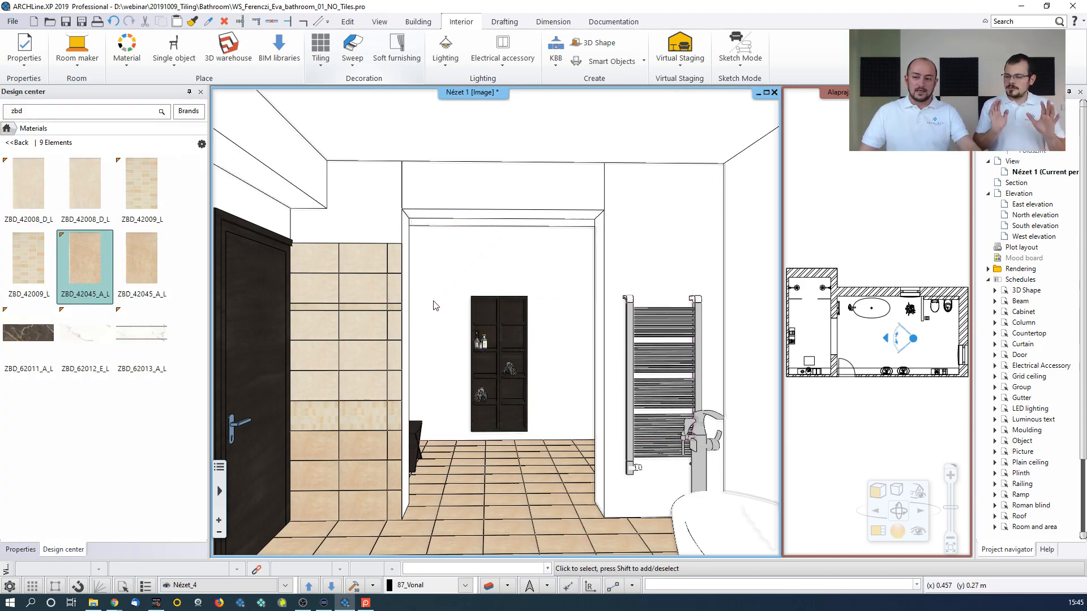
Apply "Webinar wall tiling style" to all walls, starting from the wall behind the towel radiator
right_click(614, 290)
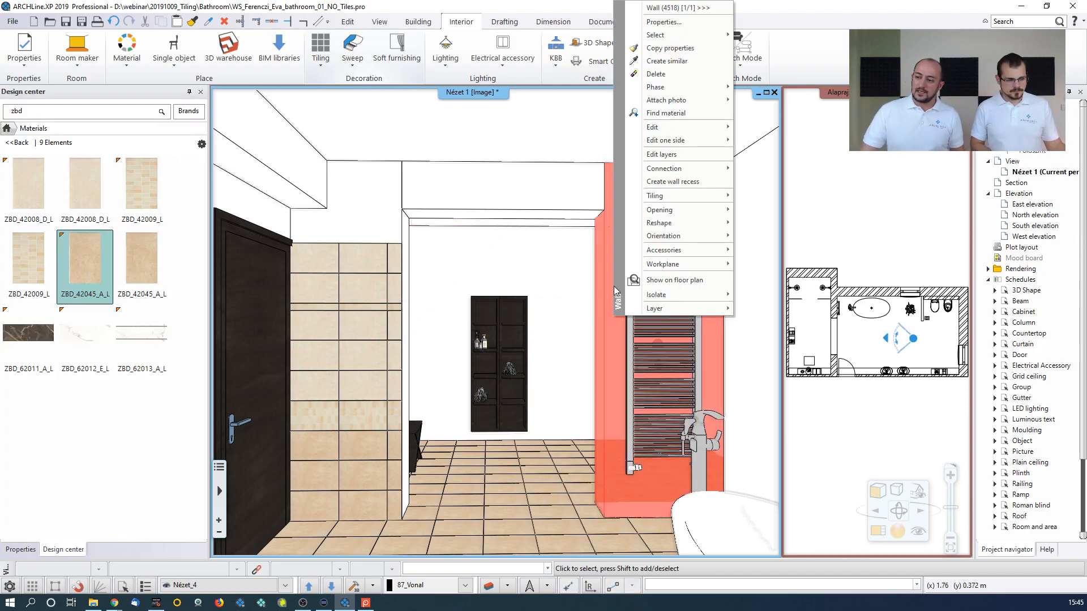
mouse_move(660, 198)
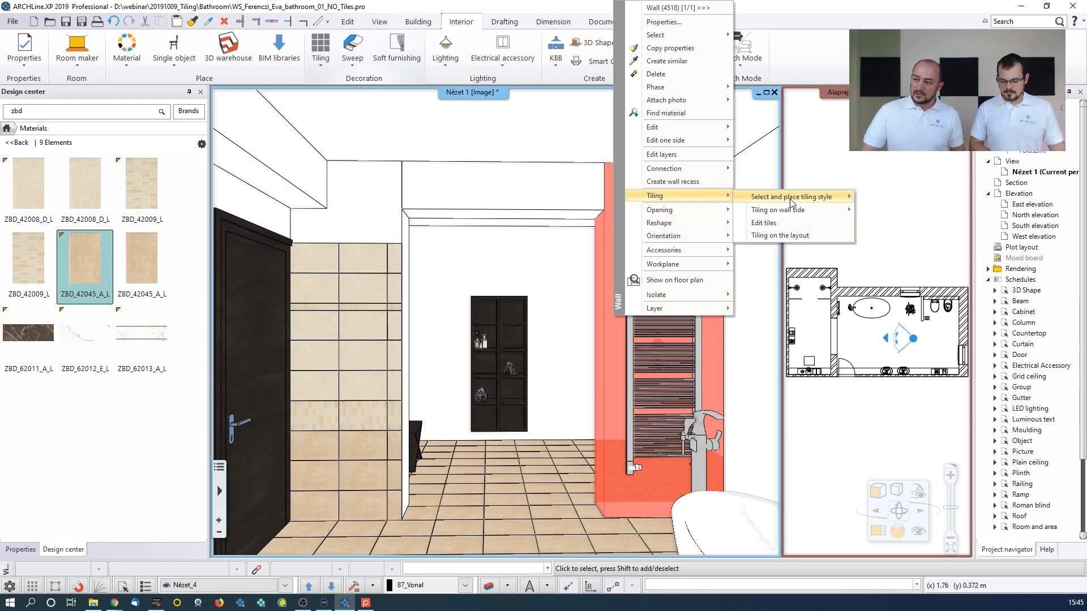
mouse_move(792, 201)
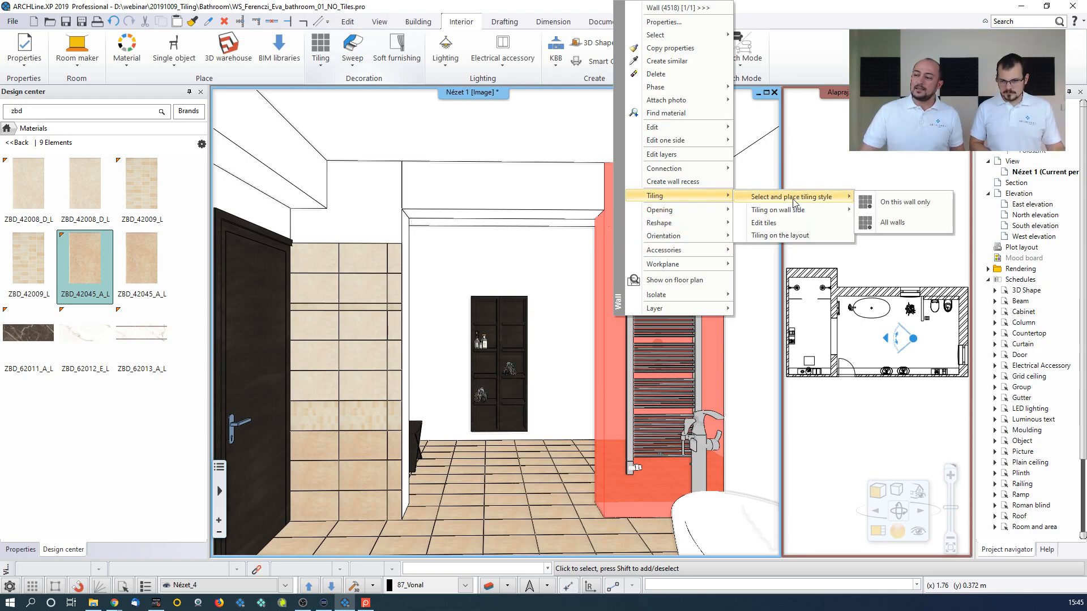
click(885, 222)
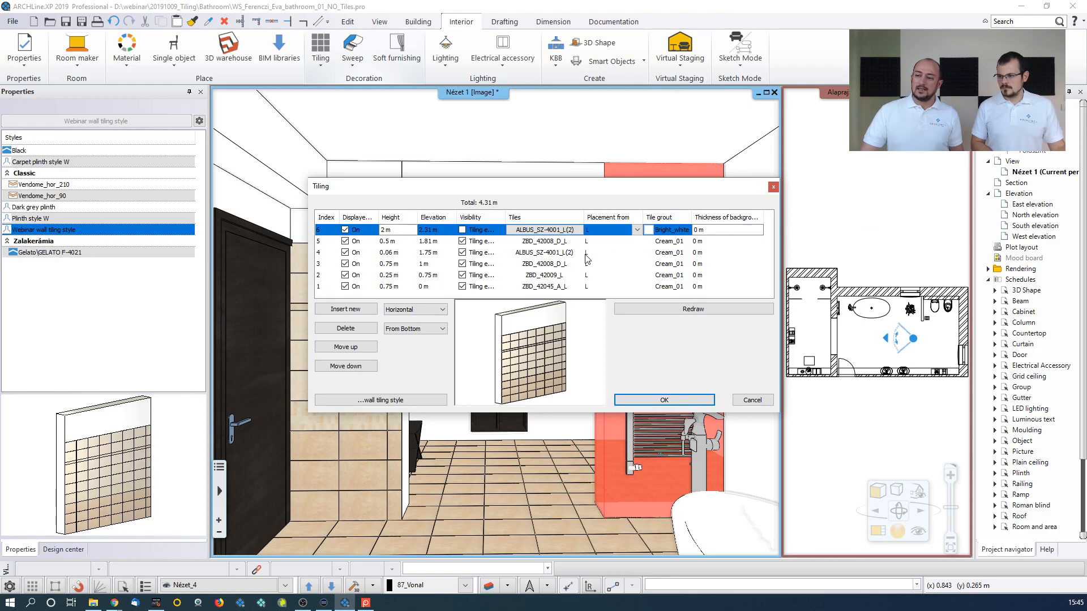
click(660, 402)
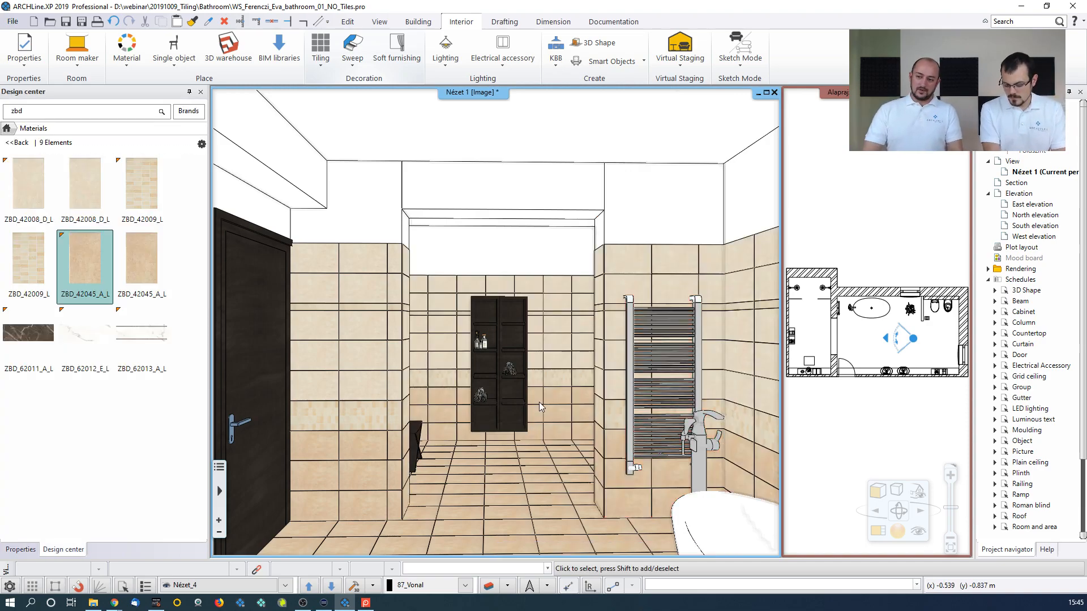
Change the material of the eight large tiles in the two middle columns above the toilet ledge to ZBD_42045_A_L
middle_drag(539, 402, 627, 420)
scroll(596, 449, down, 4)
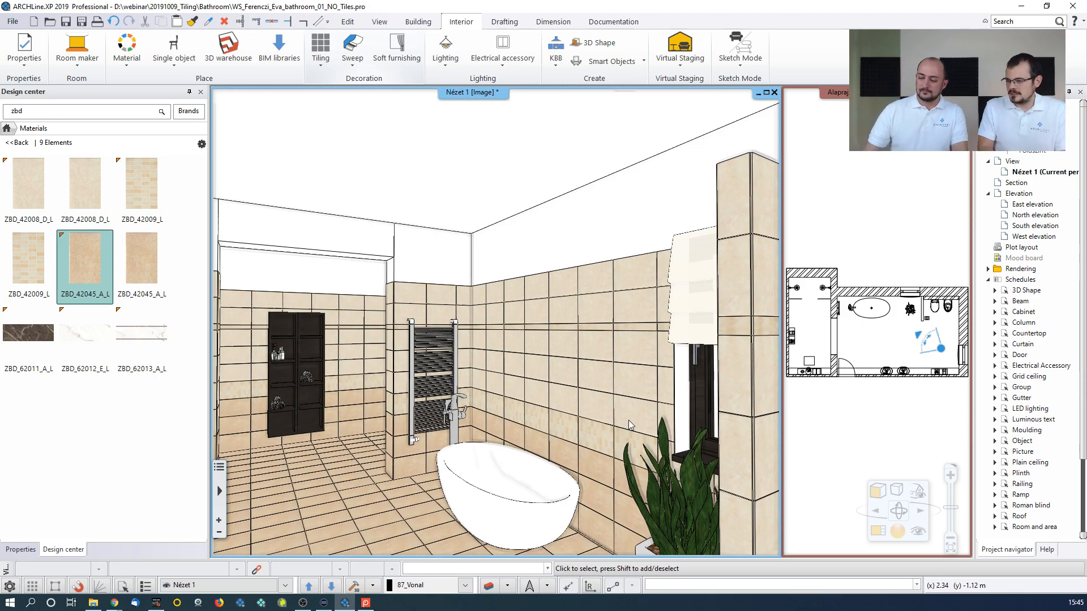
middle_drag(538, 395, 446, 389)
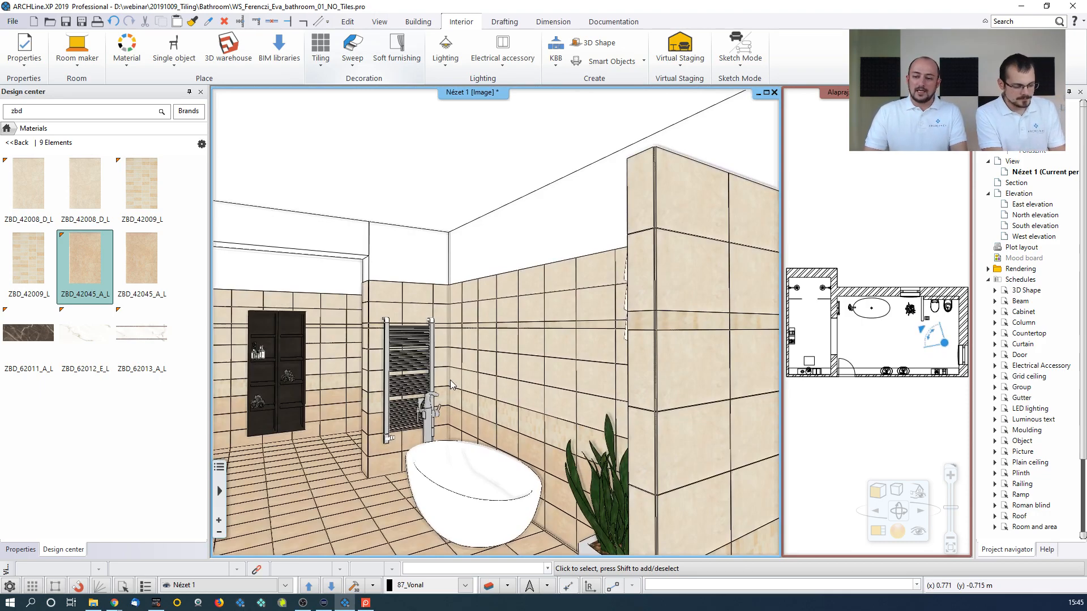
mouse_move(433, 382)
mouse_down()
mouse_move(633, 385)
mouse_move(611, 395)
mouse_up()
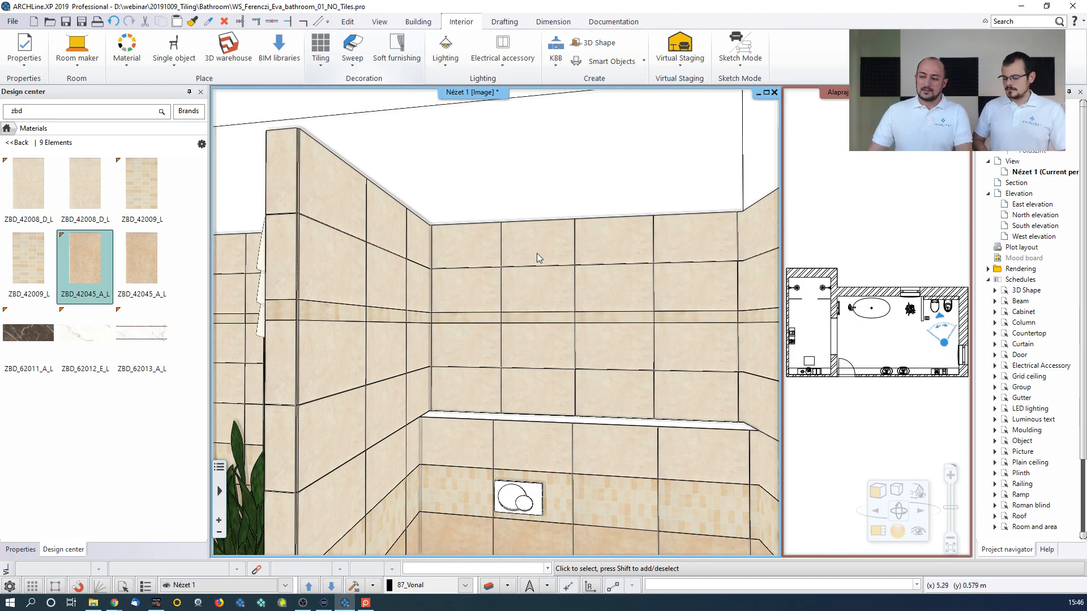
right_click(536, 258)
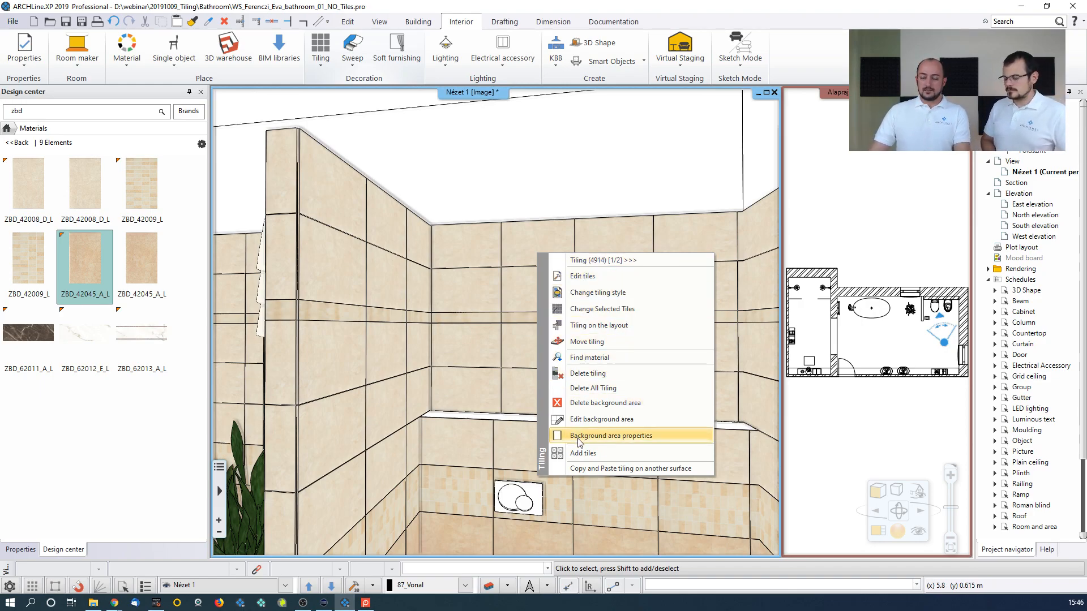
click(610, 309)
click(557, 252)
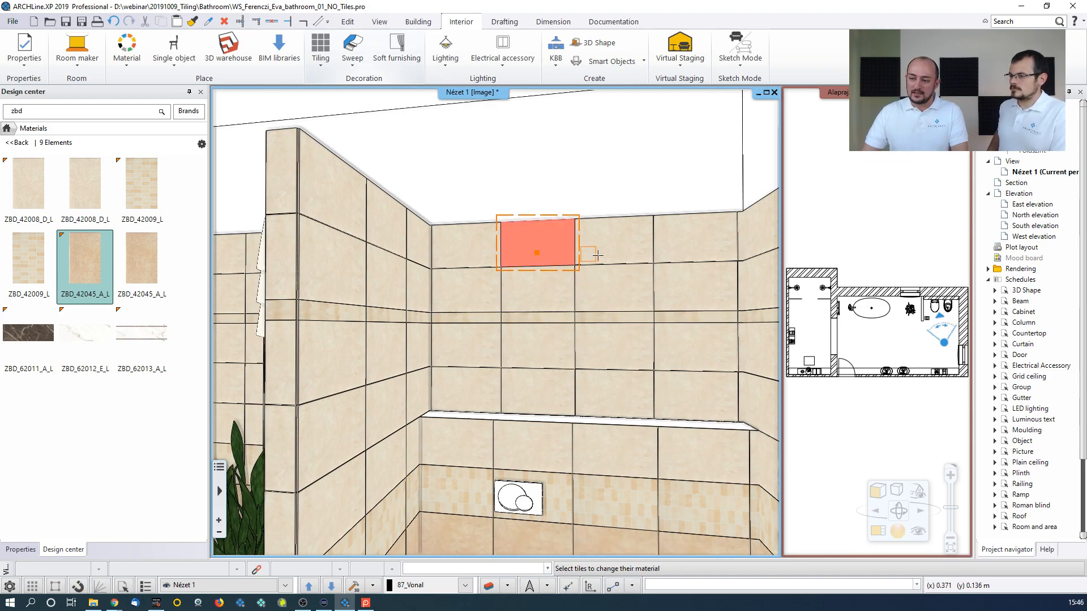
click(623, 249)
click(617, 289)
click(563, 293)
click(541, 357)
click(609, 349)
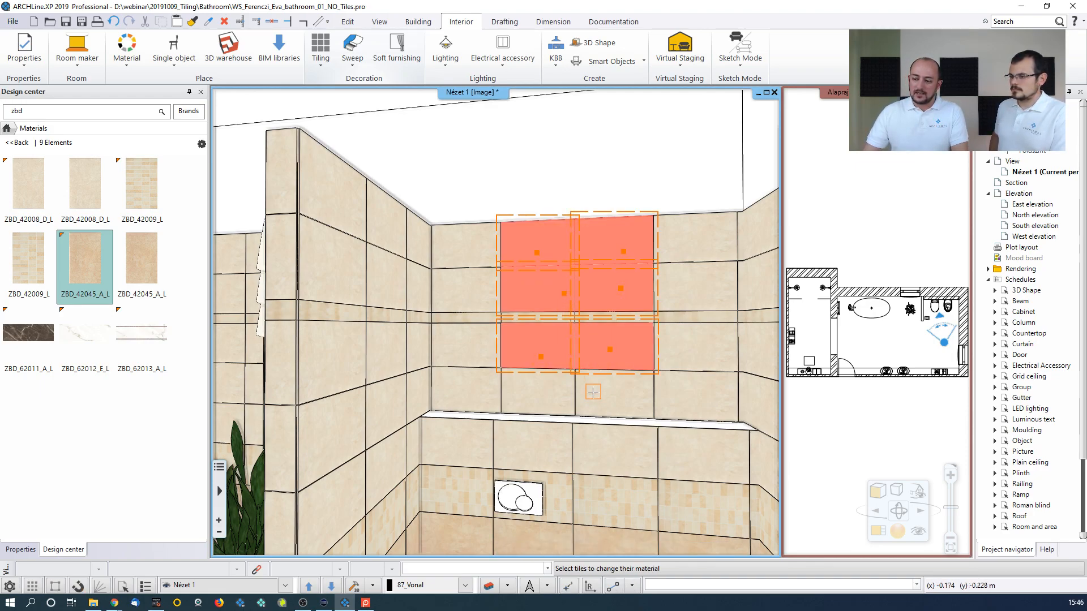
click(593, 392)
click(534, 394)
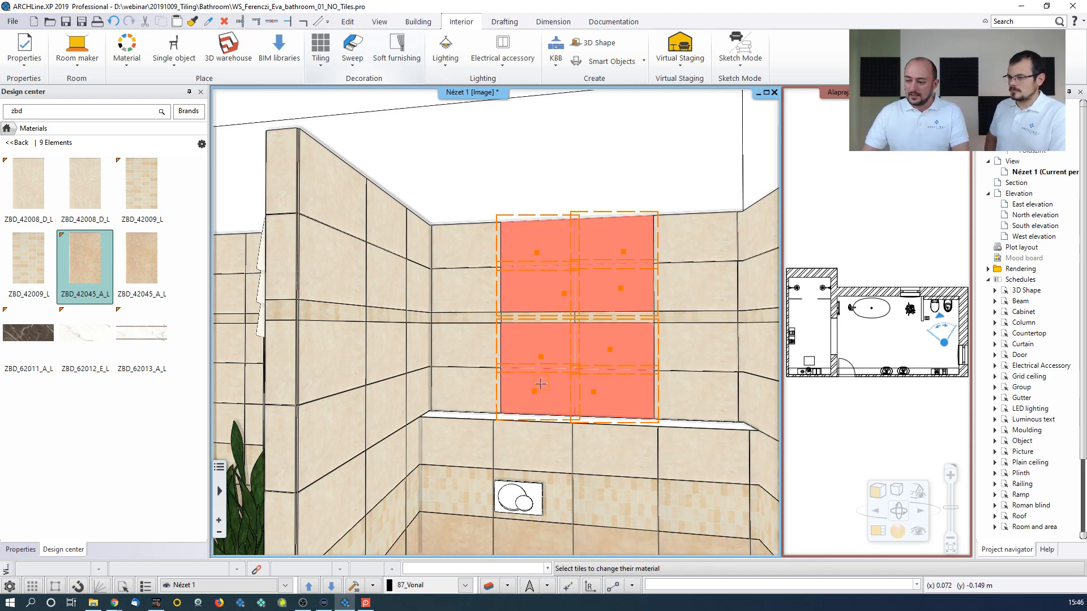
right_click(541, 383)
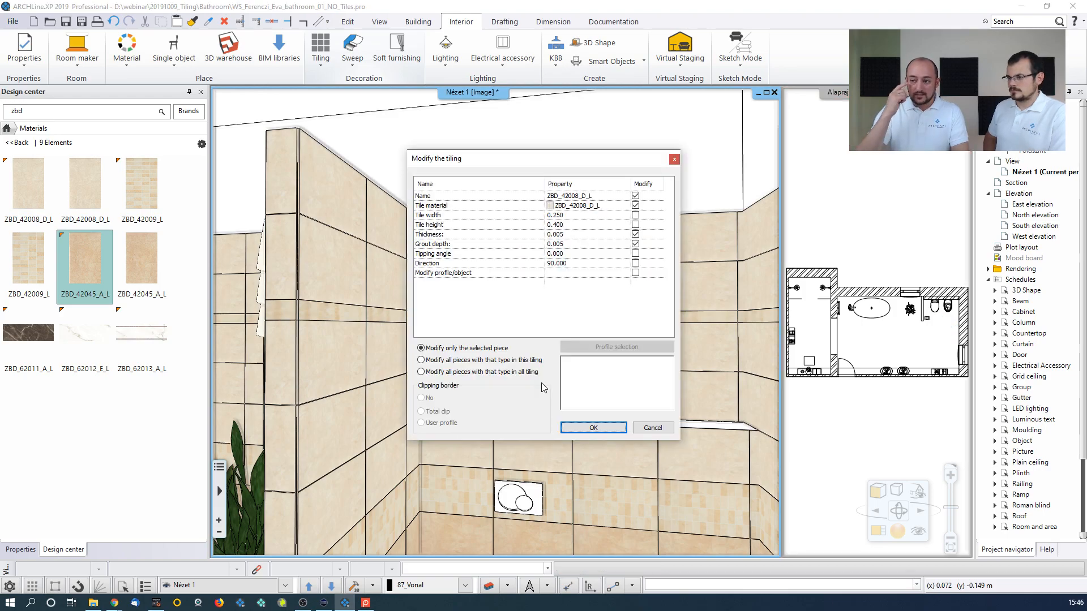
click(550, 206)
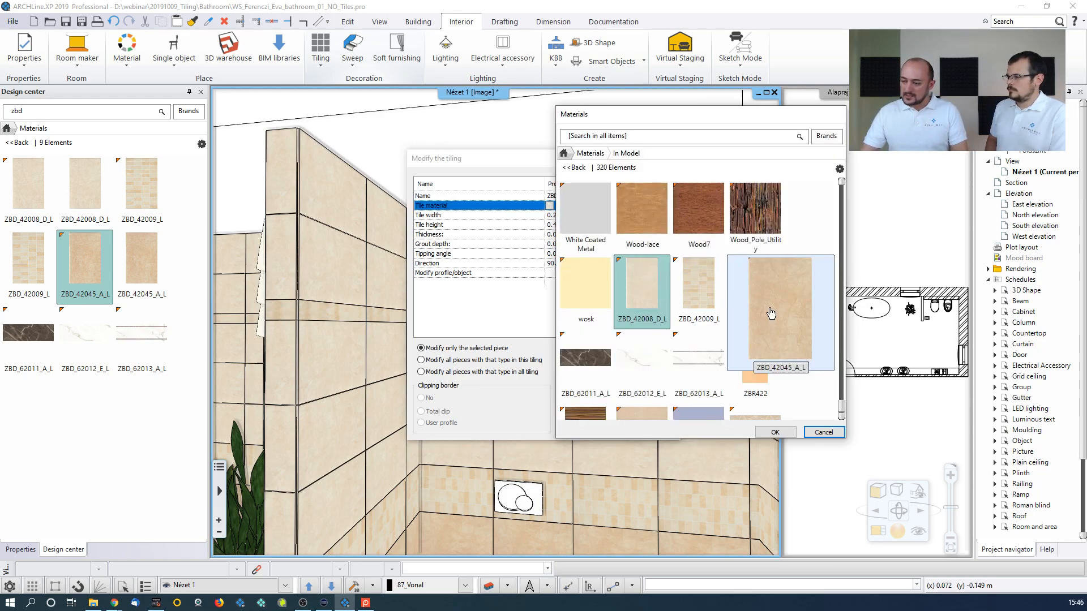
click(771, 313)
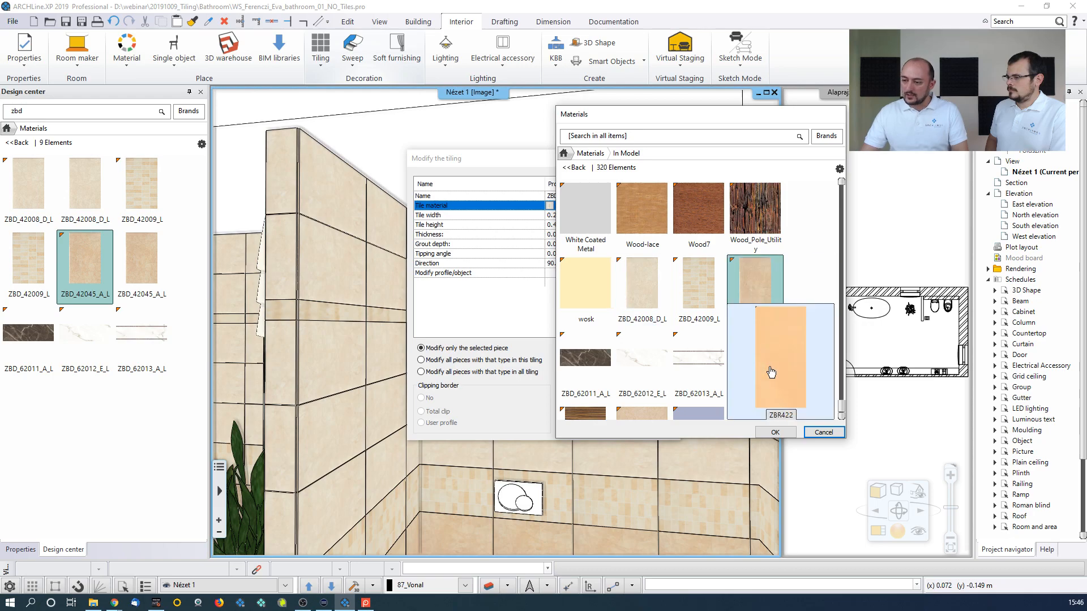
click(774, 433)
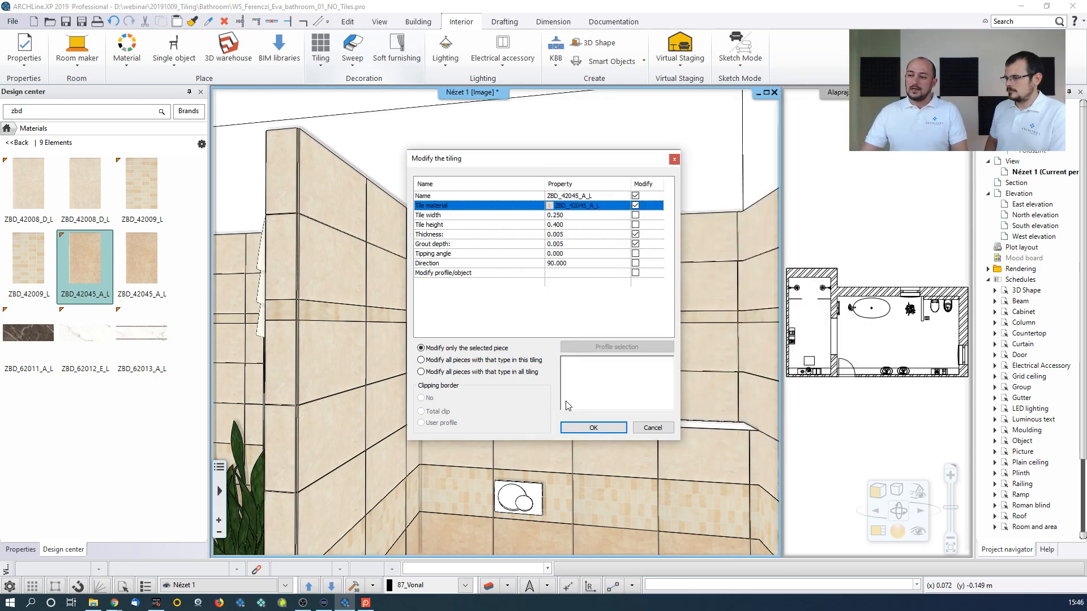
click(585, 428)
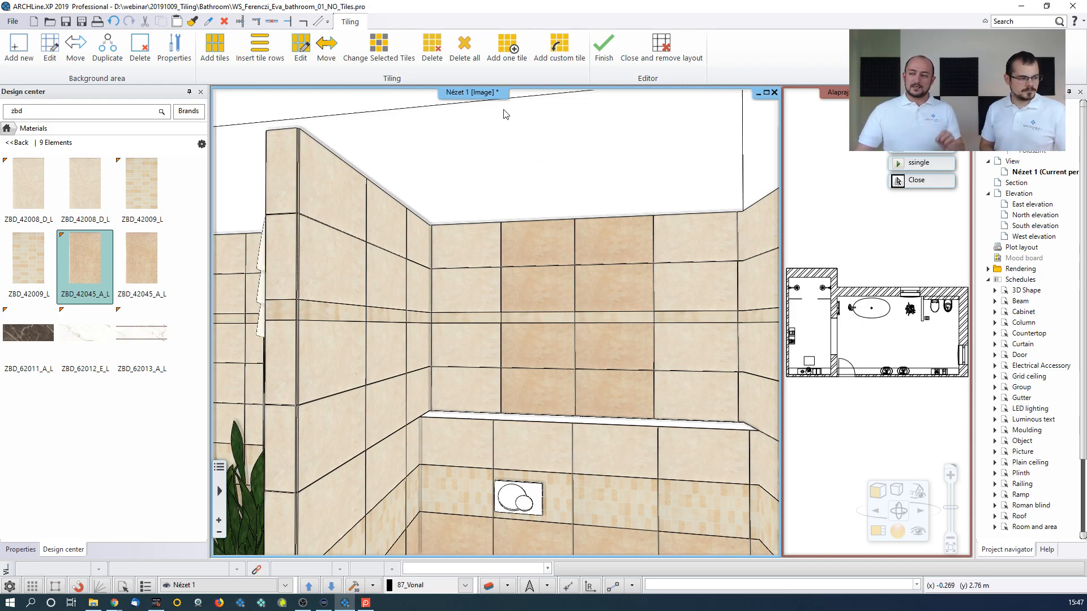
click(599, 53)
Delete the tiling from the back wall of the shower
middle_drag(491, 248, 565, 291)
scroll(565, 291, up, 4)
scroll(565, 291, down, 2)
middle_drag(447, 314, 559, 323)
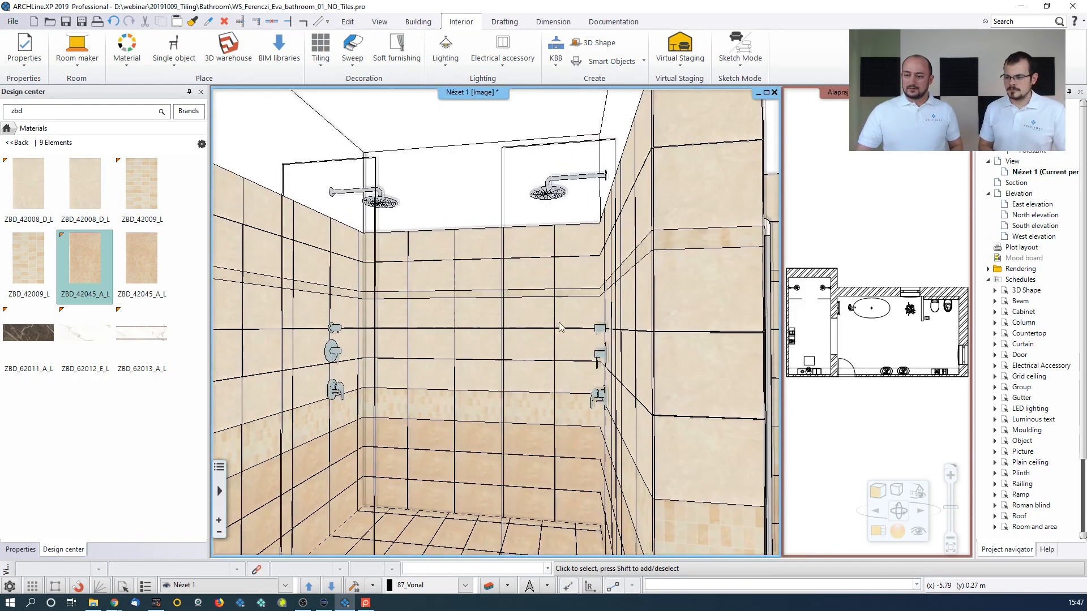
right_click(458, 280)
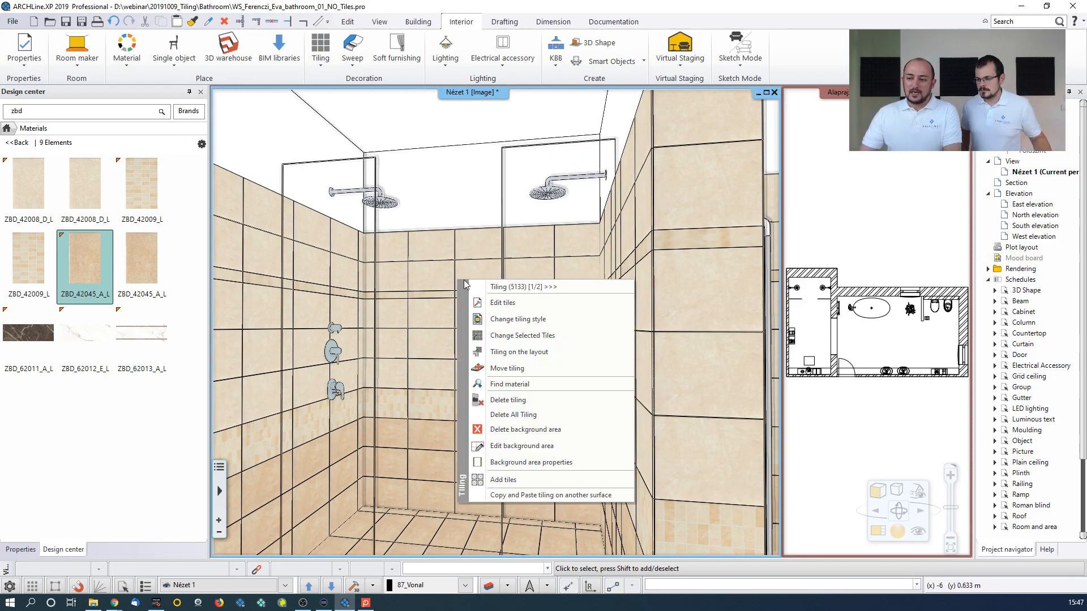
click(500, 403)
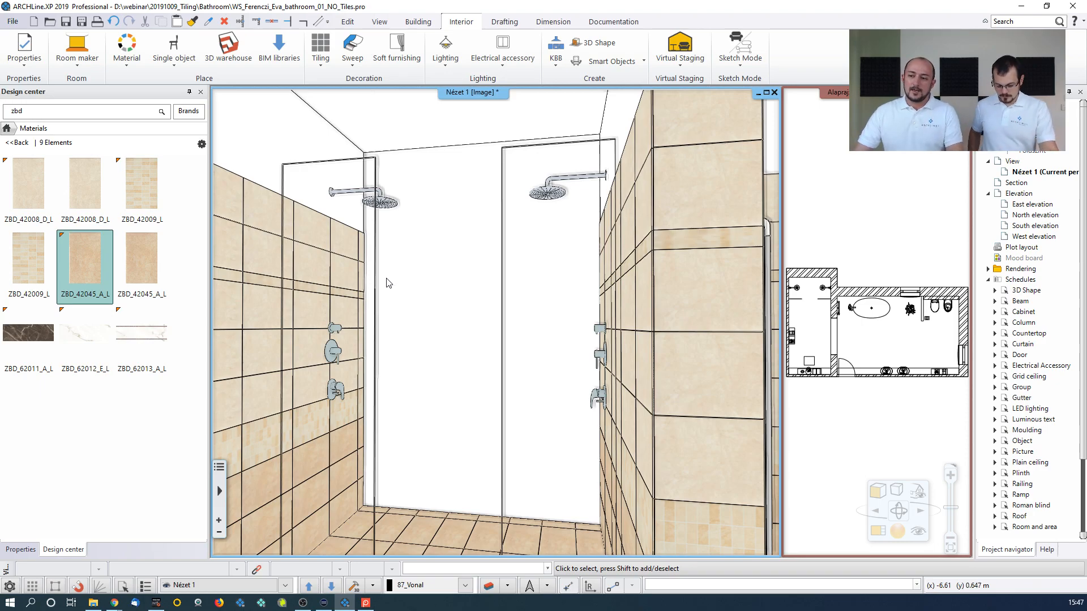
Start new tiling on the shower's back wall only, using the Mosaic tiling pattern
right_click(419, 248)
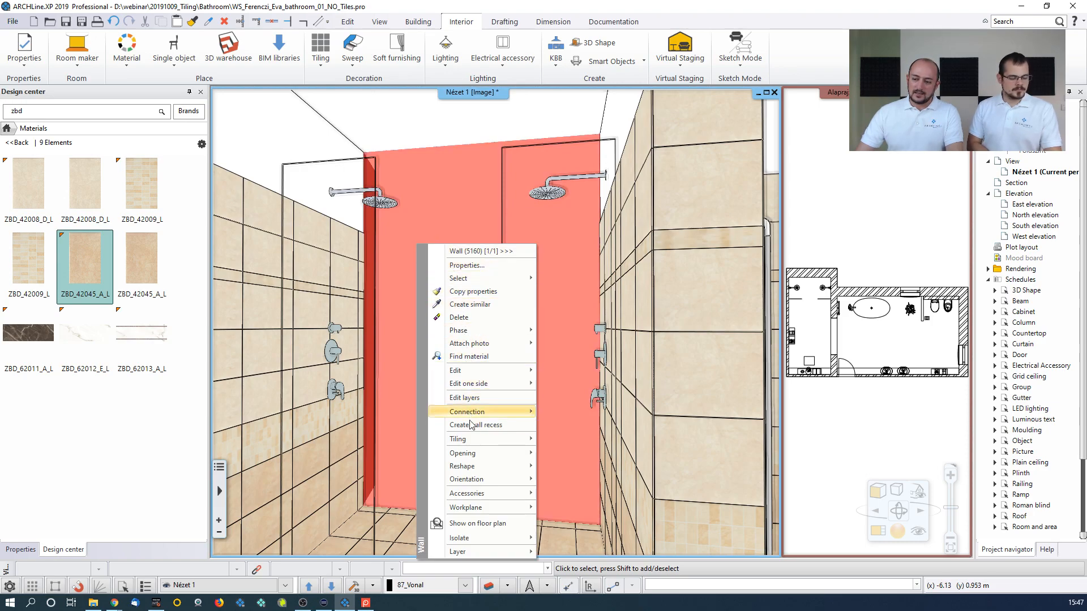
mouse_move(472, 440)
mouse_move(571, 453)
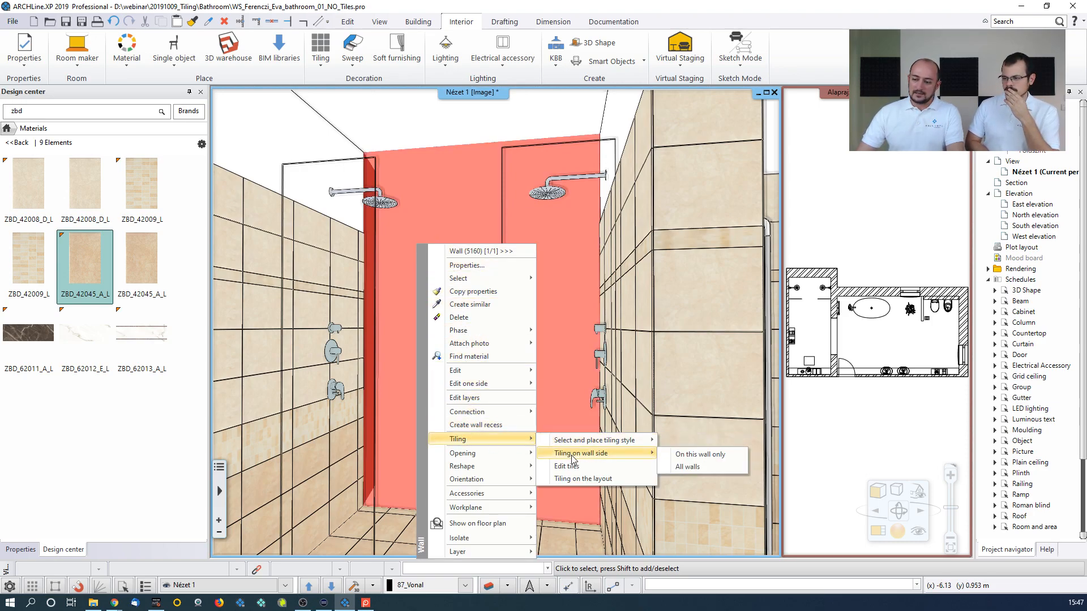
click(700, 454)
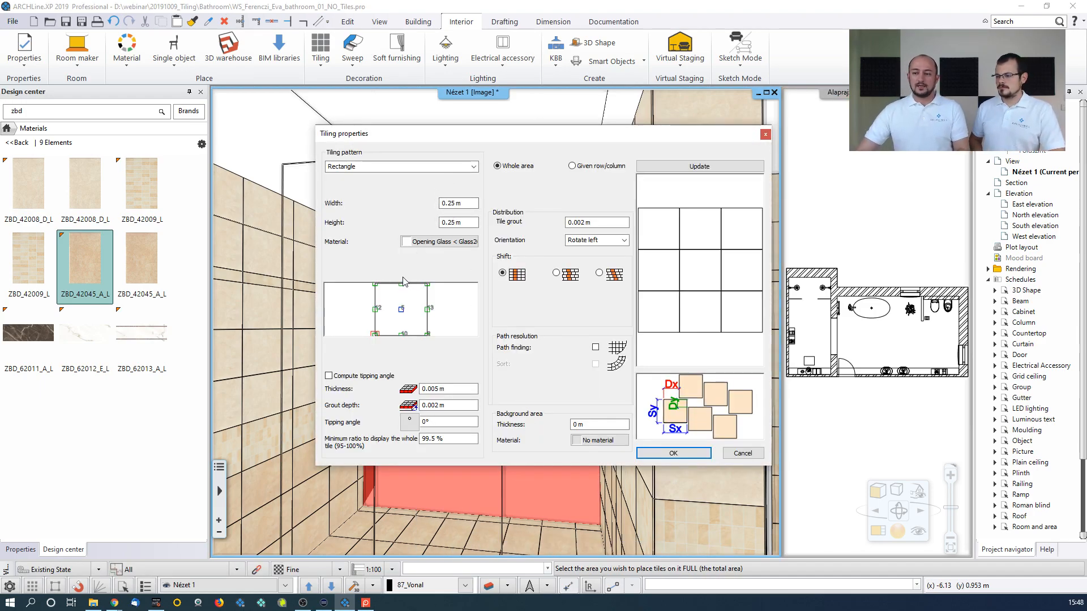
click(473, 167)
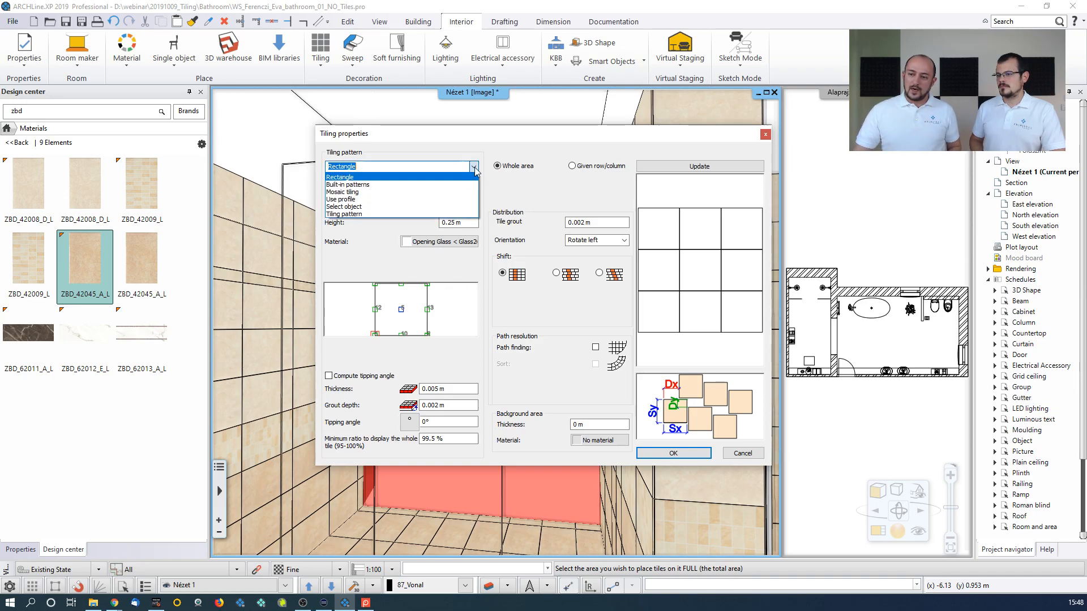
click(399, 192)
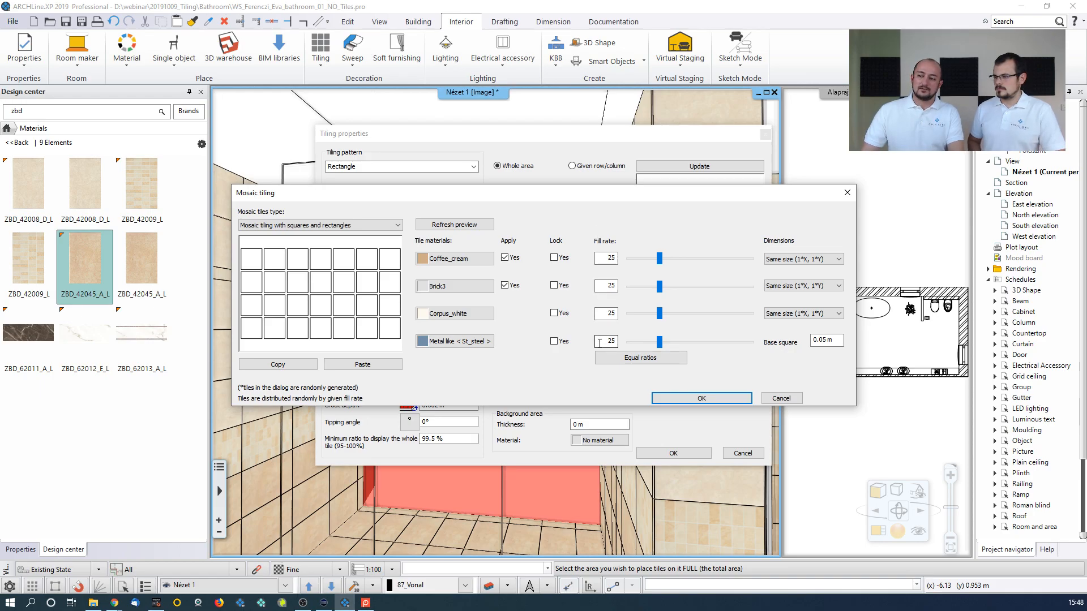
Set the second mosaic tile material to the Grigio_Carnico marble from the stone materials
click(444, 288)
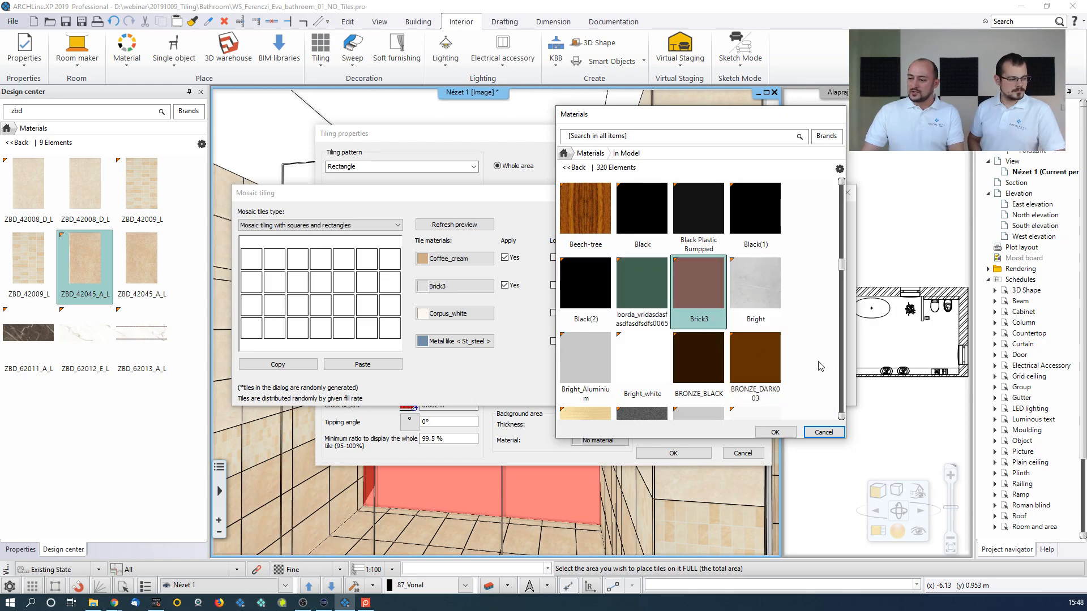
scroll(841, 271, down, 2)
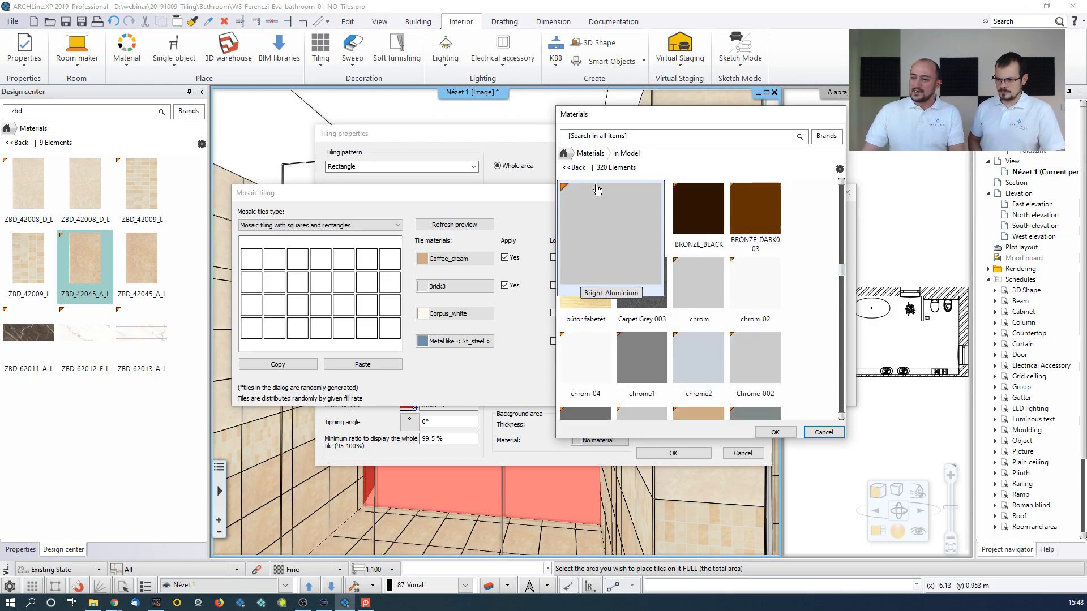
click(589, 153)
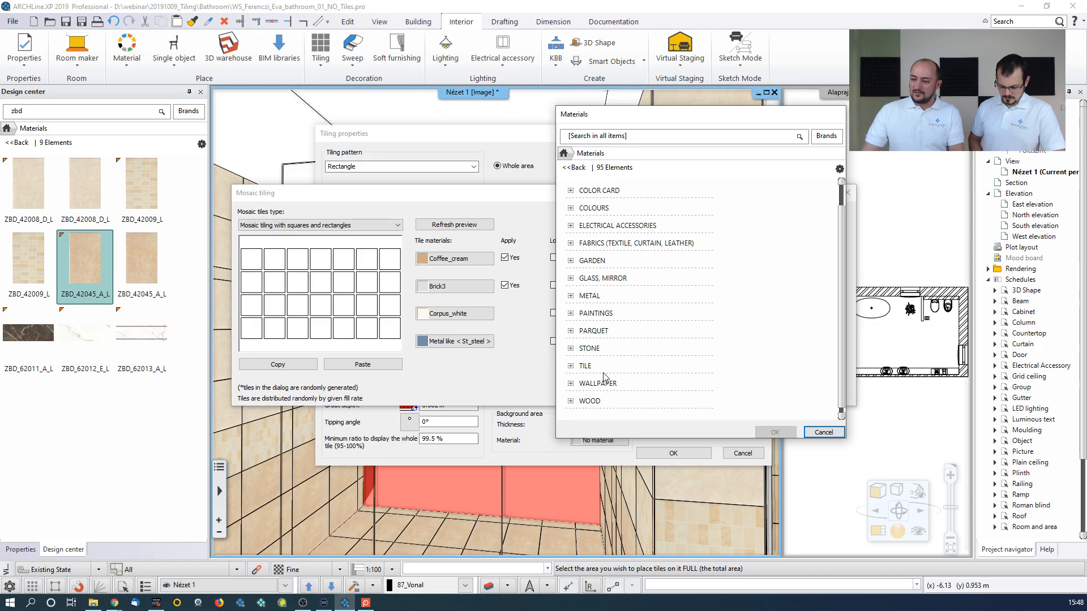
click(591, 349)
scroll(623, 351, down, 1)
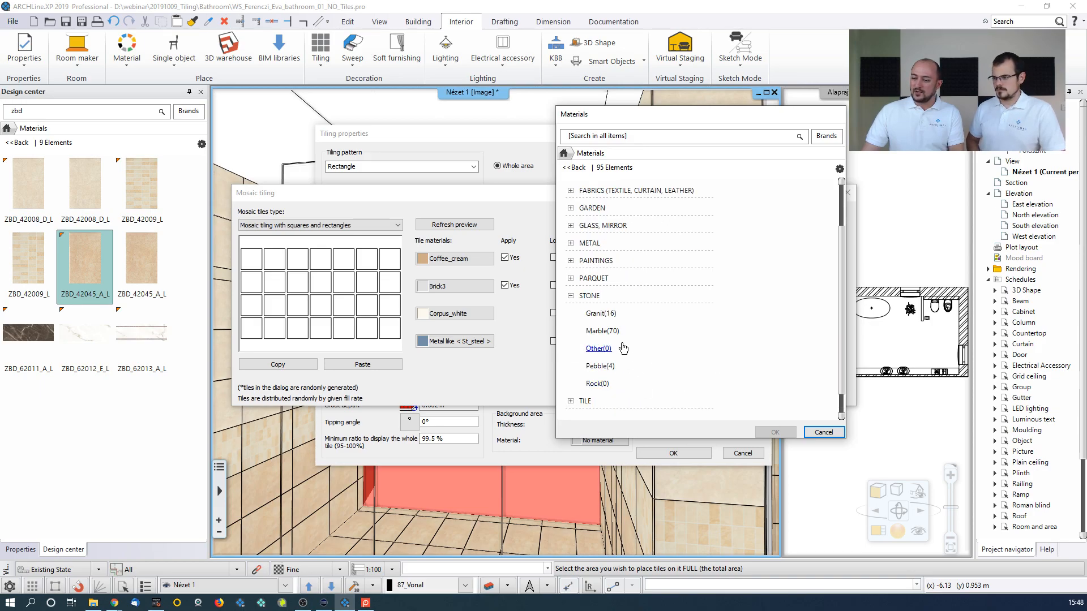
click(601, 331)
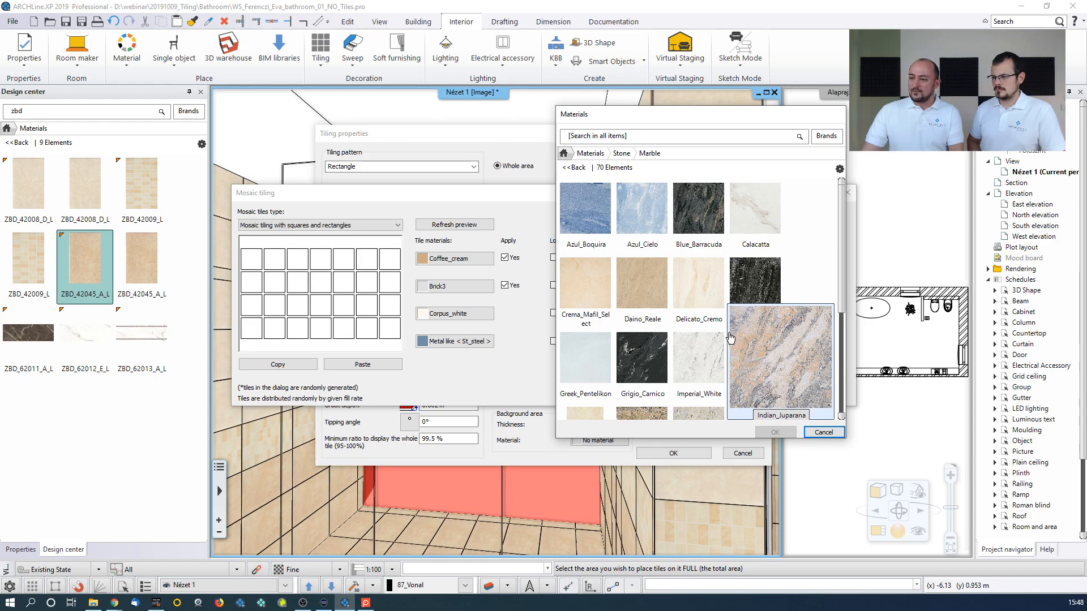
click(659, 357)
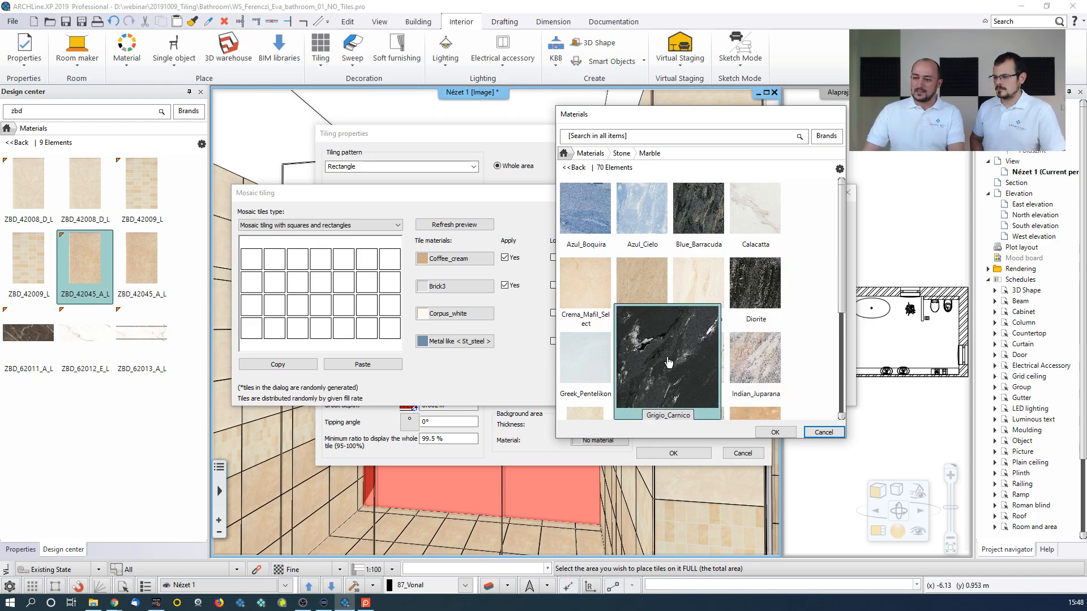
click(775, 432)
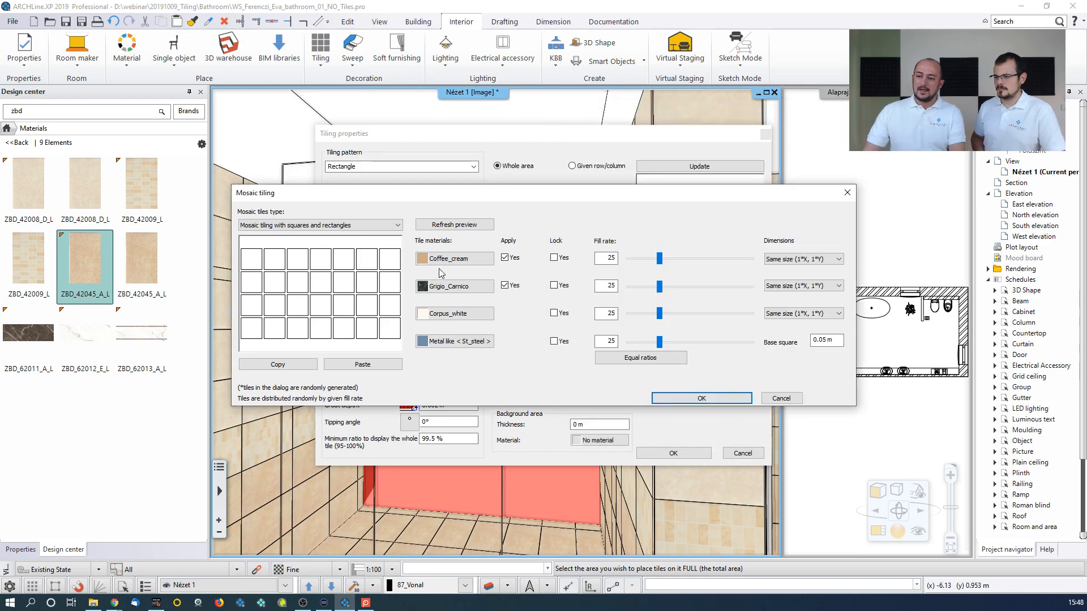
Set the fourth mosaic tile material to the Azul_Boquira marble from the stone materials
click(452, 341)
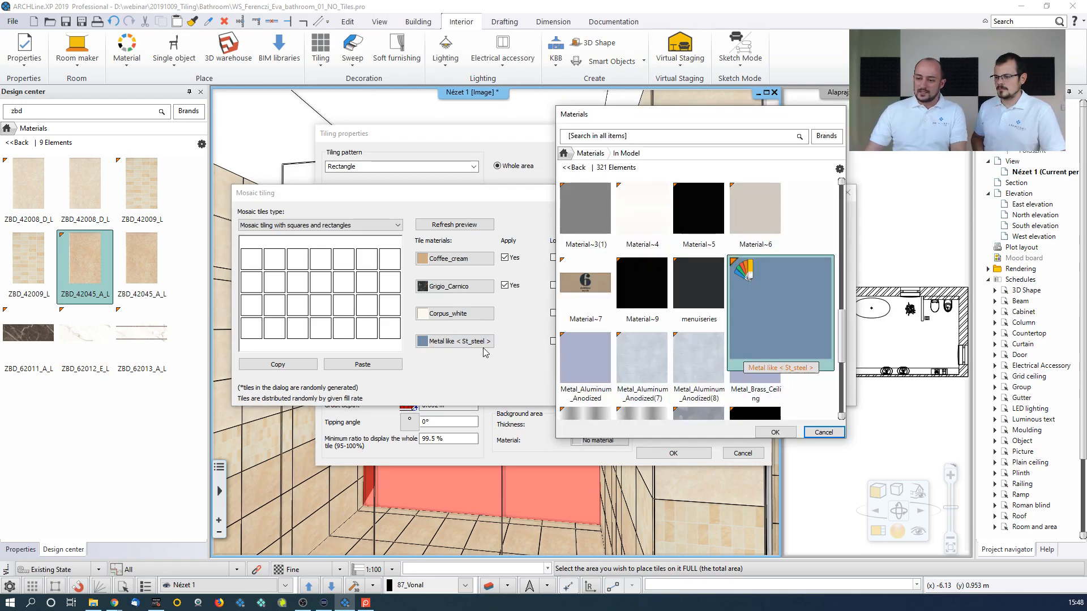
click(574, 168)
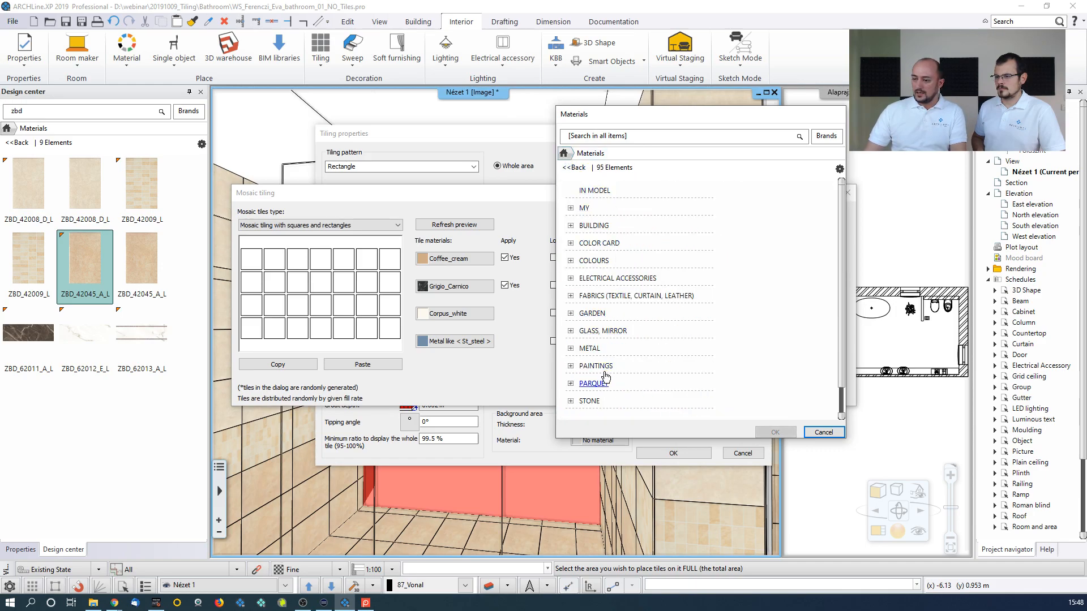
scroll(602, 385, down, 1)
click(590, 348)
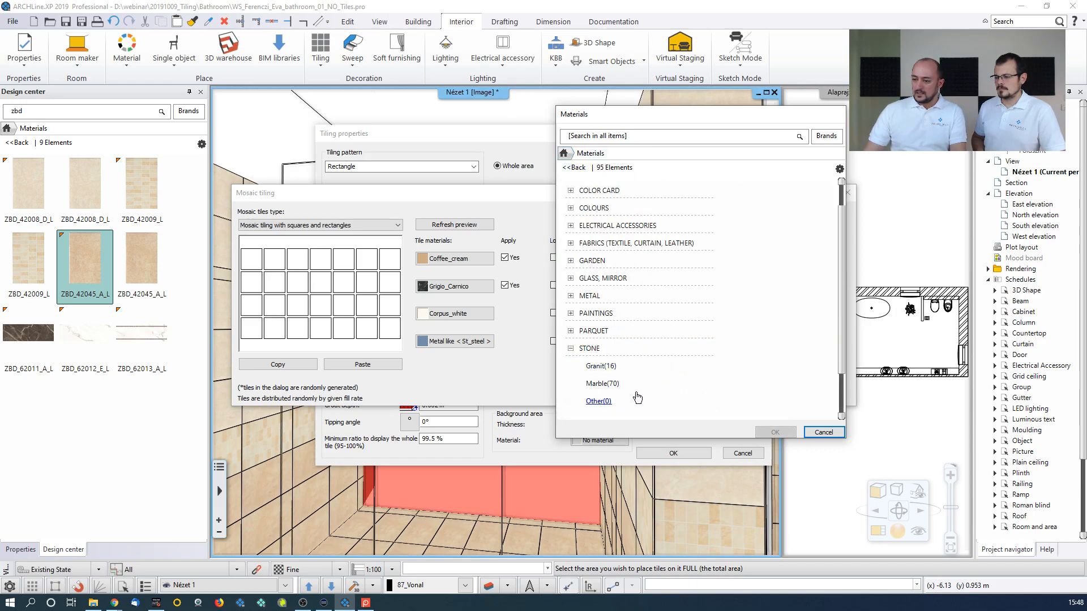
click(601, 384)
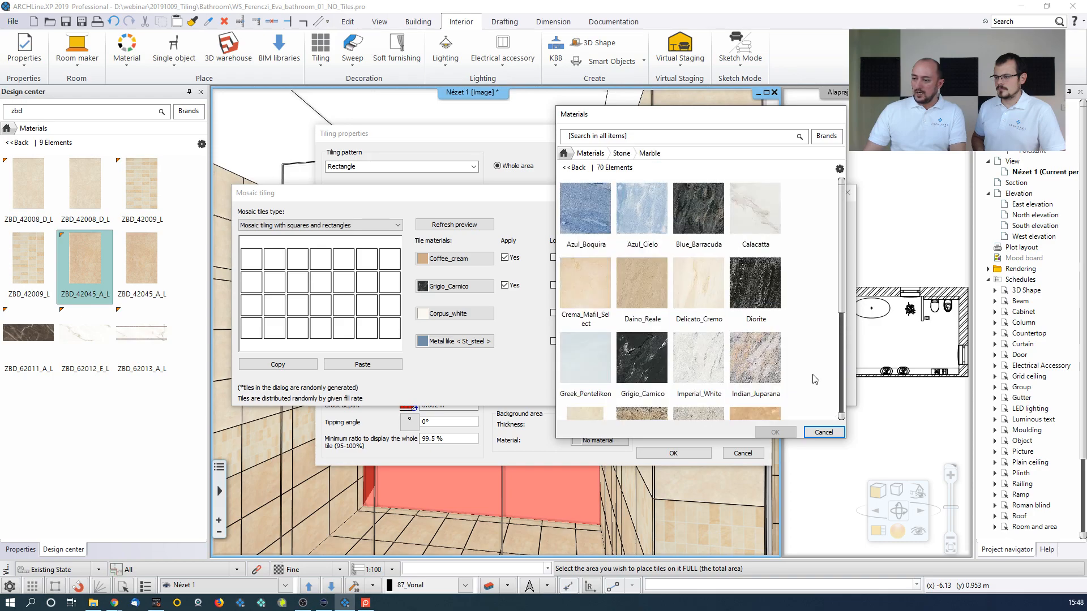
scroll(814, 378, down, 5)
scroll(814, 379, up, 5)
scroll(716, 324, up, 5)
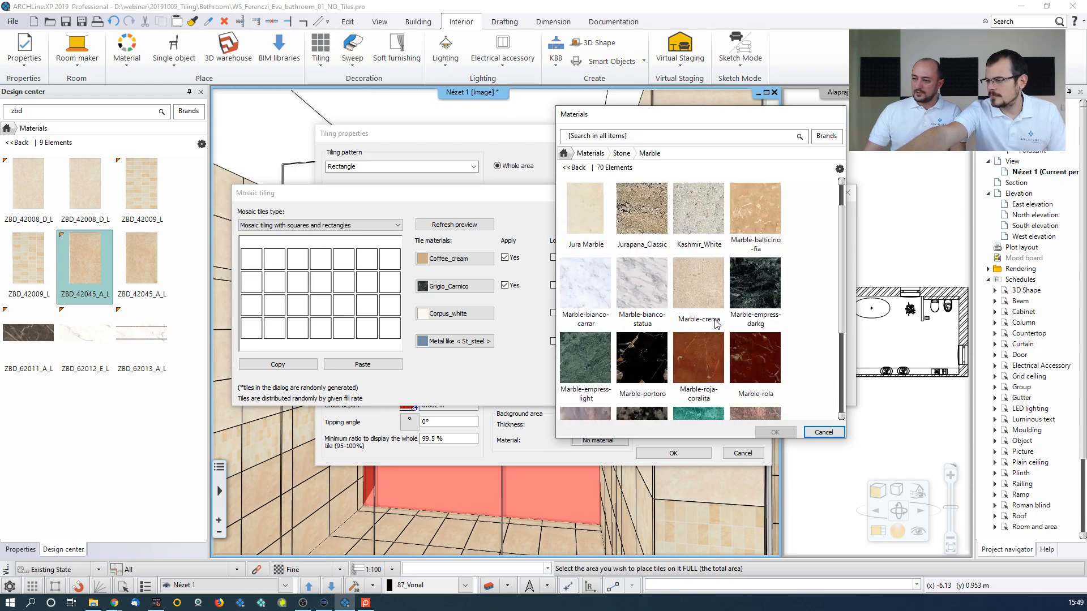
scroll(715, 324, up, 3)
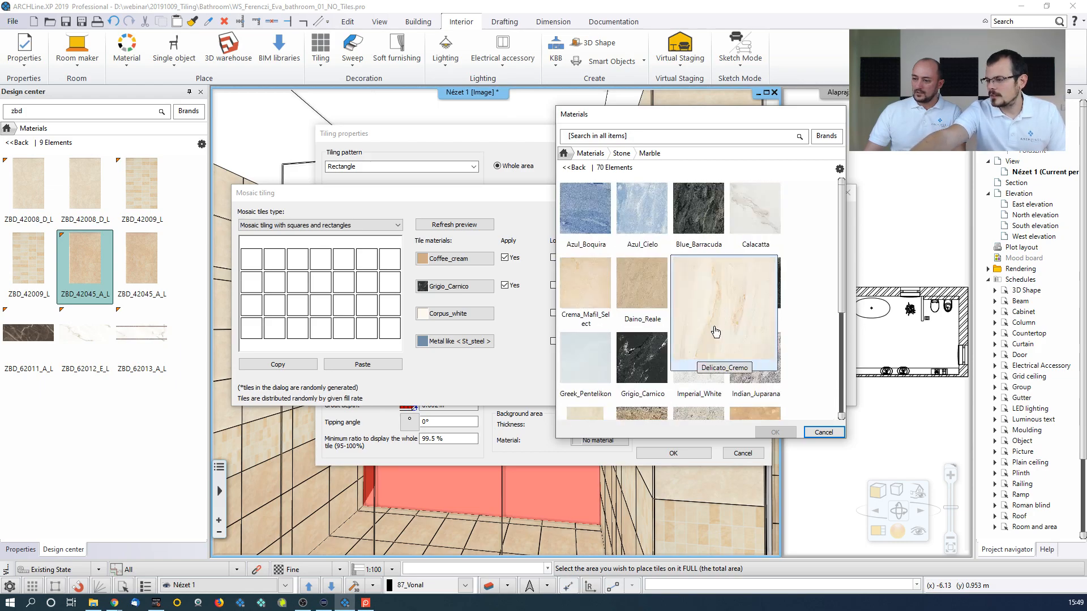
click(587, 221)
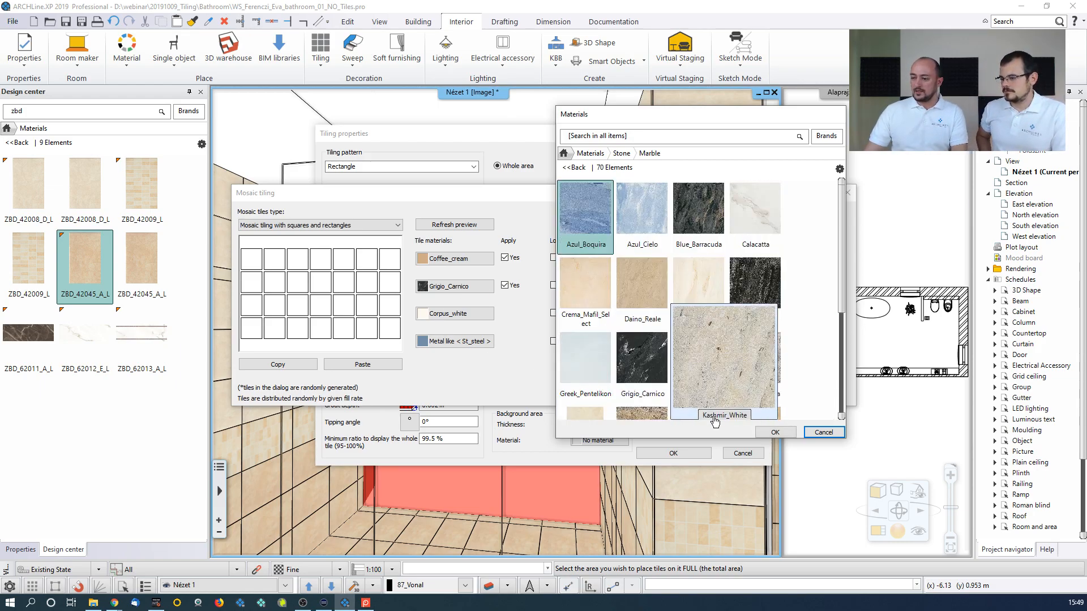
click(775, 431)
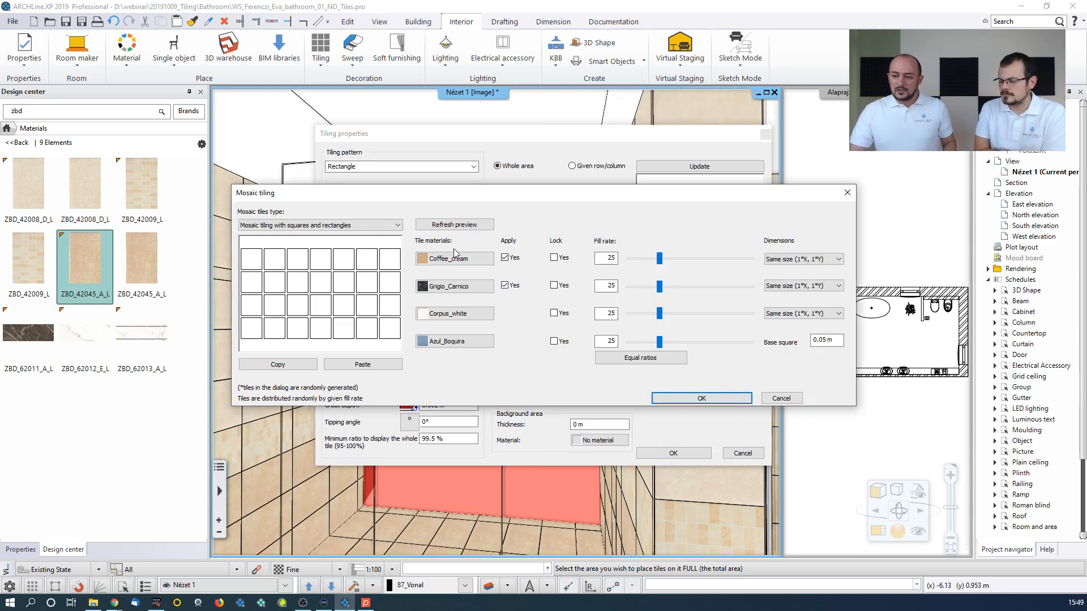
Try the Coffee_cream mosaic tiles at 2*X, 1*Y dimensions with a fill rate of 71, refreshing the preview
click(472, 226)
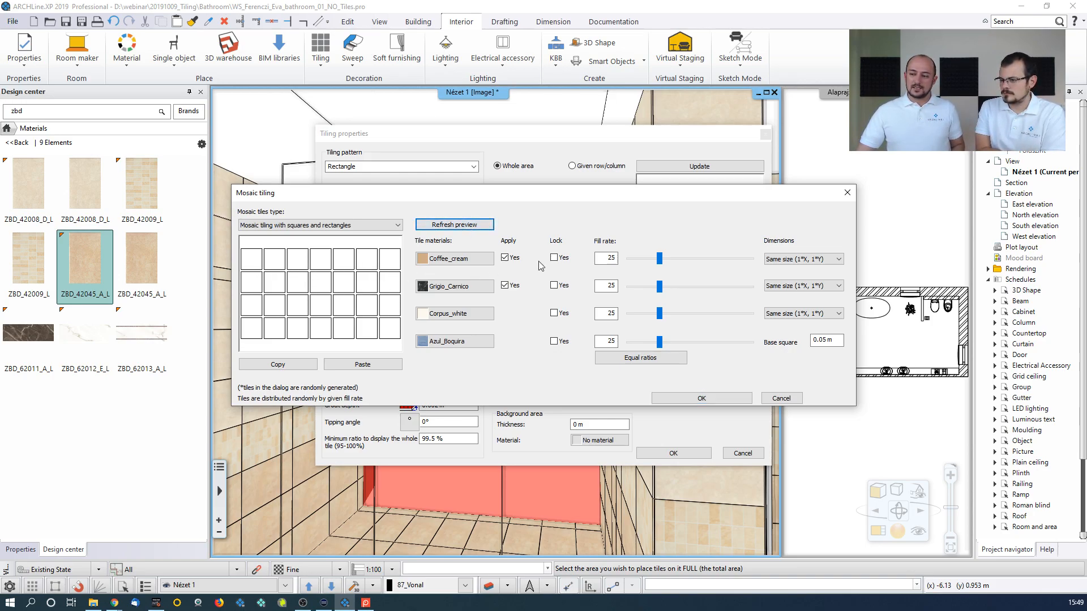
click(809, 260)
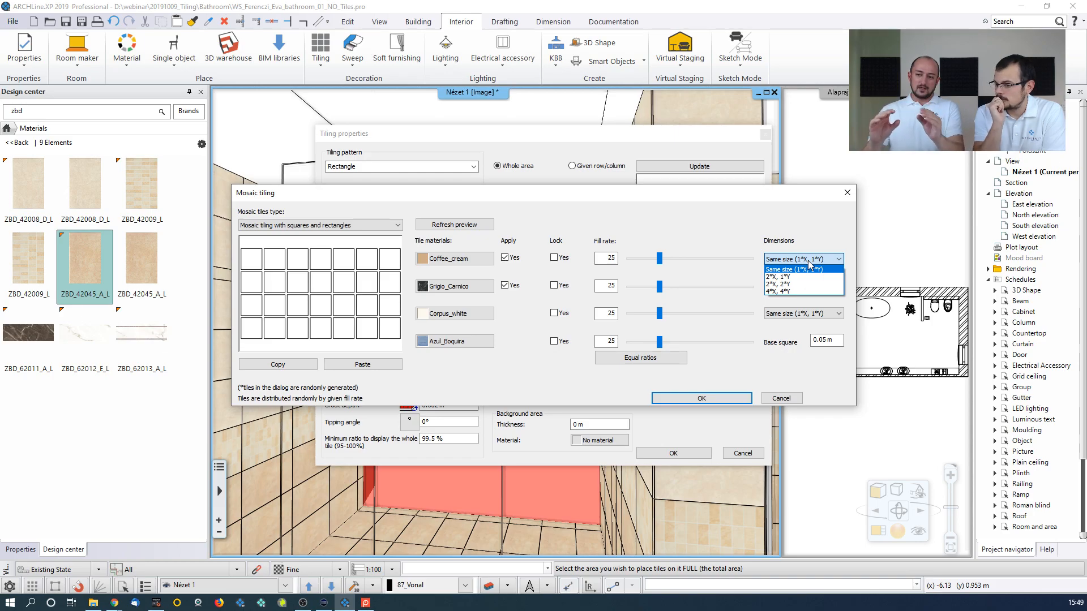
click(803, 277)
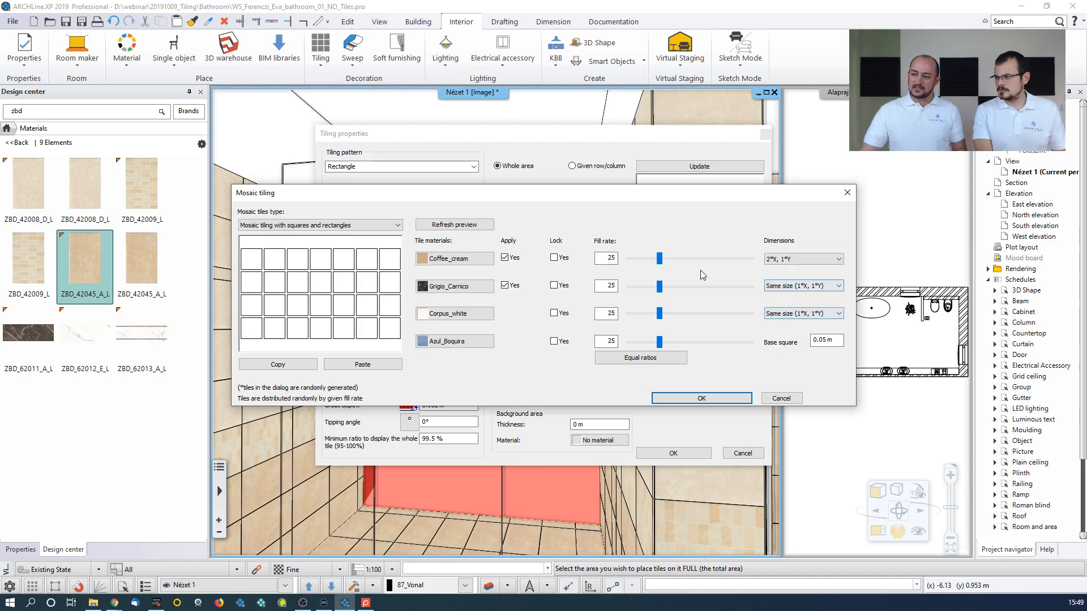
click(447, 230)
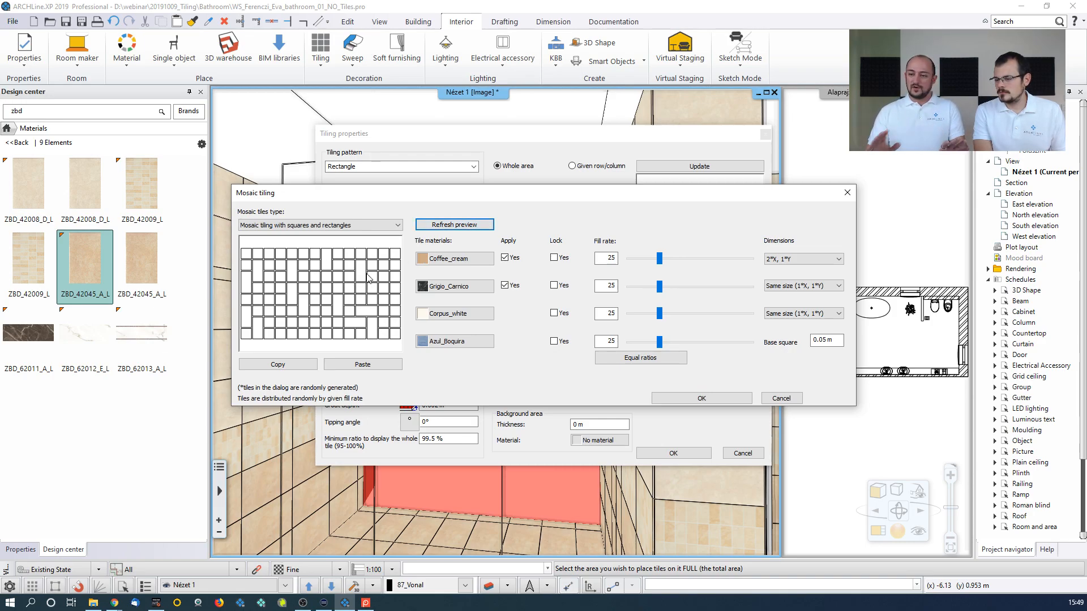
drag(659, 259, 715, 259)
click(463, 227)
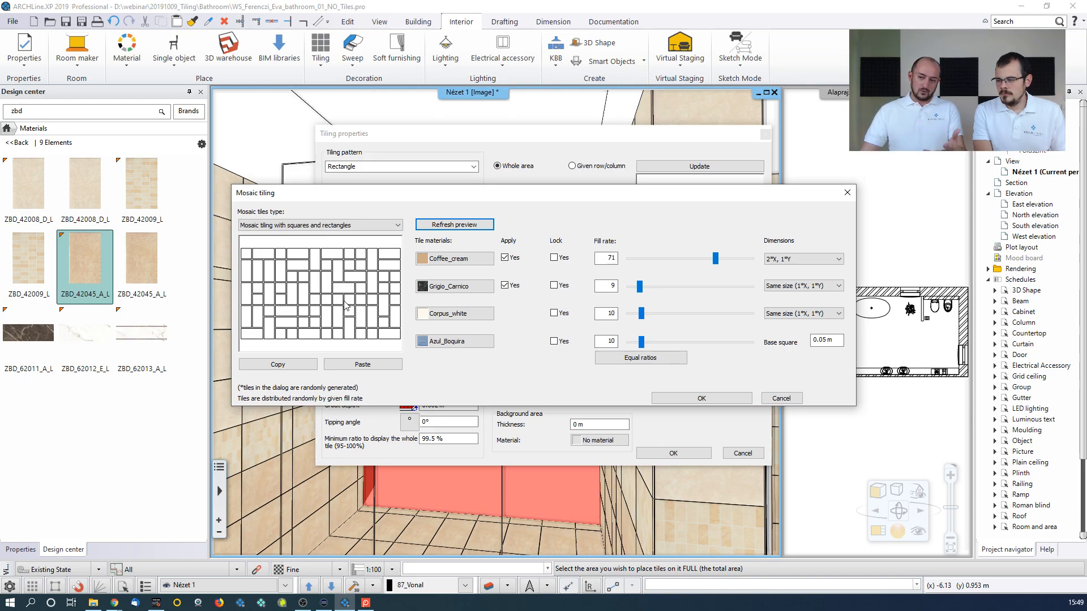
Reset the mosaic to equal fill ratios and the Coffee_cream tiles to Same size (1*X, 1*Y), and apply the tiling to the wall
click(635, 361)
click(801, 259)
click(793, 272)
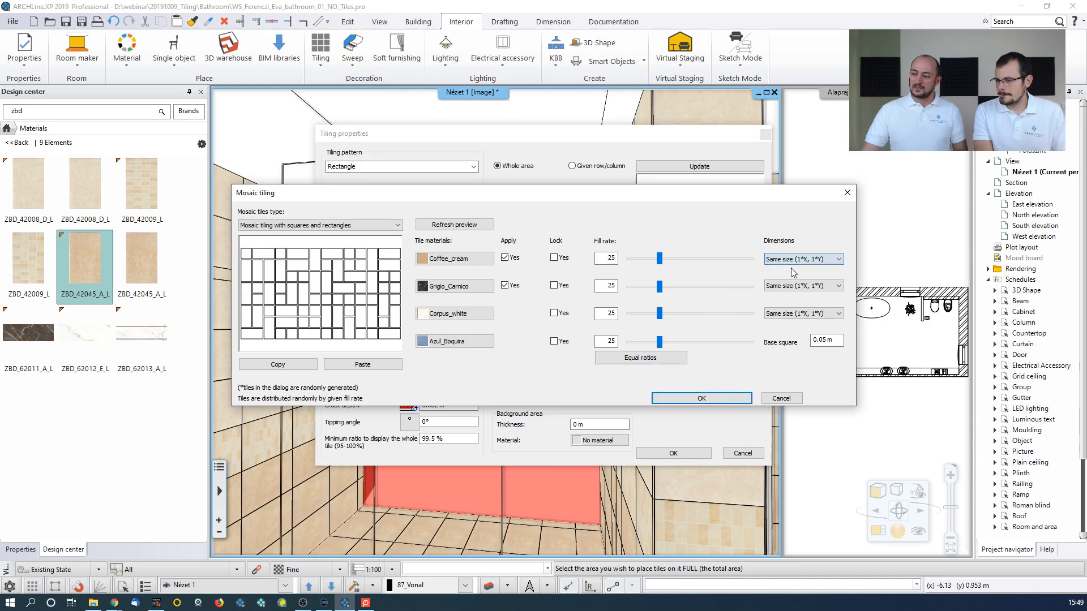
click(454, 224)
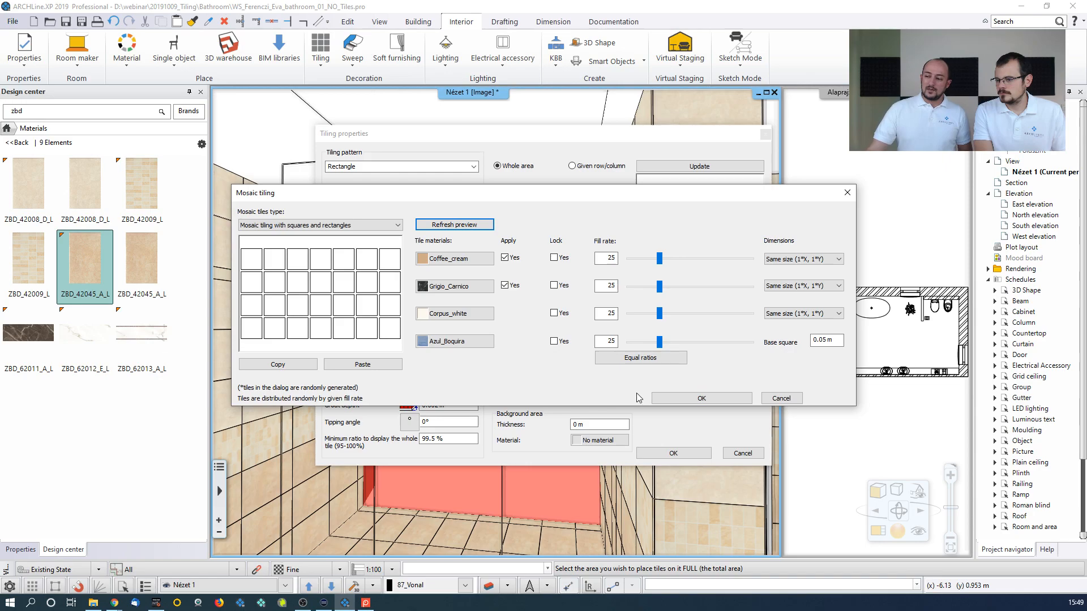
click(675, 399)
click(528, 453)
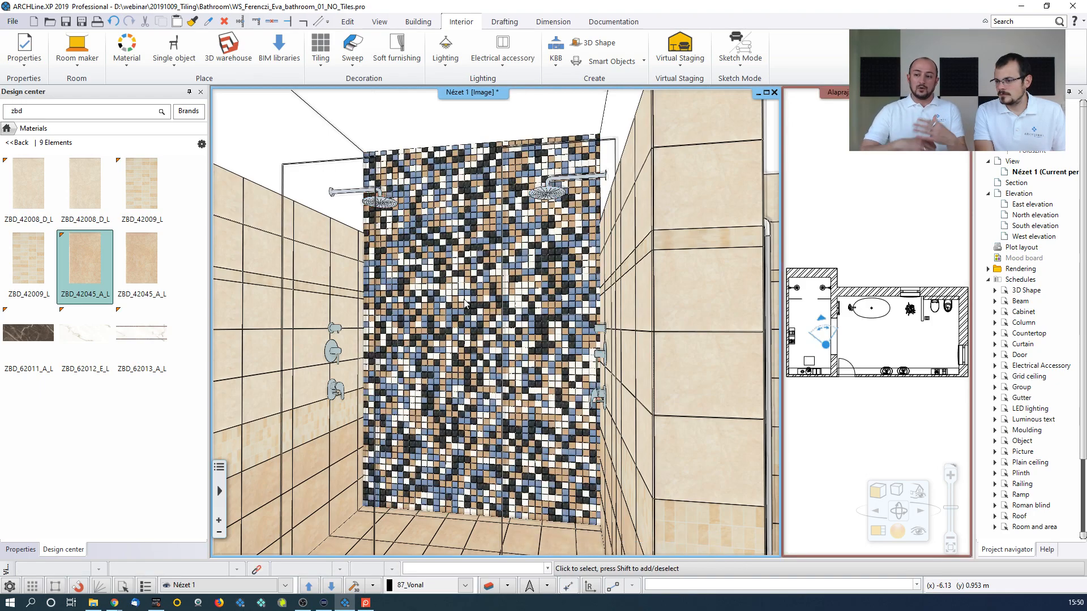
Edit the mosaic's background area on the shower's back wall, offsetting its upper edge down to the height of the side wall tiling
right_click(435, 281)
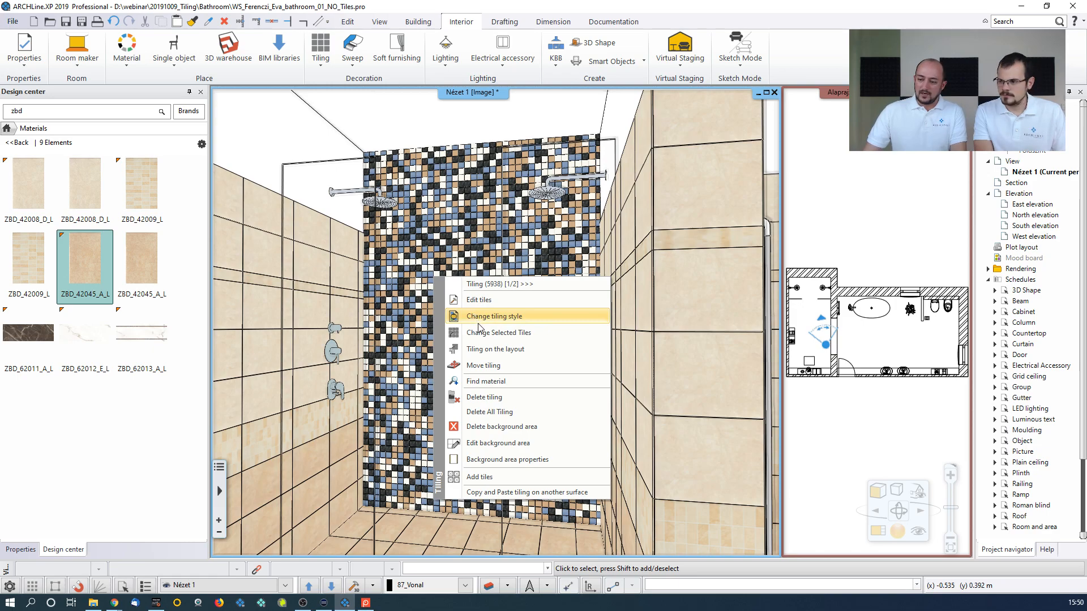
click(495, 446)
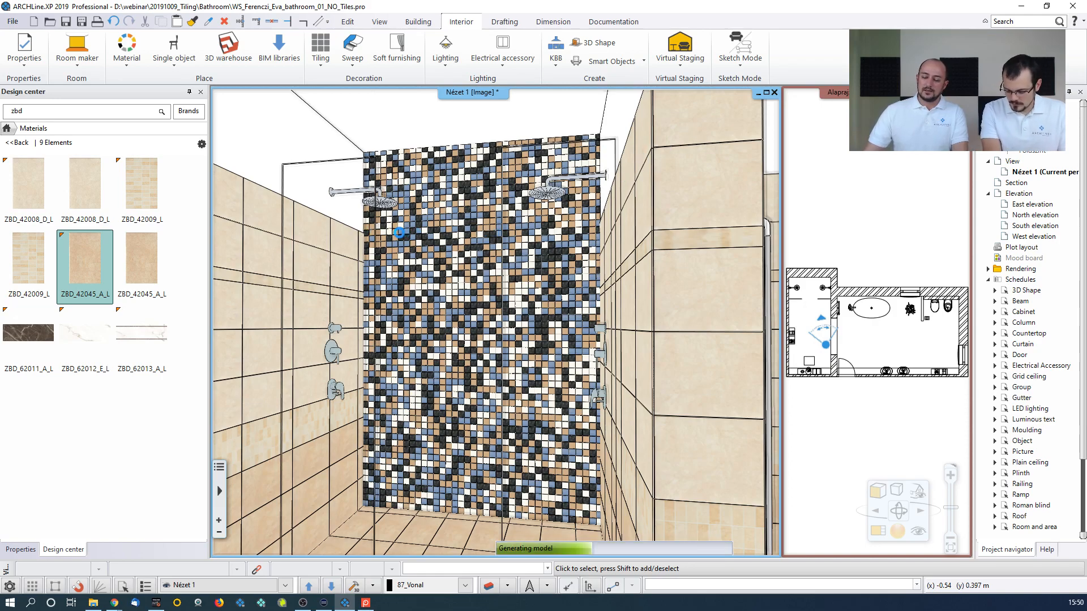
mouse_move(428, 150)
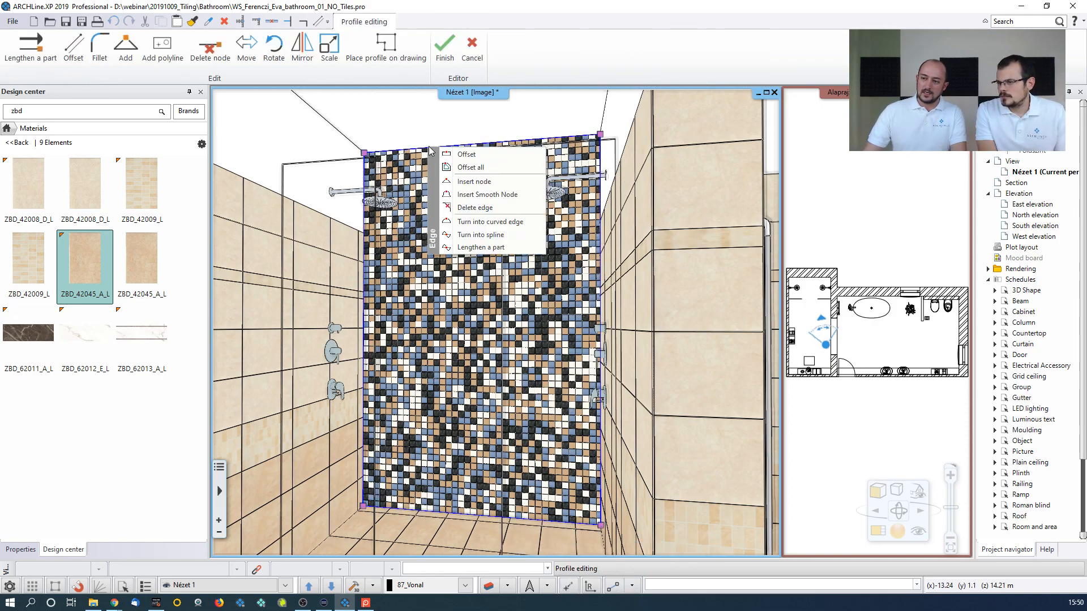
click(469, 157)
click(243, 177)
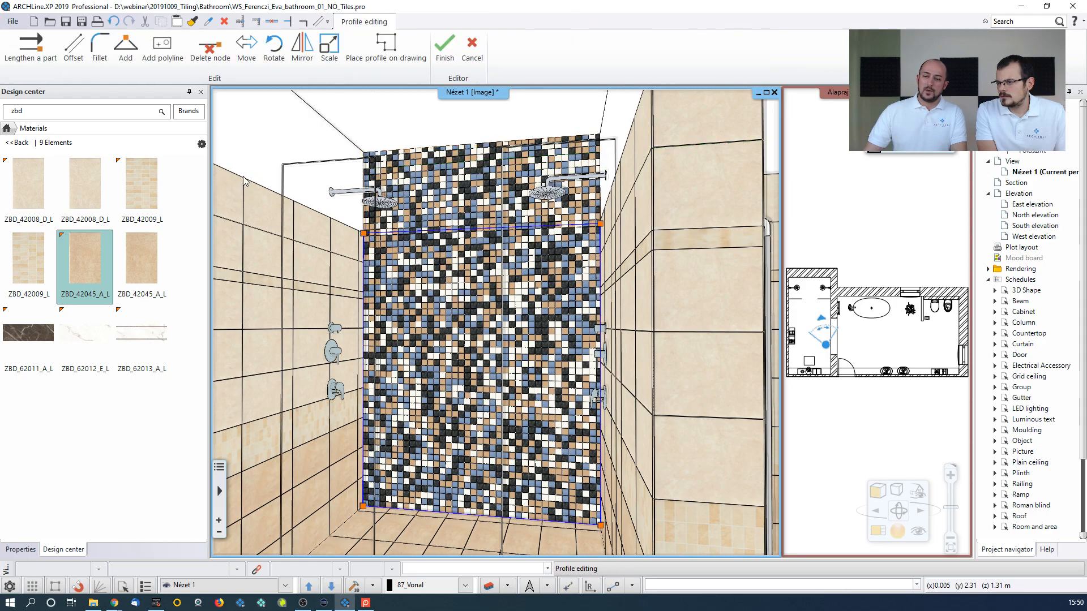
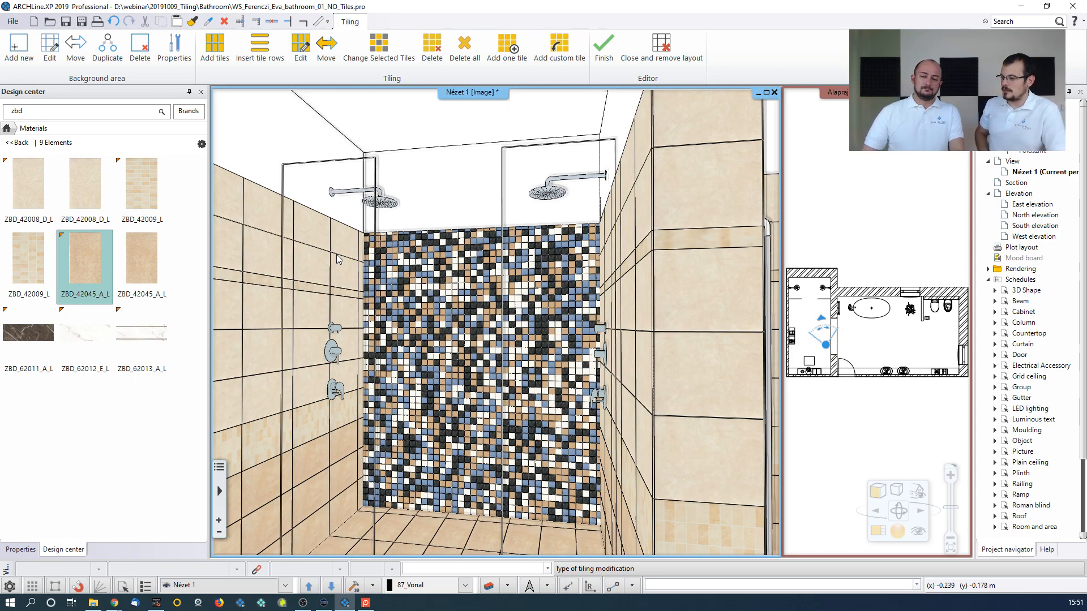
Open the recent project elata_nova_FINAL_Surrounding_for_TIling_Webinar.pro without saving the bathroom project, and make View 2 the main view
click(19, 23)
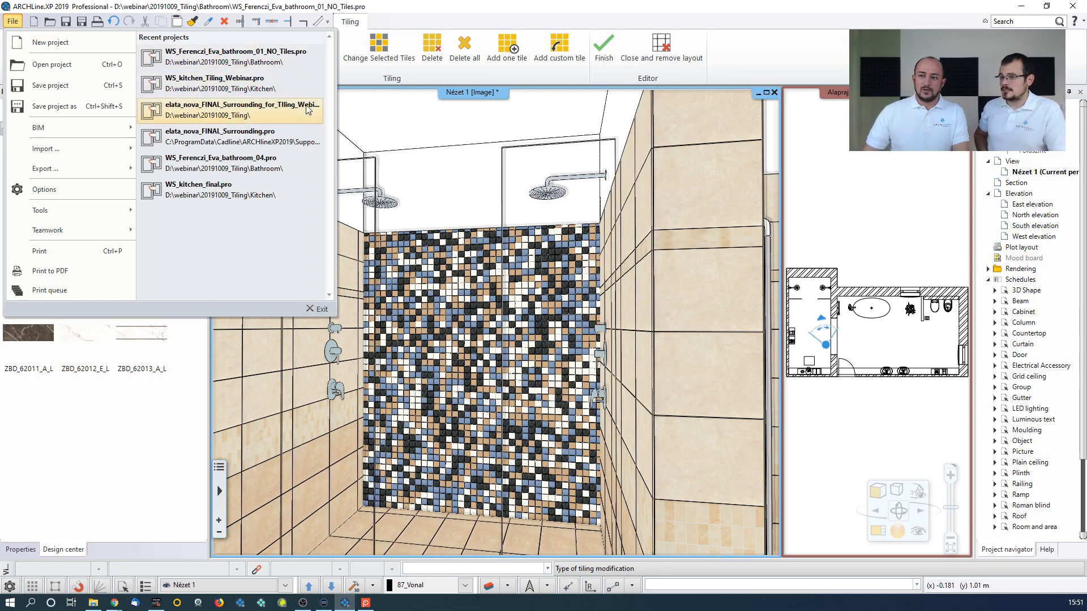
click(238, 110)
click(471, 443)
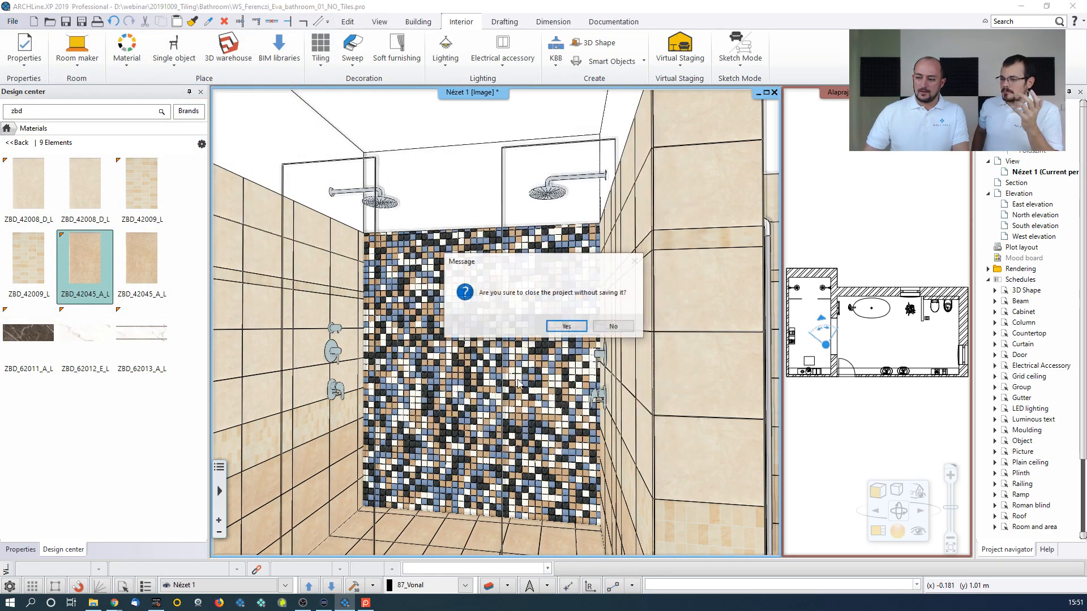
click(563, 333)
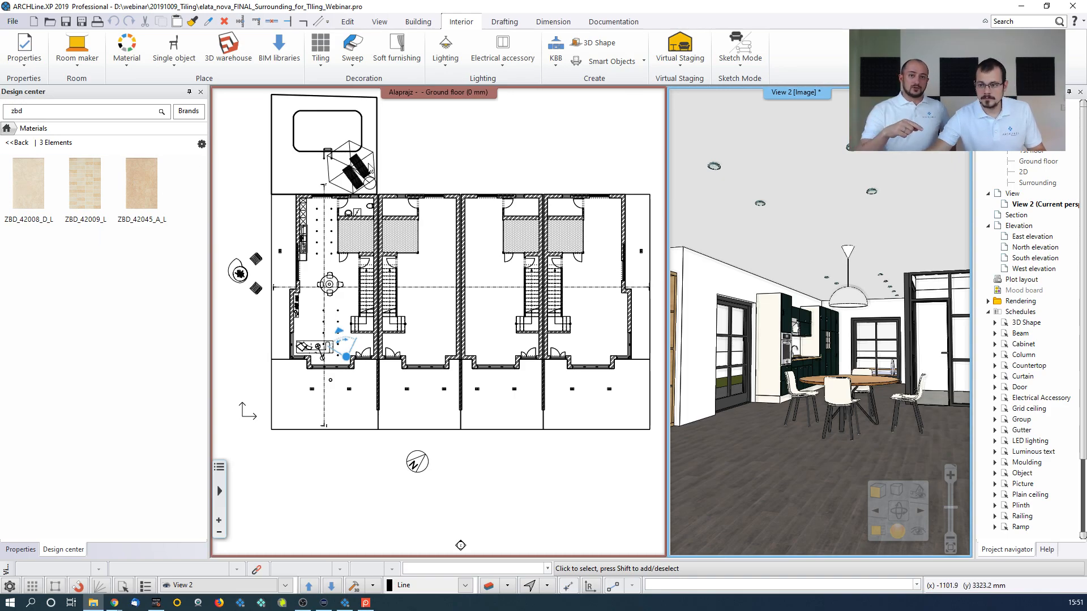
click(476, 180)
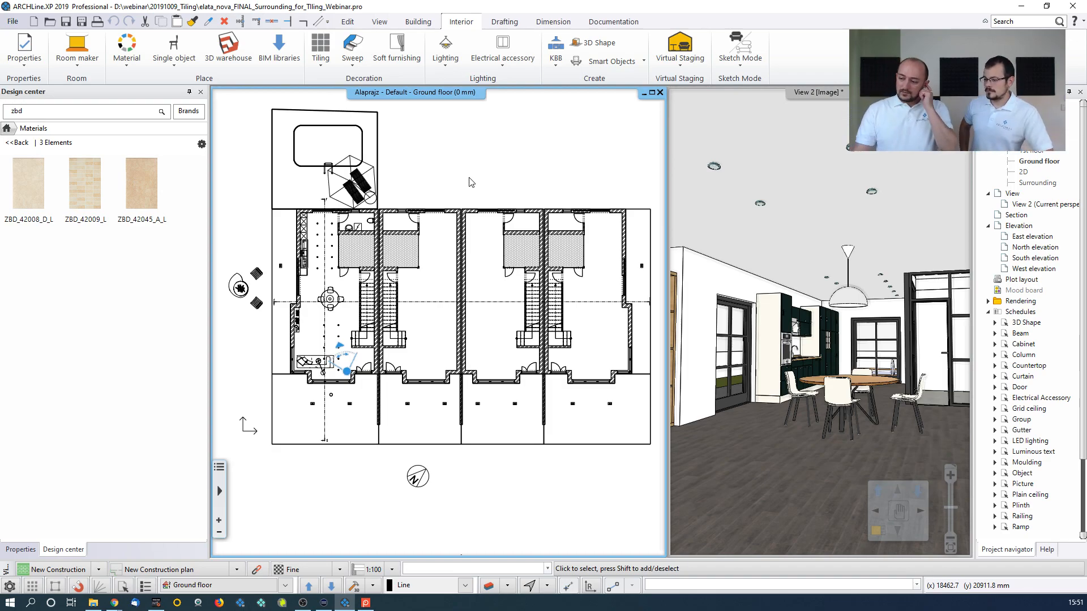
click(837, 156)
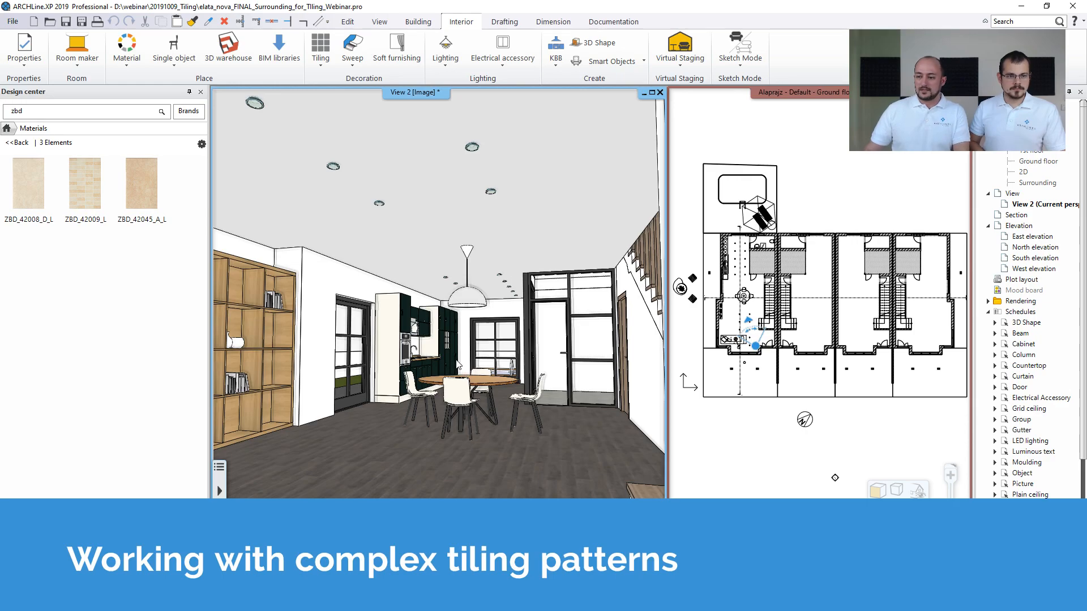
Start full-area tiling on the living area's floor slab and set the tiling pattern to Built-in patterns
right_click(454, 472)
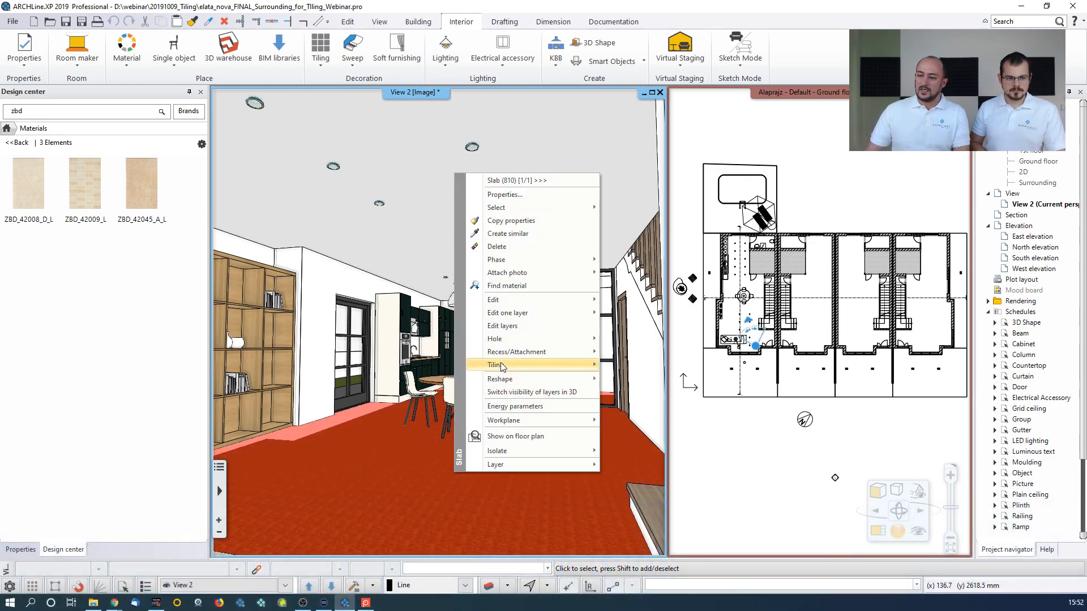
mouse_move(507, 368)
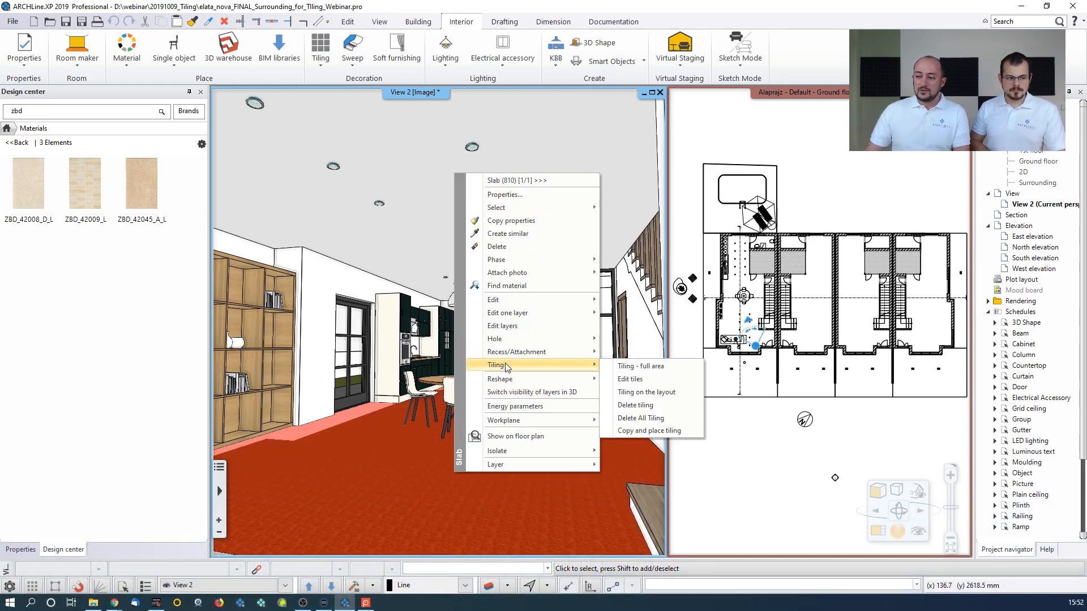
click(643, 368)
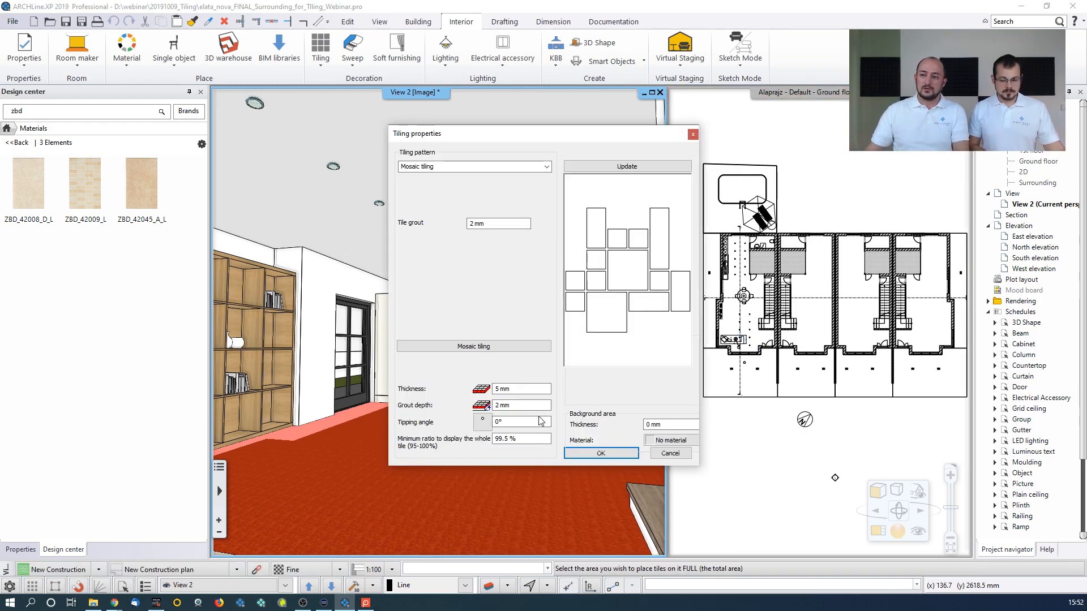
click(547, 168)
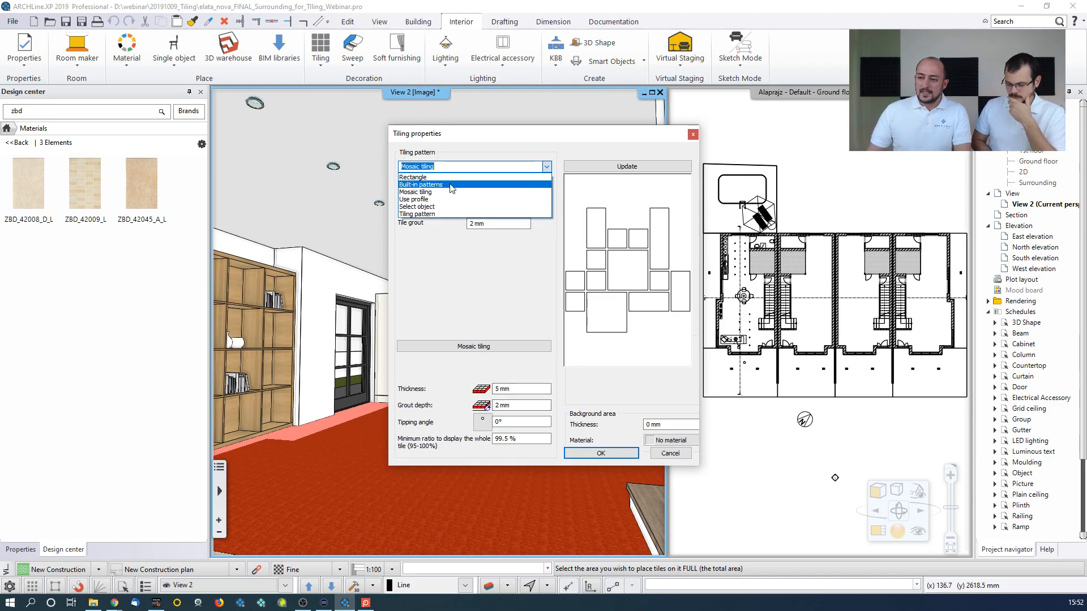
click(426, 185)
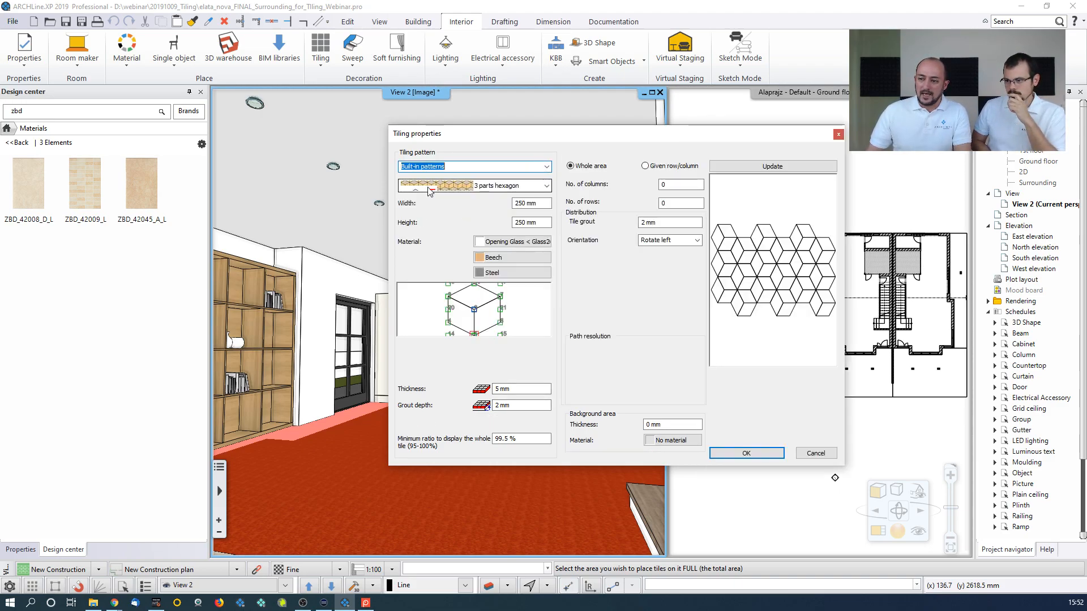
Browse the available built-in tiling patterns, keeping 3 parts hexagon selected
click(547, 186)
drag(545, 389, 556, 318)
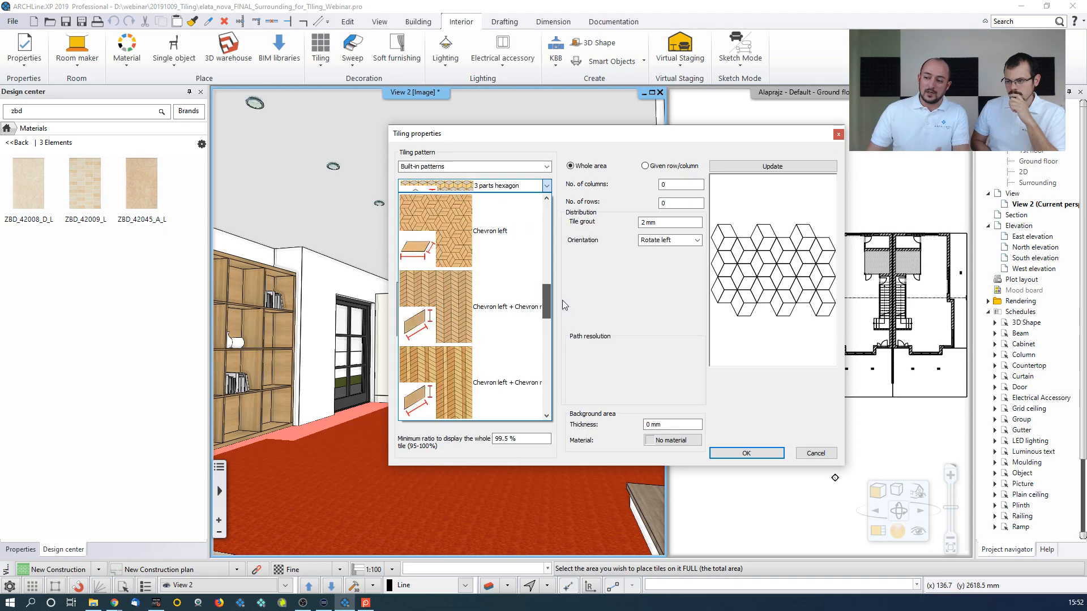
scroll(563, 299, up, 3)
scroll(572, 257, up, 3)
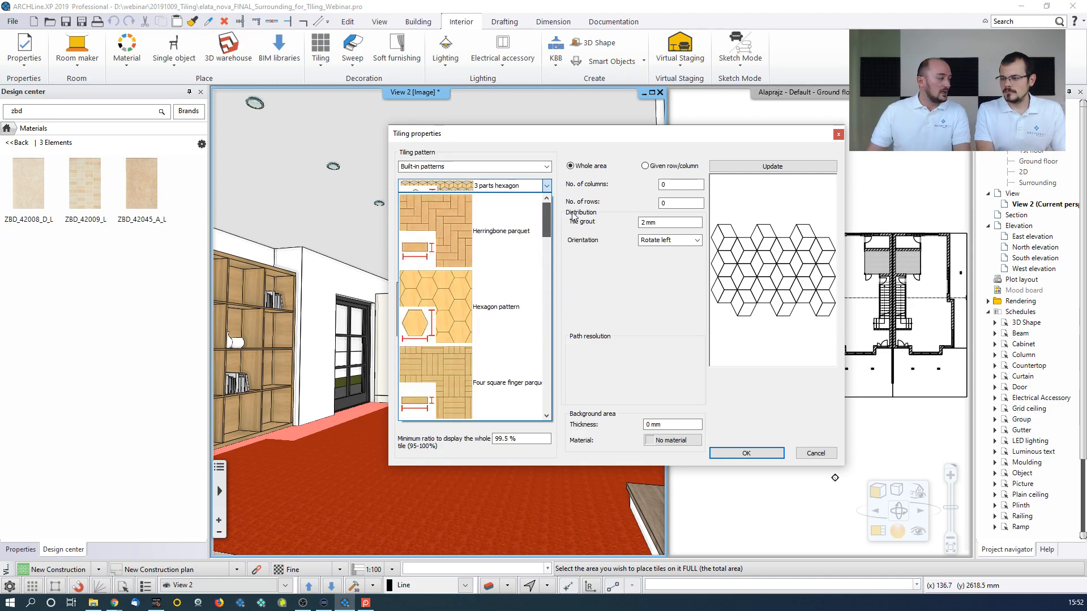
scroll(577, 271, down, 6)
scroll(571, 356, down, 3)
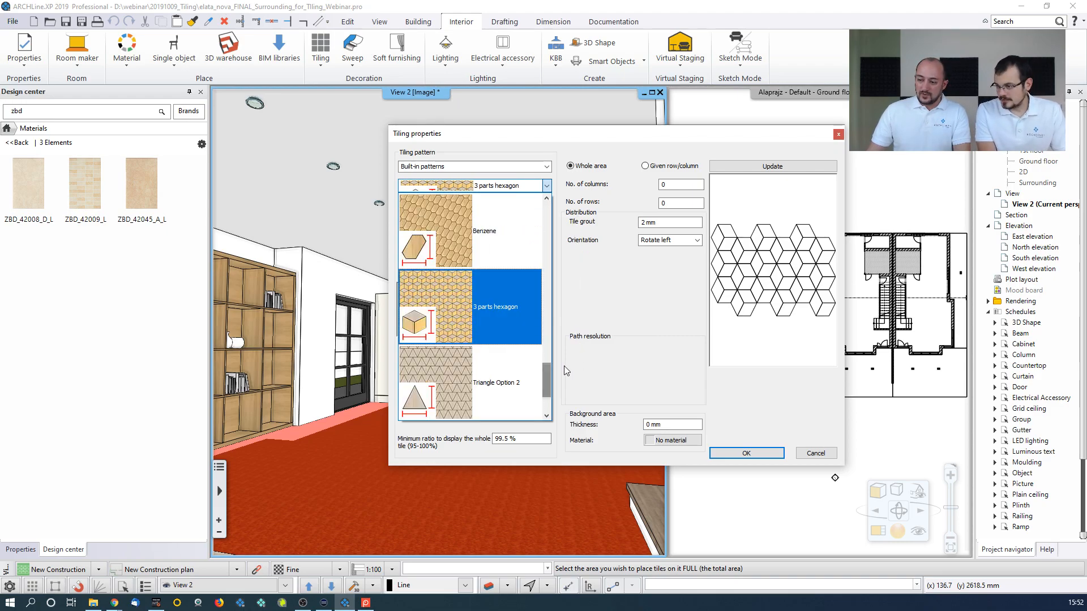
click(623, 383)
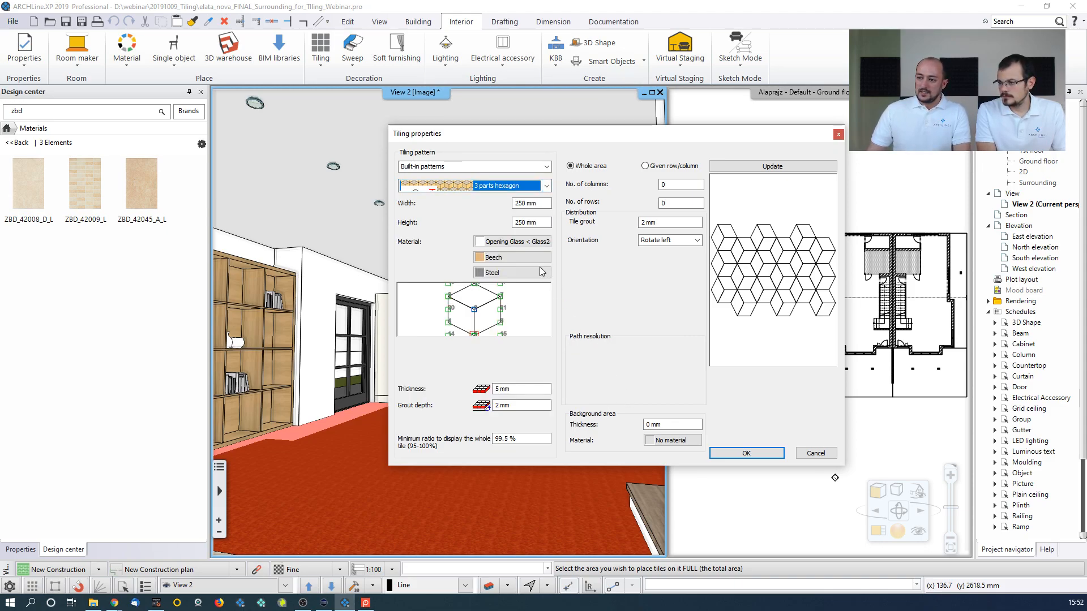
Set the first material of the 3 parts hexagon pattern to the Delicato_Cremo marble from the stone materials
click(503, 244)
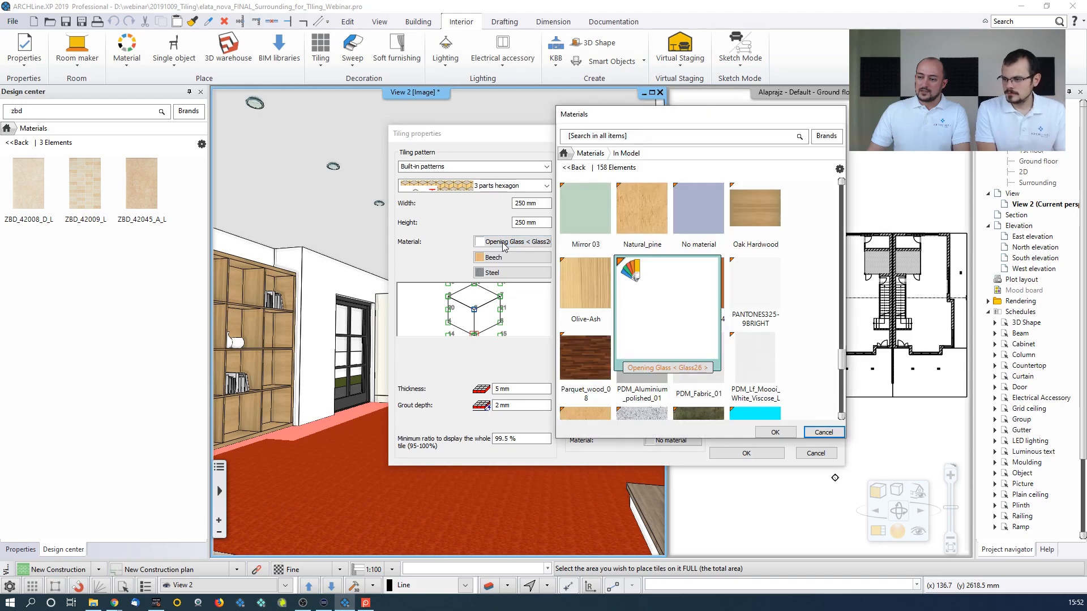
click(577, 169)
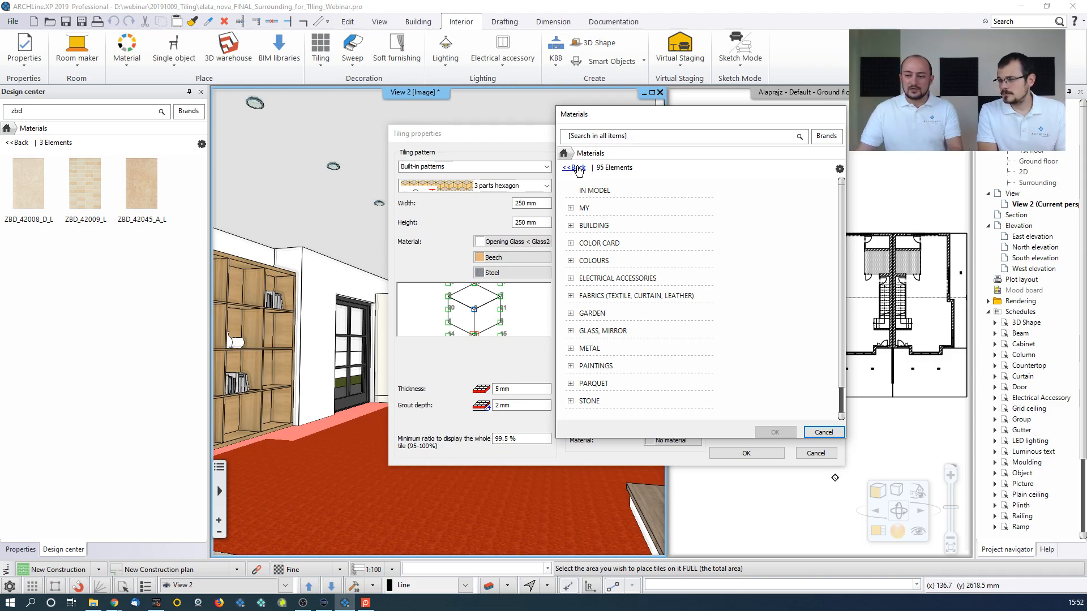
scroll(599, 339, down, 1)
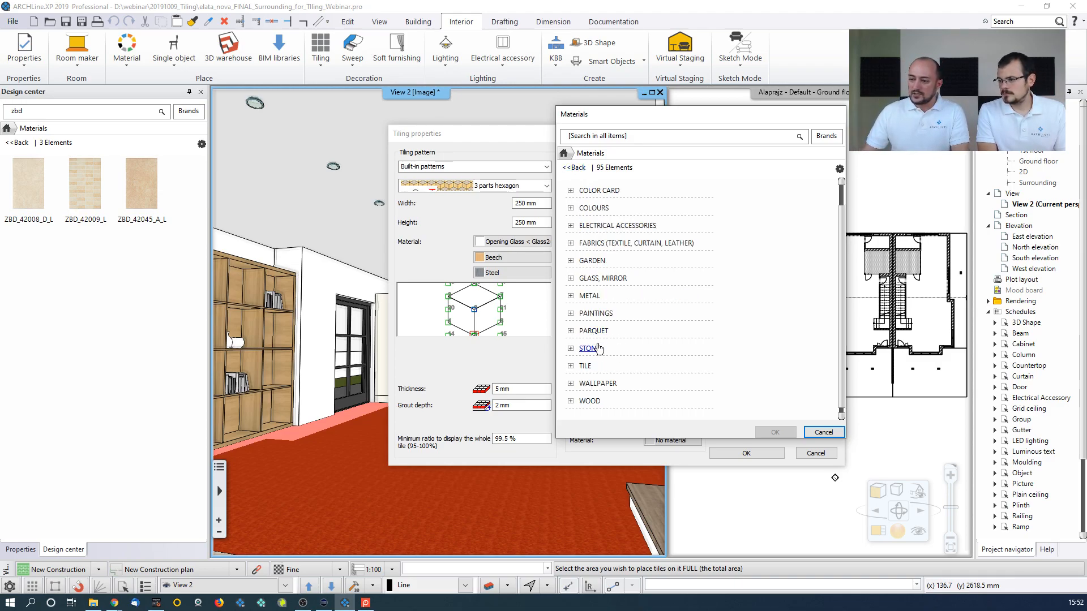
click(590, 348)
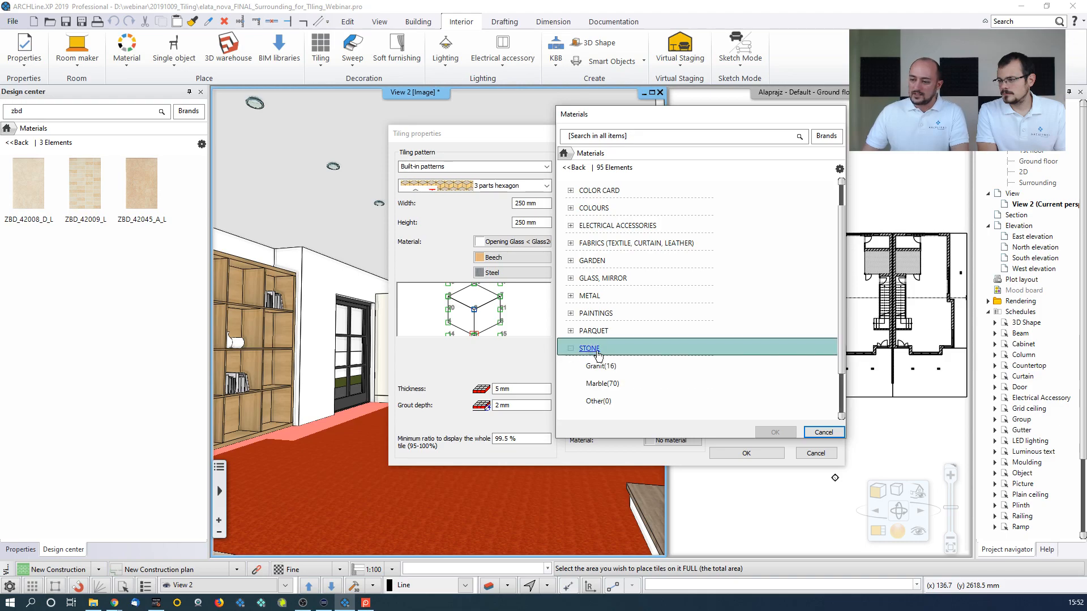
click(605, 383)
mouse_move(743, 343)
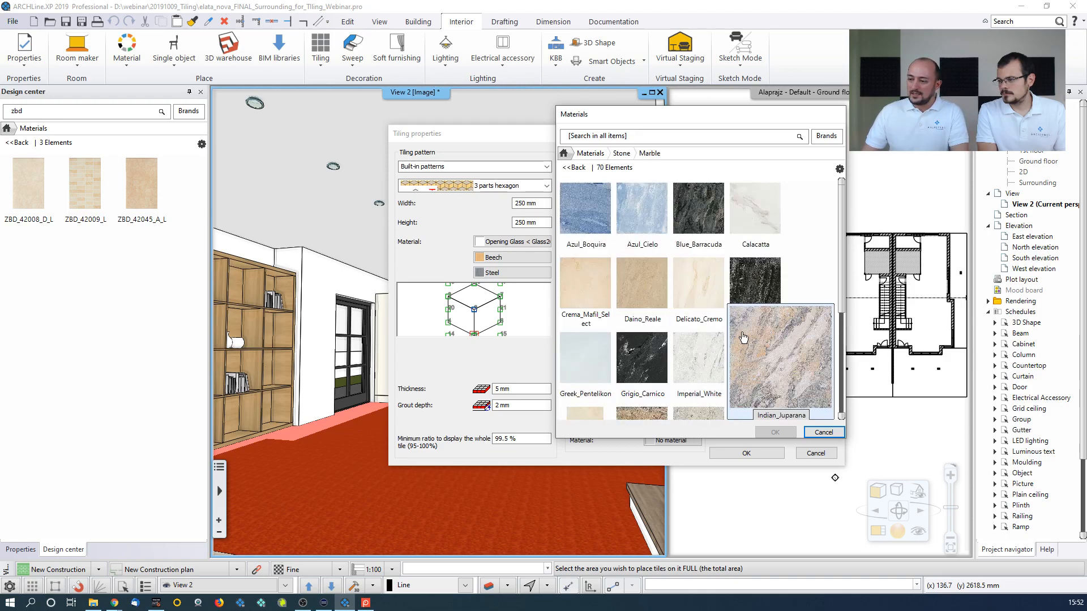
click(704, 303)
click(761, 432)
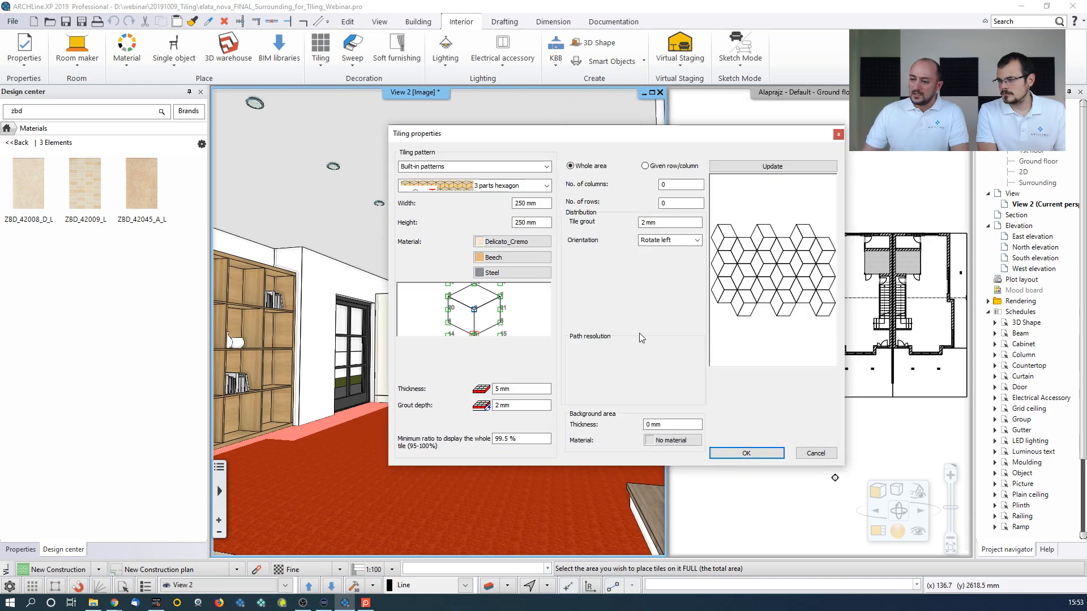
Set the second material of the 3 parts hexagon pattern to the Daino_Reale marble from the stone materials
click(512, 257)
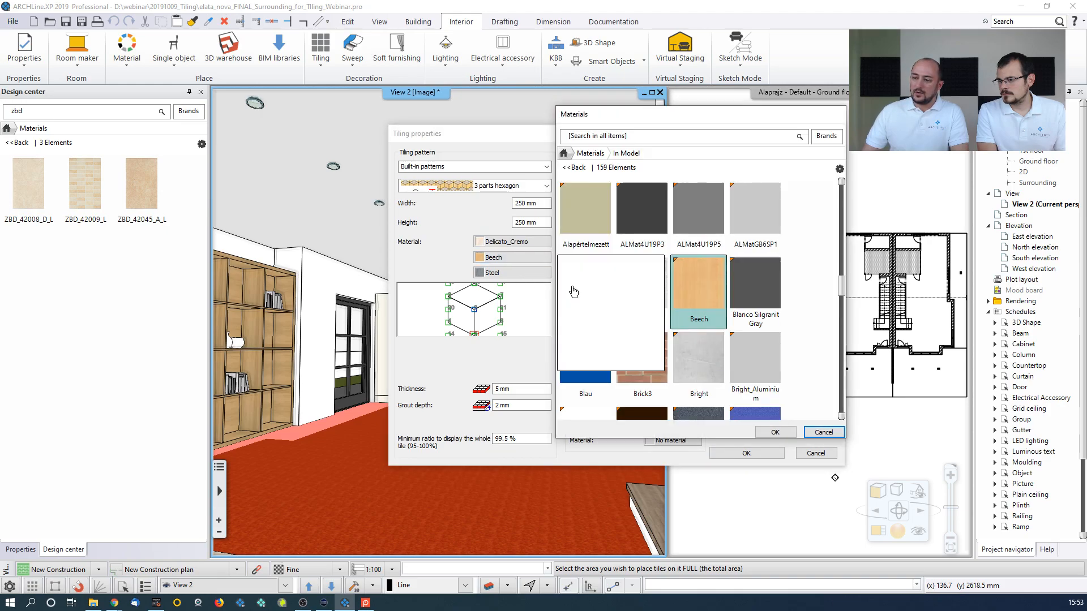
click(561, 168)
scroll(601, 362, down, 2)
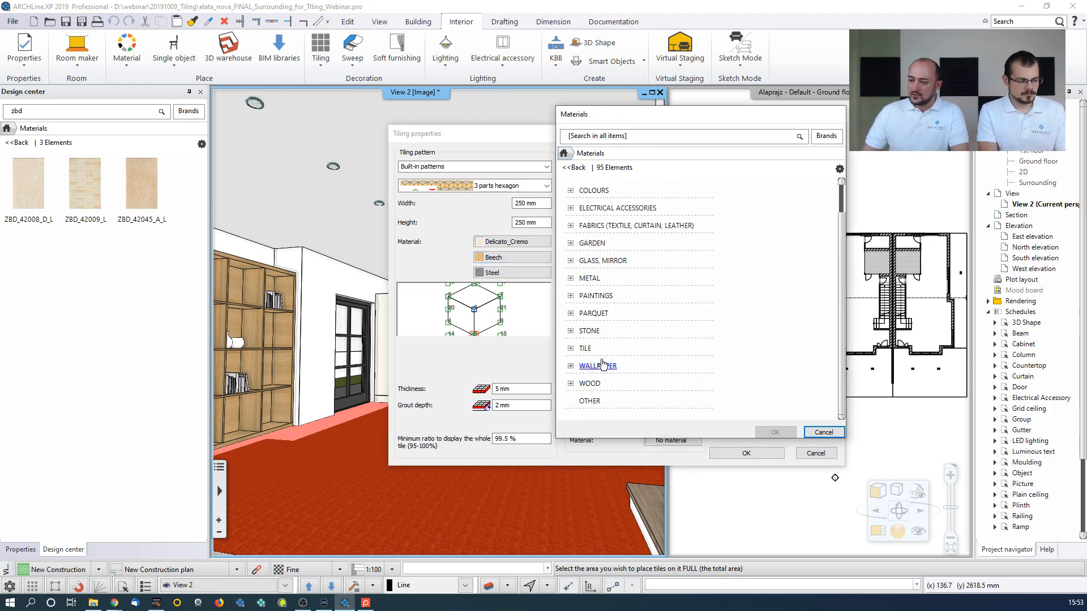
click(589, 331)
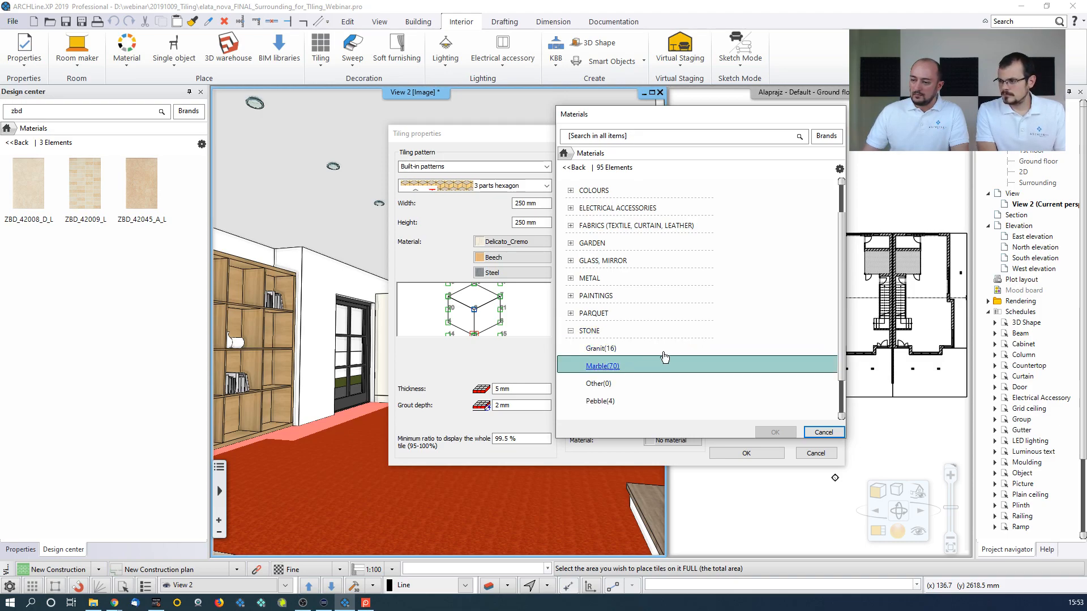
click(645, 364)
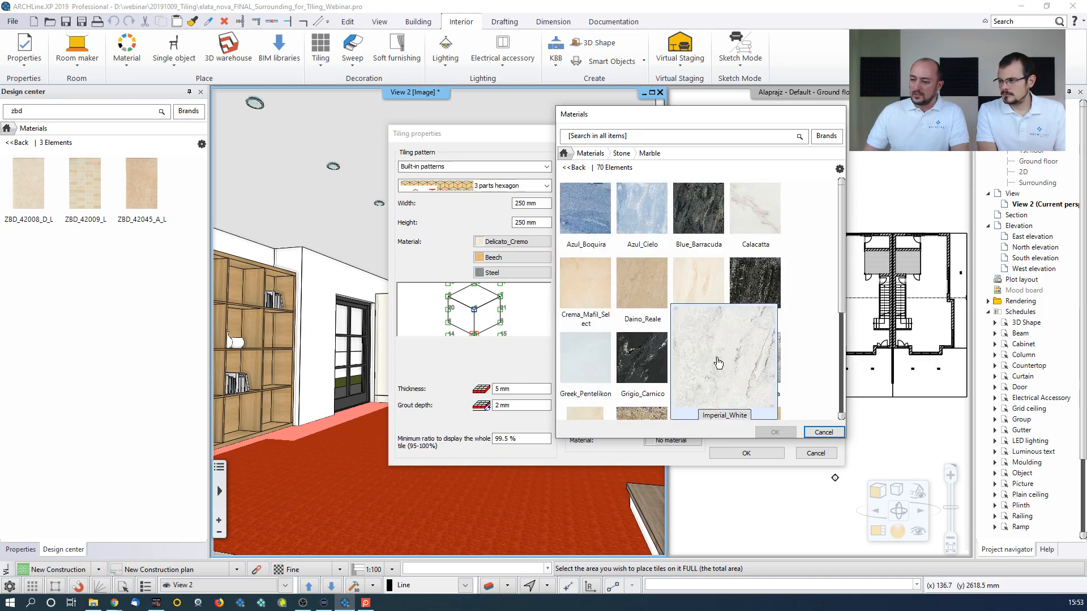
click(654, 308)
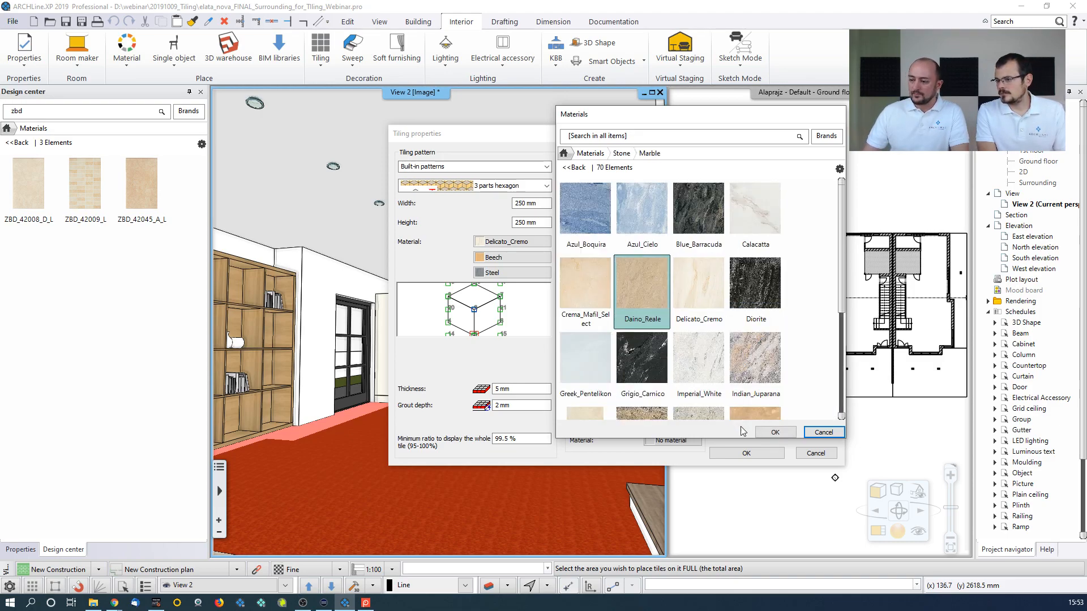
click(774, 432)
Set the third material of the 3 parts hexagon pattern to the Nero_Marquinia marble from the stone materials
click(542, 273)
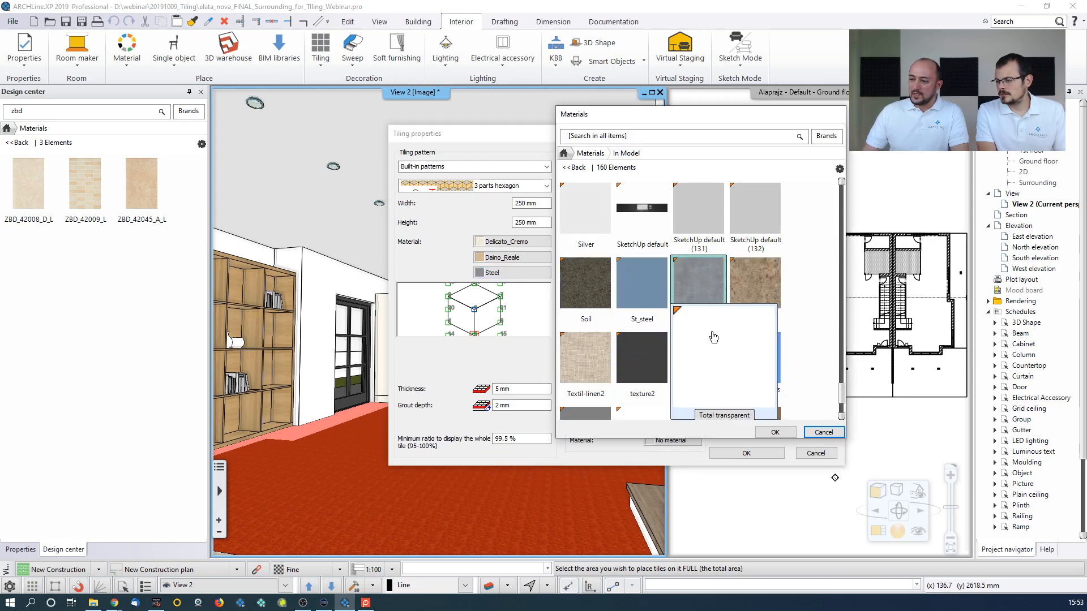
click(574, 167)
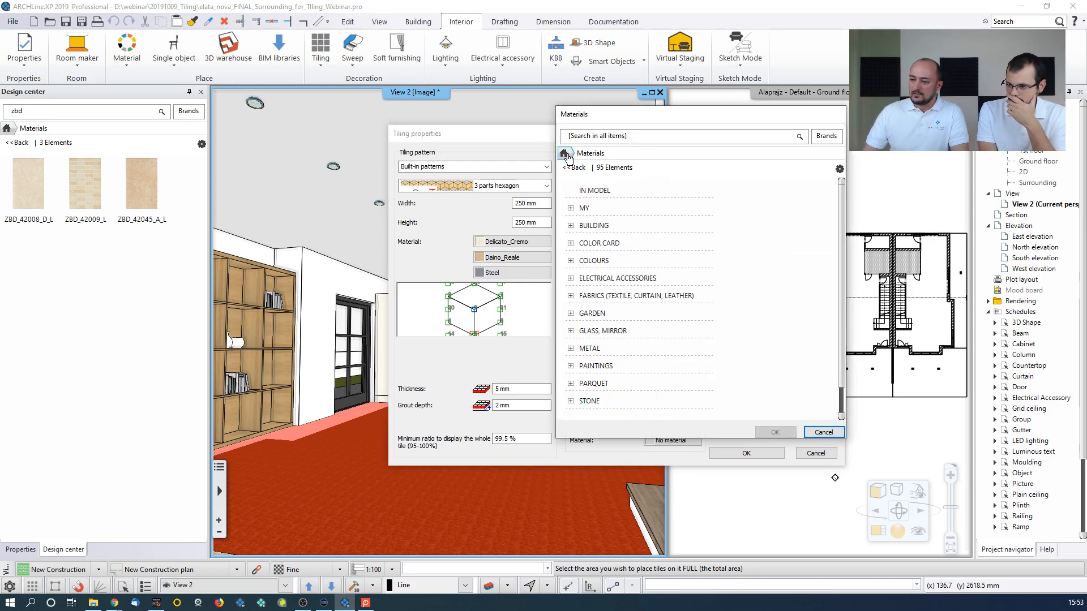
scroll(620, 337, down, 1)
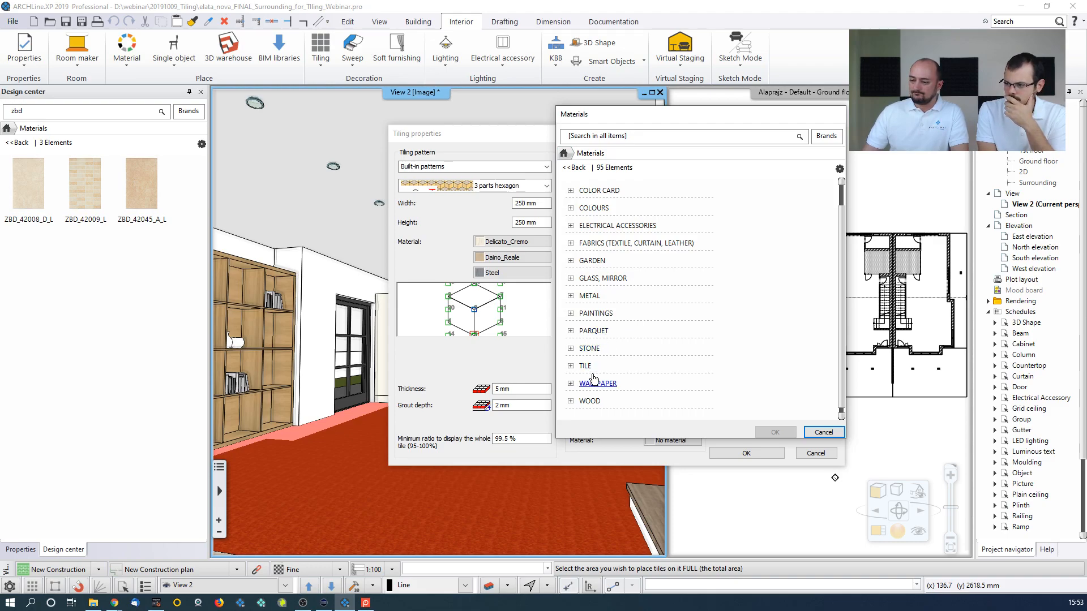
click(588, 348)
click(594, 385)
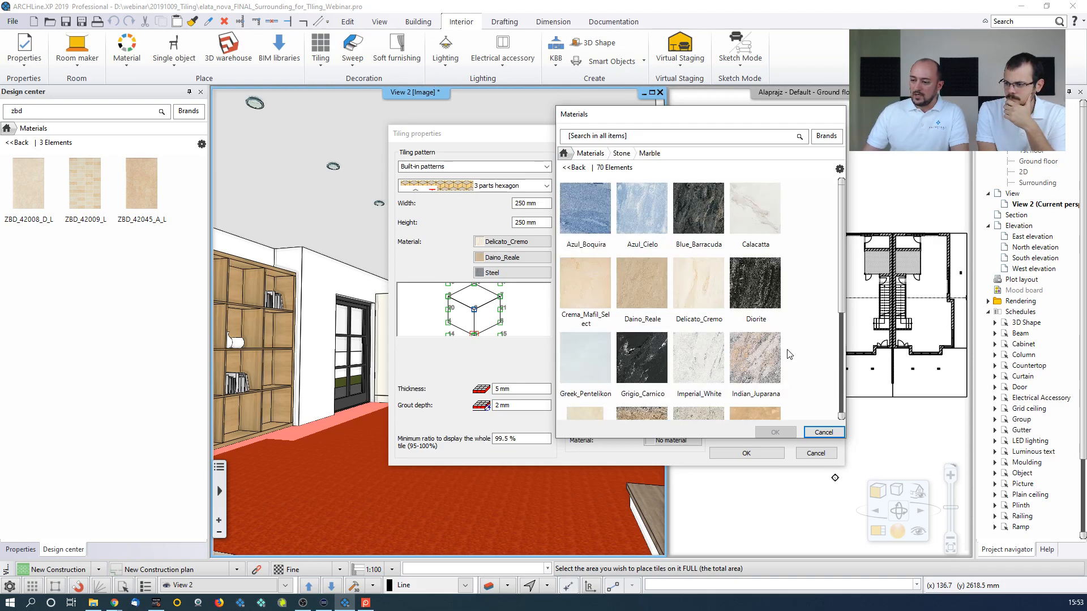
scroll(750, 334, down, 5)
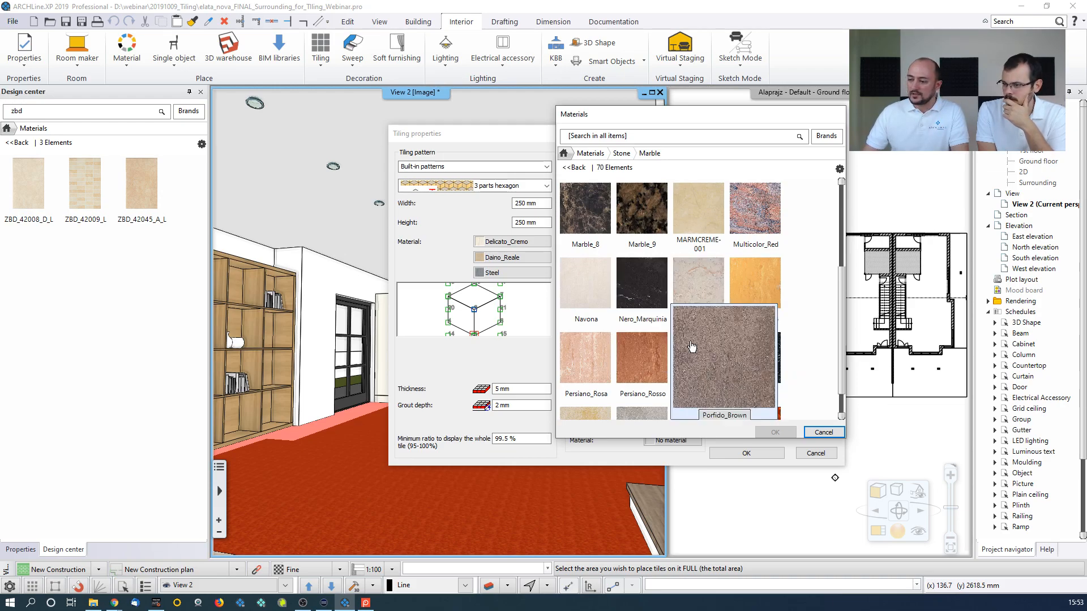
click(656, 314)
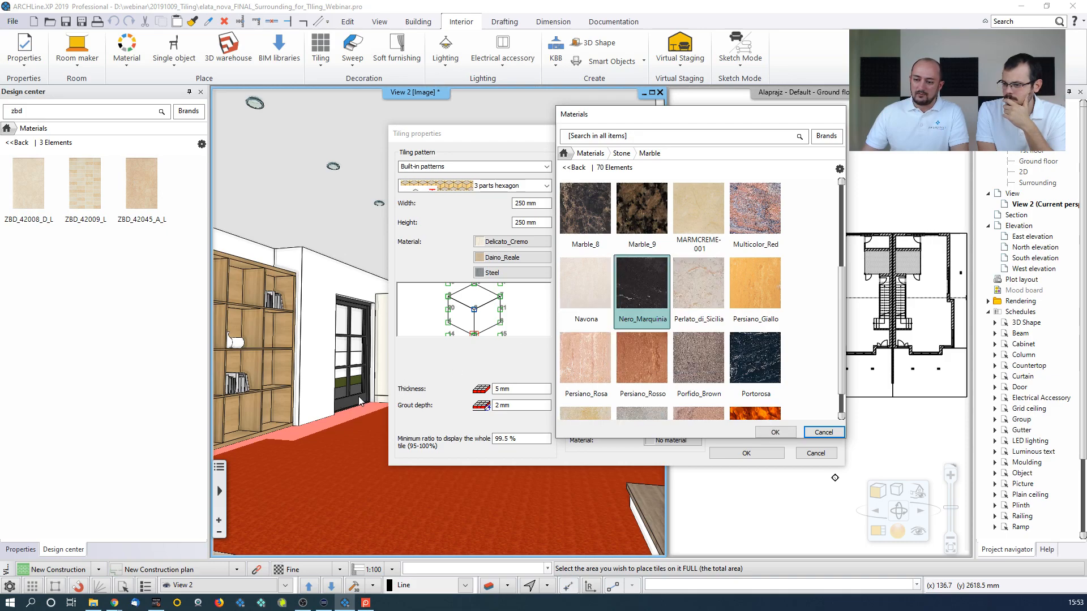
click(774, 432)
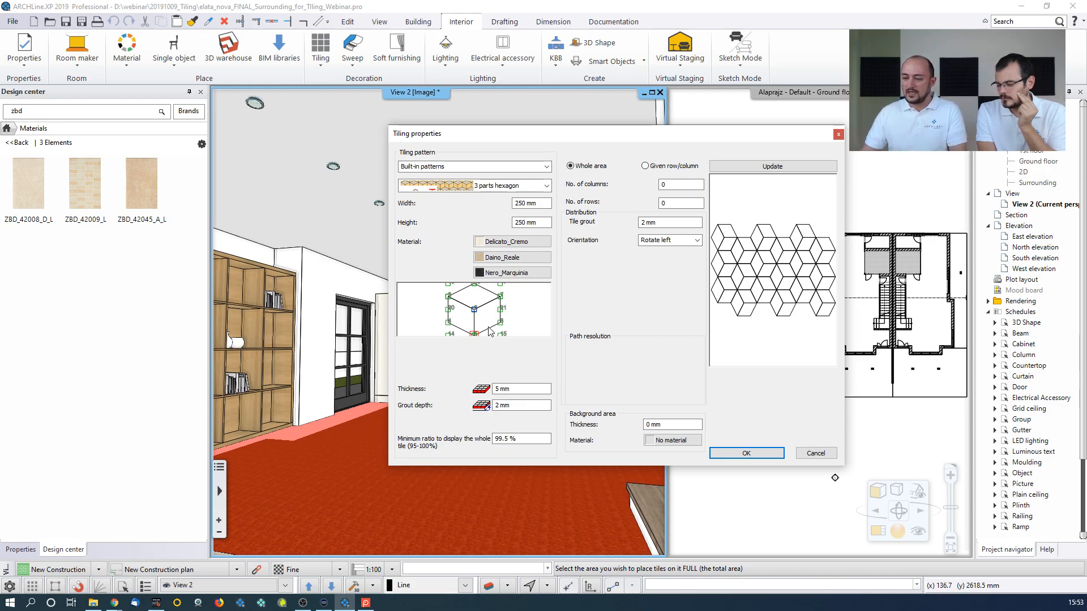
Update the pattern preview, set the tile width and height to 300 mm, and accept the tiling properties
click(762, 168)
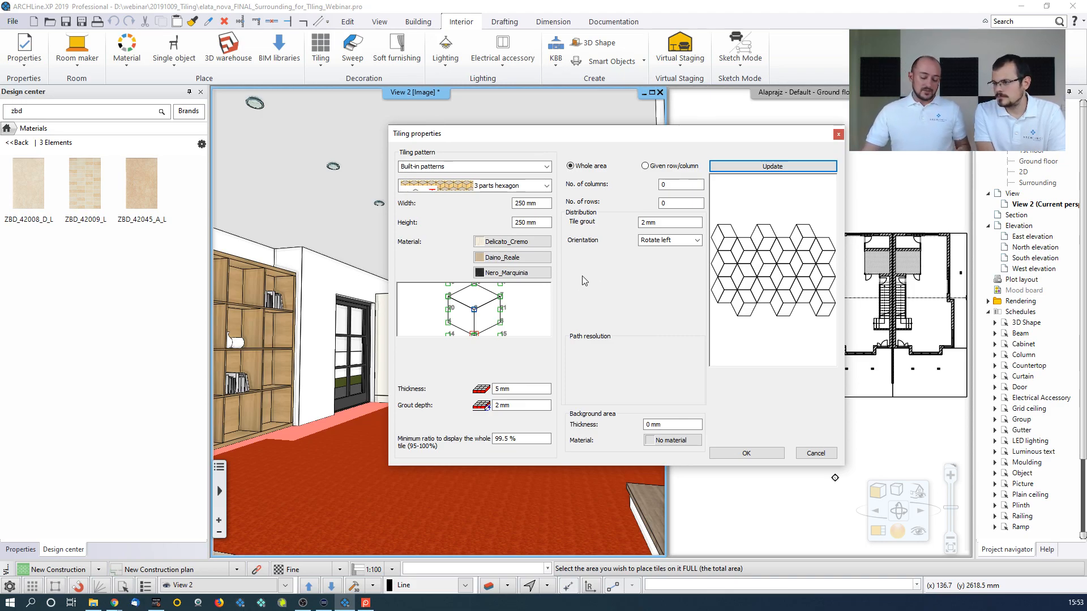
click(540, 204)
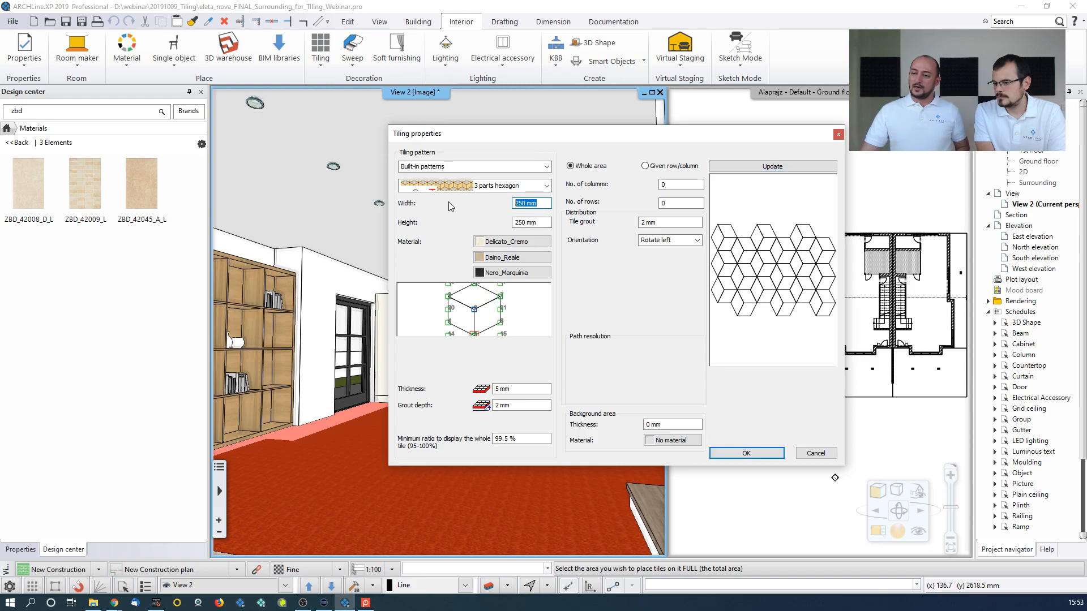
text(300)
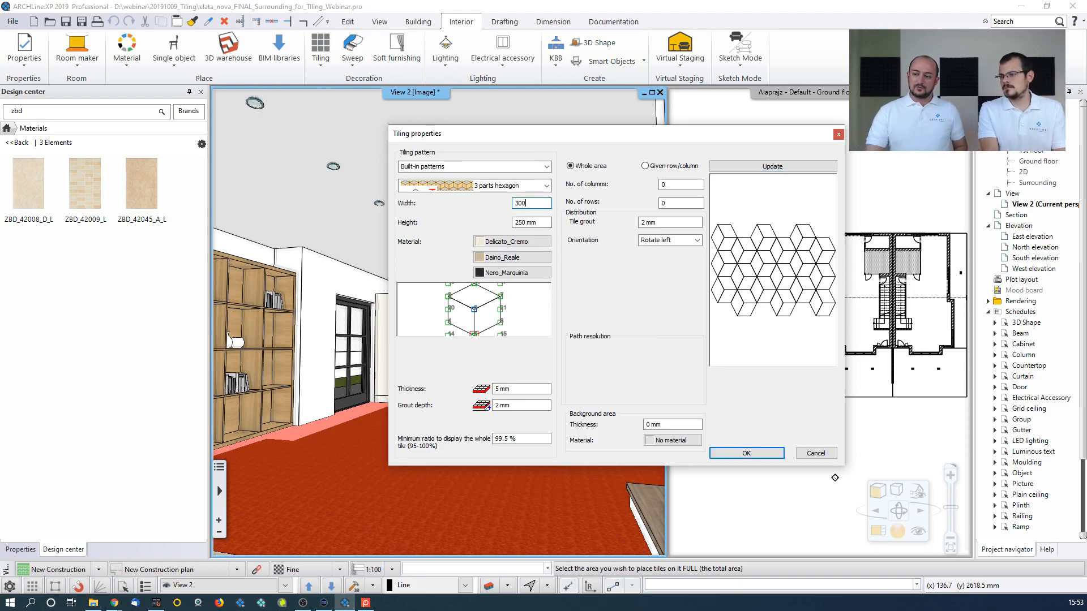
click(546, 224)
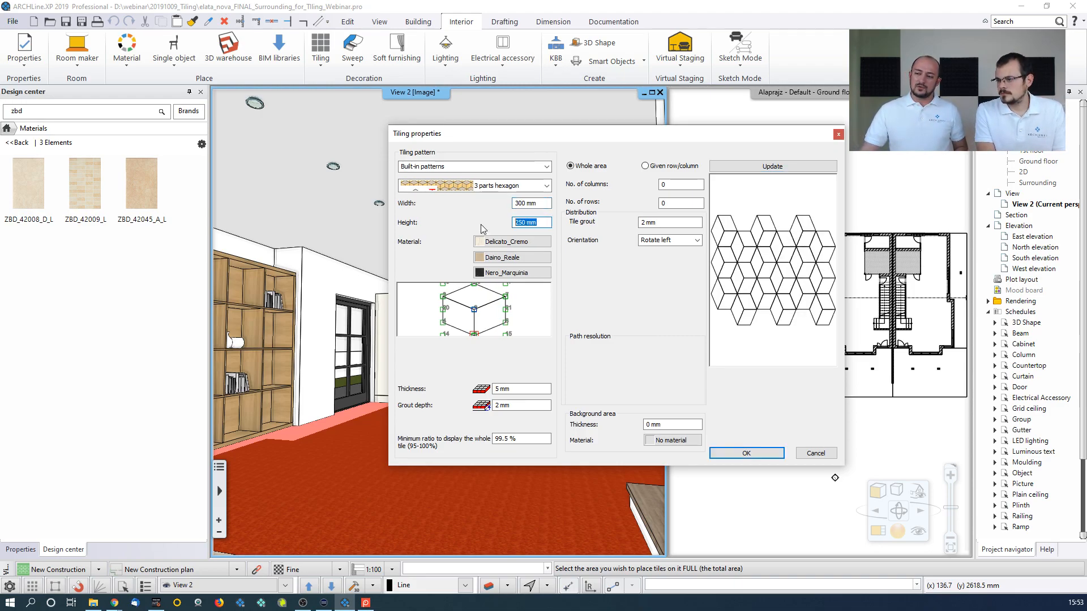
text(300)
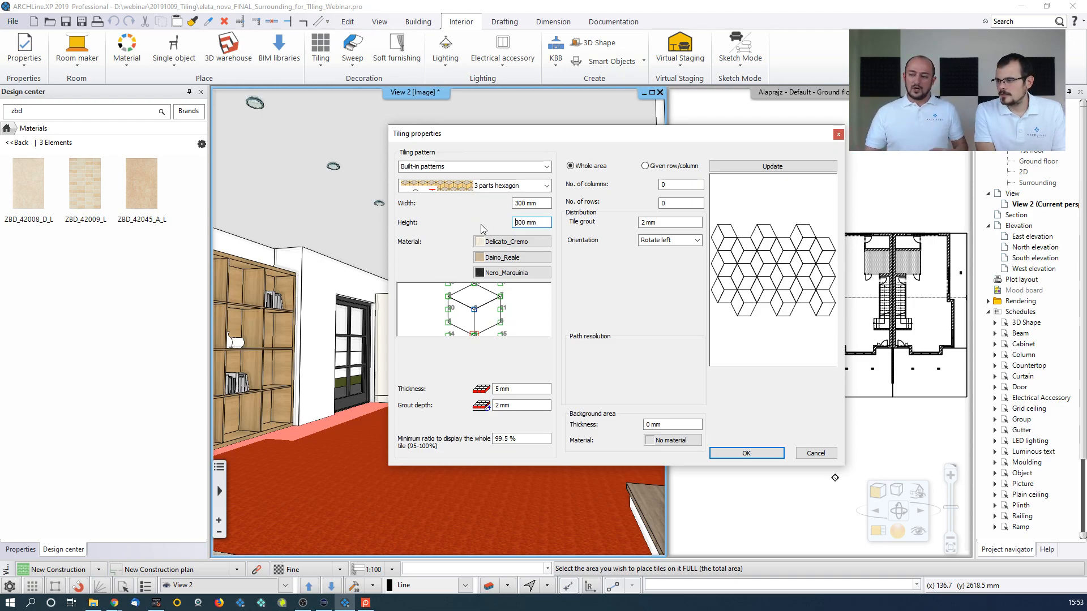
click(746, 453)
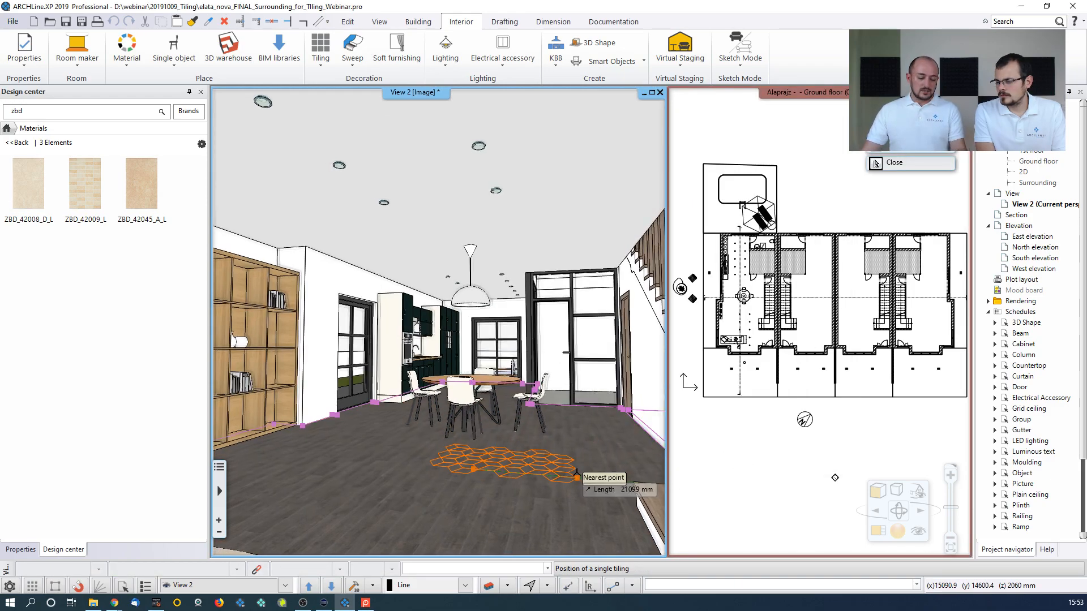
Place the hexagon tiling on the living area floor, starting from the floor corner at the wall end beside the stairs
key(Escape)
middle_drag(565, 475, 589, 485)
scroll(589, 486, down, 4)
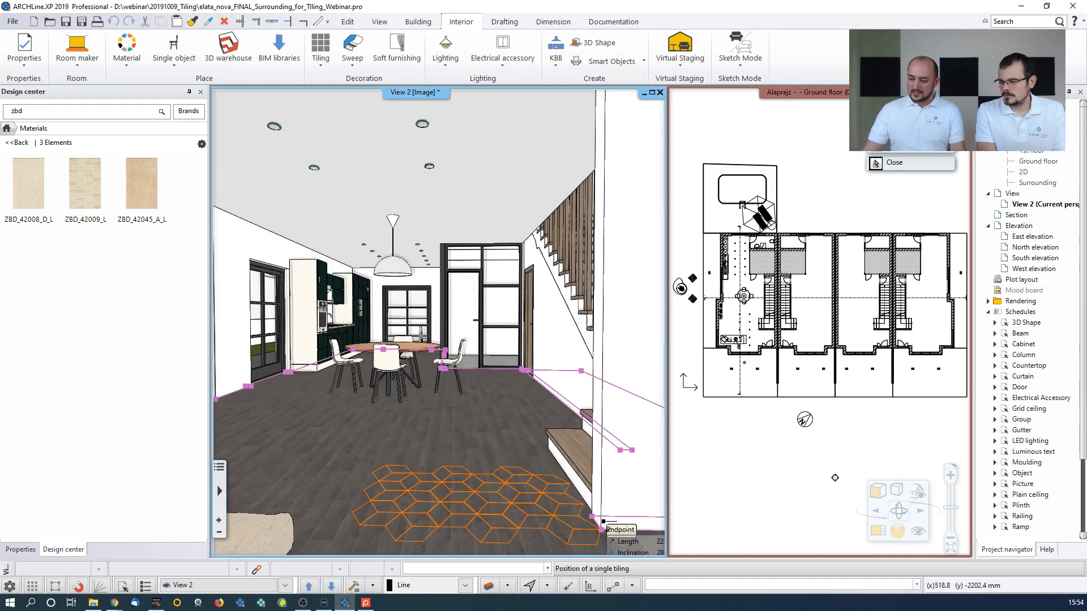
click(597, 519)
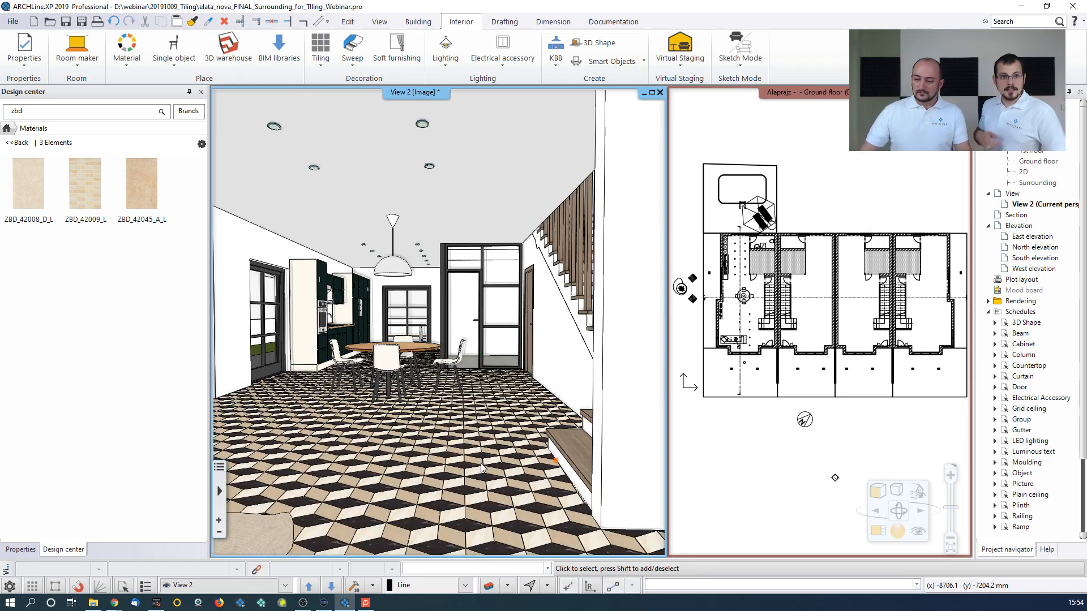
middle_drag(488, 461, 494, 465)
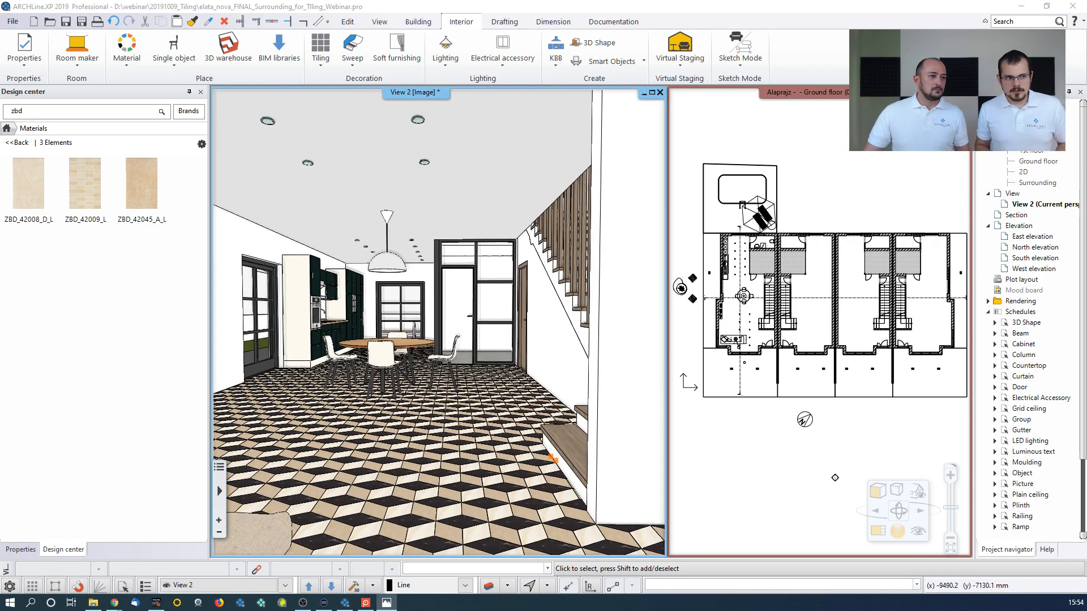
Look through the sample tiling images in Photos from Chevron_Hexagon_11.png to Wall_Benzen_1.png, and close the viewer
drag(0, 130, 442, 1)
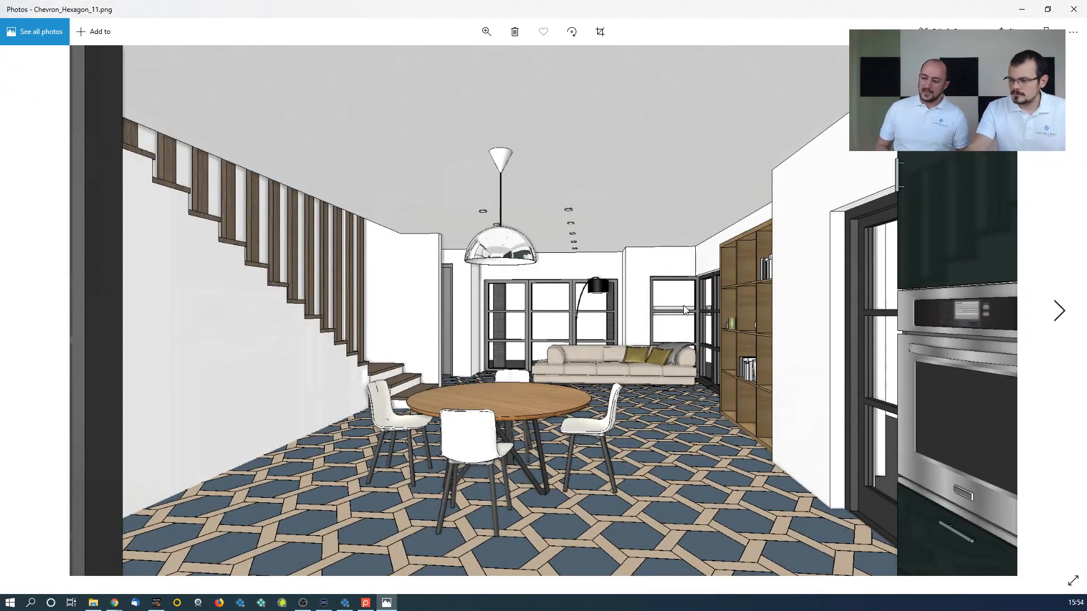
key(Right)
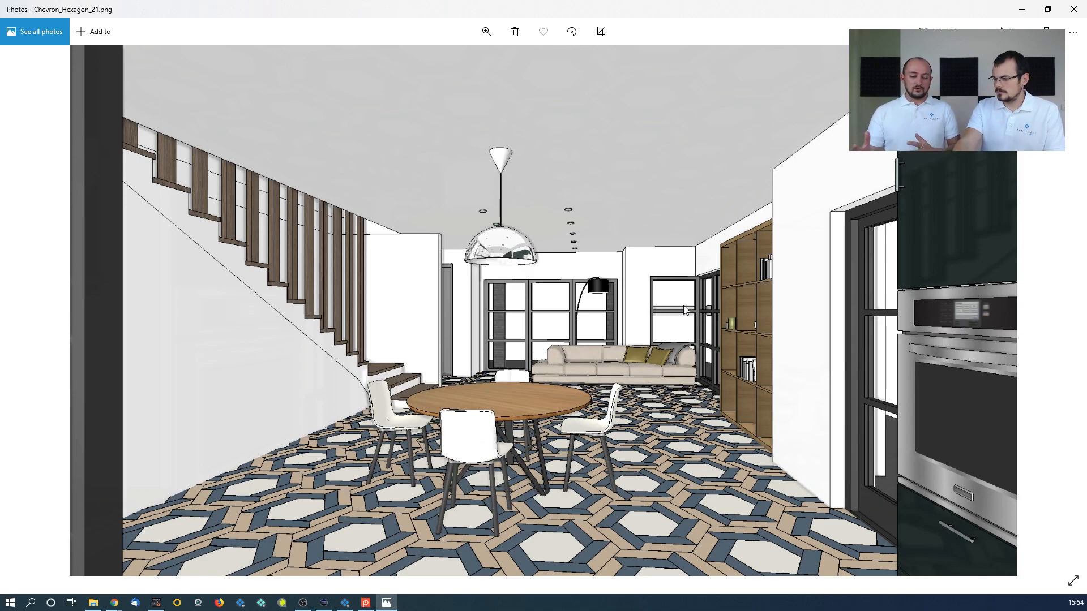
key(Right)
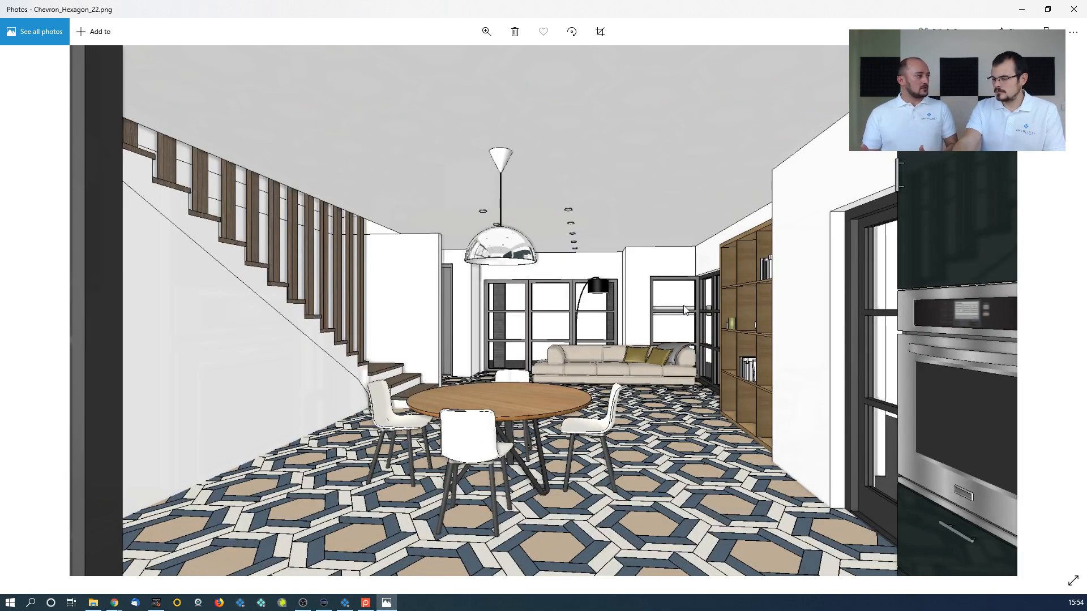
key(Right)
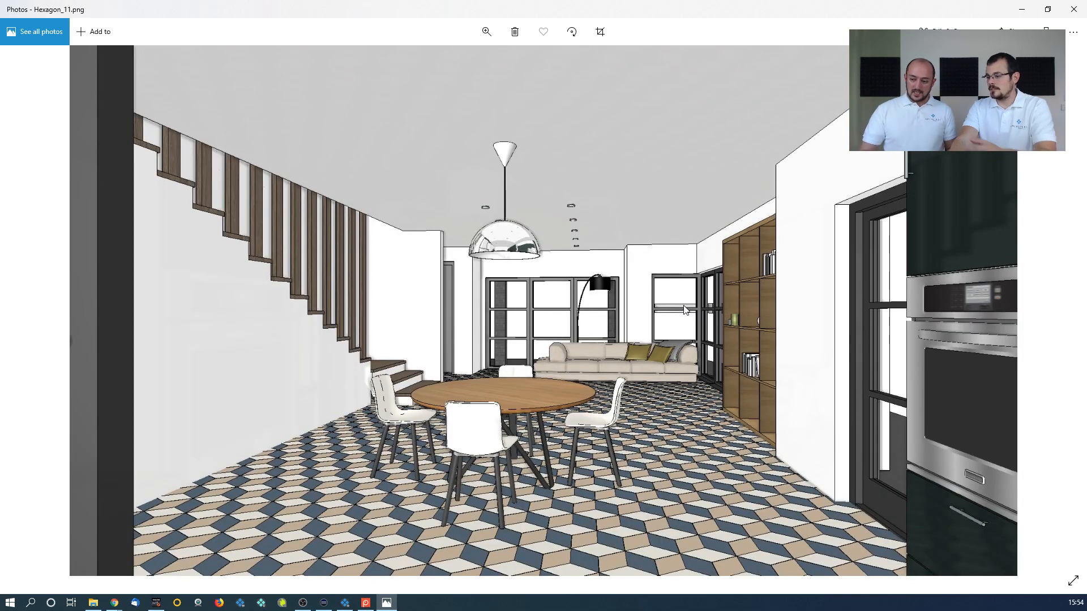
key(Right)
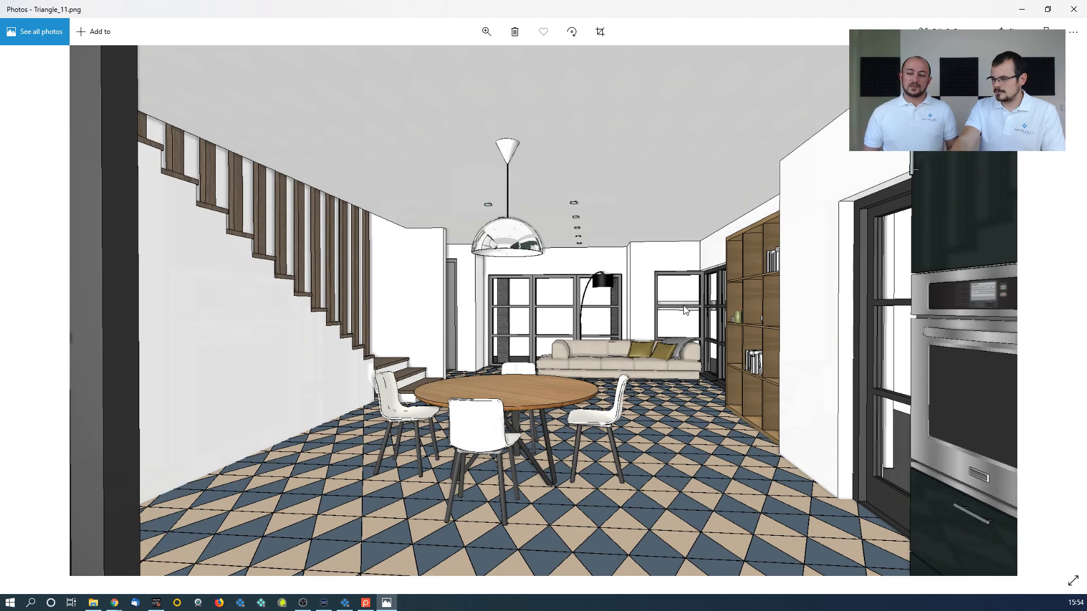
key(Right)
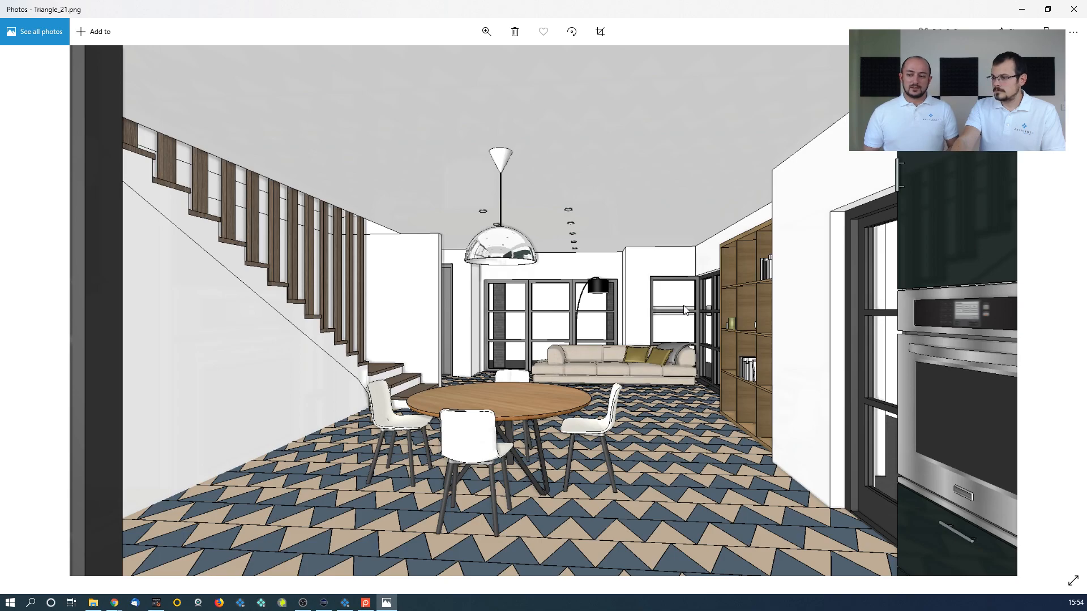
key(Right)
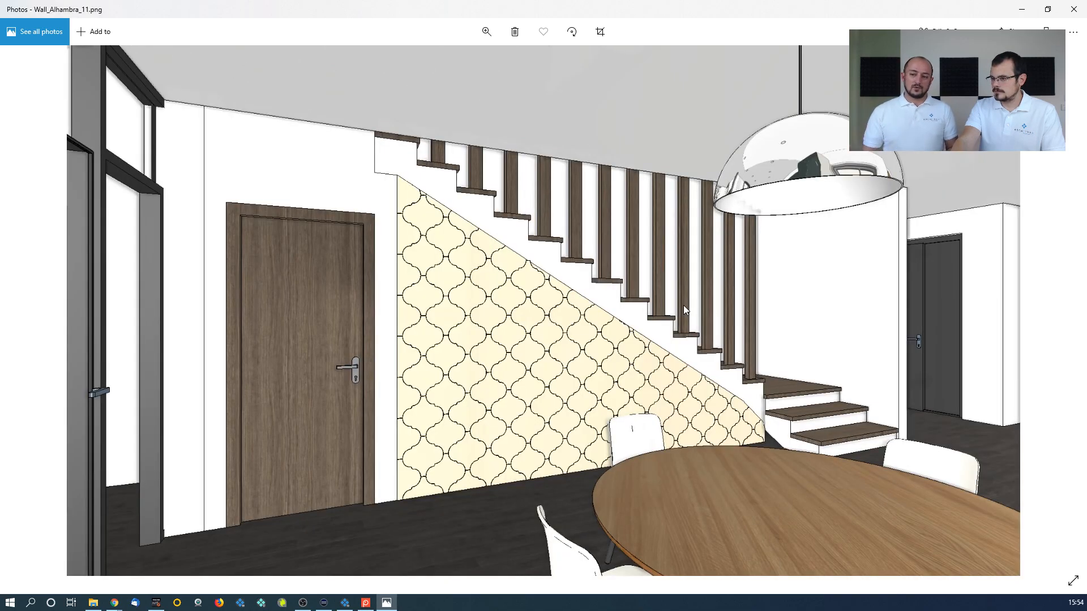
key(Right)
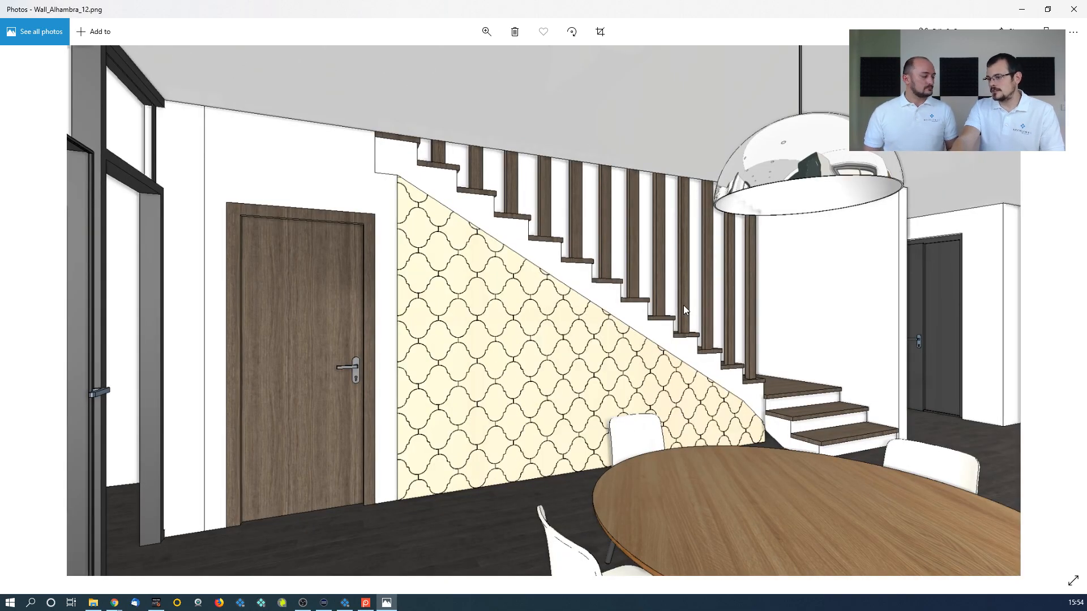
key(Right)
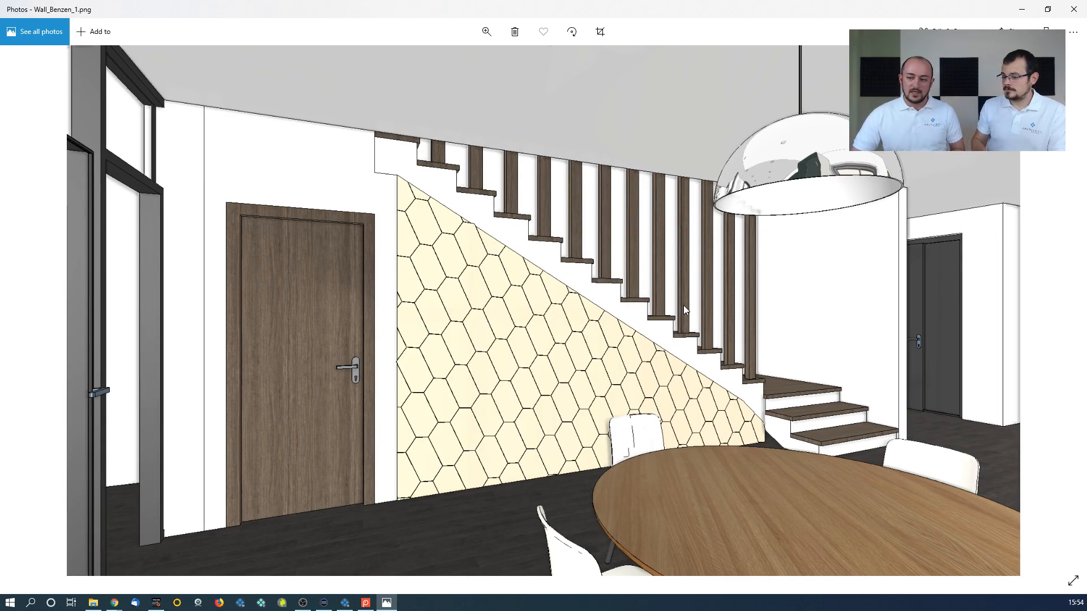
click(1074, 10)
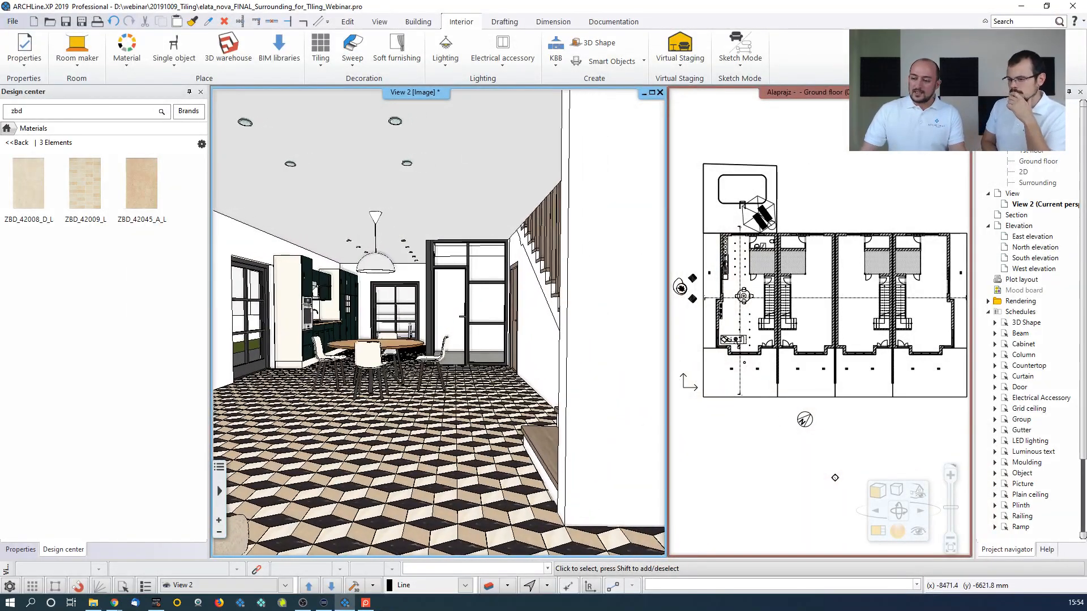
Turn the 3D view towards the blank wall beside the staircase and undo the hexagon floor tiling
middle_drag(497, 297, 548, 301)
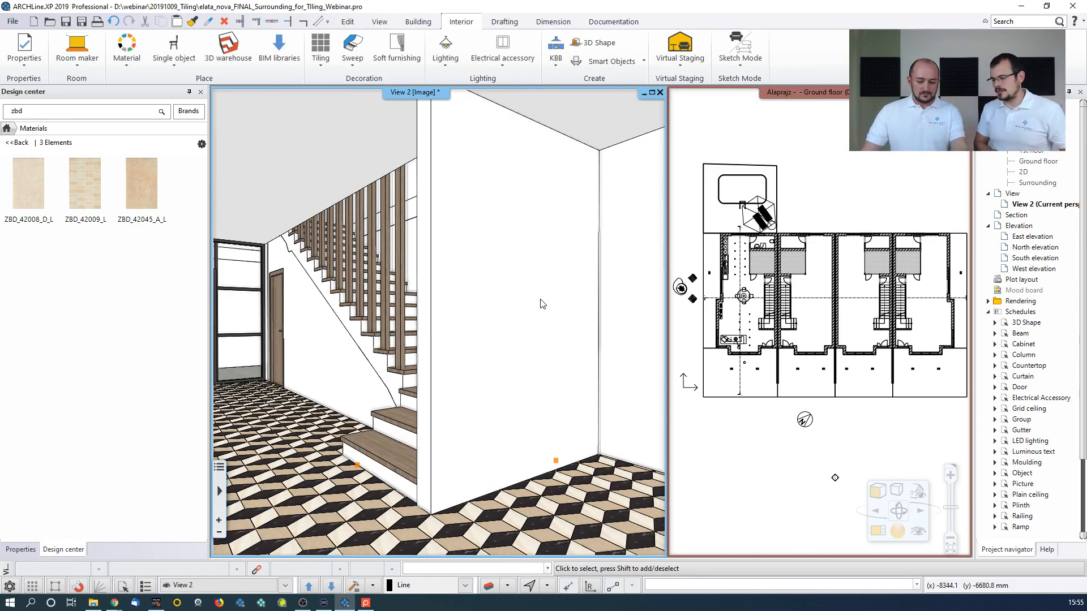
key(ctrl+z)
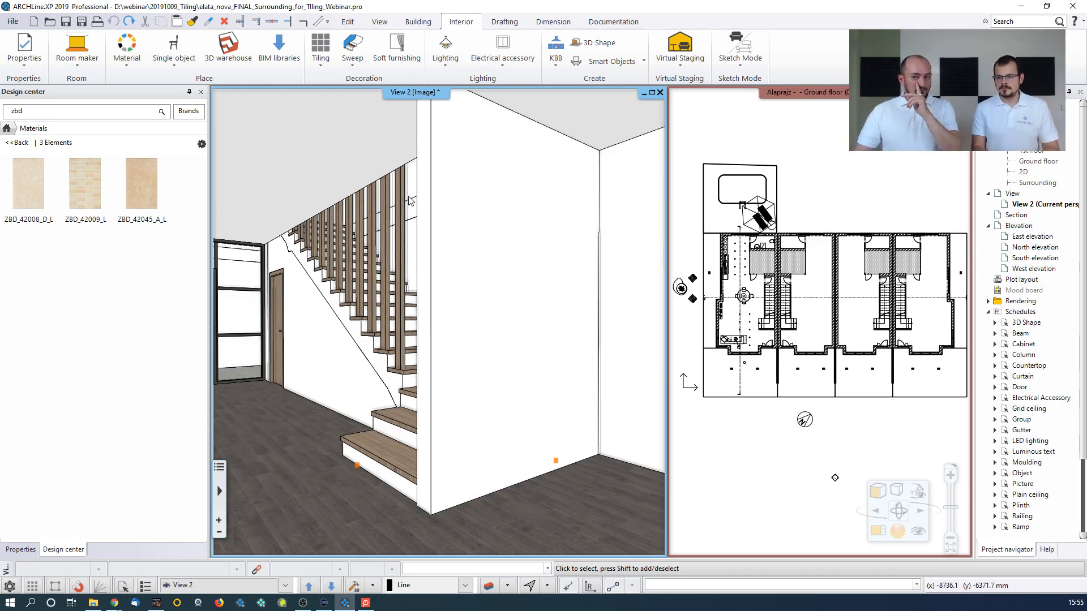
Search 3D Warehouse for "3d wall panel"
click(229, 48)
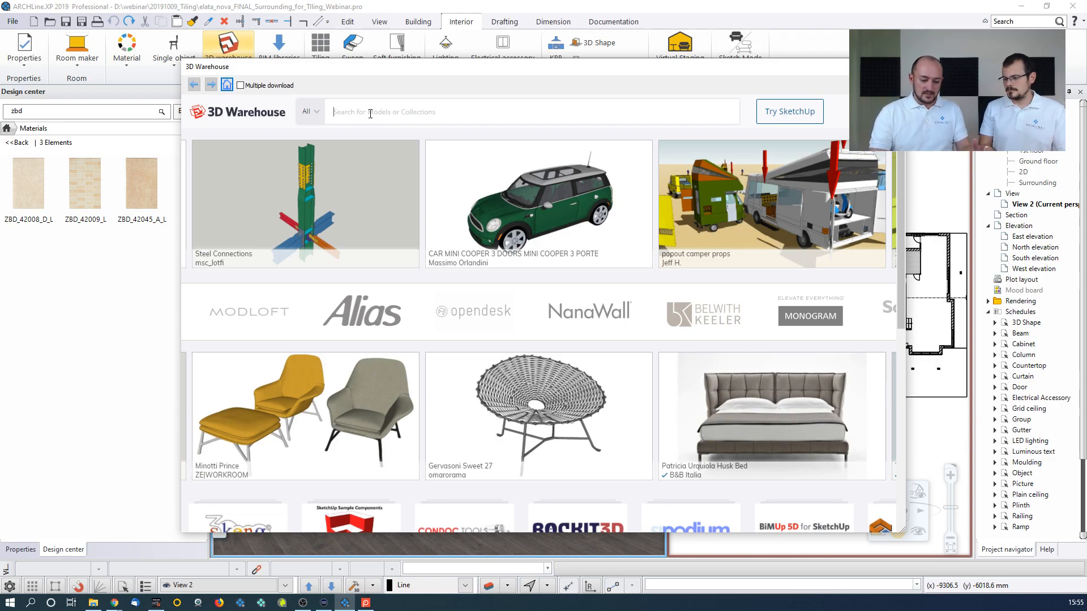
text(wall)
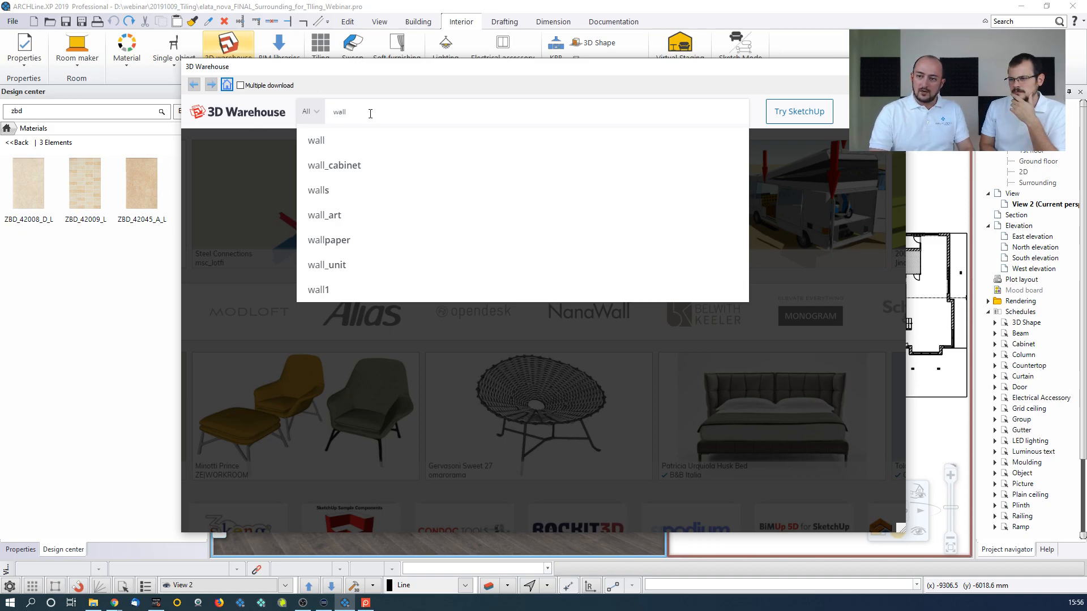
text(3d )
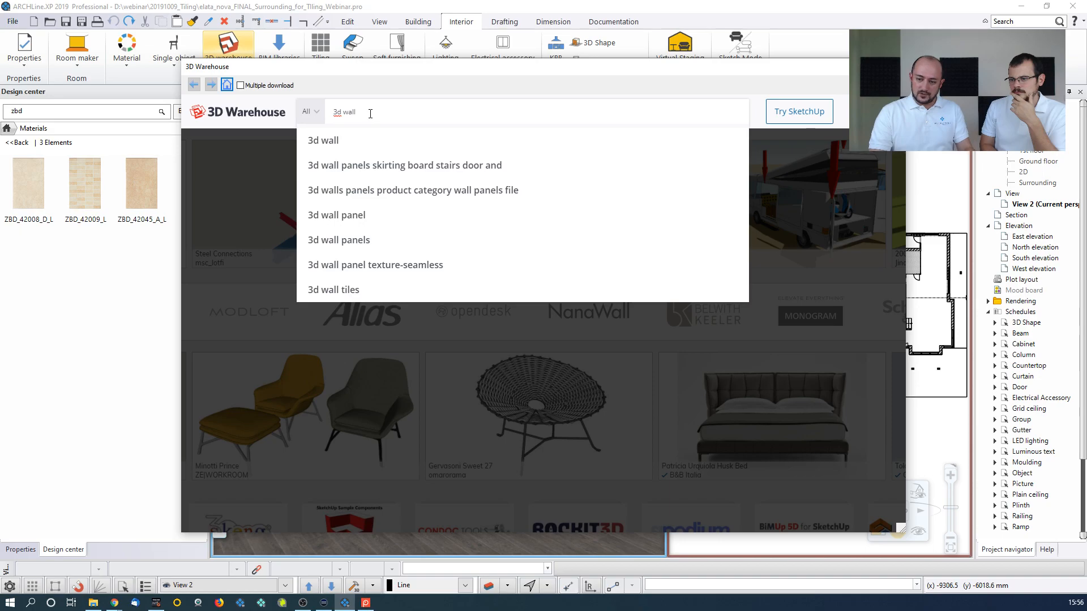
text( panel)
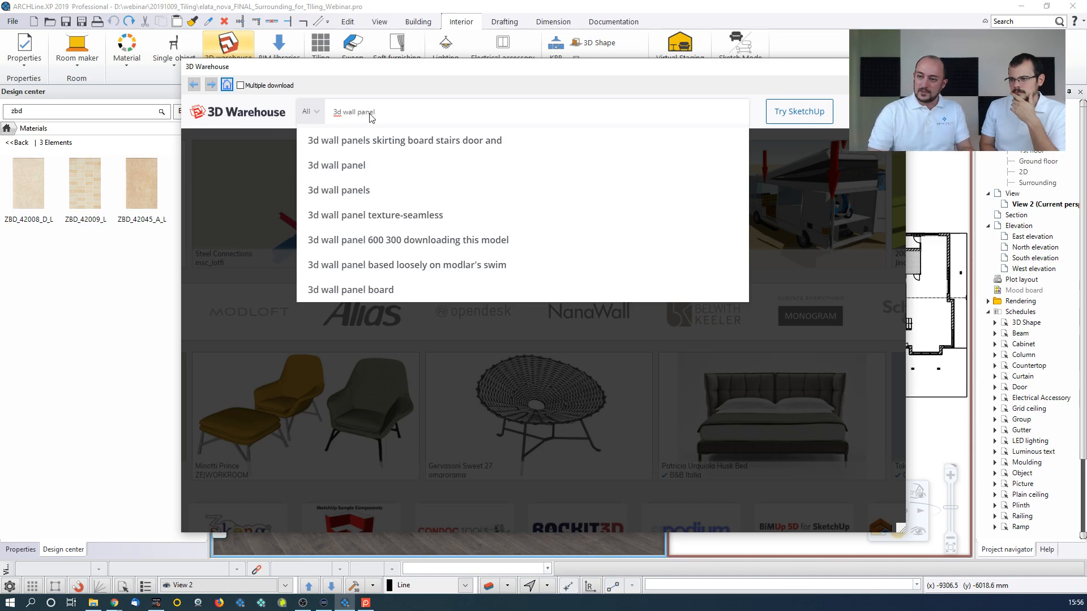
key(Return)
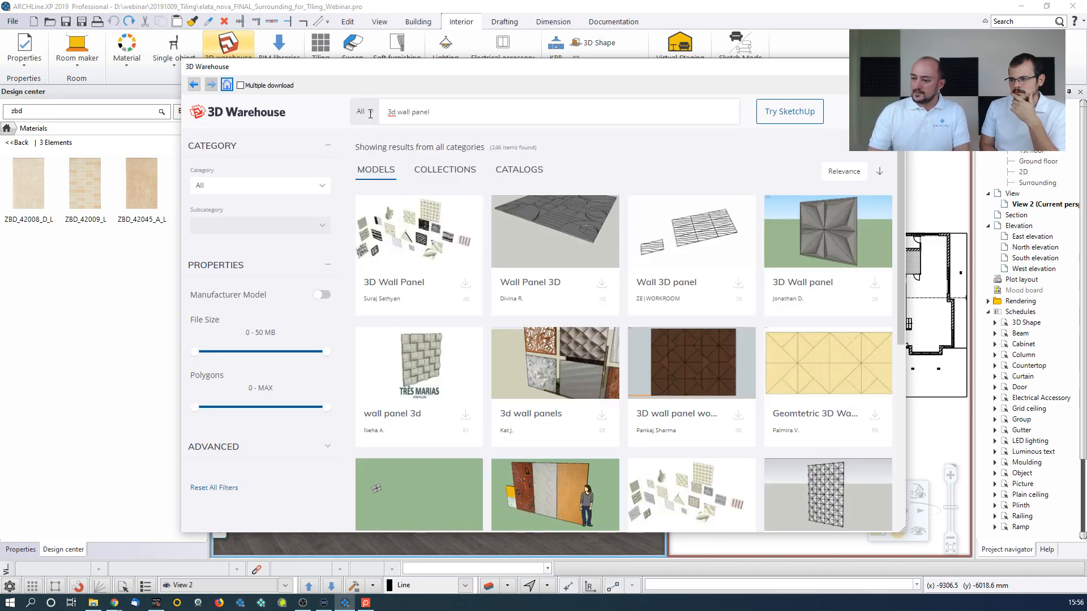
Download the wavy Wall 3D panel by ZE|WORKROOM as a SketchUp 2018 model, overwriting the existing object
mouse_move(657, 230)
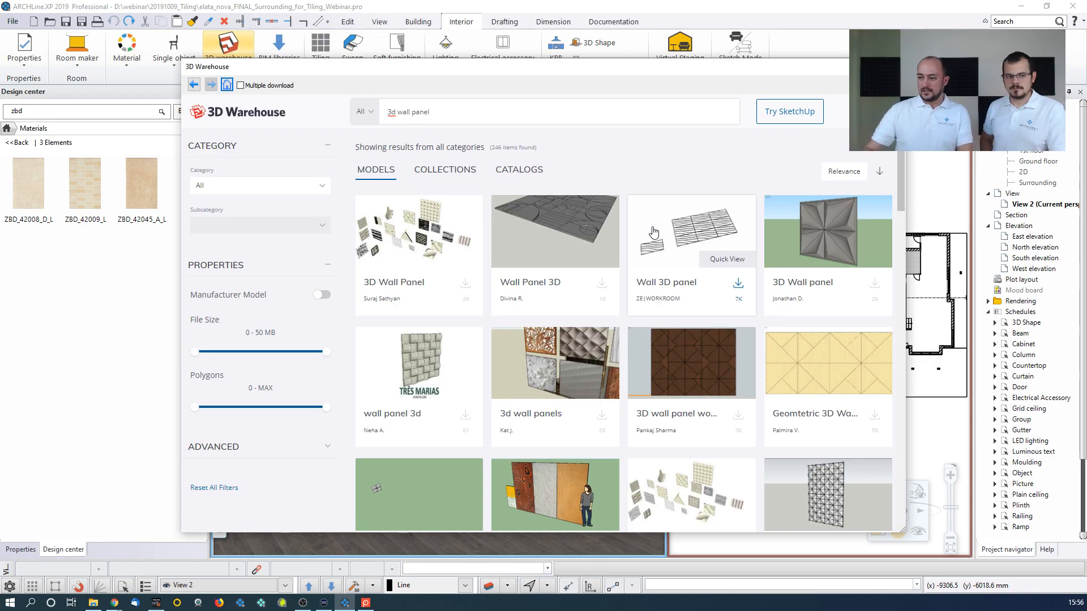
click(658, 253)
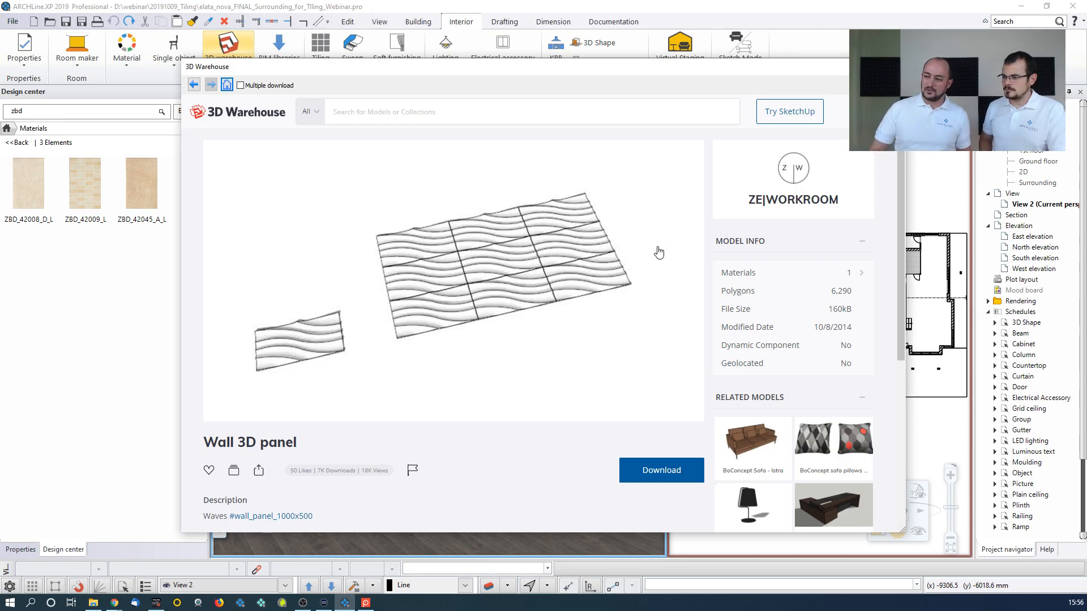
click(682, 469)
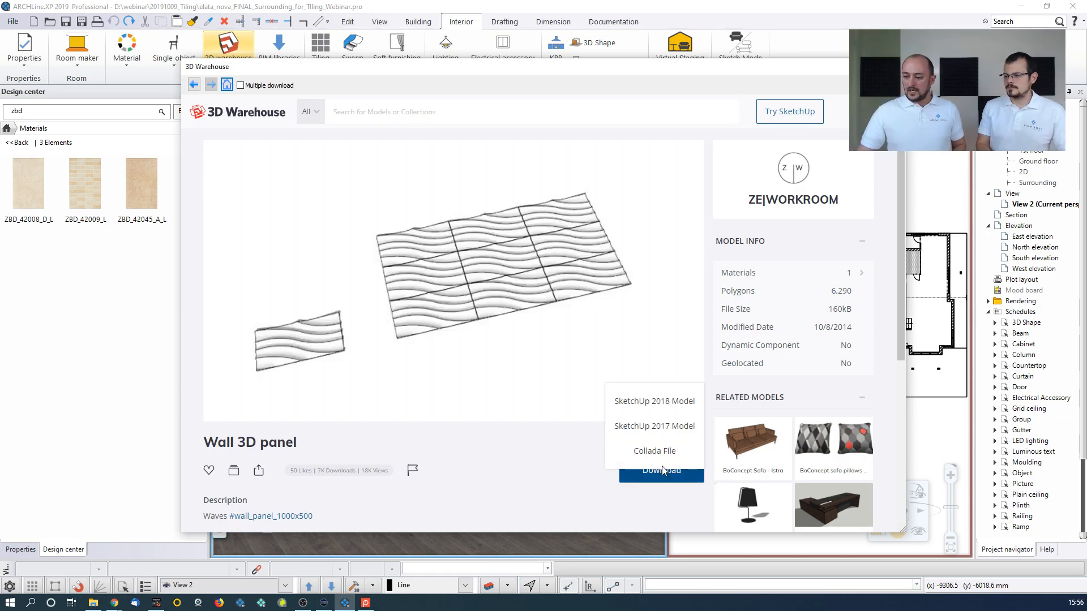
click(668, 407)
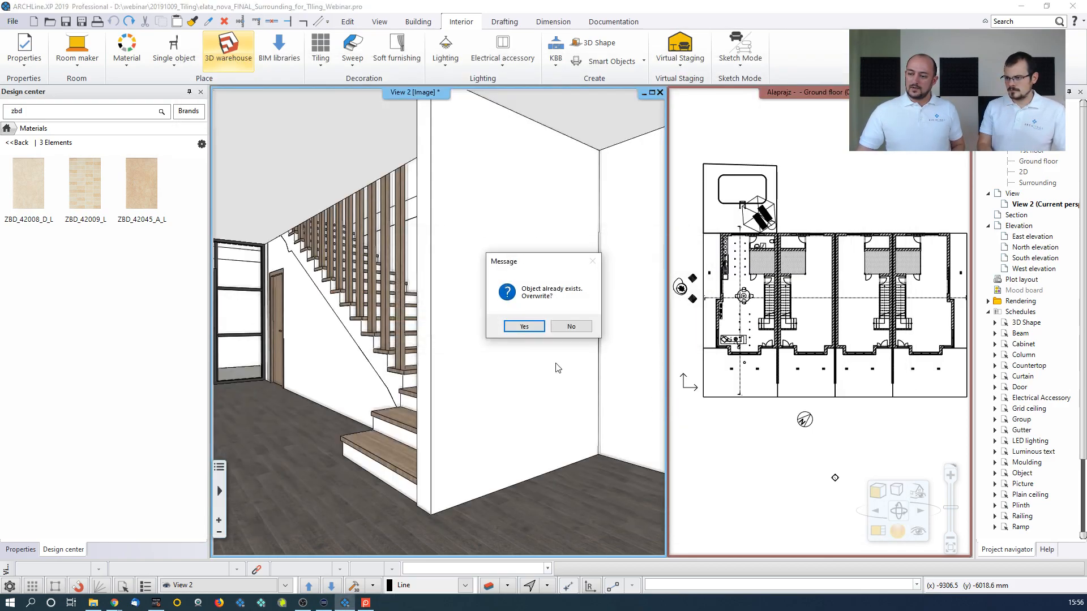
click(524, 326)
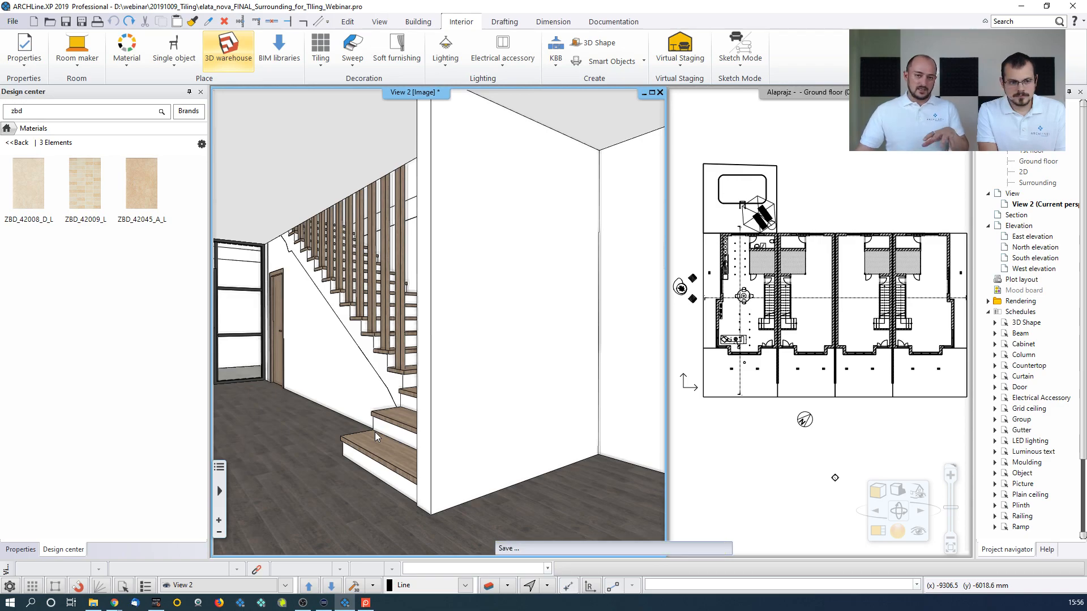
Place the downloaded wall panel object outside on the road in front of the houses and end the placement
scroll(444, 451, down, 6)
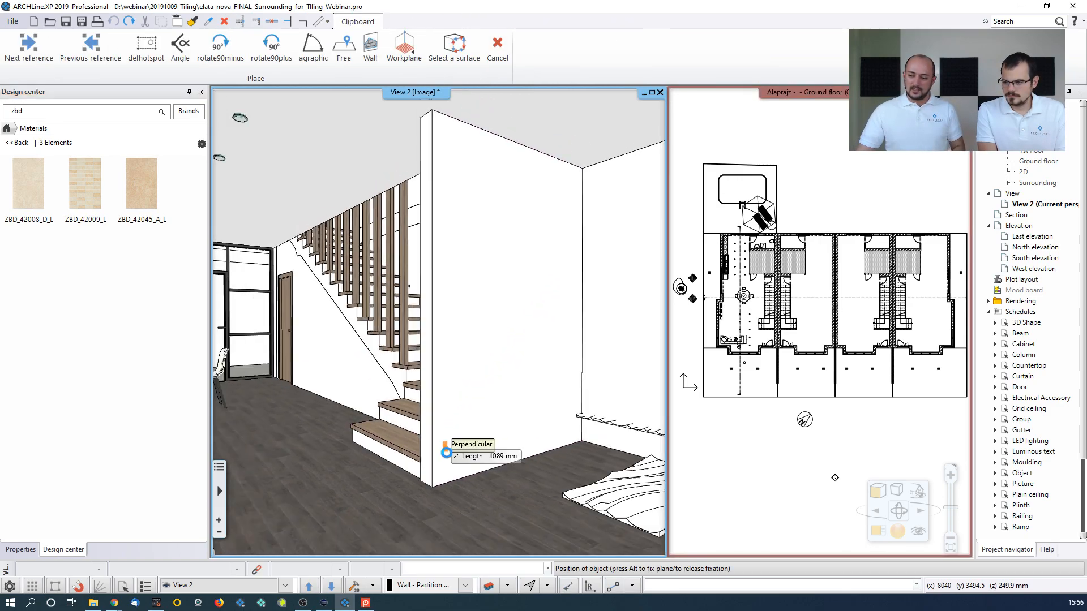
scroll(444, 447, down, 8)
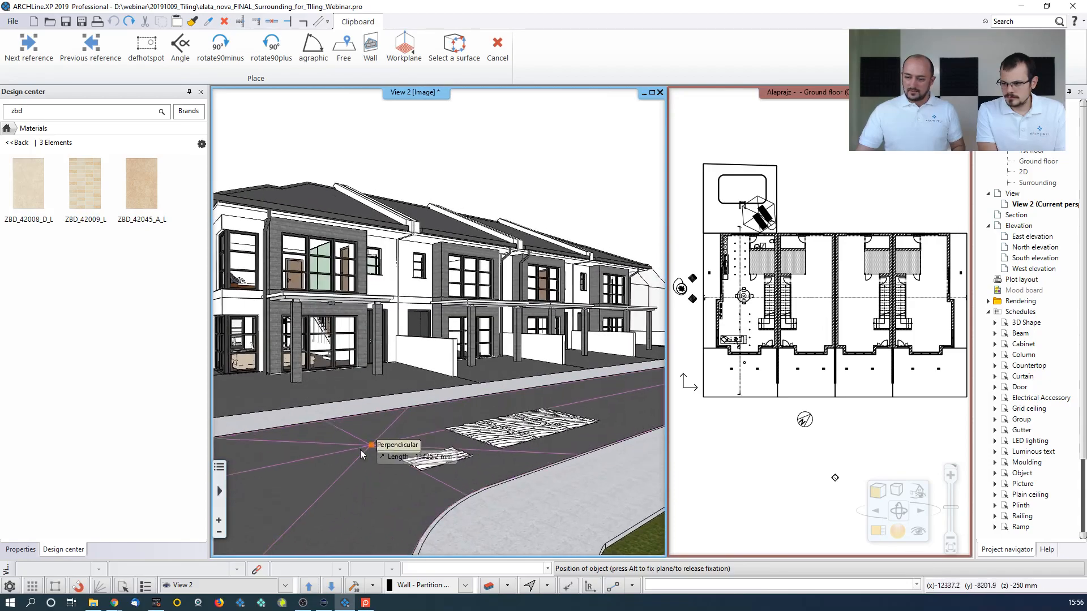
key(Escape)
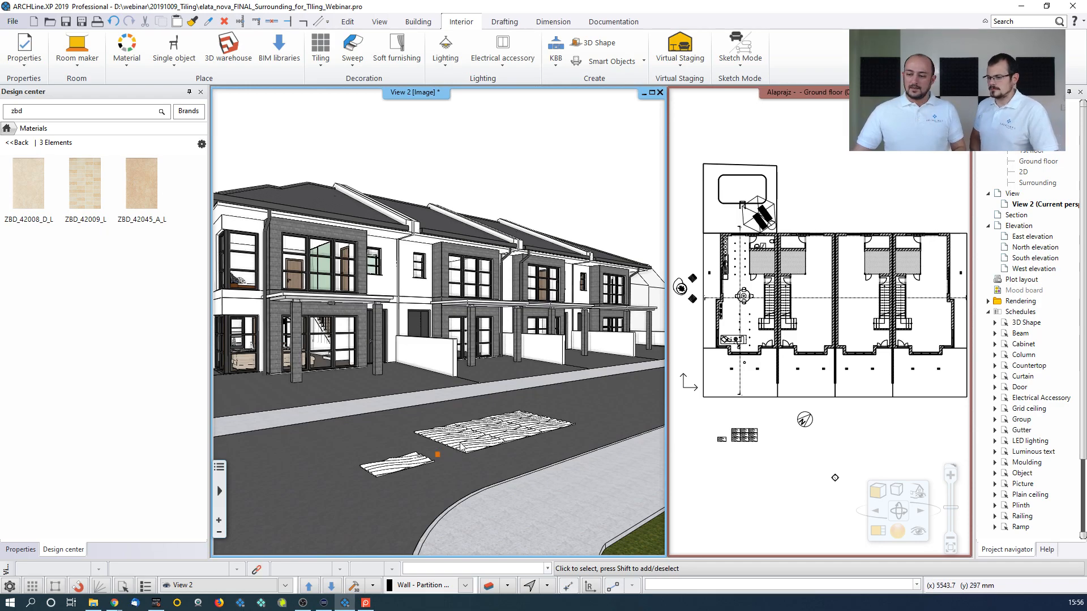
click(471, 440)
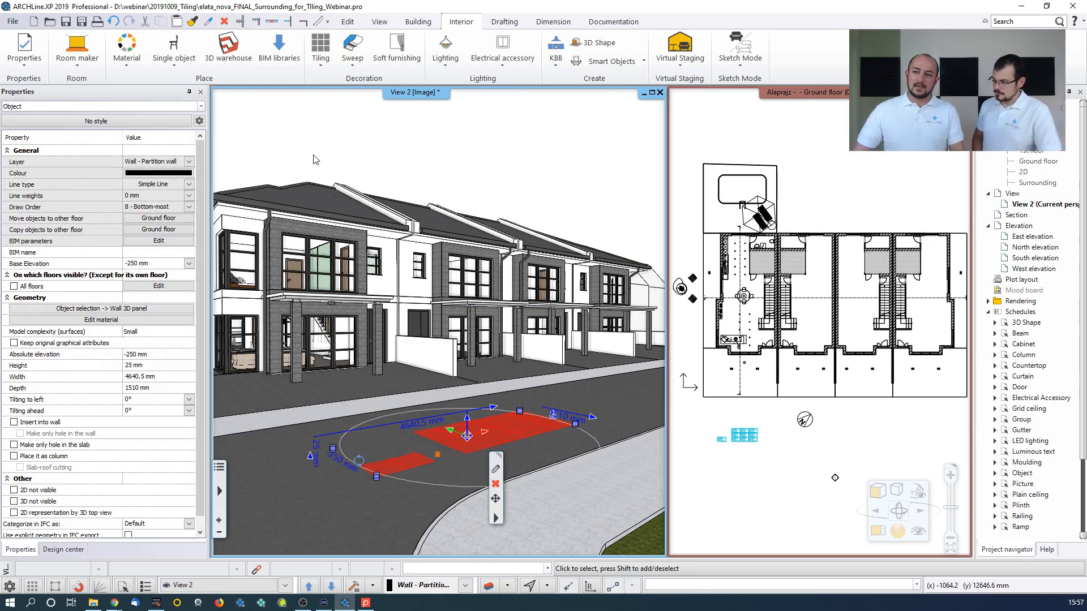
click(357, 22)
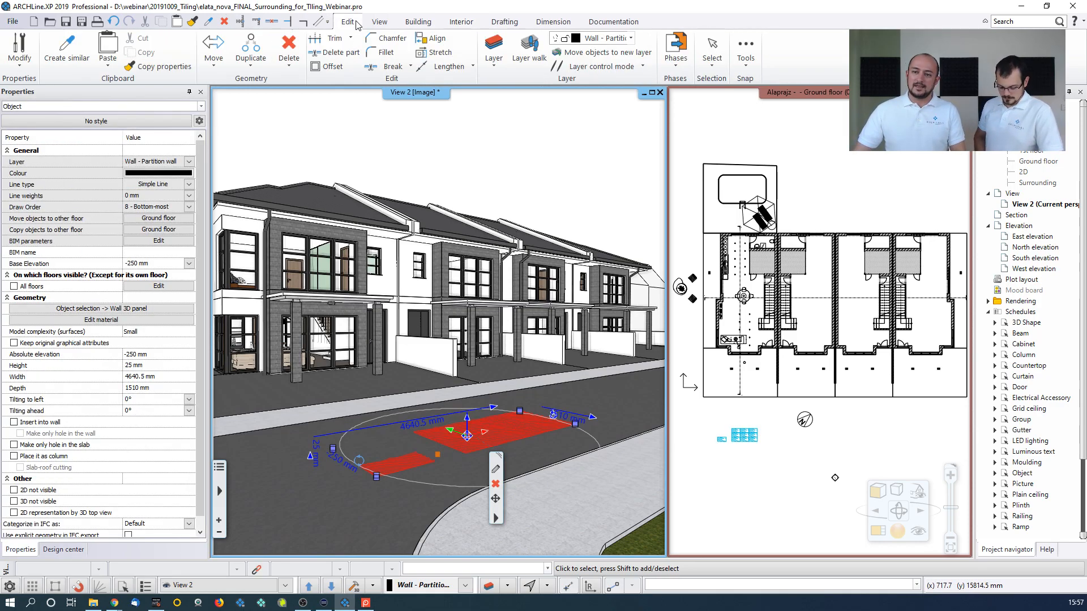
click(22, 63)
mouse_move(40, 189)
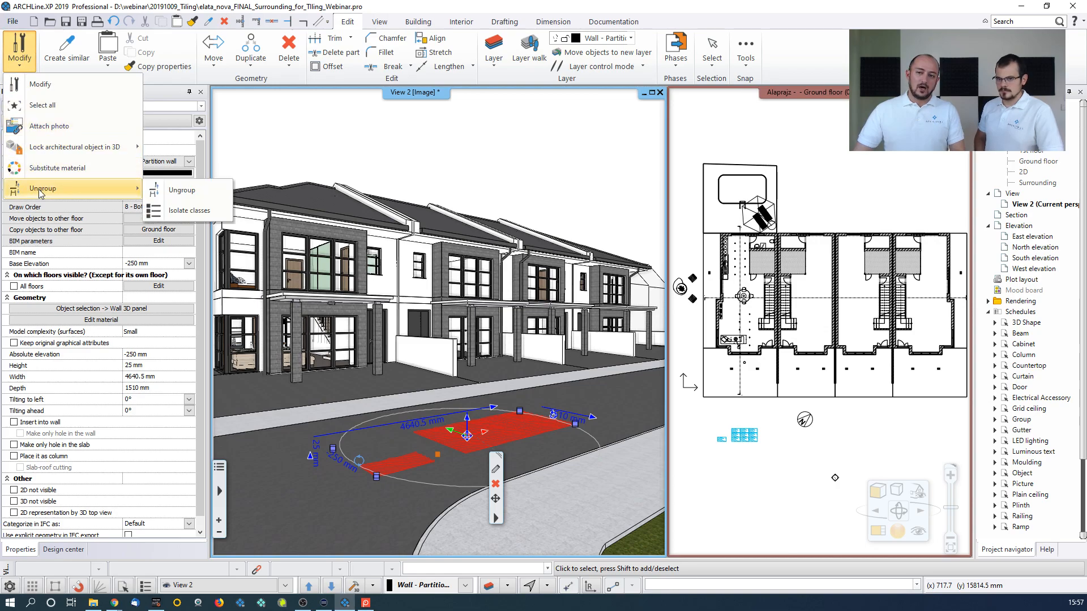
click(181, 191)
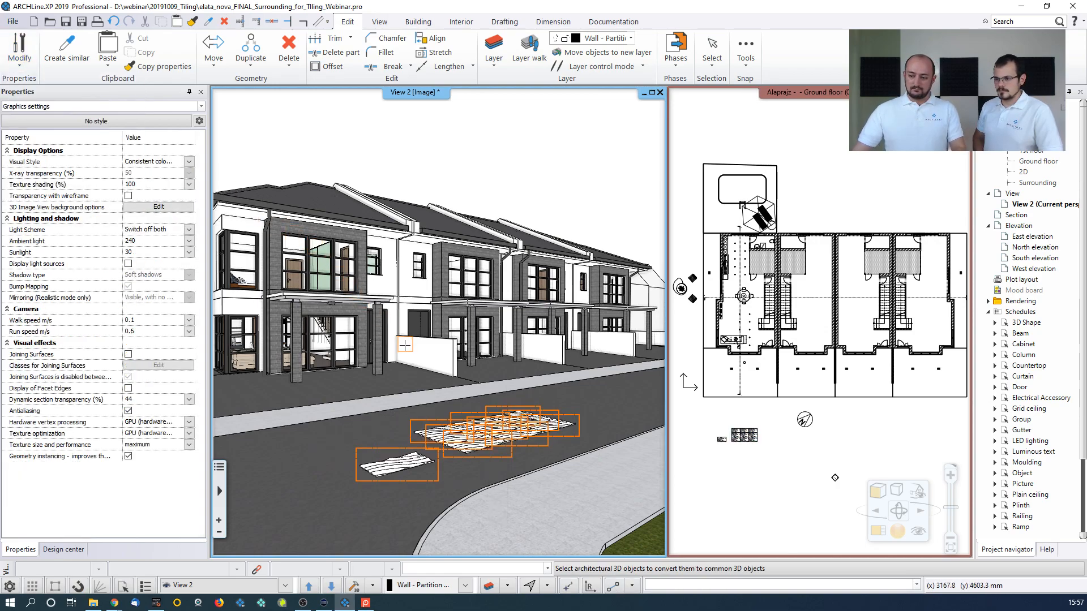
key(Escape)
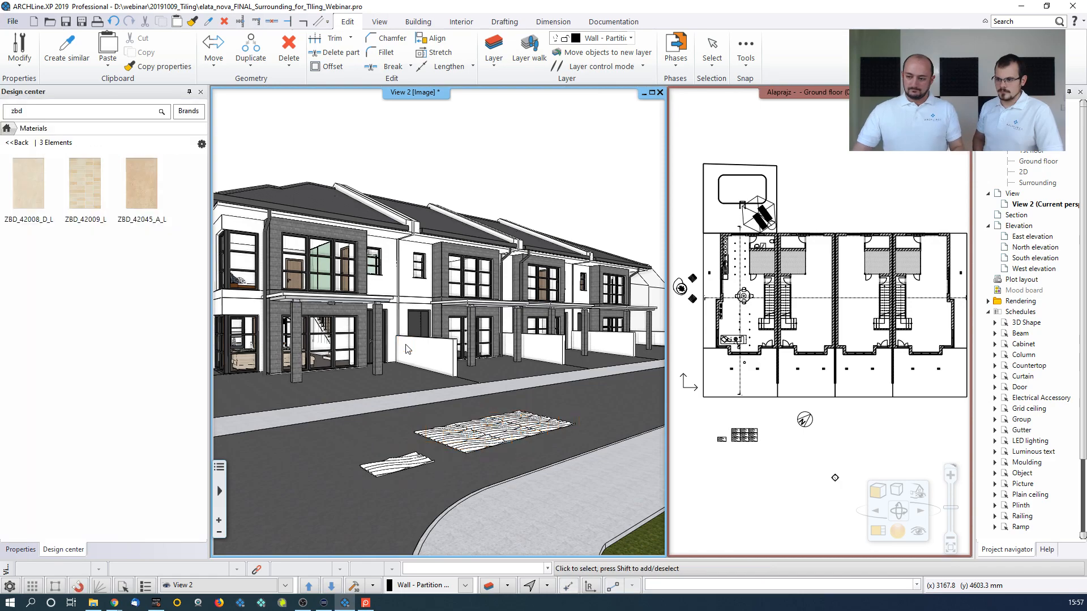
scroll(416, 389, up, 5)
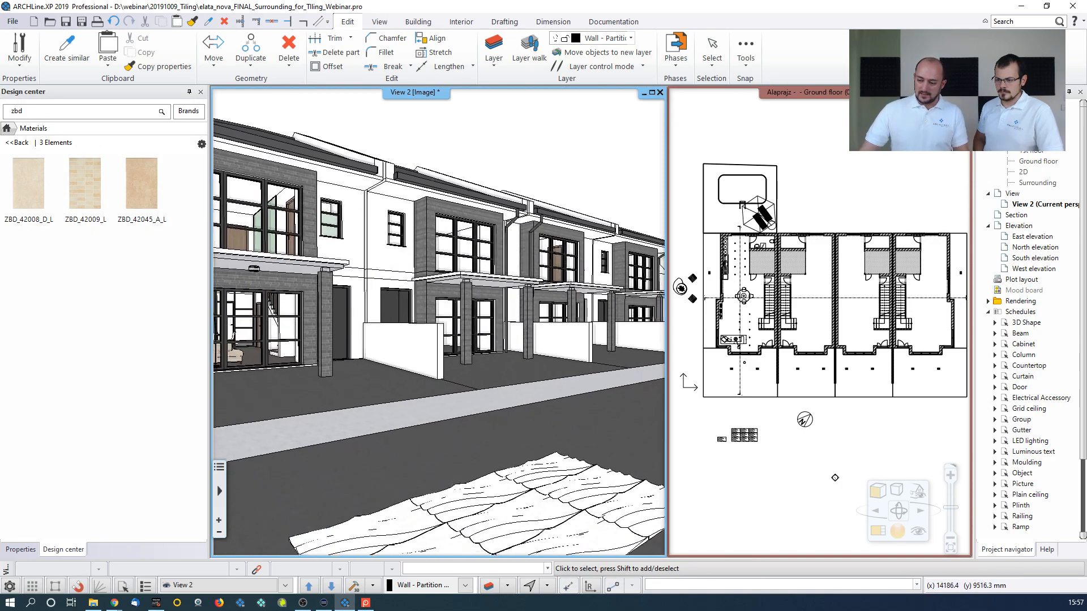
click(490, 534)
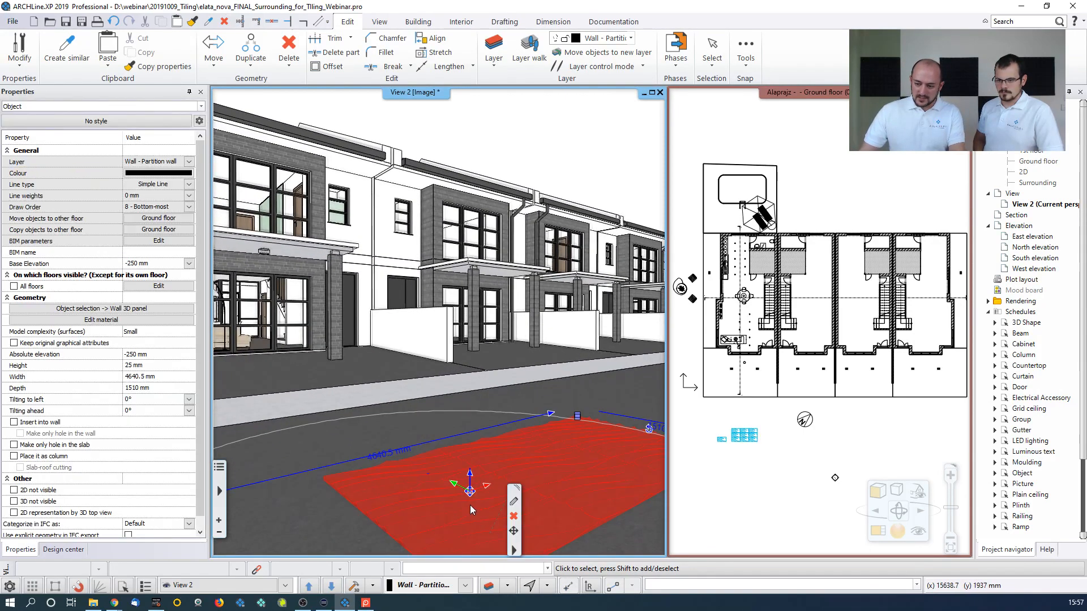
scroll(470, 505, down, 3)
key(Escape)
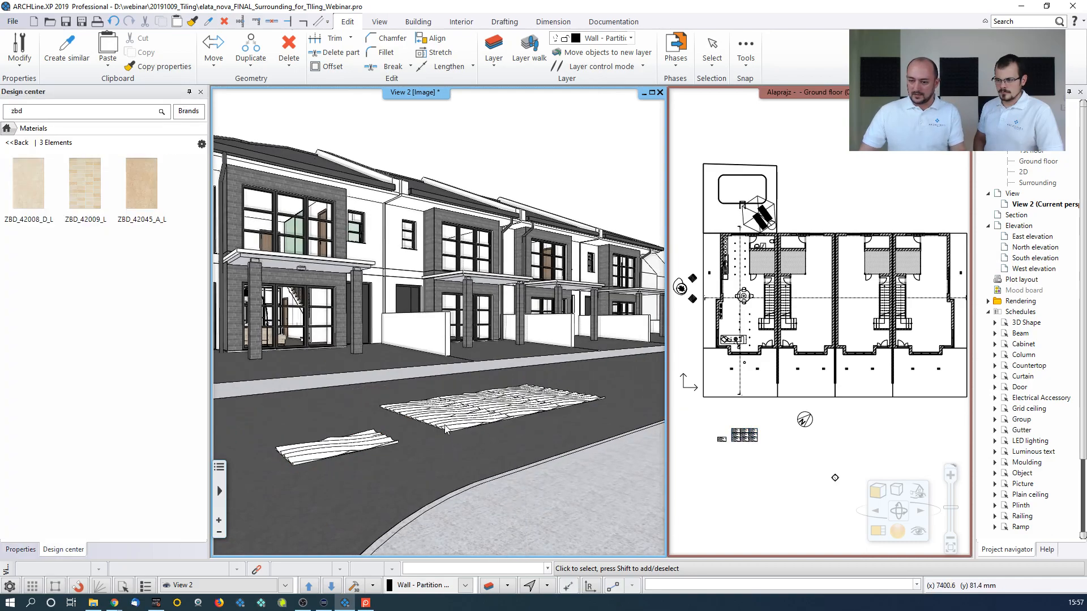
Ungroup the Wall 3D panel object on the road into separate 3D solids
middle_drag(446, 436, 459, 441)
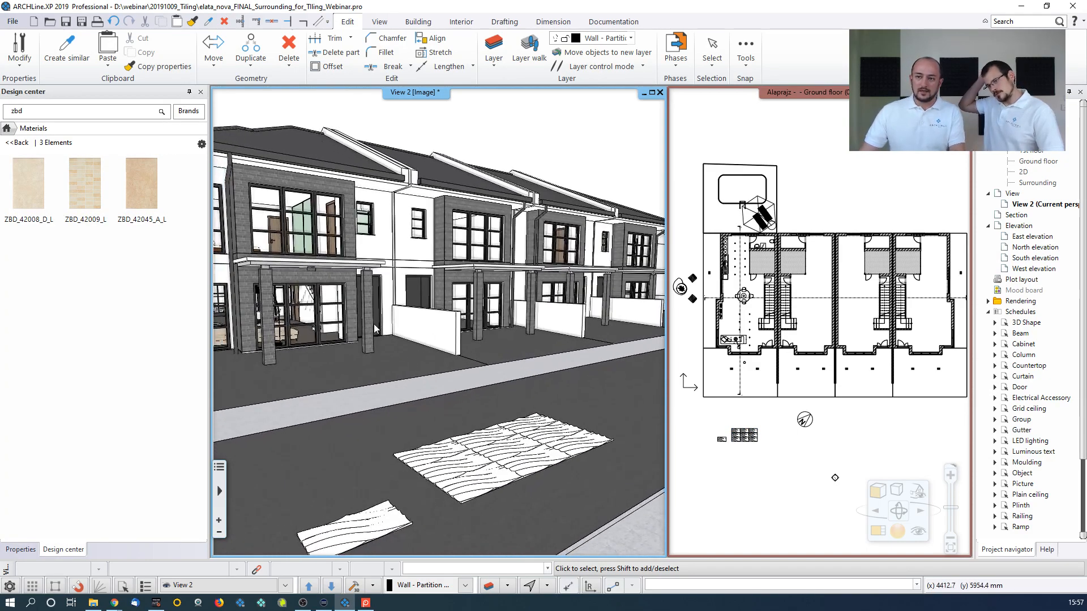
click(454, 465)
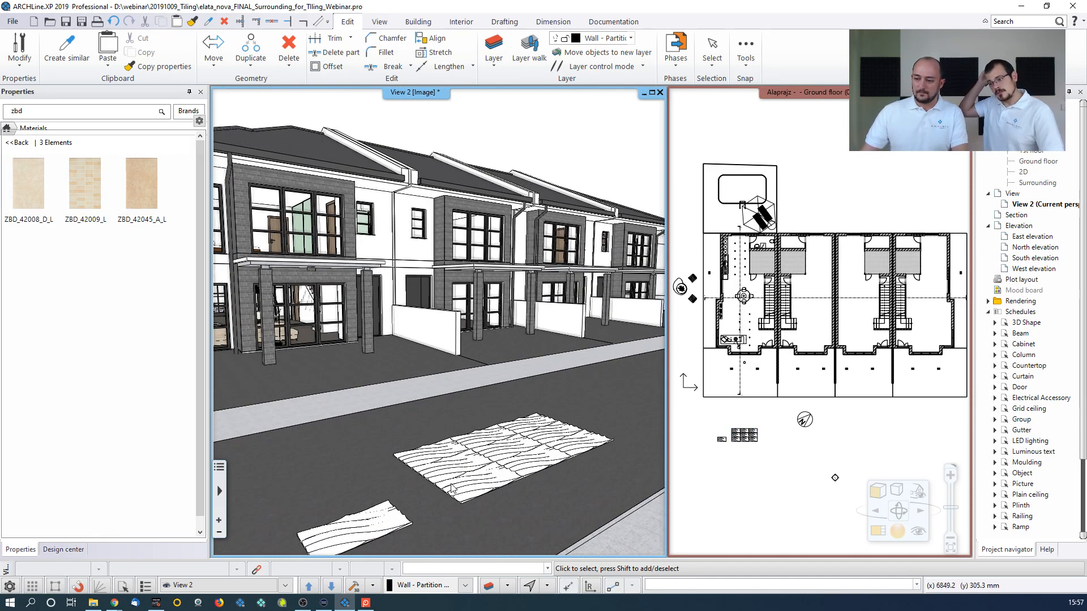
click(22, 65)
mouse_move(42, 191)
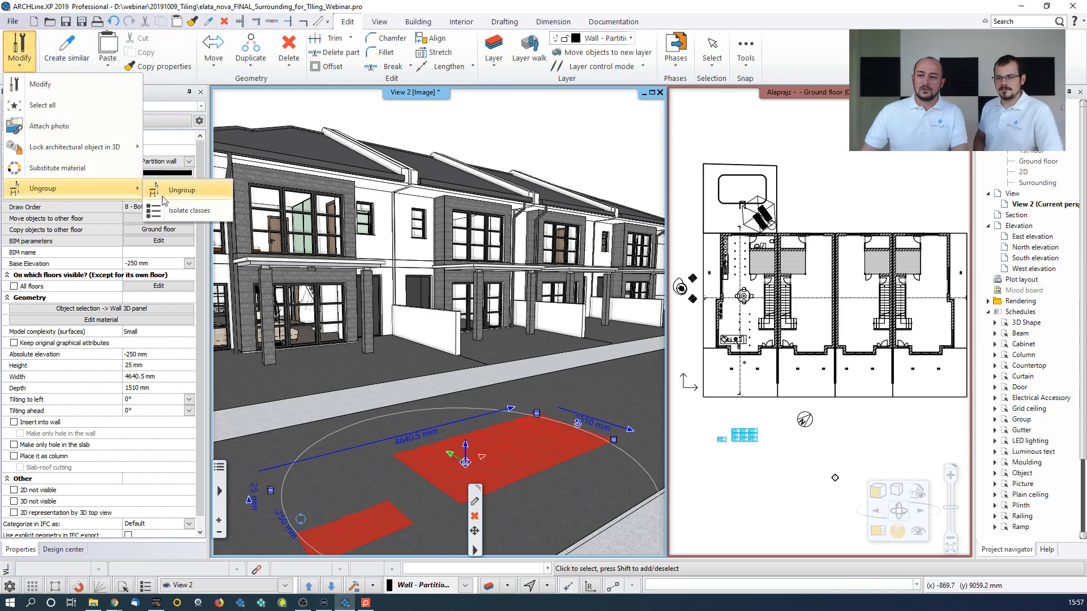
click(187, 193)
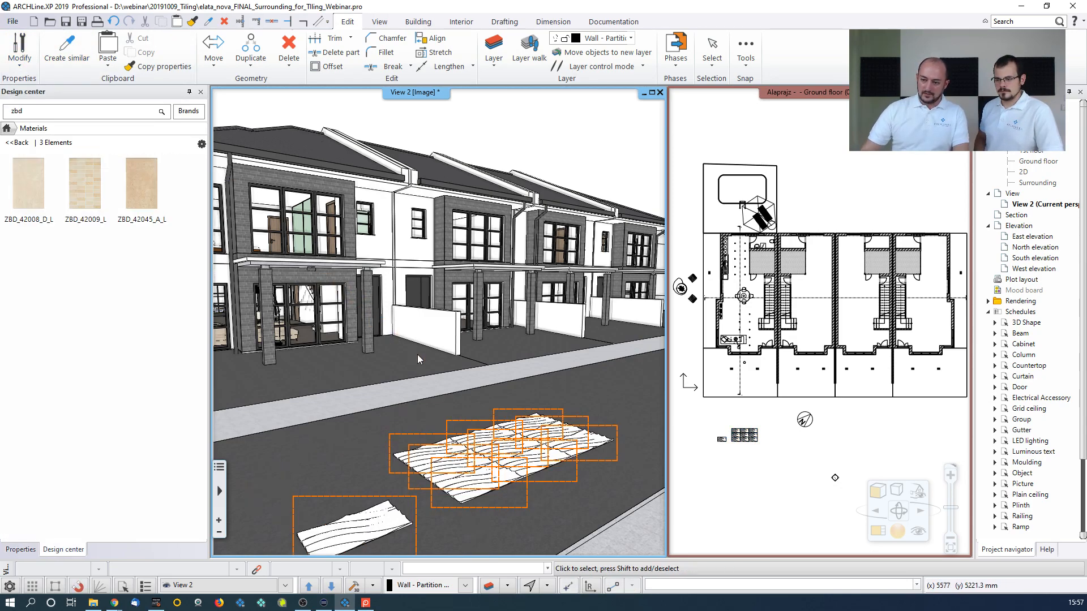
Delete all panels of the joined panel grid on the road, keeping only the single detached wavy panel
click(465, 490)
click(459, 474)
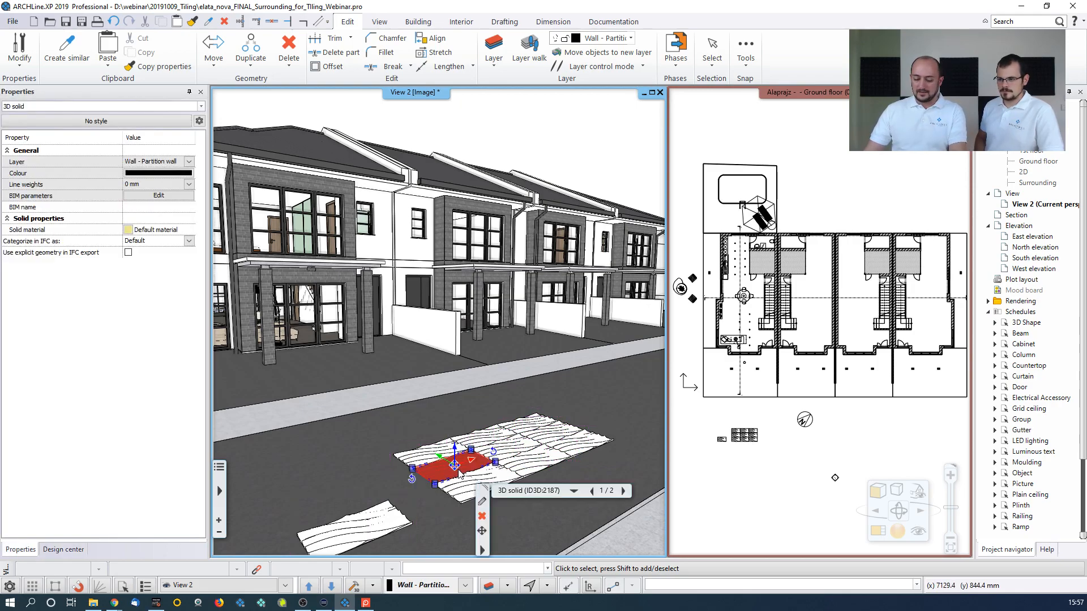
key(Delete)
click(436, 457)
shift+click(489, 441)
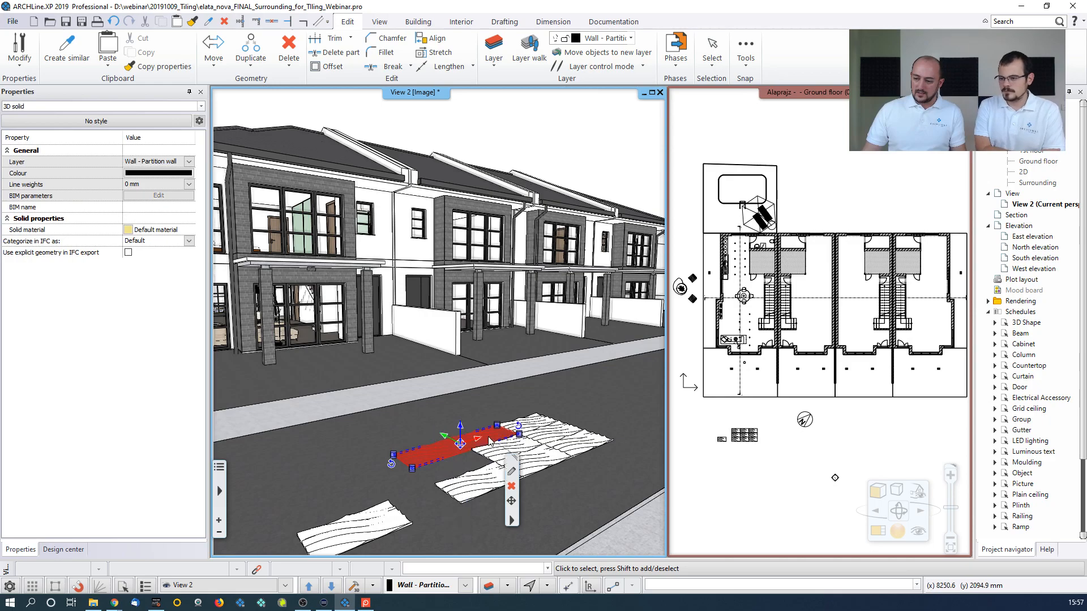
shift+click(510, 453)
shift+click(541, 429)
shift+click(556, 435)
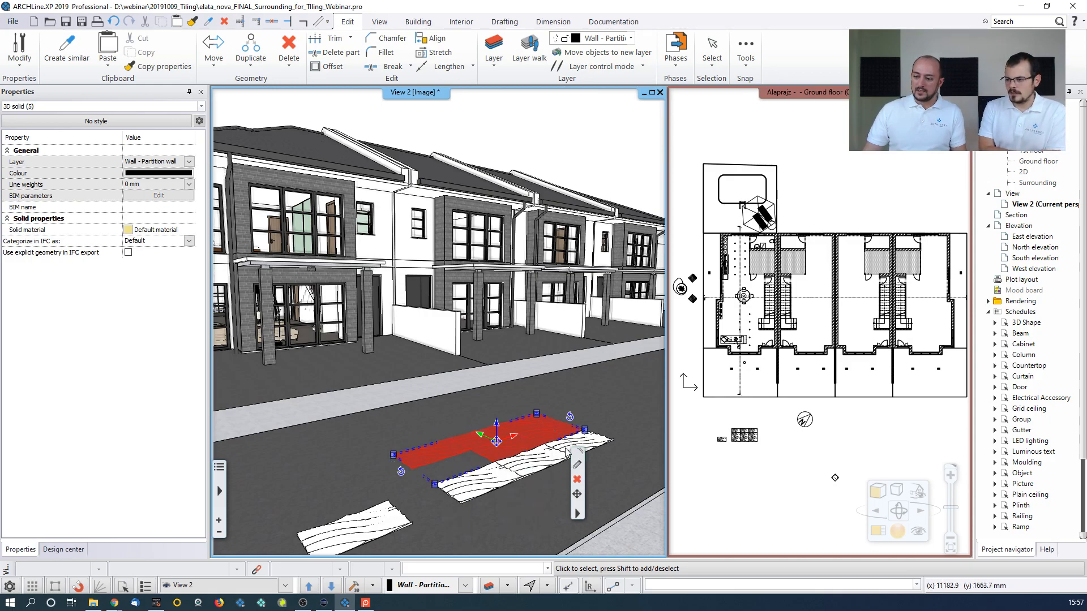
shift+click(566, 451)
shift+click(529, 463)
shift+click(494, 481)
key(Delete)
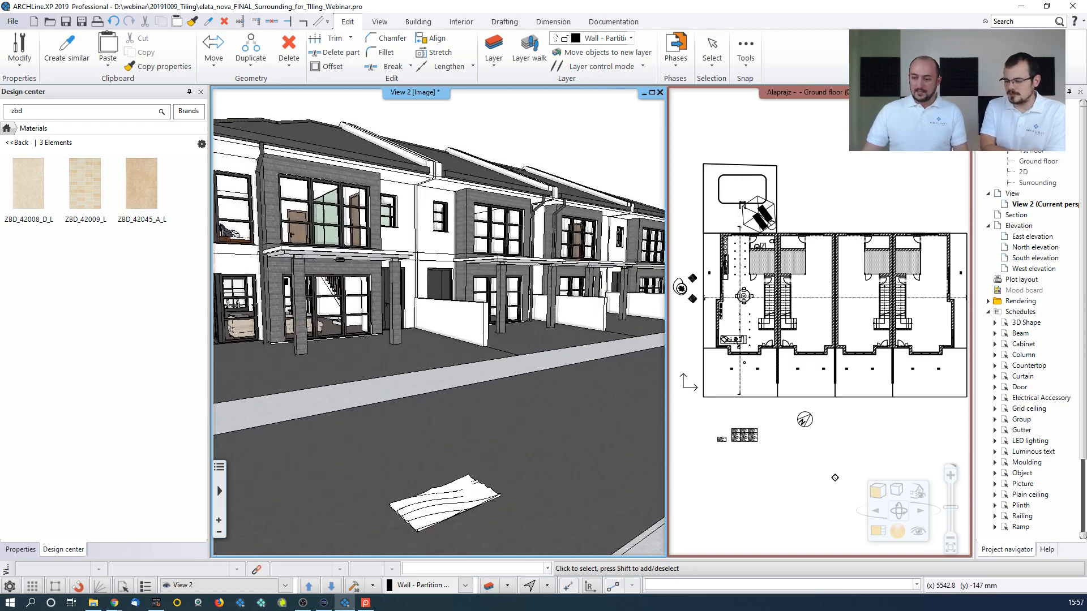
Save the wavy panel on the road as a new library object named "Webinar 3D wall panel" in sub category "Wall panels"
mouse_move(491, 468)
middle_down()
mouse_move(511, 447)
mouse_move(482, 478)
mouse_move(494, 457)
middle_up()
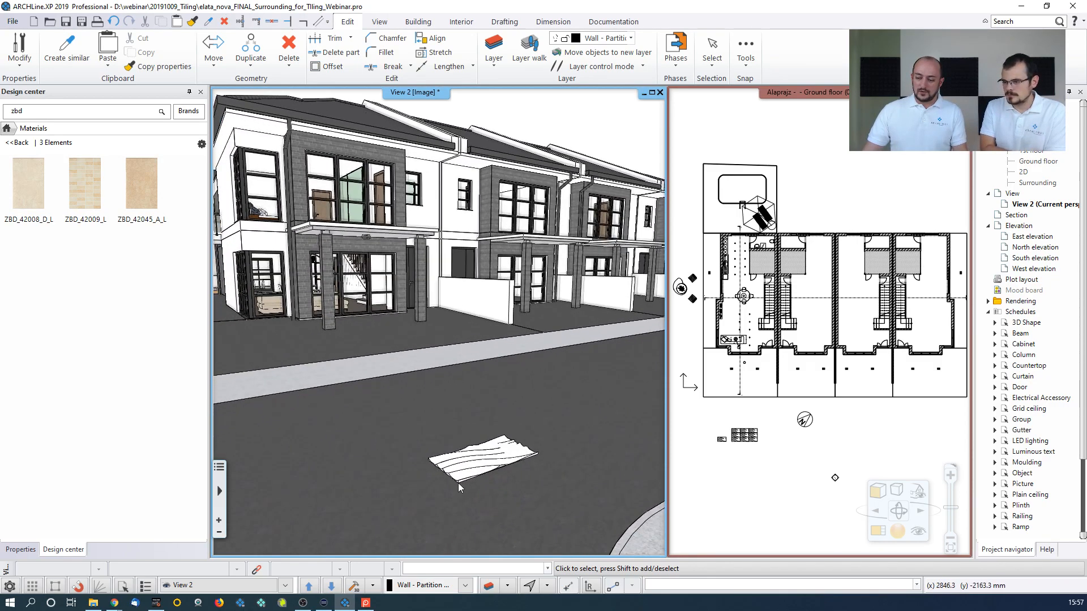
click(477, 465)
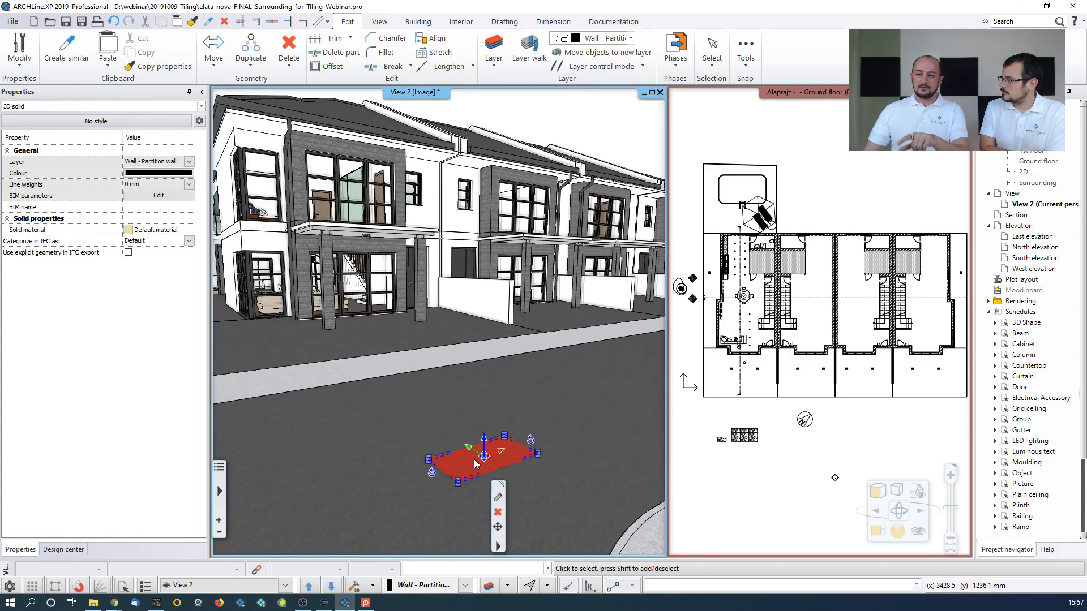
click(453, 25)
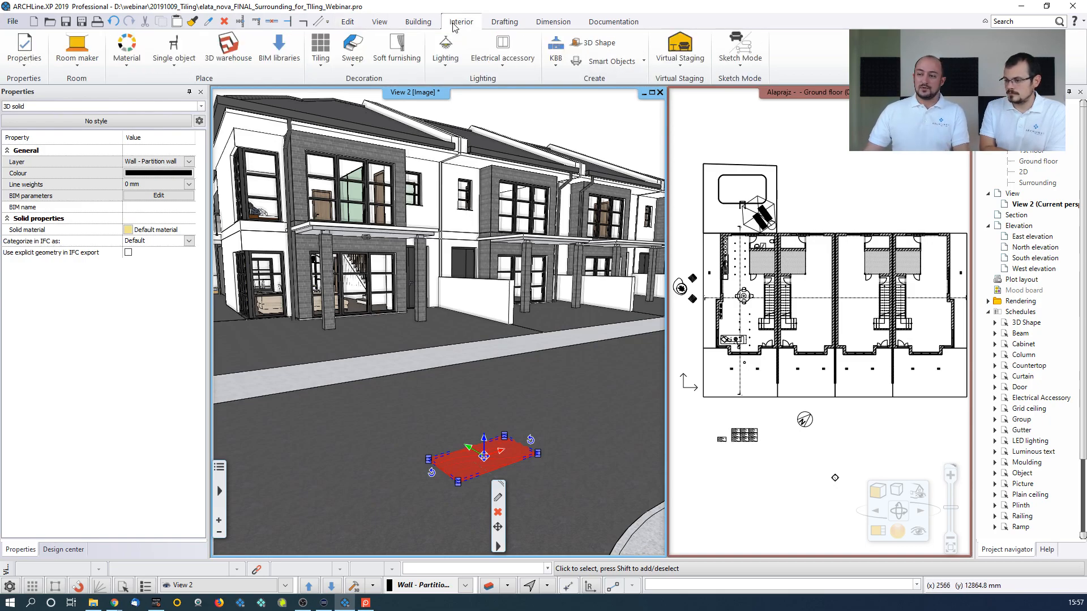
click(174, 54)
click(191, 244)
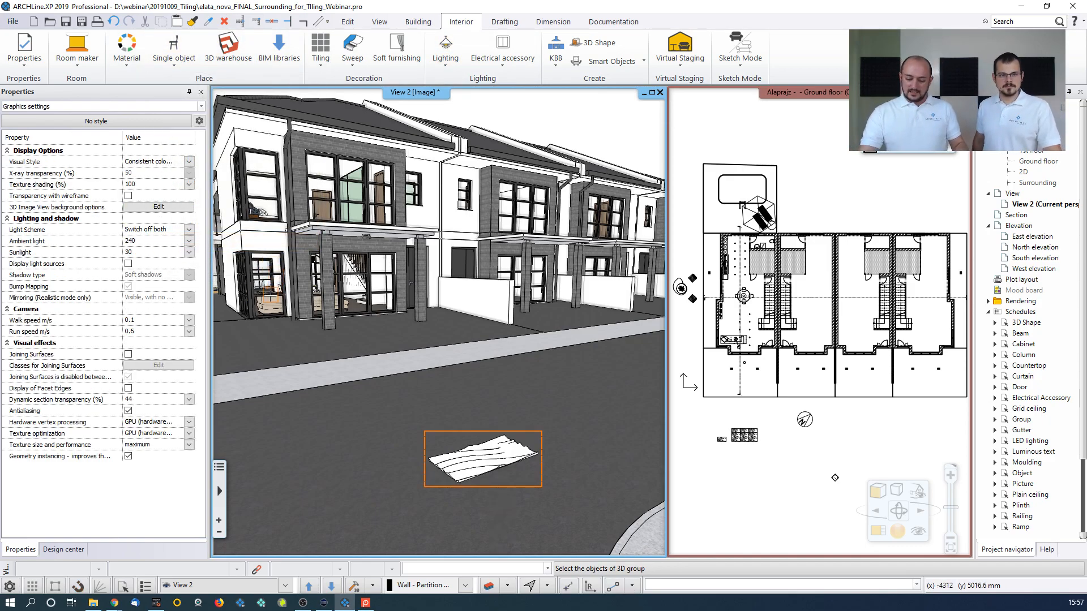
key(Return)
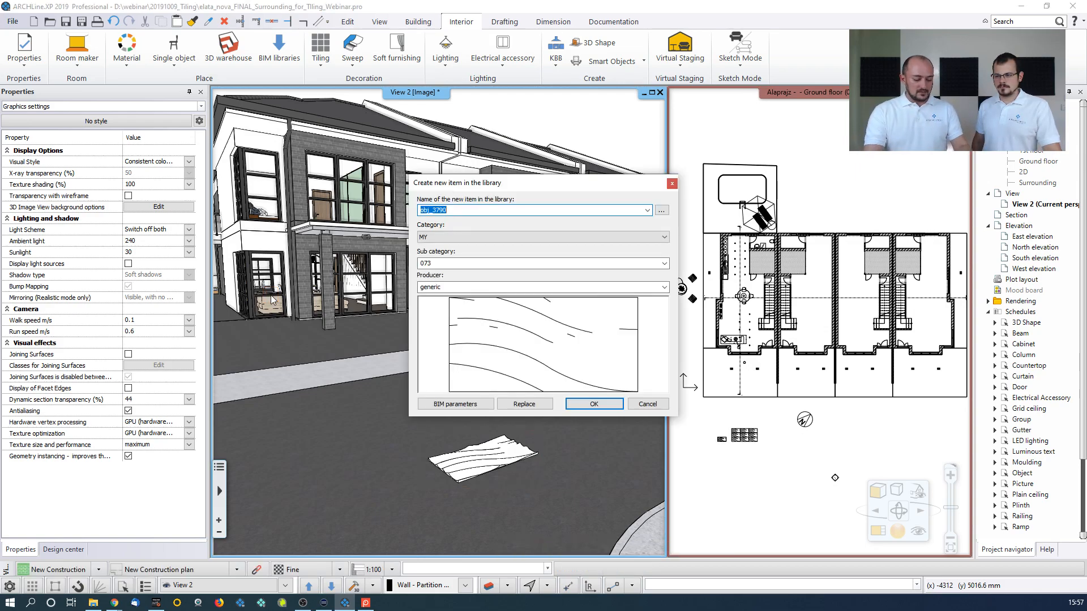
text(Webinar 3D wall panel)
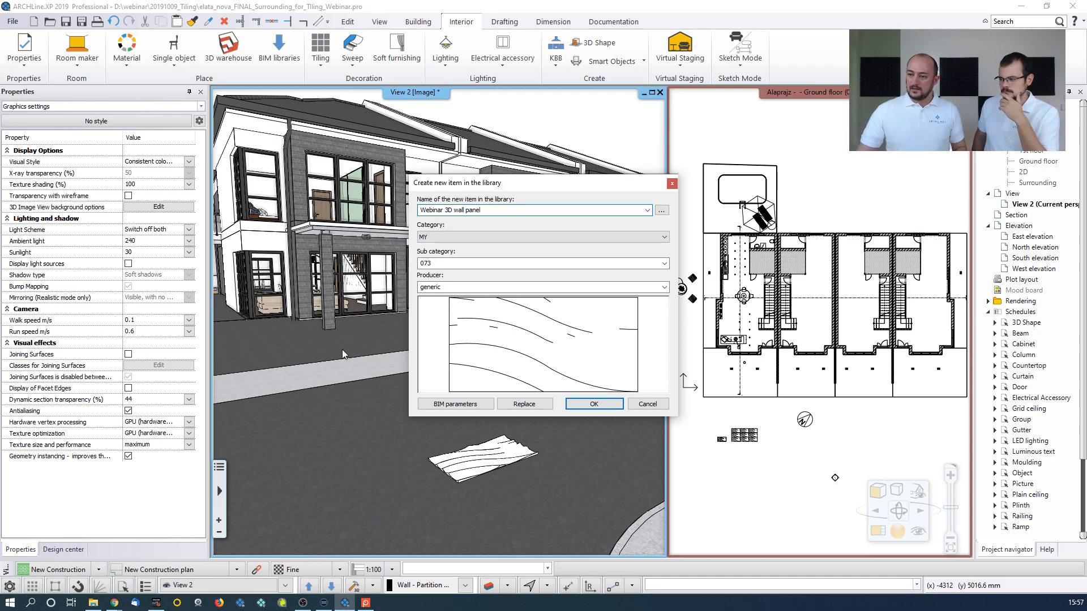
double_click(439, 264)
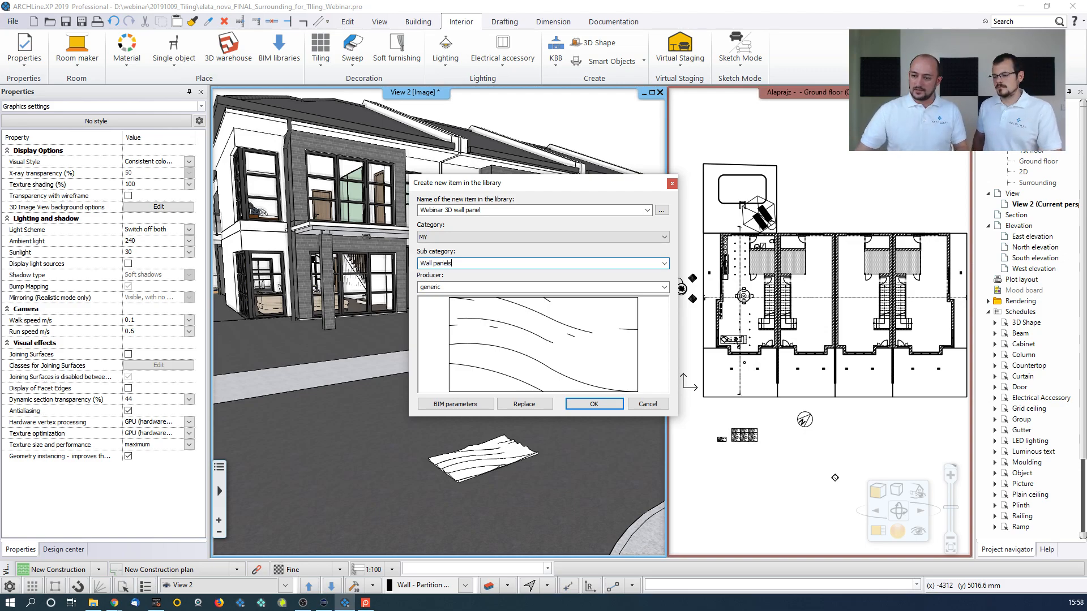
click(584, 405)
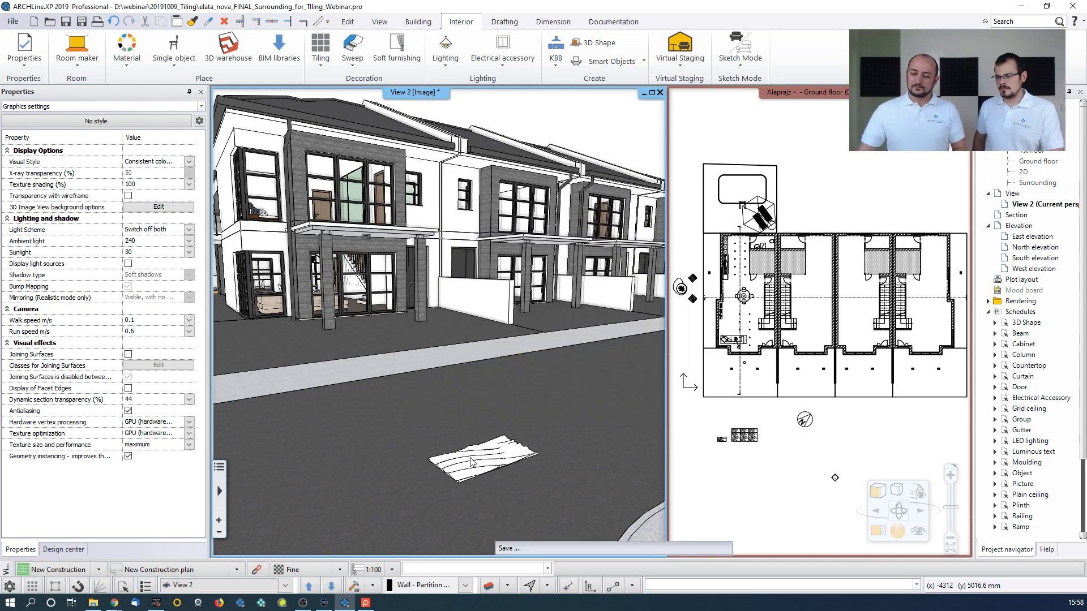
Delete the wavy panel from the road and the leftover panel grid from the ground floor plan
click(474, 435)
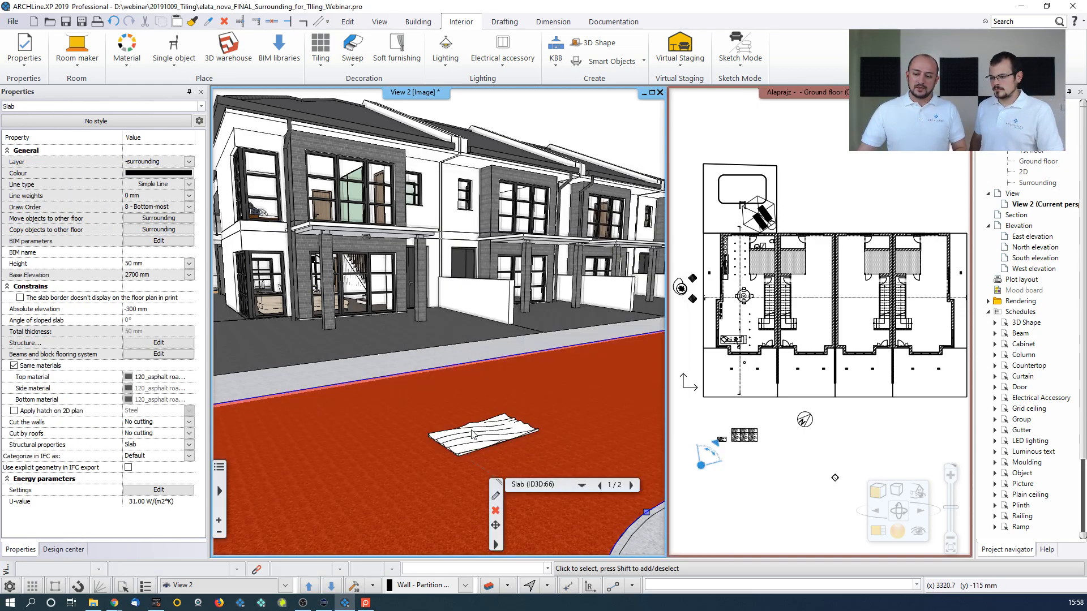
click(474, 434)
key(Delete)
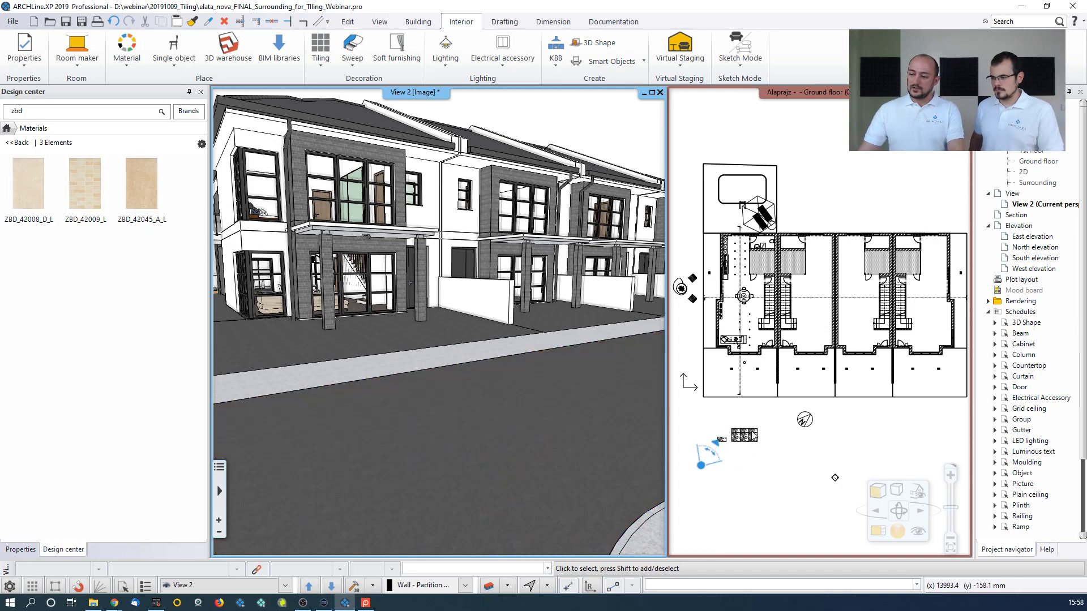
click(751, 433)
click(747, 437)
key(Delete)
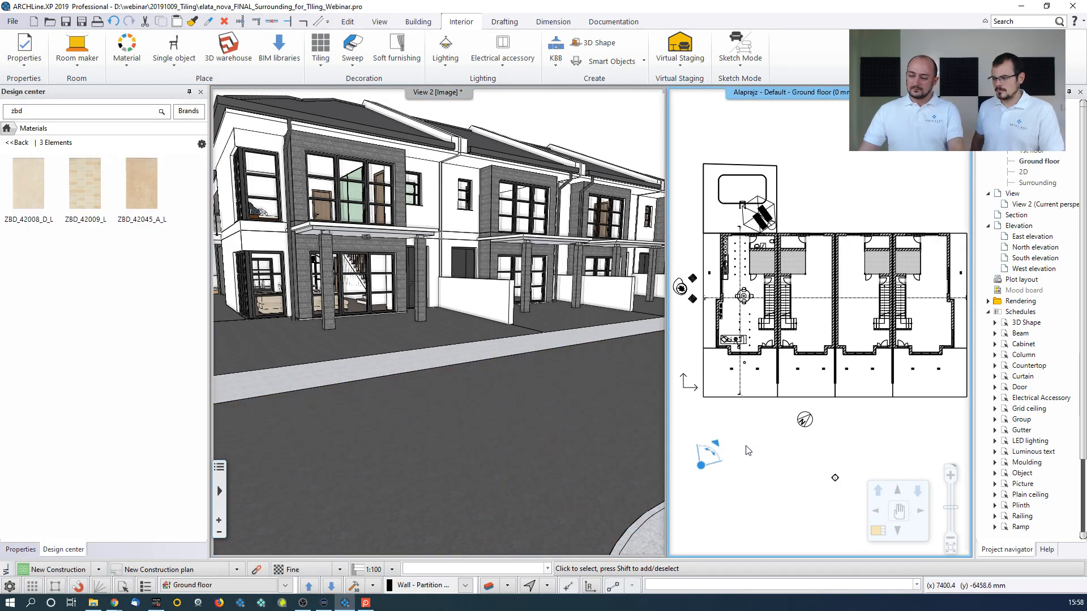
Start wall-side tiling on the white living area wall beside the staircase, limited to this wall only
middle_drag(730, 432, 730, 431)
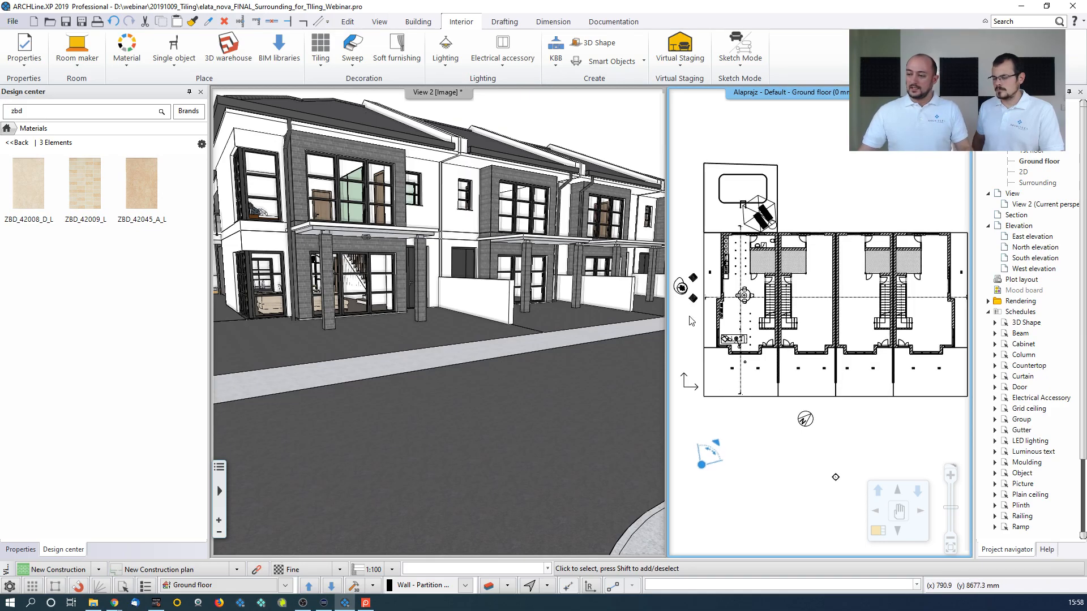
click(298, 292)
scroll(298, 292, up, 4)
scroll(297, 288, up, 10)
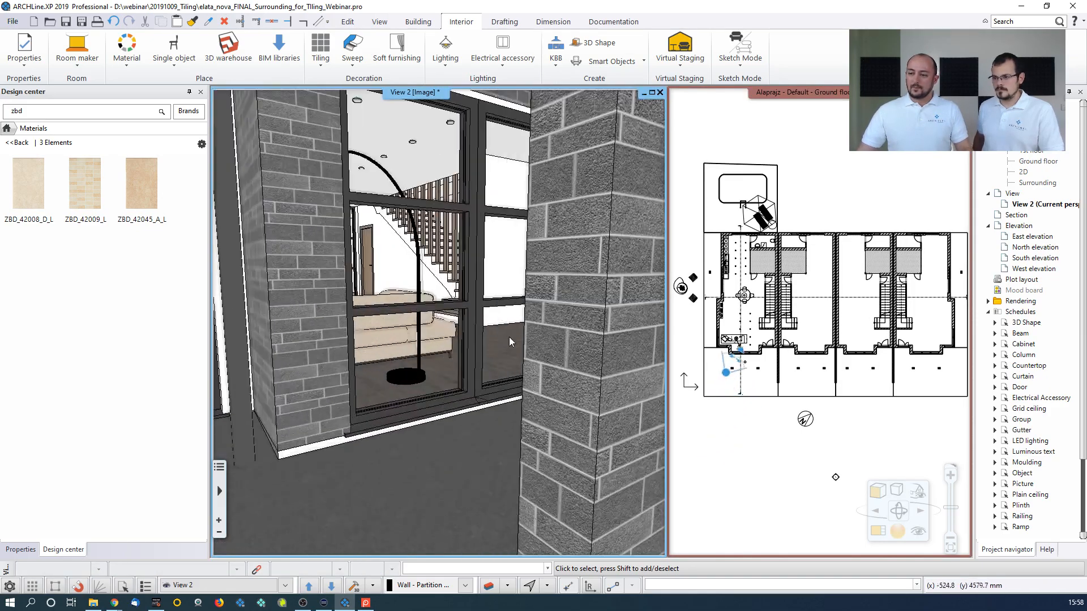
scroll(548, 262, up, 4)
mouse_move(547, 231)
middle_down()
mouse_move(538, 318)
mouse_move(547, 268)
mouse_move(550, 300)
mouse_move(480, 390)
mouse_move(477, 292)
middle_up()
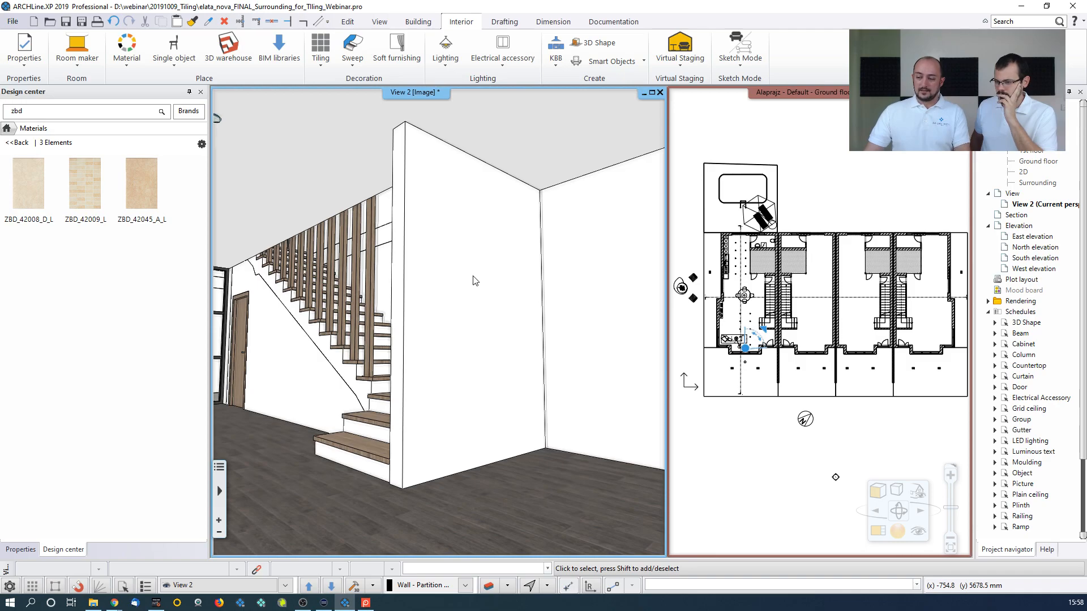
right_click(475, 282)
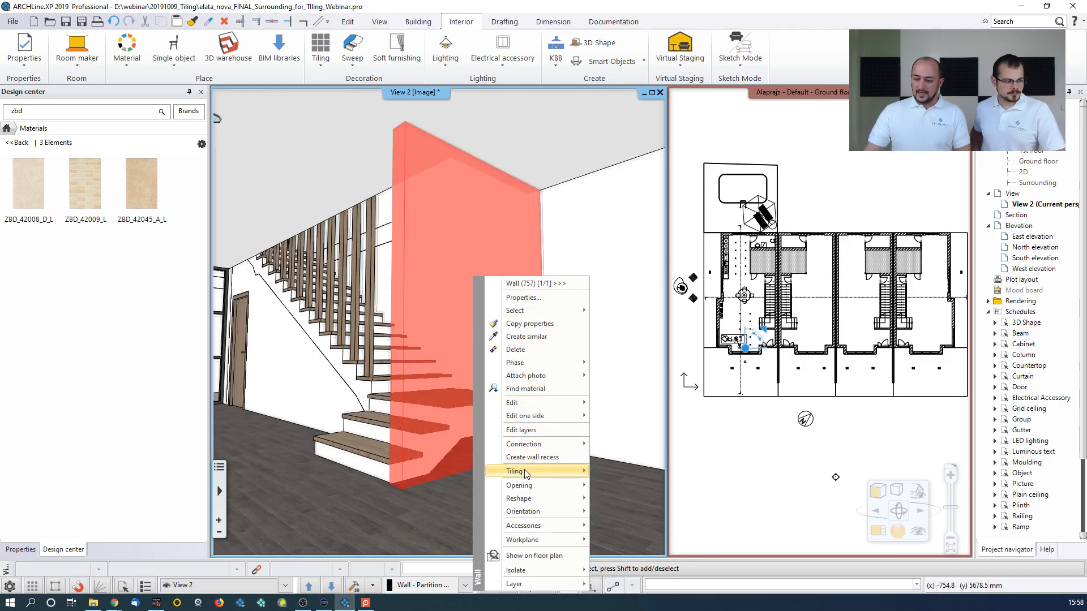
mouse_move(527, 473)
mouse_move(614, 484)
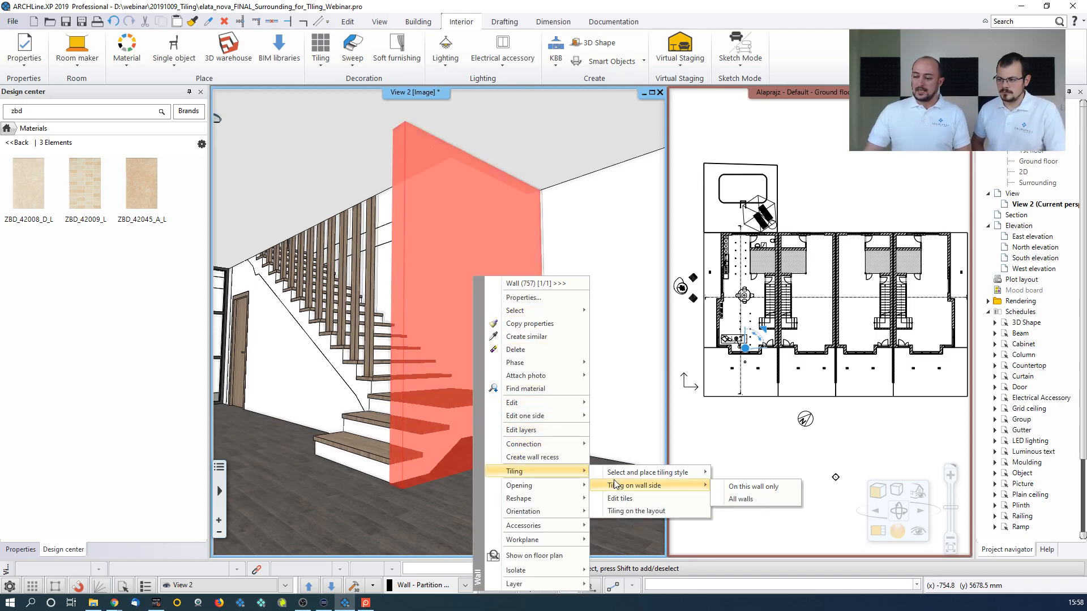
click(747, 488)
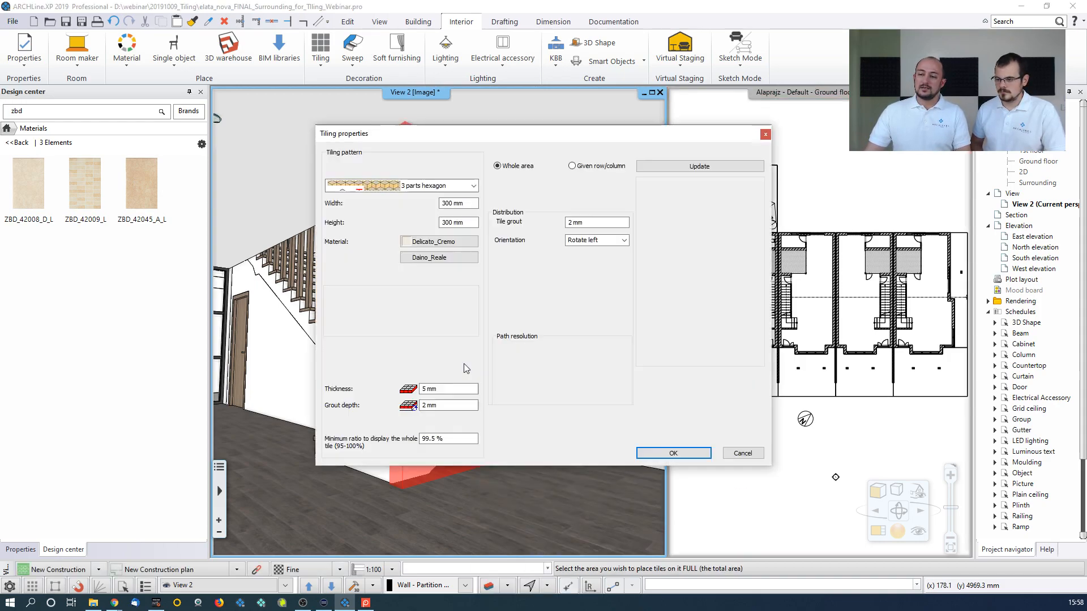
Switch the tiling pattern to an object and choose "Webinar 3D wall panel" from the Wall panels category of the MY library
click(473, 166)
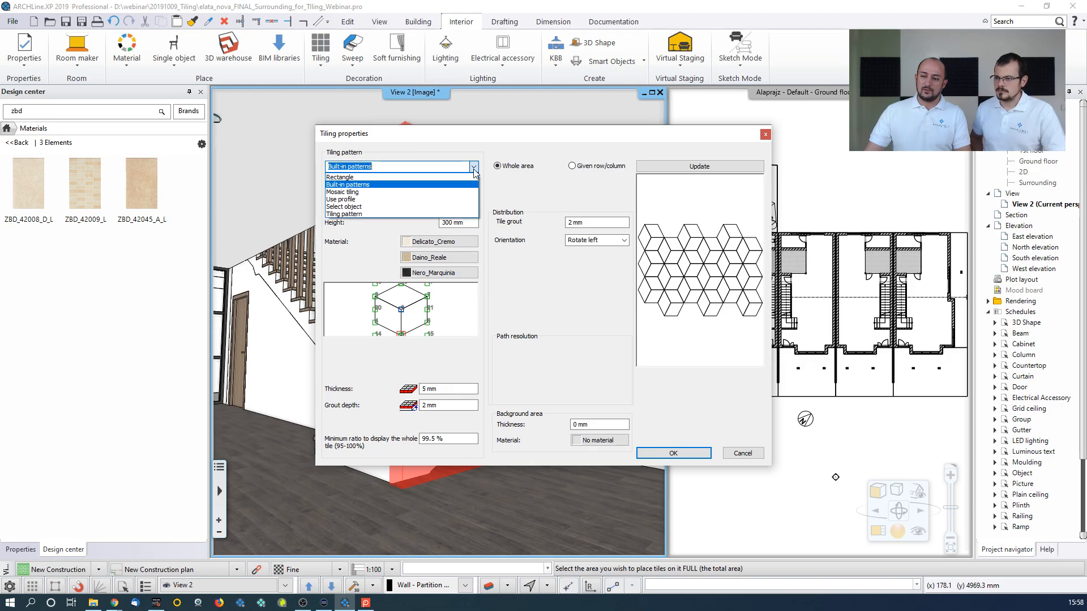
click(357, 212)
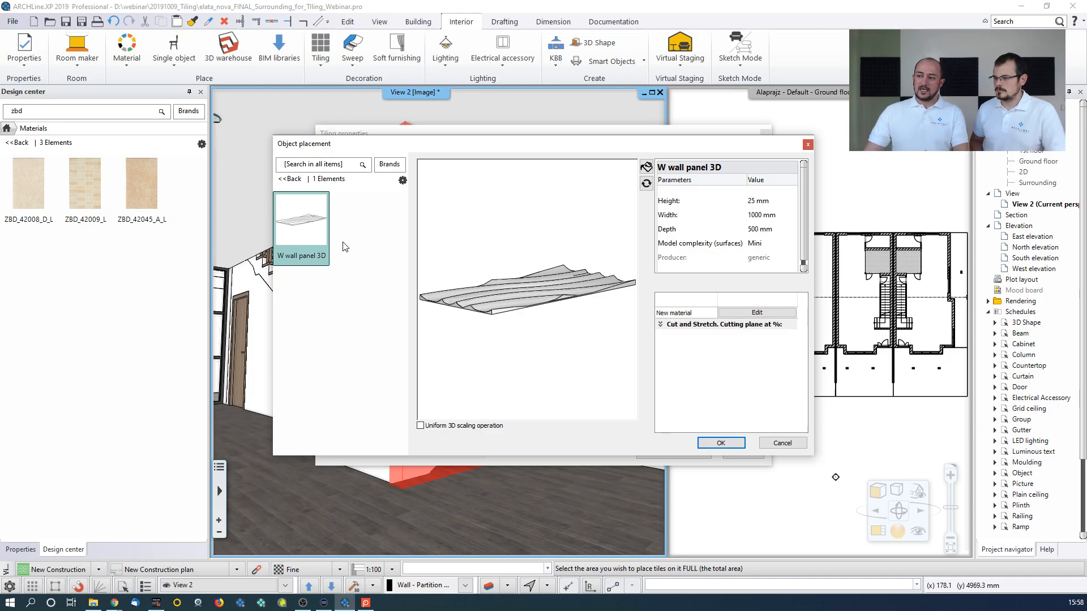
mouse_move(330, 255)
click(290, 179)
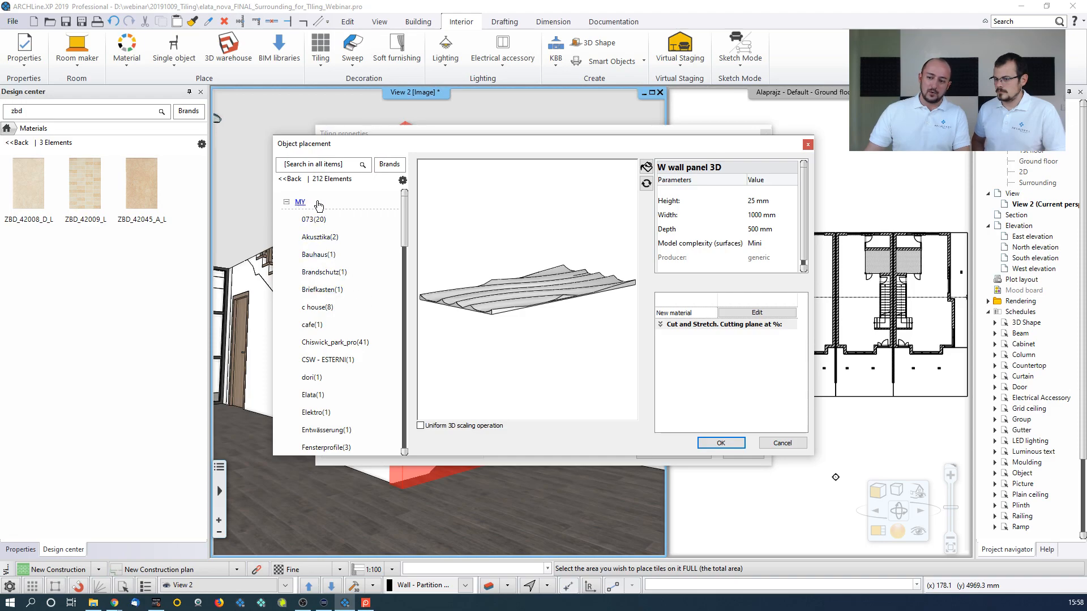
drag(405, 236, 403, 304)
click(318, 393)
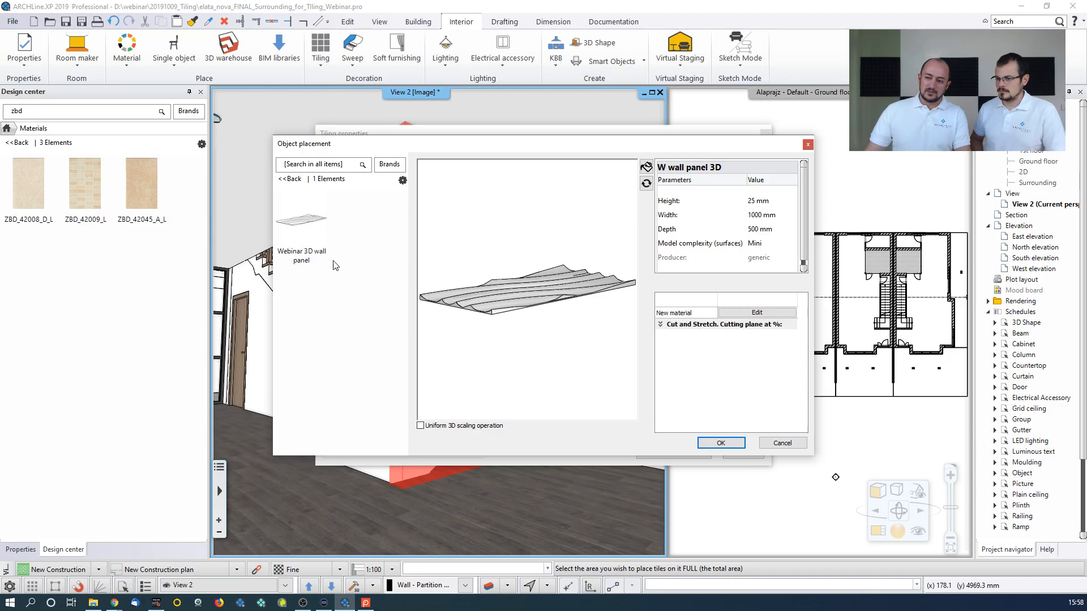
click(318, 249)
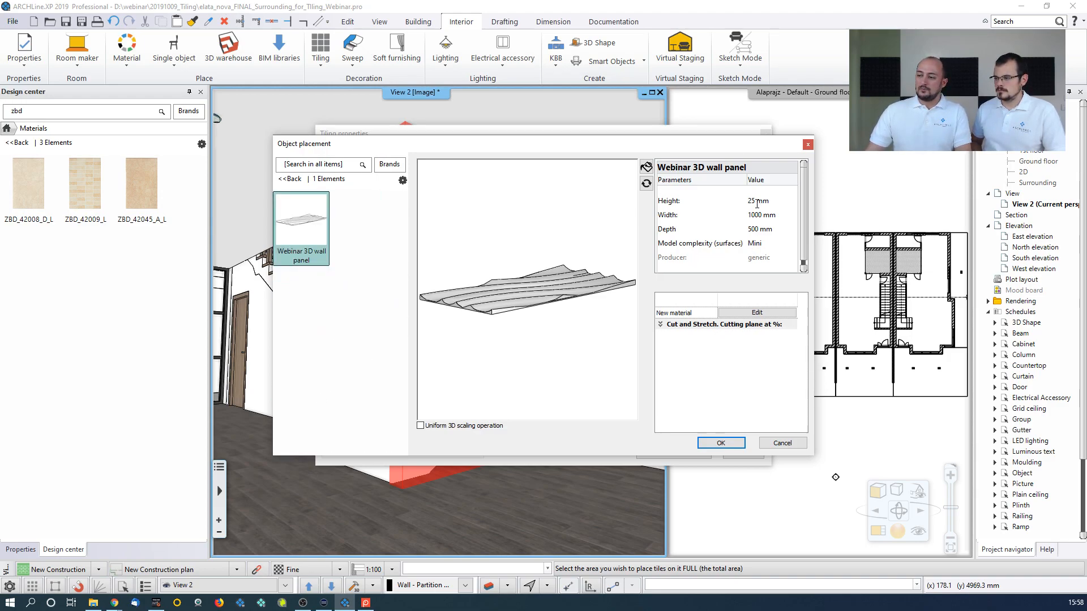
click(720, 442)
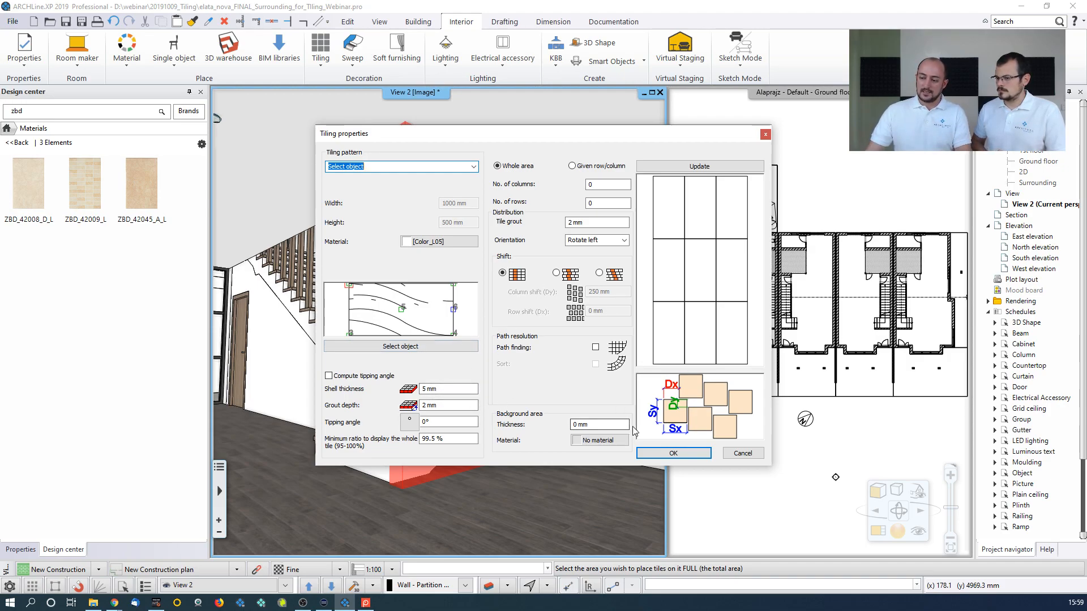
Set the tile orientation to Original and lay the panels from the wall's lower corner by the stairs along its bottom edge
click(623, 240)
click(601, 253)
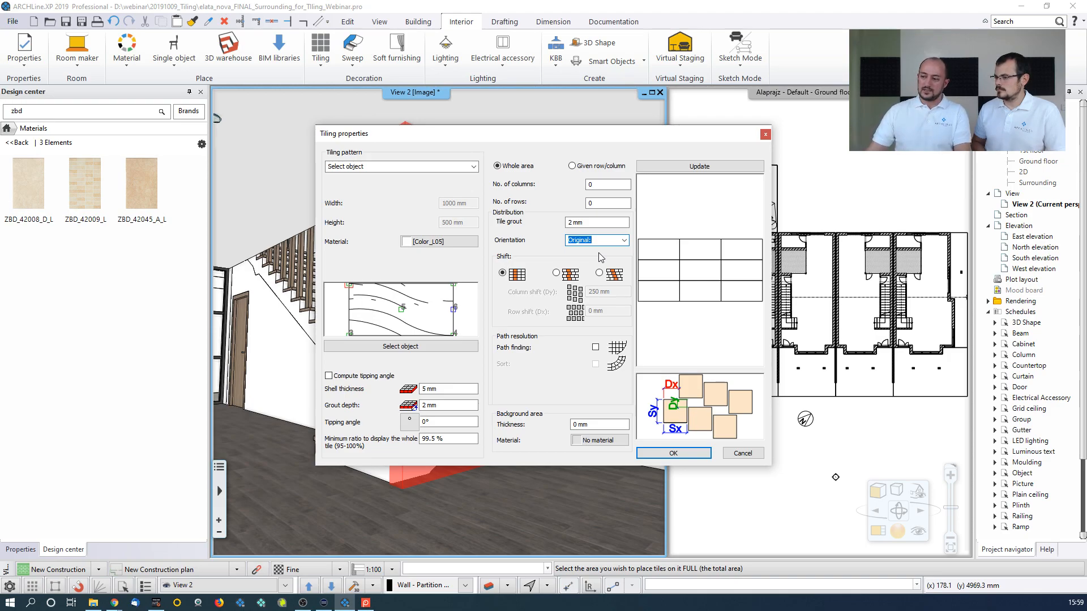
click(671, 453)
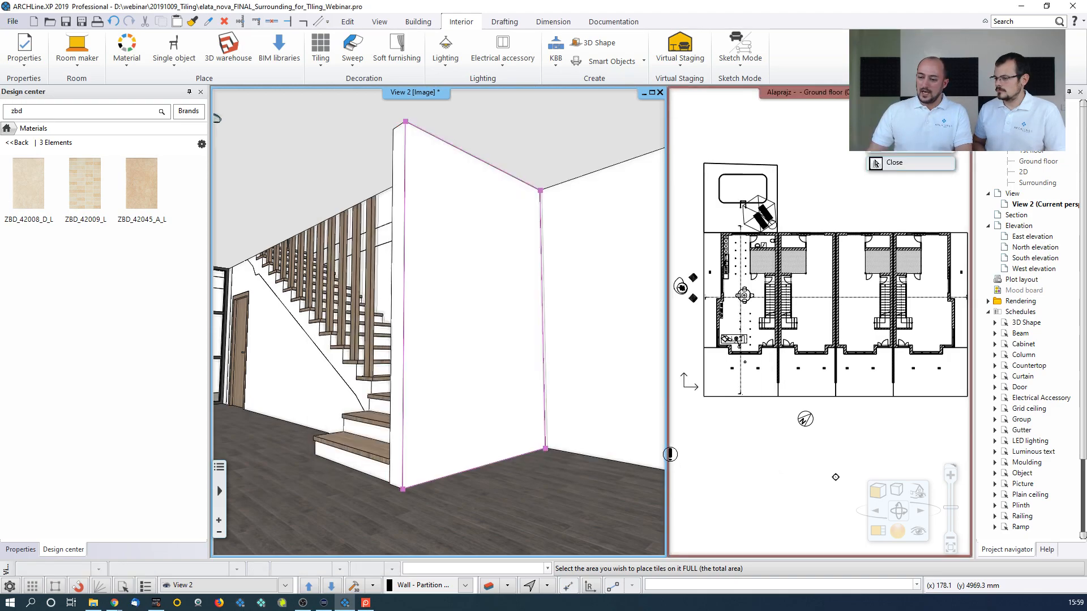
click(402, 489)
click(504, 461)
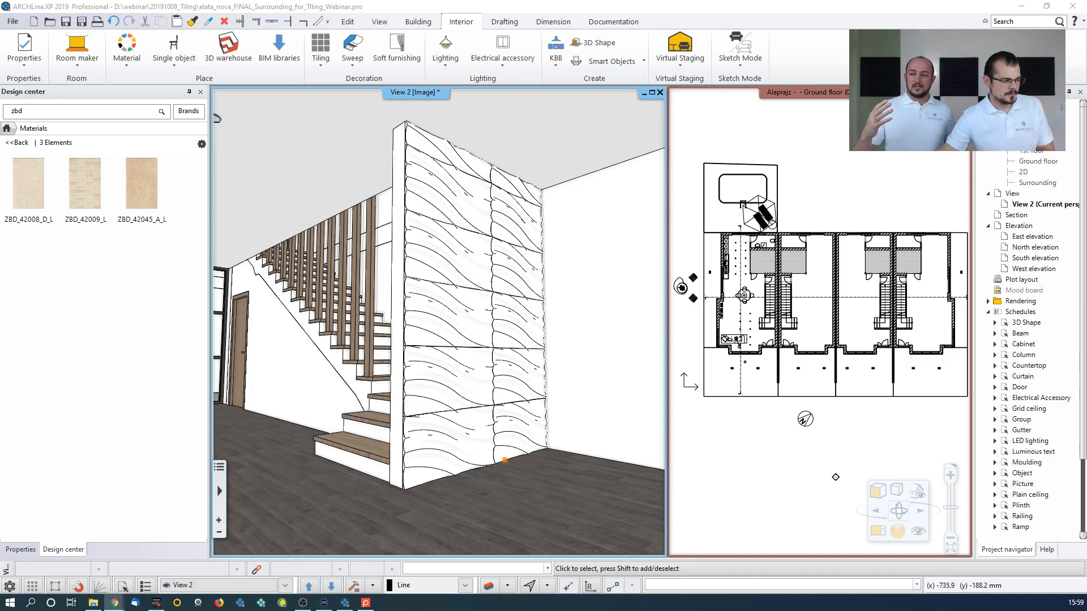
Apply the "Dark grey plinth" tiling style to the white exterior ground-floor wall facing the garden and end the placement
click(590, 3)
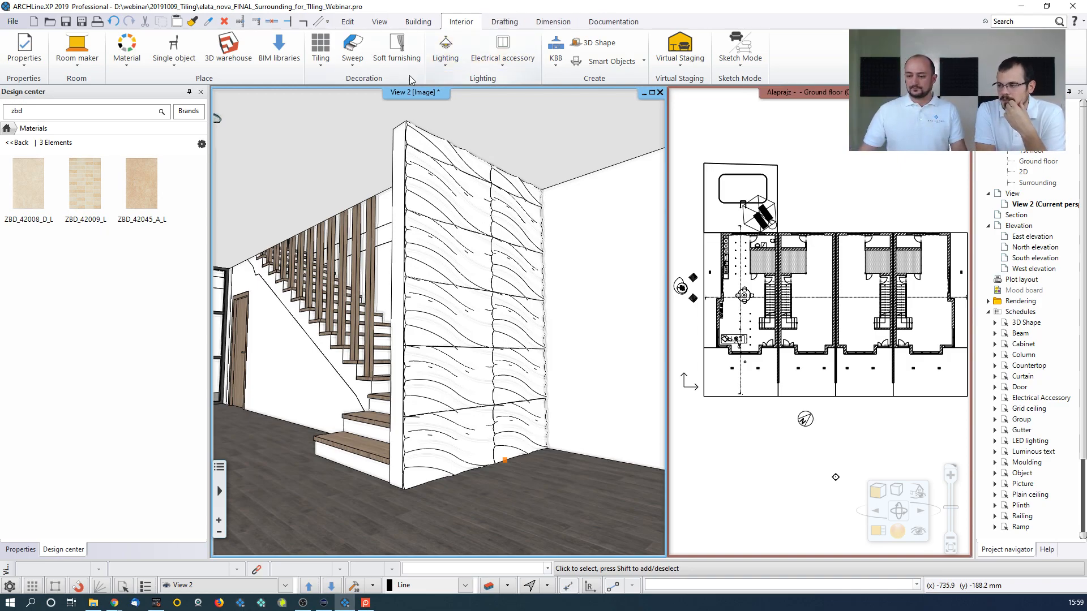
scroll(468, 354, down, 5)
scroll(467, 355, down, 10)
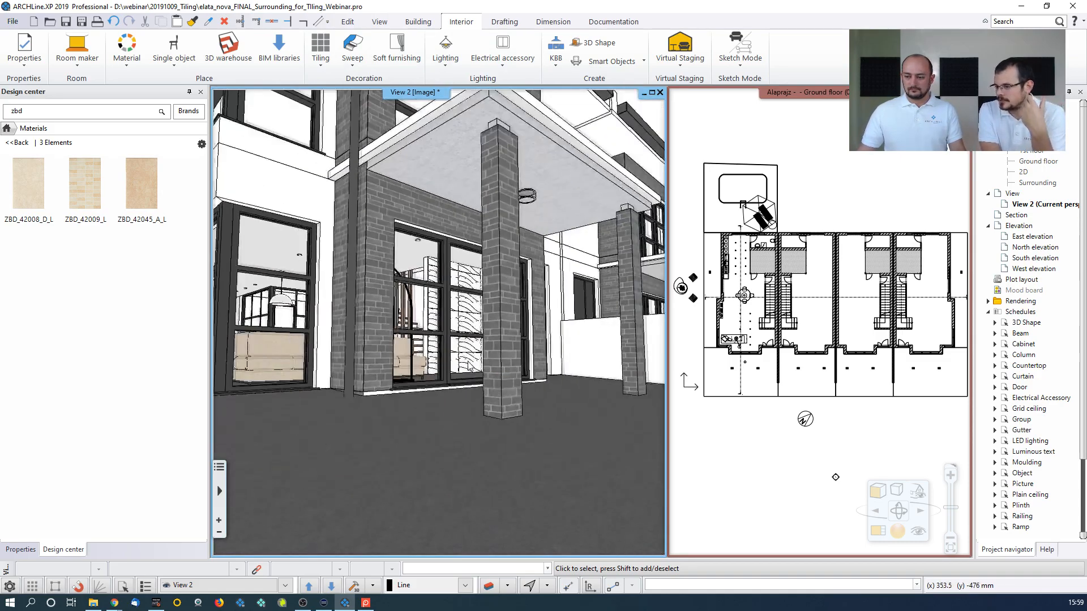
middle_drag(474, 412, 443, 351)
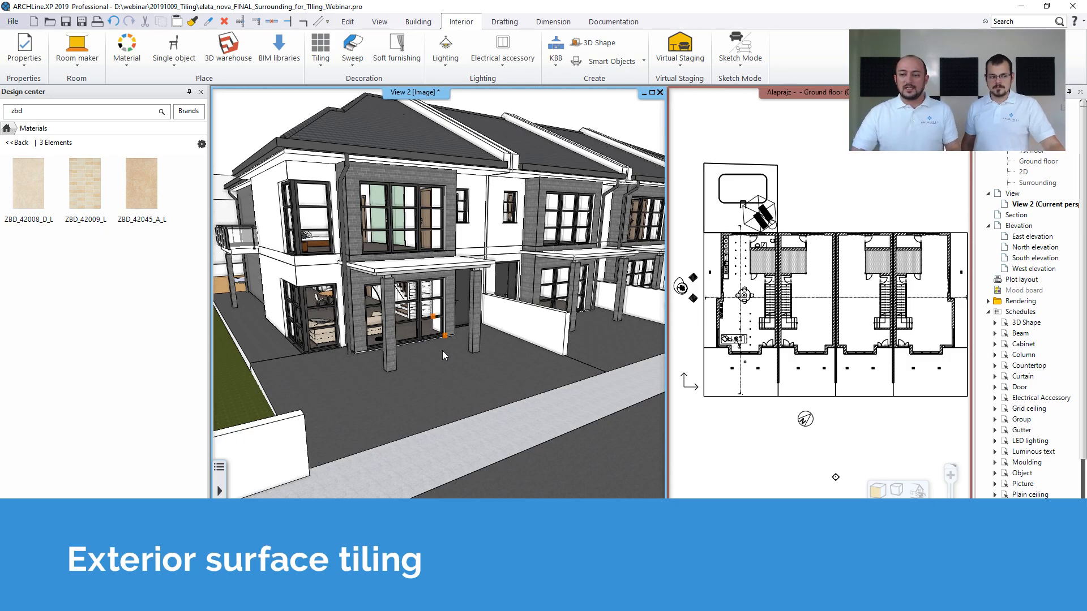
middle_drag(377, 285, 476, 329)
scroll(476, 334, up, 6)
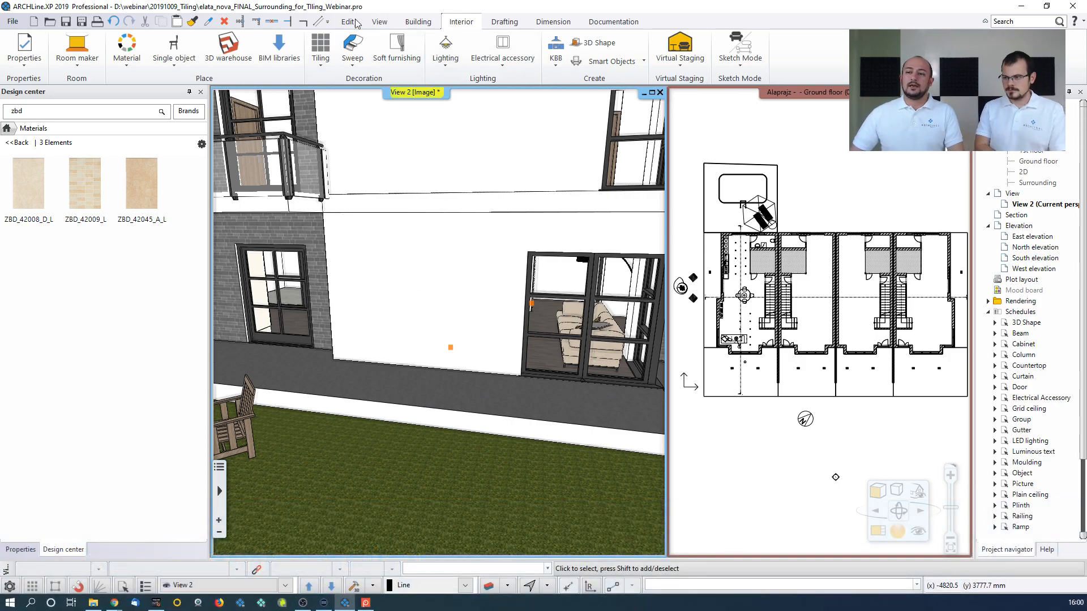
click(324, 67)
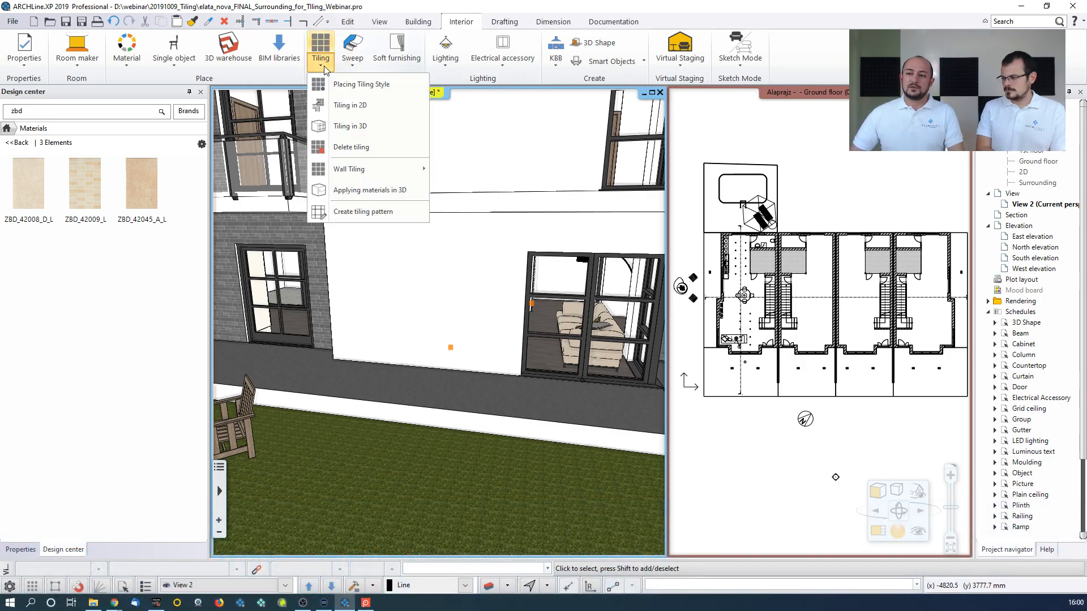
click(365, 88)
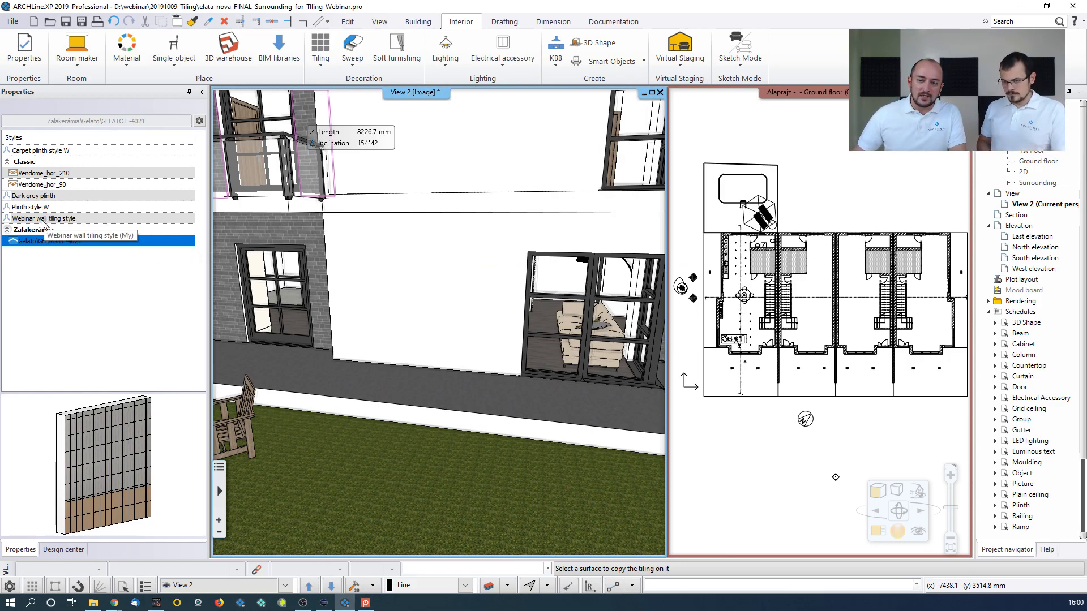
click(41, 198)
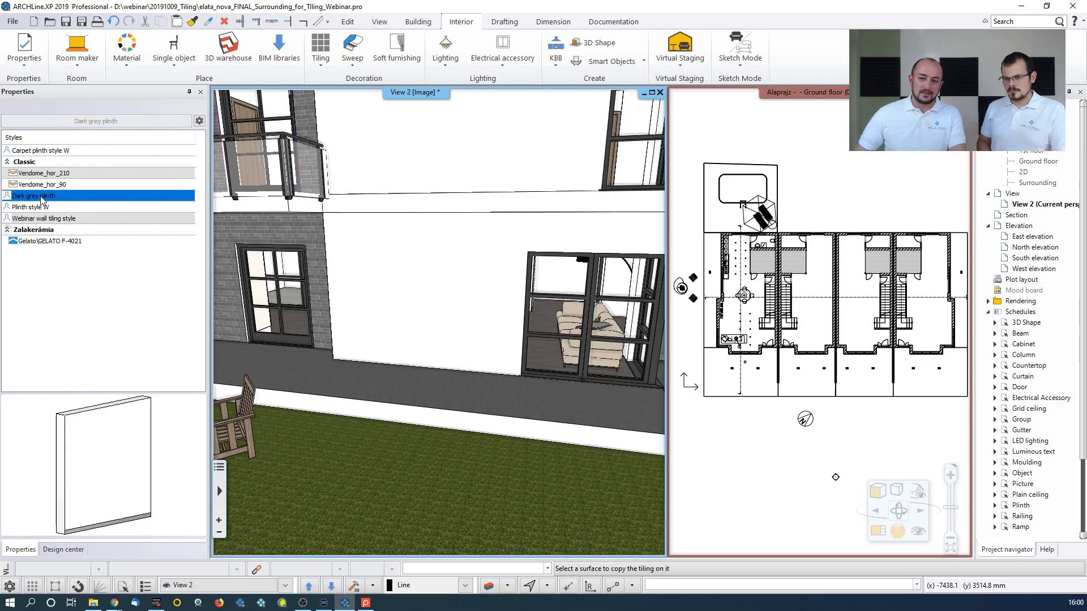
click(415, 351)
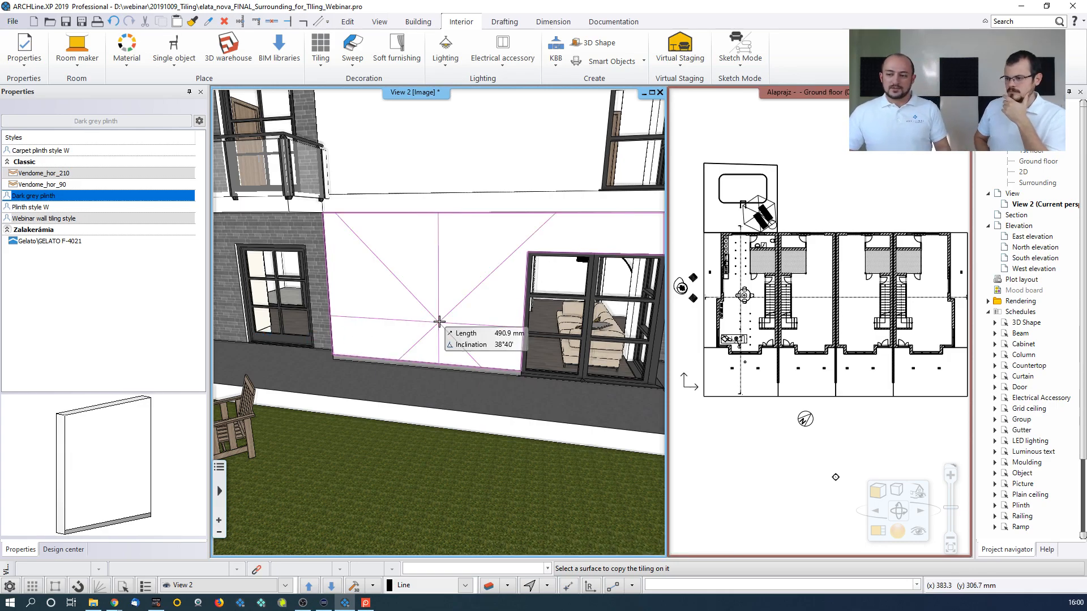
key(Escape)
middle_drag(476, 328, 422, 329)
middle_drag(509, 325, 427, 322)
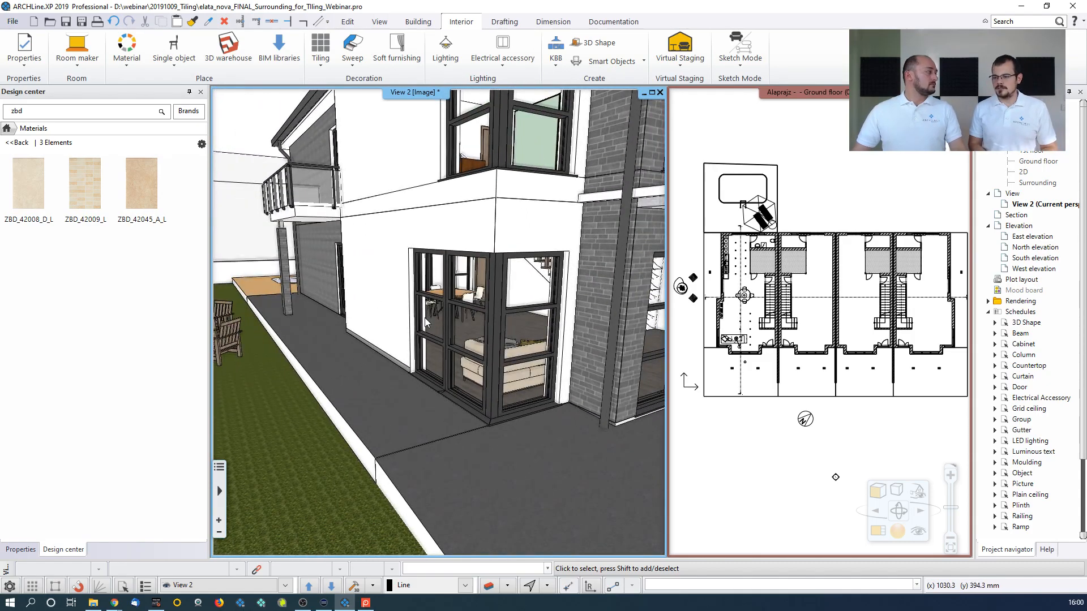
Start full-area tiling on the dark terrace slab in front of the corner house
scroll(421, 322, down, 5)
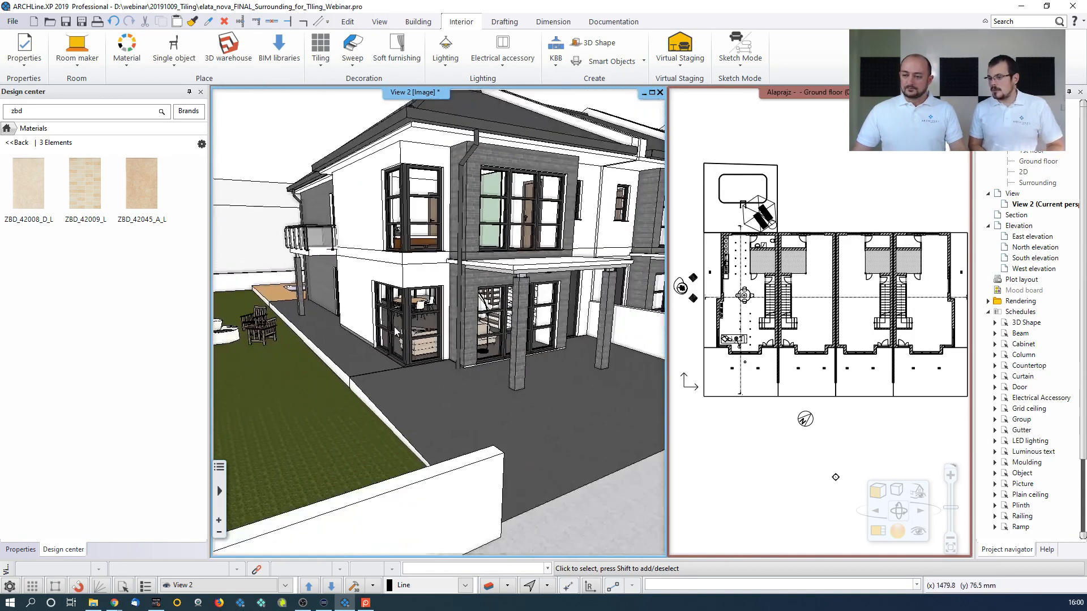
scroll(395, 331, up, 5)
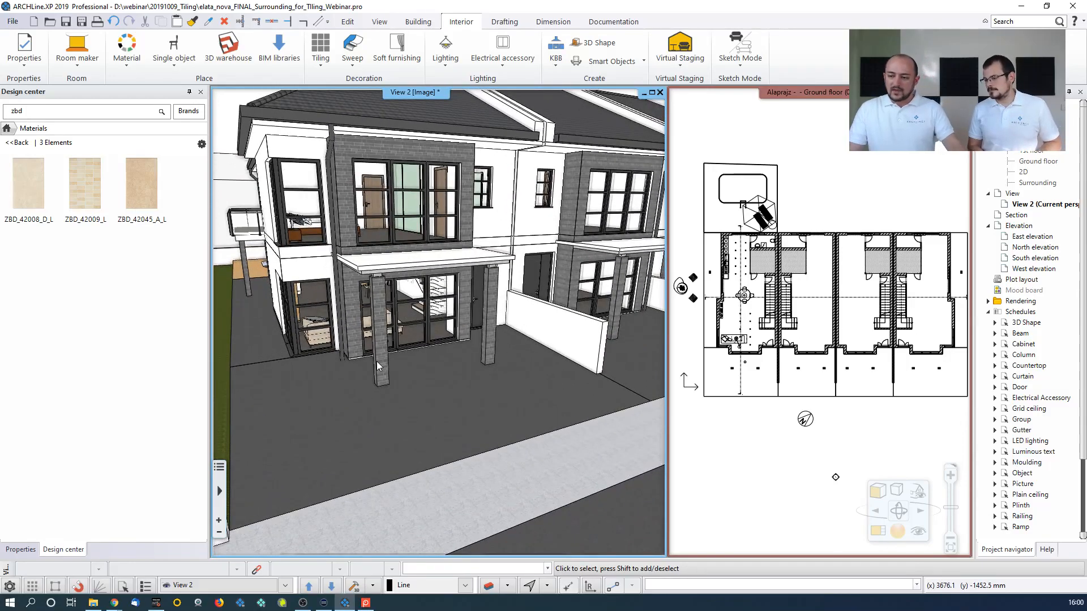
right_click(337, 400)
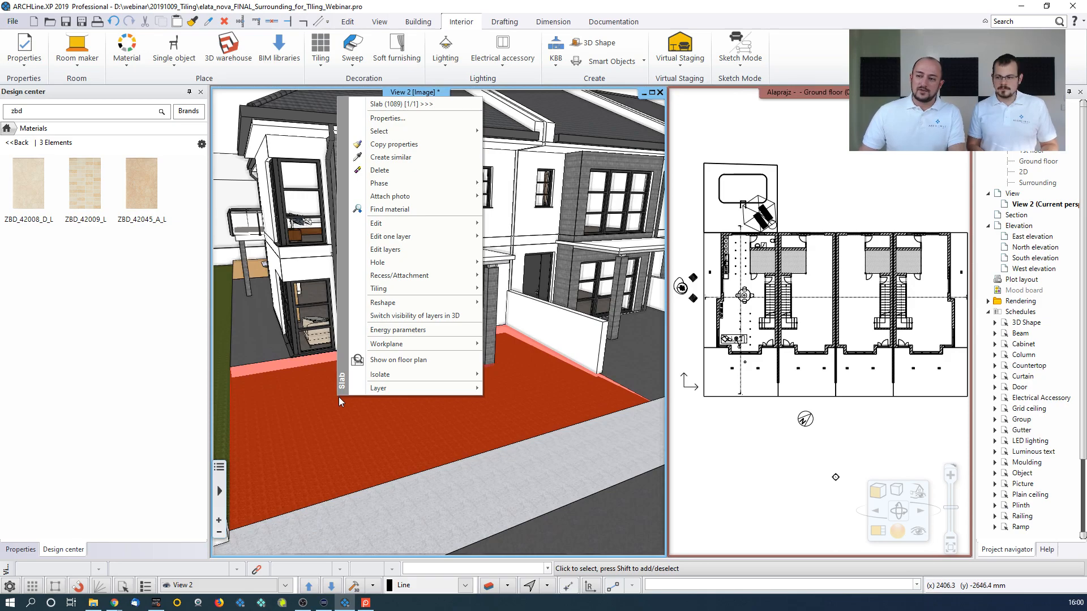
mouse_move(392, 294)
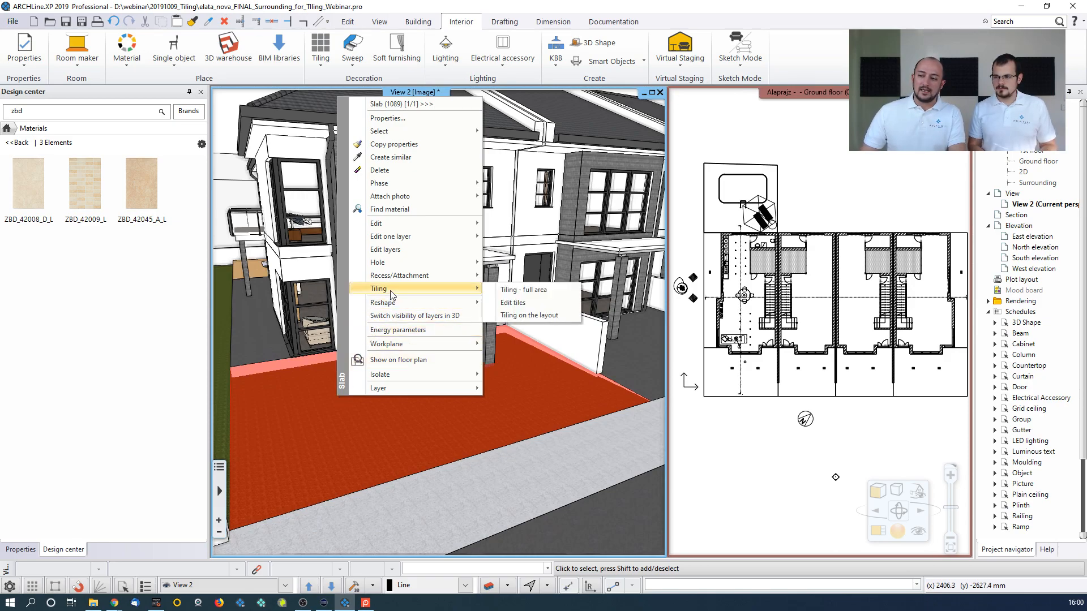
click(569, 293)
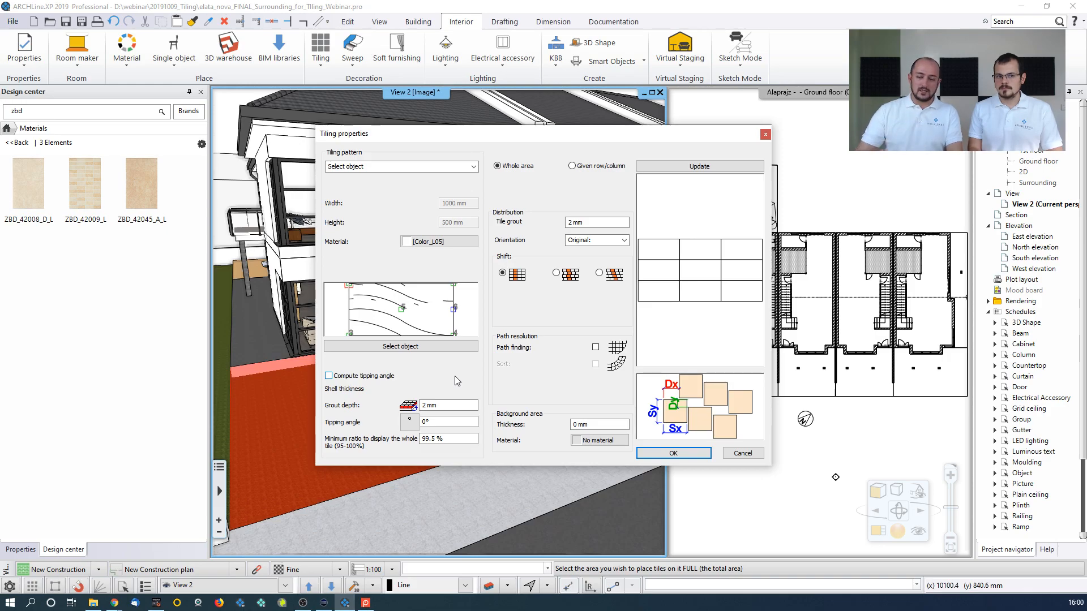
Switch the tiling type to Tiling pattern and choose "Free pattern 900x1200" from the Sanitary, Other groups for the terrace
click(399, 167)
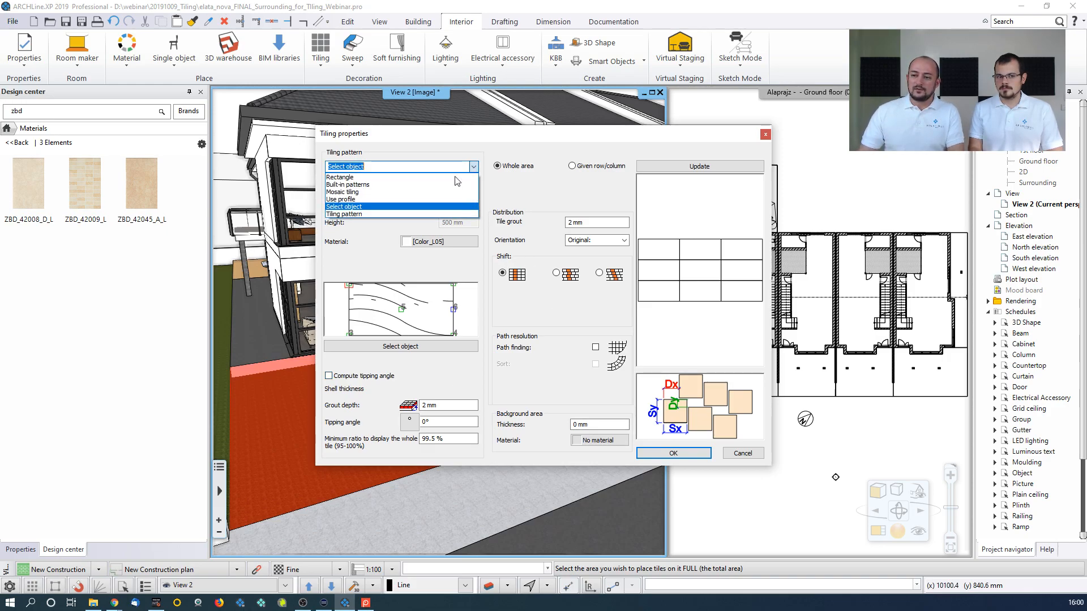
click(355, 215)
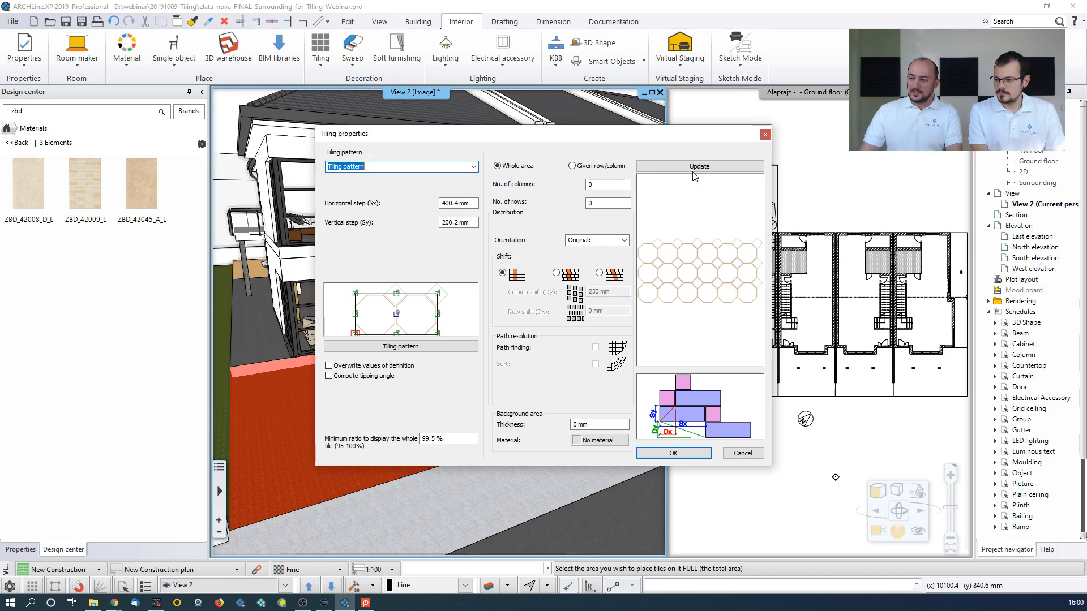
click(441, 346)
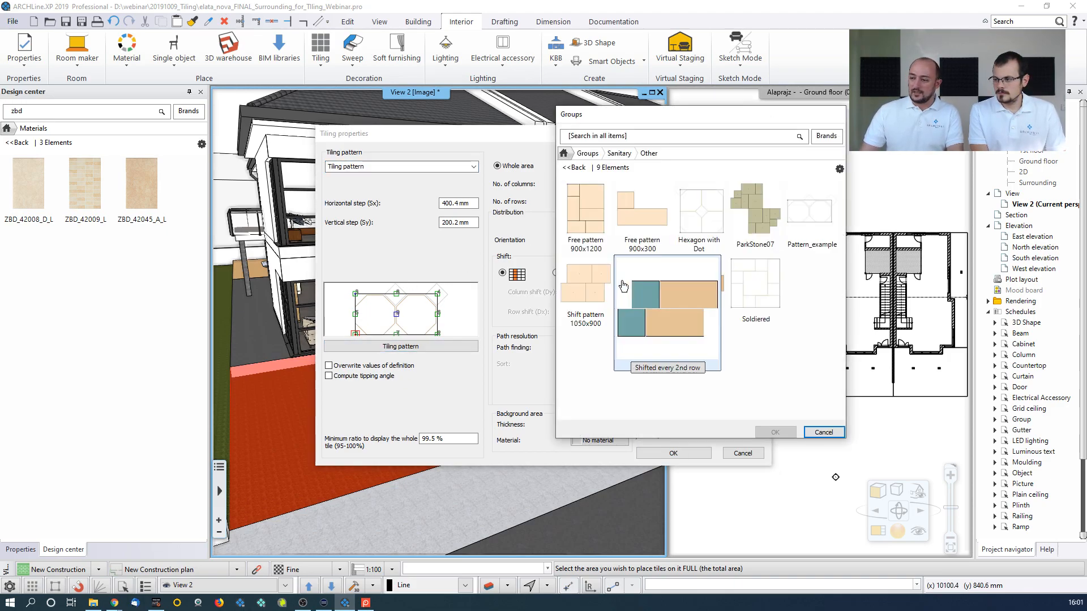
click(598, 215)
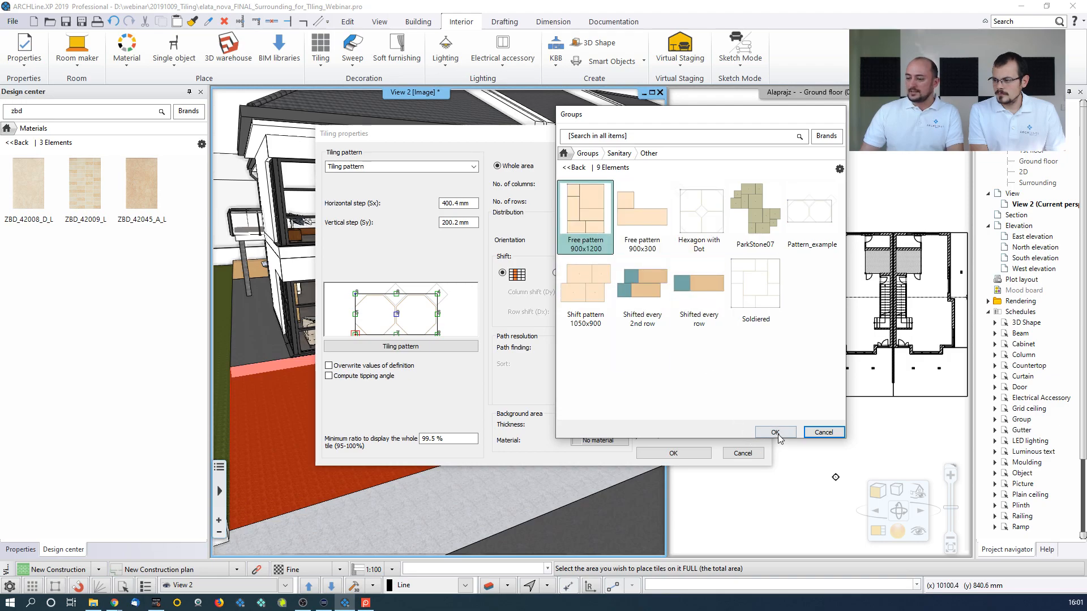
click(774, 433)
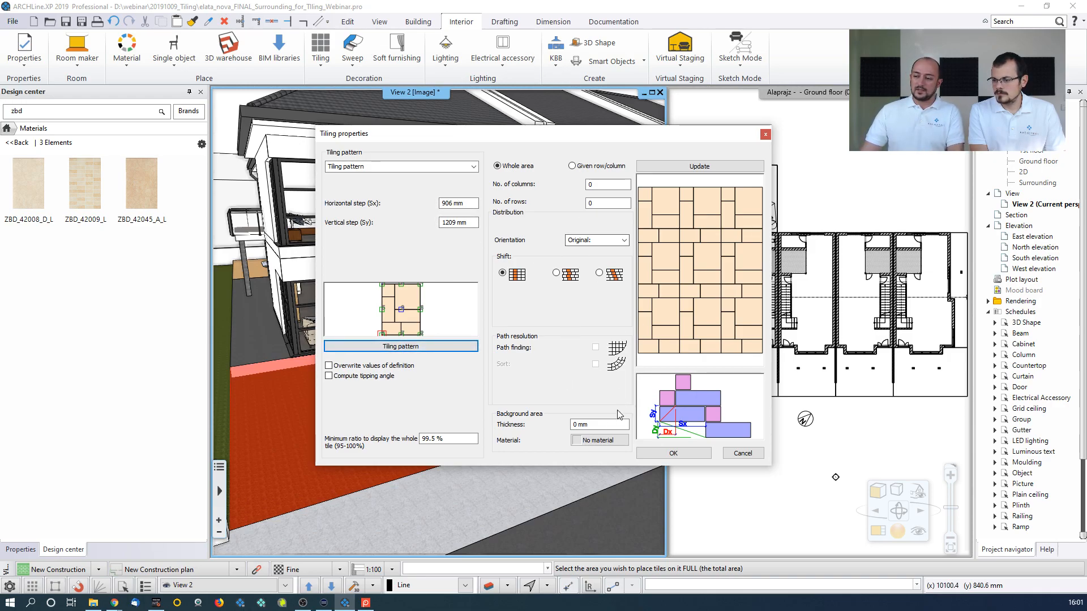
click(701, 452)
Lay the pattern on the terrace slab from its corner beside the lawn nearest the house
middle_drag(481, 401, 585, 392)
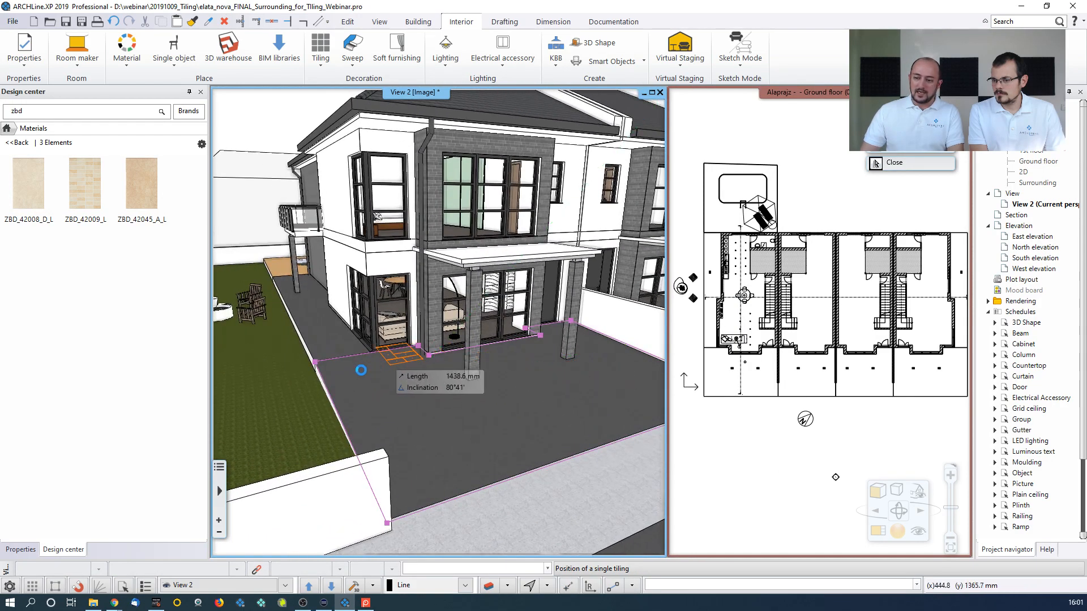
click(316, 362)
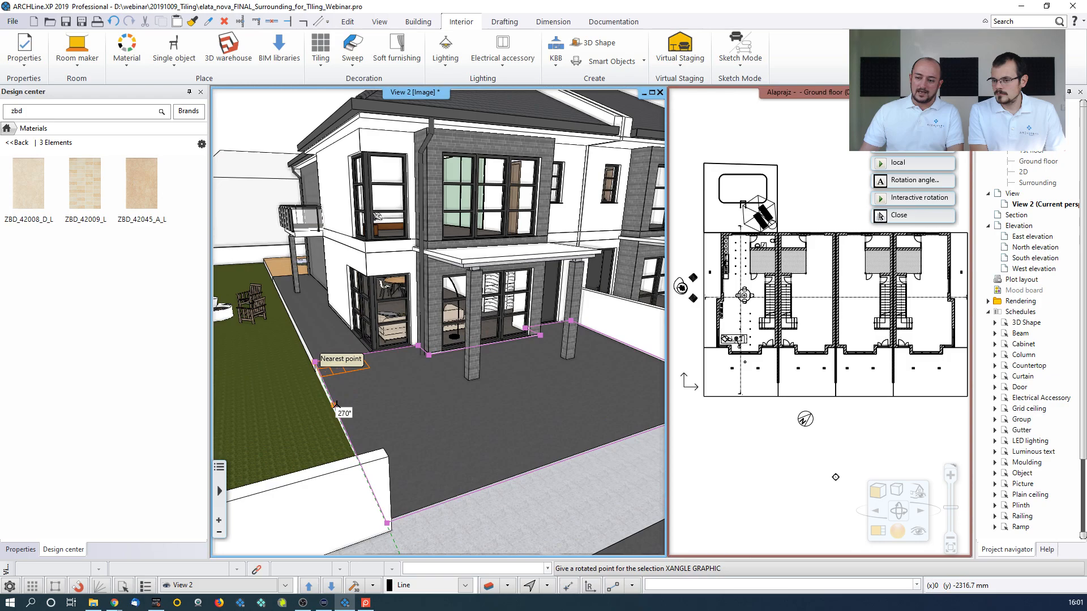
click(413, 398)
middle_drag(413, 398, 351, 394)
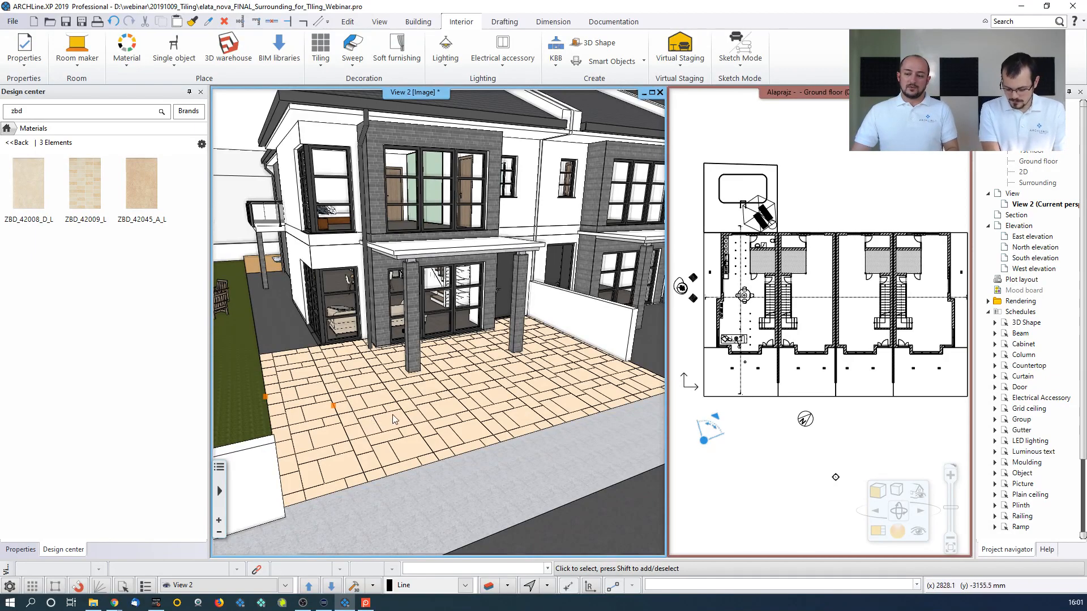
middle_drag(436, 493, 432, 416)
click(419, 400)
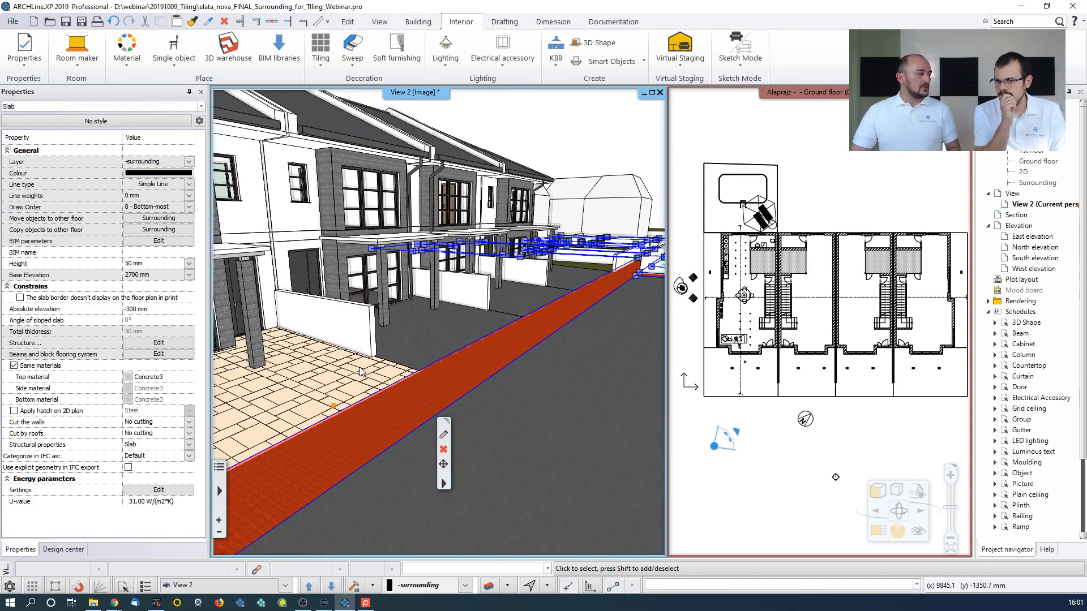
key(Escape)
Switch the floor plan to the Surrounding level, make it the main view and frame a rounded corner of the ring-shaped pavement
scroll(416, 372, down, 5)
scroll(424, 372, down, 2)
middle_drag(479, 380, 428, 410)
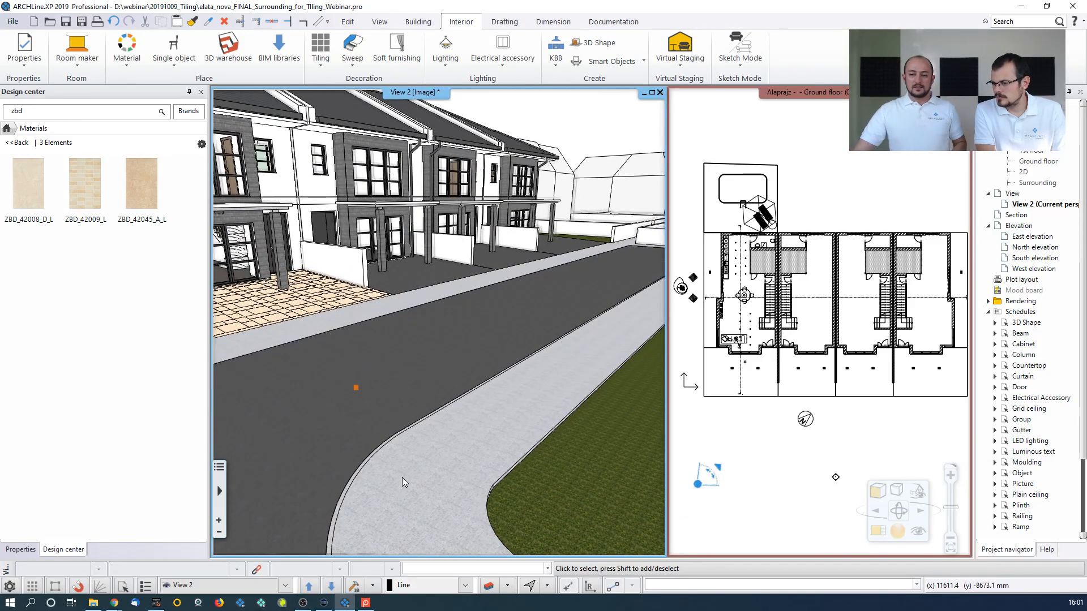
middle_drag(404, 470, 404, 492)
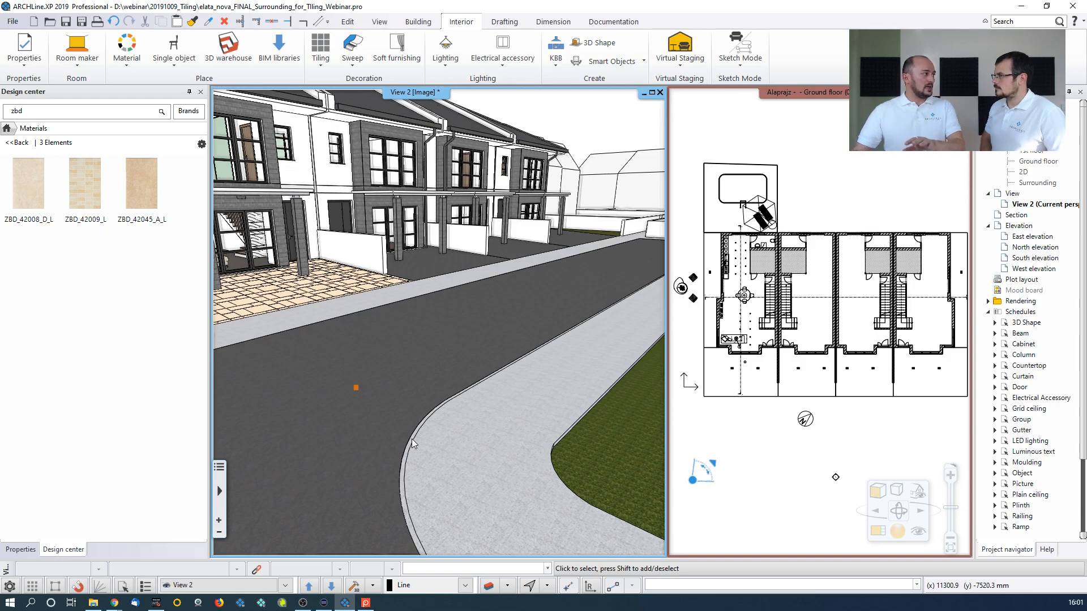
click(781, 375)
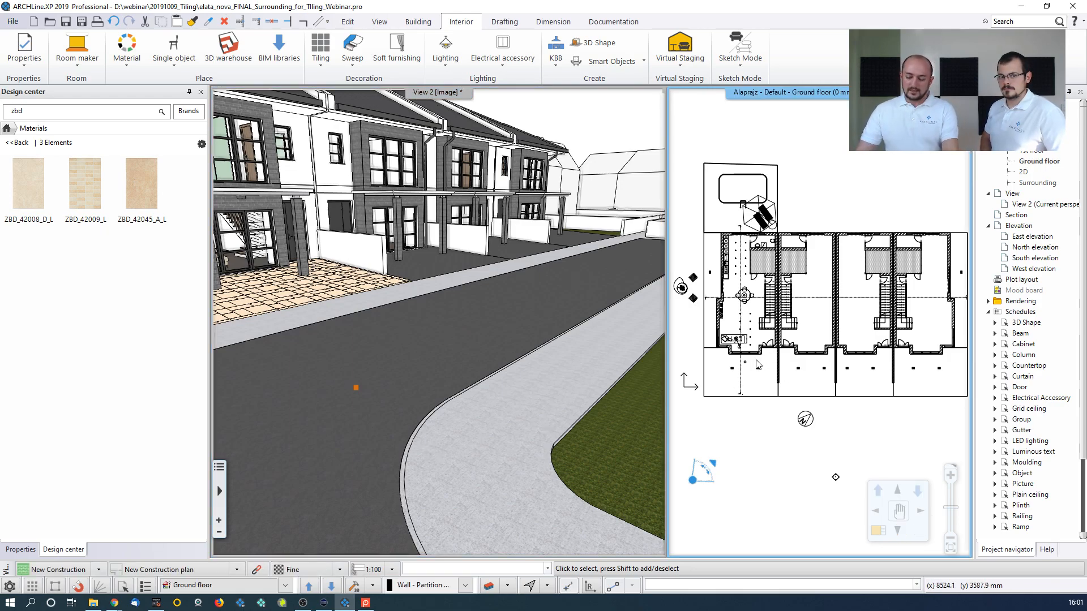
key(Page_Down)
key(Page_Down)
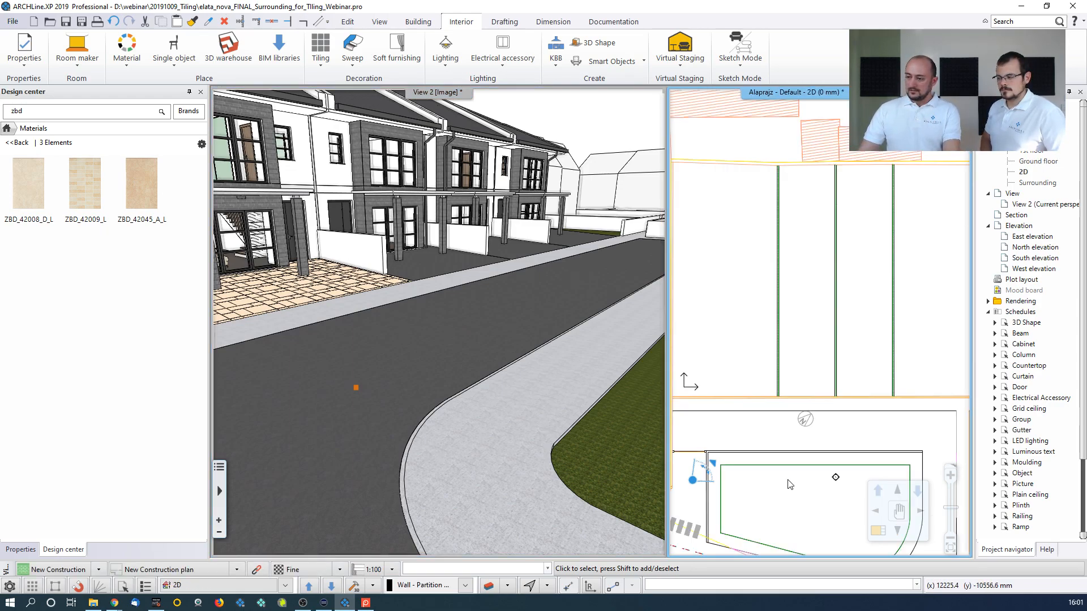
middle_drag(781, 489, 793, 338)
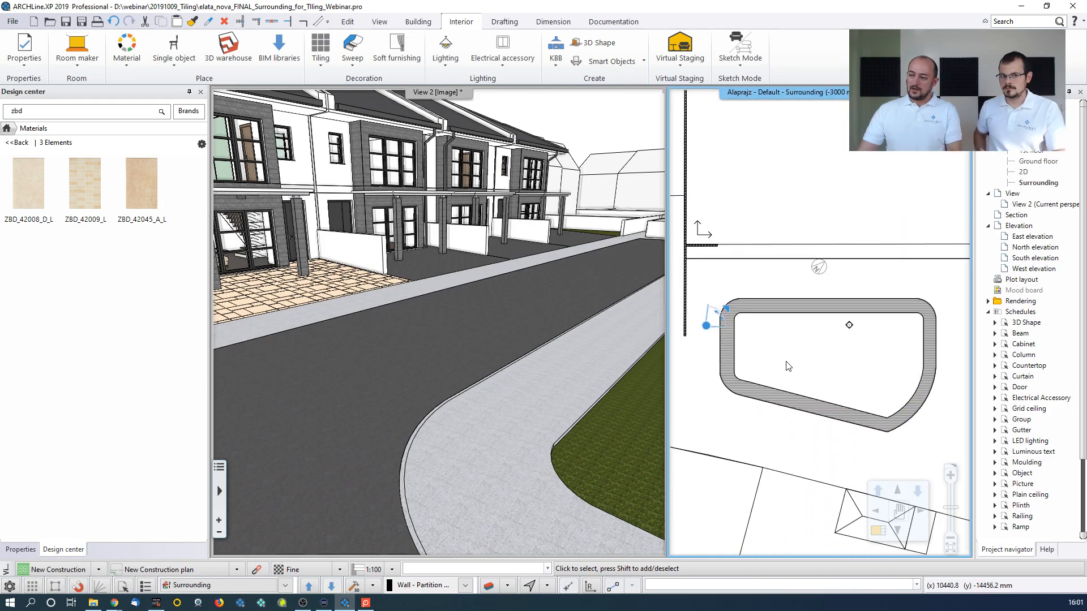
scroll(804, 360, up, 3)
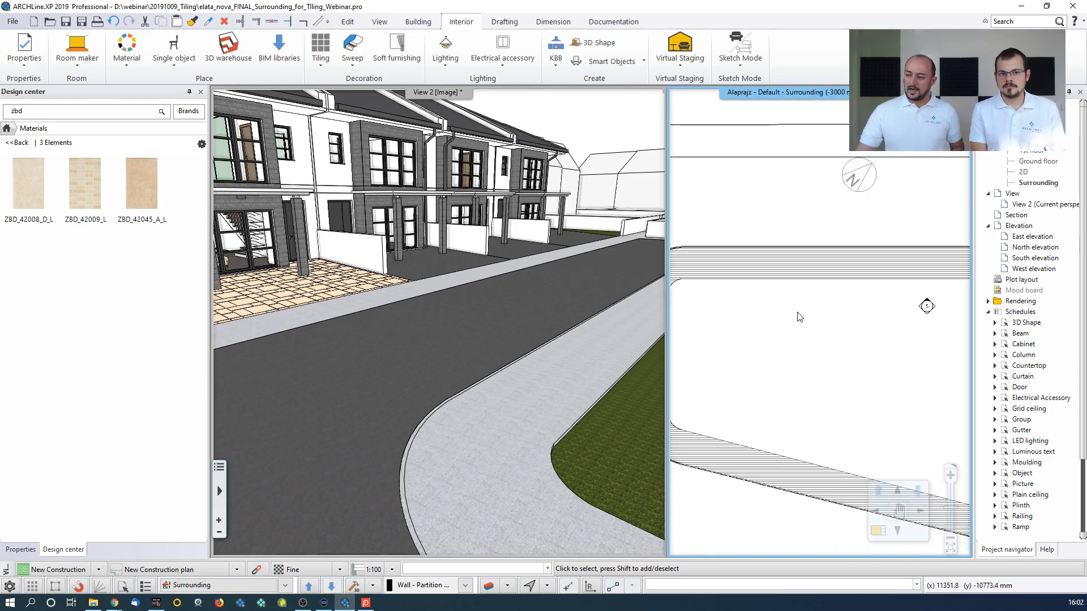
click(877, 533)
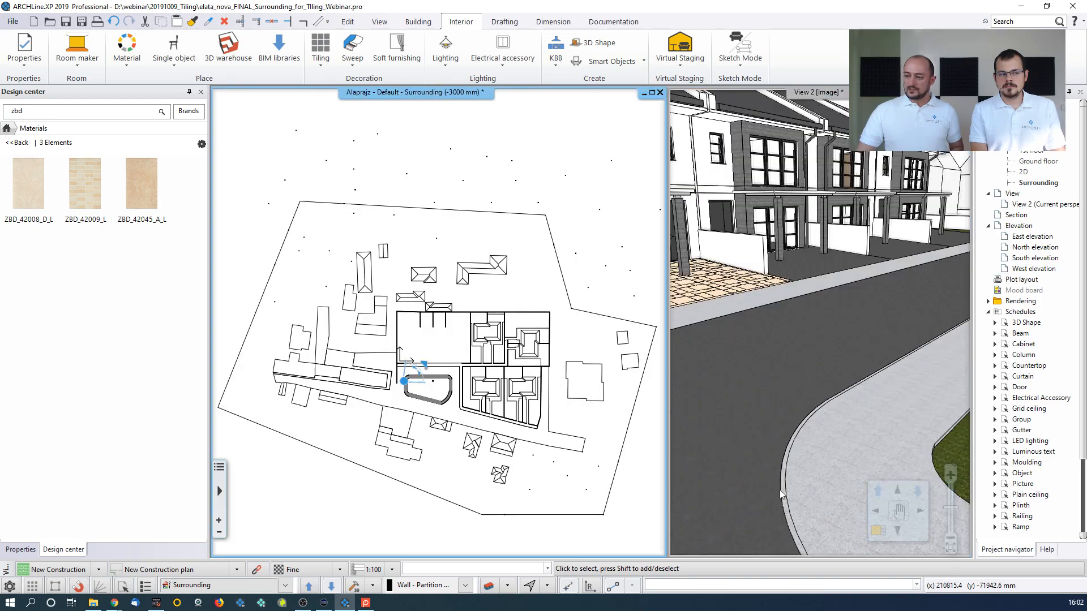
scroll(471, 357, up, 4)
scroll(470, 358, up, 4)
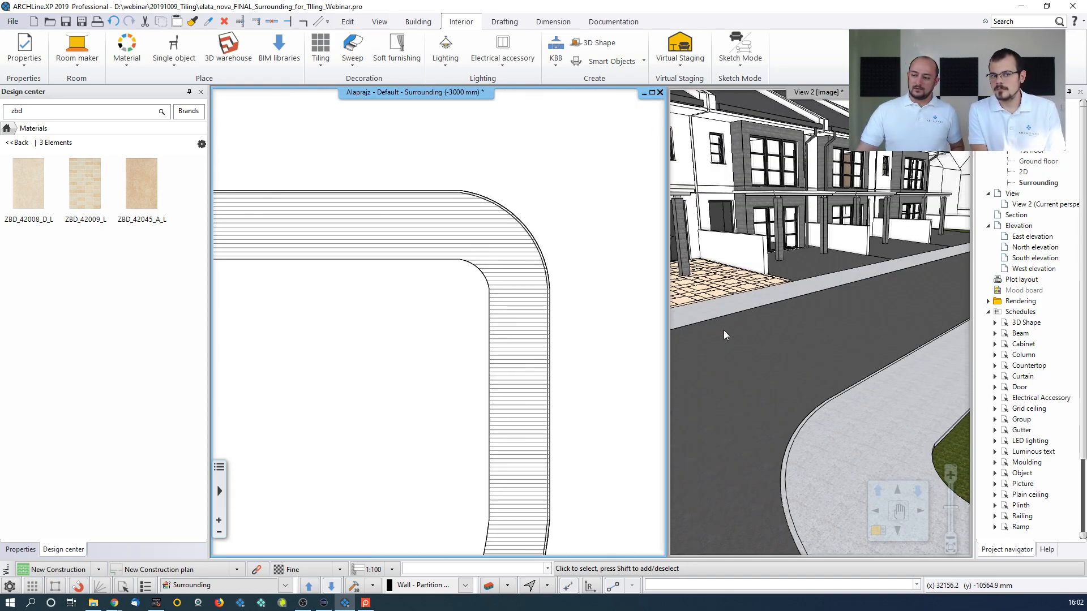
Open the ring-shaped pavement slab for tile editing and cover its wide area with "Free pattern 900x1200", starting at the inner corner arc's endpoint
right_click(411, 233)
click(439, 249)
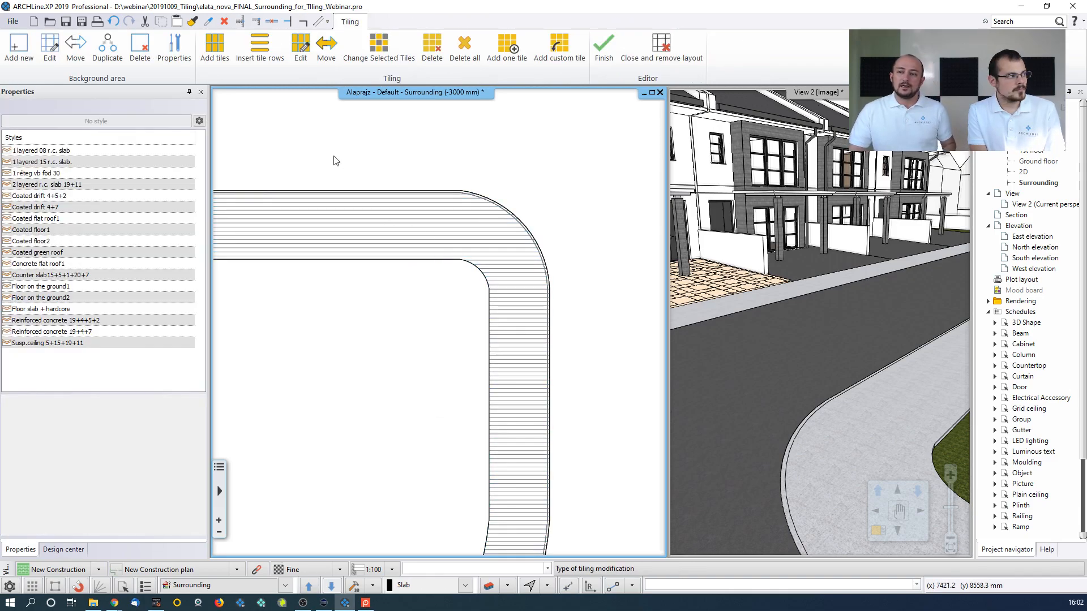
click(214, 46)
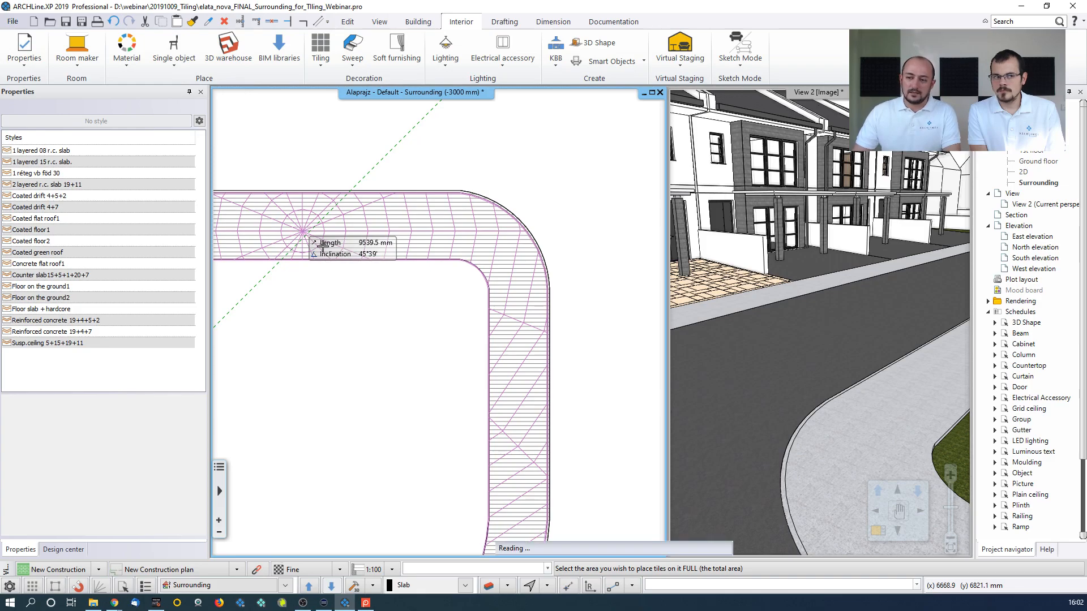
click(322, 245)
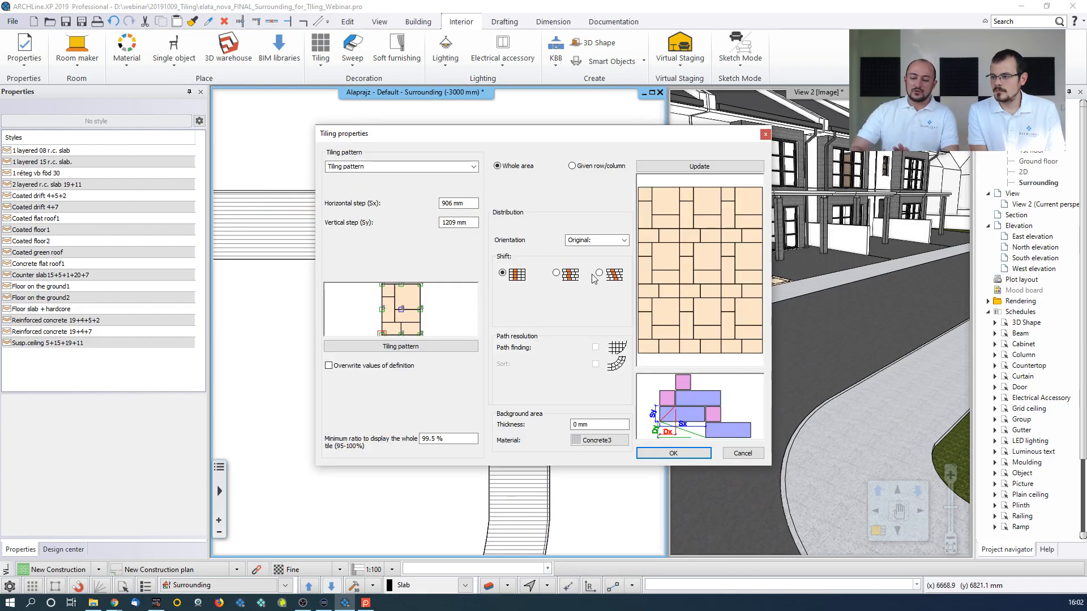
click(672, 453)
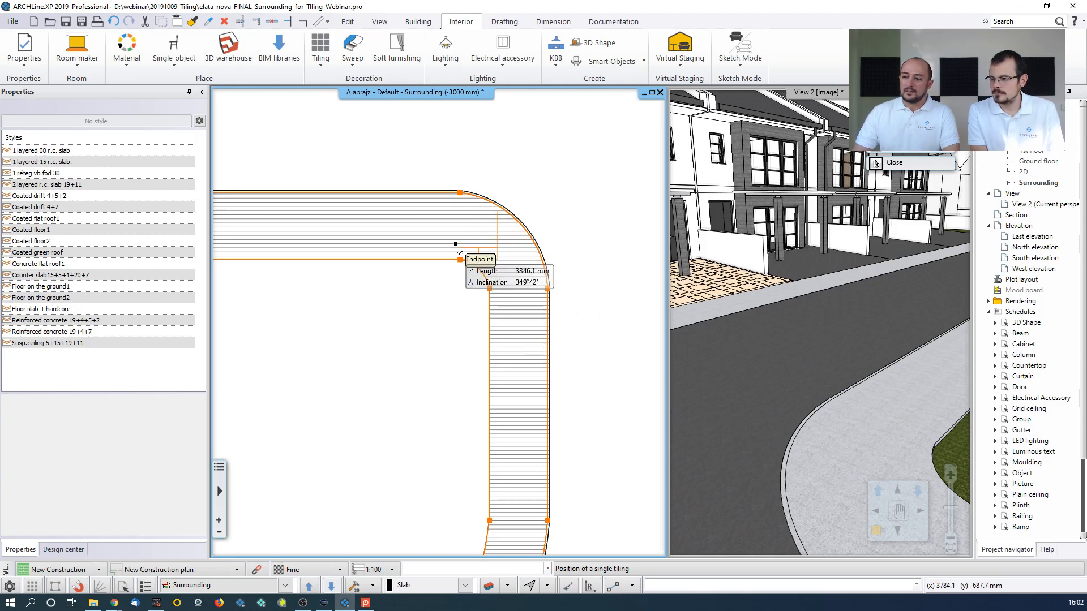
click(460, 259)
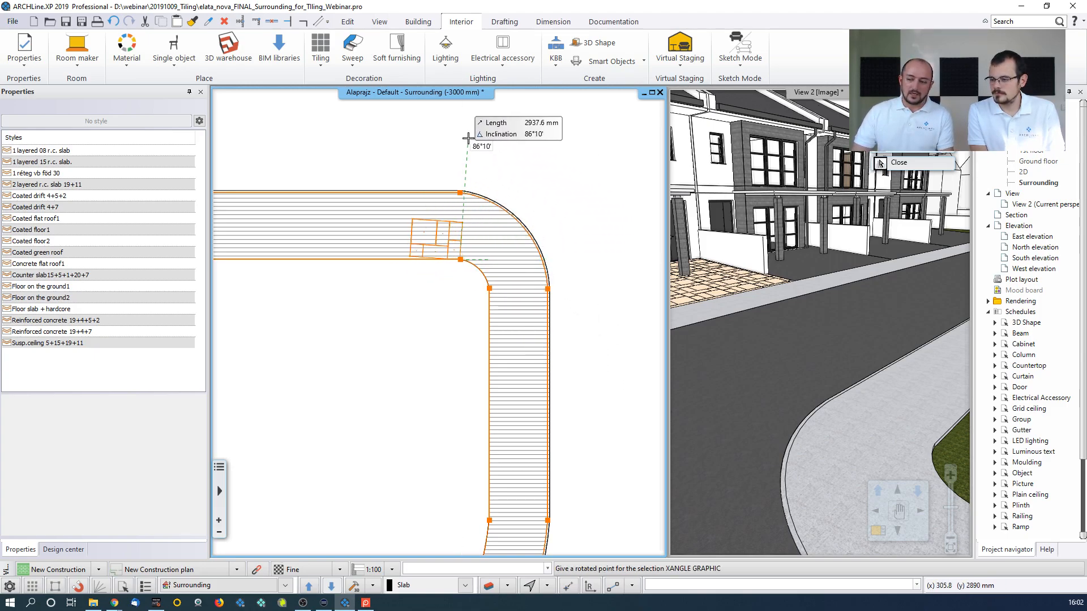
click(472, 212)
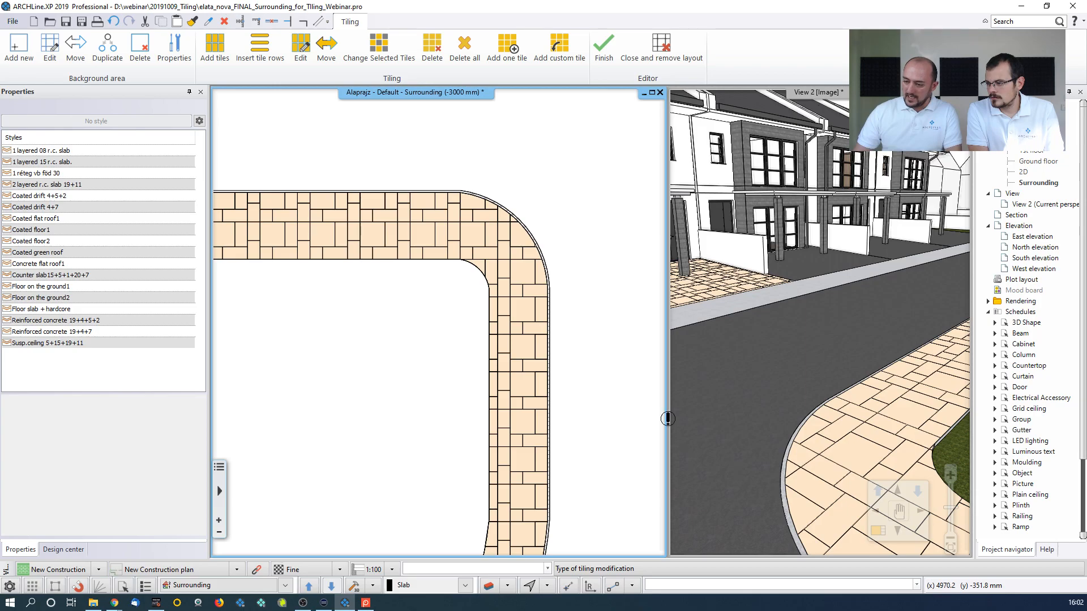
Start adding tiles to the narrow kerb strip along the pavement's outer edge
middle_drag(226, 319, 481, 325)
middle_drag(271, 278, 509, 270)
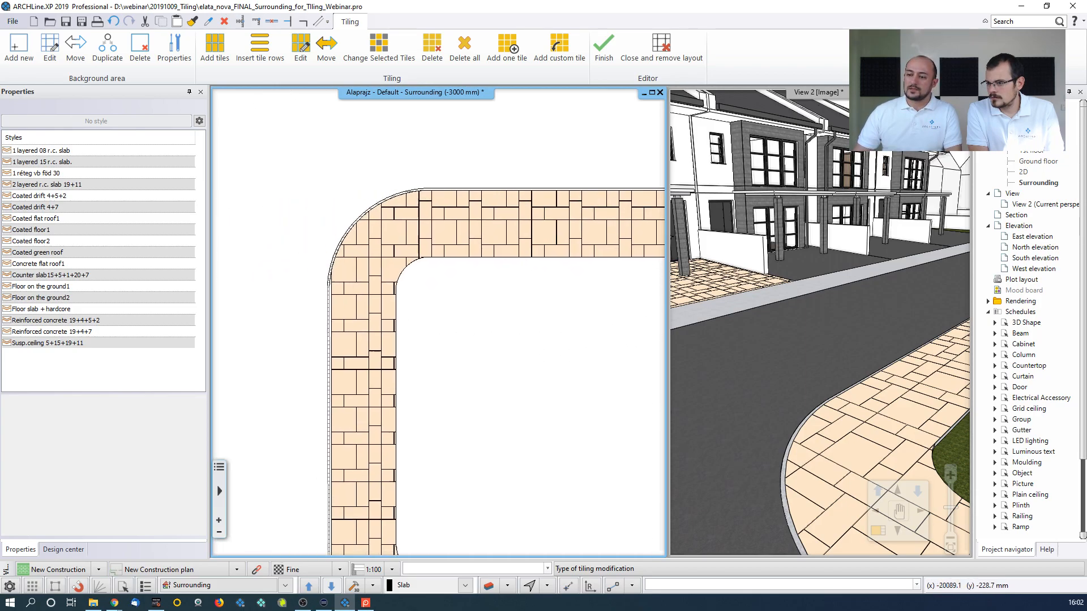
middle_drag(252, 238, 334, 263)
scroll(334, 263, up, 3)
scroll(396, 244, up, 2)
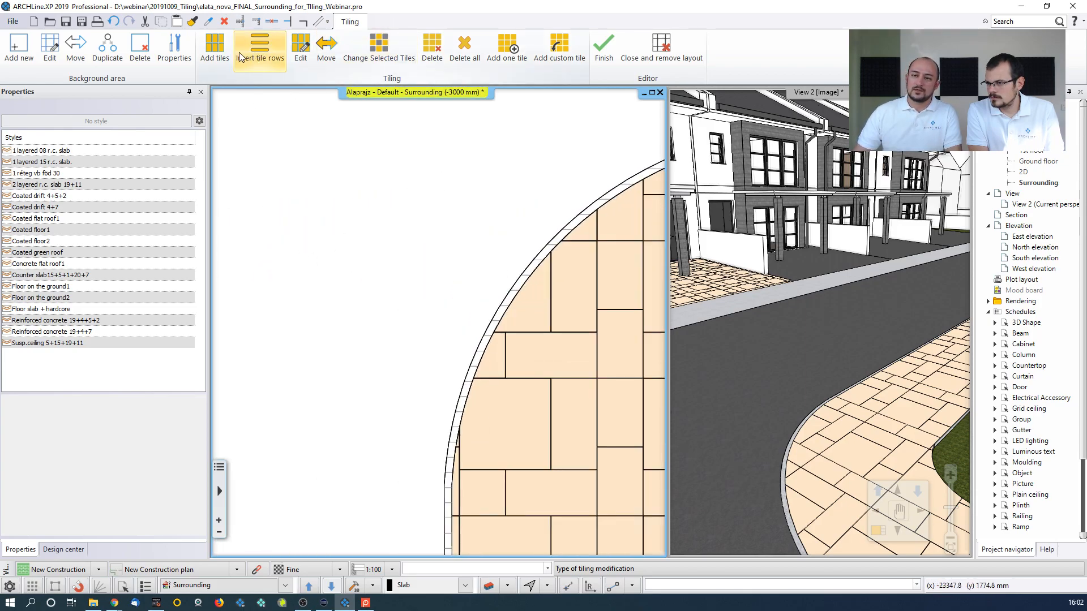
click(221, 50)
scroll(432, 271, up, 3)
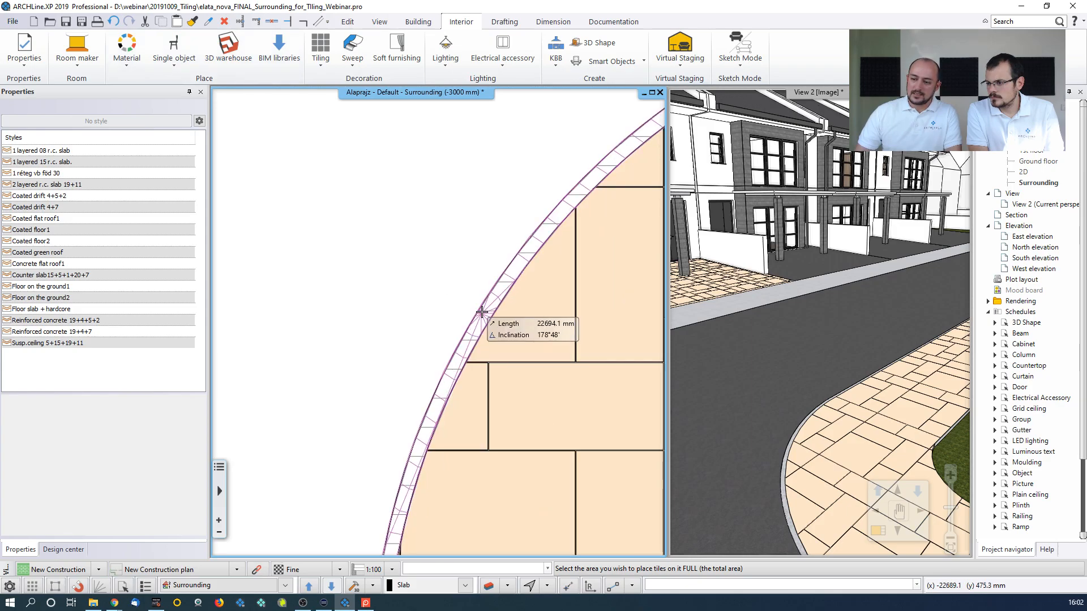
click(489, 309)
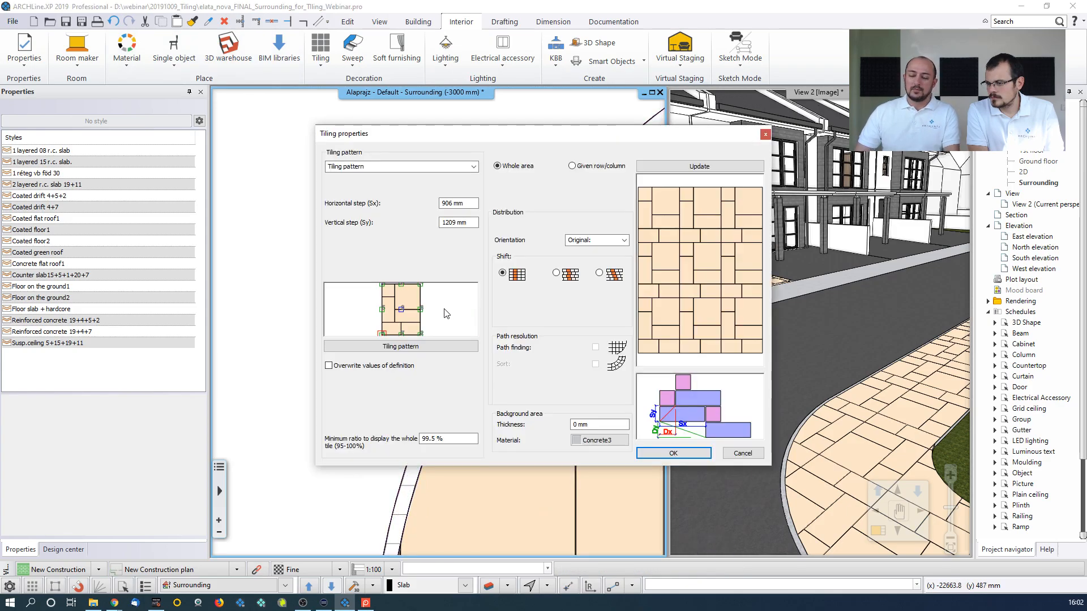
Change the kerb's tiling pattern to Rectangle and set the tile width and height to 50 mm
click(390, 167)
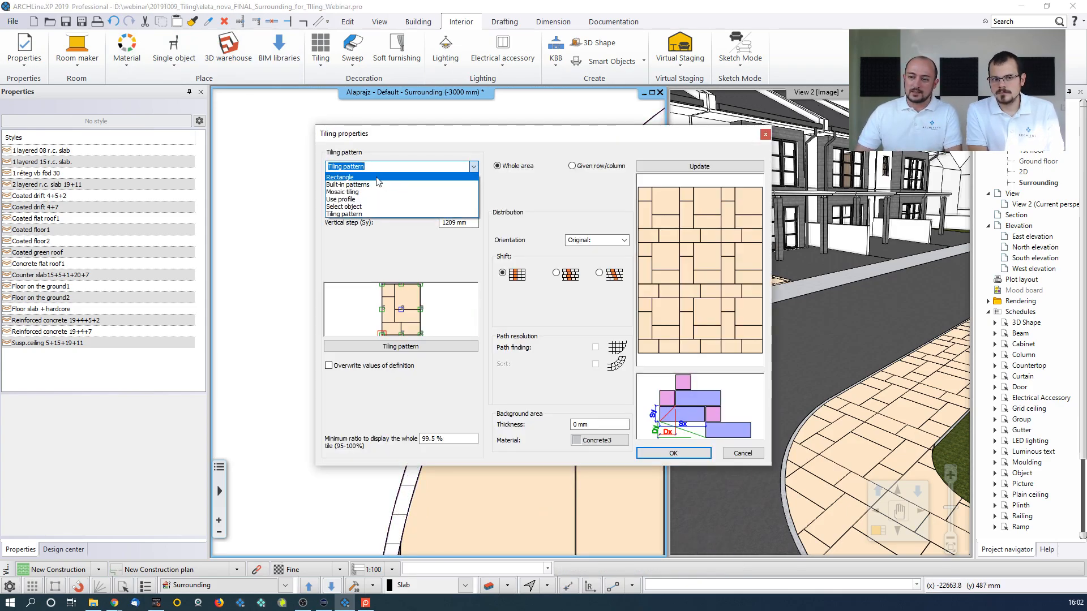
click(376, 177)
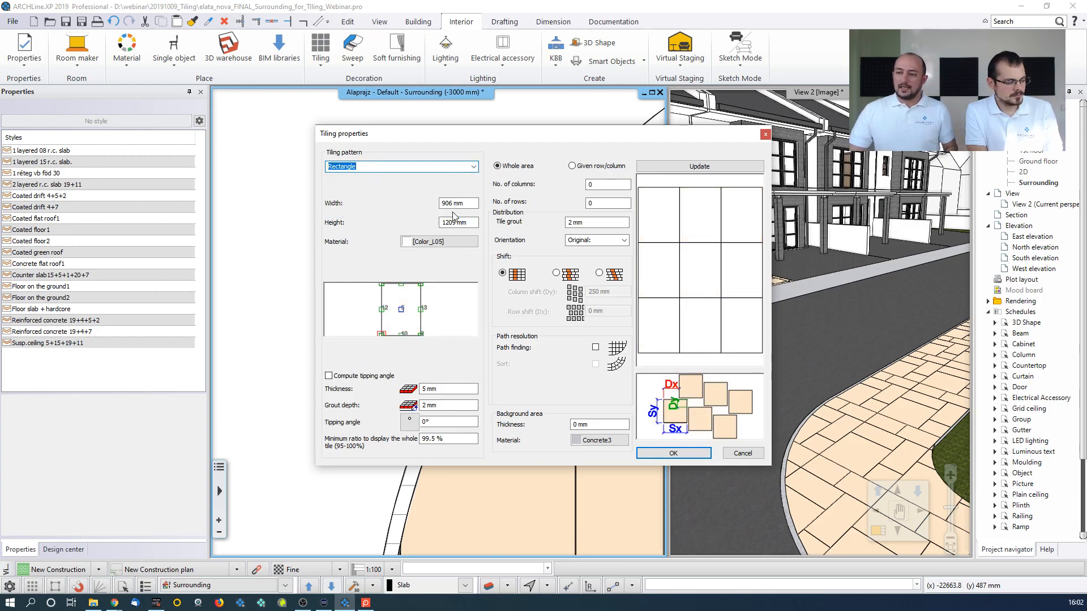
key(Tab)
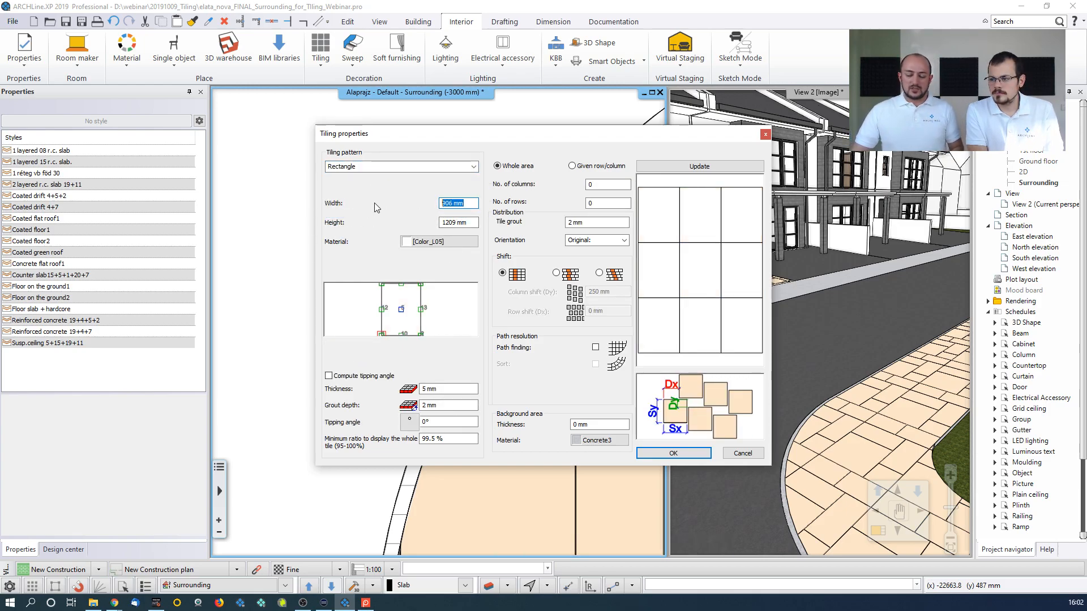
text(50)
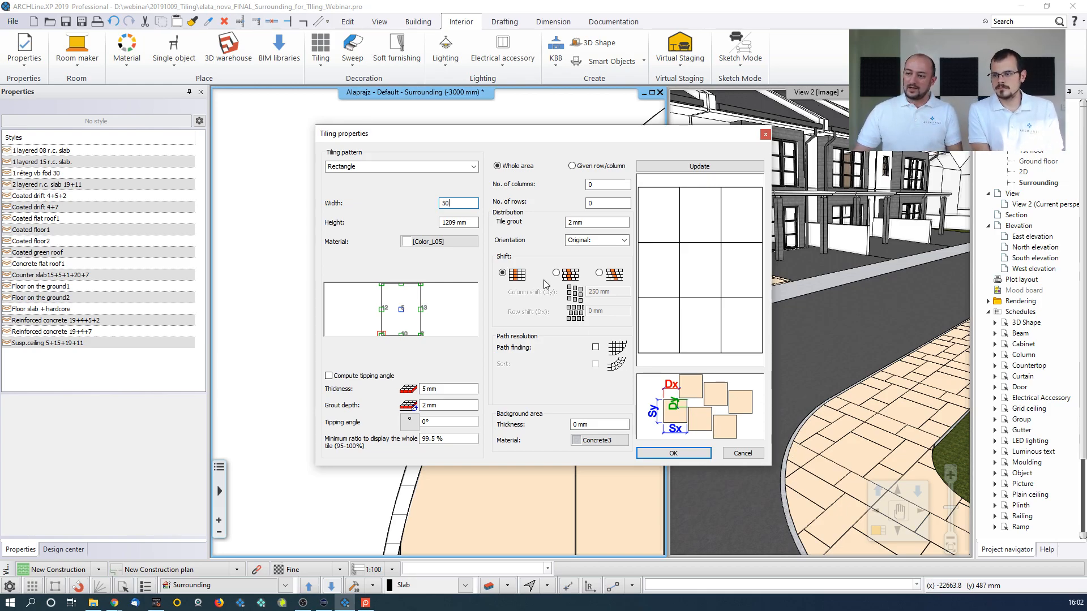
key(Tab)
text(50)
click(460, 203)
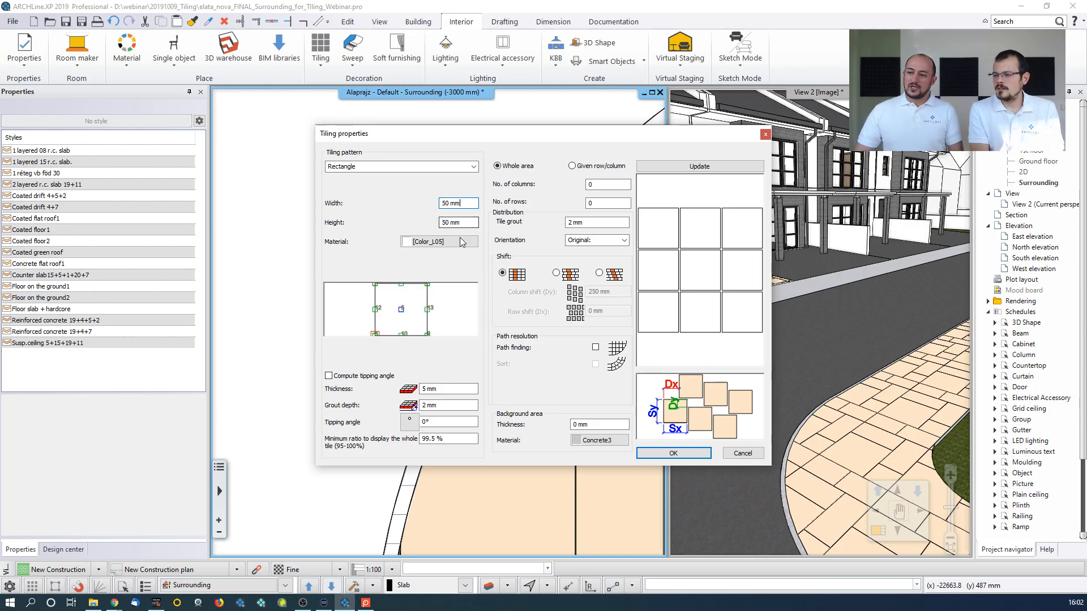
Assign the Marble-crema material from the Stone > Marble category to the rectangular kerb tiles
click(462, 241)
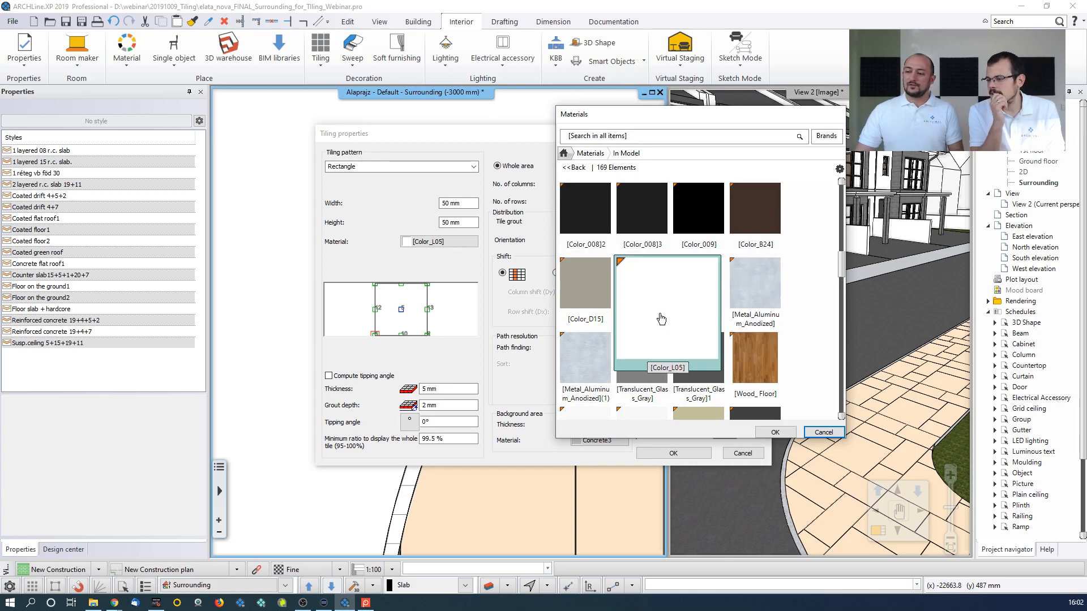
click(564, 155)
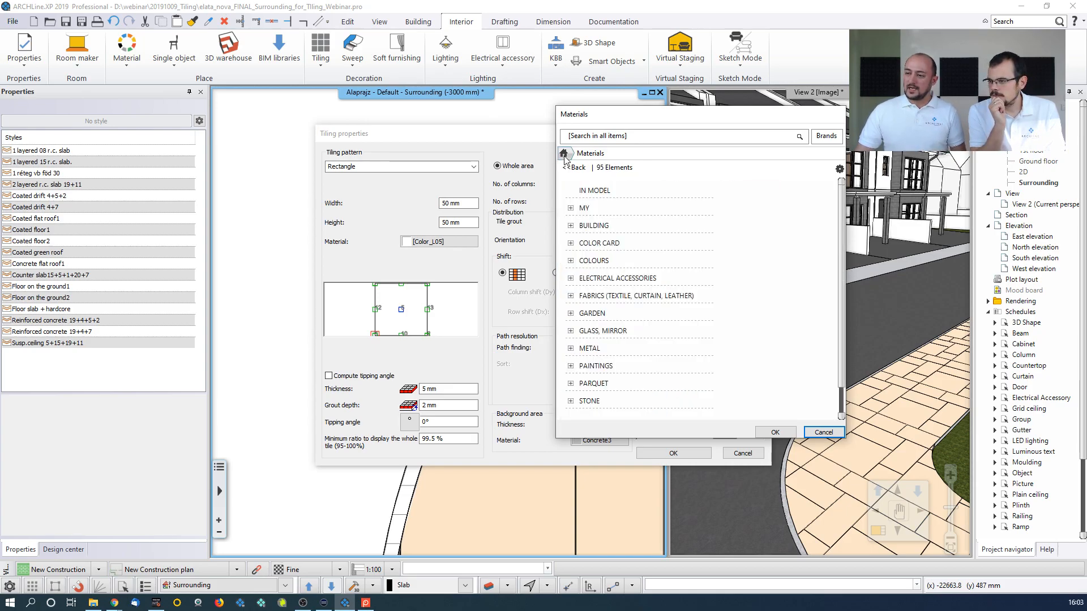
scroll(588, 362, down, 1)
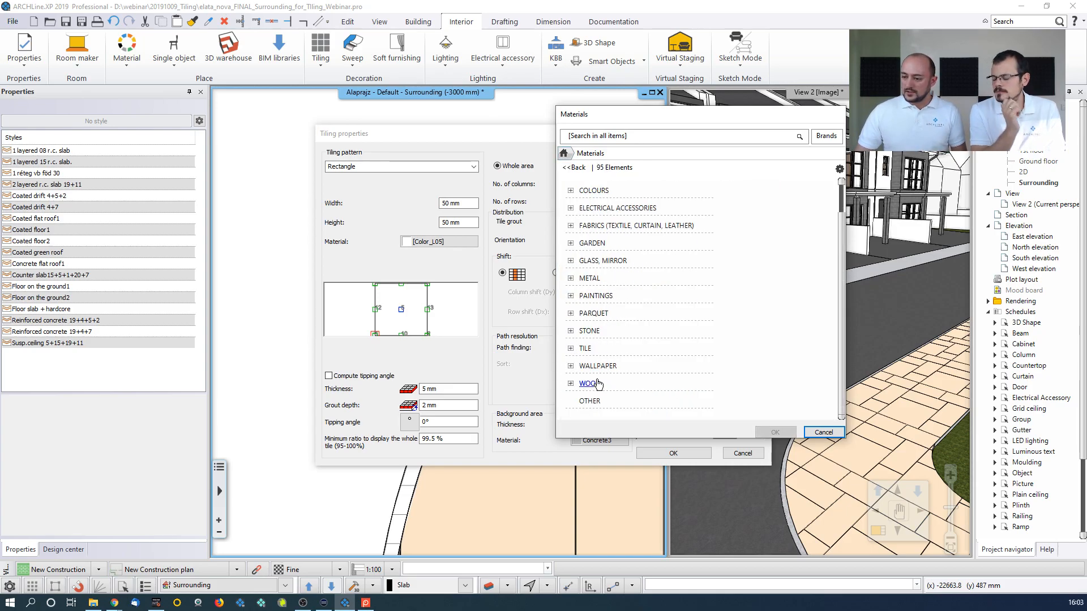
click(590, 332)
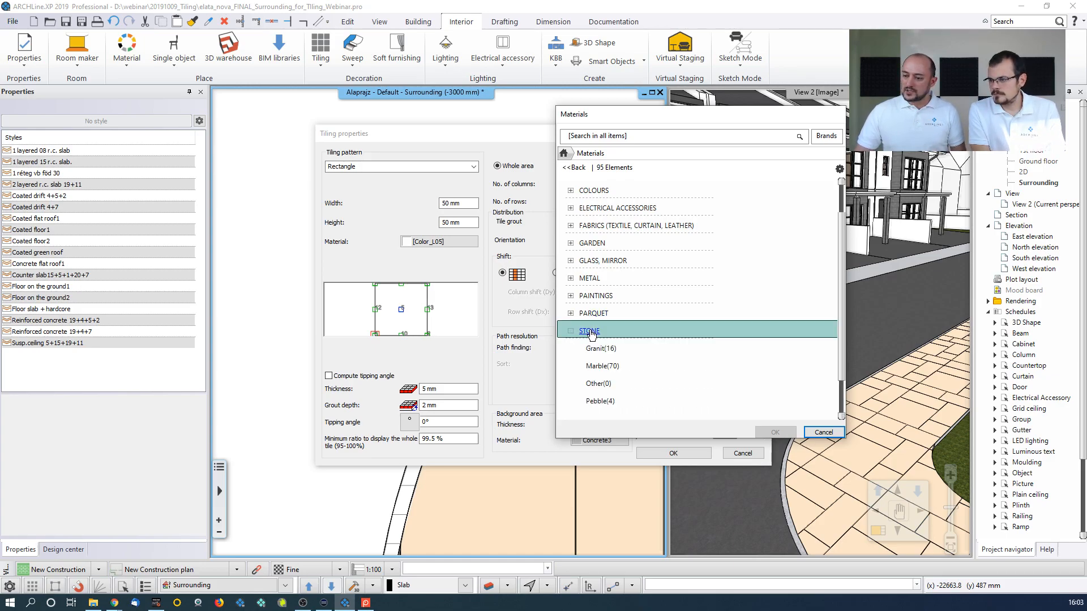
click(607, 369)
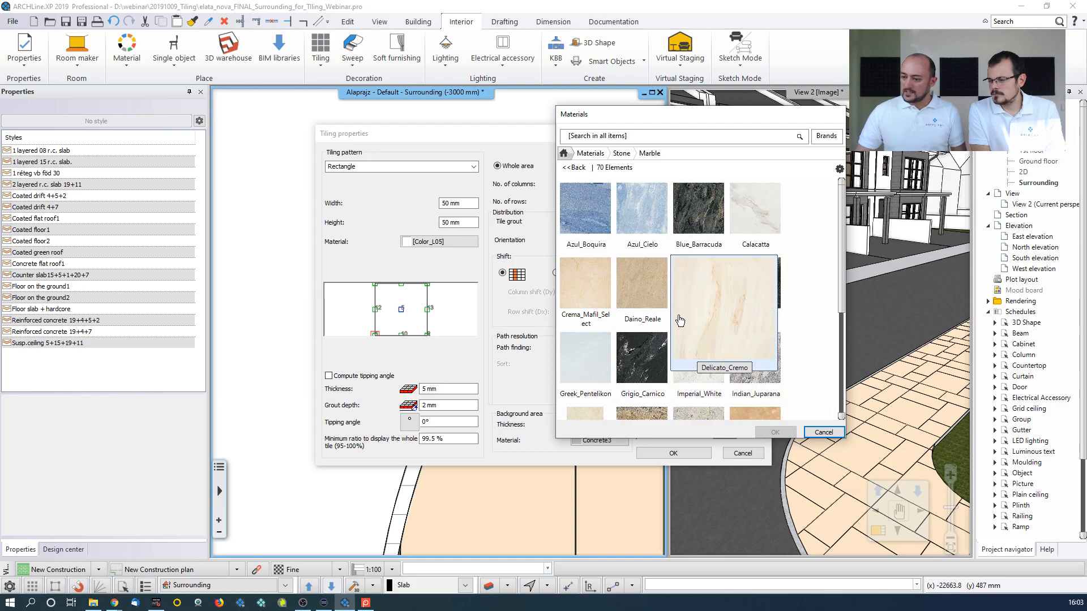
scroll(791, 372, down, 4)
mouse_move(730, 371)
mouse_move(710, 293)
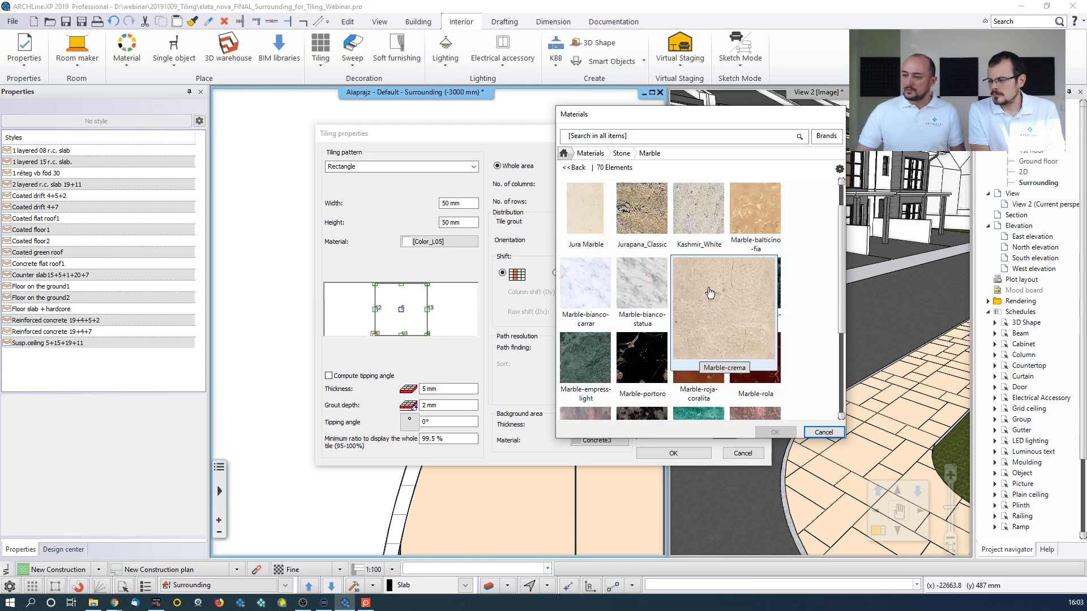
click(710, 293)
click(772, 432)
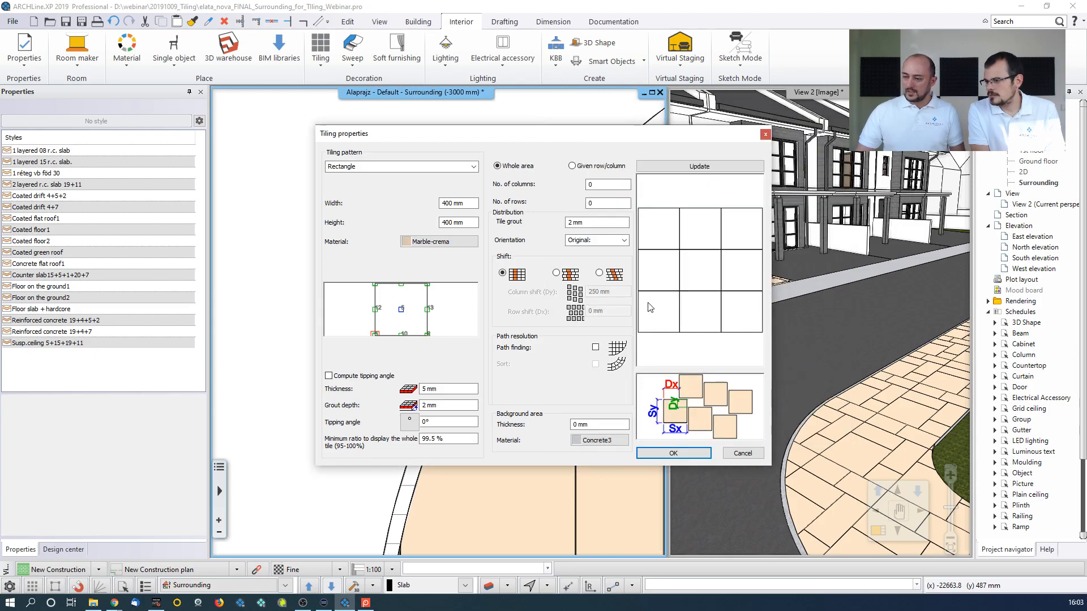
Set the tile width and height to 50 mm again and enable path finding for the kerb tiling
drag(467, 204, 366, 204)
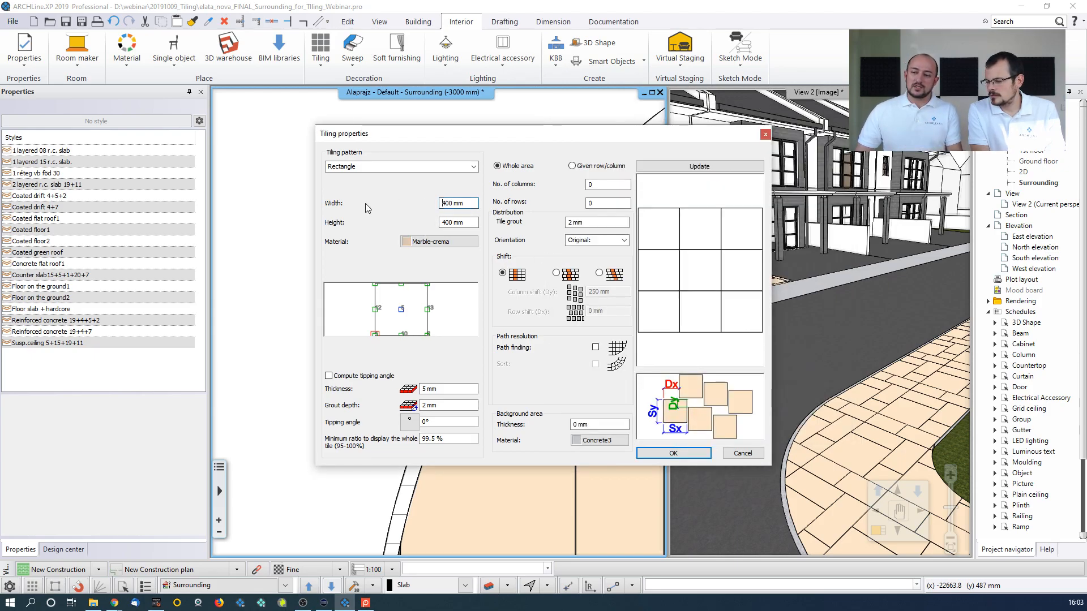
drag(469, 205, 373, 206)
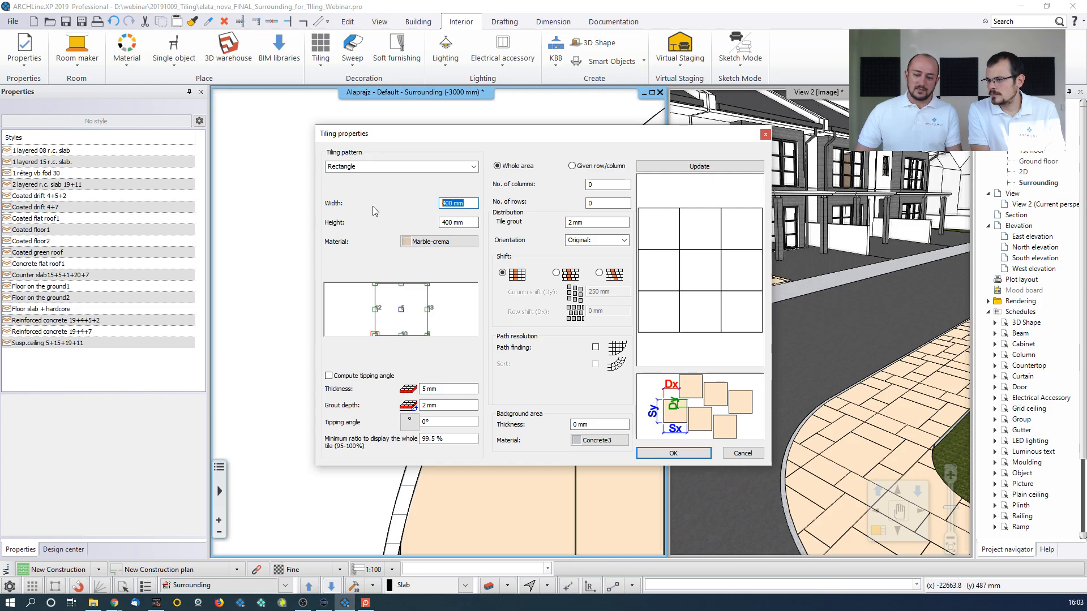
text(50)
drag(469, 223, 436, 225)
text(50)
click(468, 204)
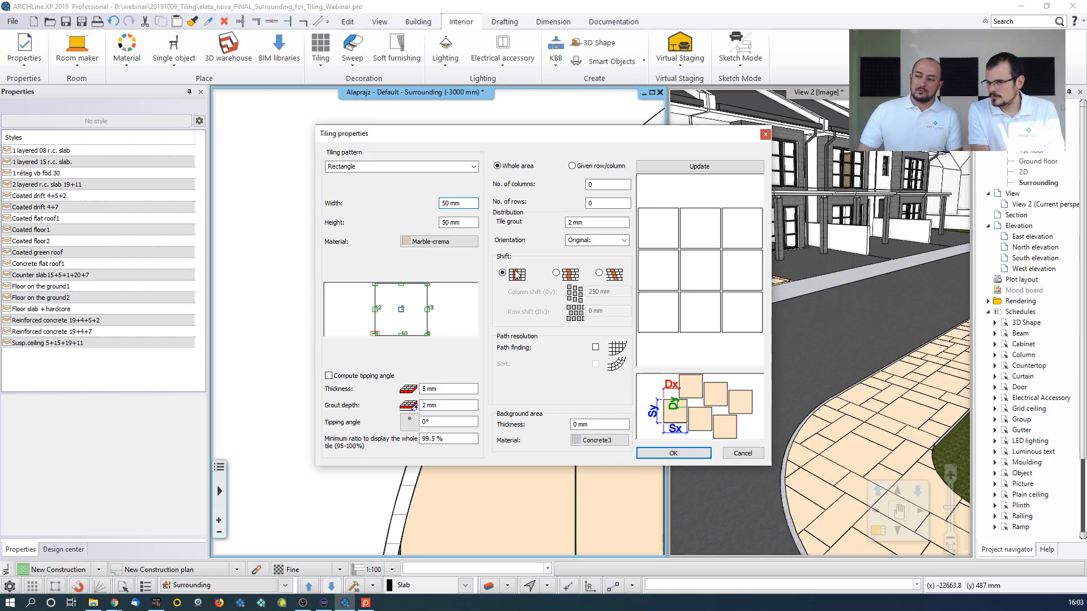
click(595, 348)
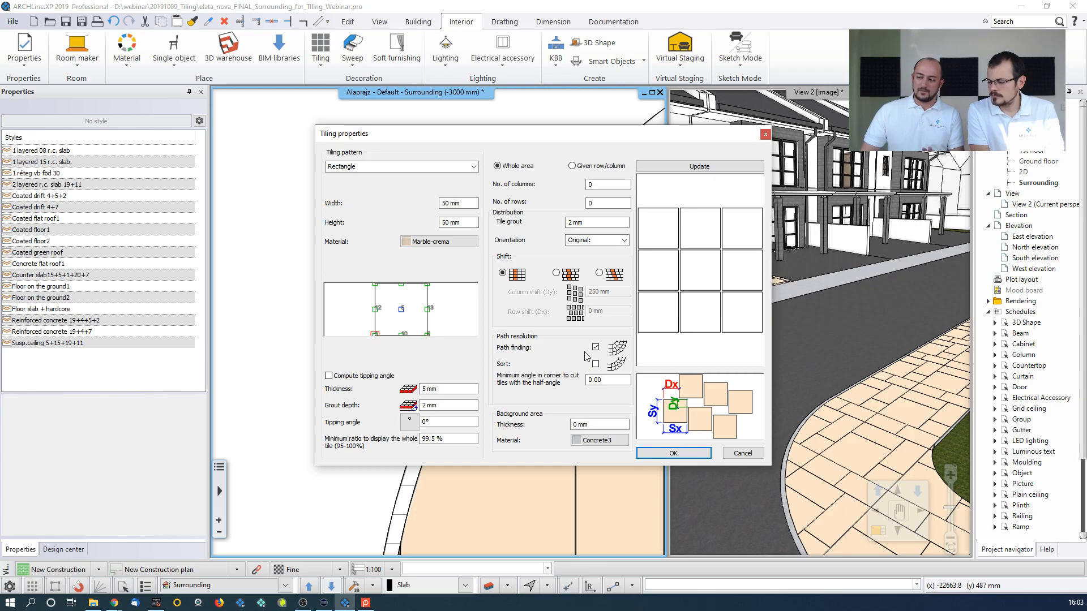
click(669, 451)
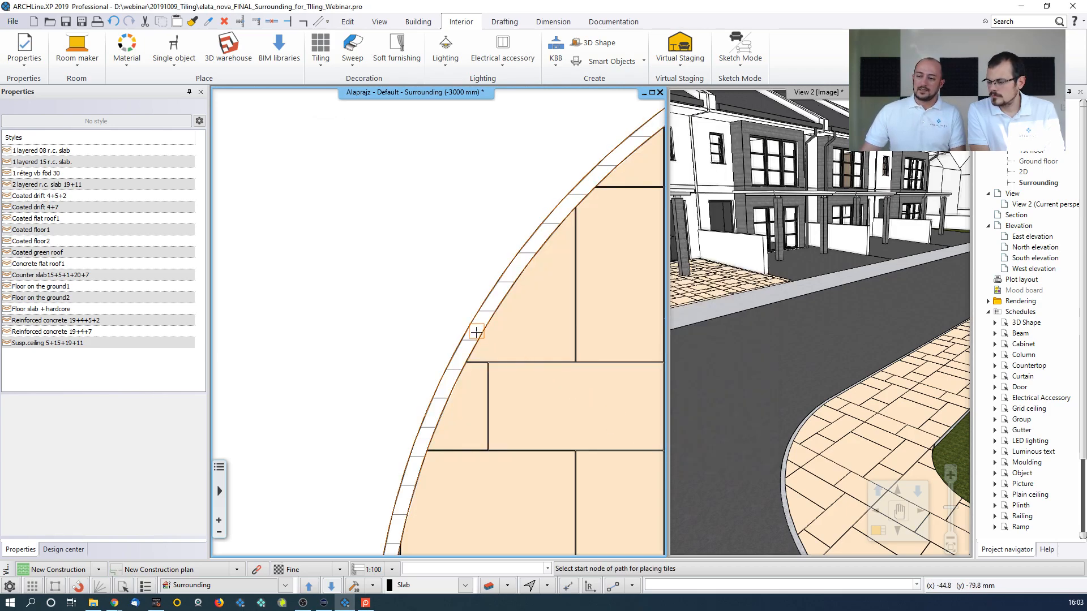
Define the path's start and end nodes across the kerb strip and place the tiles along it from a point on its inner edge
click(477, 303)
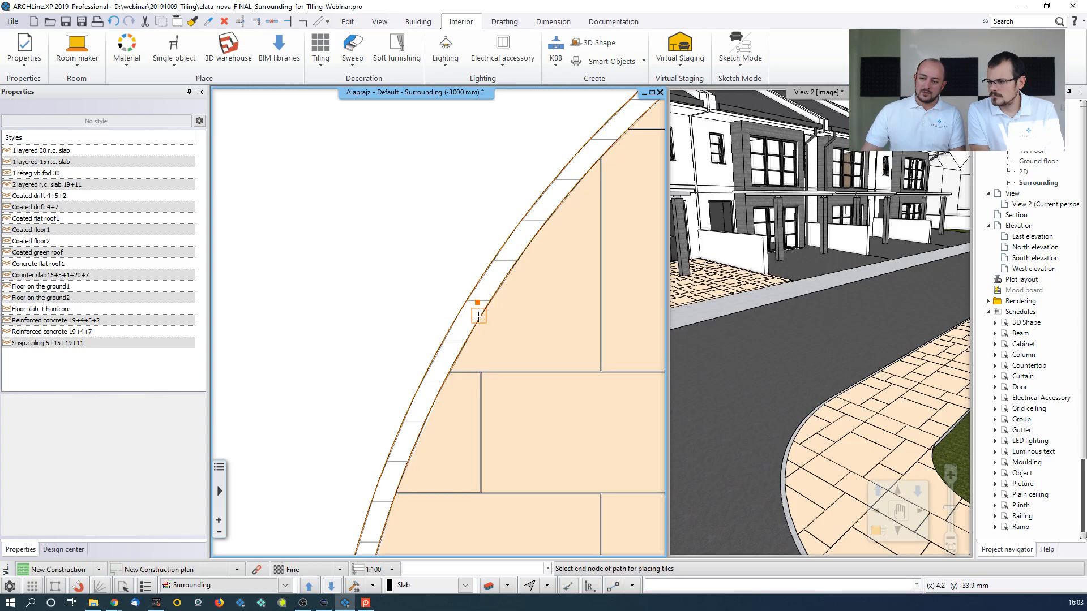
click(478, 316)
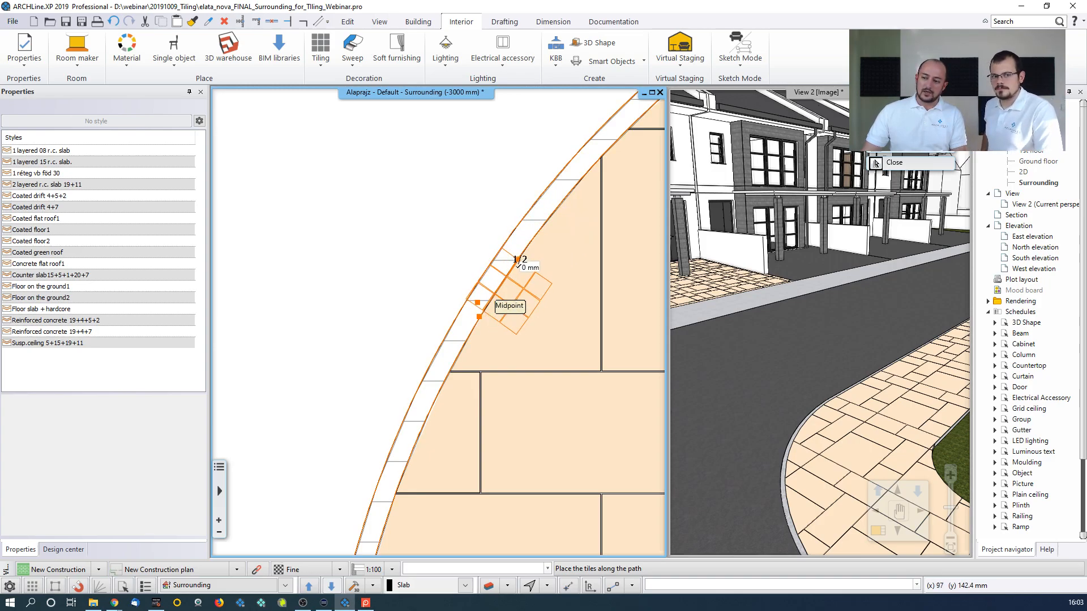
middle_drag(473, 378, 541, 222)
middle_drag(487, 310, 541, 161)
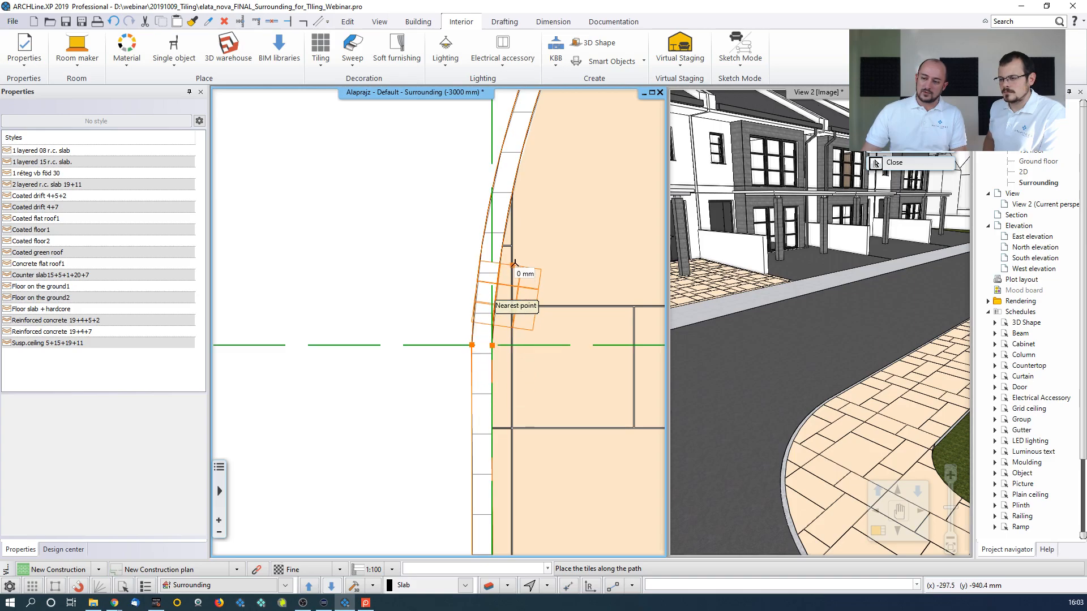
middle_drag(531, 165, 493, 270)
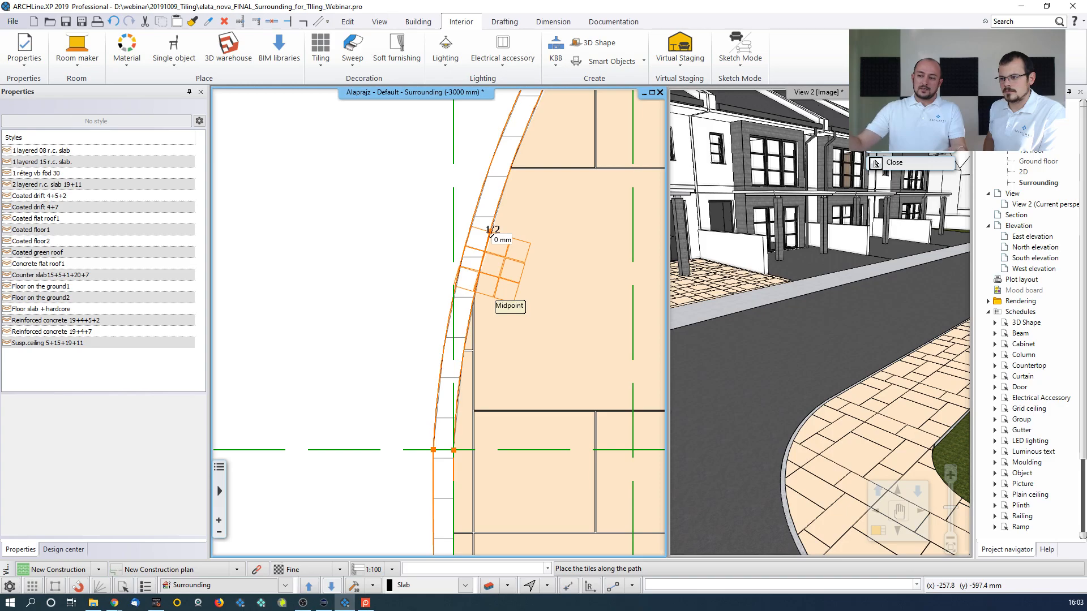
click(490, 235)
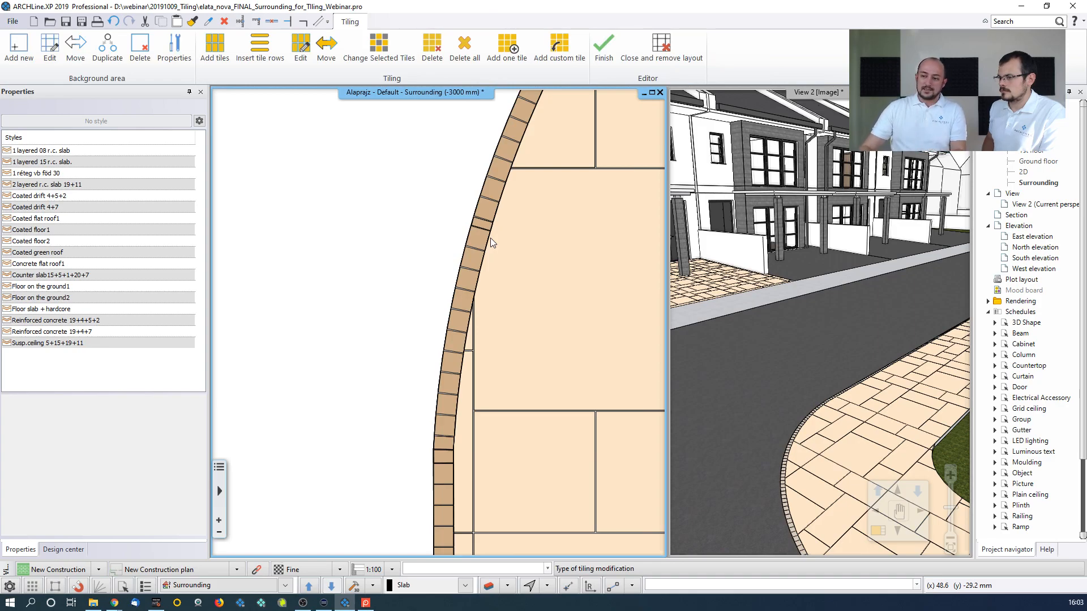
Examine the kerb tiling around the rounded corner in plan and in an enlarged View 2 with the house and terrace
middle_drag(516, 149, 452, 251)
scroll(484, 164, down, 4)
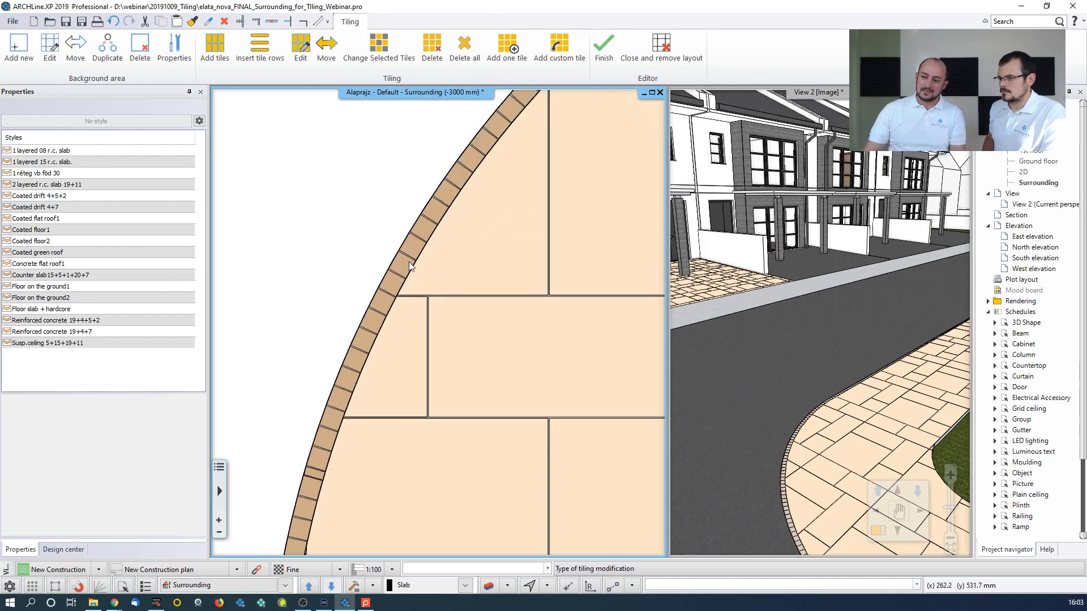
scroll(544, 206, down, 1)
middle_drag(646, 163, 451, 192)
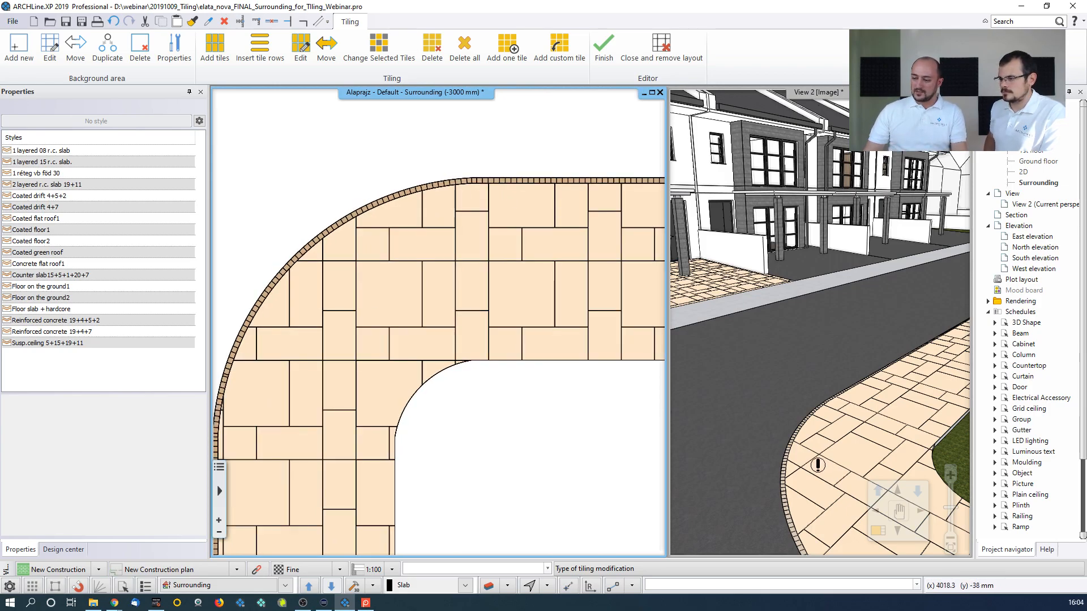
click(795, 462)
key(F3)
middle_drag(692, 462, 585, 368)
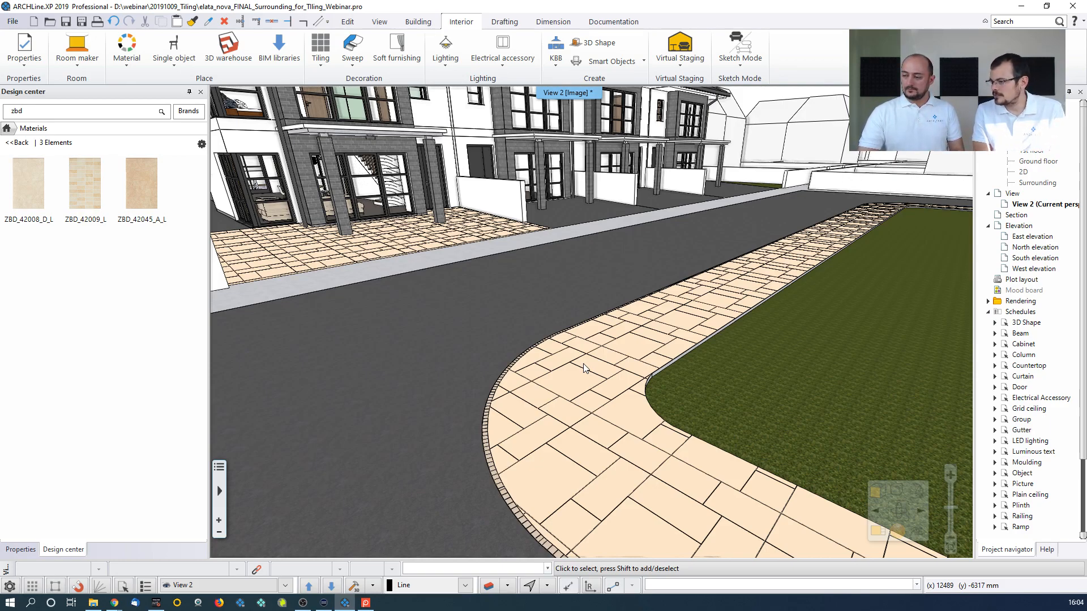
middle_drag(573, 366, 511, 313)
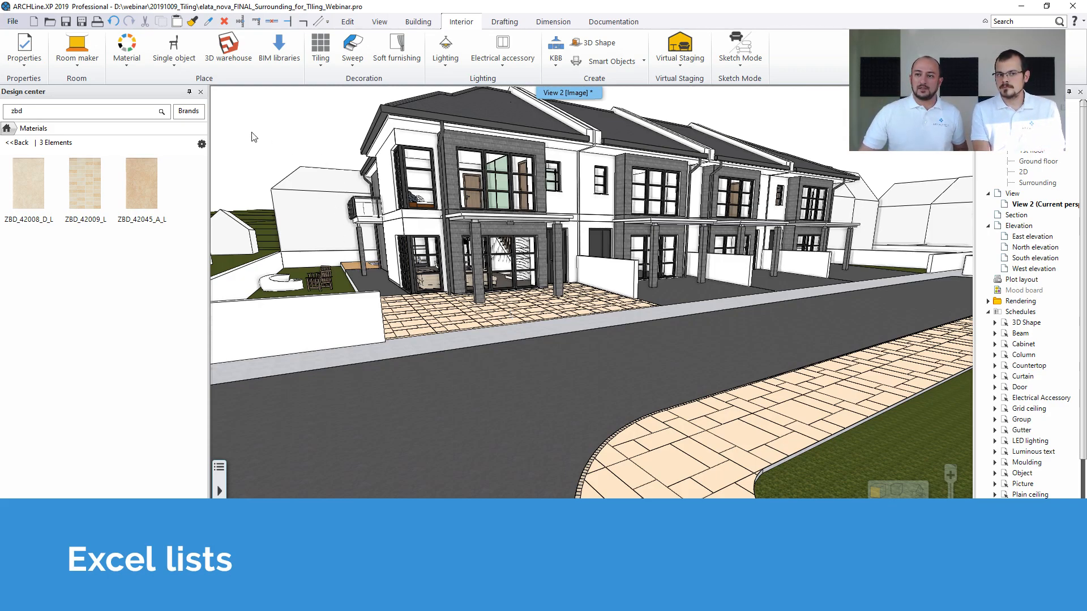
Open the project file ending in "bathroom_04.pro" from the Bathroom folder, closing the current project without saving
click(14, 26)
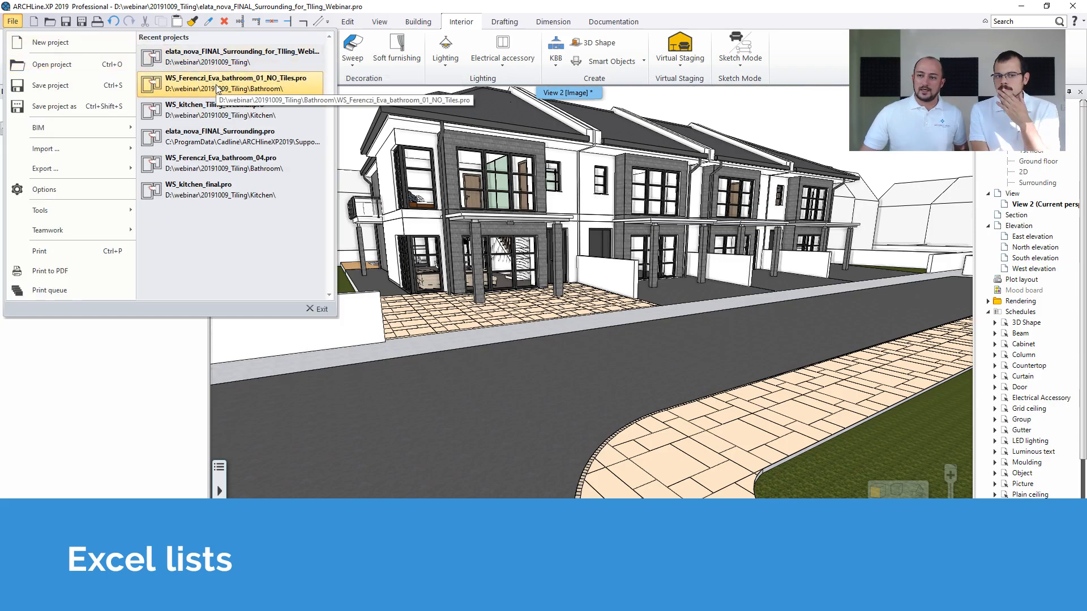
click(52, 64)
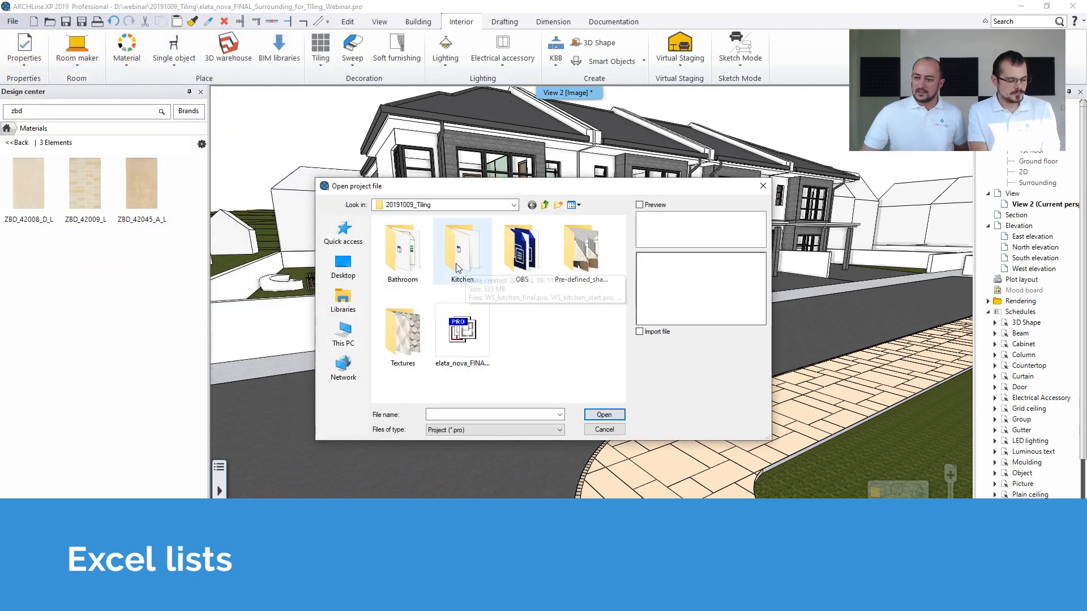
double_click(410, 258)
click(467, 269)
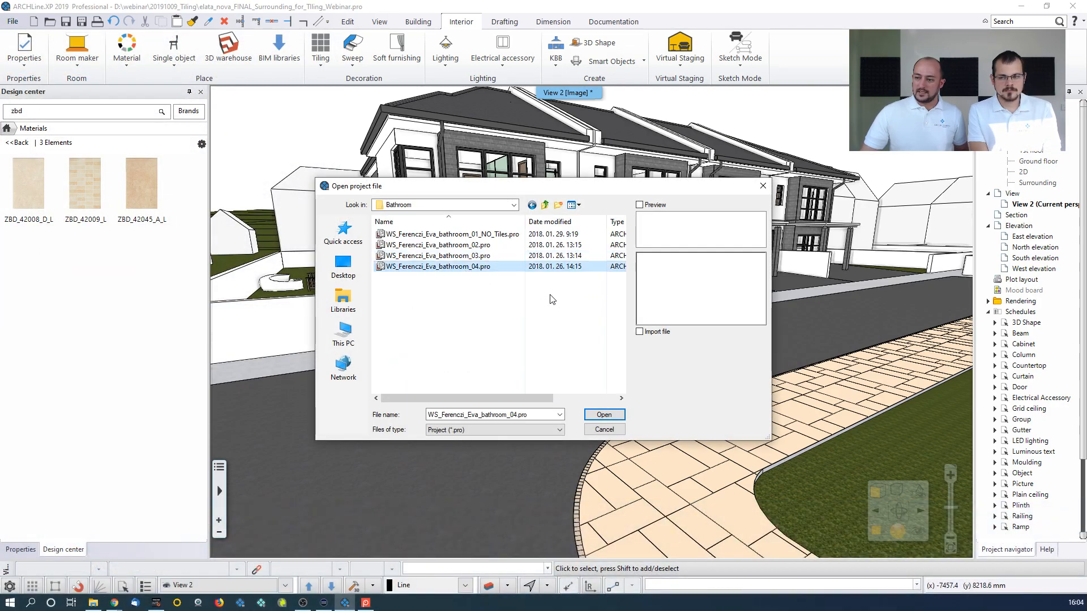
click(603, 415)
click(450, 511)
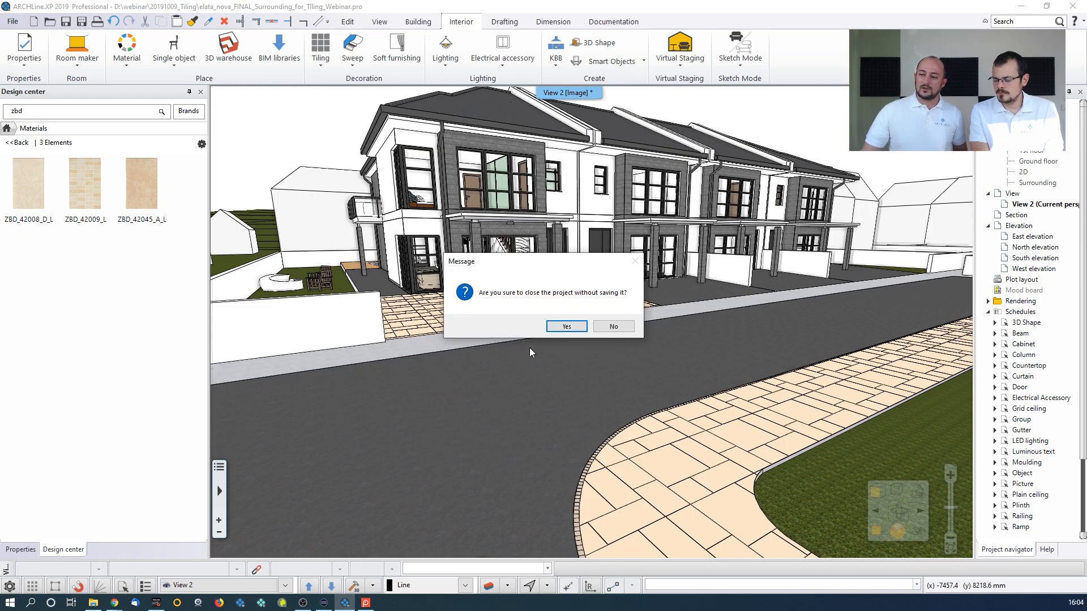
click(553, 328)
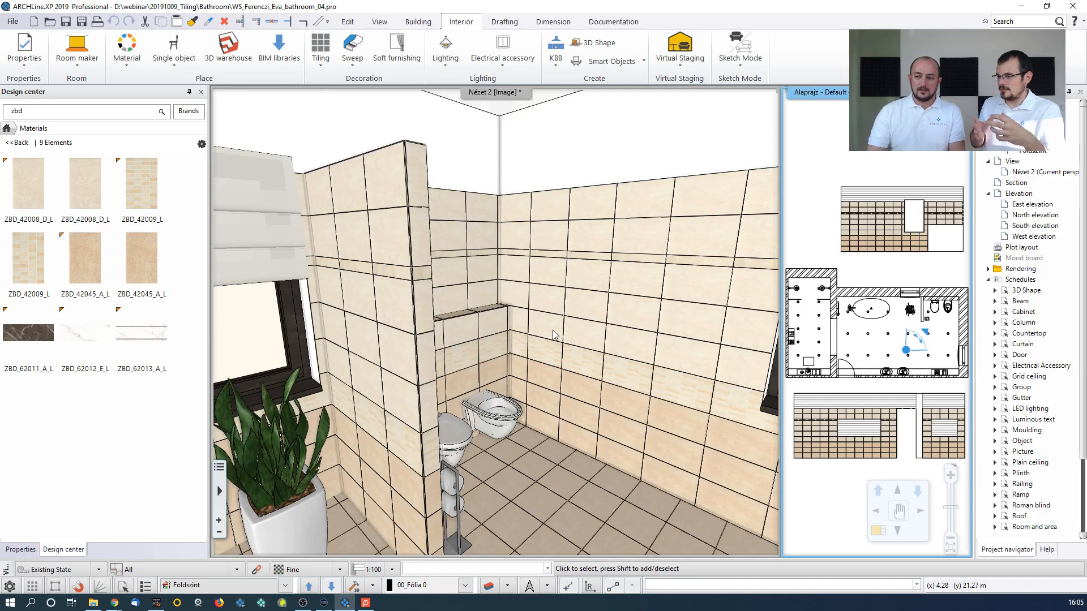
Look around the tiled bathroom in 3D, ending on the walls beside the door, wall shelf and towel radiator
mouse_move(610, 329)
middle_down()
mouse_move(524, 333)
mouse_move(346, 314)
middle_up()
middle_drag(447, 317, 350, 311)
middle_drag(400, 339, 272, 289)
middle_drag(481, 381, 458, 392)
scroll(459, 391, down, 2)
scroll(535, 388, down, 1)
middle_drag(537, 388, 523, 376)
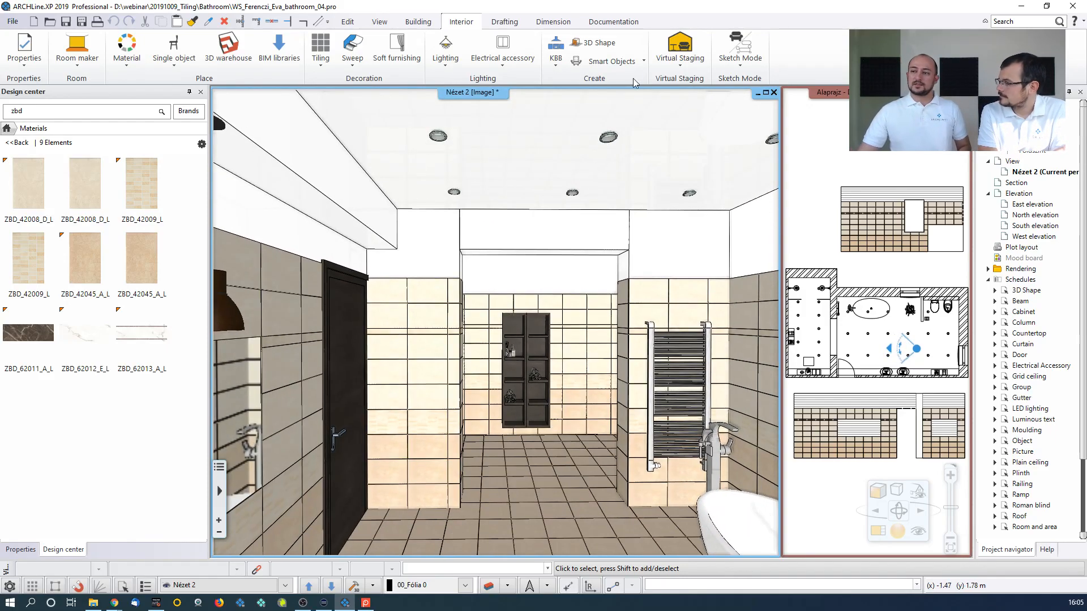
Generate an Excel tiling quantity report for walls, slabs and rooms, overwriting Tiling.xlsx in the Bathroom folder
click(615, 22)
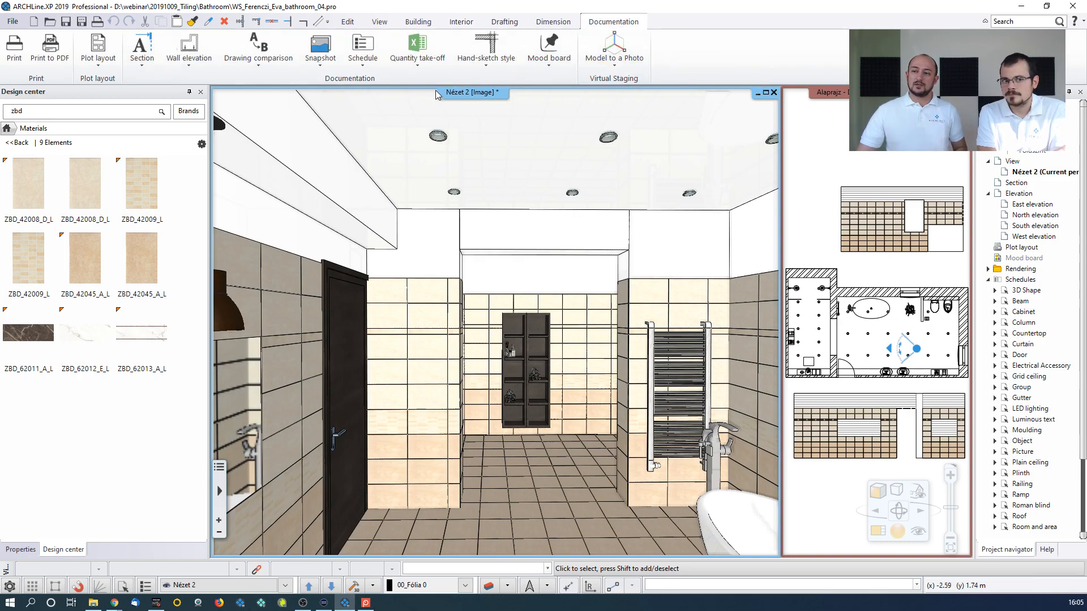
click(419, 59)
click(430, 90)
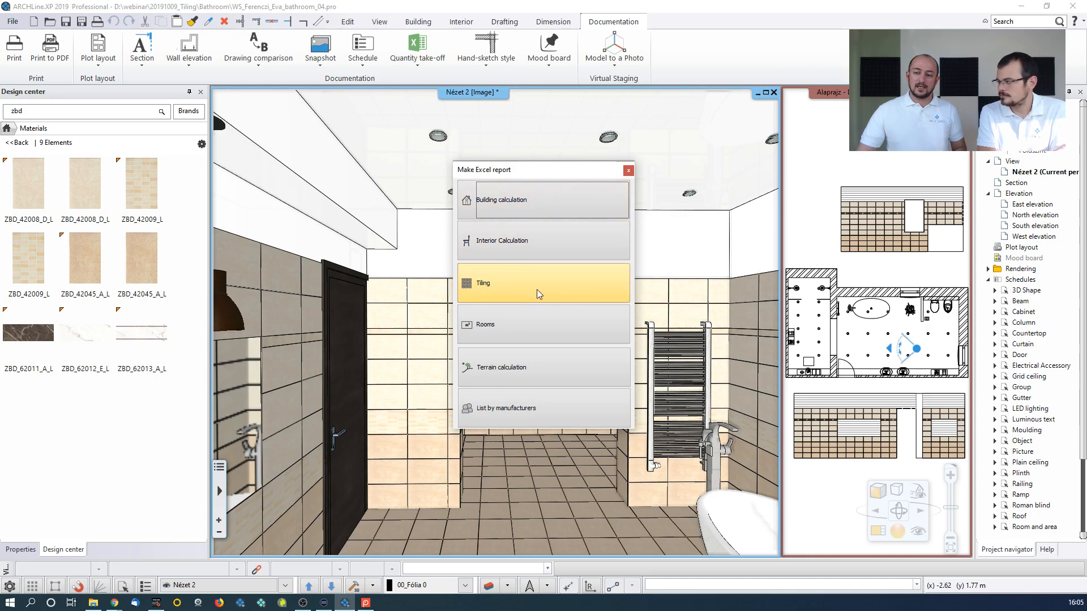
click(514, 286)
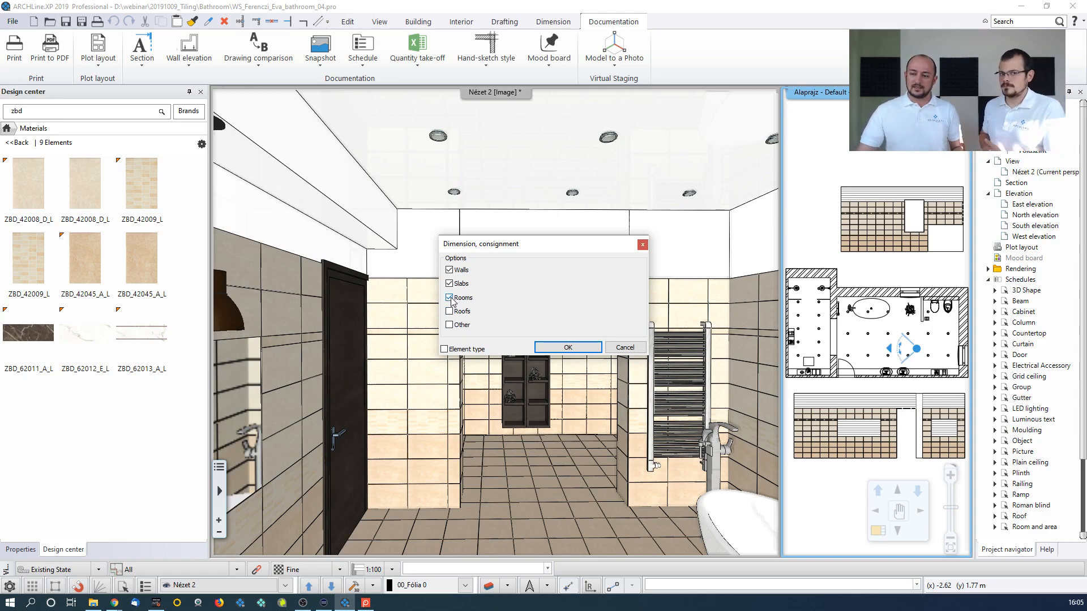
click(552, 347)
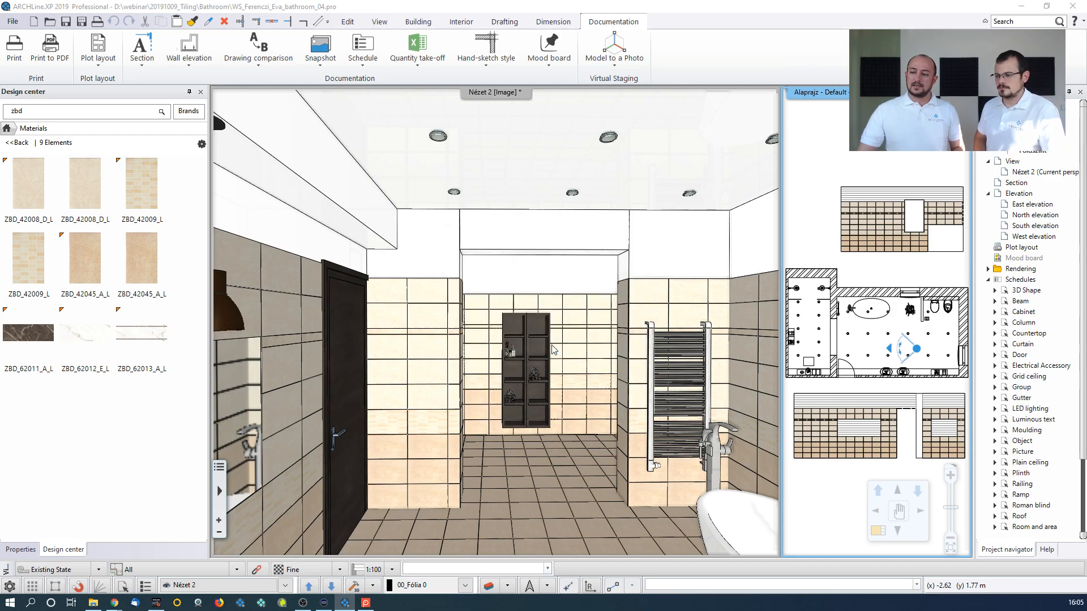
click(406, 234)
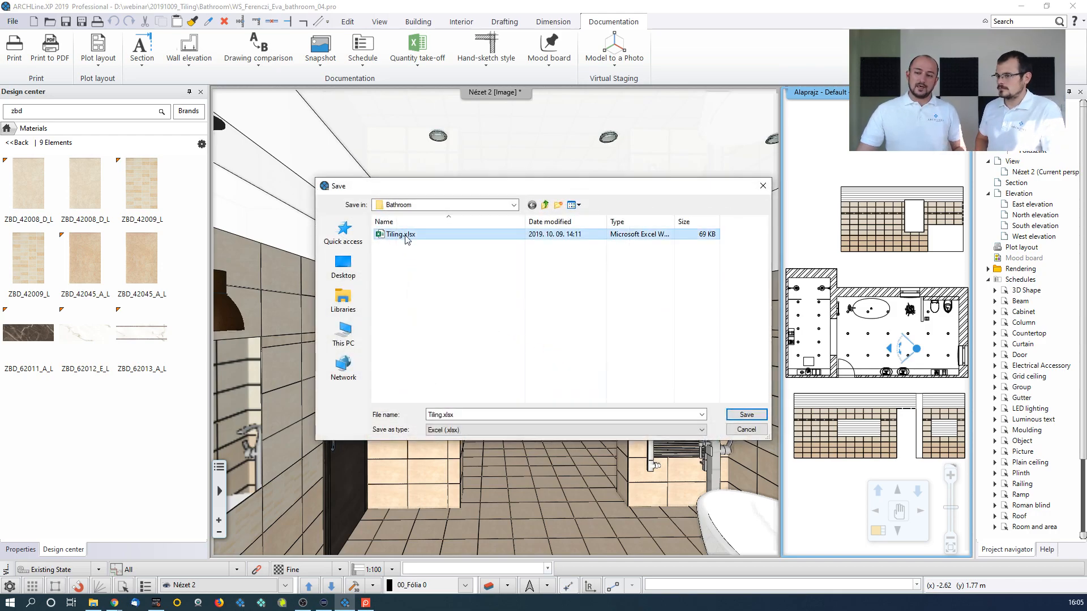
click(744, 415)
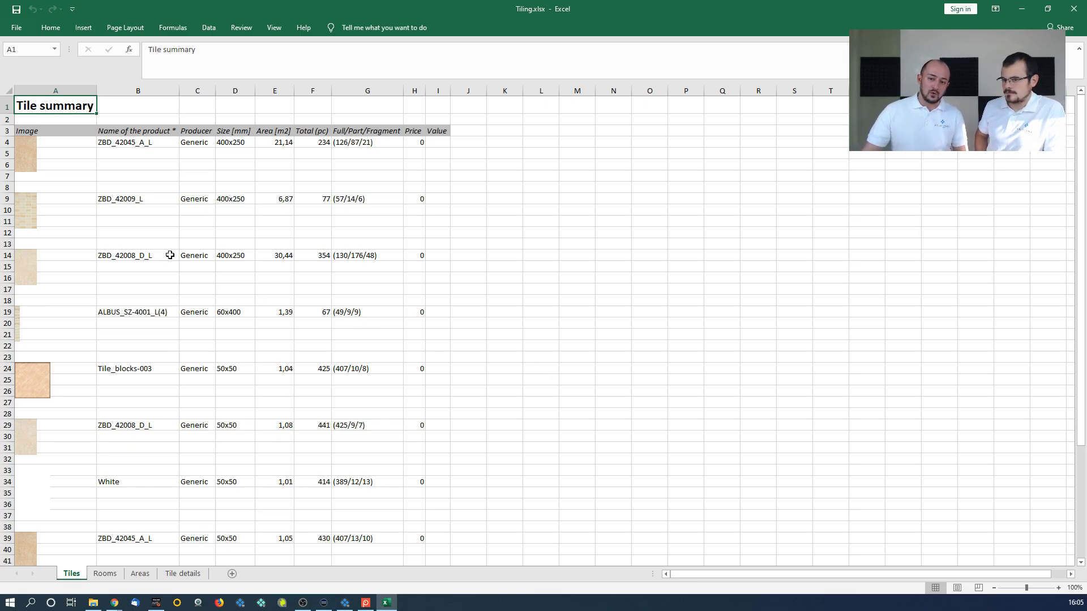
Review the tile summary, untiled areas and tile details in the Tiling.xlsx workbook, and return to the bathroom's 3D view in ARCHLine.XP
scroll(54, 429, down, 6)
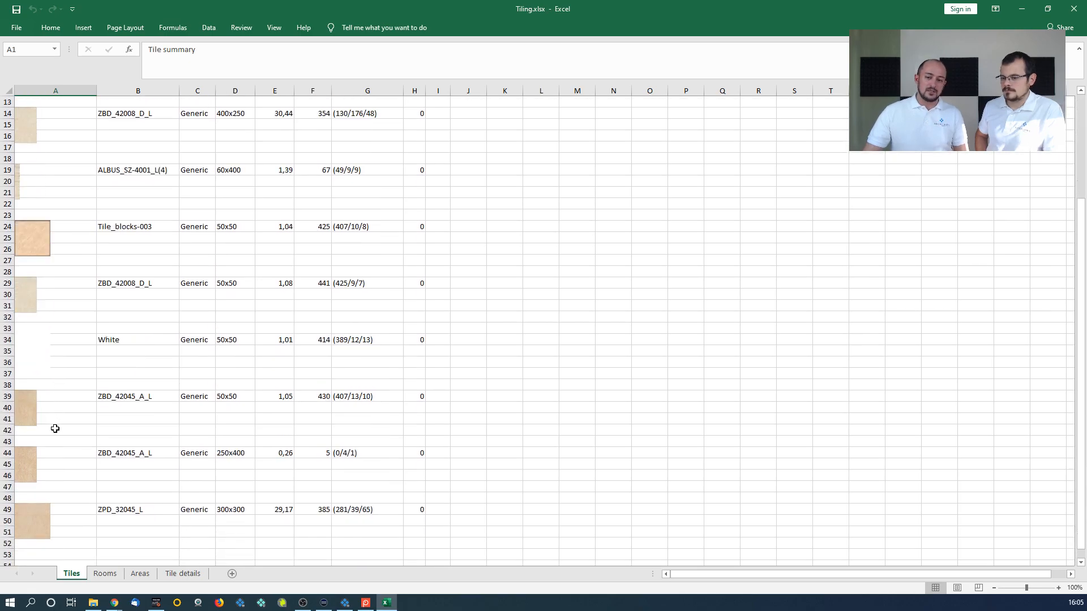
scroll(105, 368, up, 2)
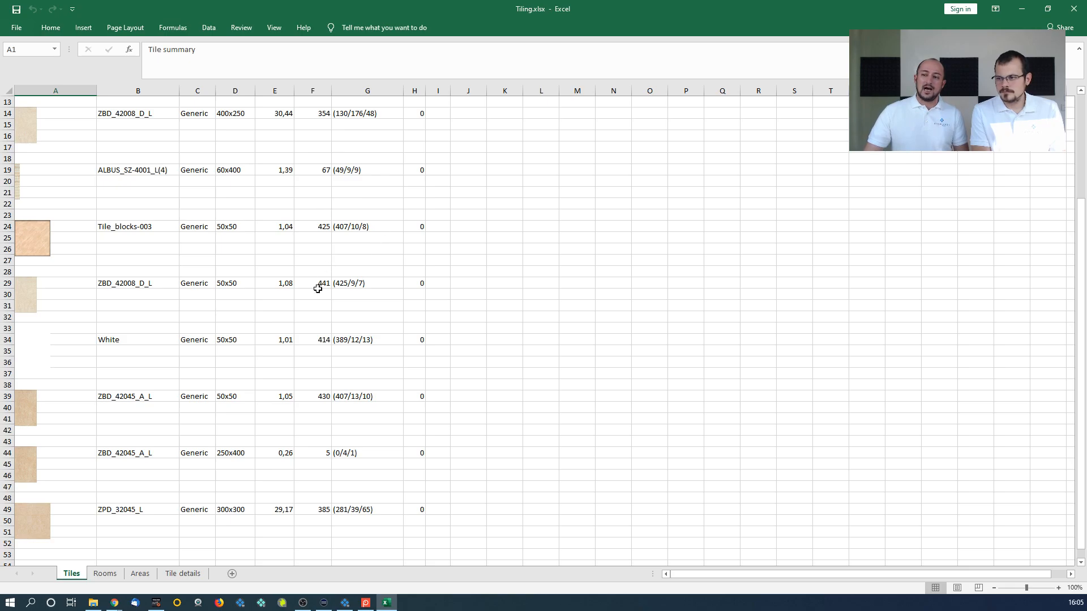
scroll(354, 215, up, 4)
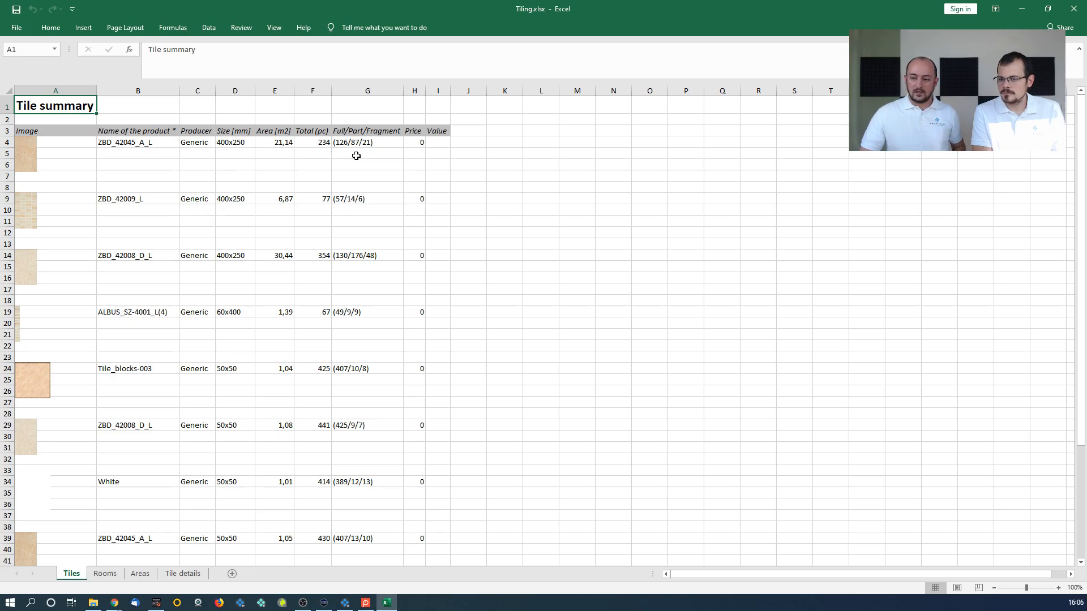
click(140, 575)
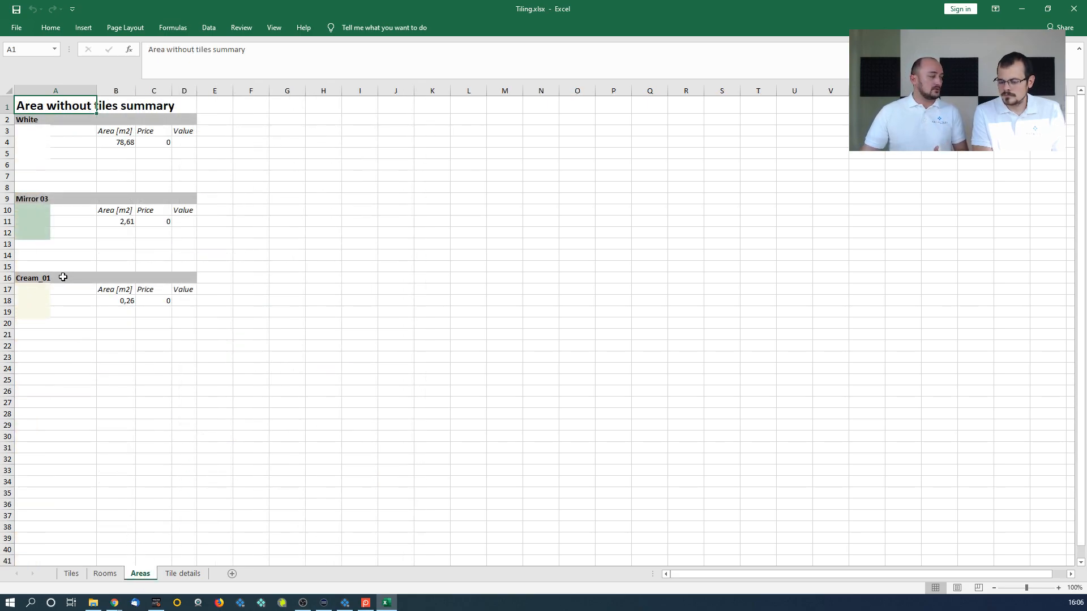
click(182, 575)
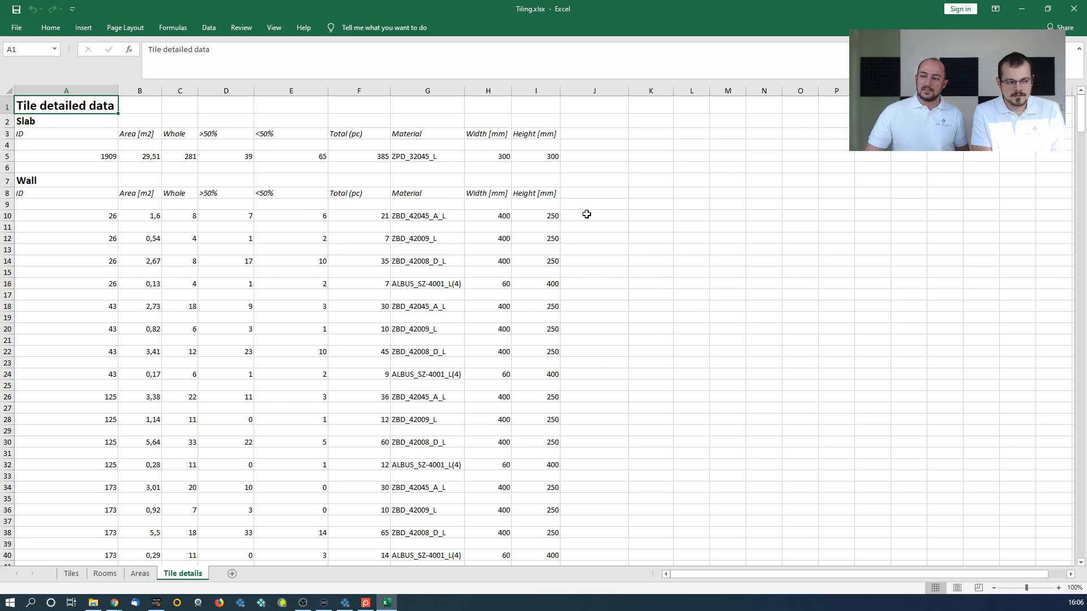
click(73, 575)
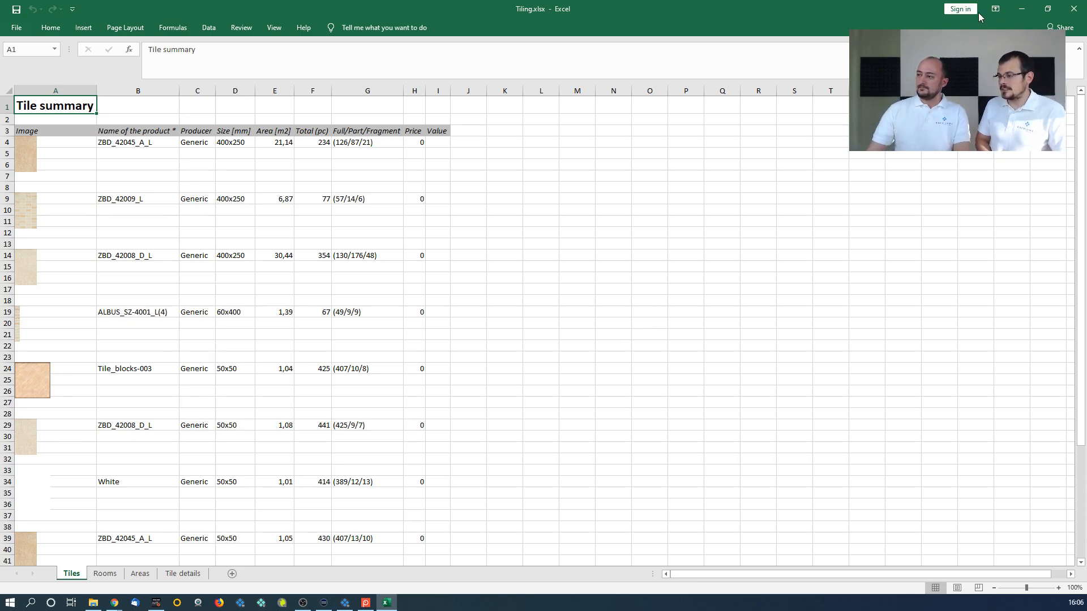
key(alt+Tab)
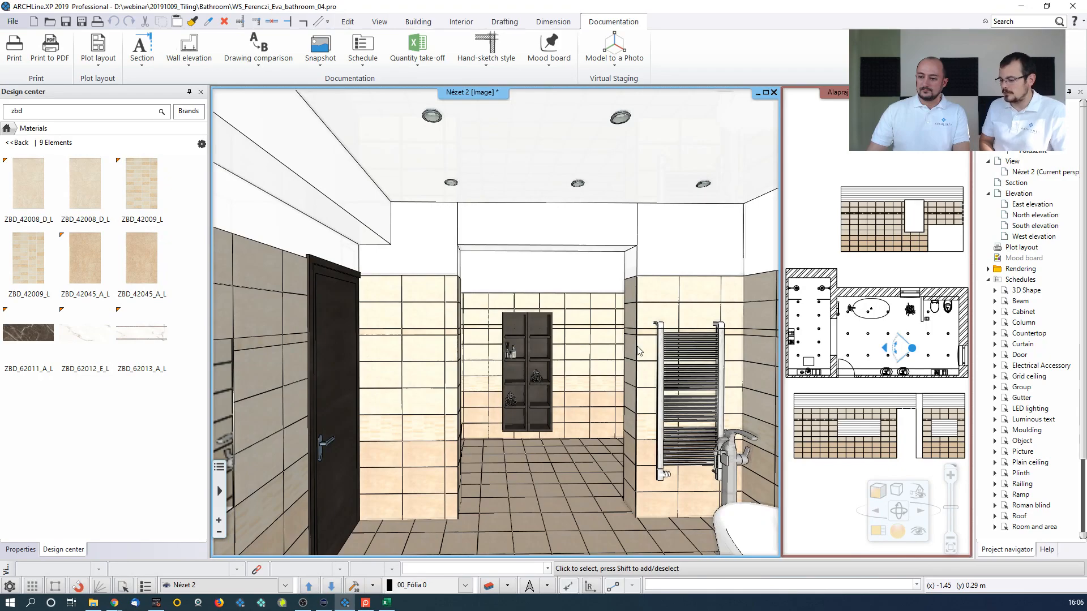
scroll(498, 248, up, 4)
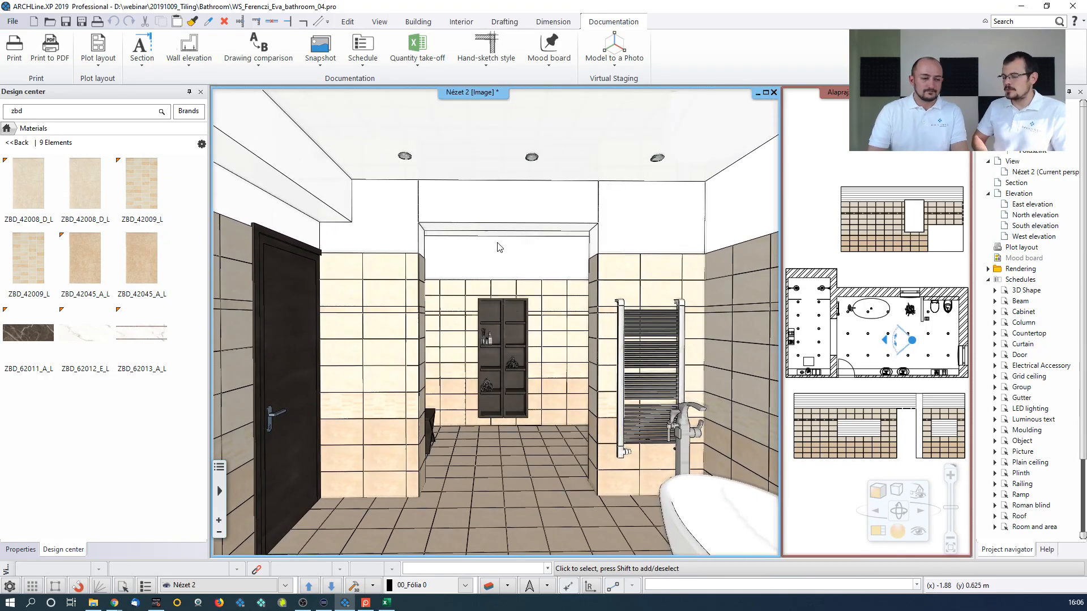